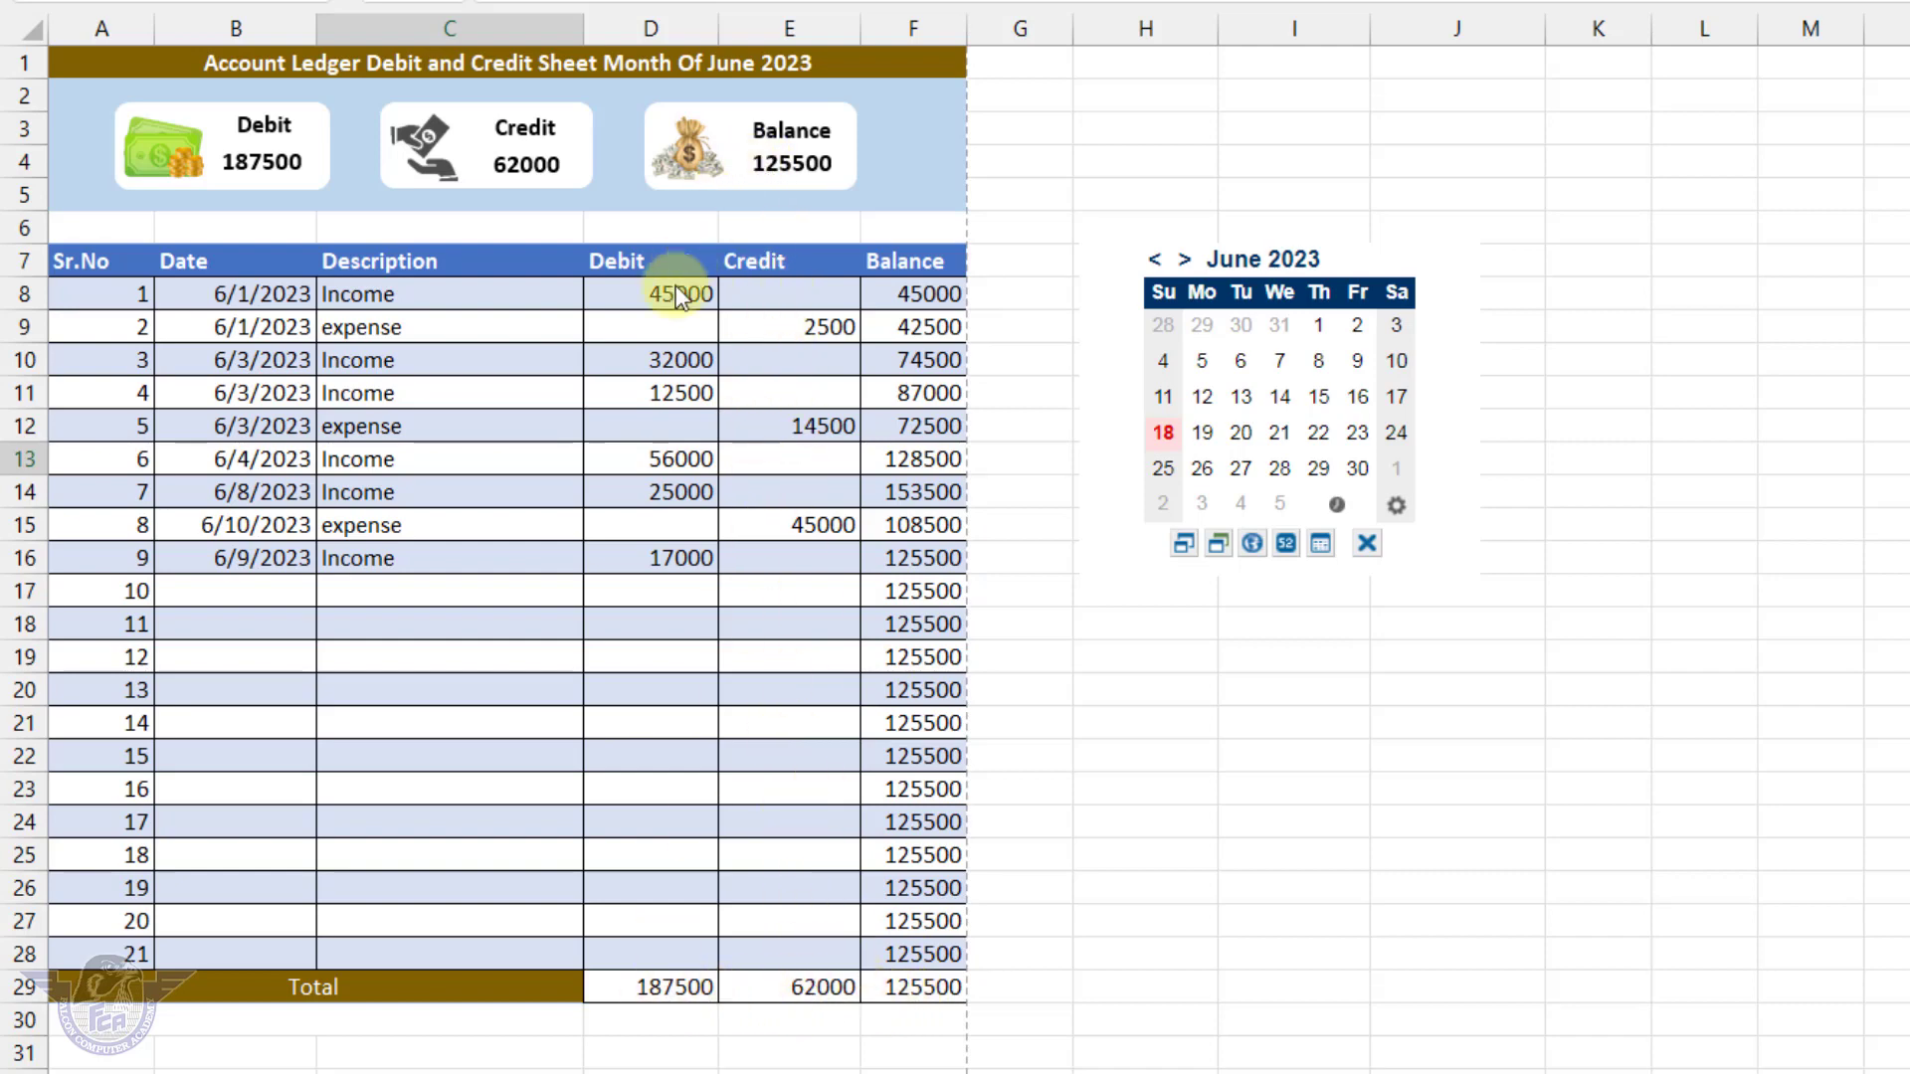
# Step: Enter row 17 as 6/9/2023, Income, with a 48000 debit
pyautogui.click(264, 597)
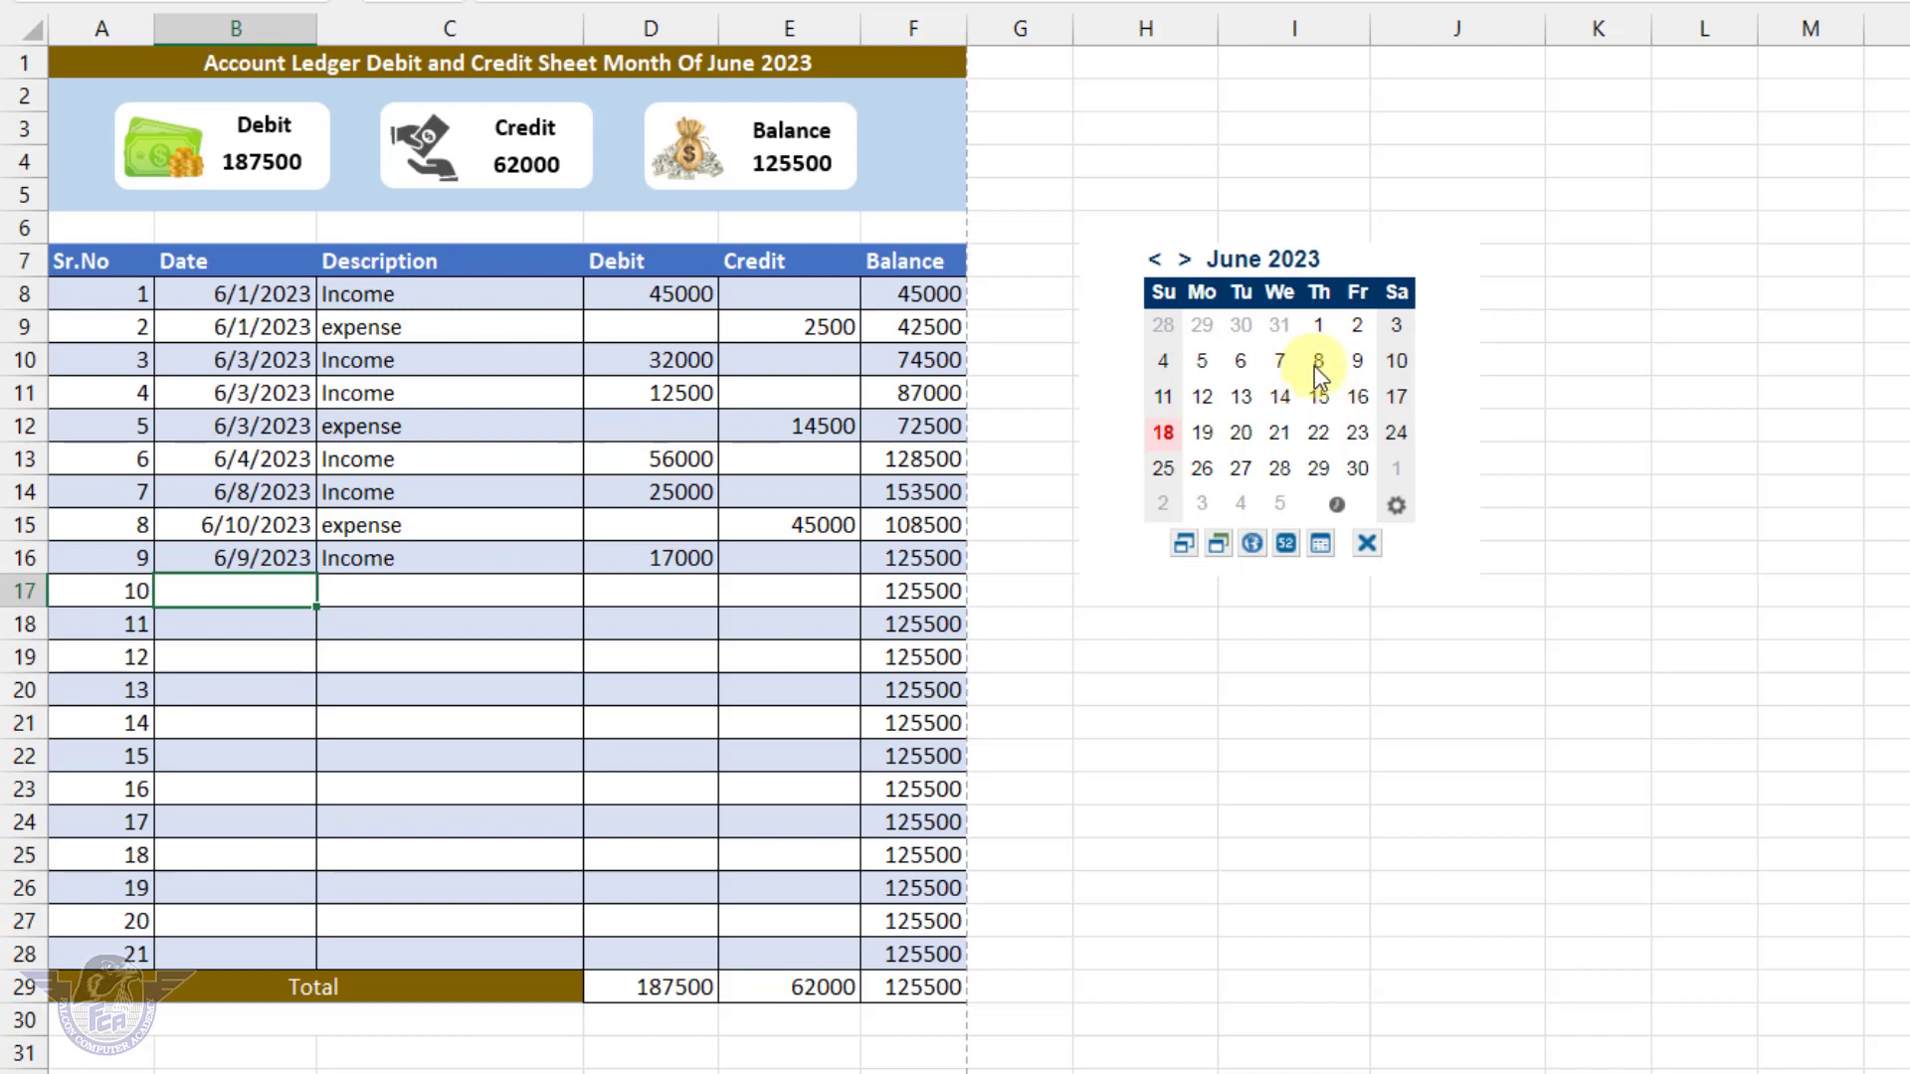
pyautogui.click(1358, 364)
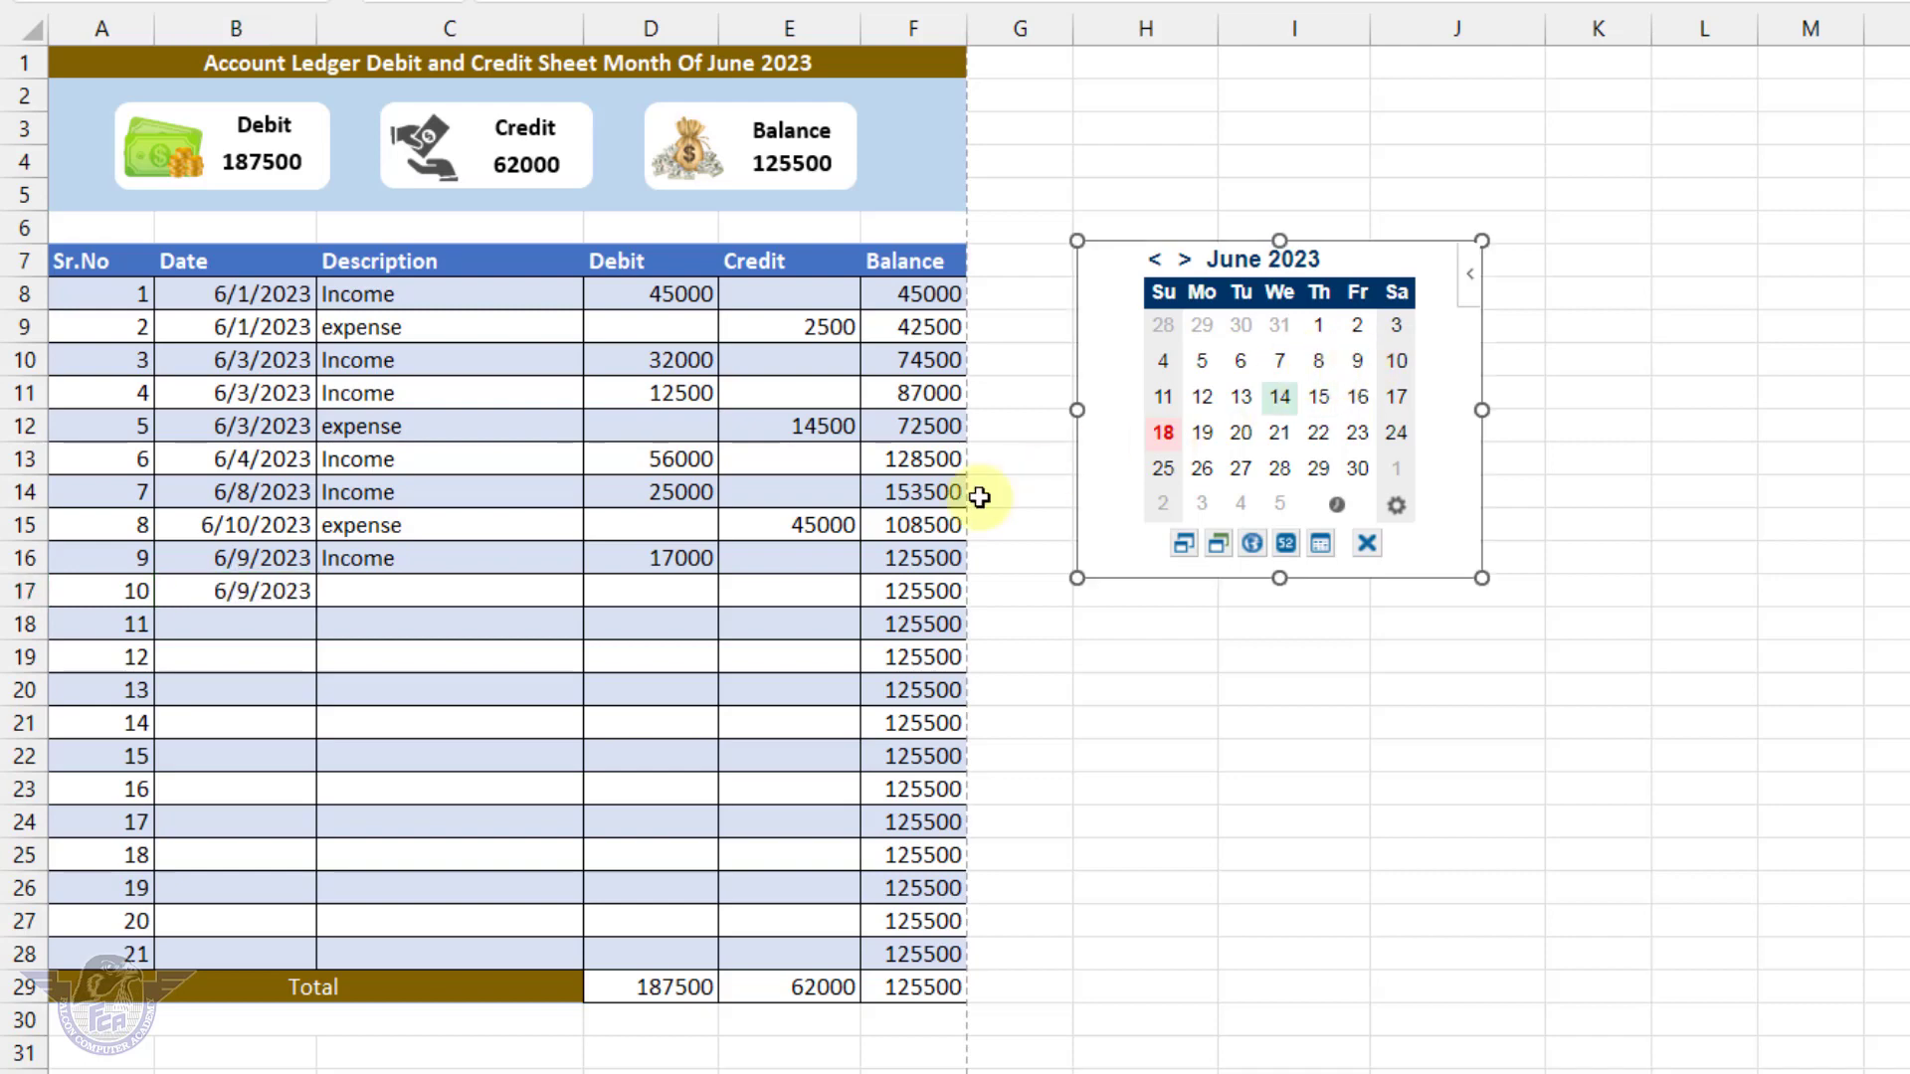
pyautogui.click(438, 587)
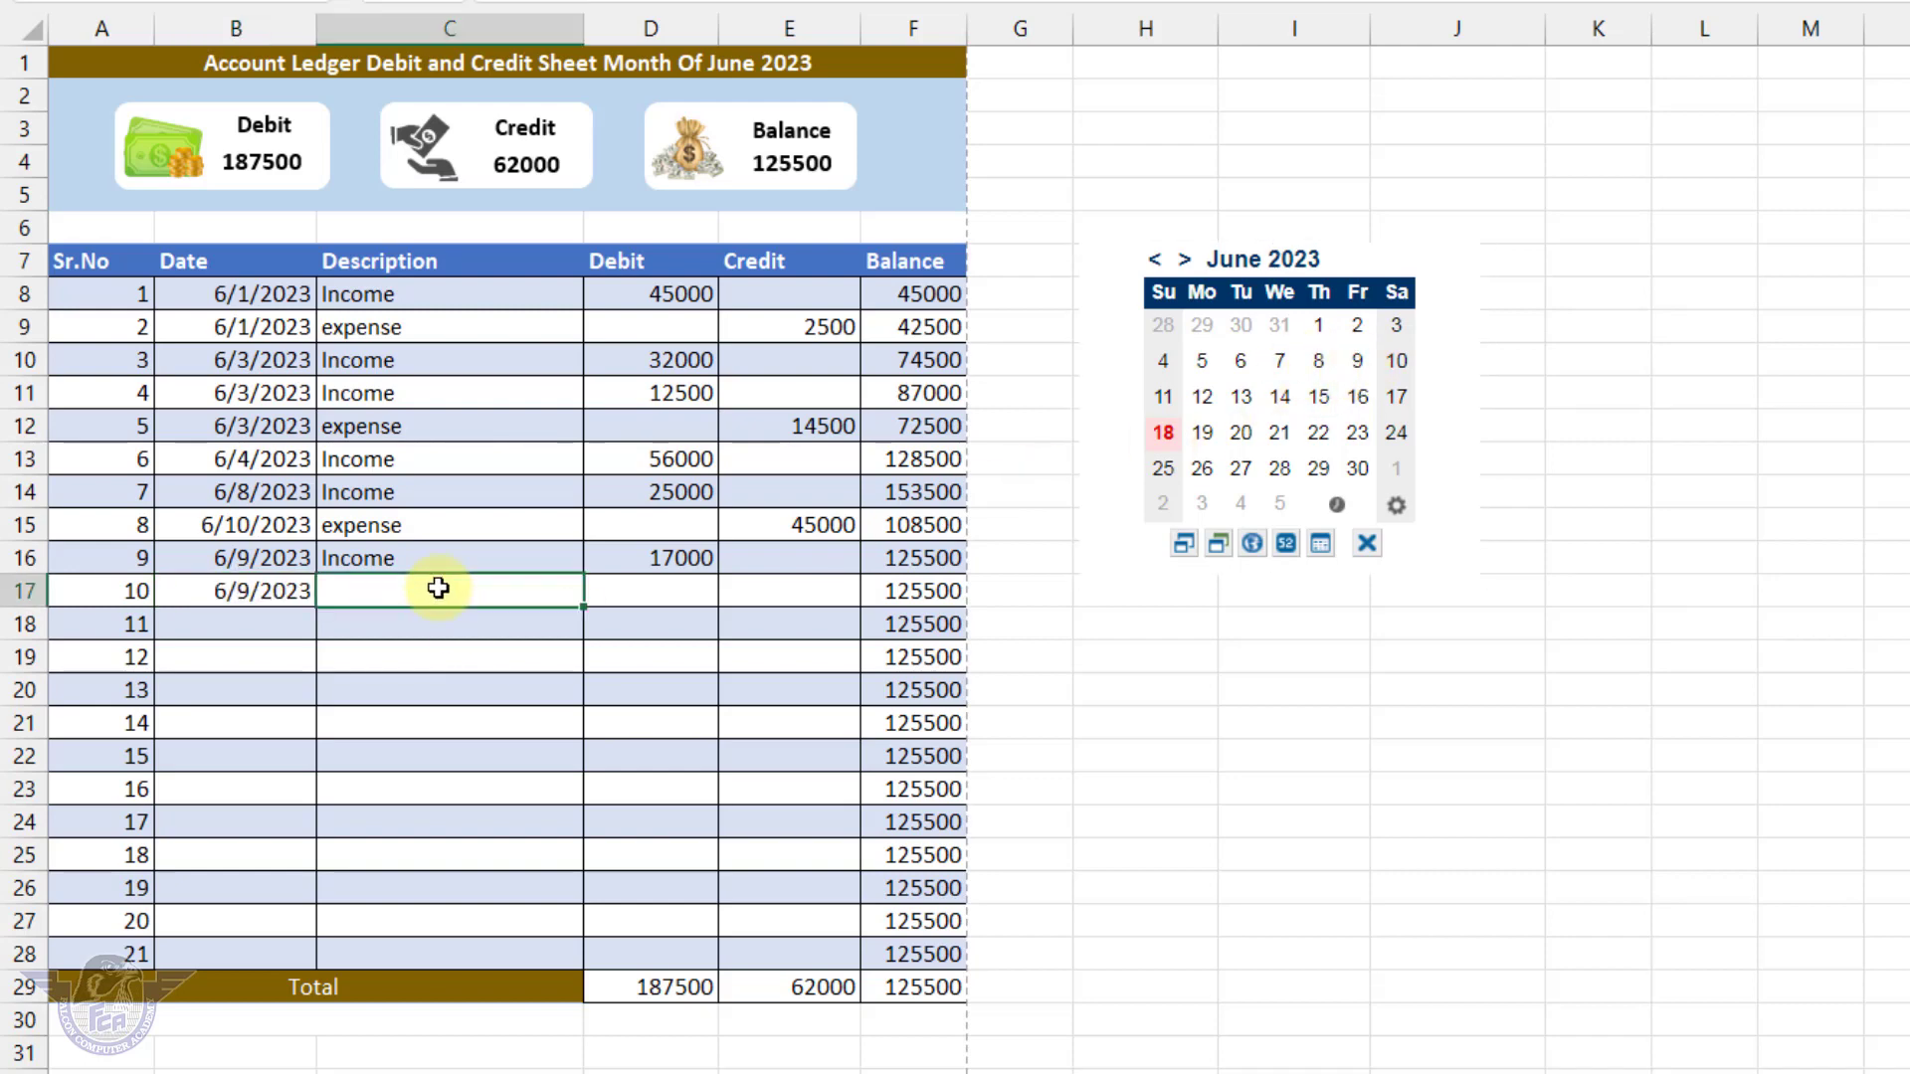
pyautogui.write('Income')
pyautogui.press('Tab')
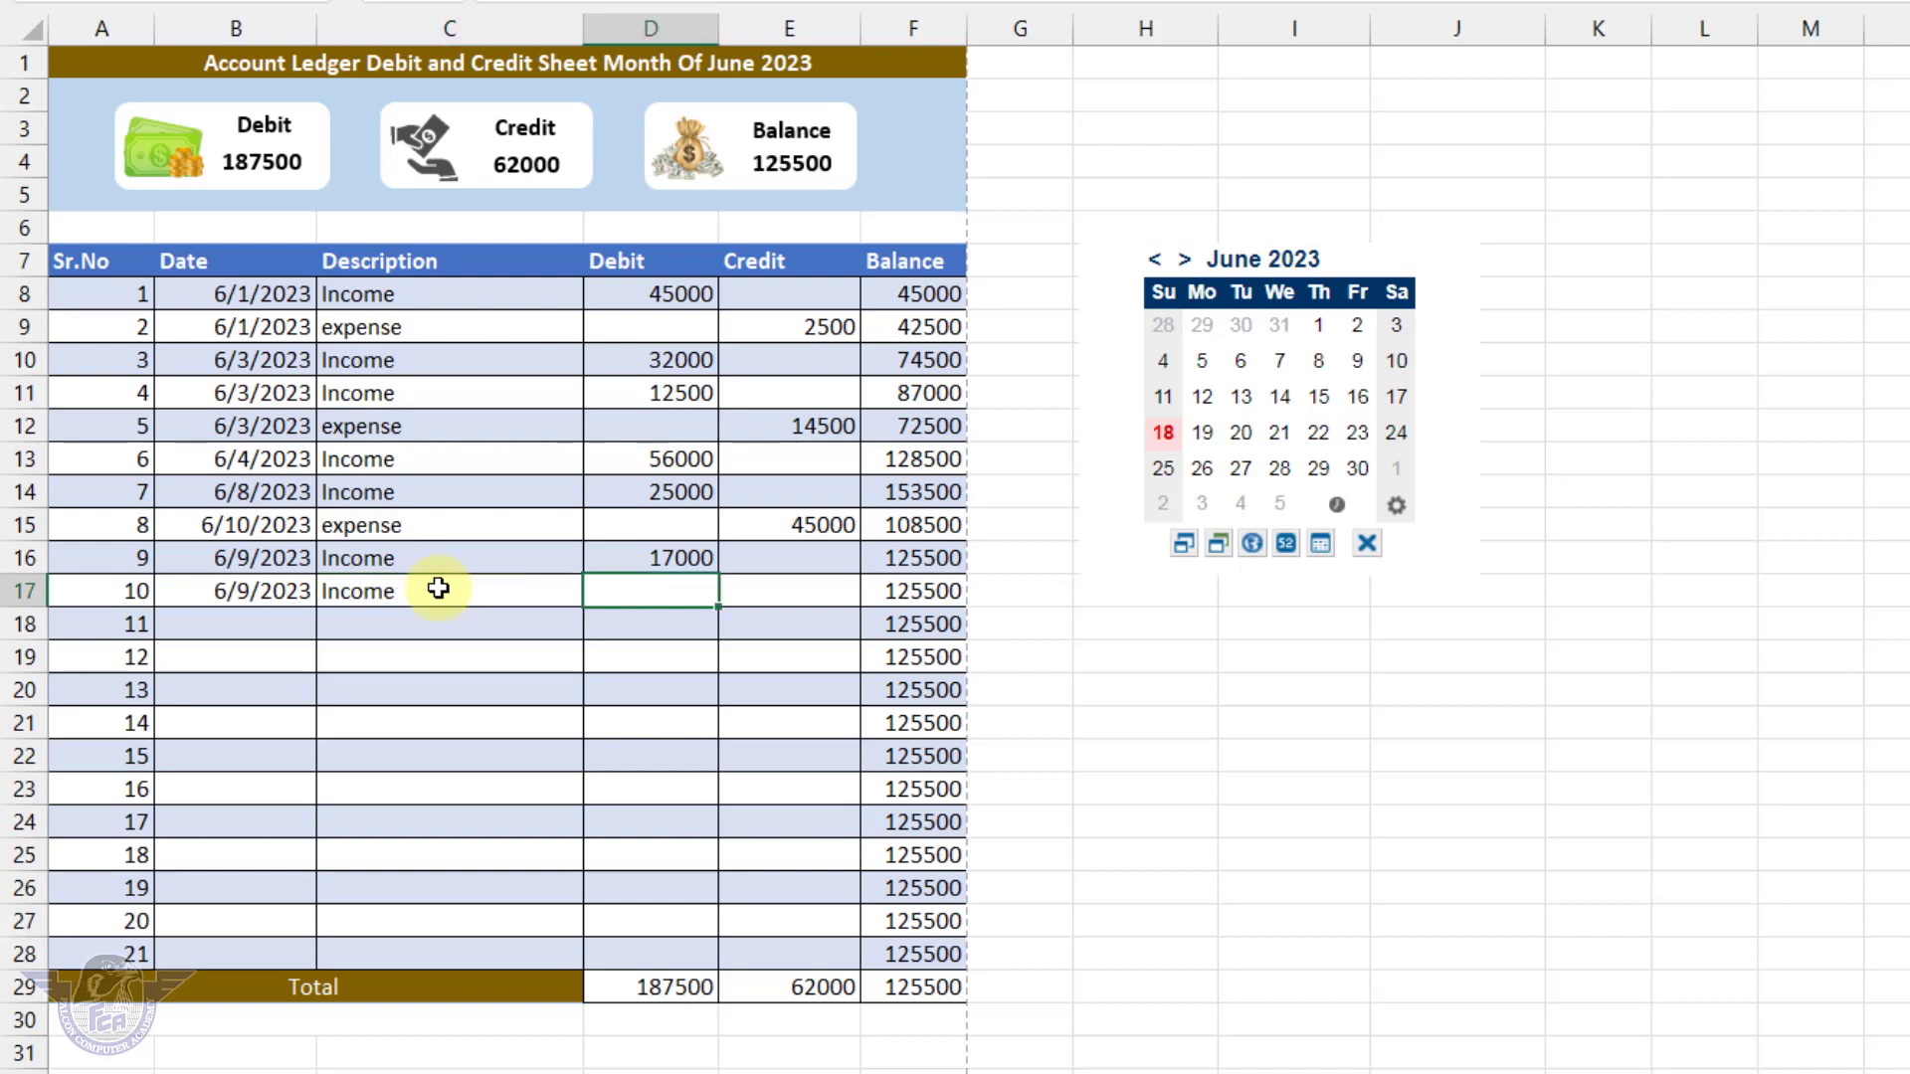
pyautogui.write('48000')
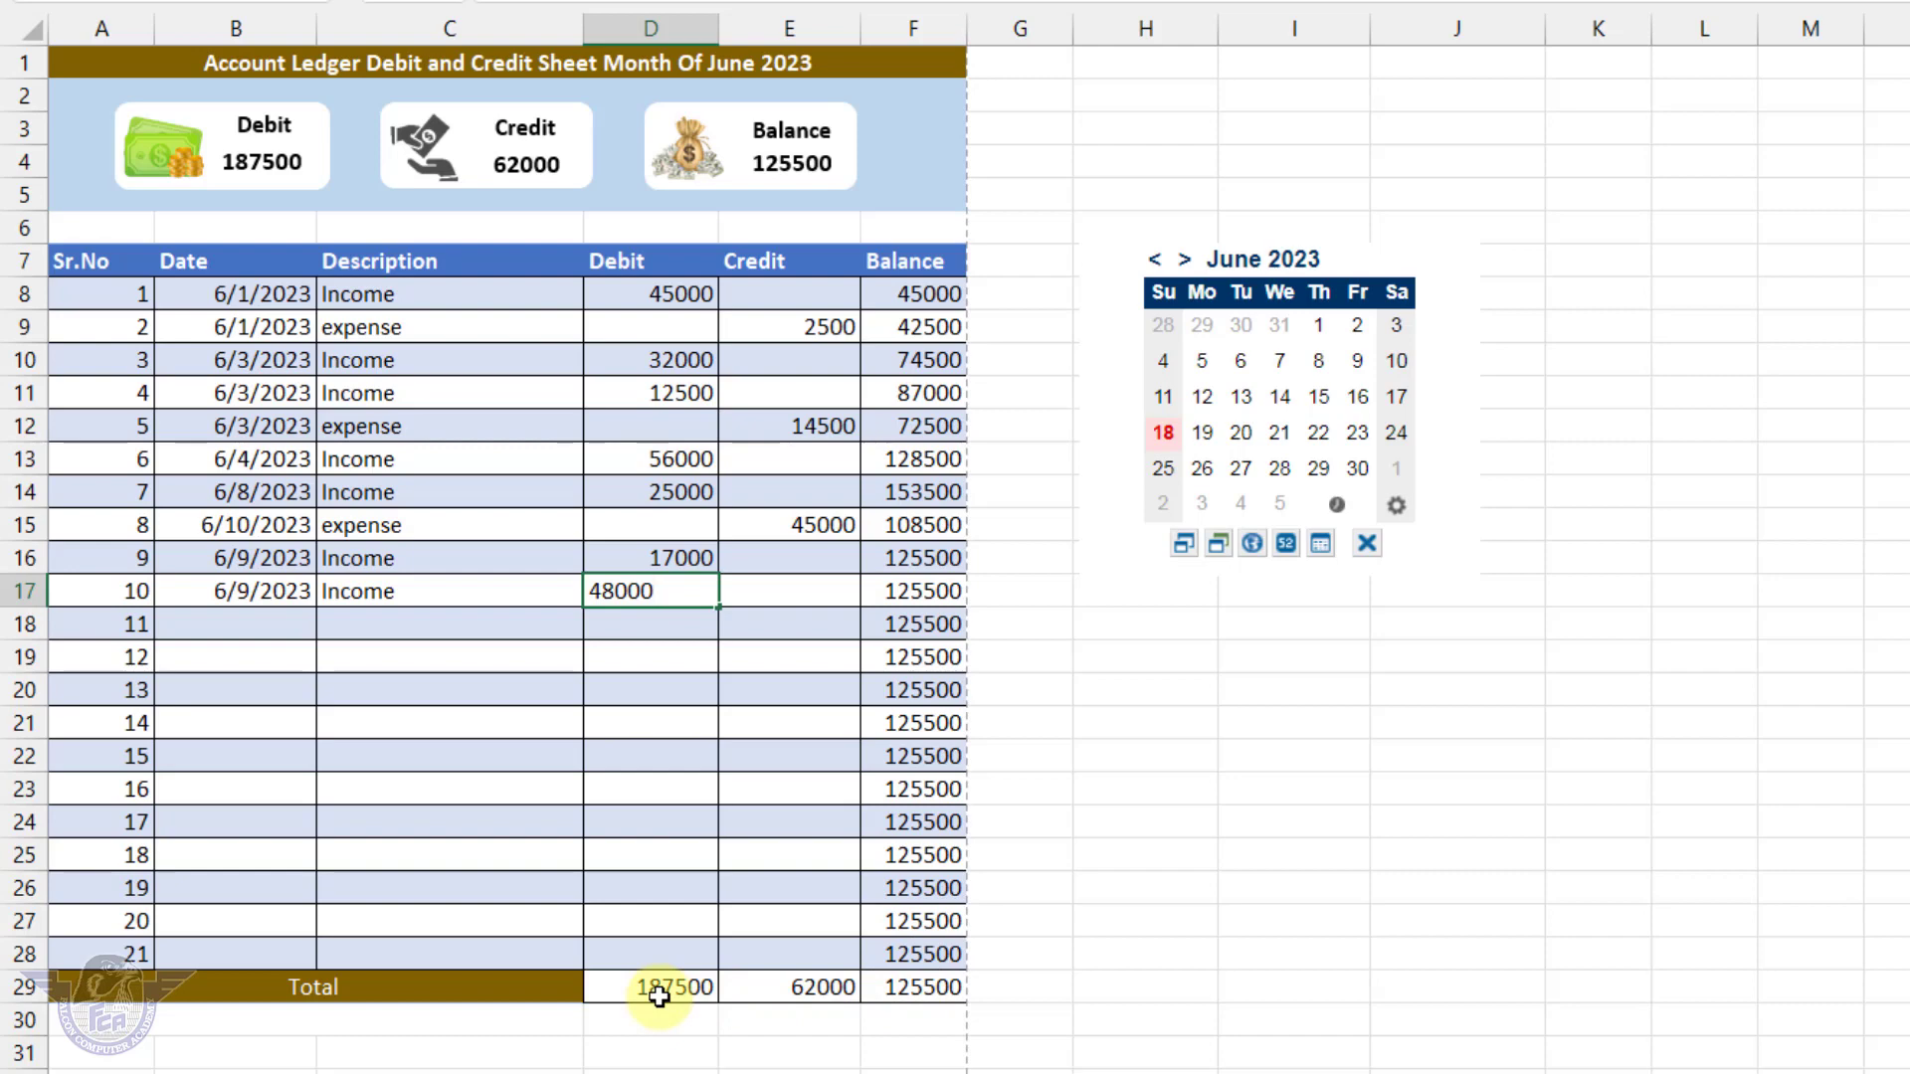
pyautogui.press('Tab')
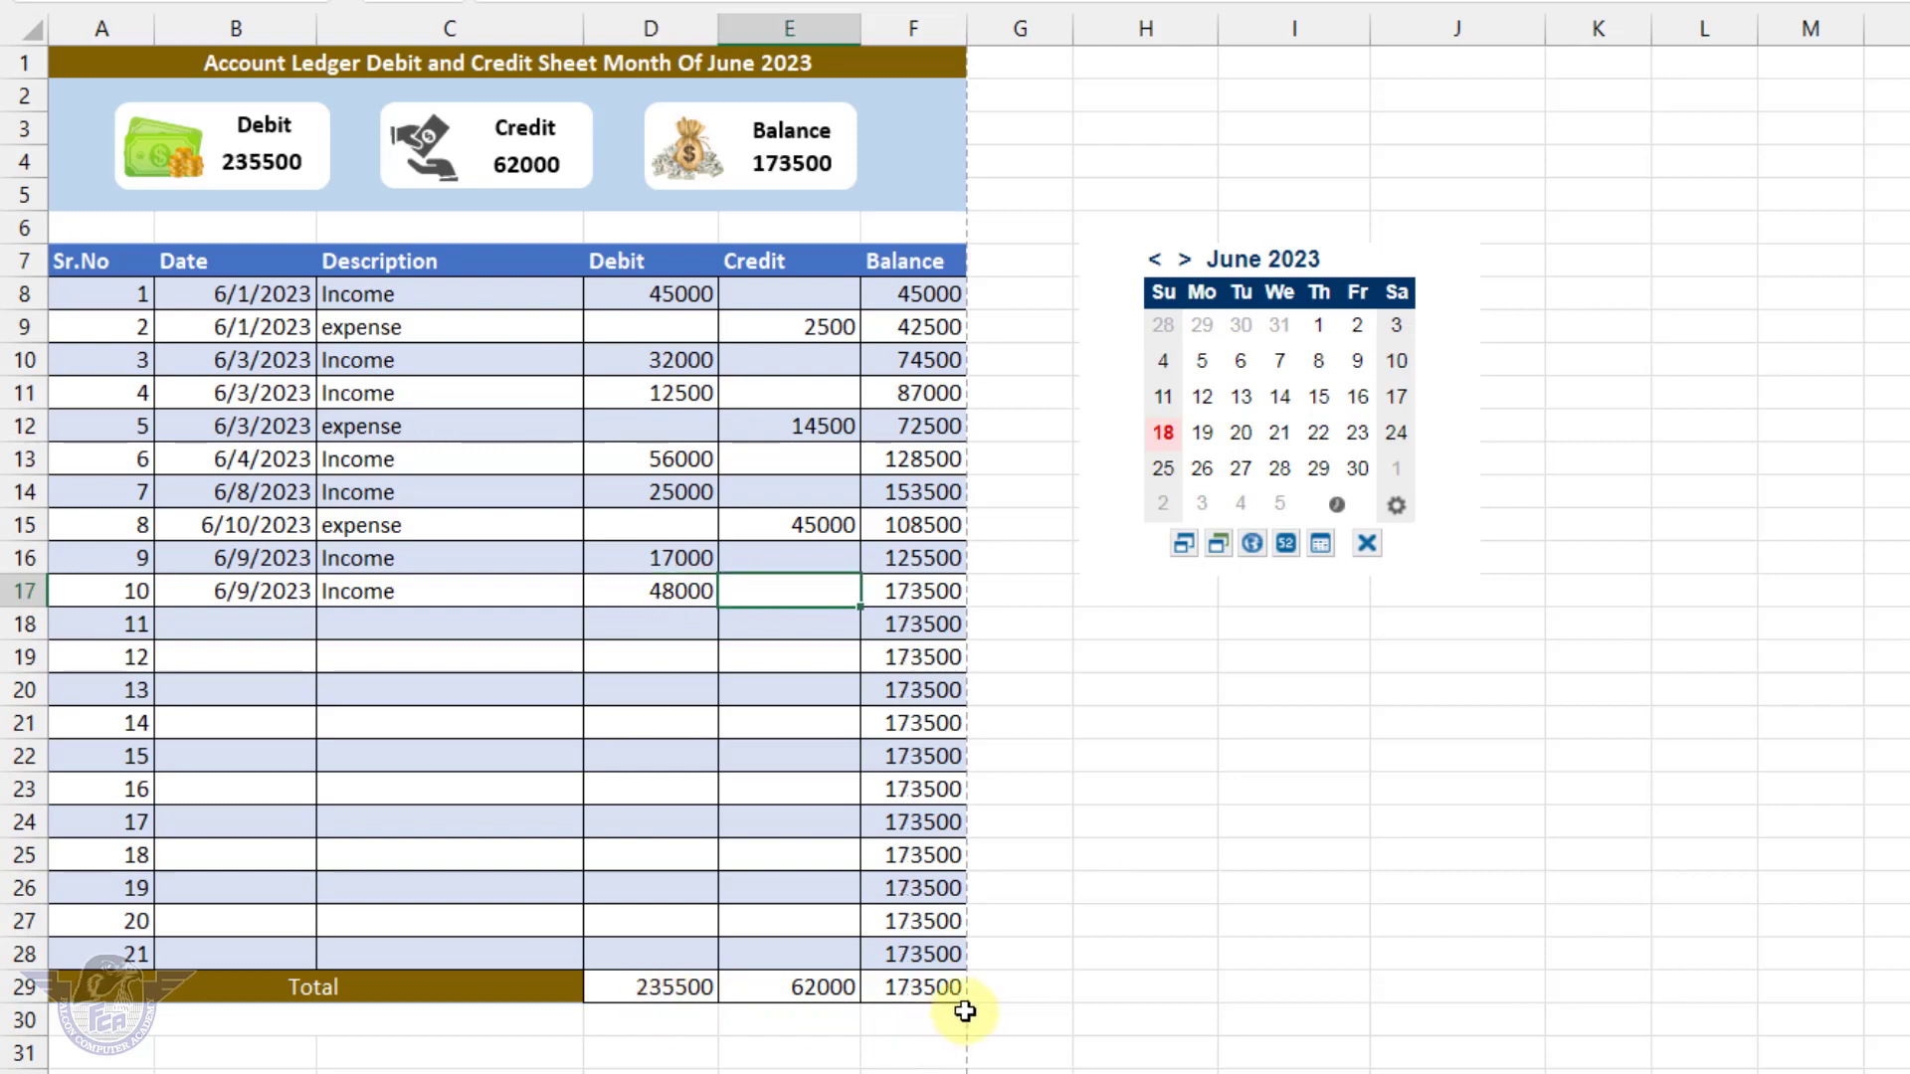
# Step: Check the updated totals: 235500 debit, 62000 credit and 173500 balance in row 29
pyautogui.click(923, 992)
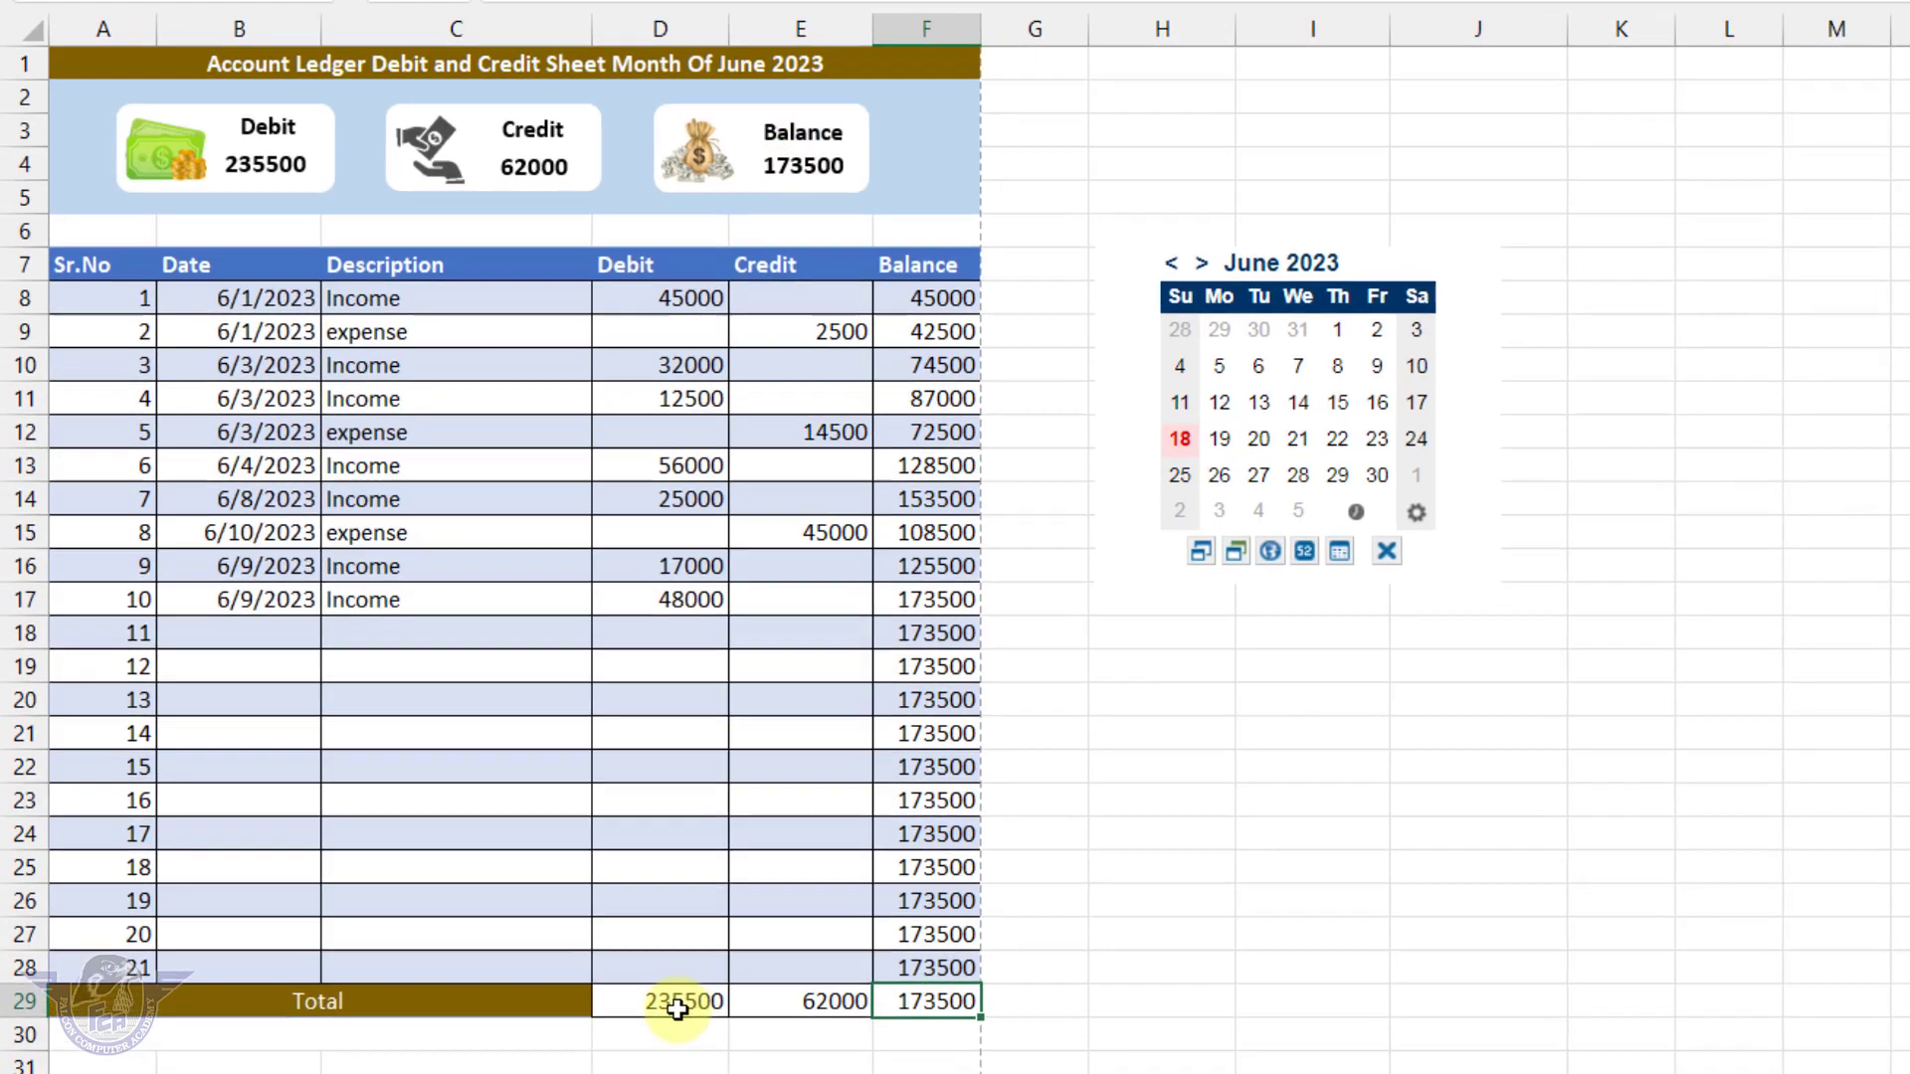
pyautogui.click(668, 990)
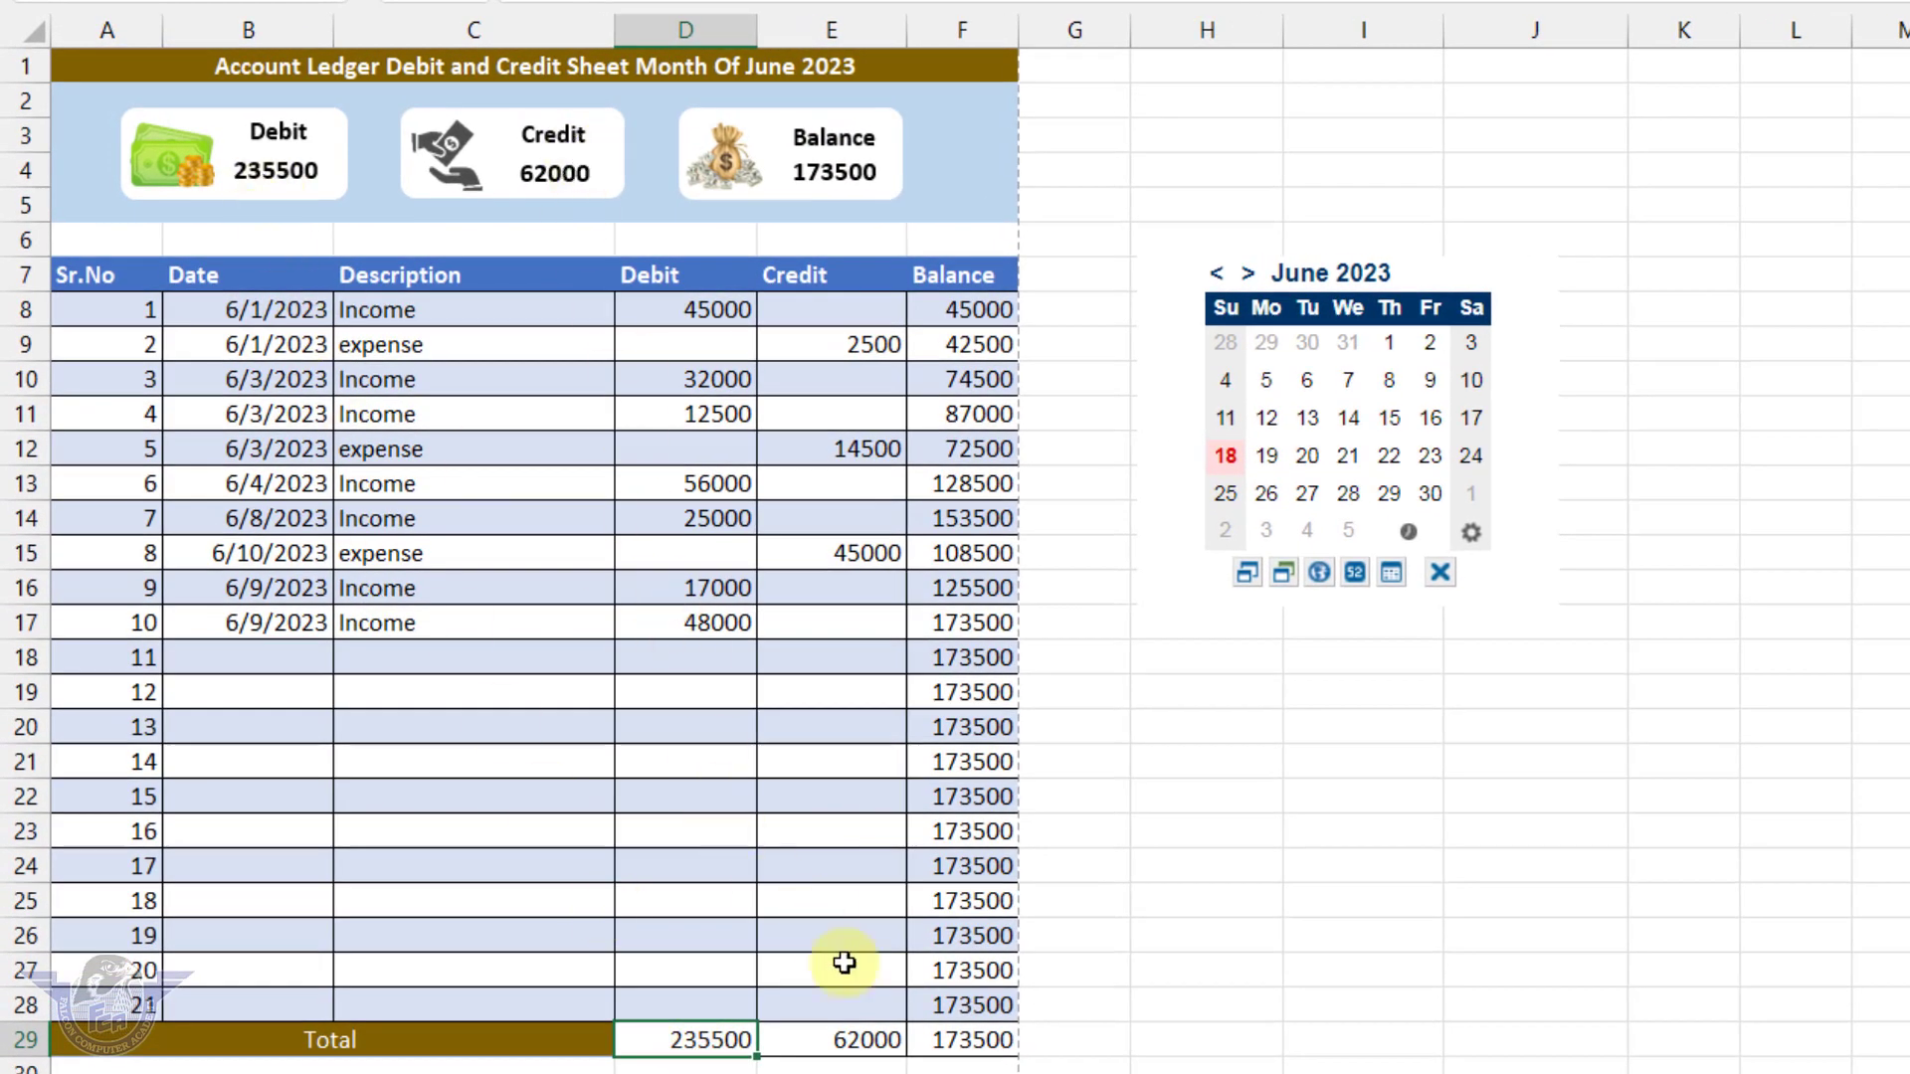
pyautogui.click(867, 1039)
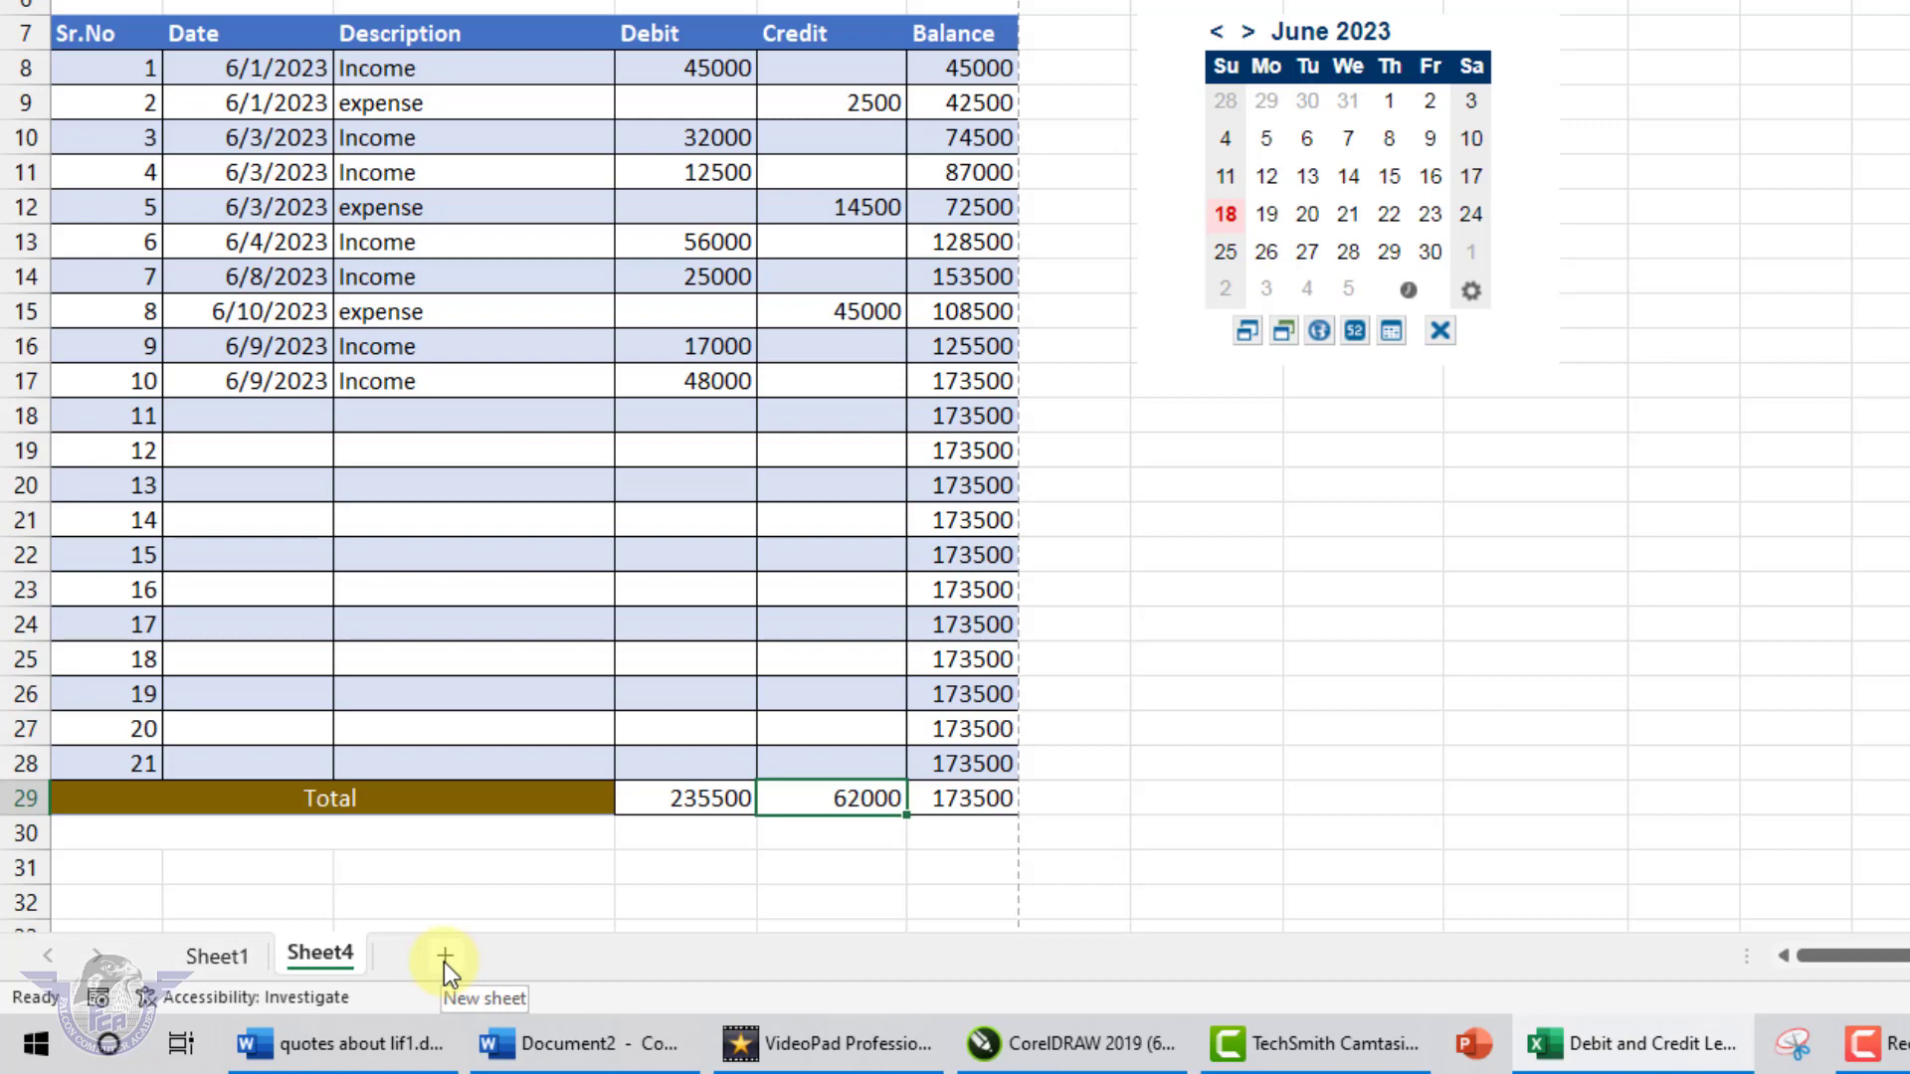
# Step: Add a new blank worksheet to the workbook
pyautogui.click(443, 963)
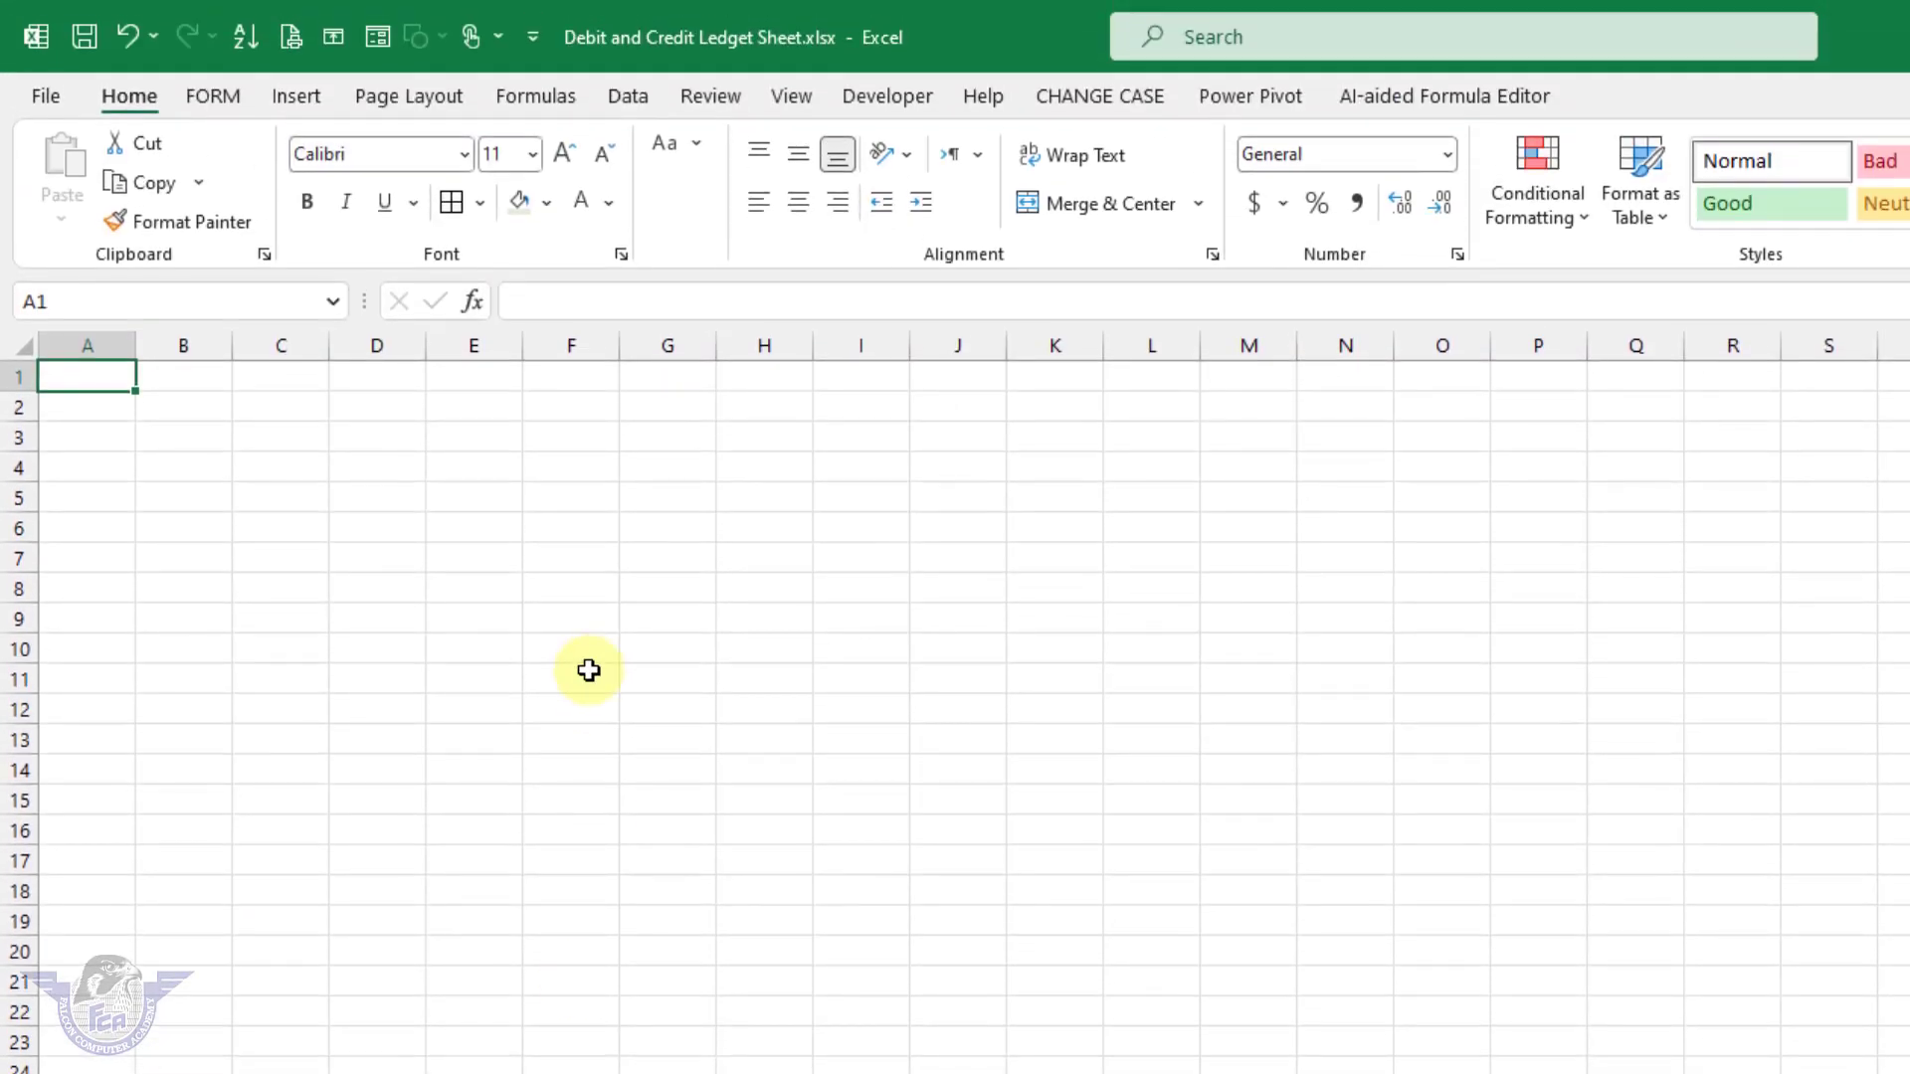
pyautogui.keyDown('ctrl'); pyautogui.scroll(6, 589, 672); pyautogui.keyUp('ctrl')
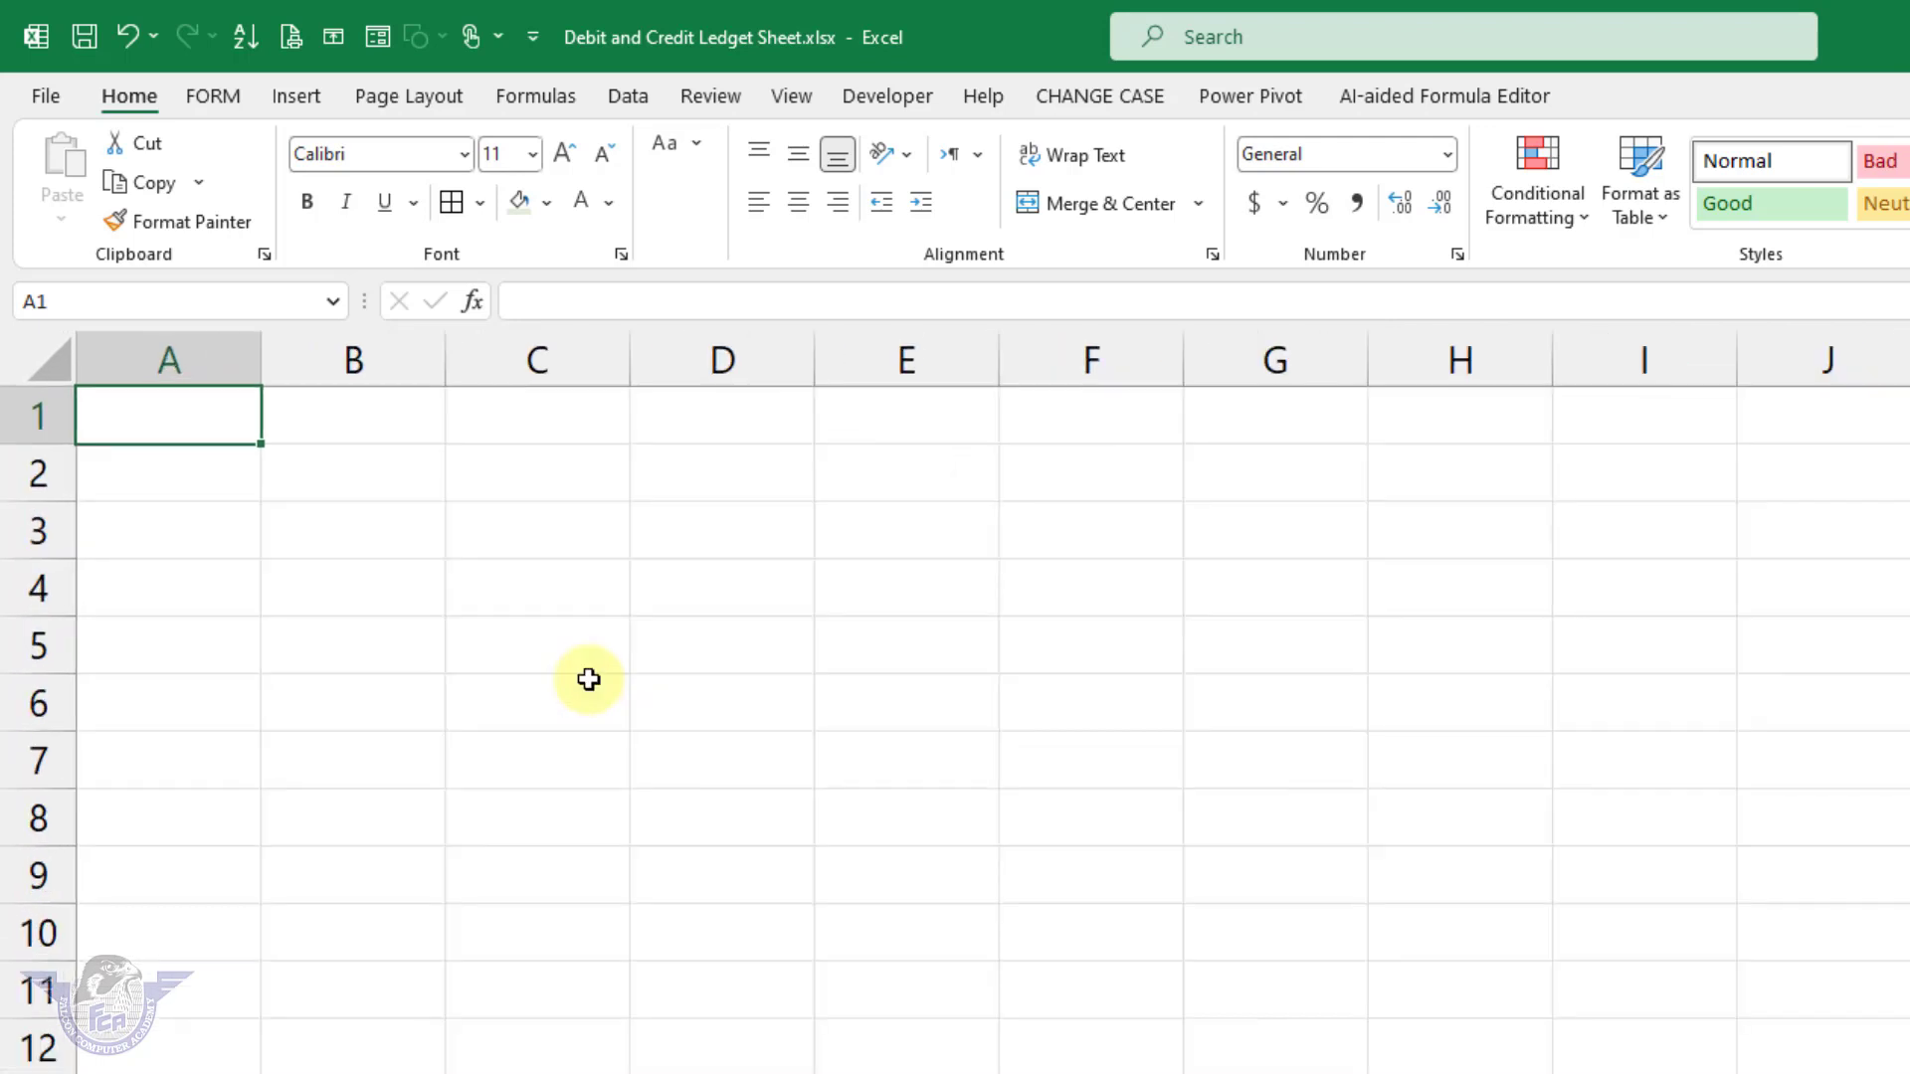
pyautogui.keyDown('ctrl'); pyautogui.scroll(1, 589, 679); pyautogui.keyUp('ctrl')
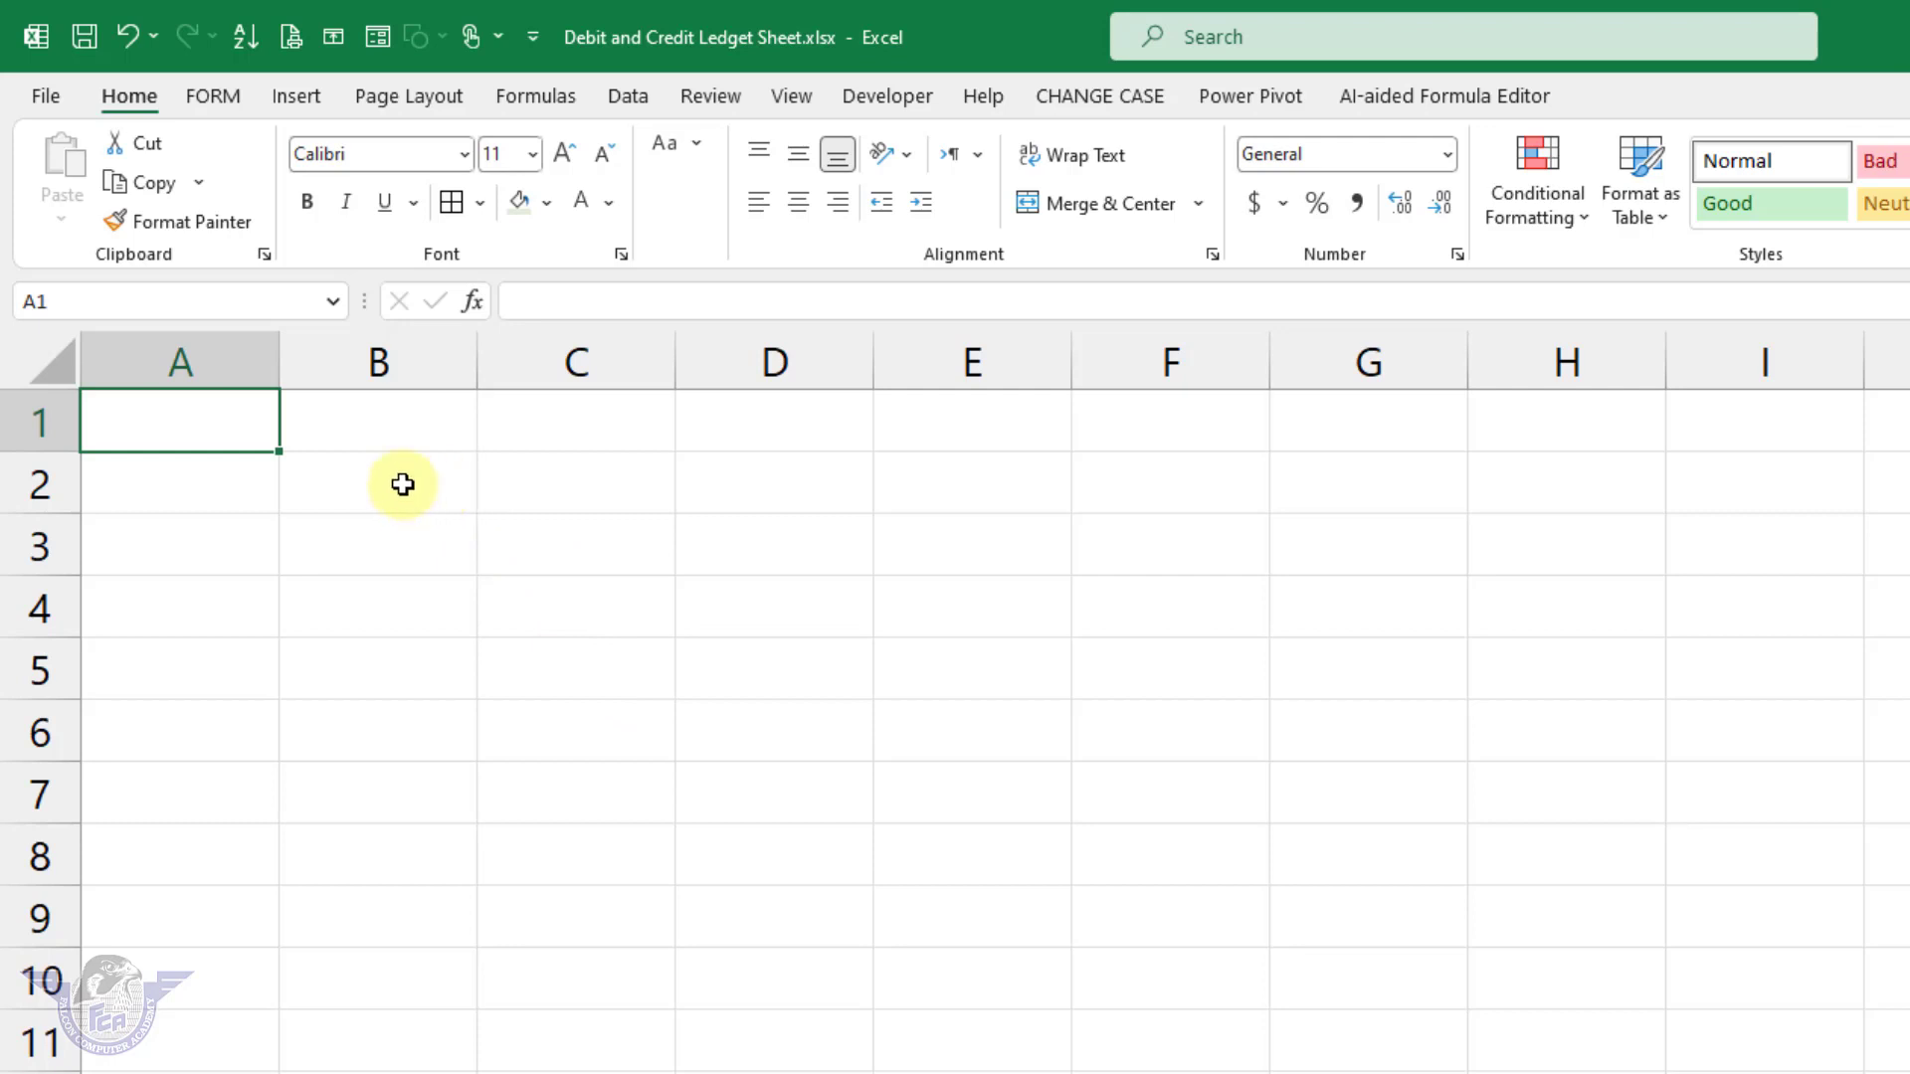
# Step: Set the new sheet's page to A4 paper, portrait orientation and Normal margins
pyautogui.click(421, 110)
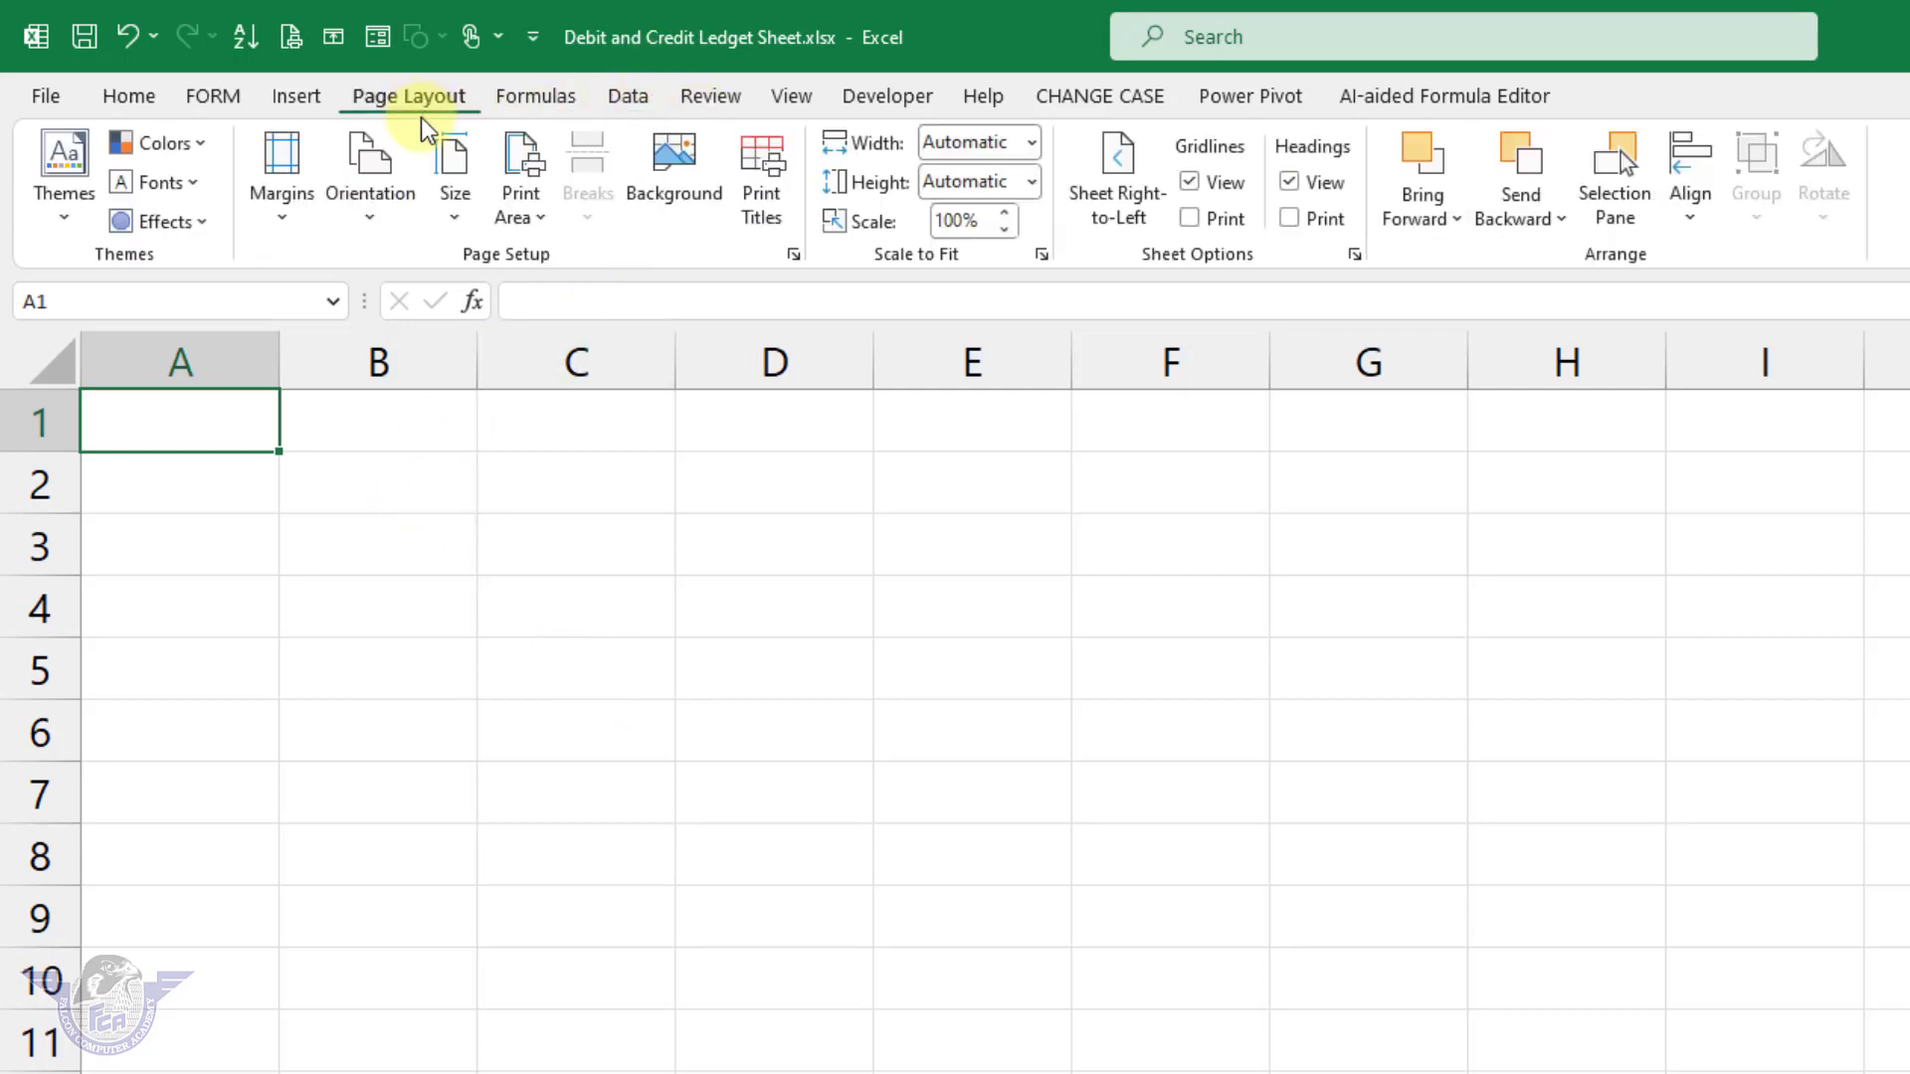
pyautogui.click(456, 228)
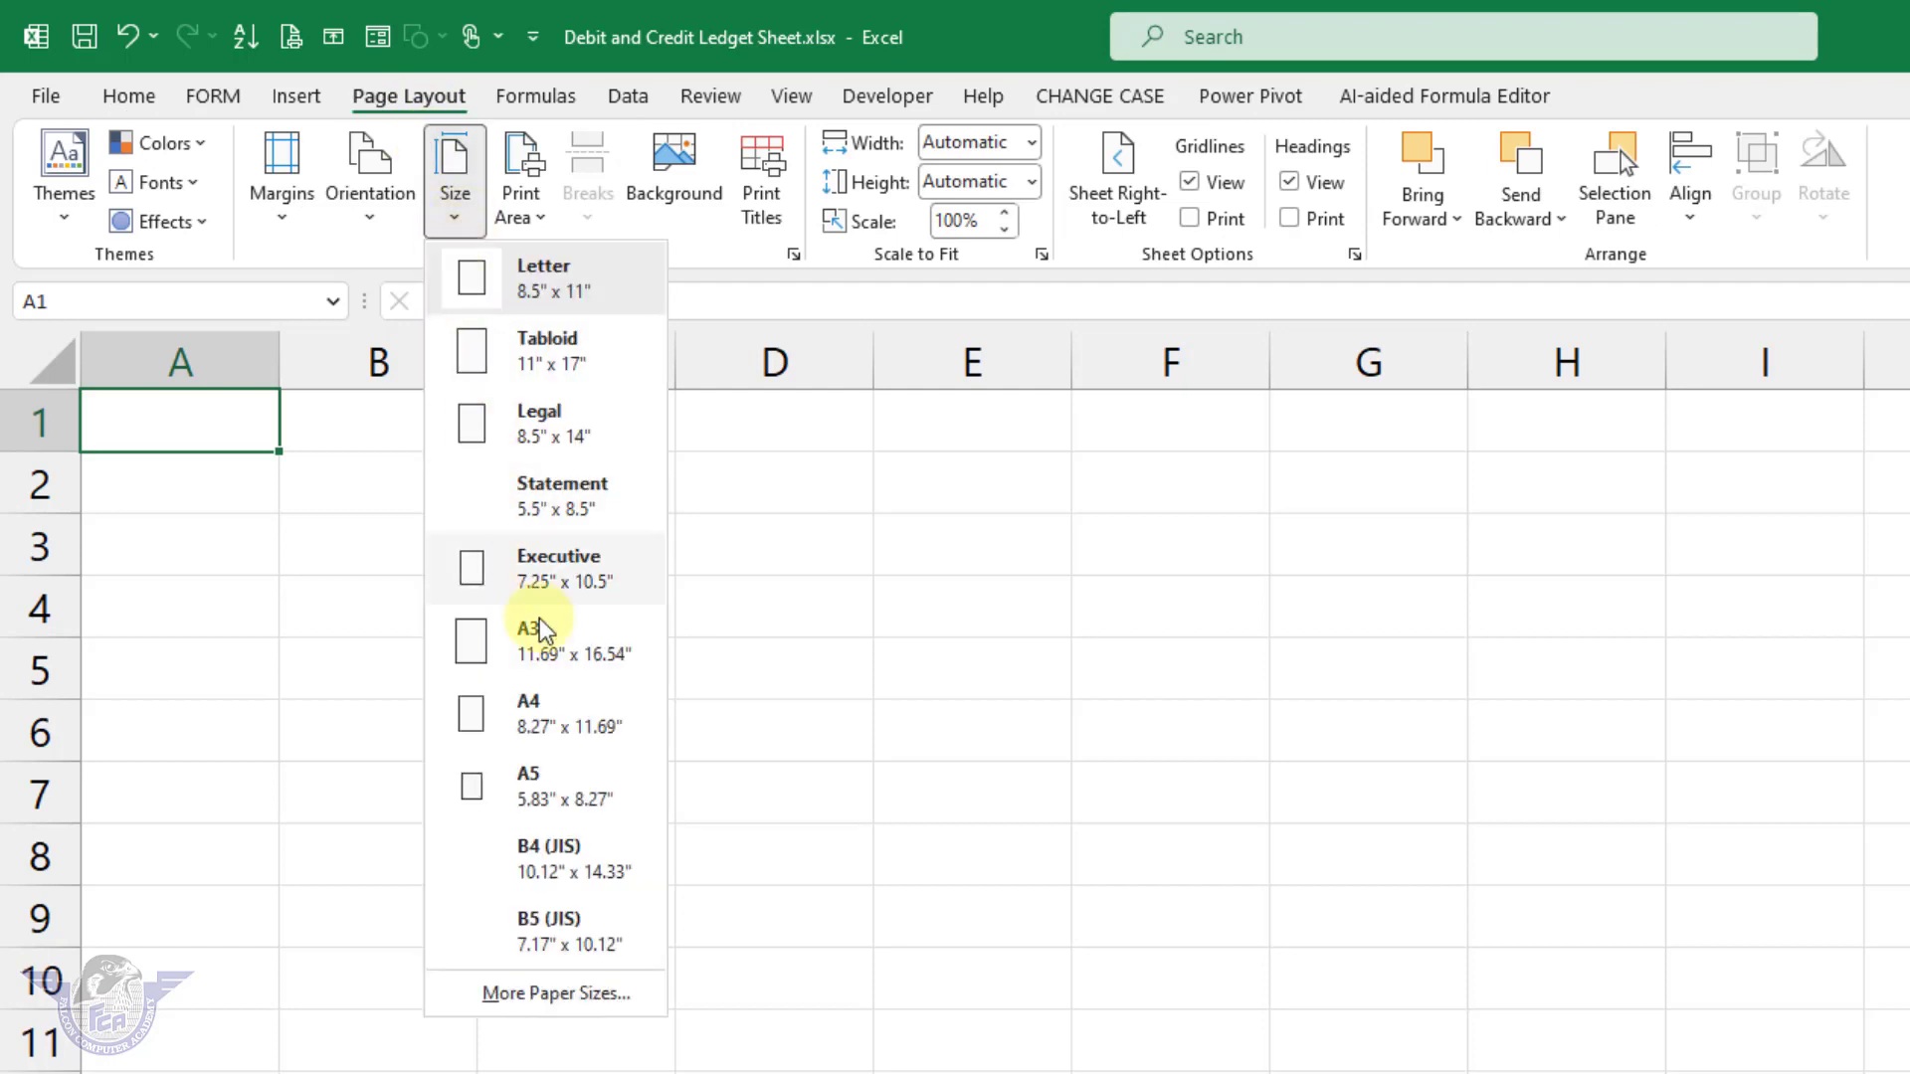
pyautogui.click(557, 725)
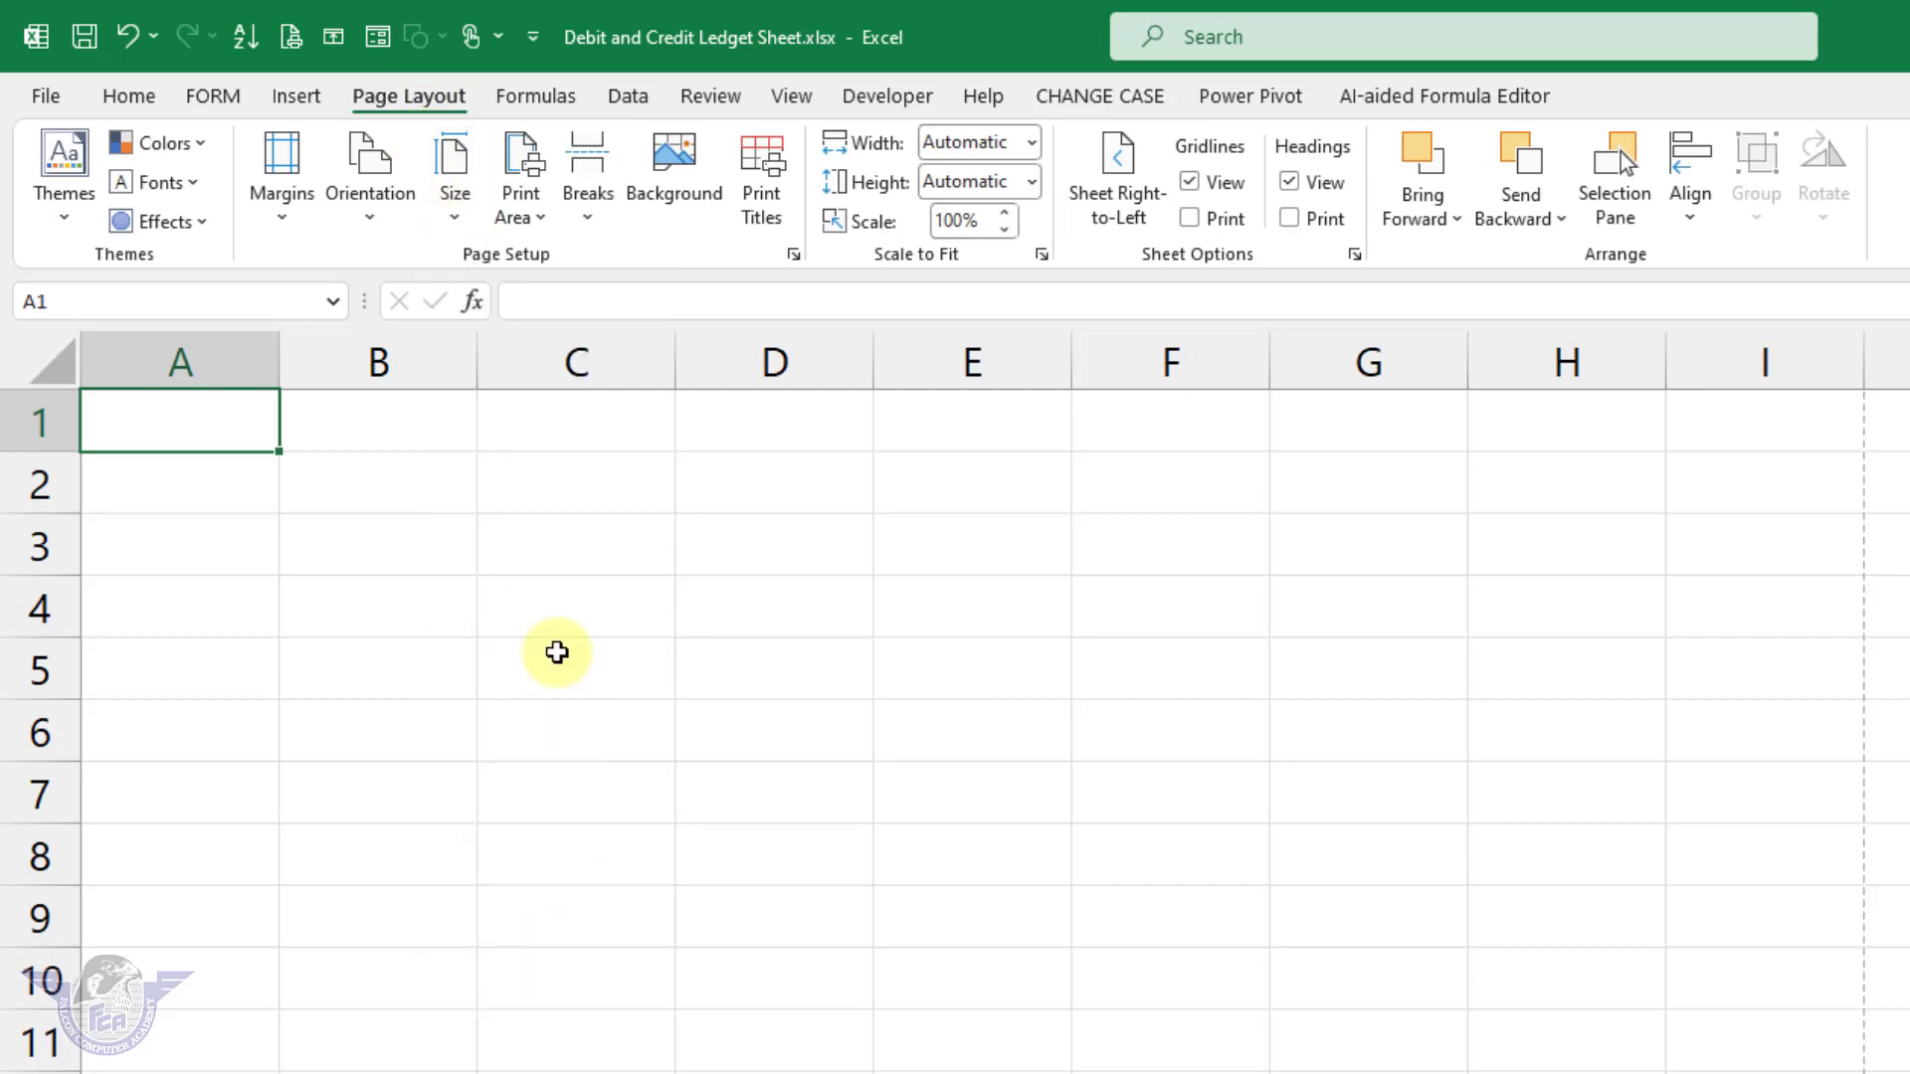
pyautogui.click(370, 219)
pyautogui.click(409, 292)
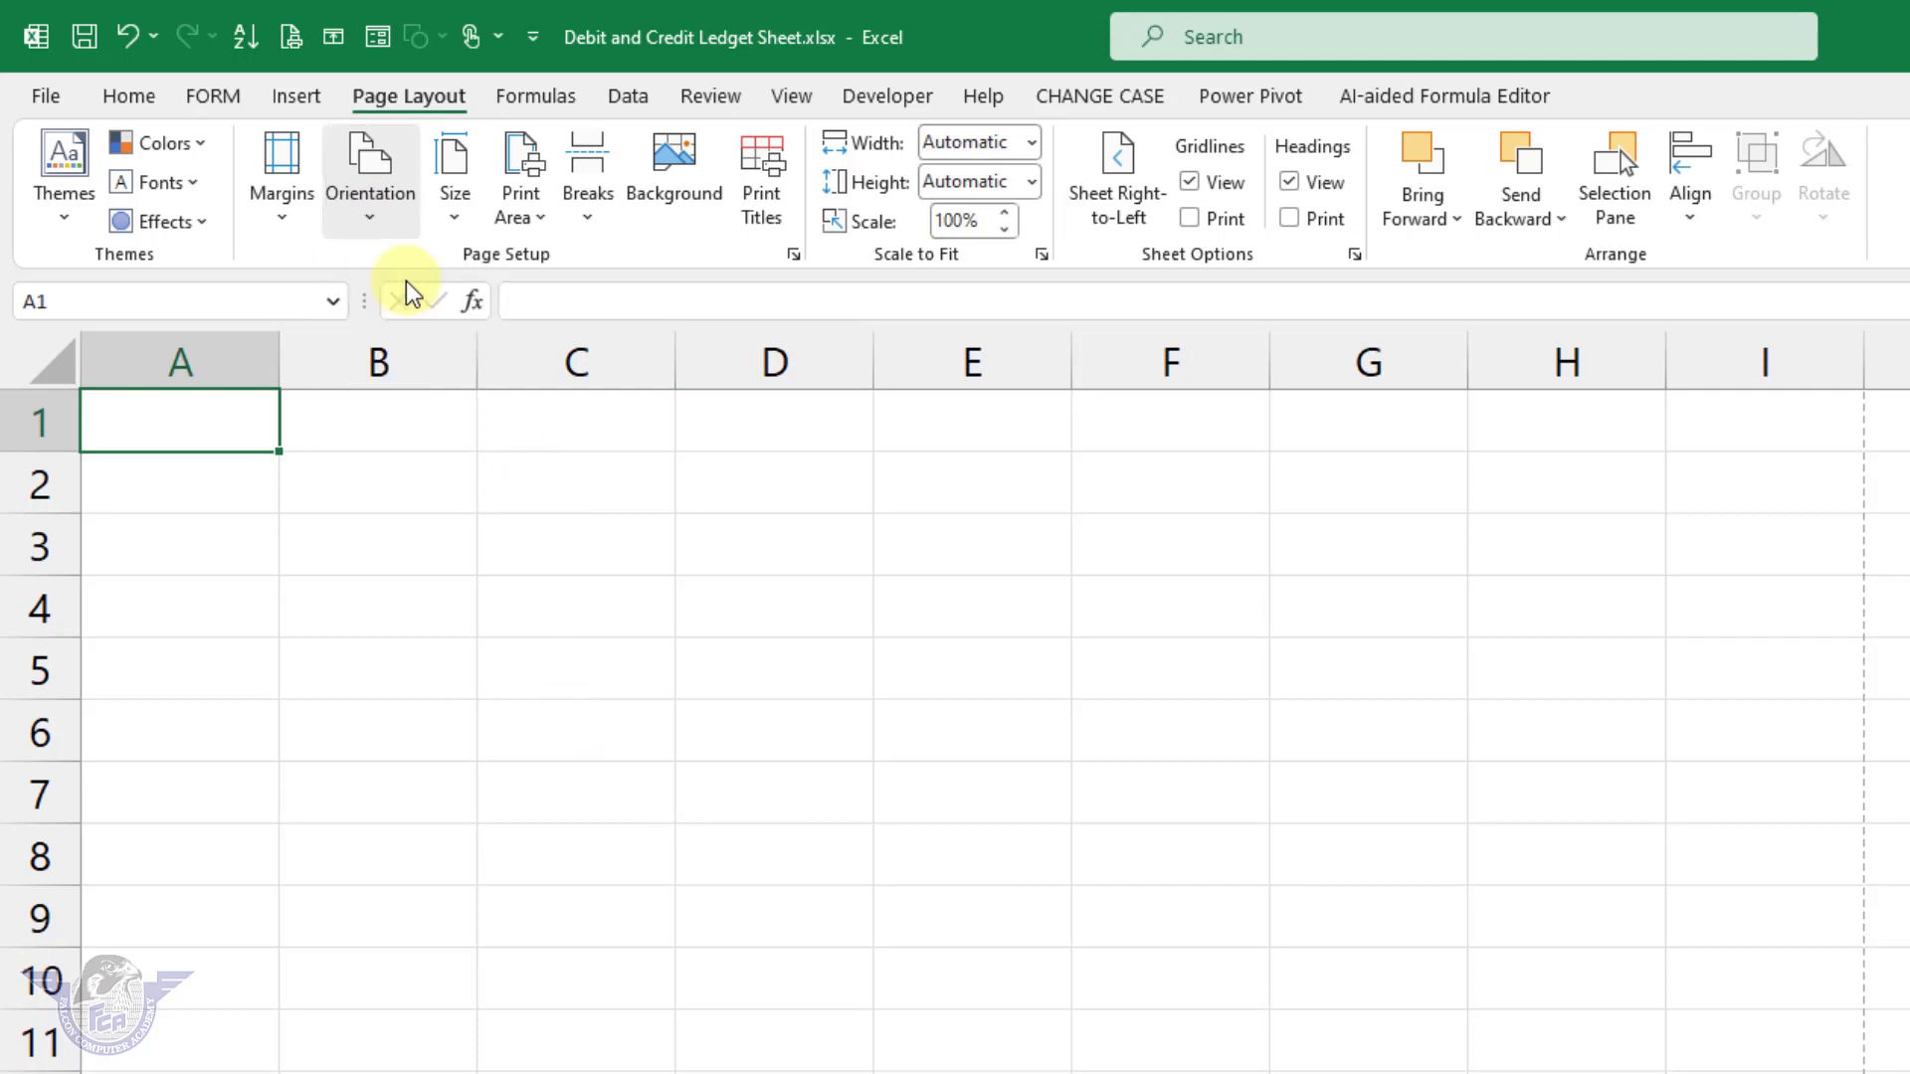
pyautogui.click(274, 224)
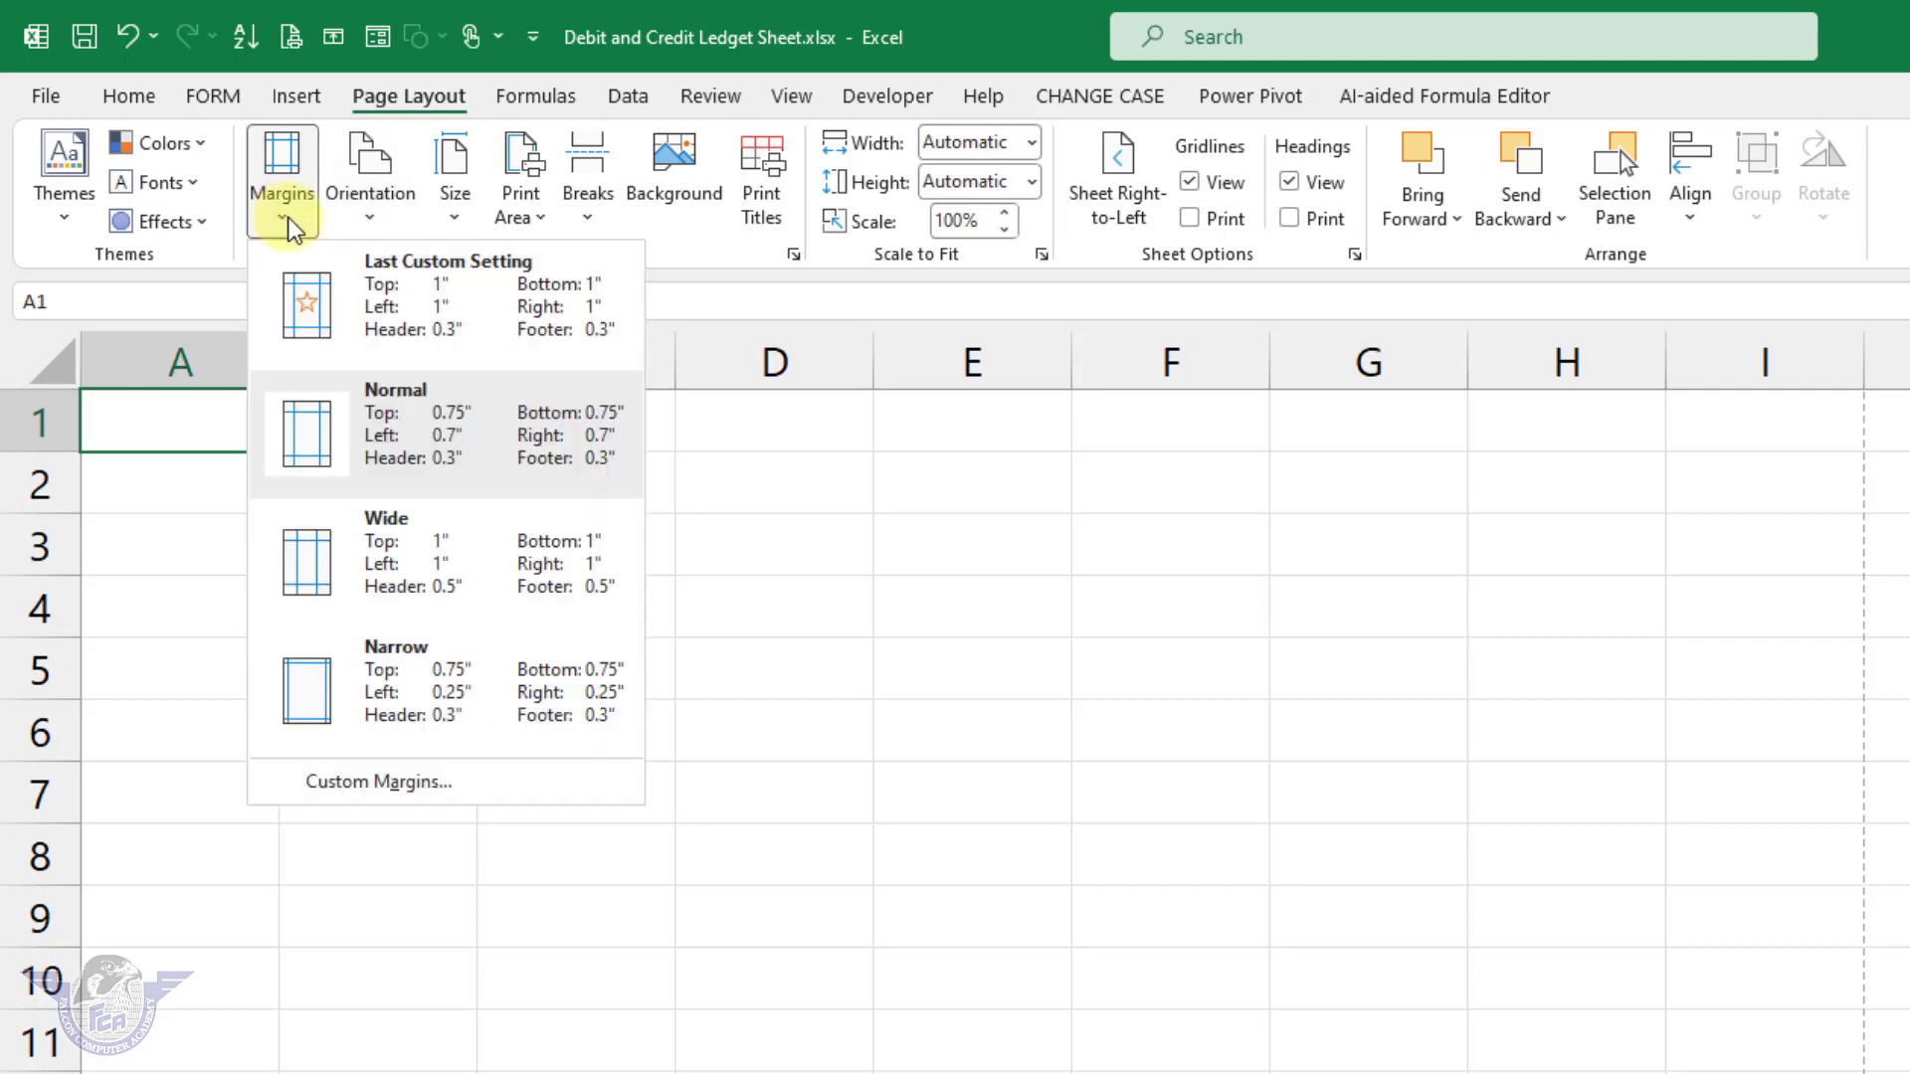
pyautogui.click(404, 416)
pyautogui.click(183, 736)
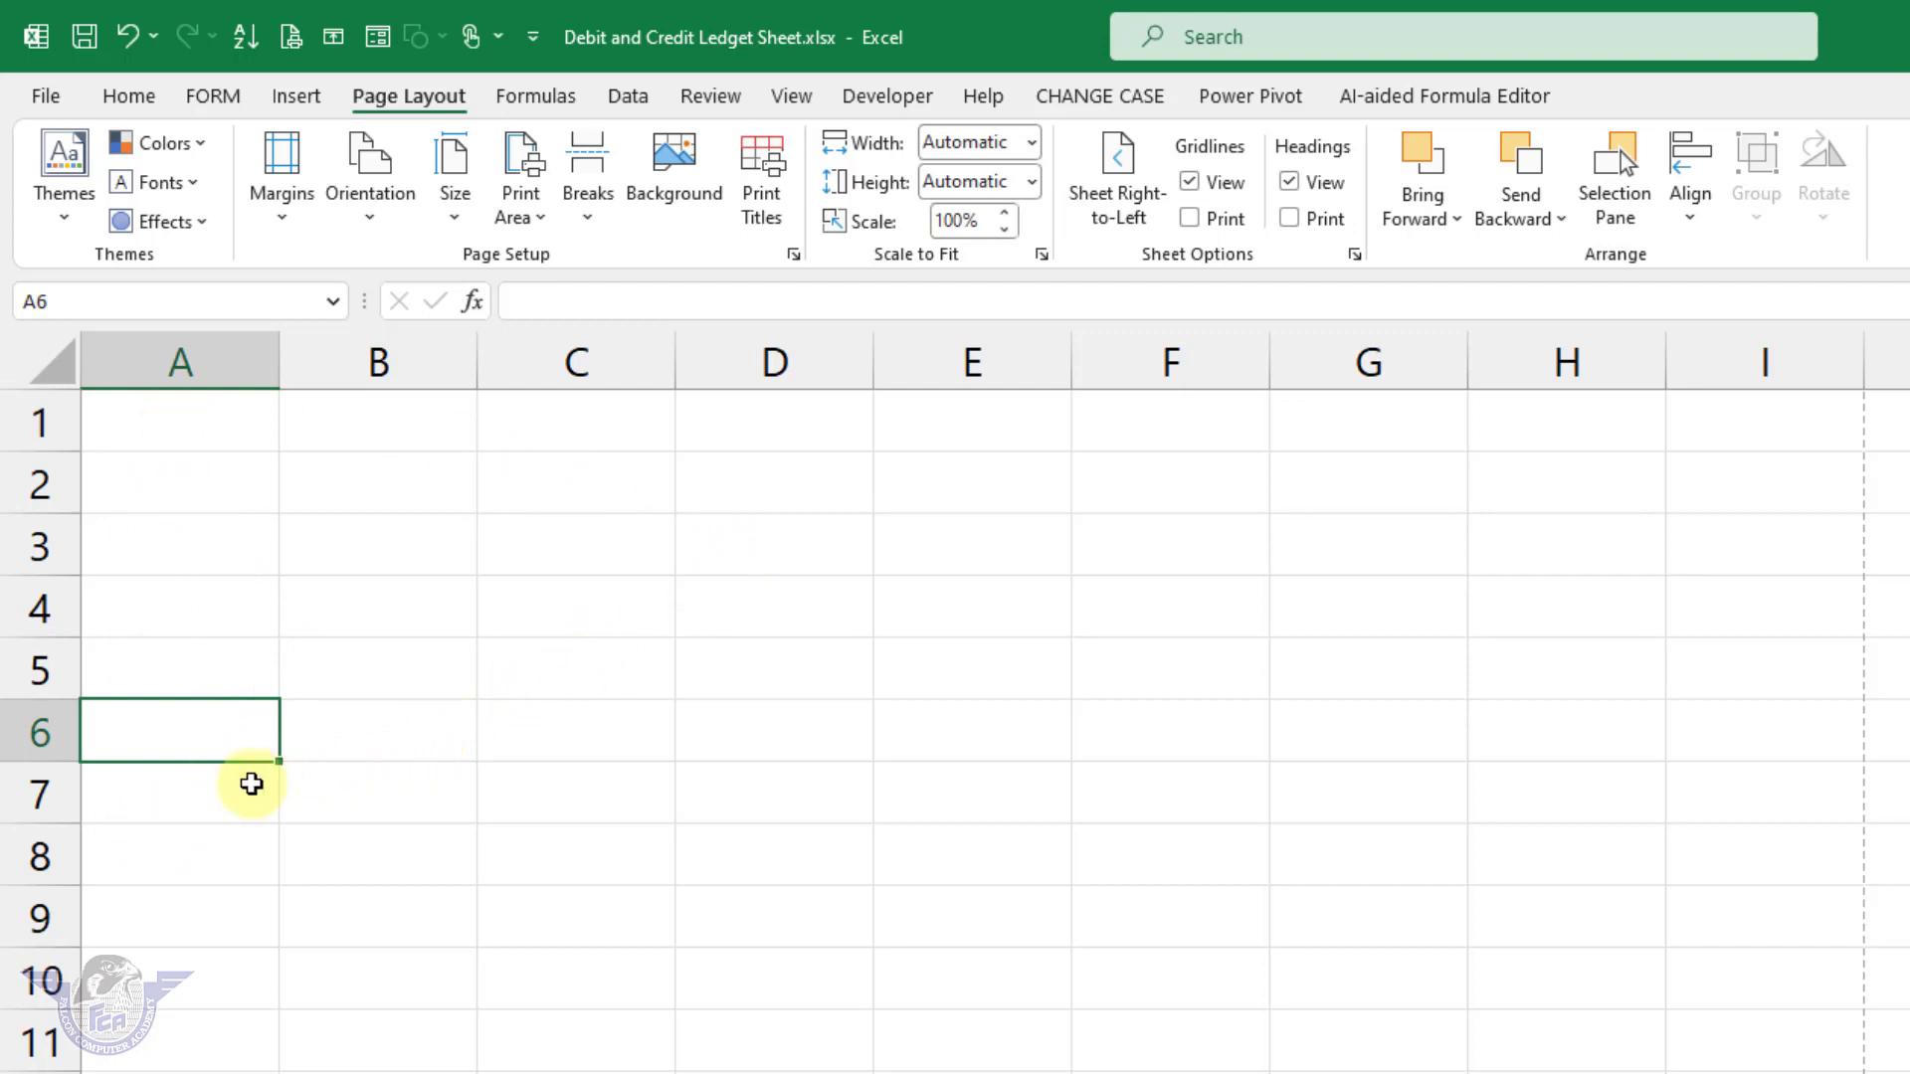
# Step: Enter the headers Sr. No, Date, Description, Debit, Credit and Balance in A7:F7
pyautogui.click(191, 800)
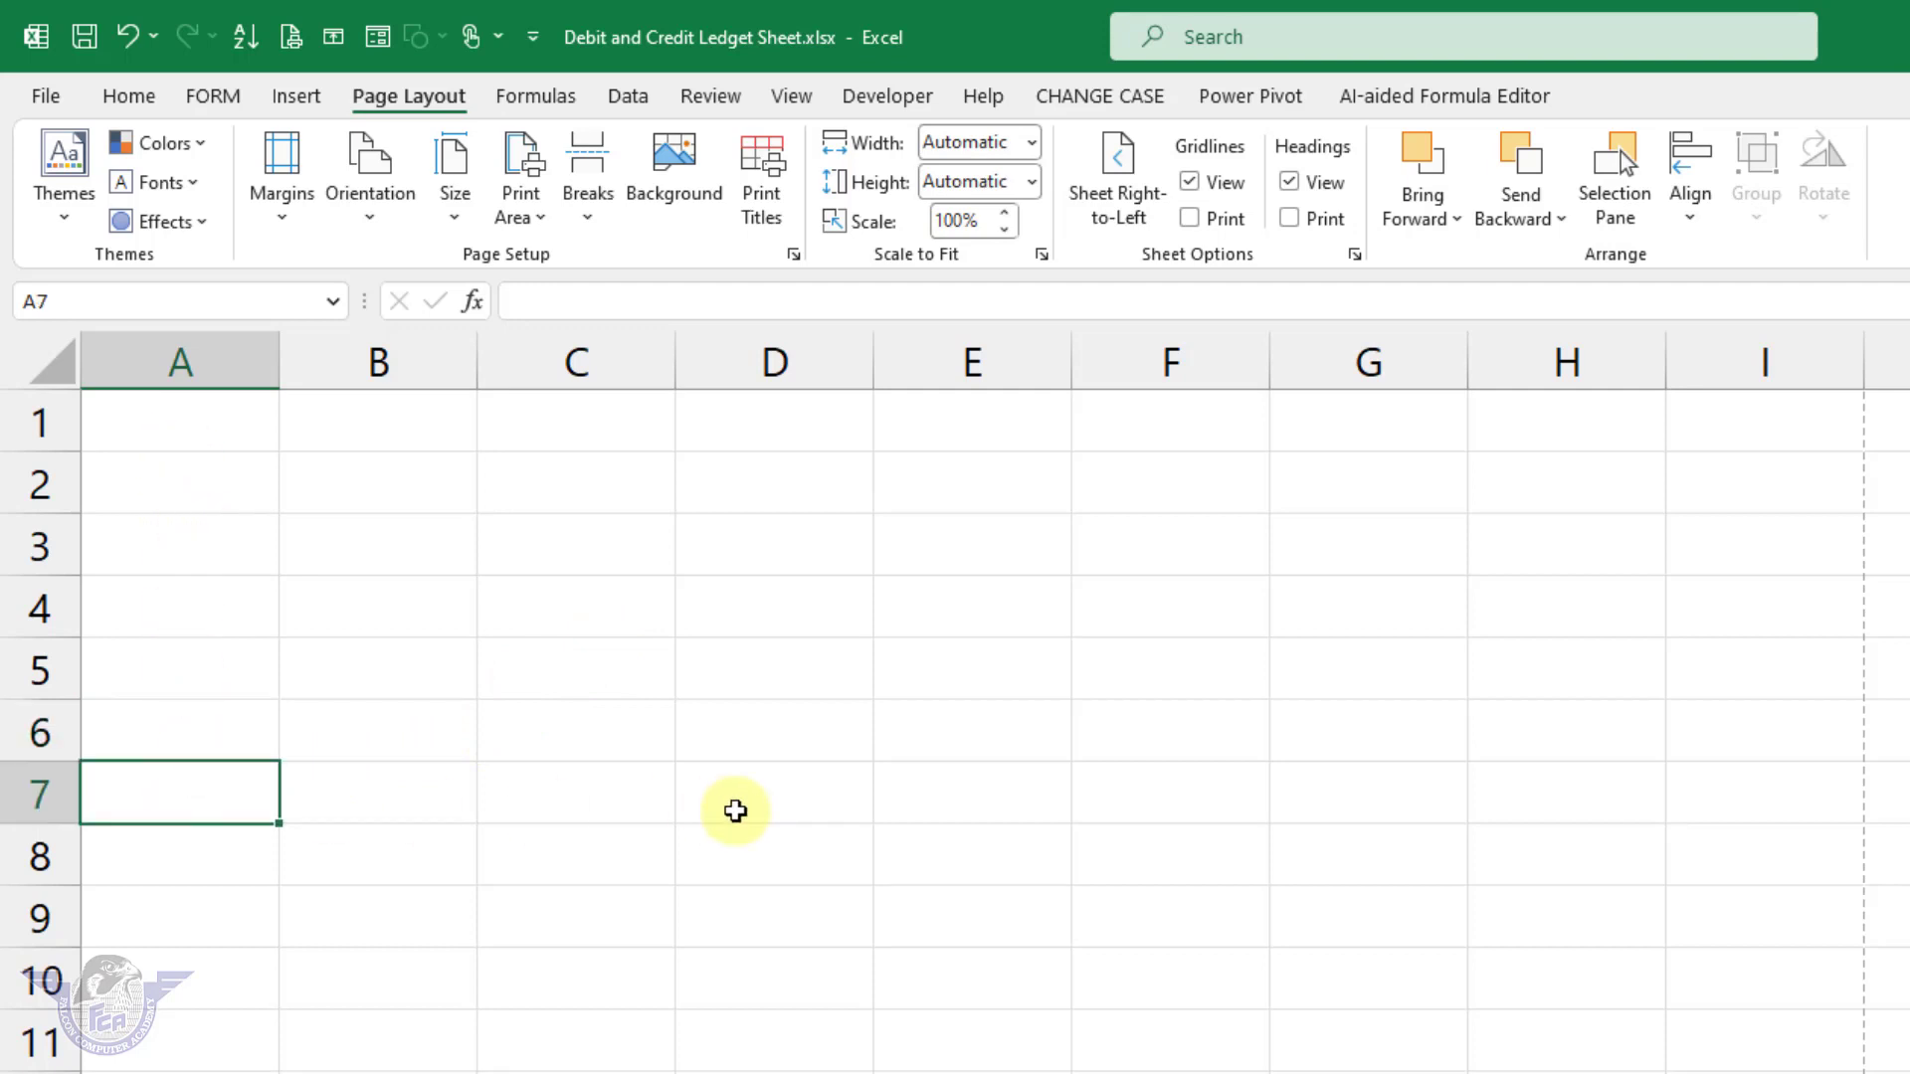
pyautogui.write('Sr. No')
pyautogui.press('Tab')
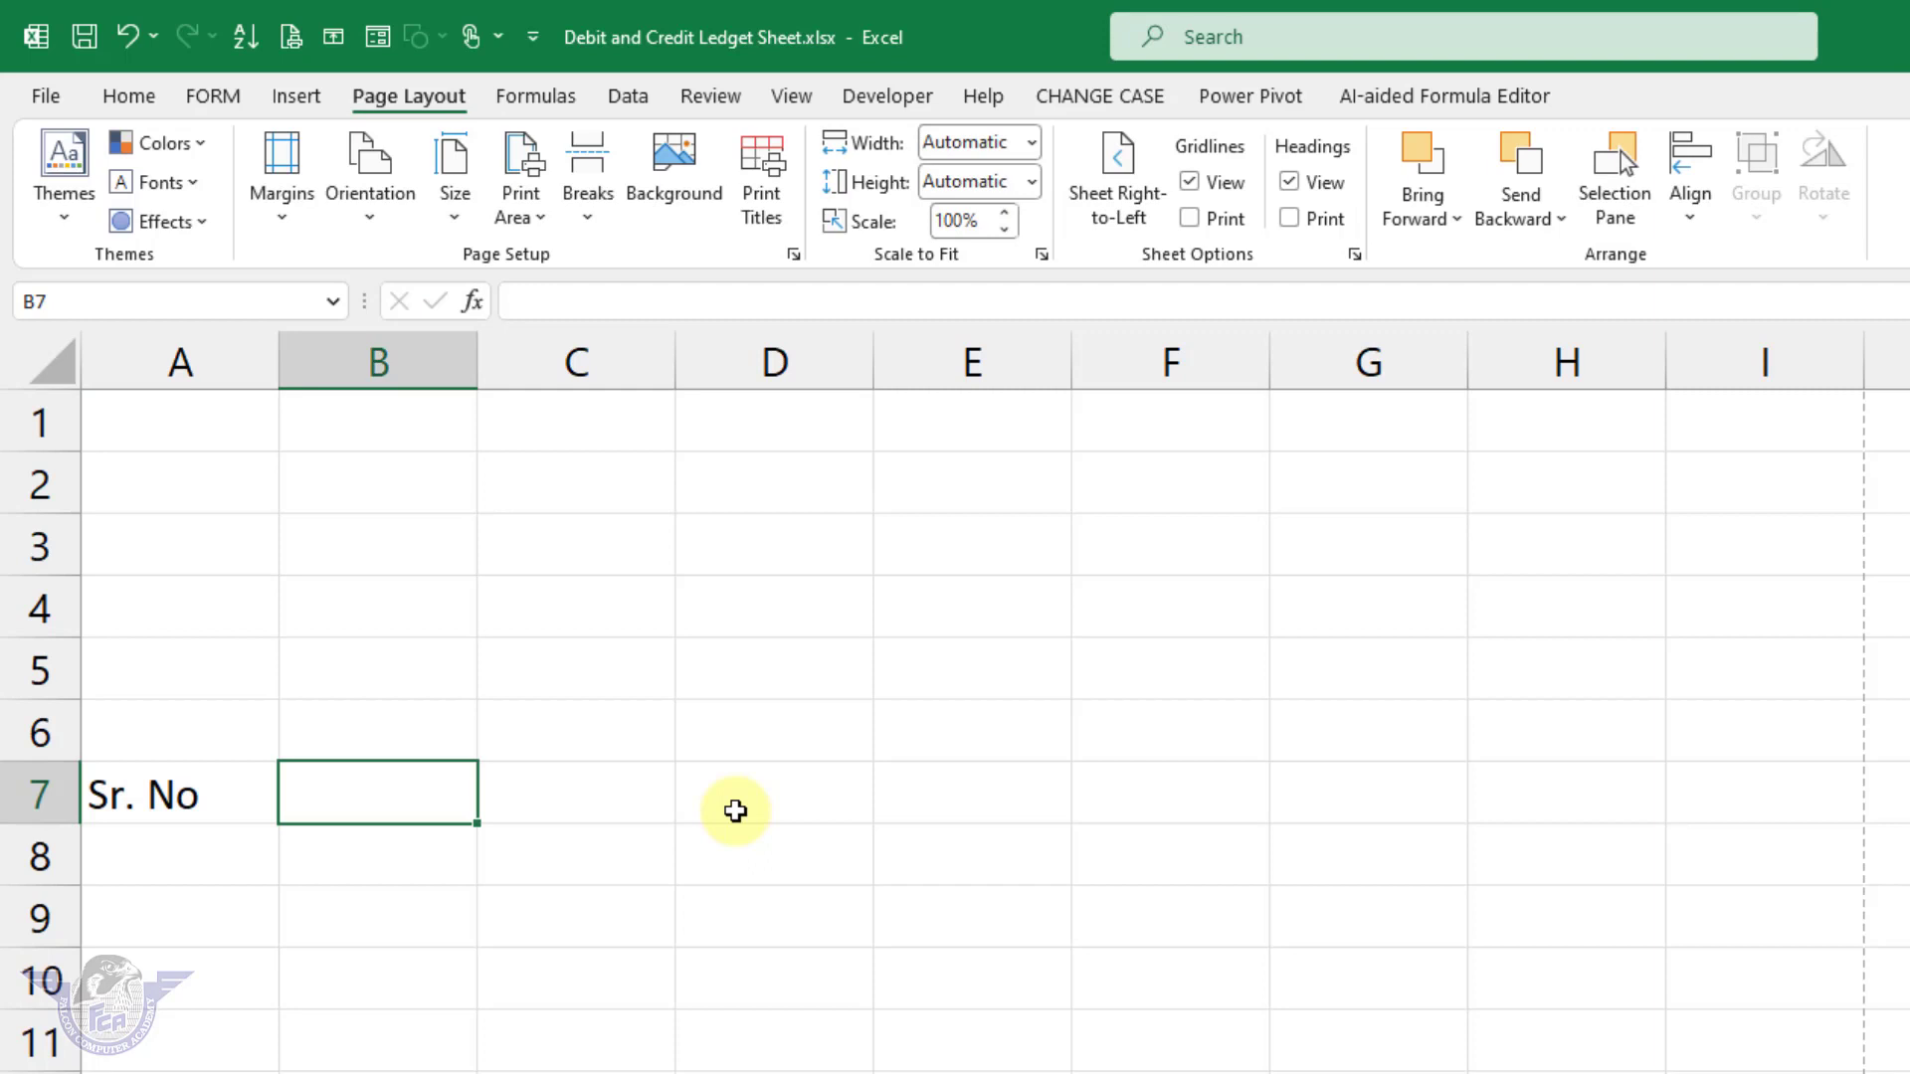
pyautogui.write('De')
pyautogui.press('BackSpace')
pyautogui.press('BackSpace')
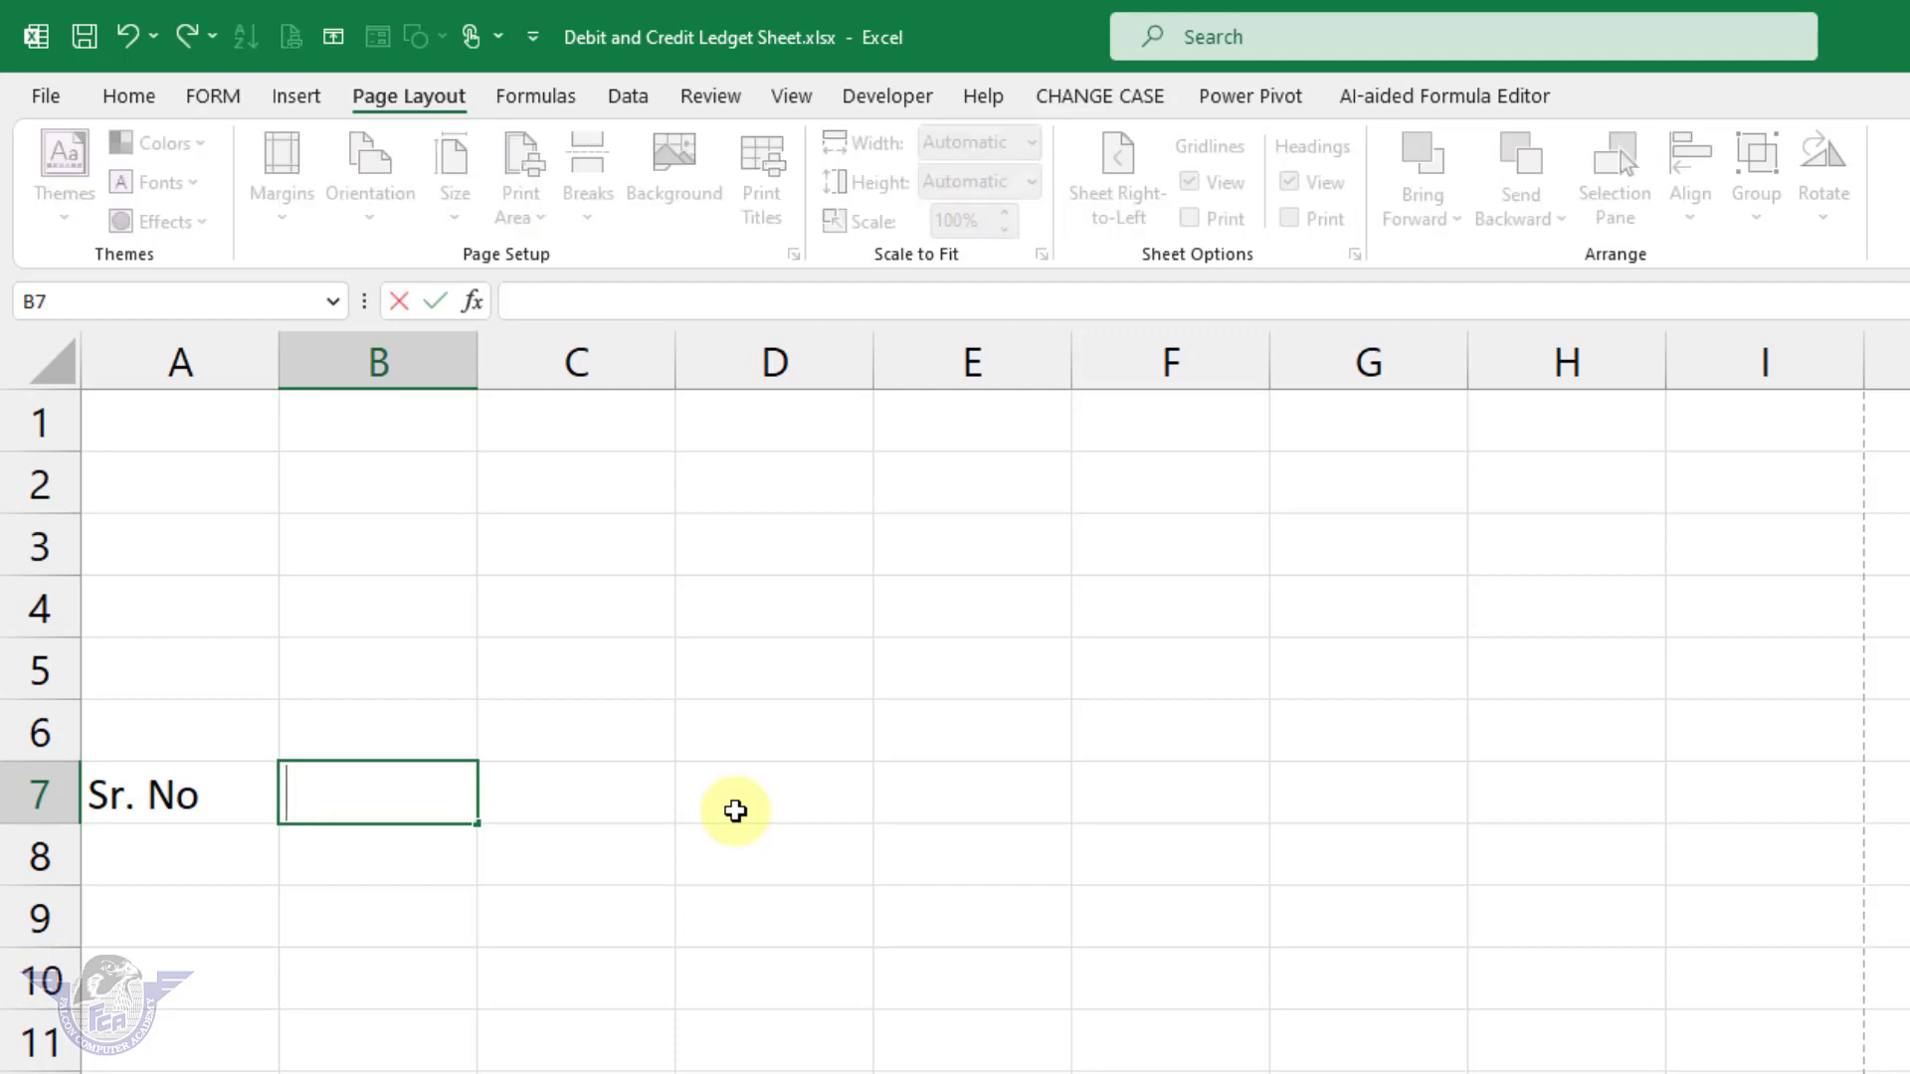
pyautogui.write('Date')
pyautogui.press('Tab')
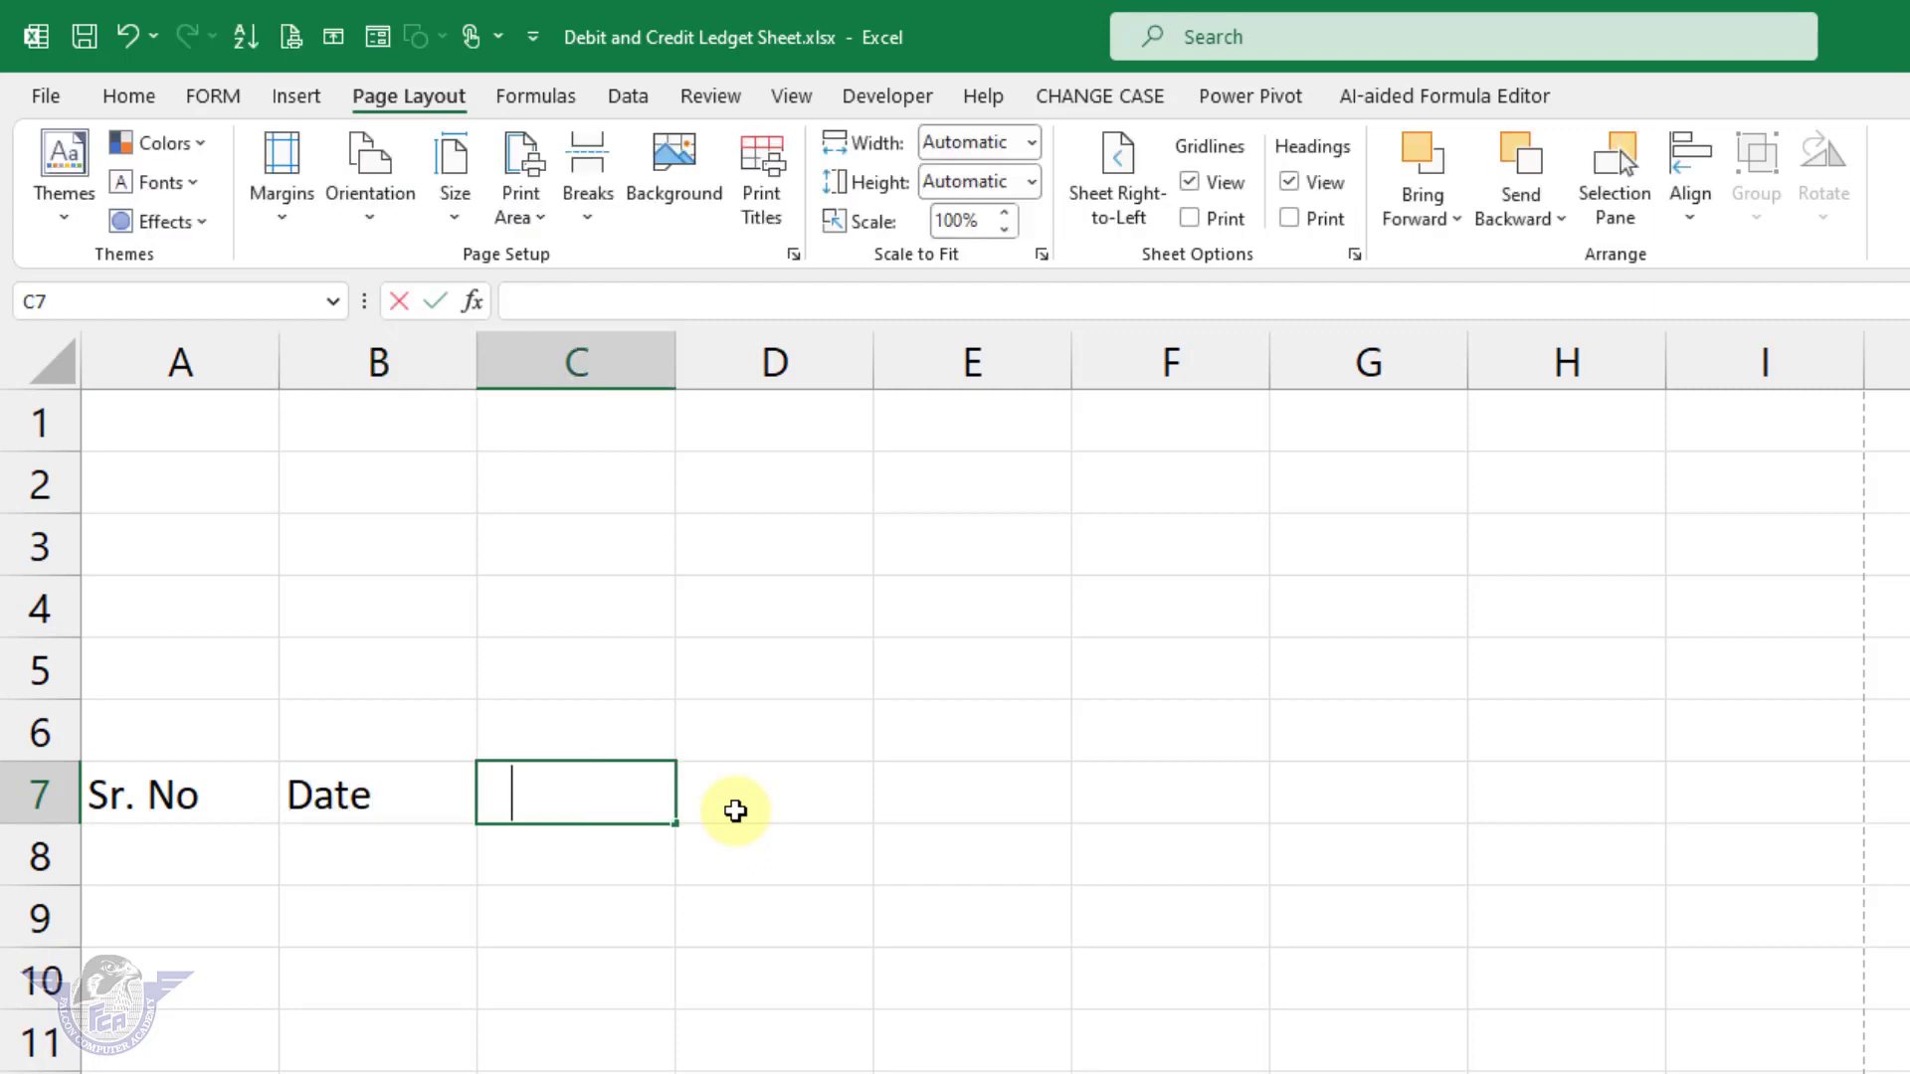
pyautogui.write('Description')
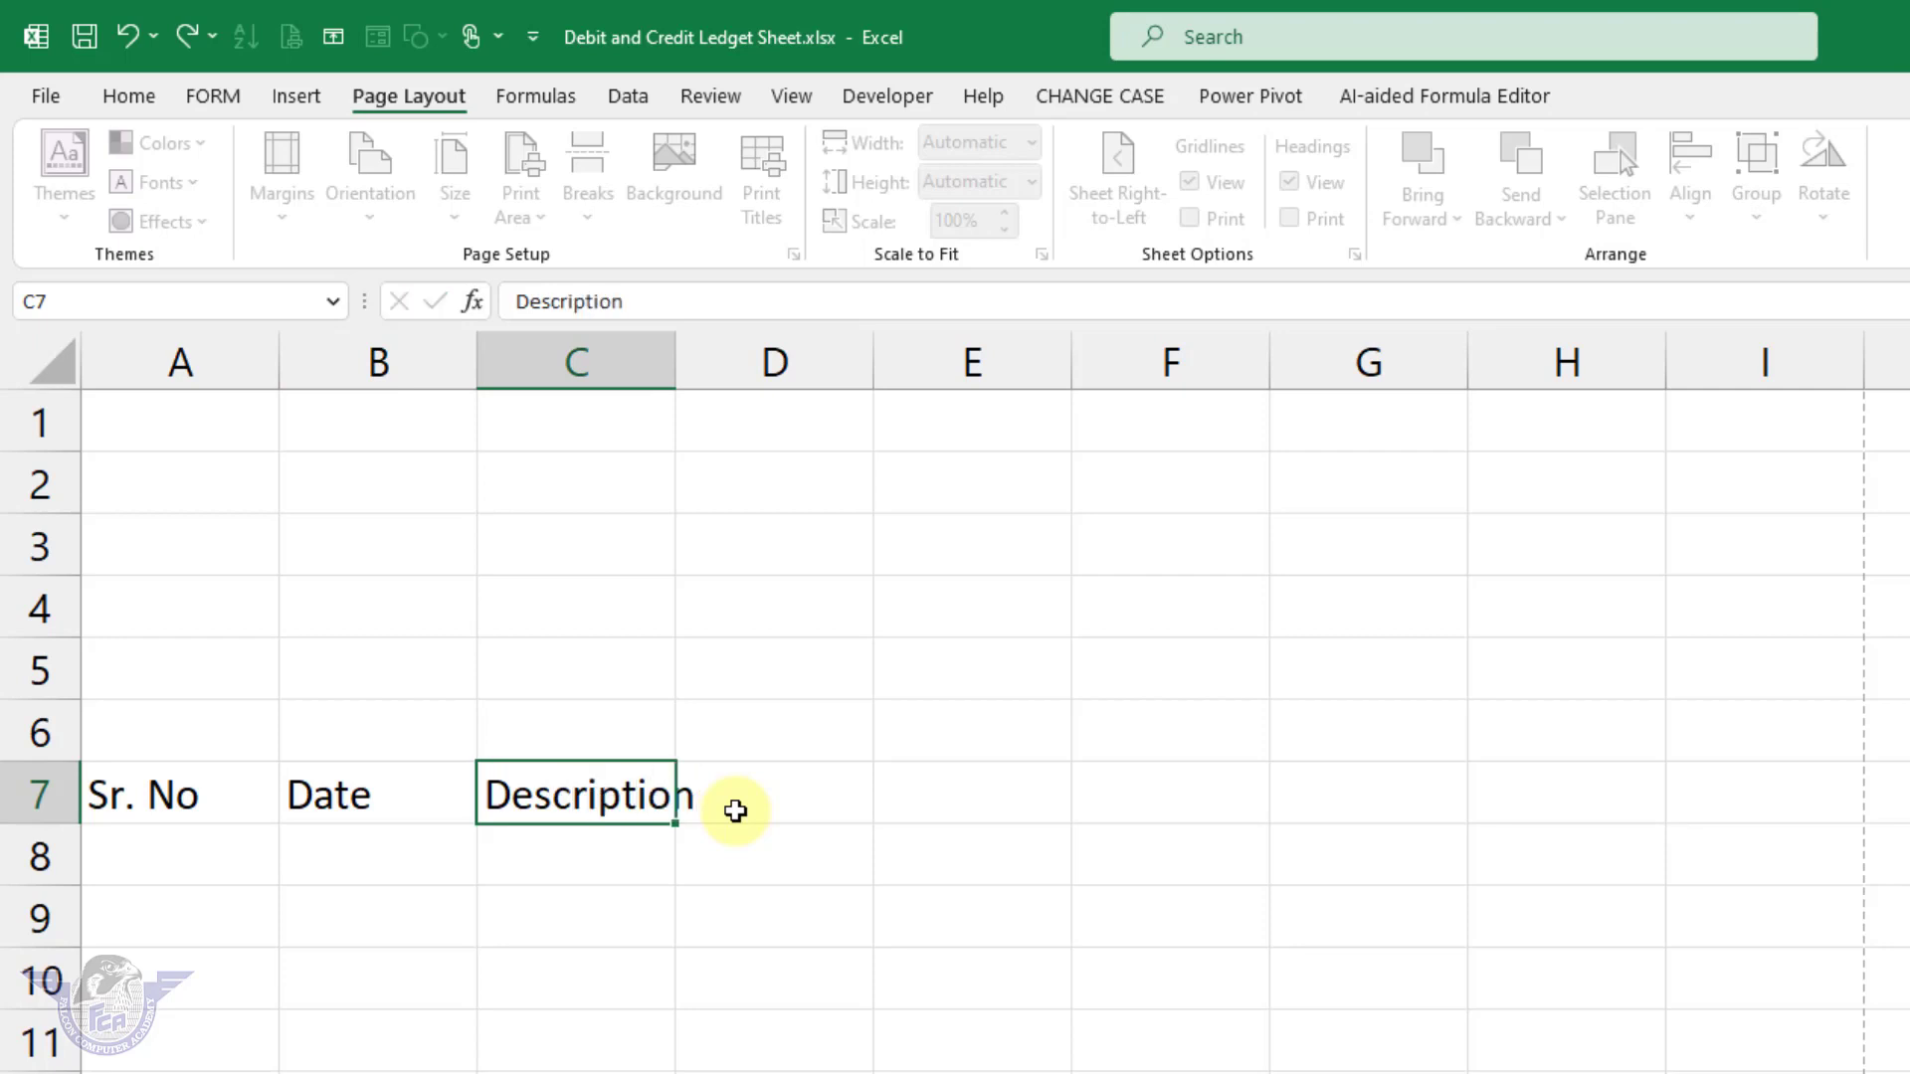
pyautogui.press('Tab')
pyautogui.write('D')
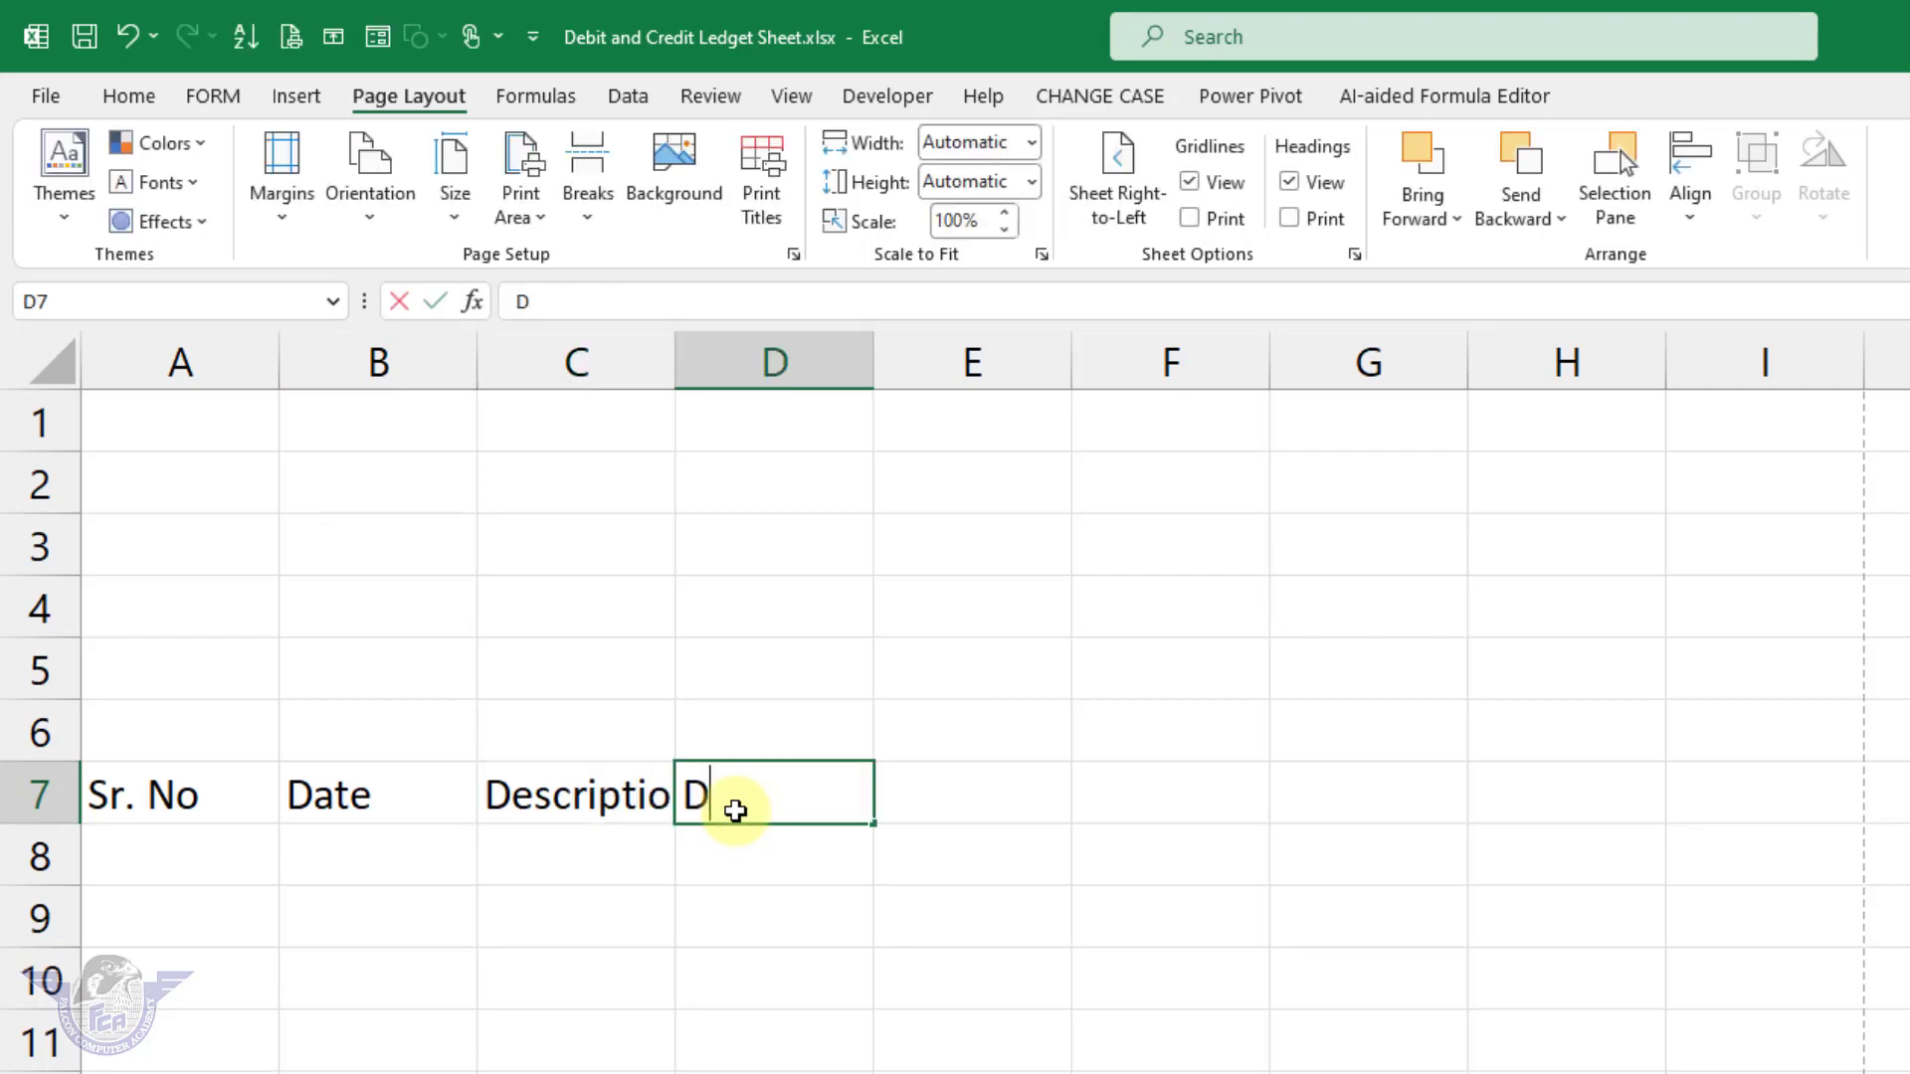
pyautogui.write('ebit')
pyautogui.press('Tab')
pyautogui.write('Cre')
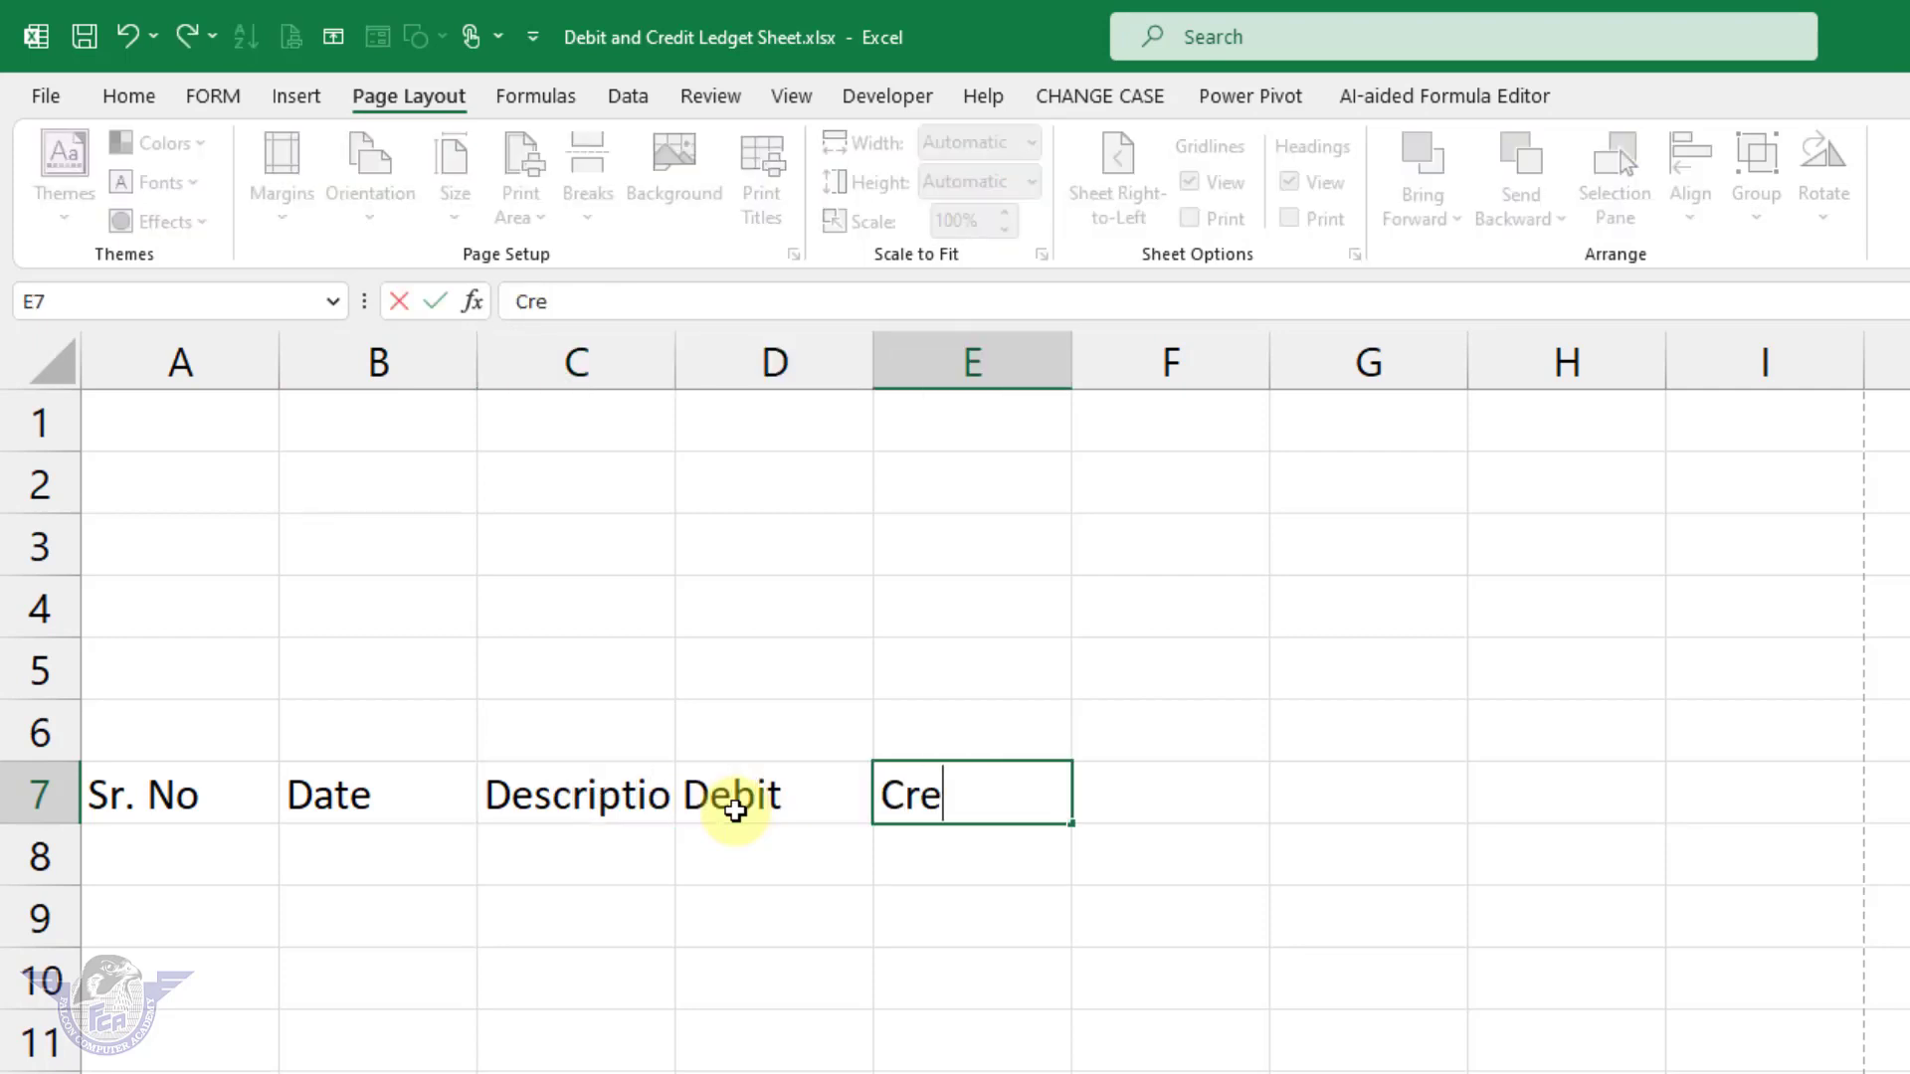
pyautogui.write('dit')
pyautogui.press('Tab')
pyautogui.write('Balance')
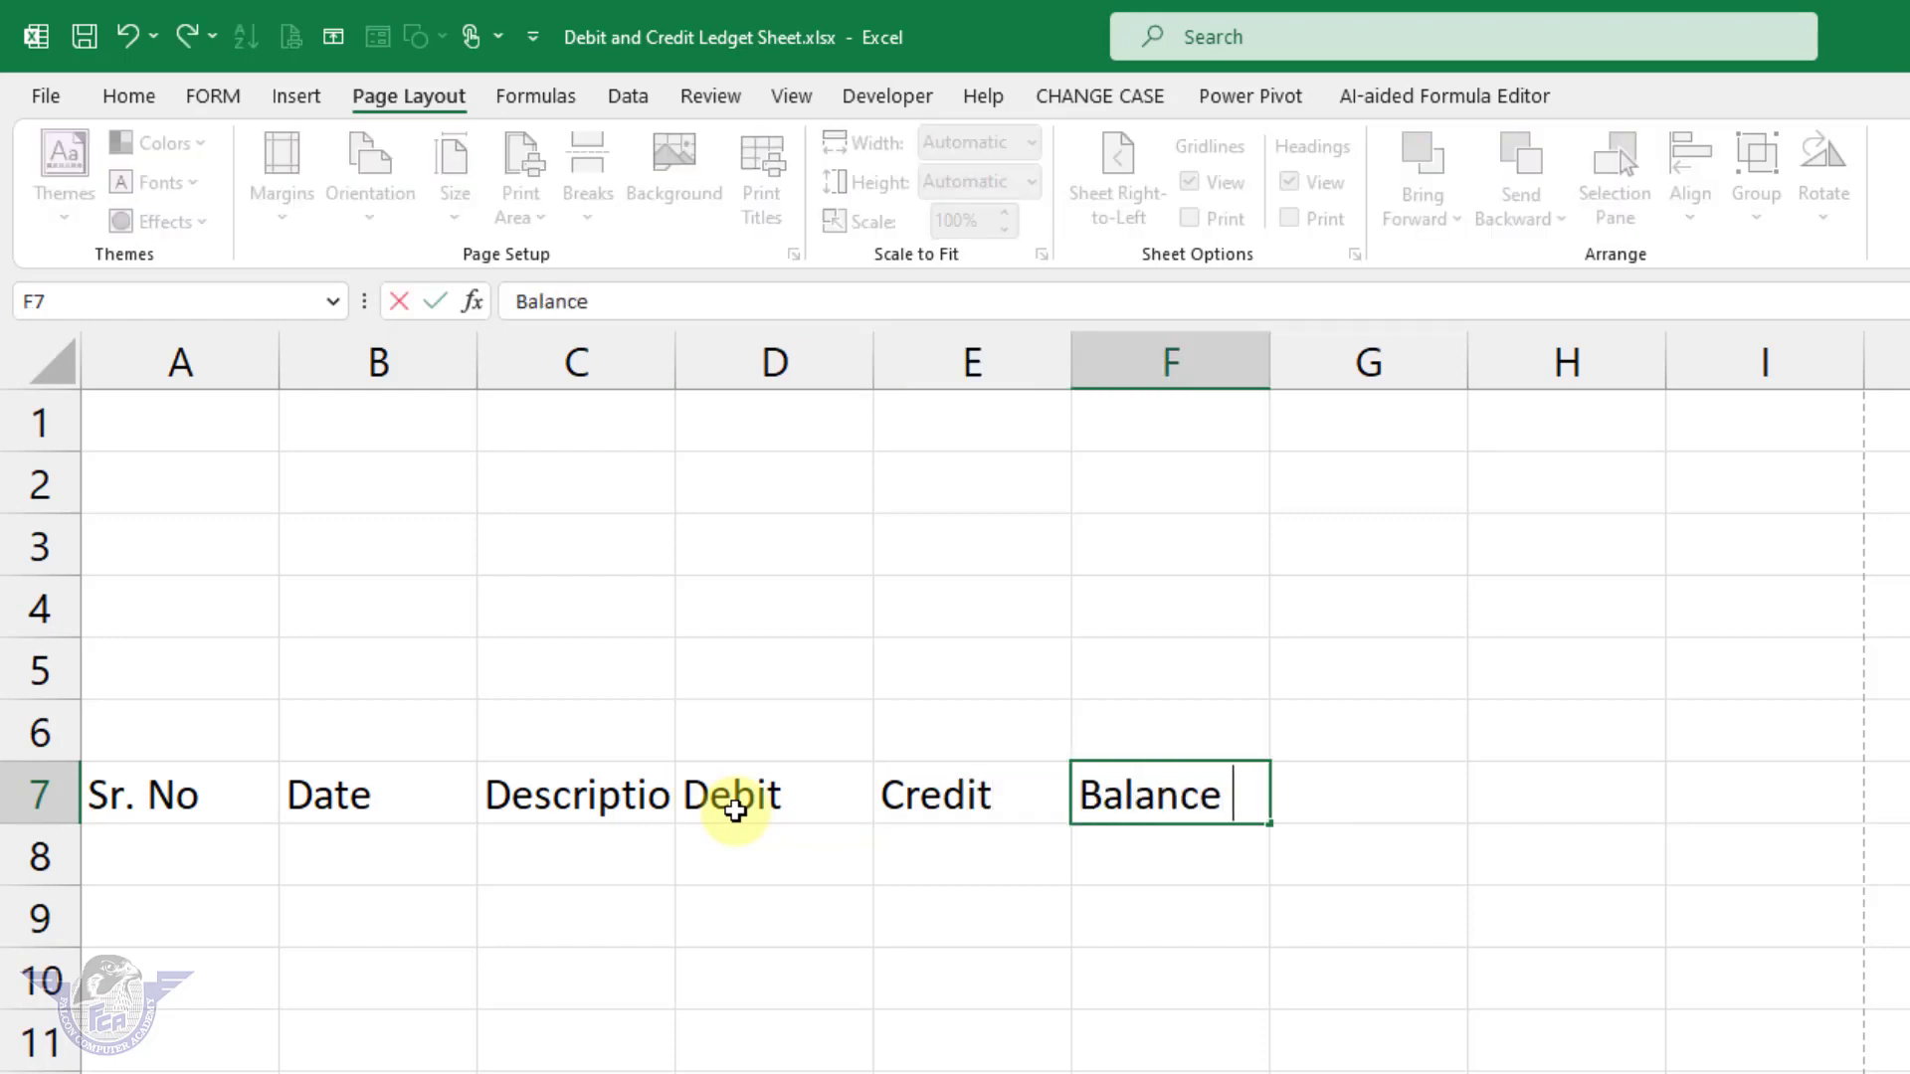
pyautogui.press('Return')
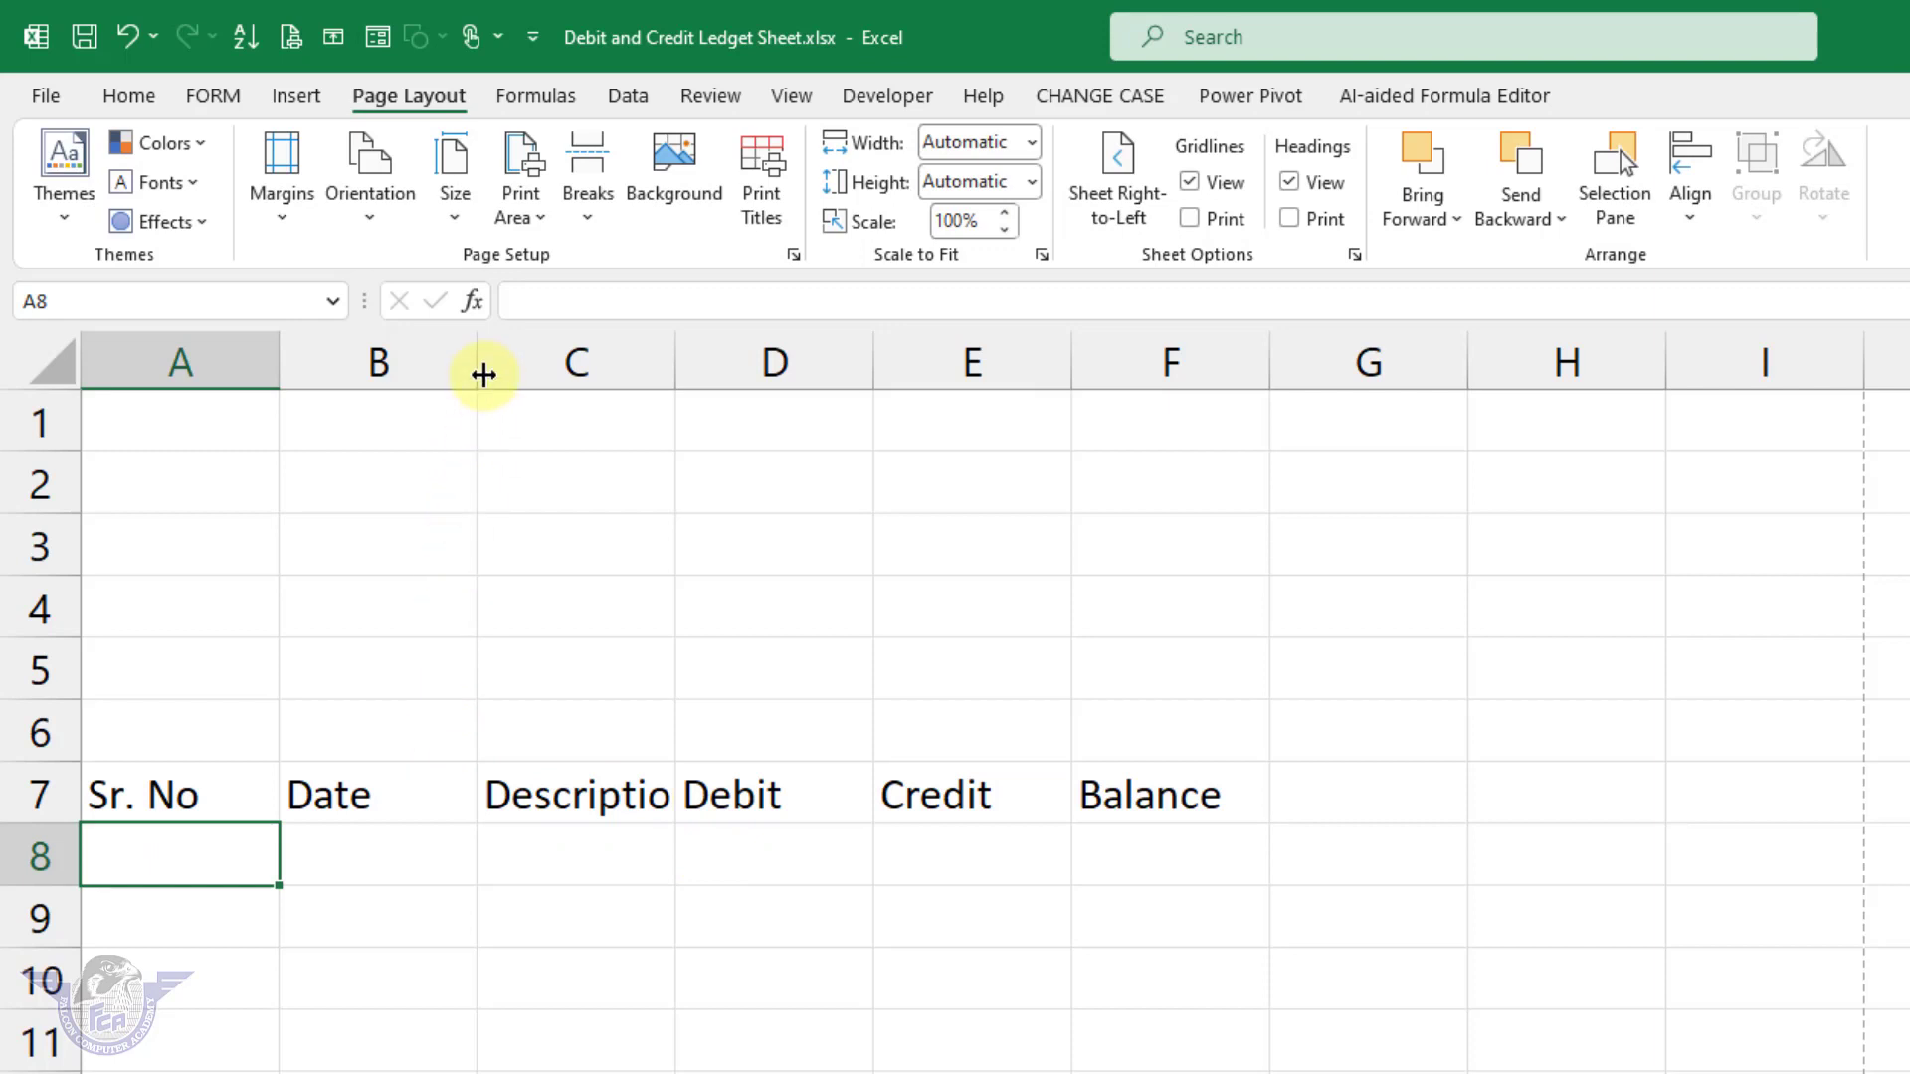
# Step: Widen columns B through F so the Description and Balance headings show in full
pyautogui.moveTo(480, 370); pyautogui.dragTo(633, 384)
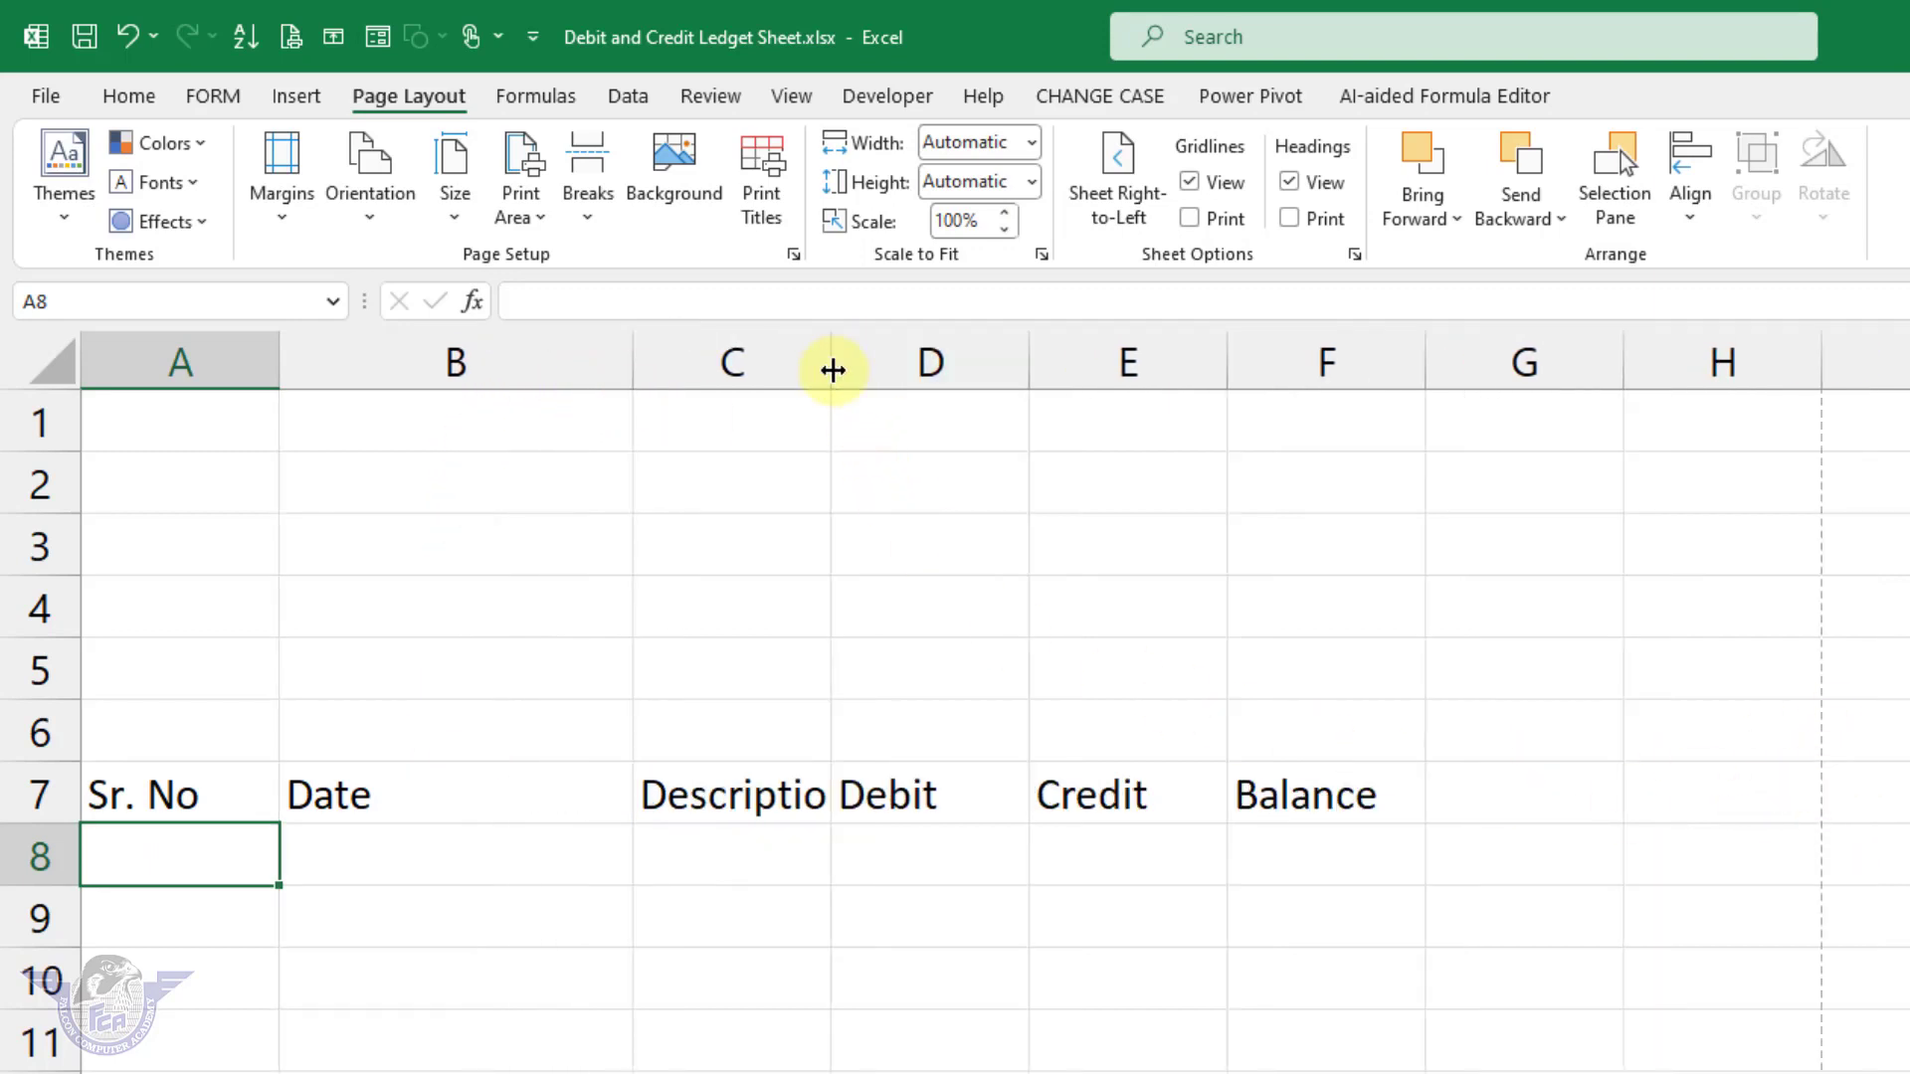
pyautogui.moveTo(832, 366); pyautogui.dragTo(1016, 366)
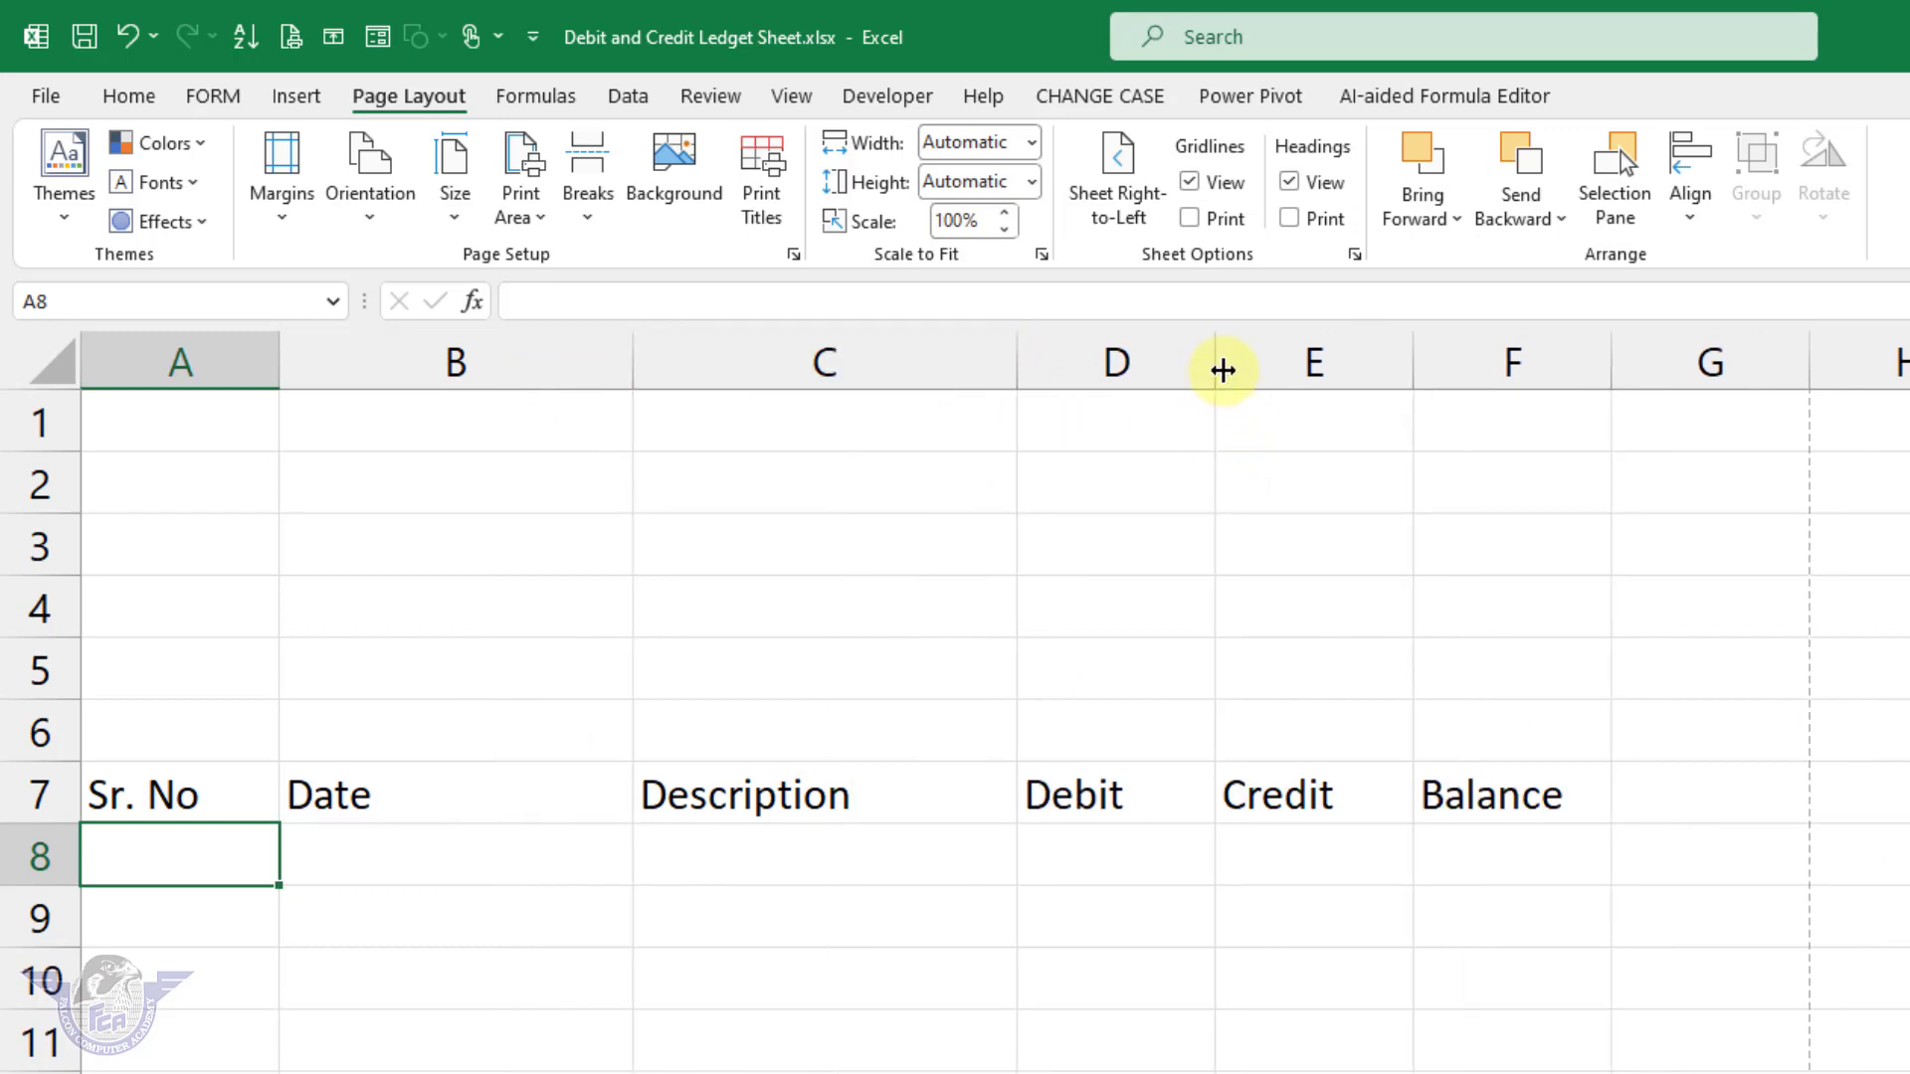
pyautogui.moveTo(1215, 371); pyautogui.dragTo(1286, 375)
pyautogui.moveTo(1484, 378); pyautogui.dragTo(1546, 380)
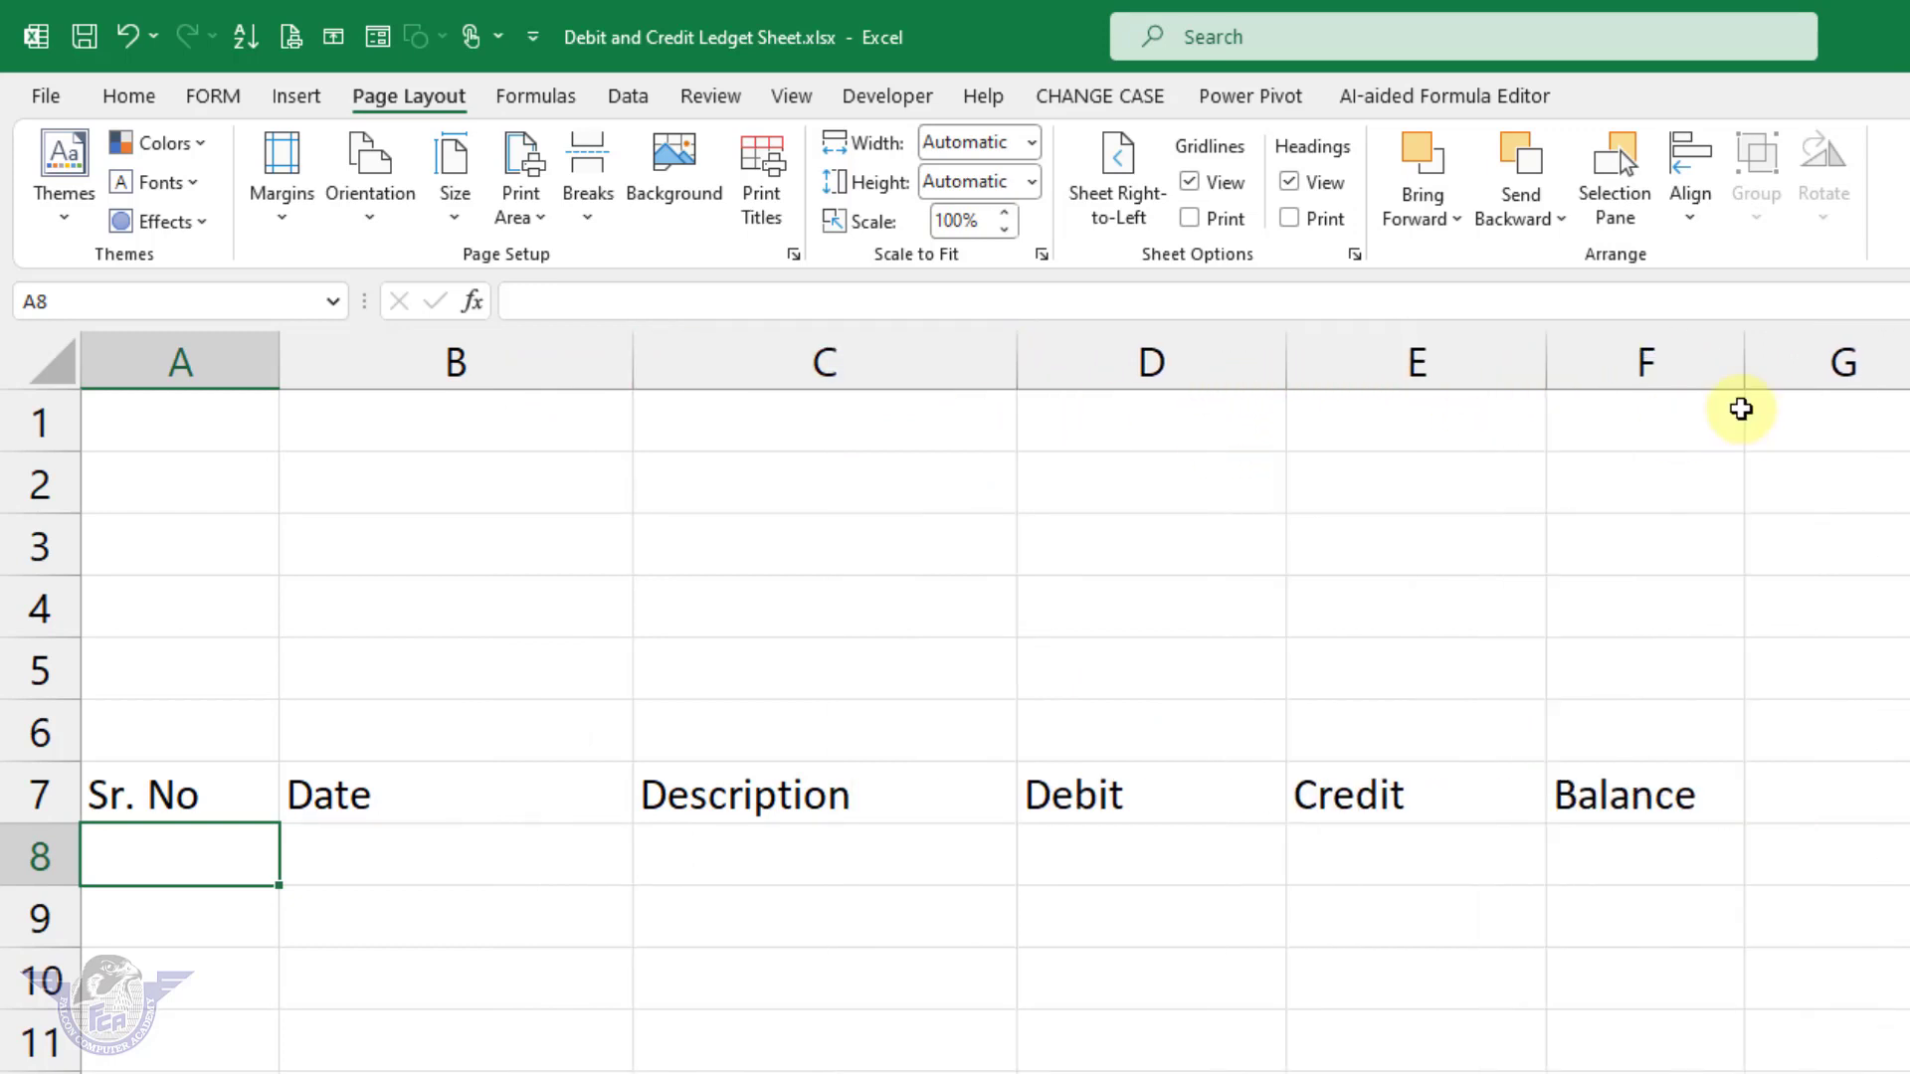
pyautogui.moveTo(1744, 384); pyautogui.dragTo(1794, 383)
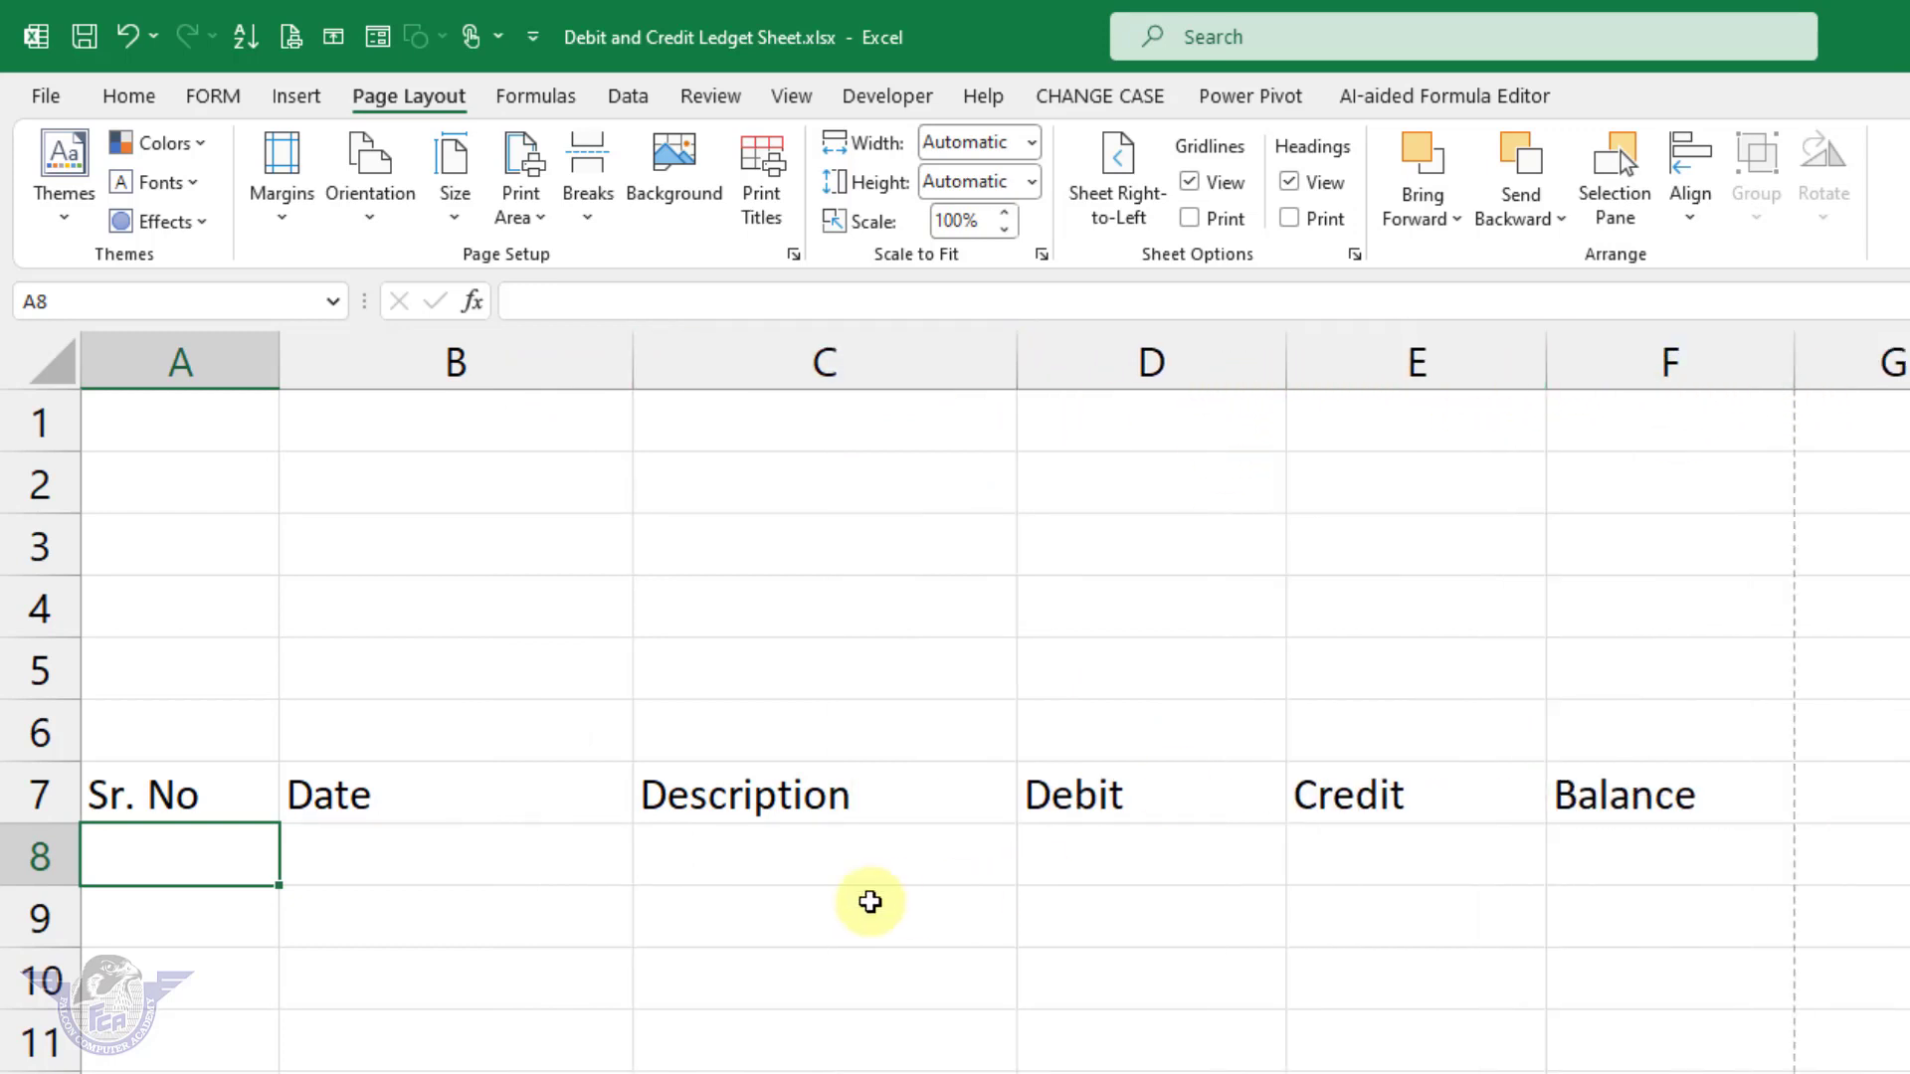
pyautogui.moveTo(156, 424); pyautogui.dragTo(1686, 682)
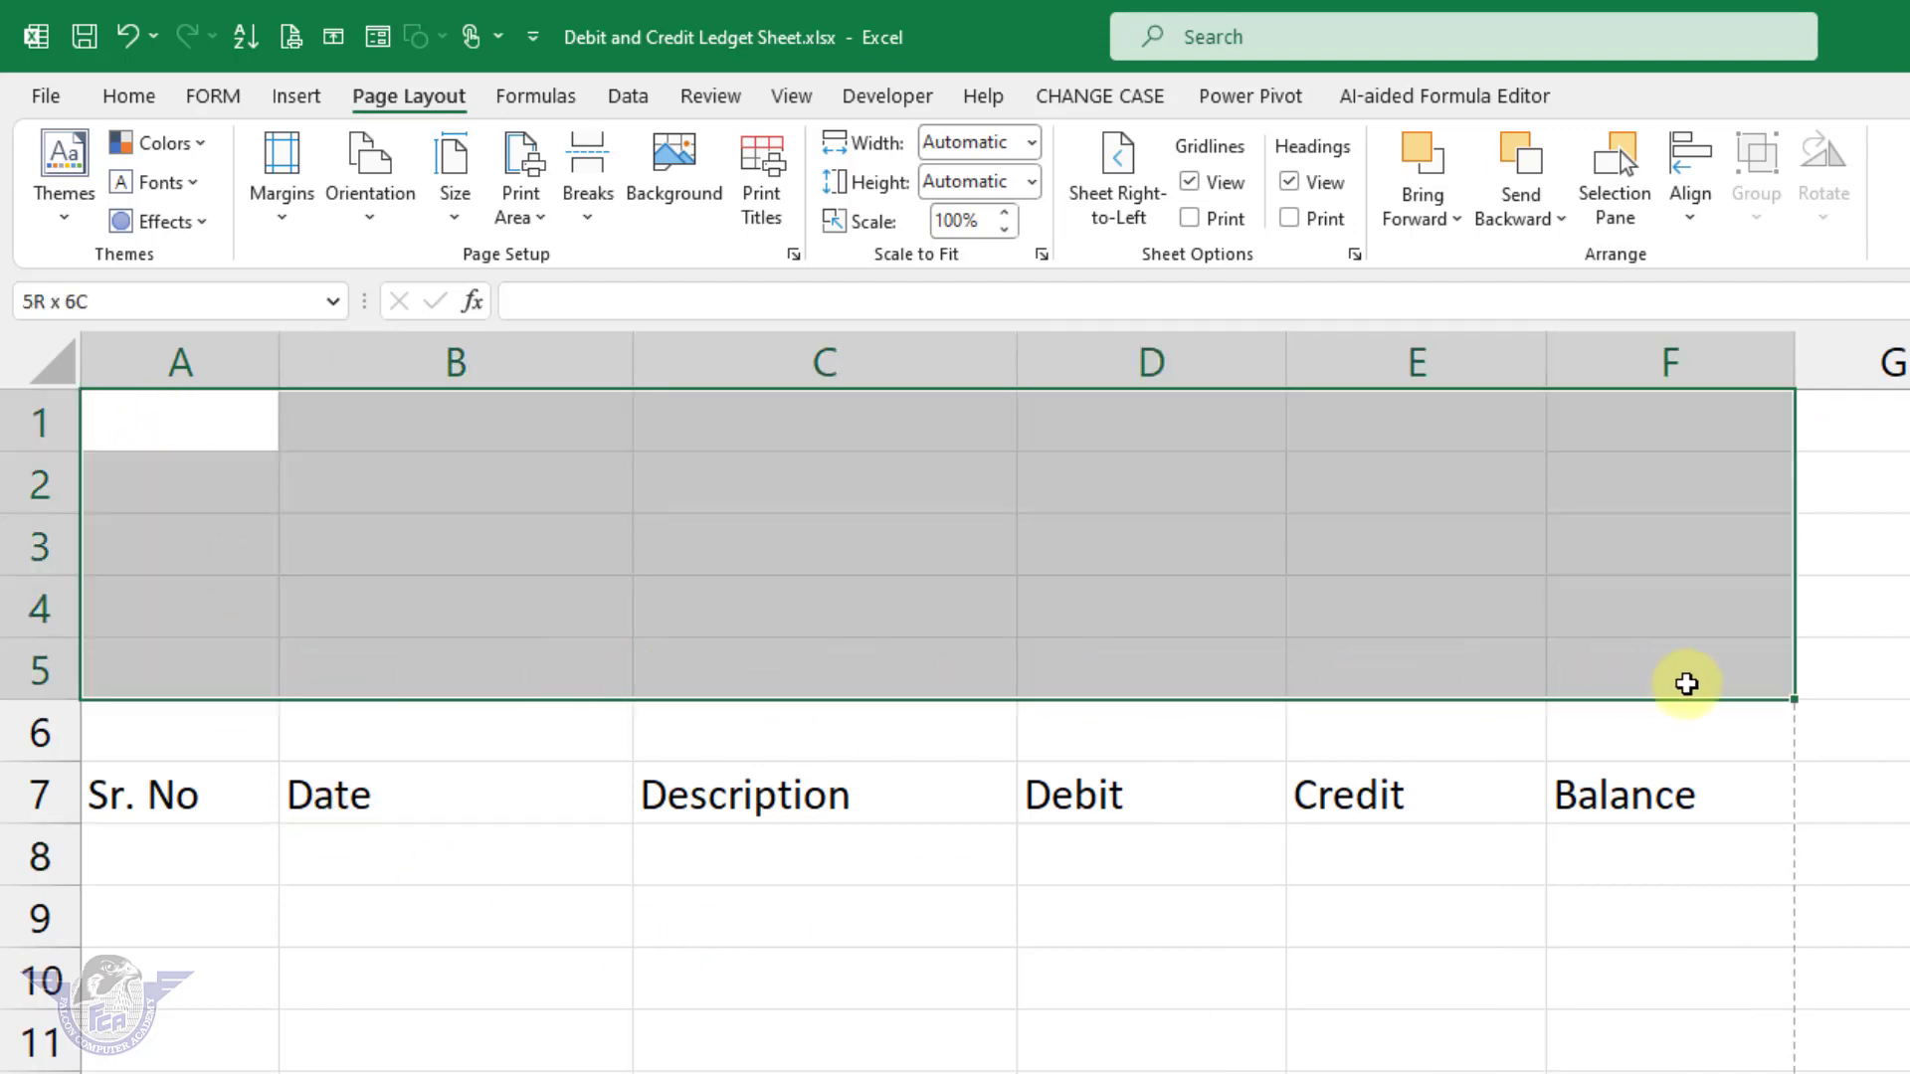
# Step: Fill the banner range A1:F6 with Gold, Lighter 60%
pyautogui.moveTo(1686, 683); pyautogui.dragTo(1688, 712)
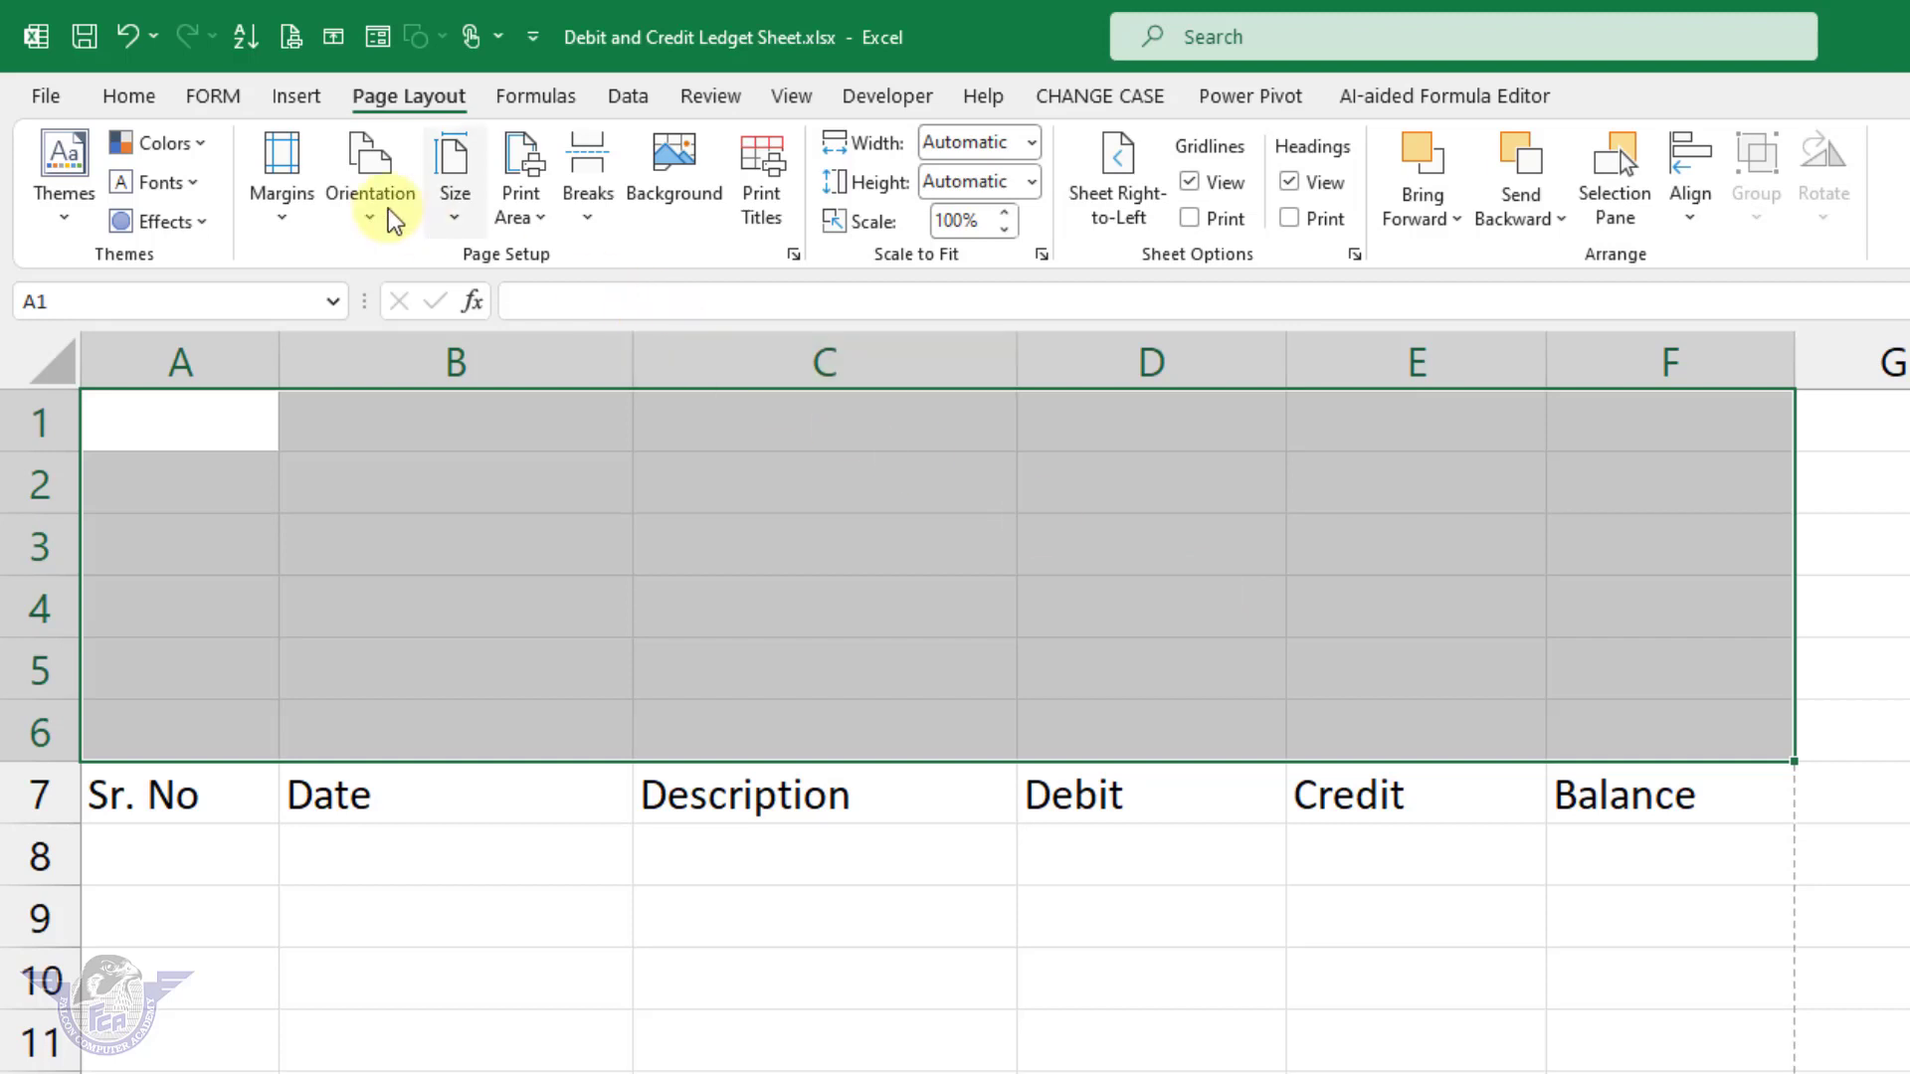
pyautogui.click(123, 95)
pyautogui.click(550, 202)
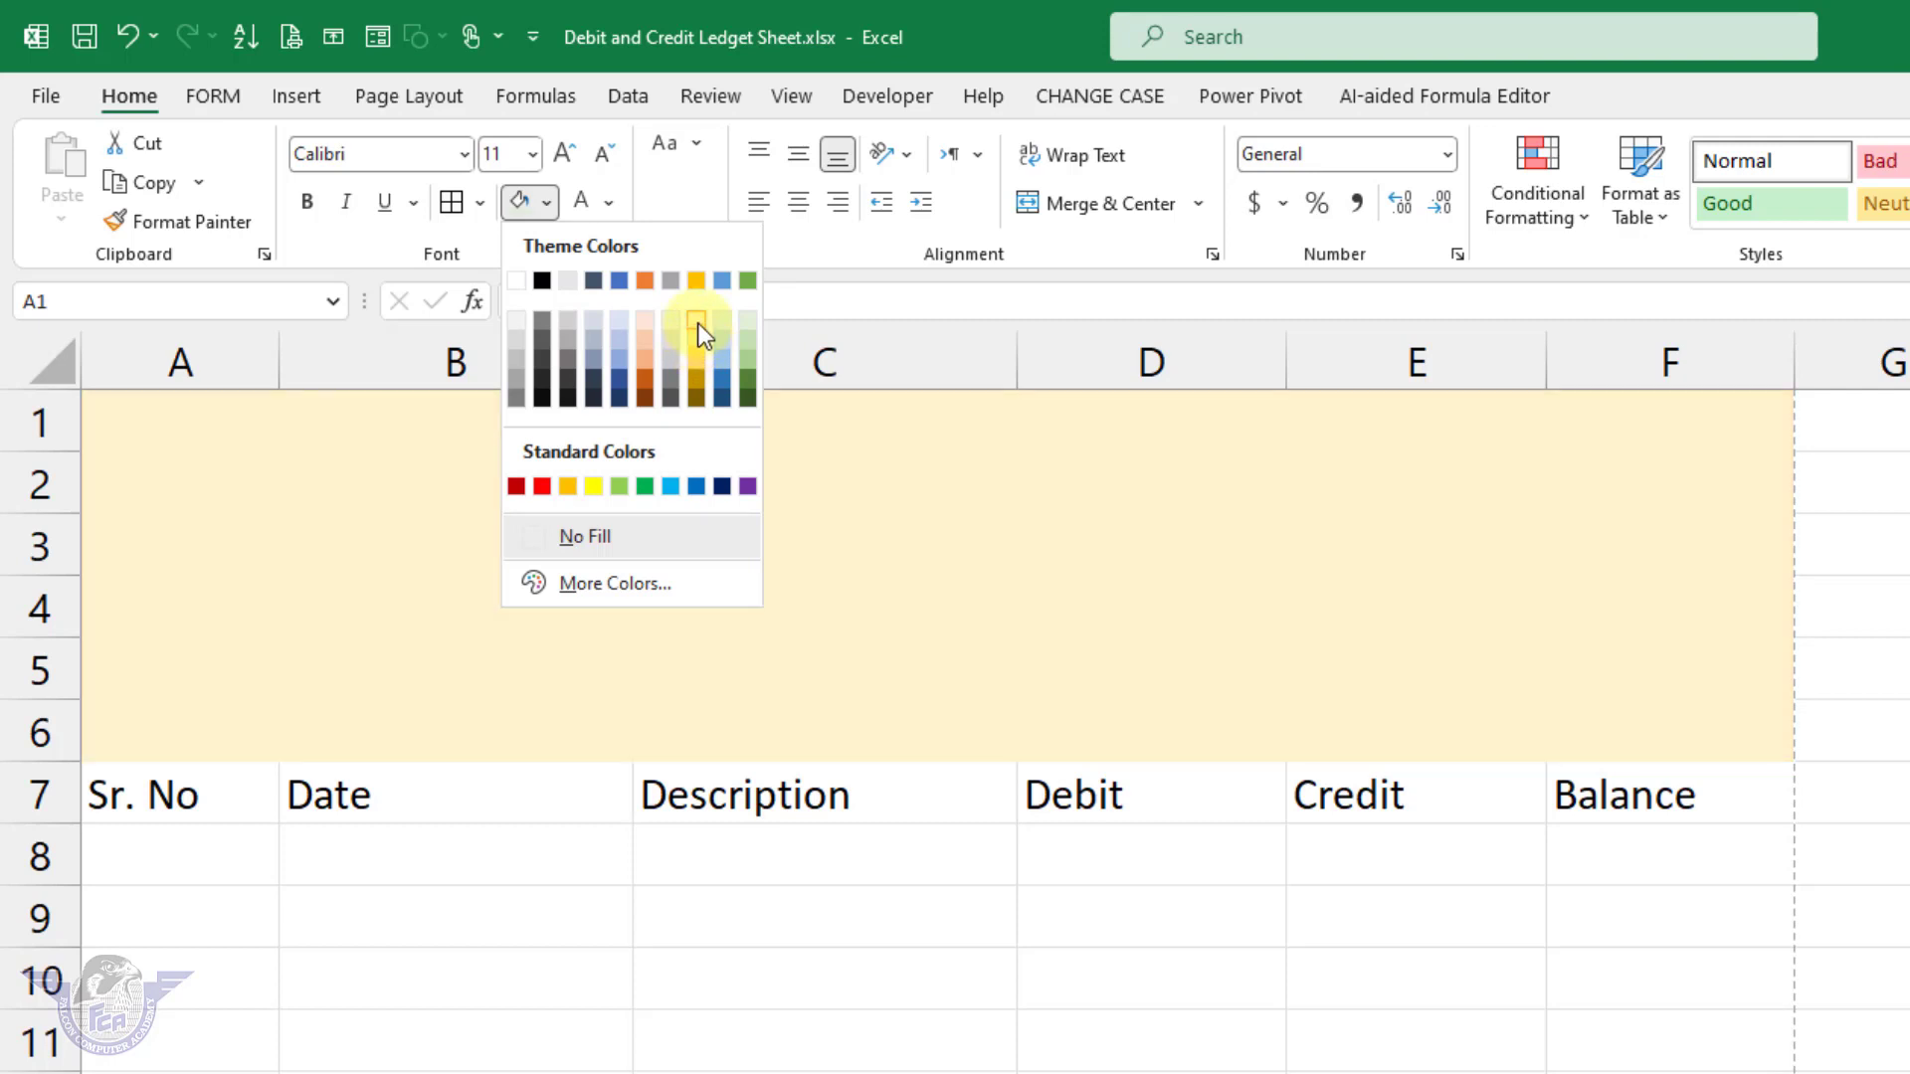
pyautogui.click(696, 338)
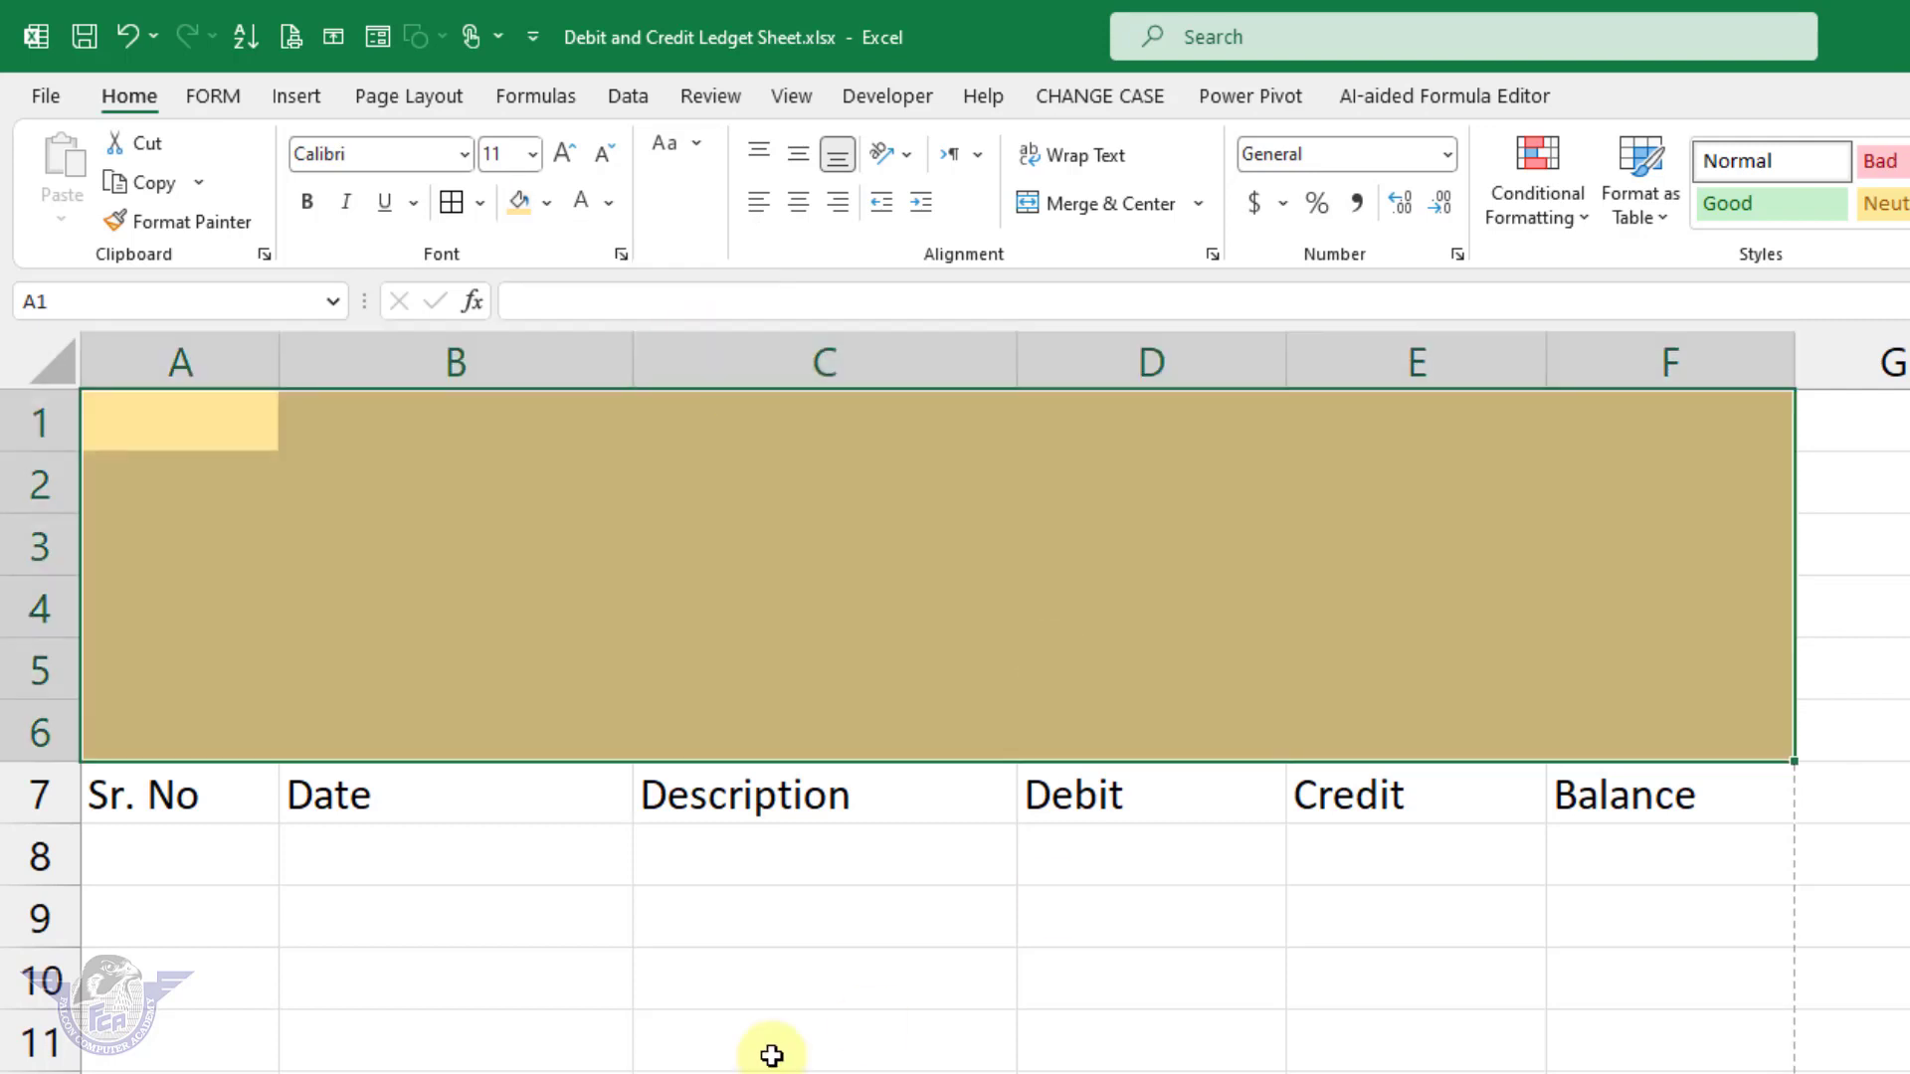
pyautogui.click(569, 982)
pyautogui.moveTo(186, 802); pyautogui.dragTo(1707, 803)
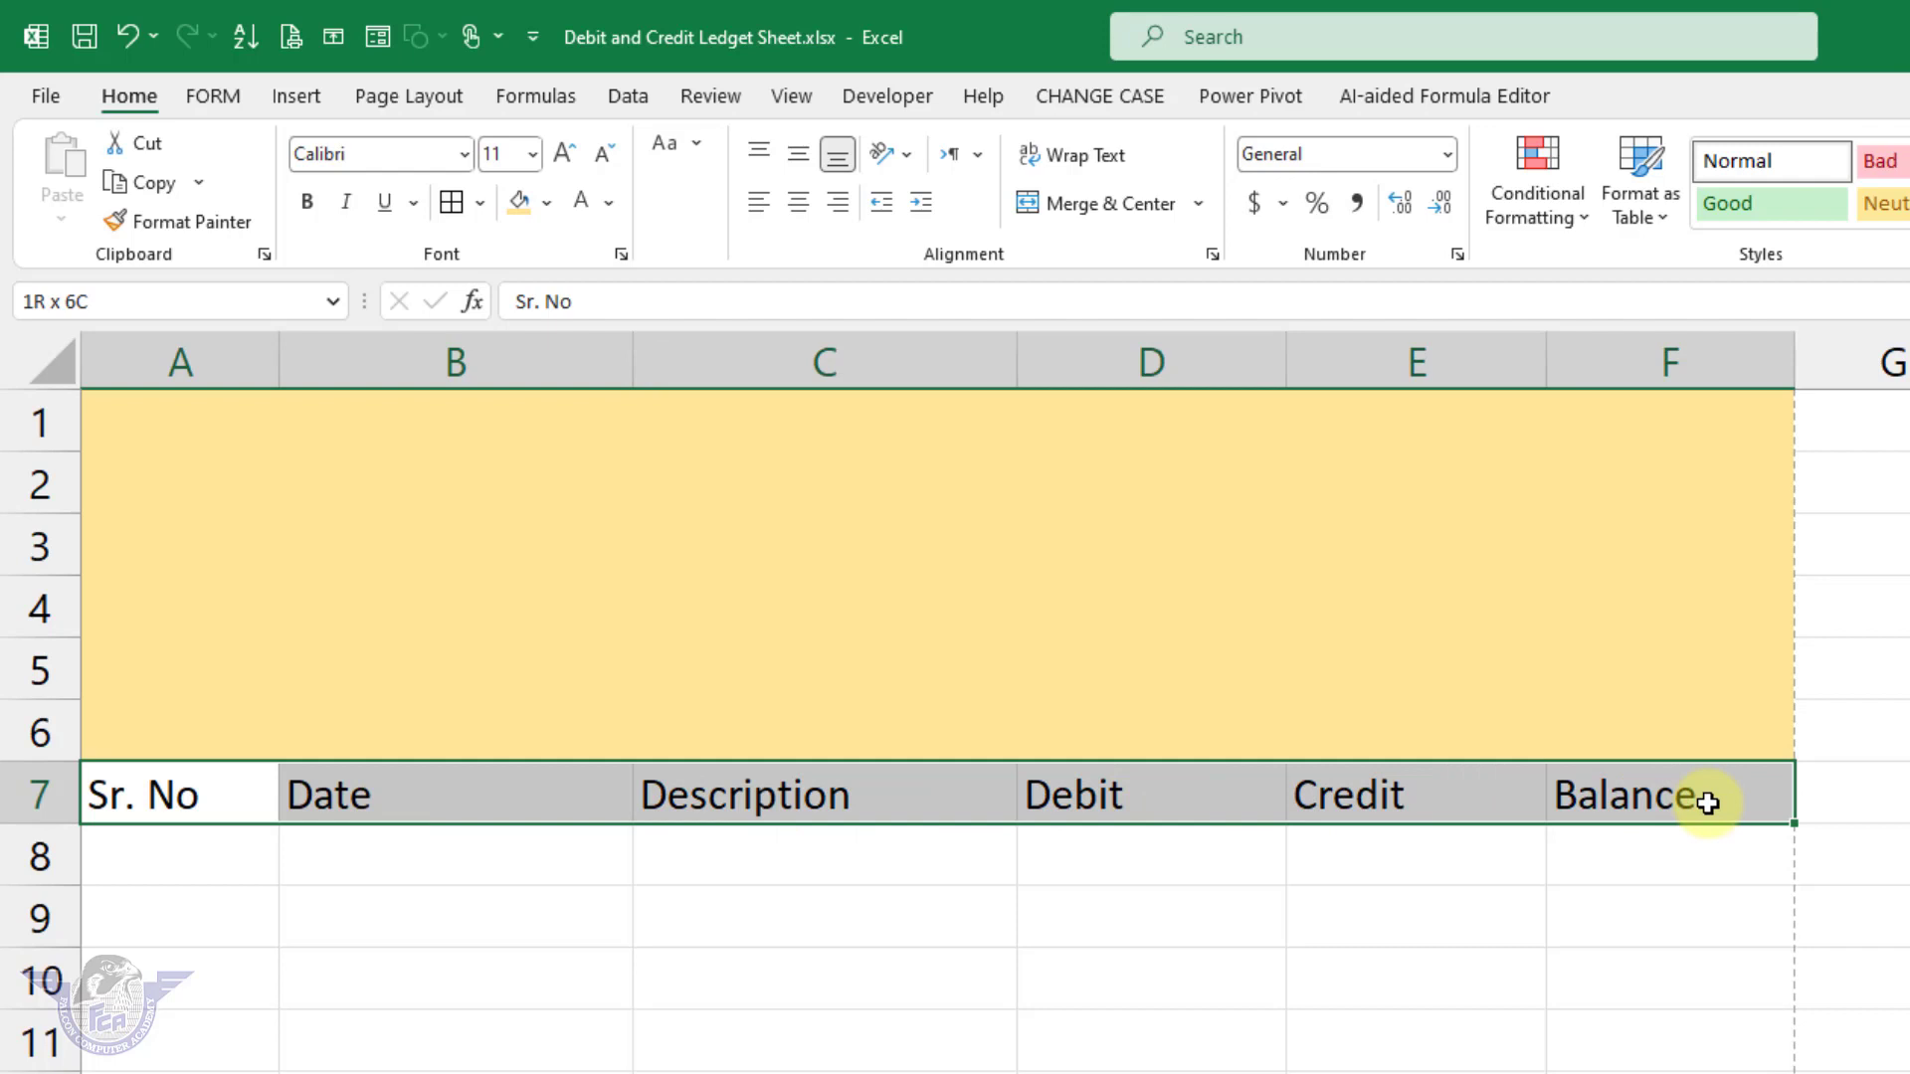
# Step: Convert A7:F8 into a table with headers, creating Table4 with filter buttons
pyautogui.moveTo(1708, 803); pyautogui.dragTo(1712, 847)
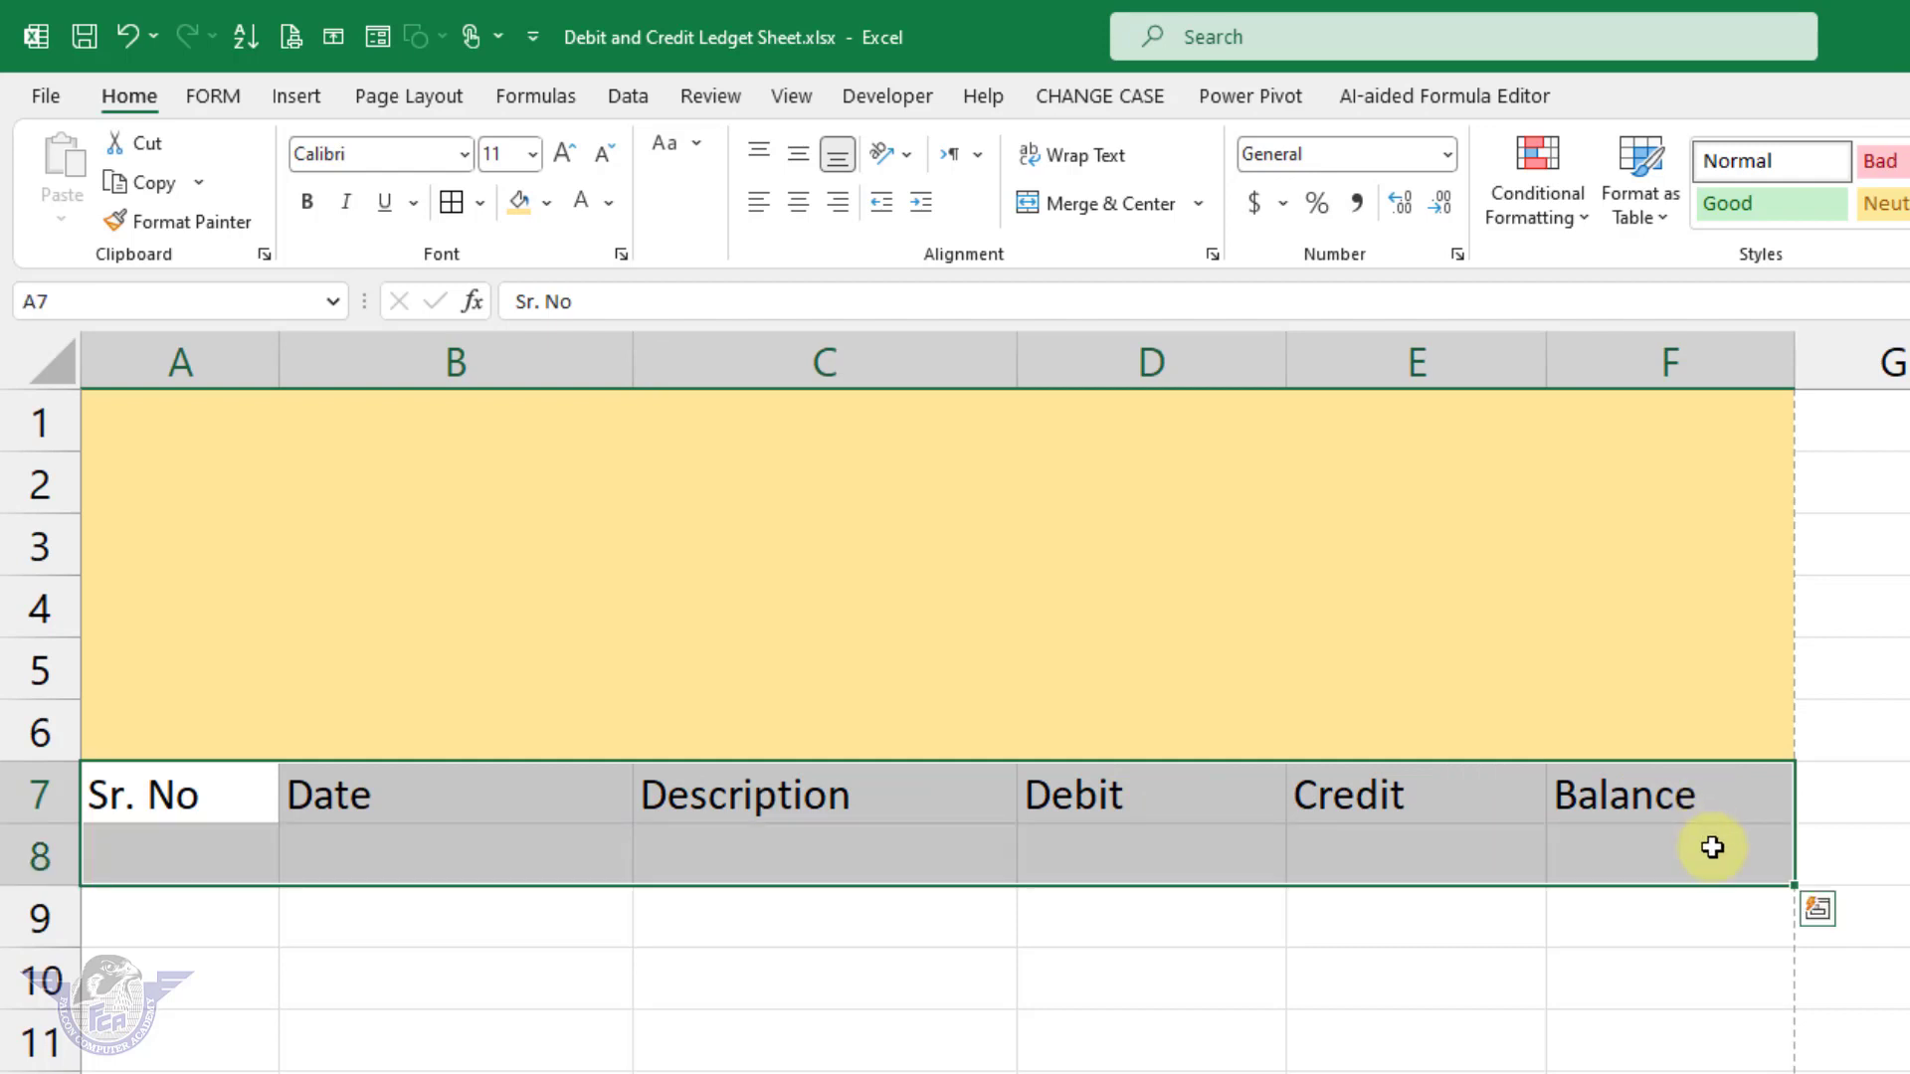
pyautogui.hotkey('ctrl', 't')
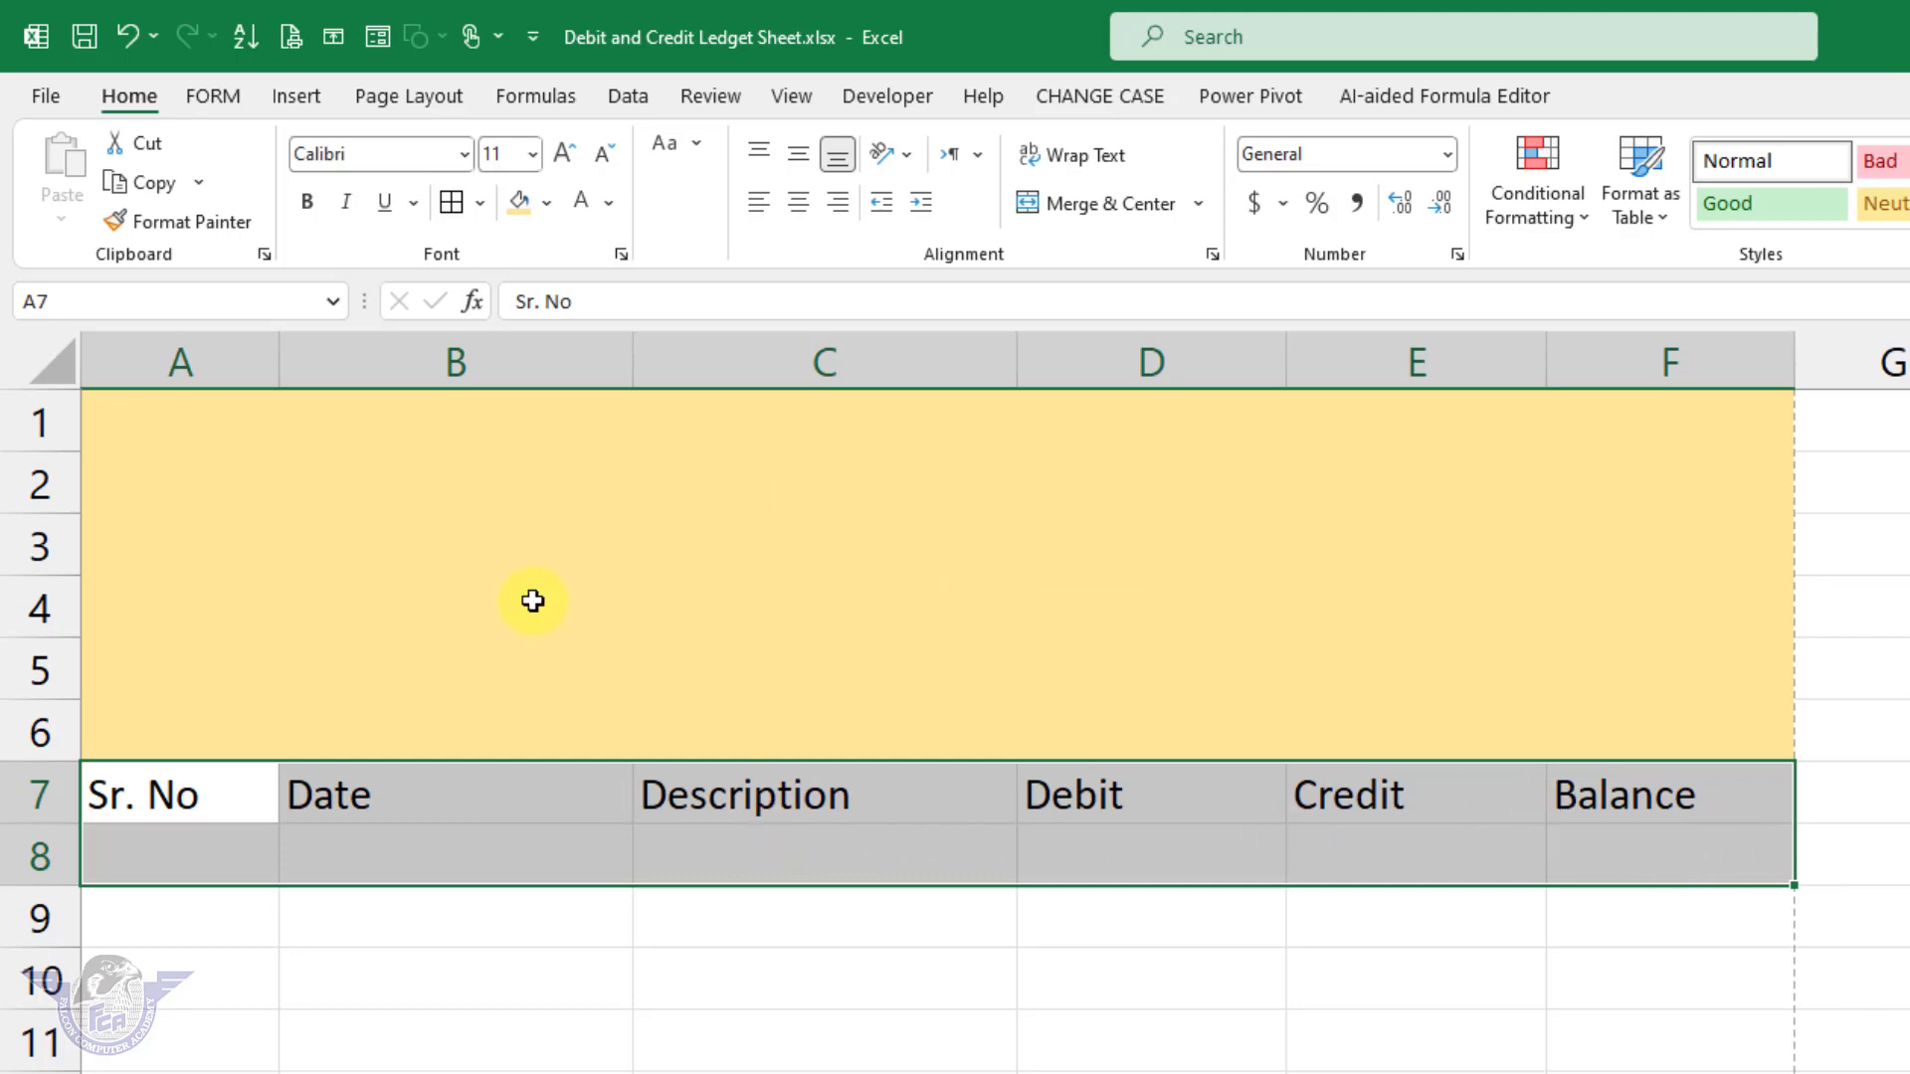
pyautogui.click(291, 97)
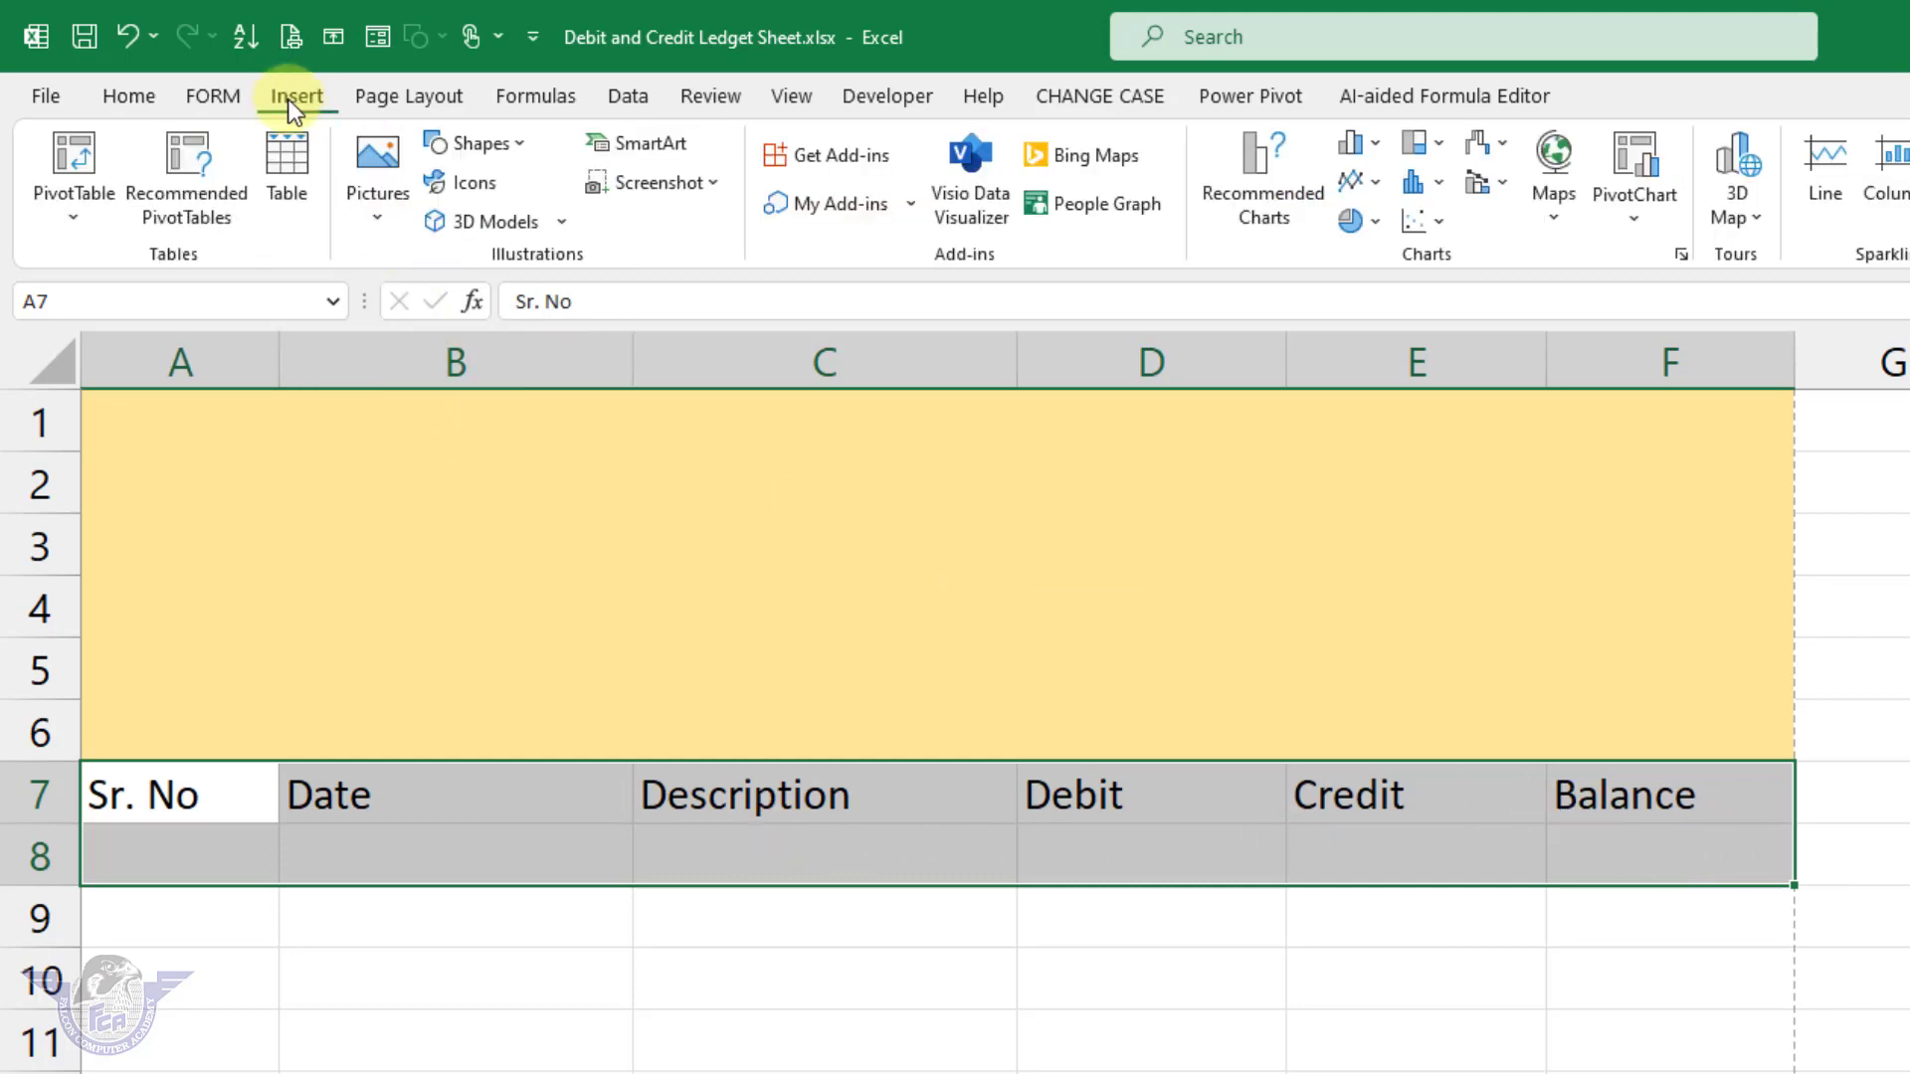
pyautogui.click(289, 159)
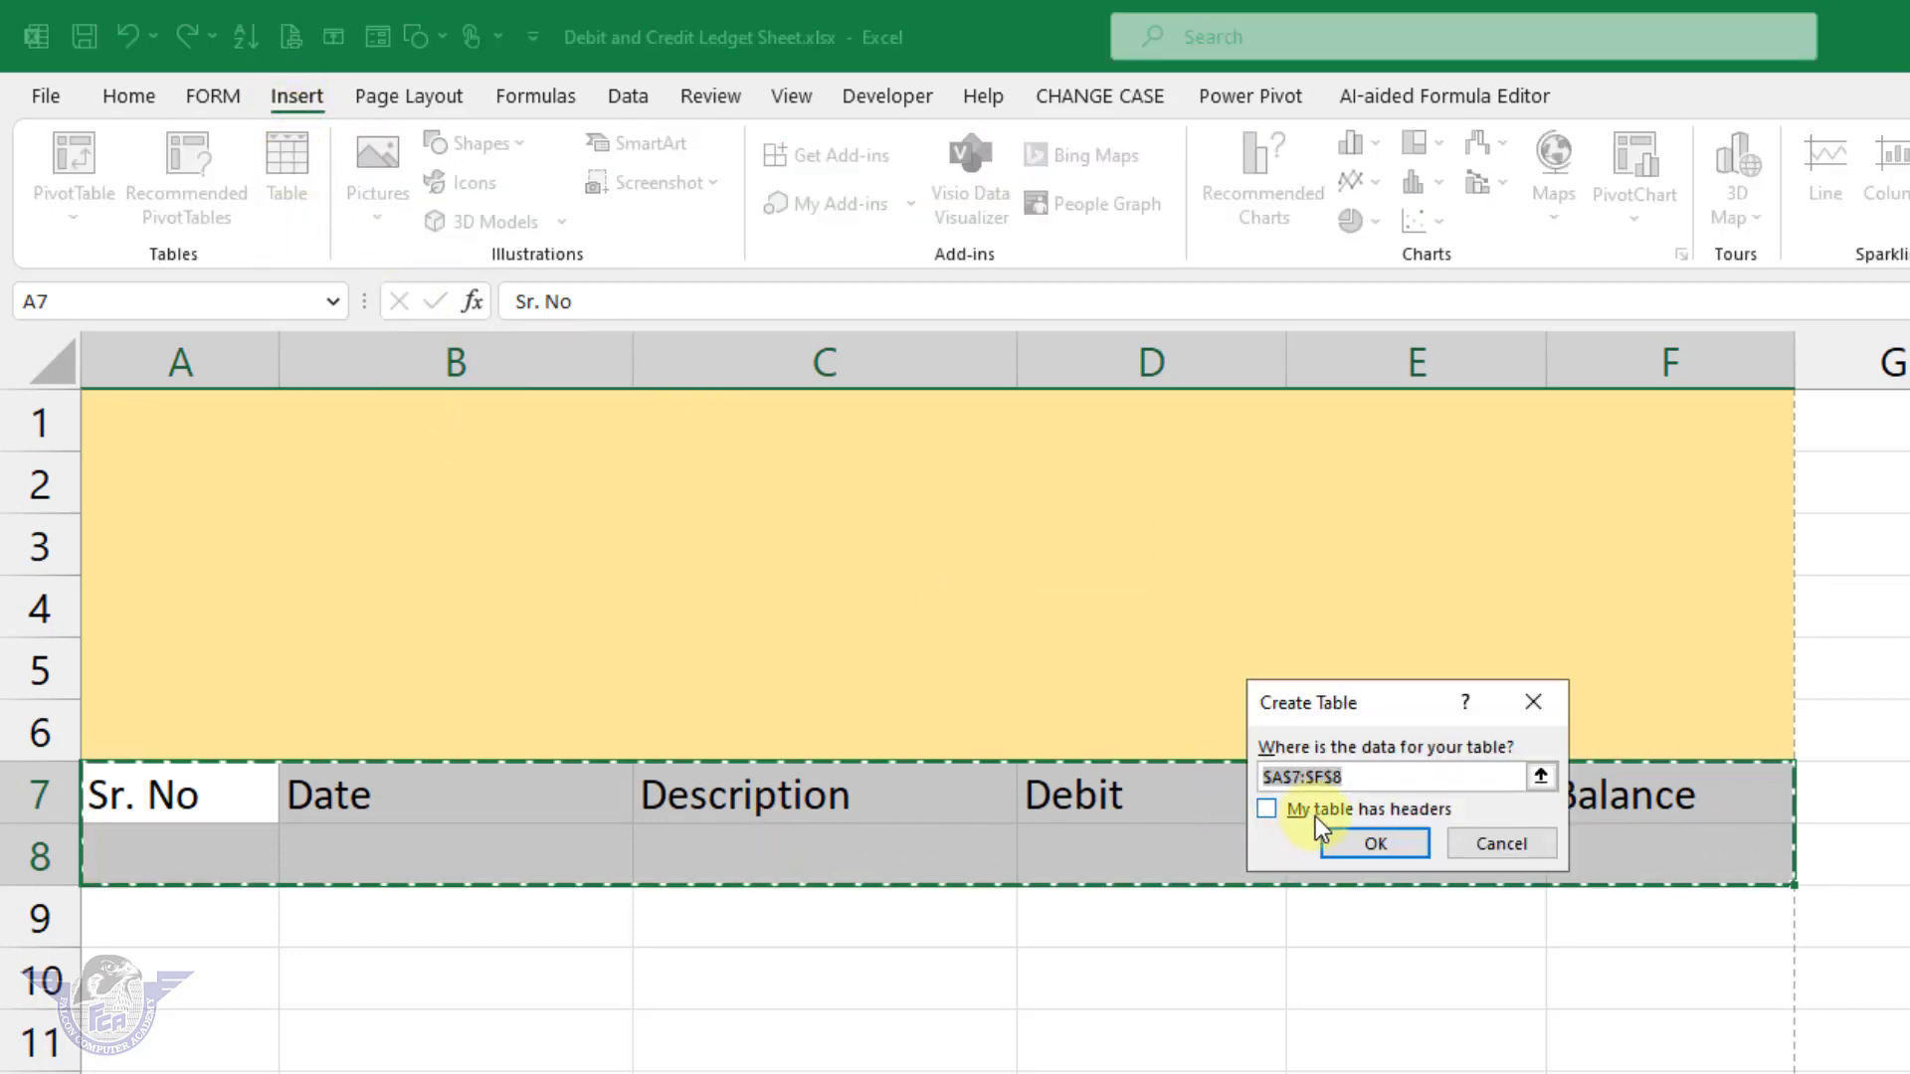
pyautogui.click(1367, 810)
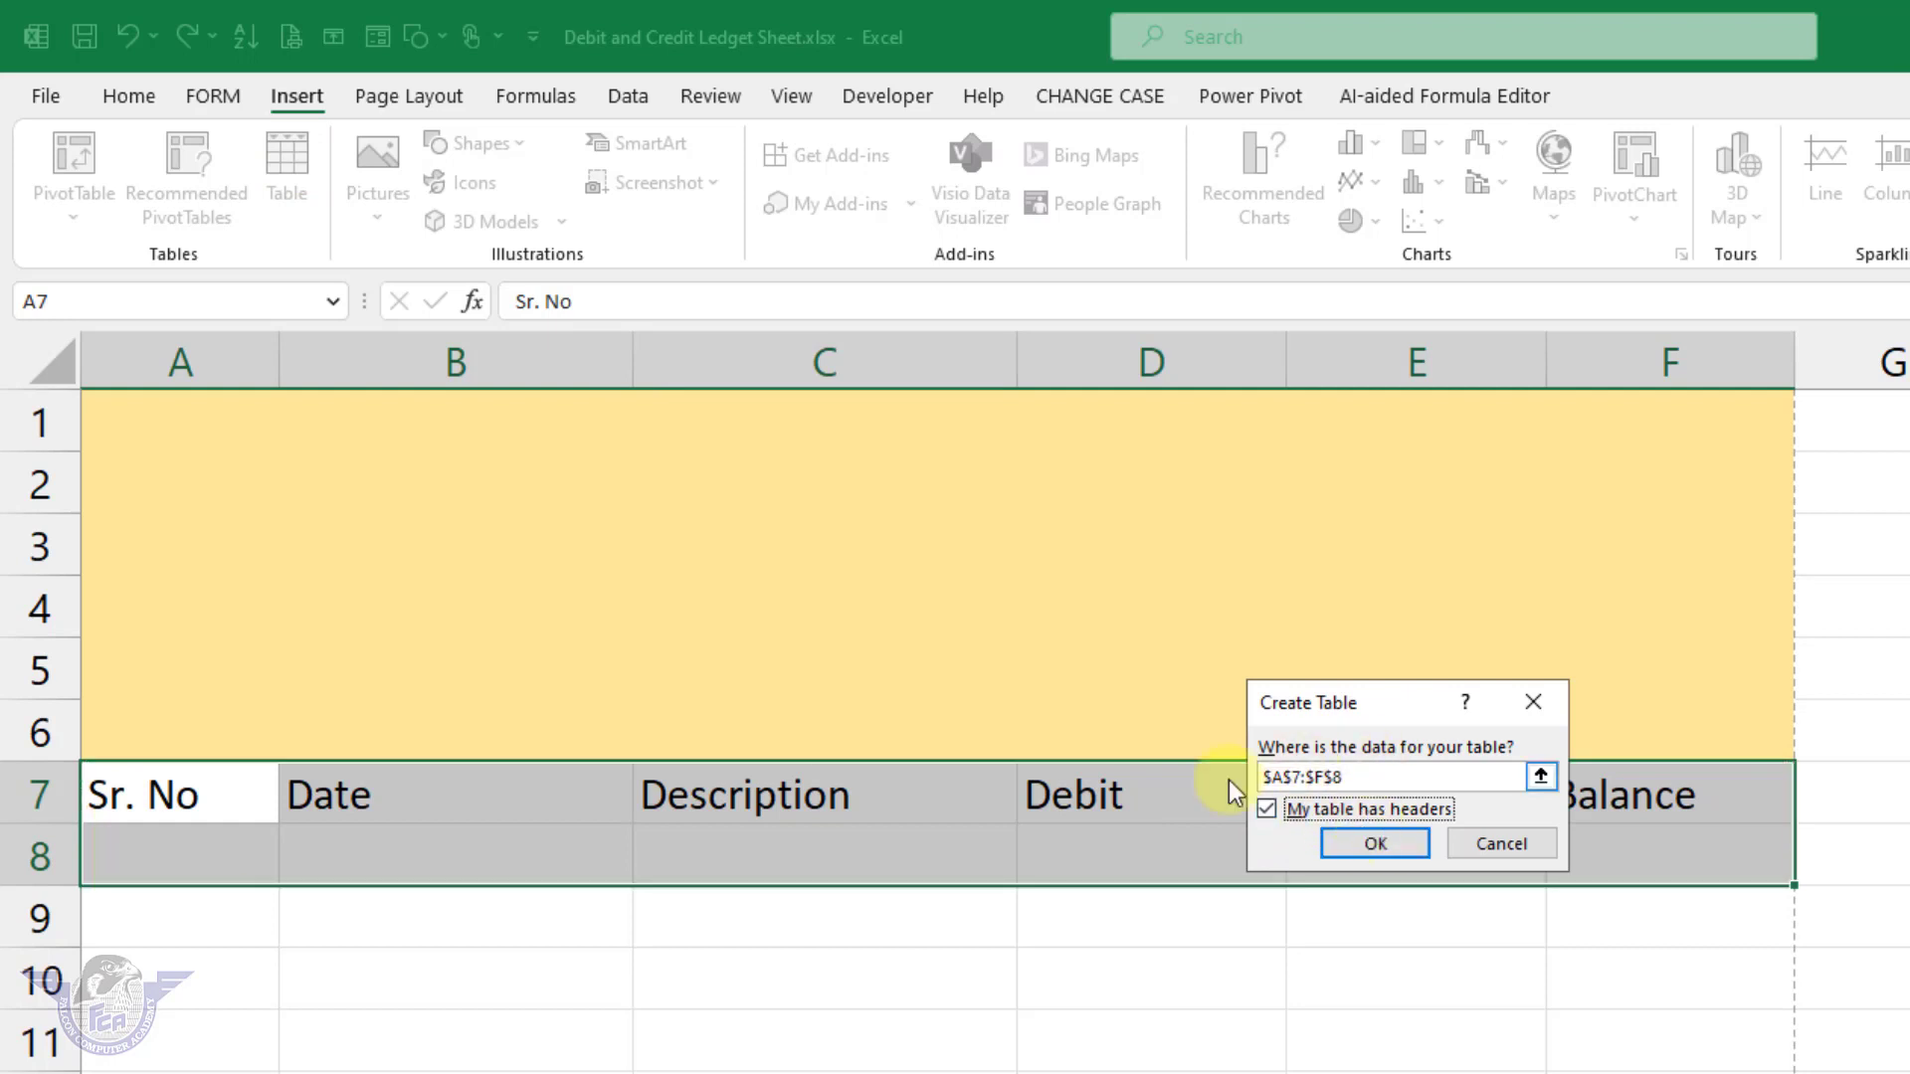
pyautogui.click(1375, 844)
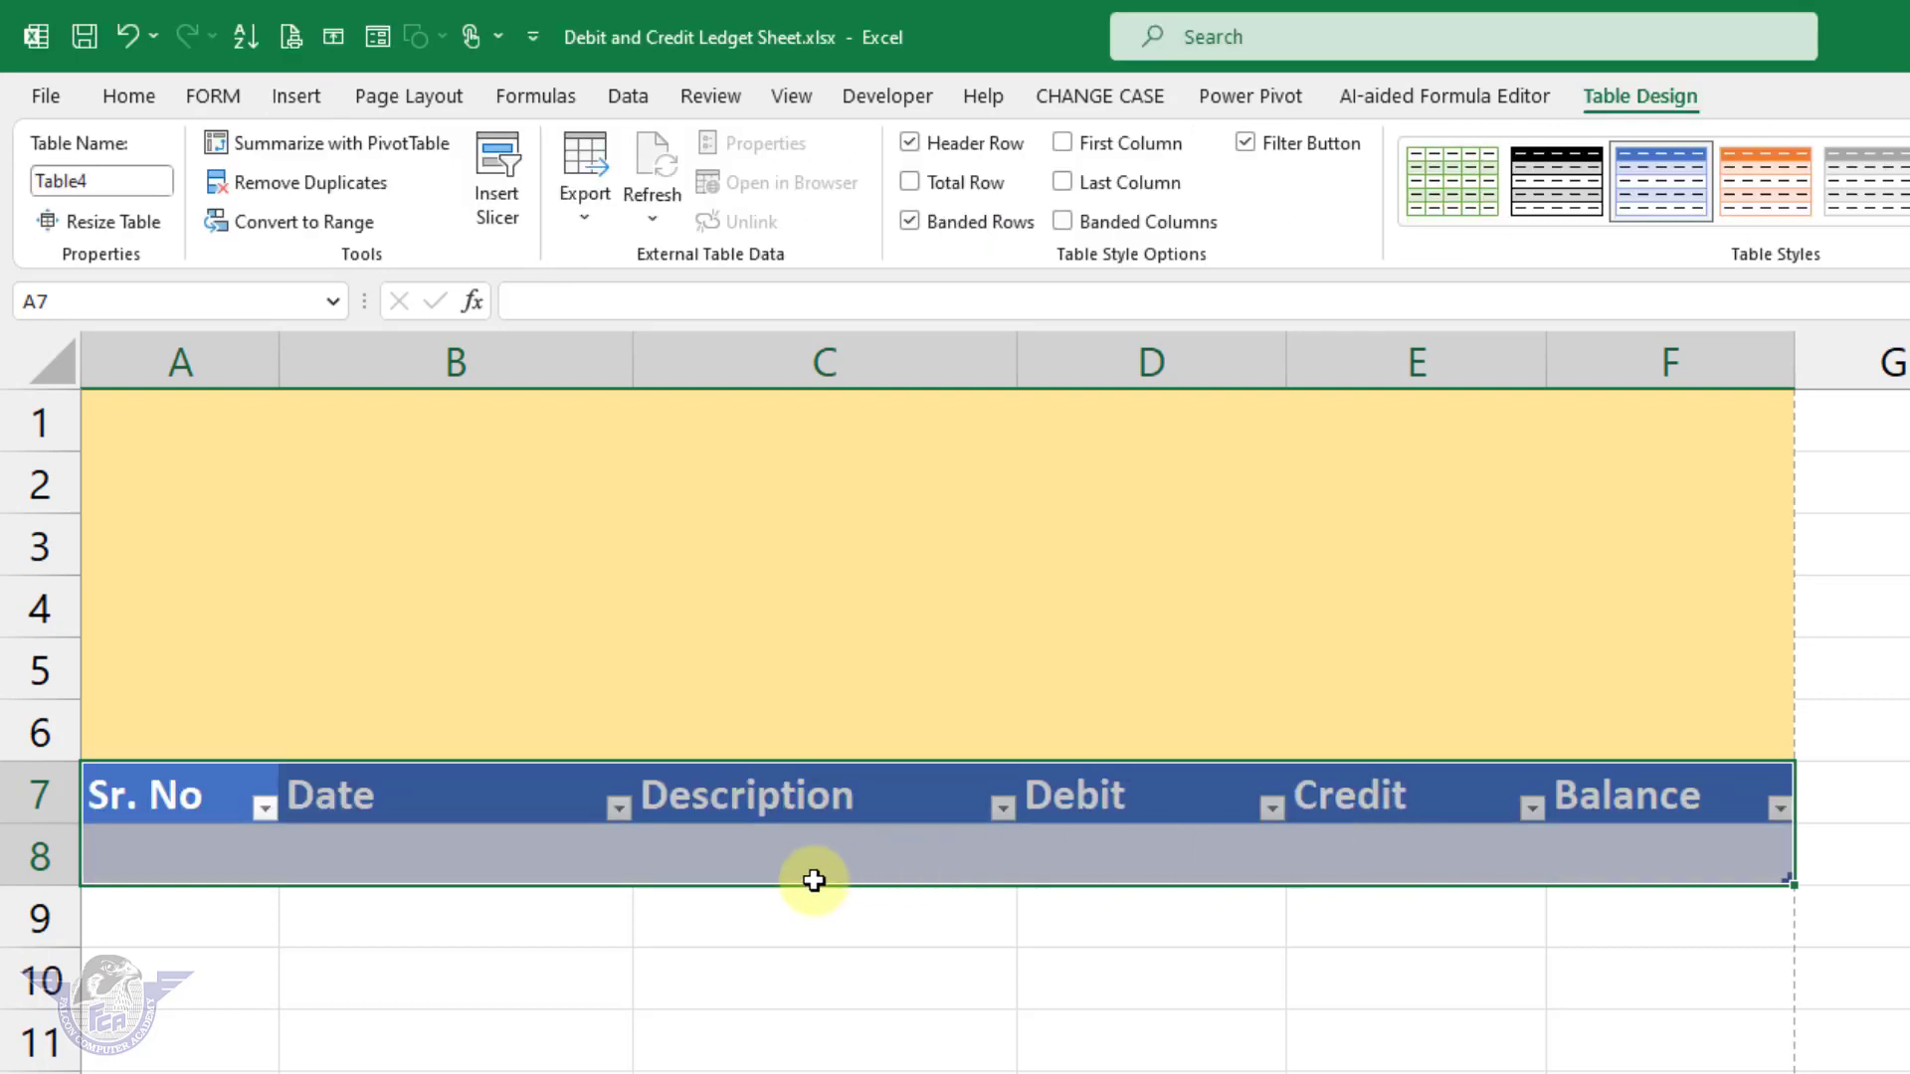
pyautogui.click(484, 851)
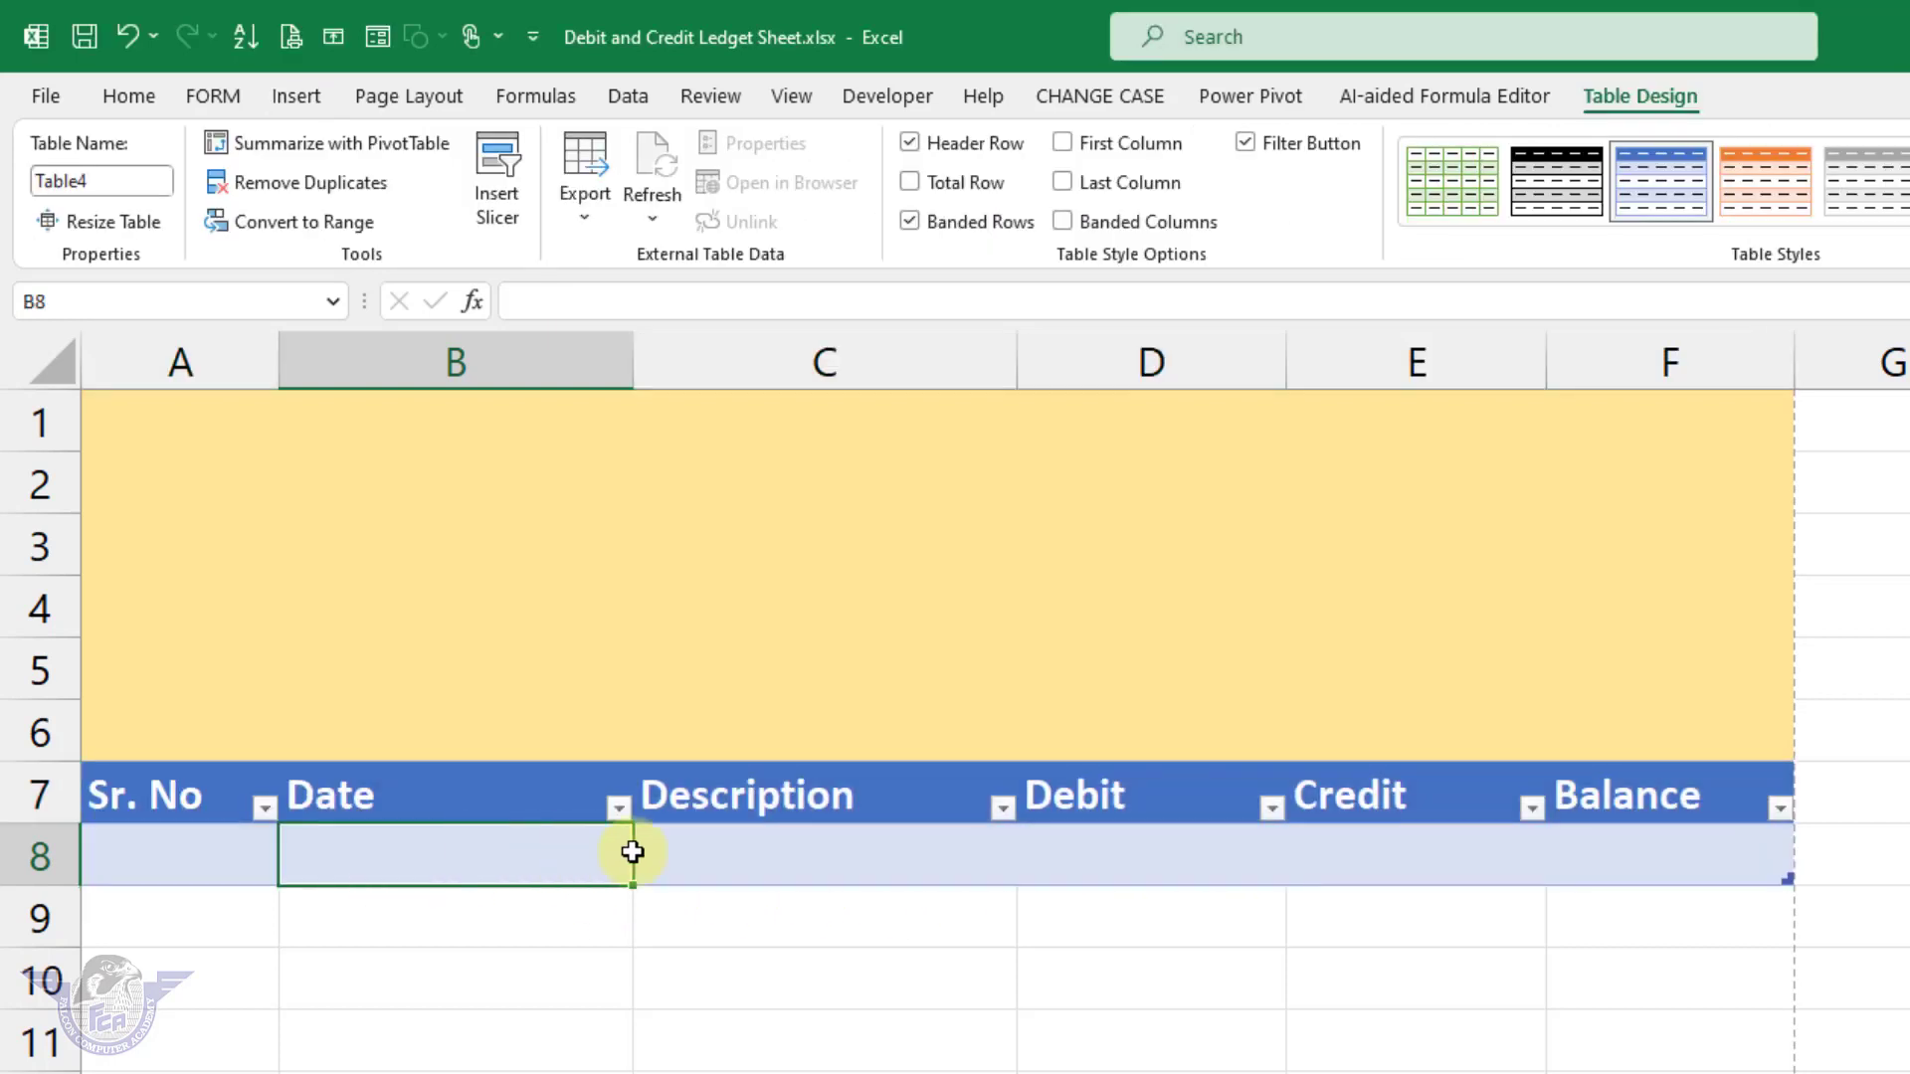
pyautogui.click(938, 857)
pyautogui.click(1432, 869)
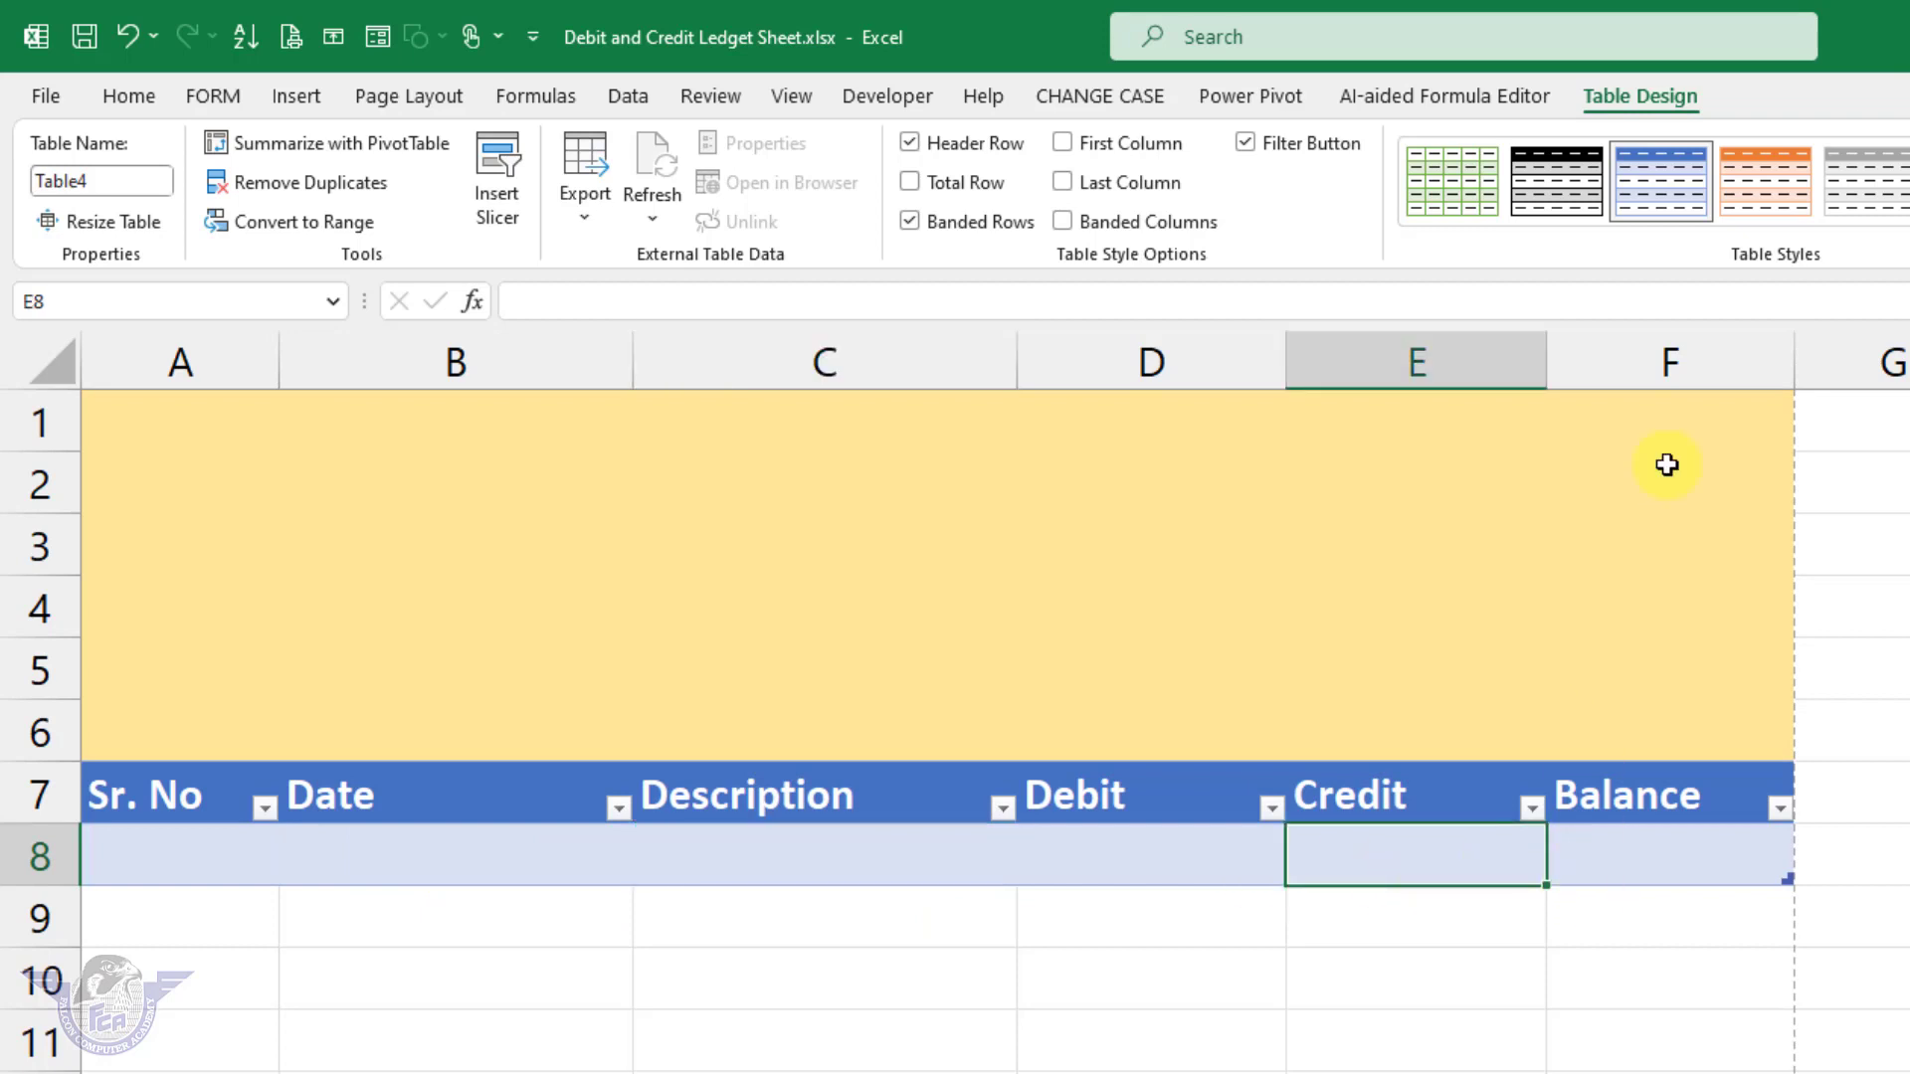
# Step: Apply the orange Table Style Medium 17 to Table4
pyautogui.click(1075, 861)
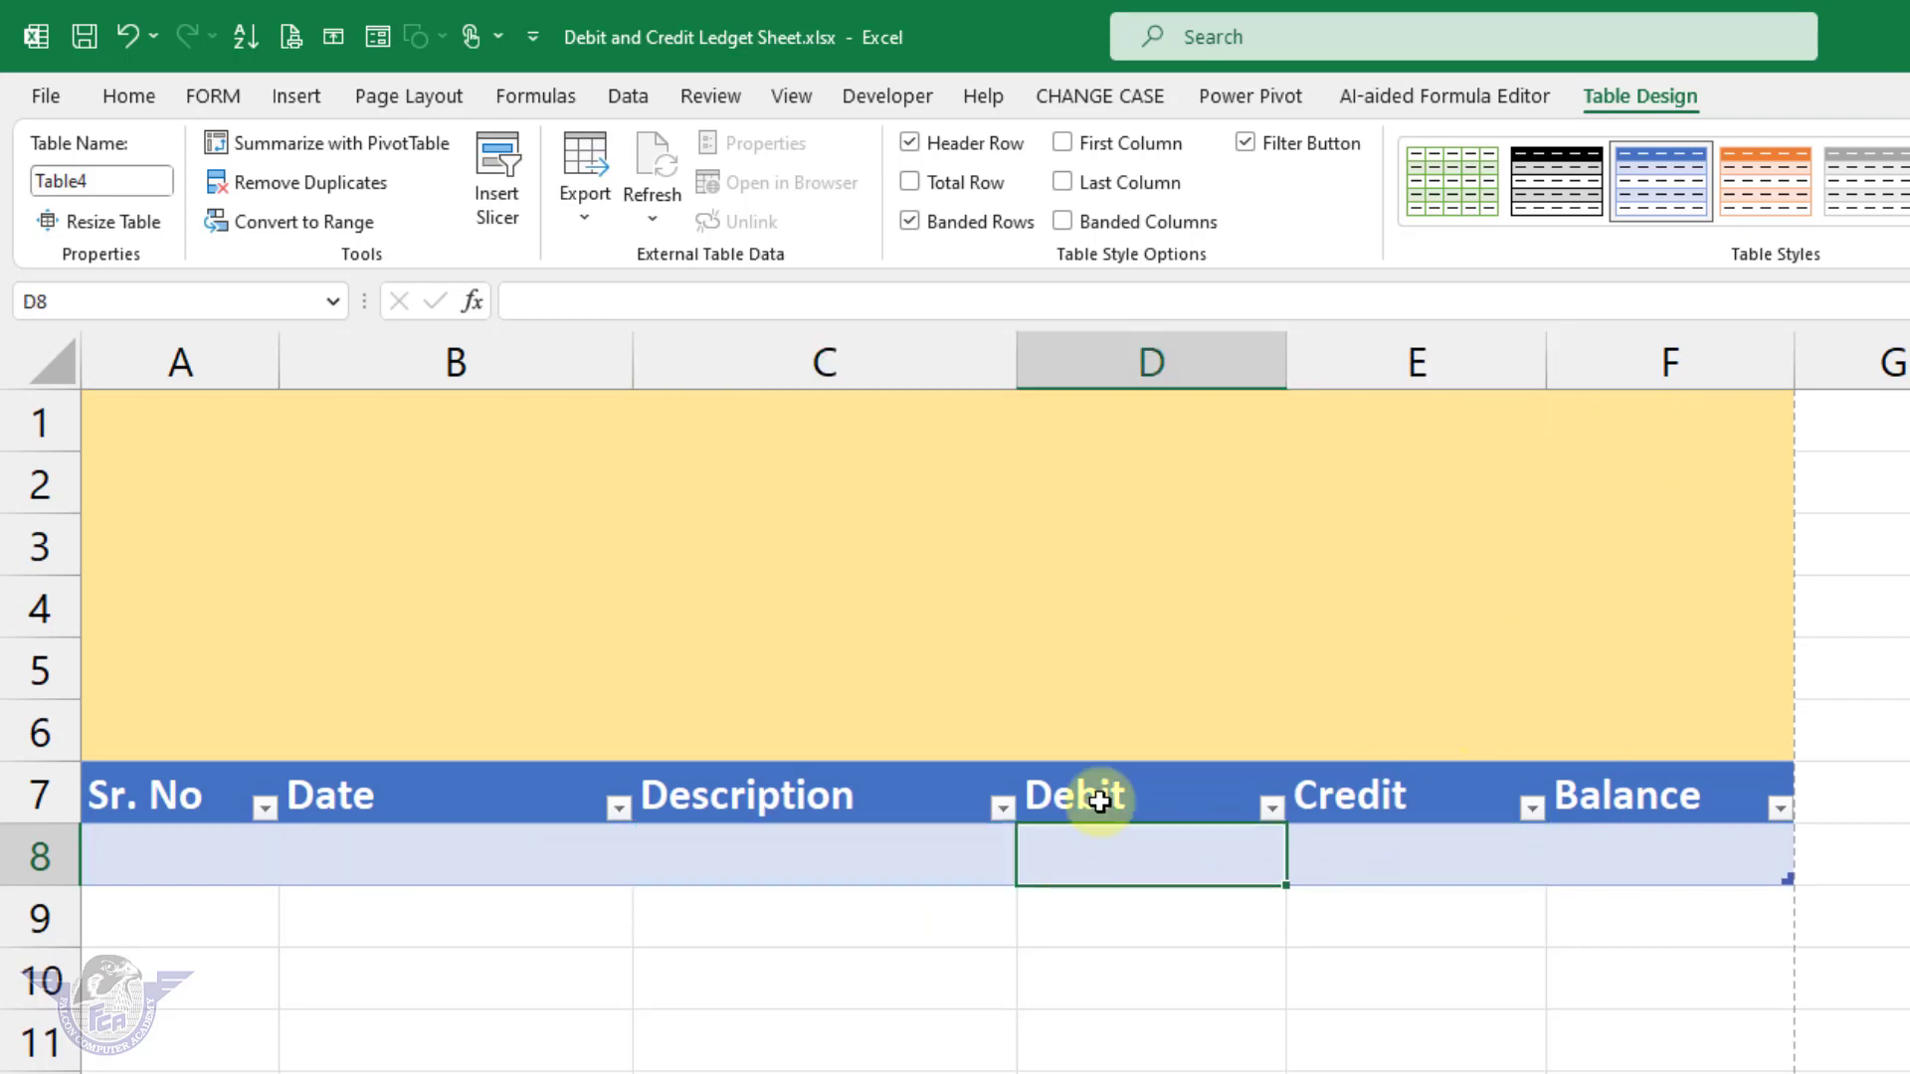
pyautogui.click(1099, 789)
pyautogui.click(1099, 865)
pyautogui.click(1129, 967)
pyautogui.click(1141, 853)
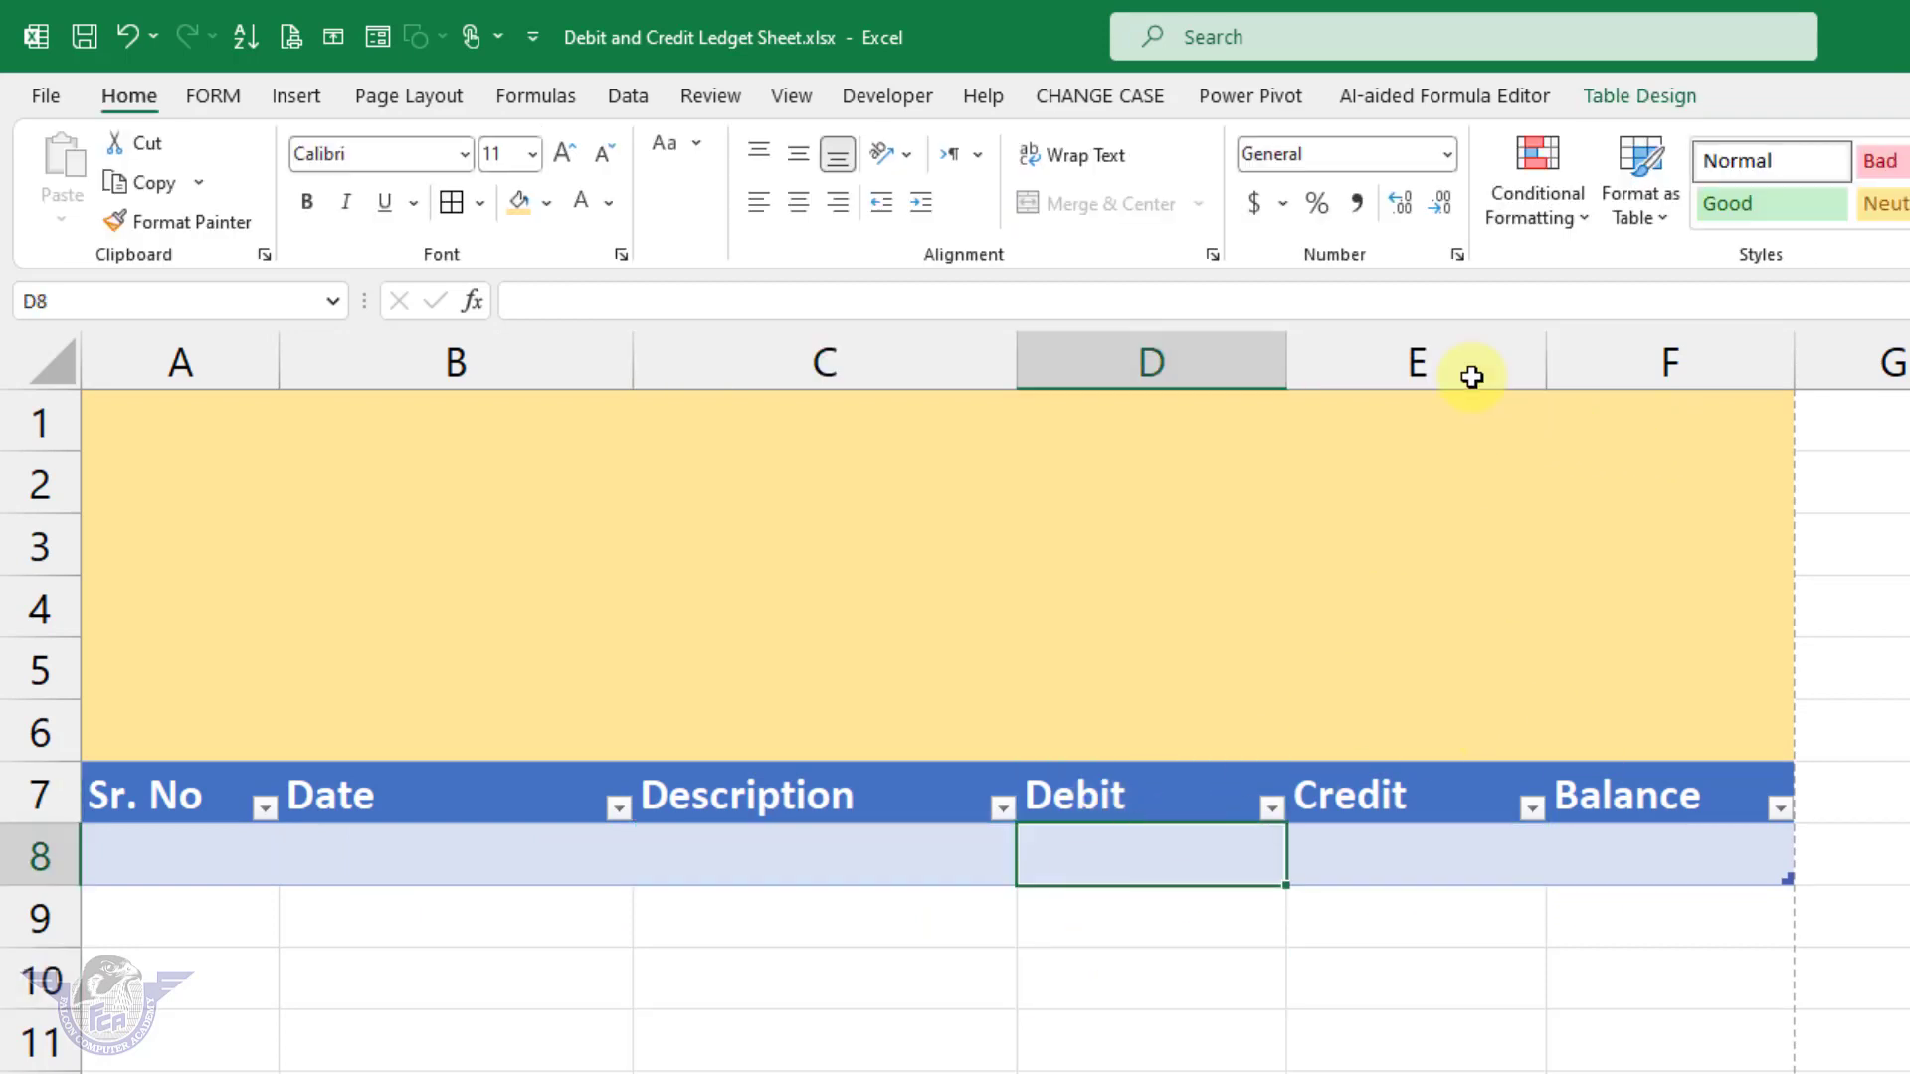
pyautogui.click(1634, 97)
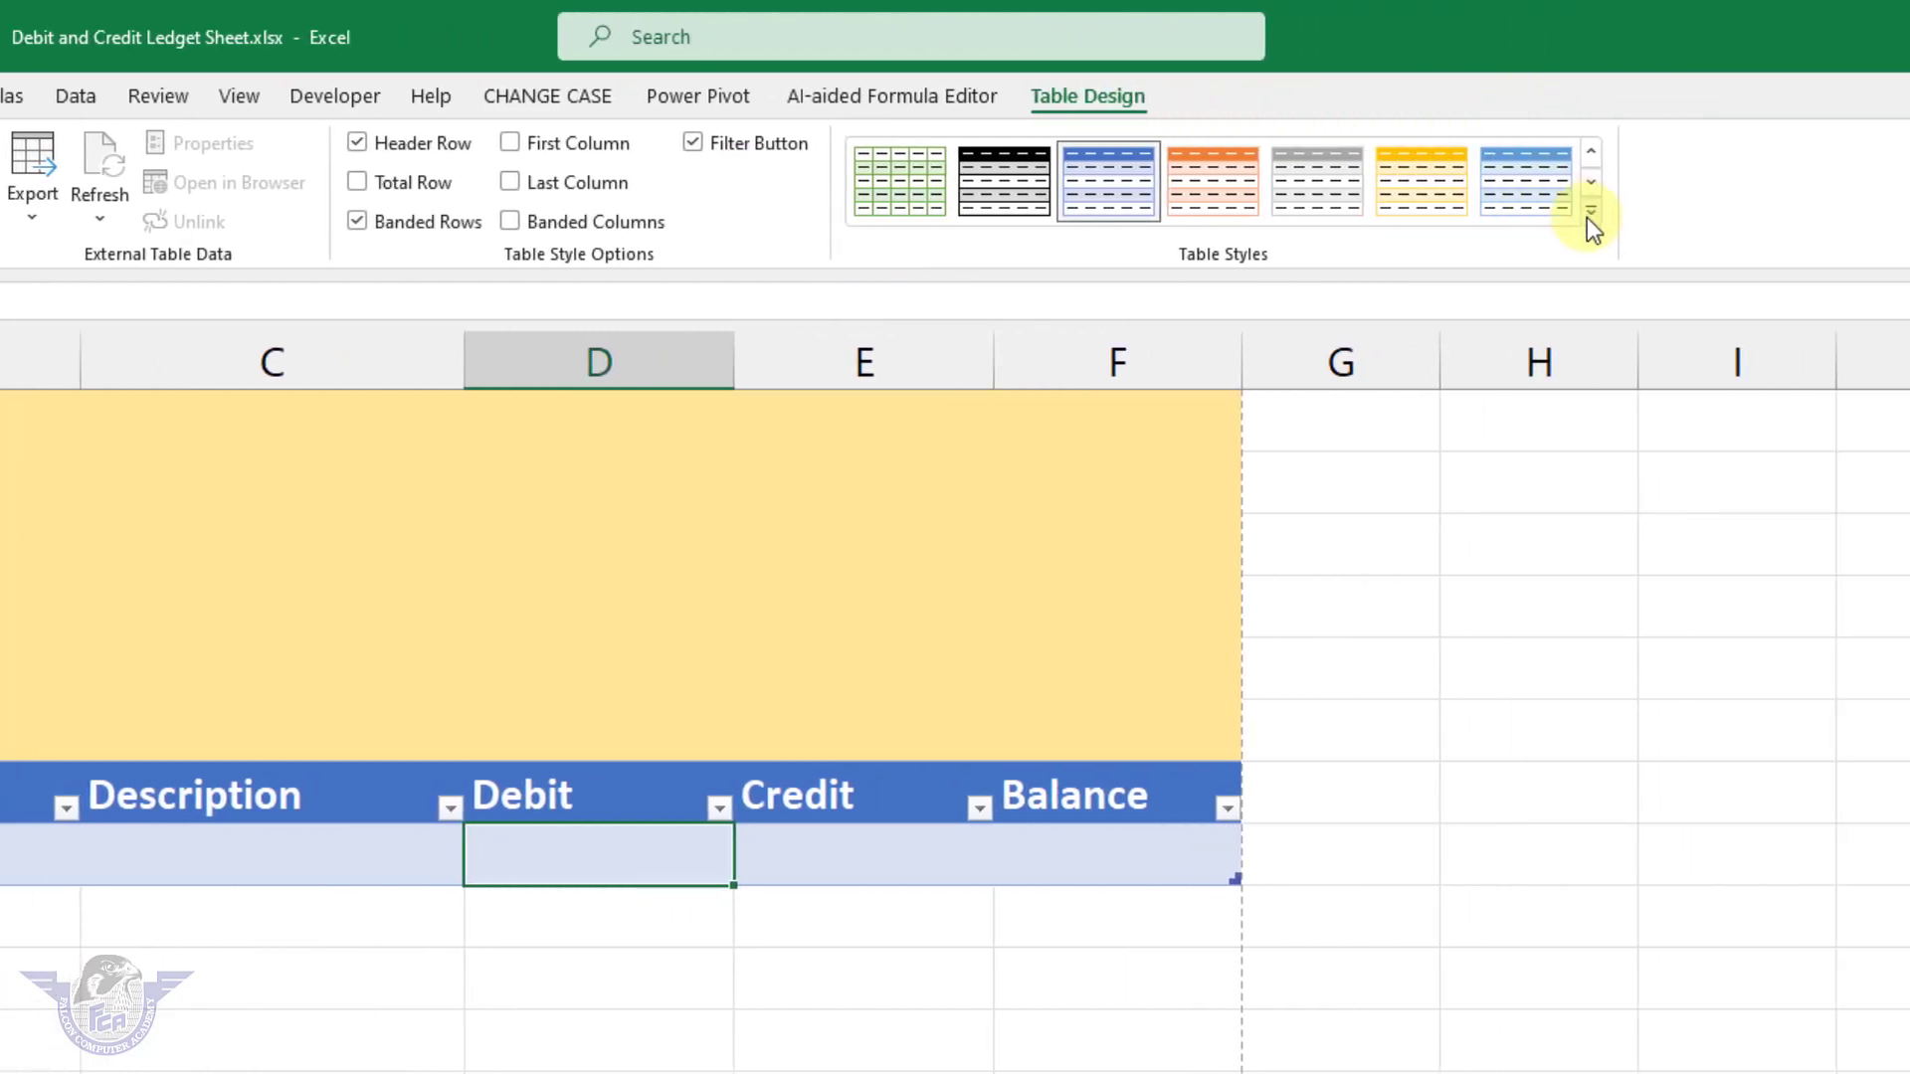
pyautogui.click(1588, 211)
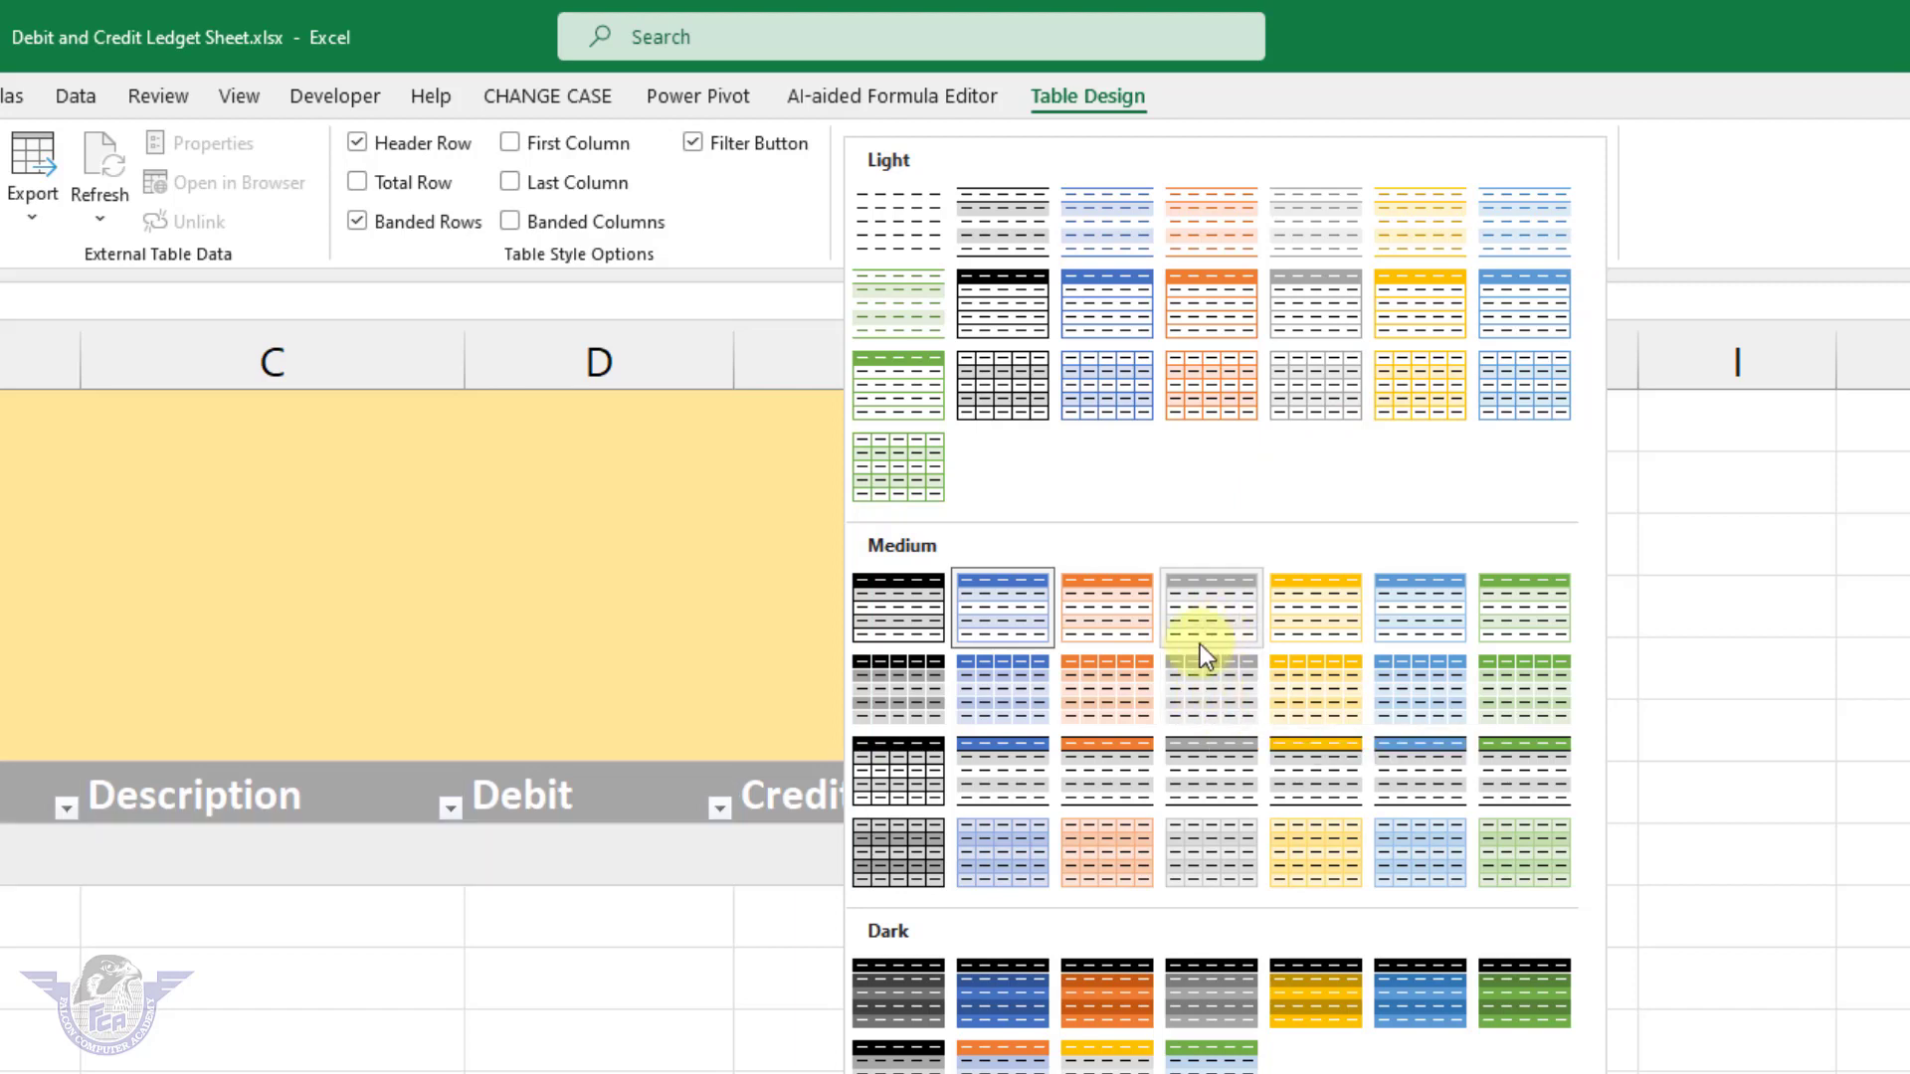
pyautogui.click(1116, 762)
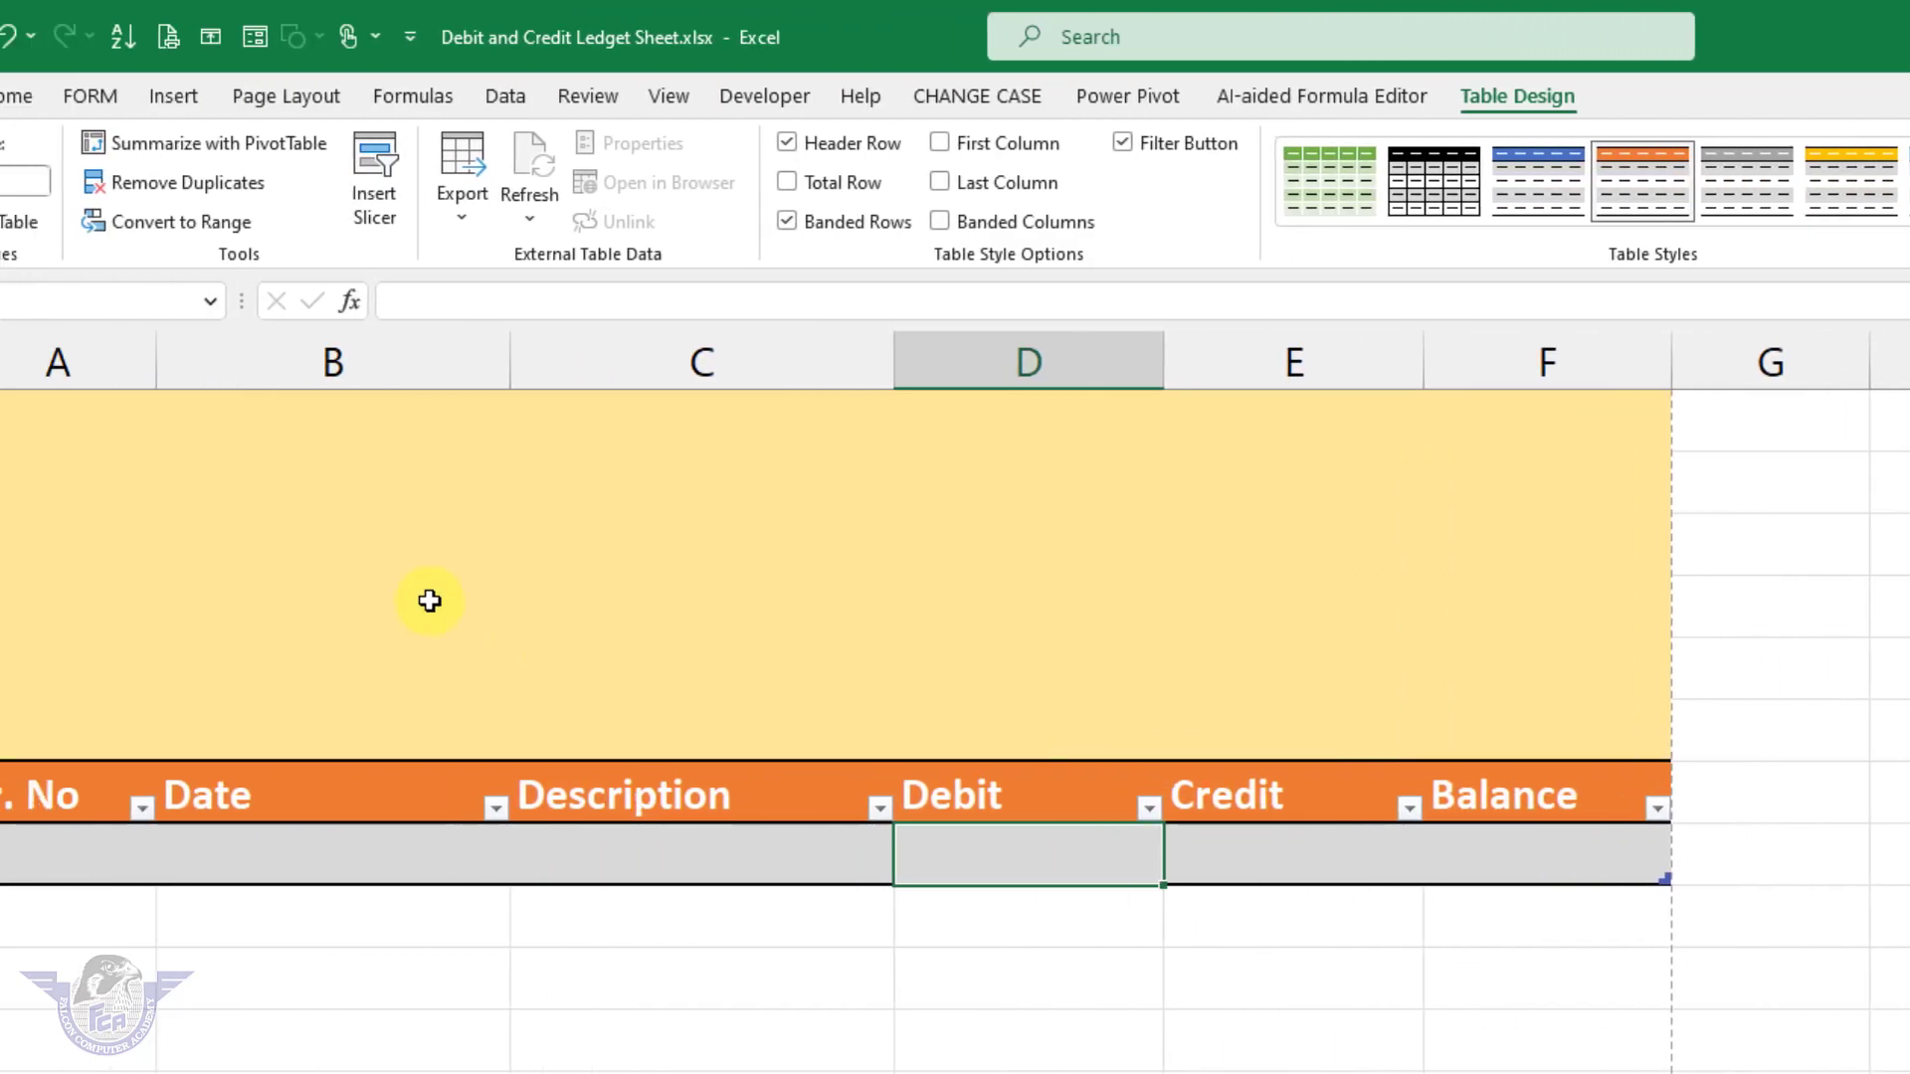
pyautogui.click(354, 543)
pyautogui.click(149, 422)
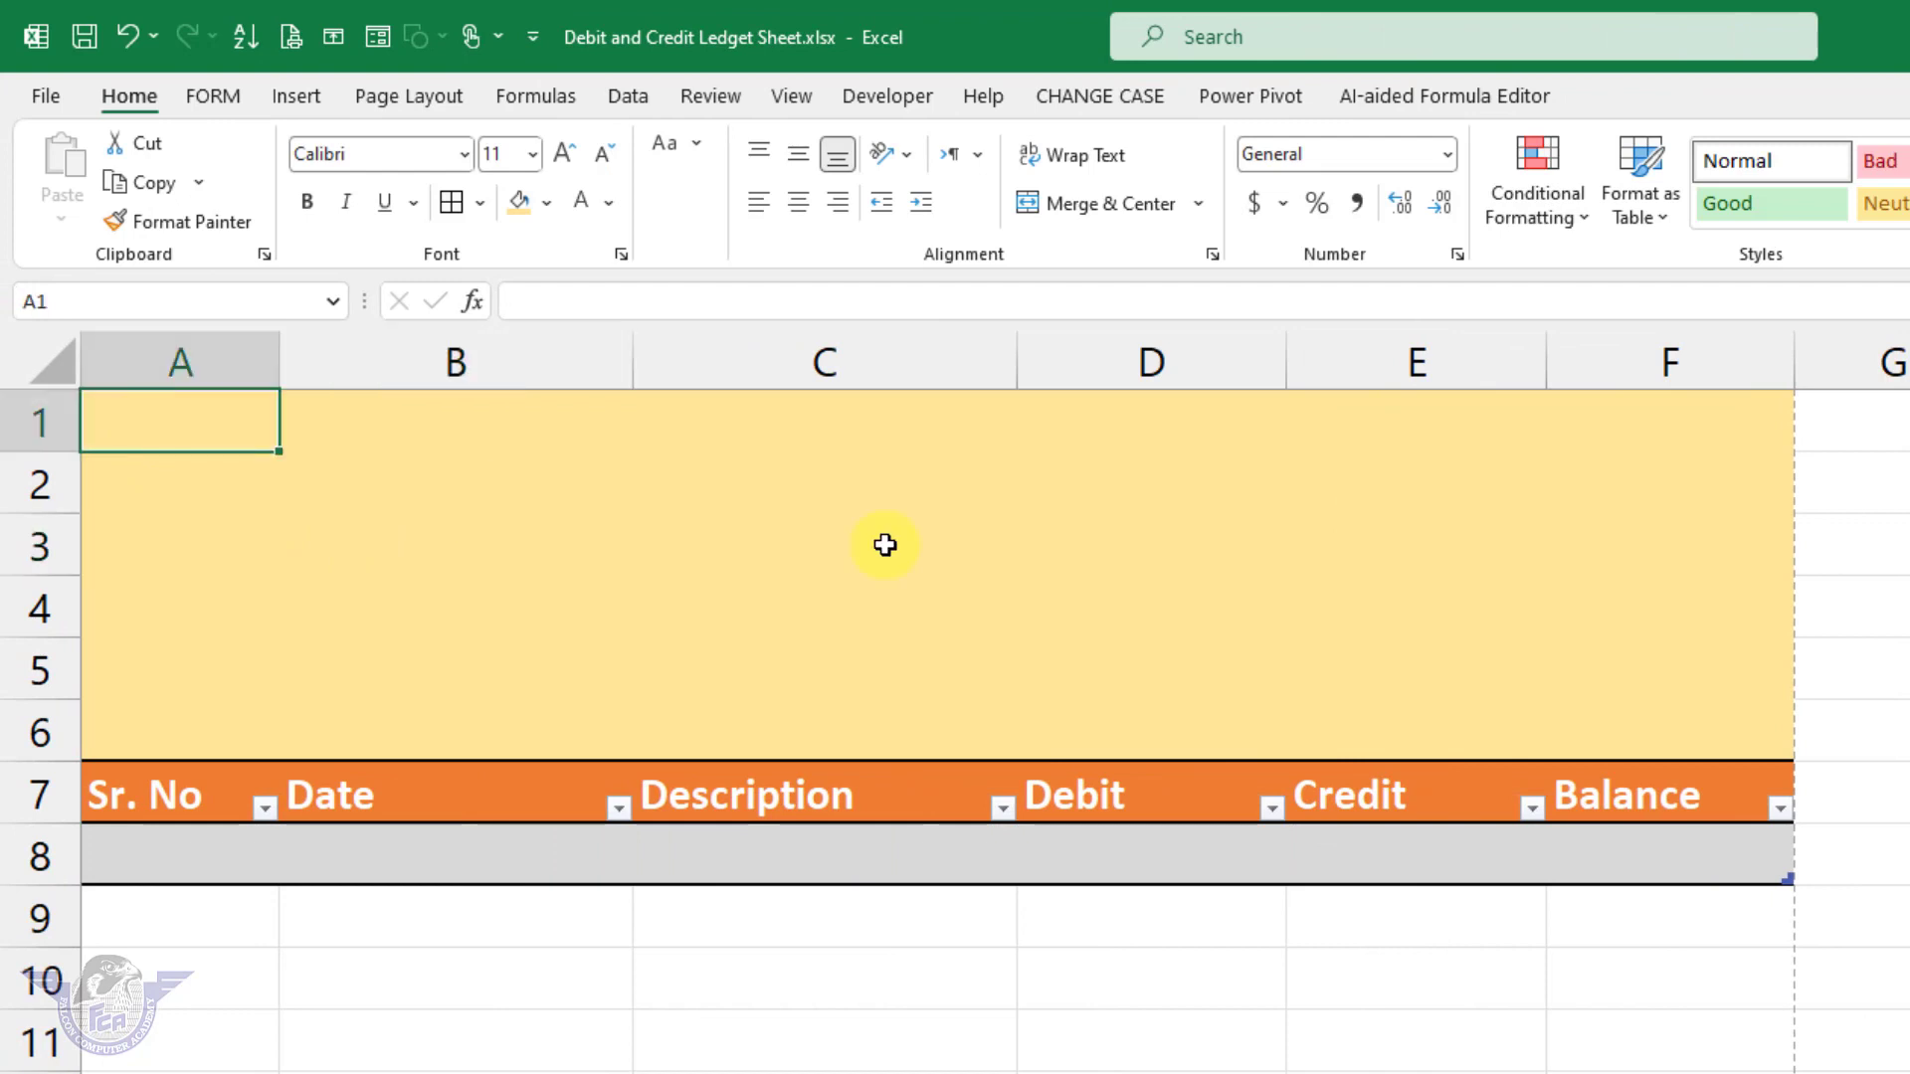
# Step: Type 'Debit and Credit Sheet For the month of june 2023' into A1
pyautogui.write('Debit')
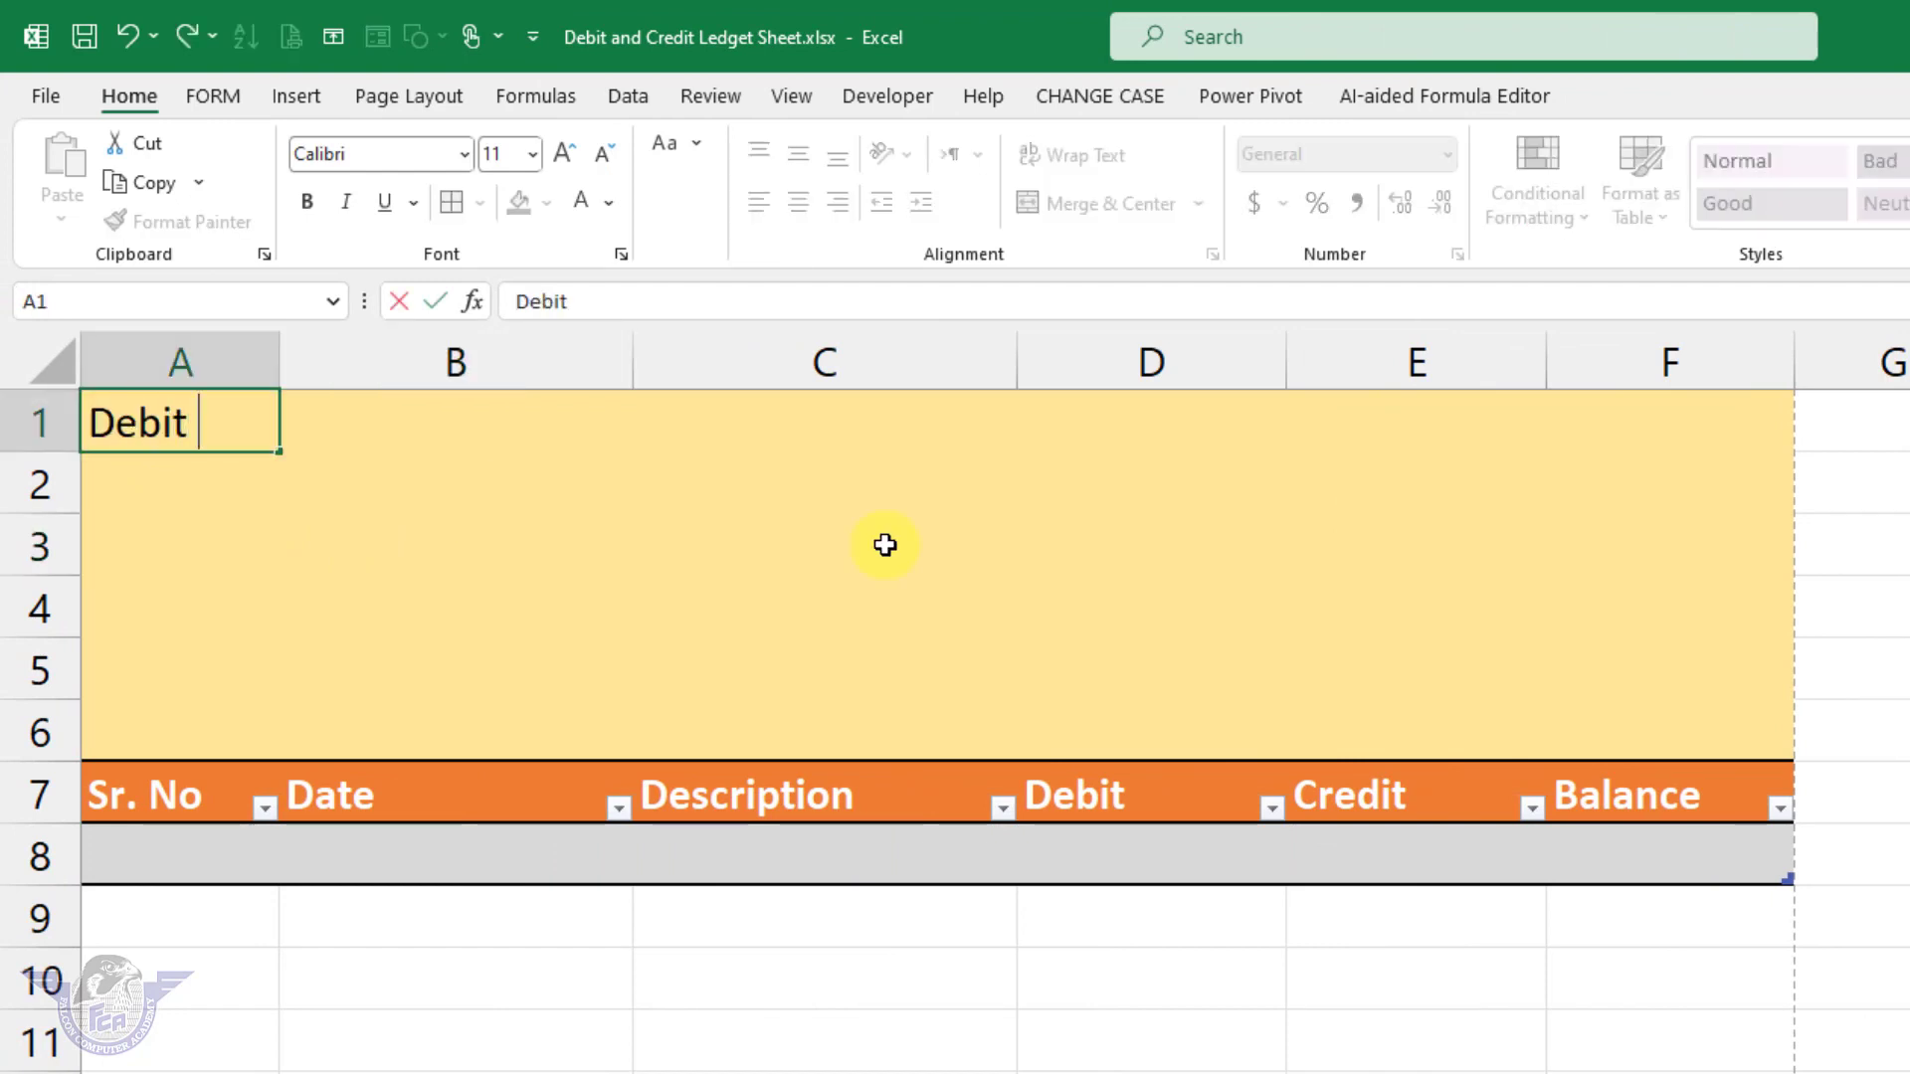
pyautogui.write(' and Cred')
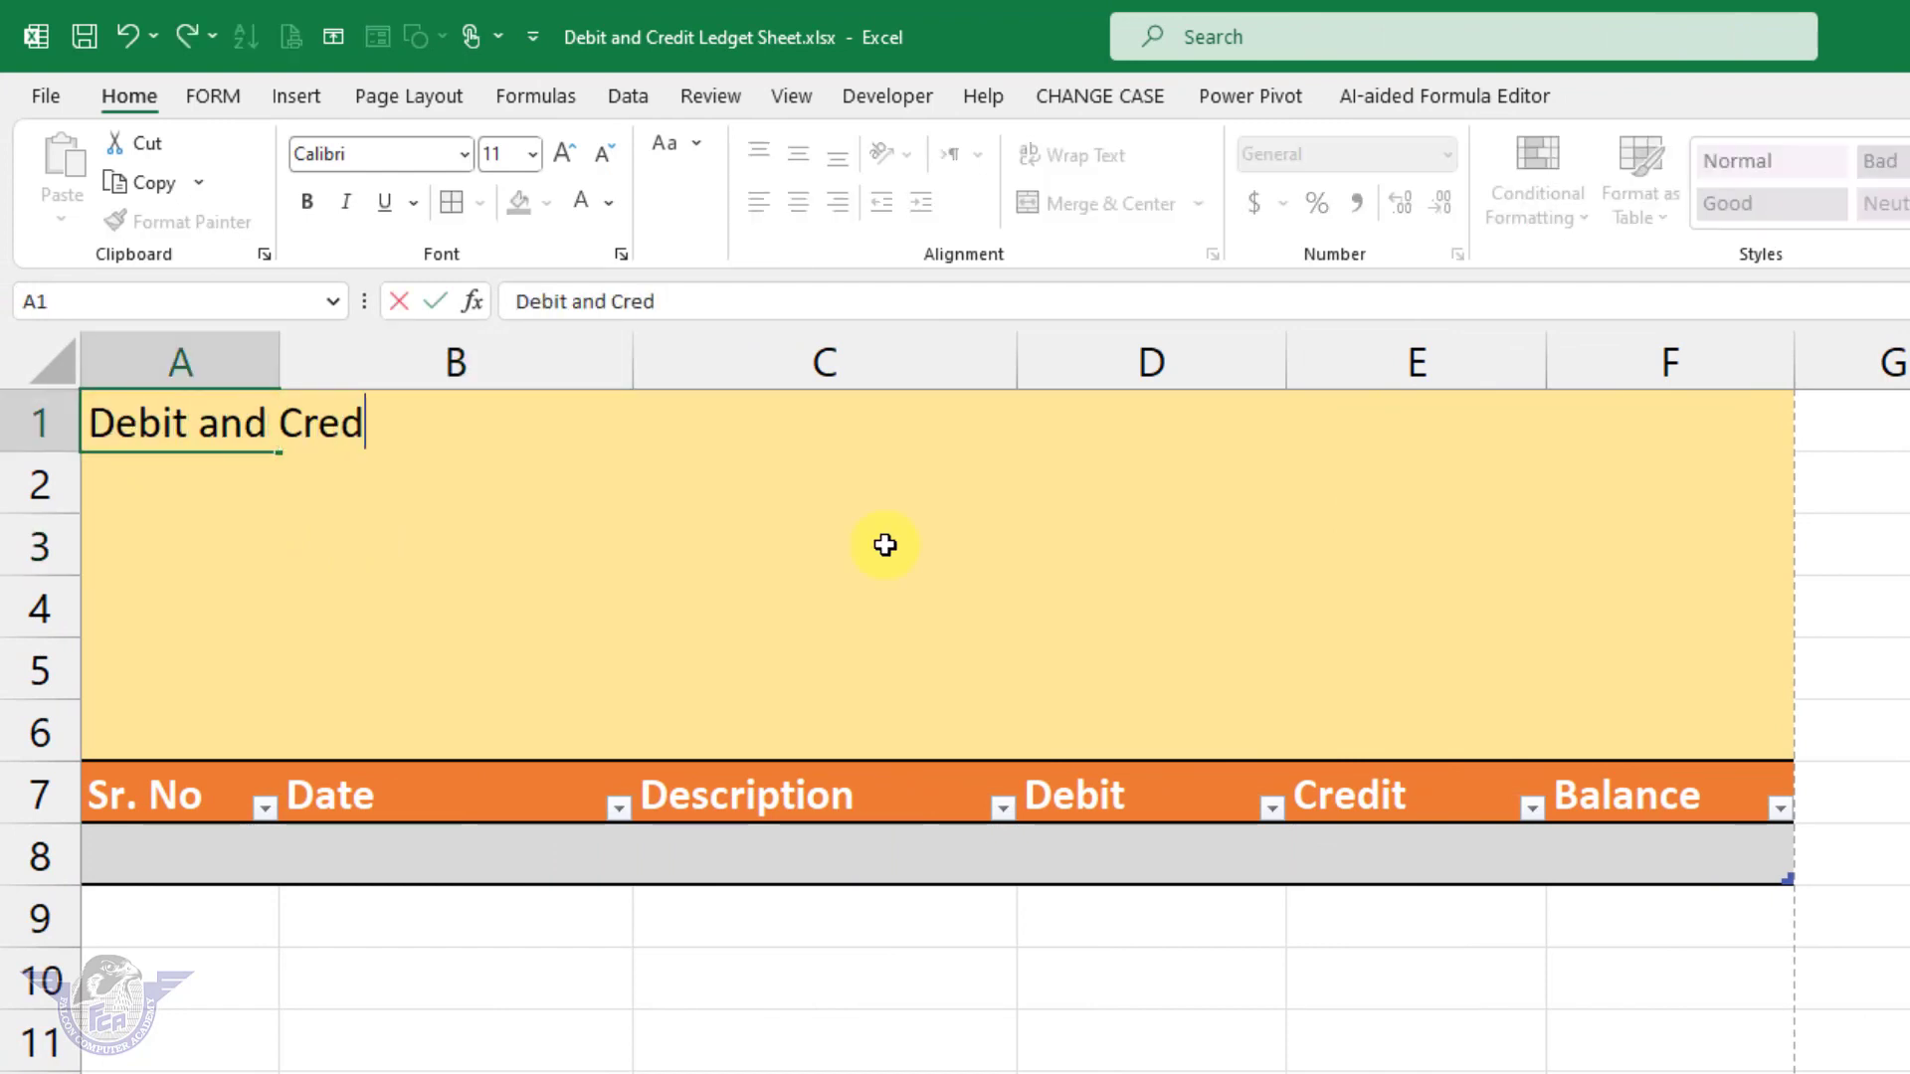
pyautogui.write('it Sheet For ')
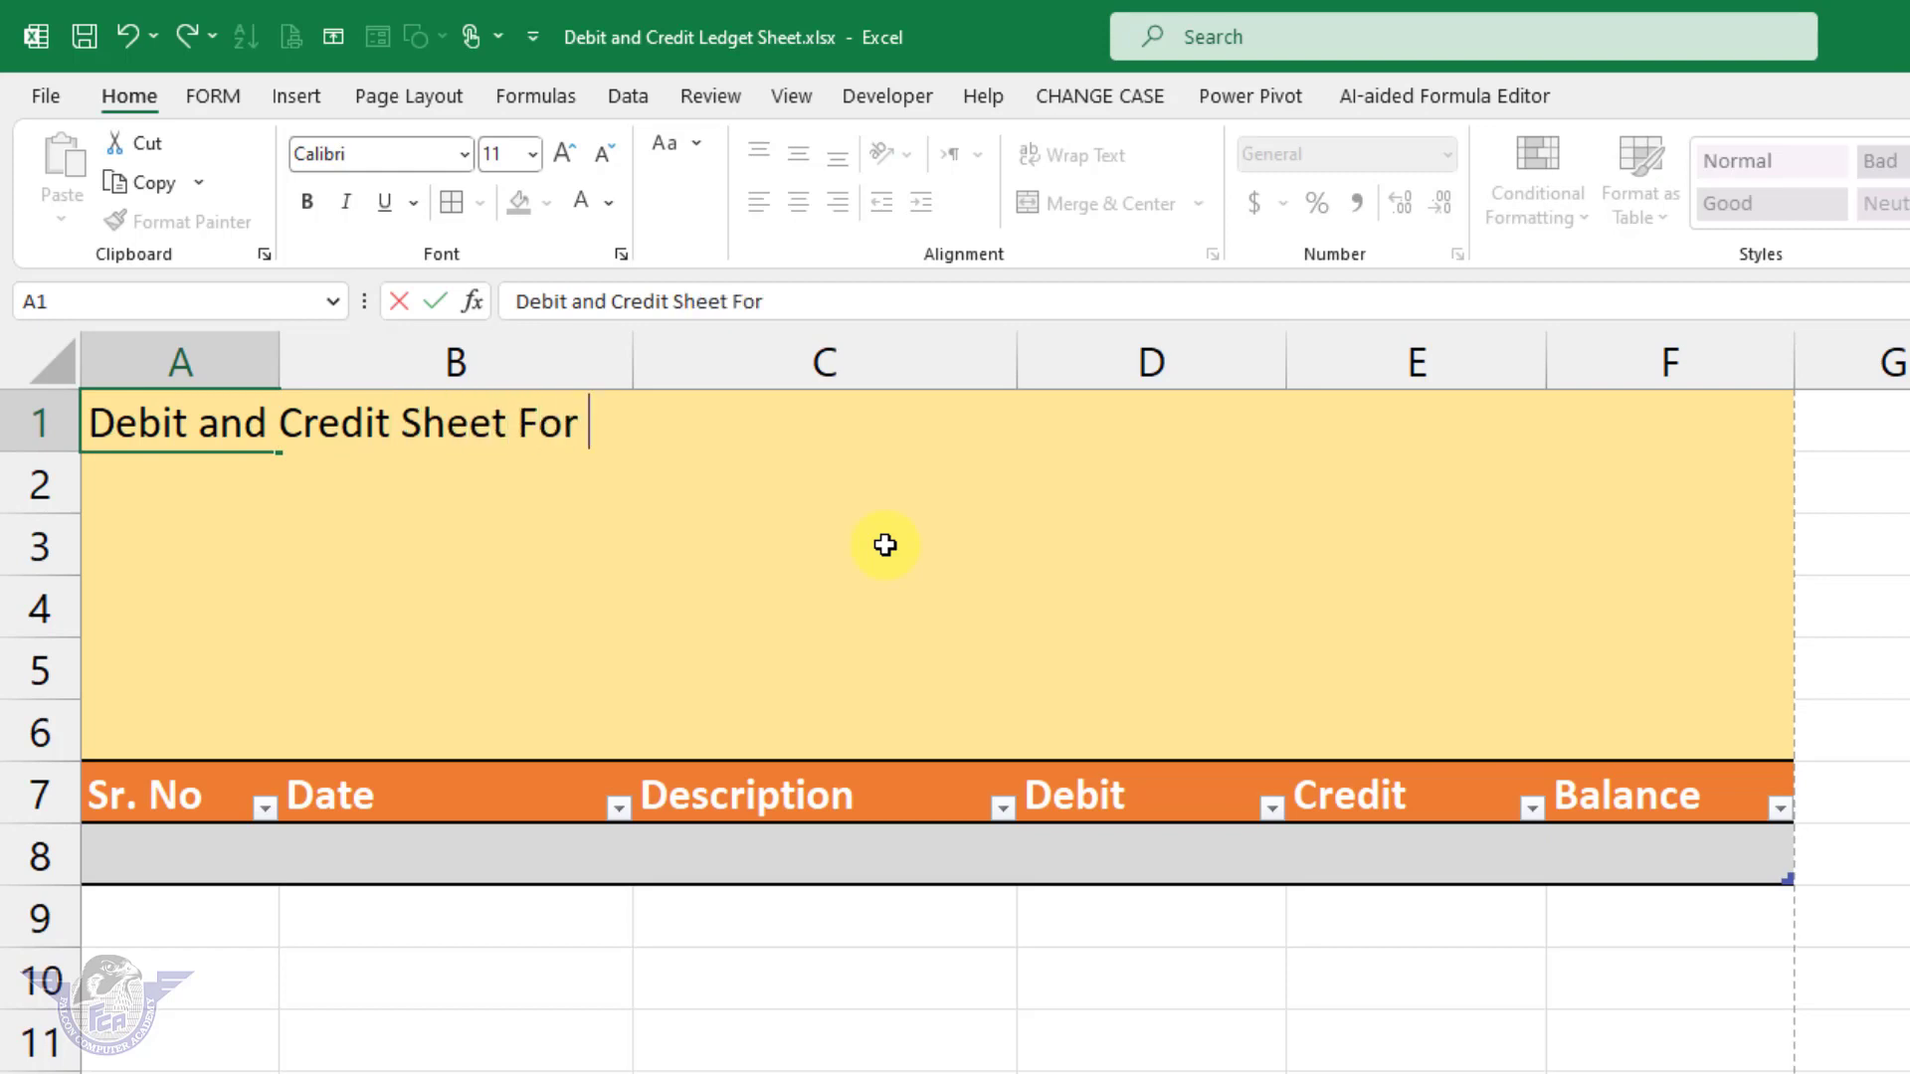
pyautogui.write('T')
pyautogui.press('BackSpace')
pyautogui.write('the month ')
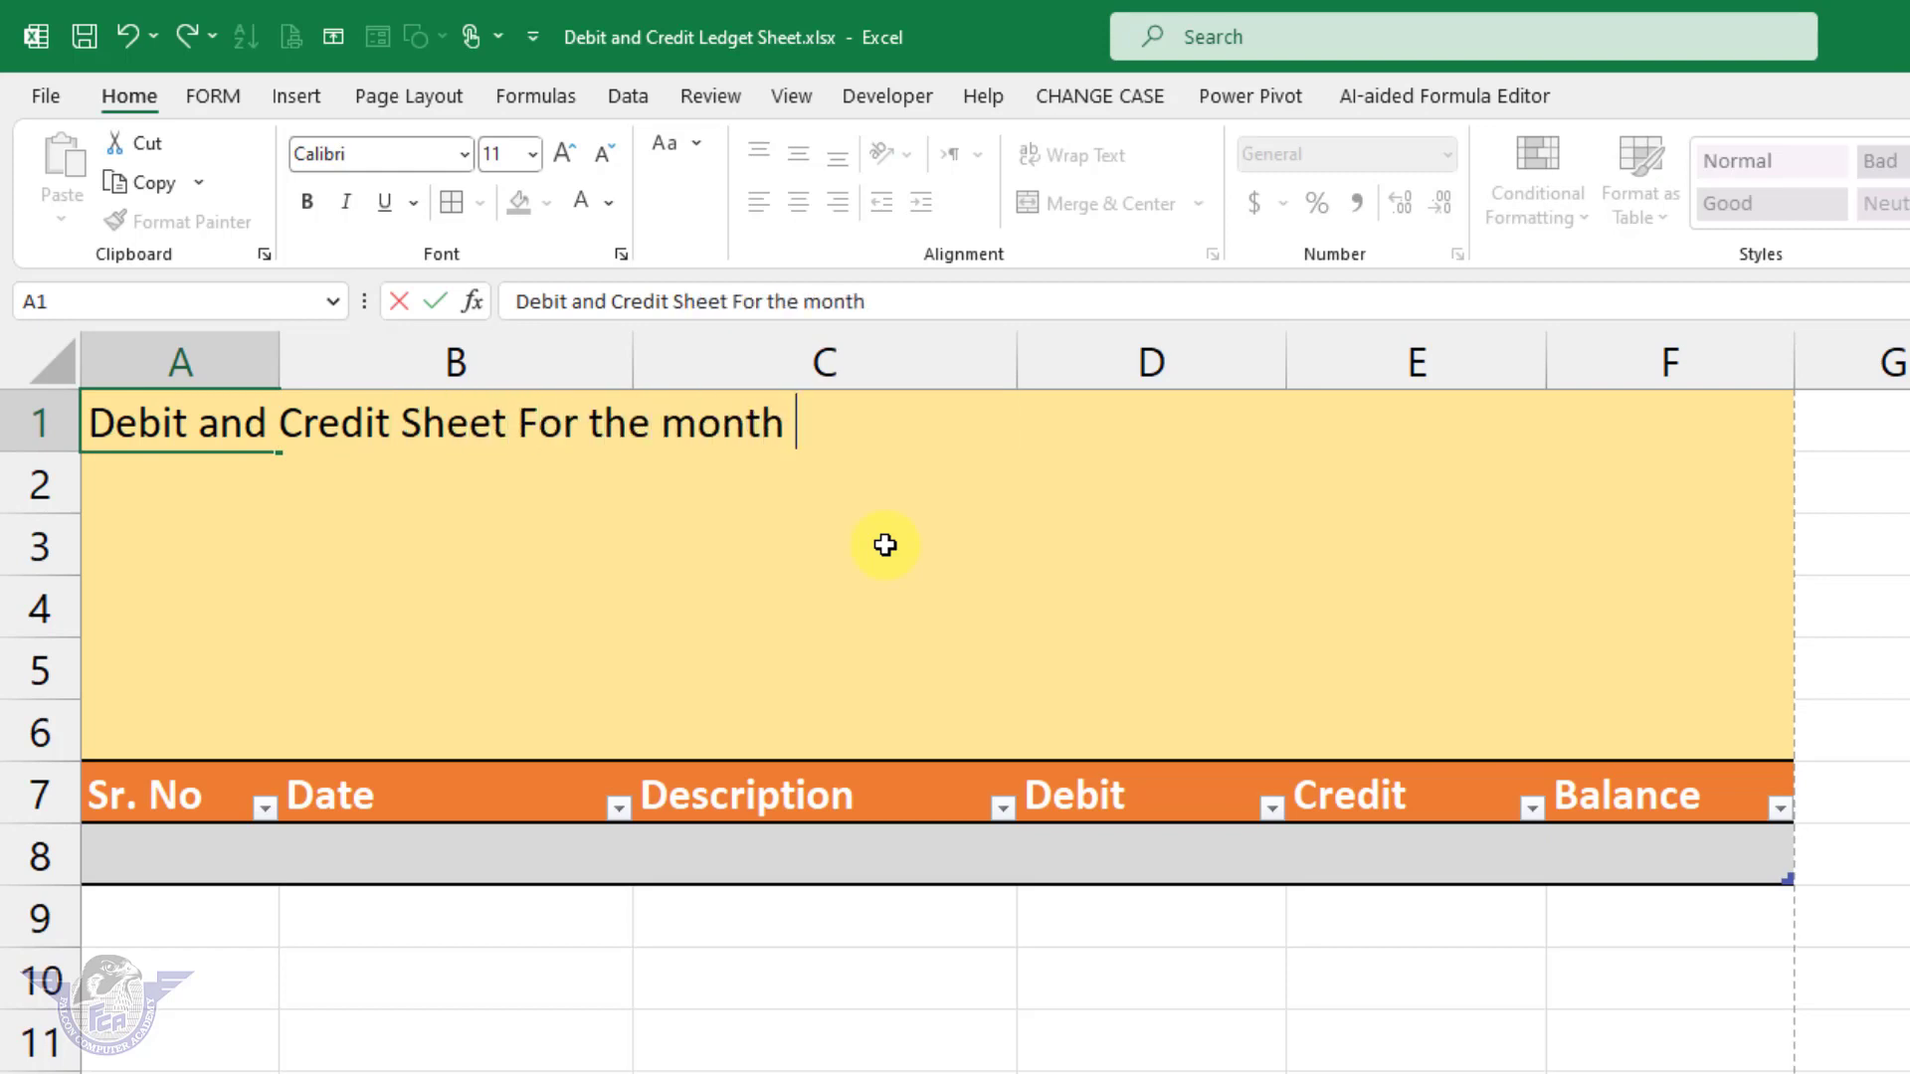
pyautogui.write('of june 2023')
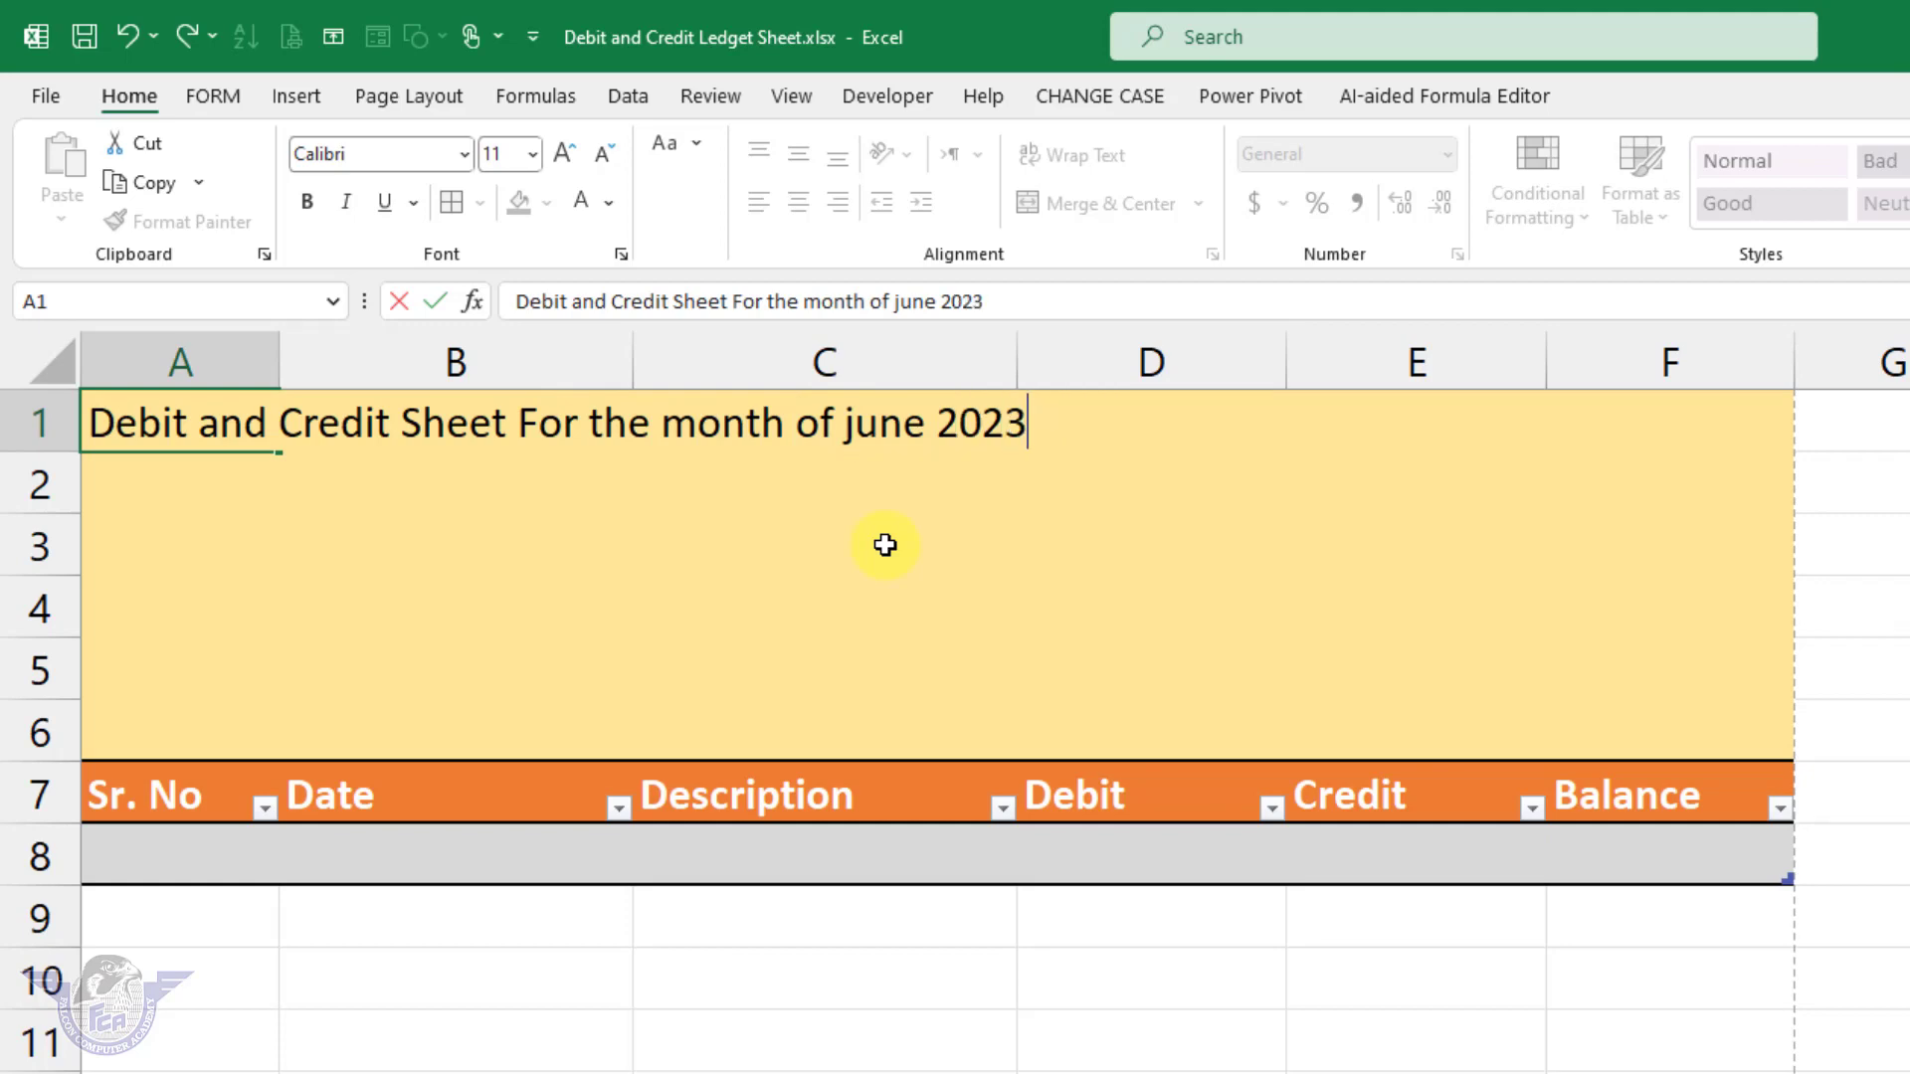
pyautogui.press('Return')
pyautogui.click(434, 584)
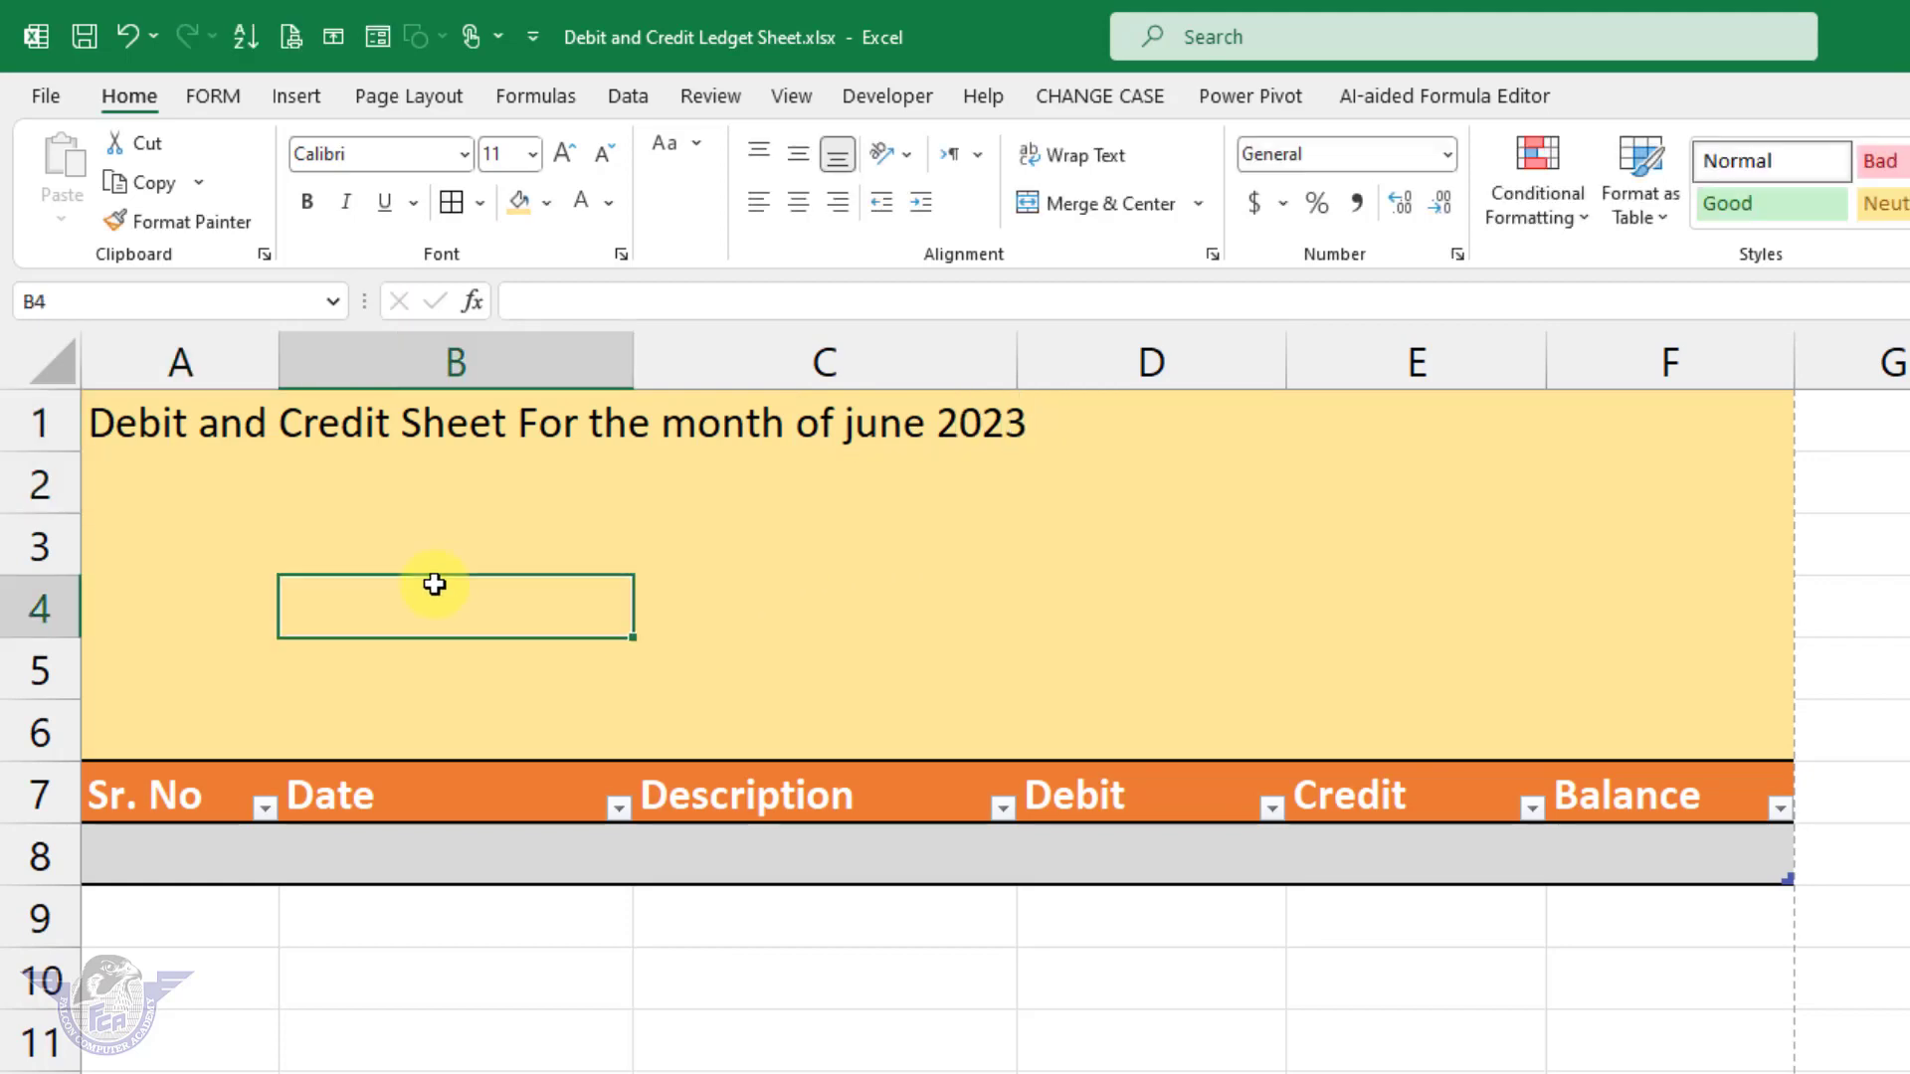
# Step: Enter 1 in A8 and fill the Sr. No series down to 19
pyautogui.click(188, 862)
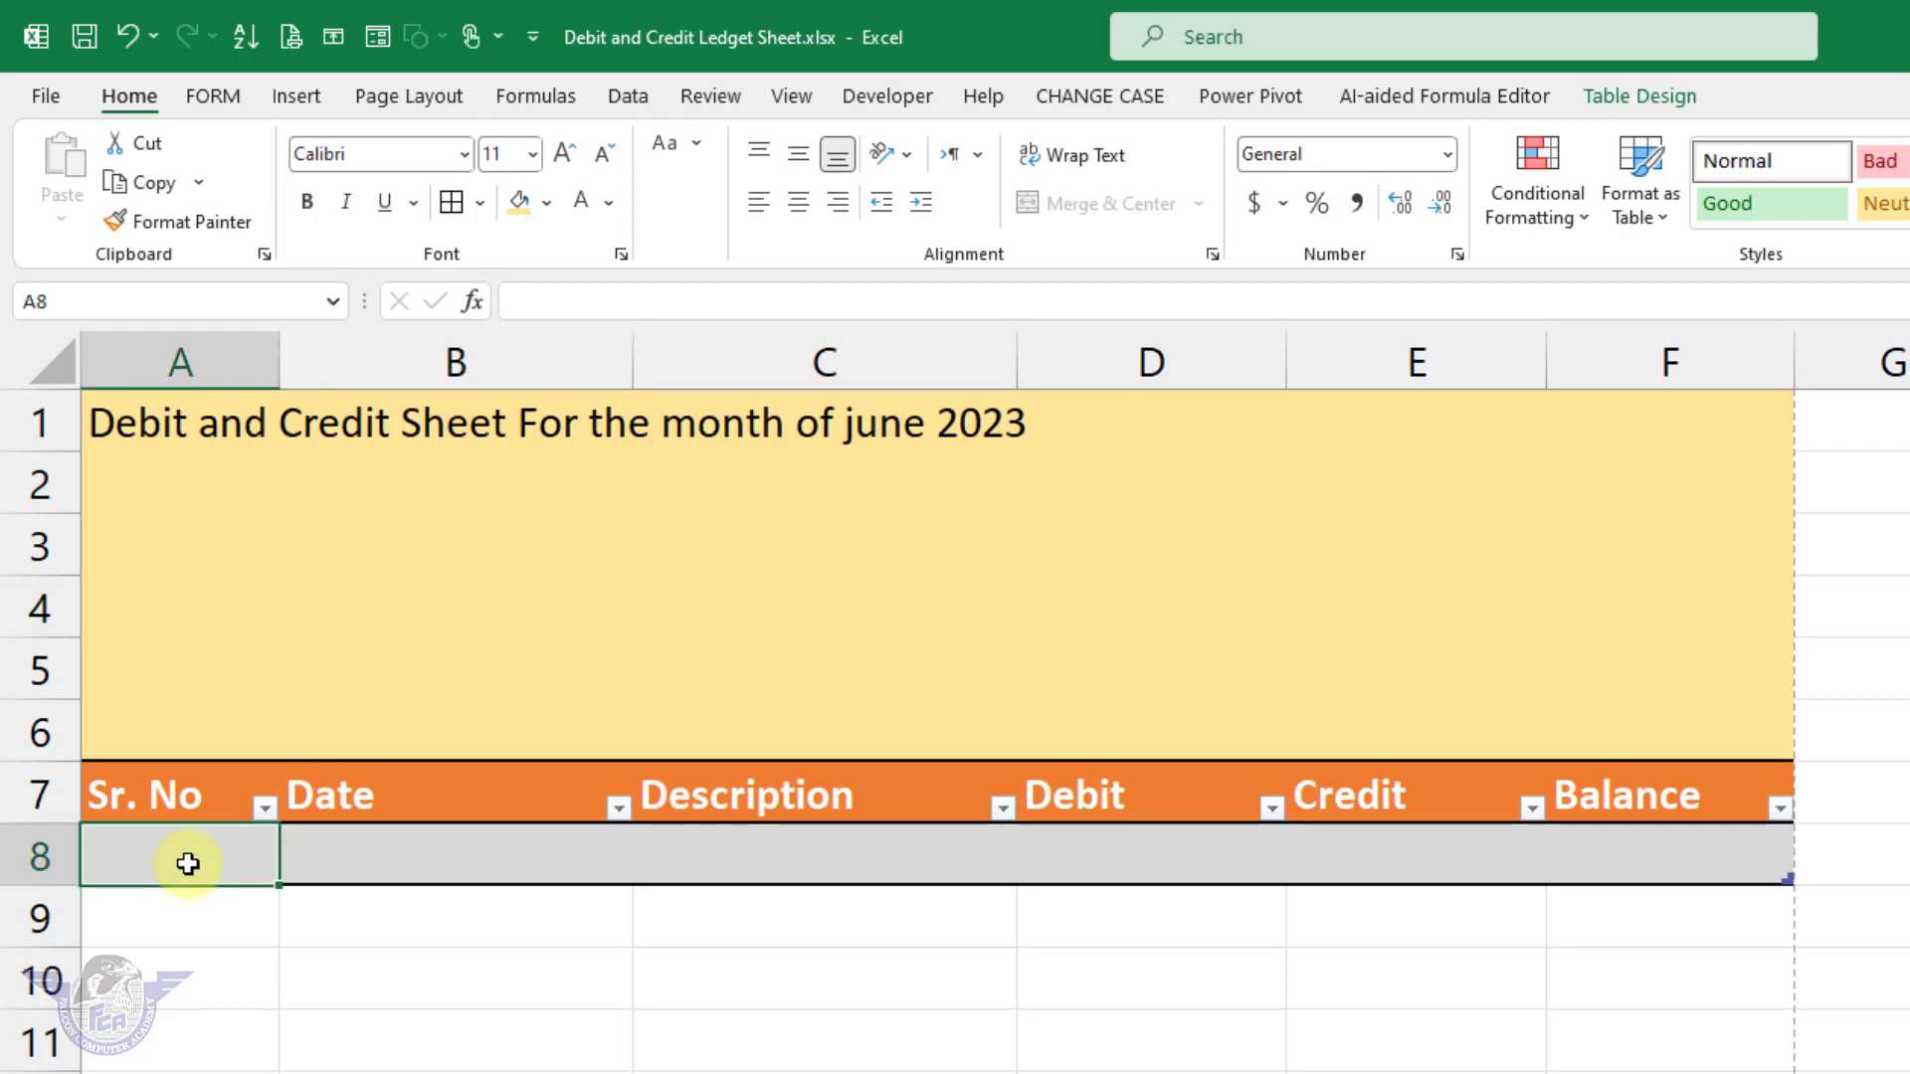
pyautogui.write('1')
pyautogui.press('Return')
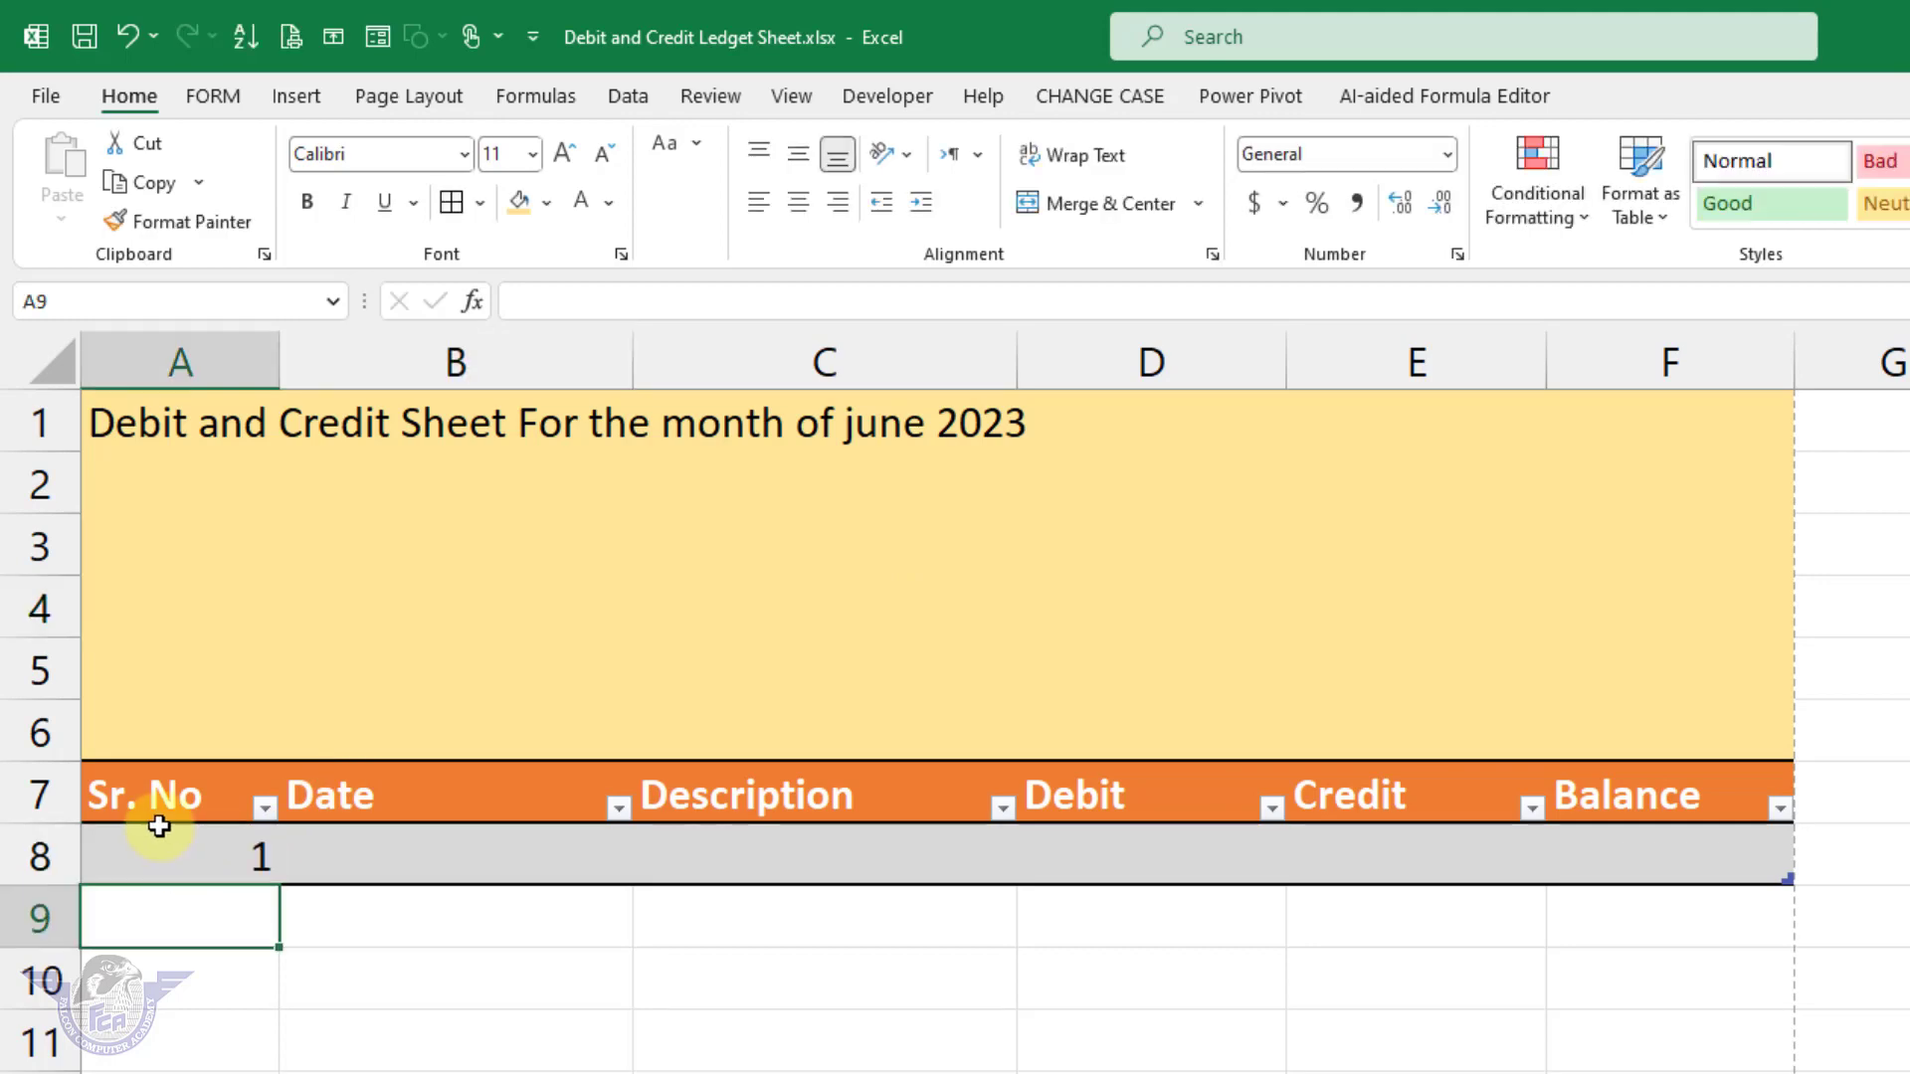
pyautogui.click(166, 850)
pyautogui.moveTo(279, 881); pyautogui.dragTo(283, 1011)
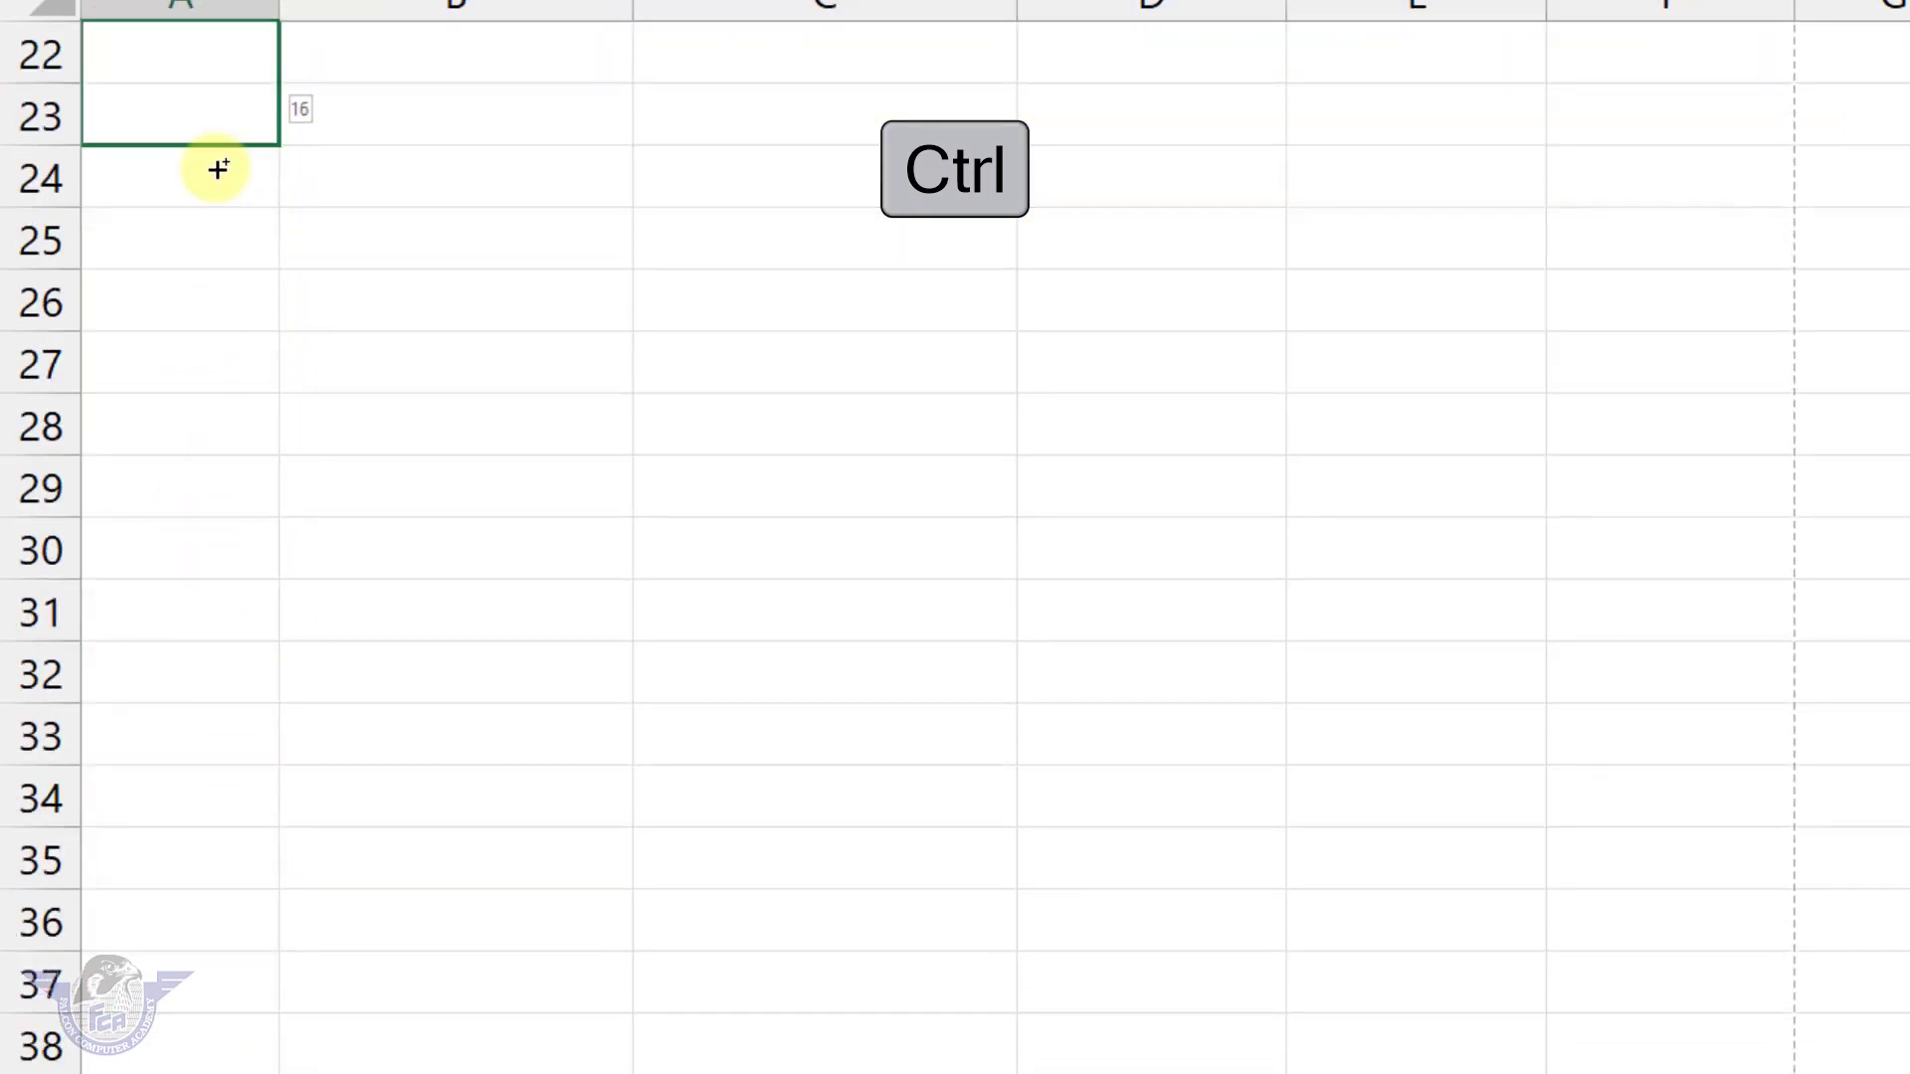
pyautogui.moveTo(279, 1011)
pyautogui.mouseDown()
pyautogui.moveTo(242, 80)
pyautogui.moveTo(200, 328)
pyautogui.mouseUp()
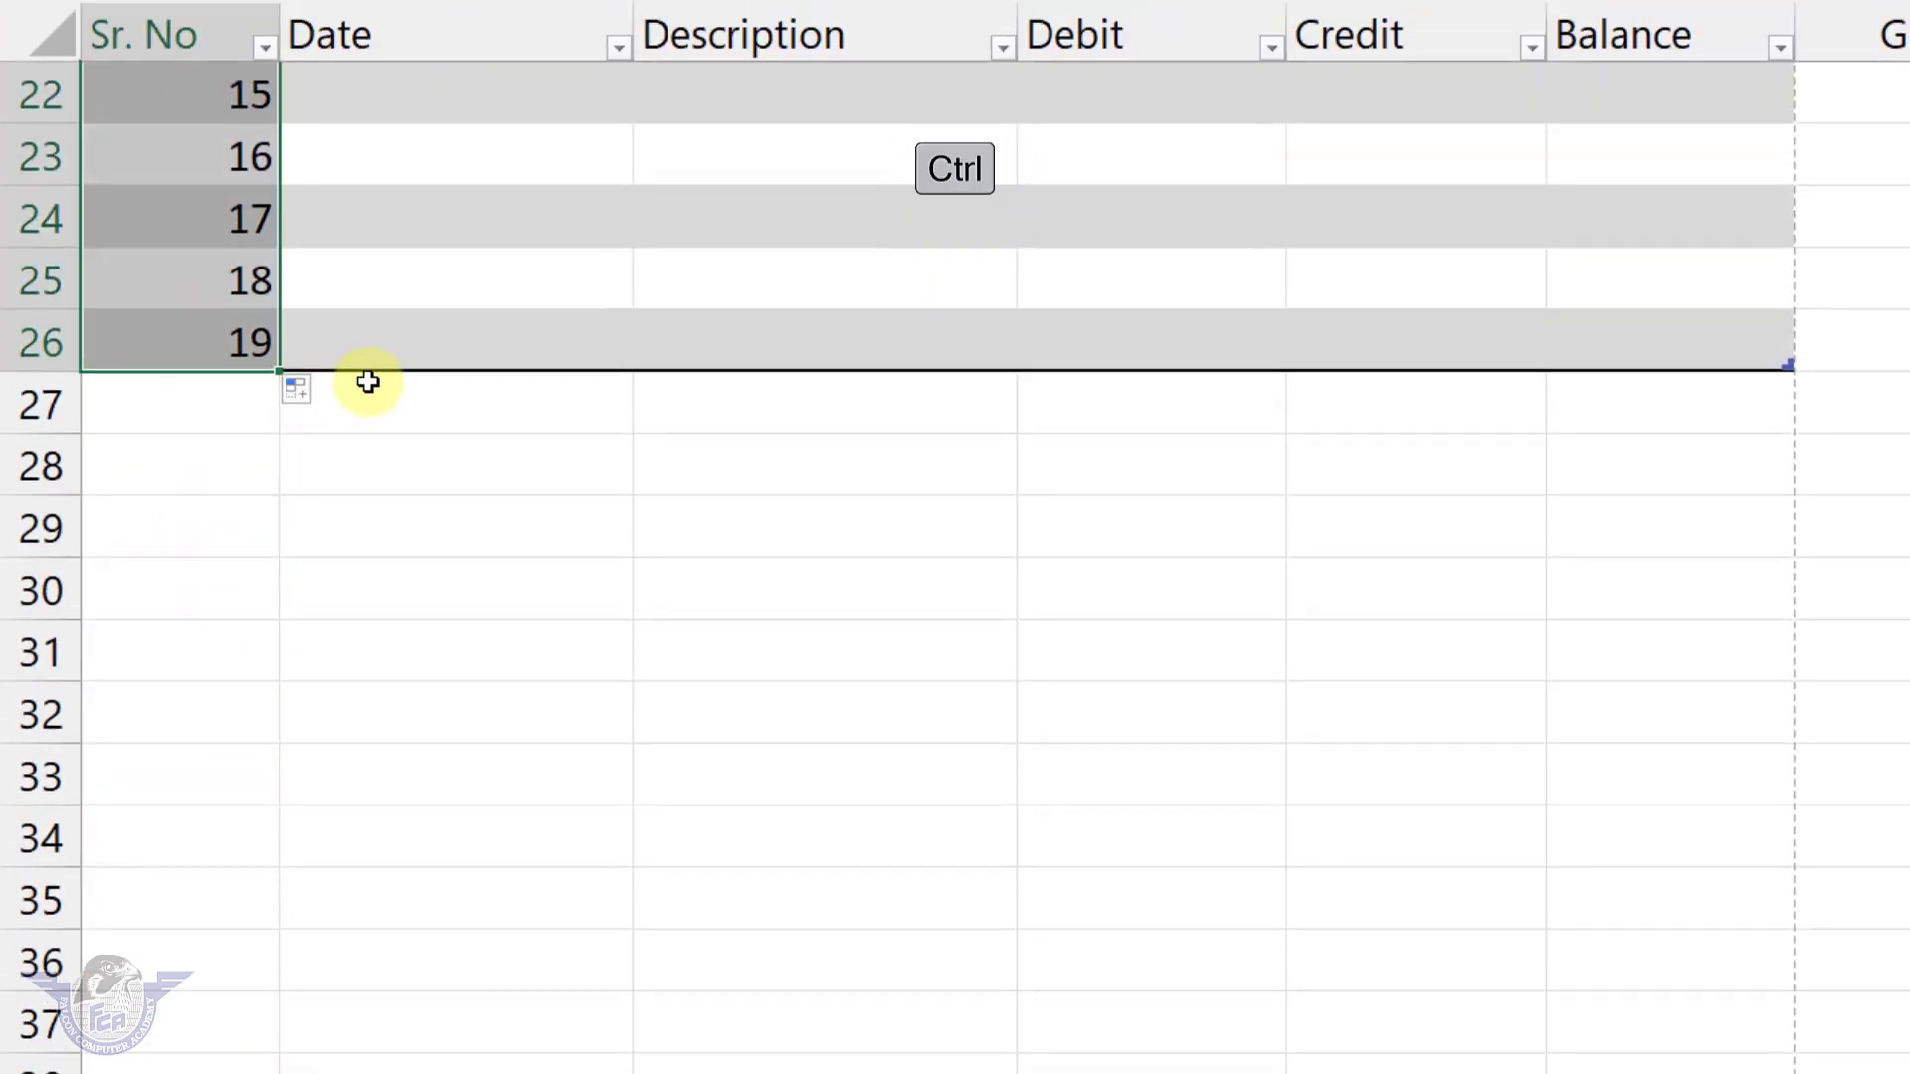
pyautogui.scroll(7, 279, 852)
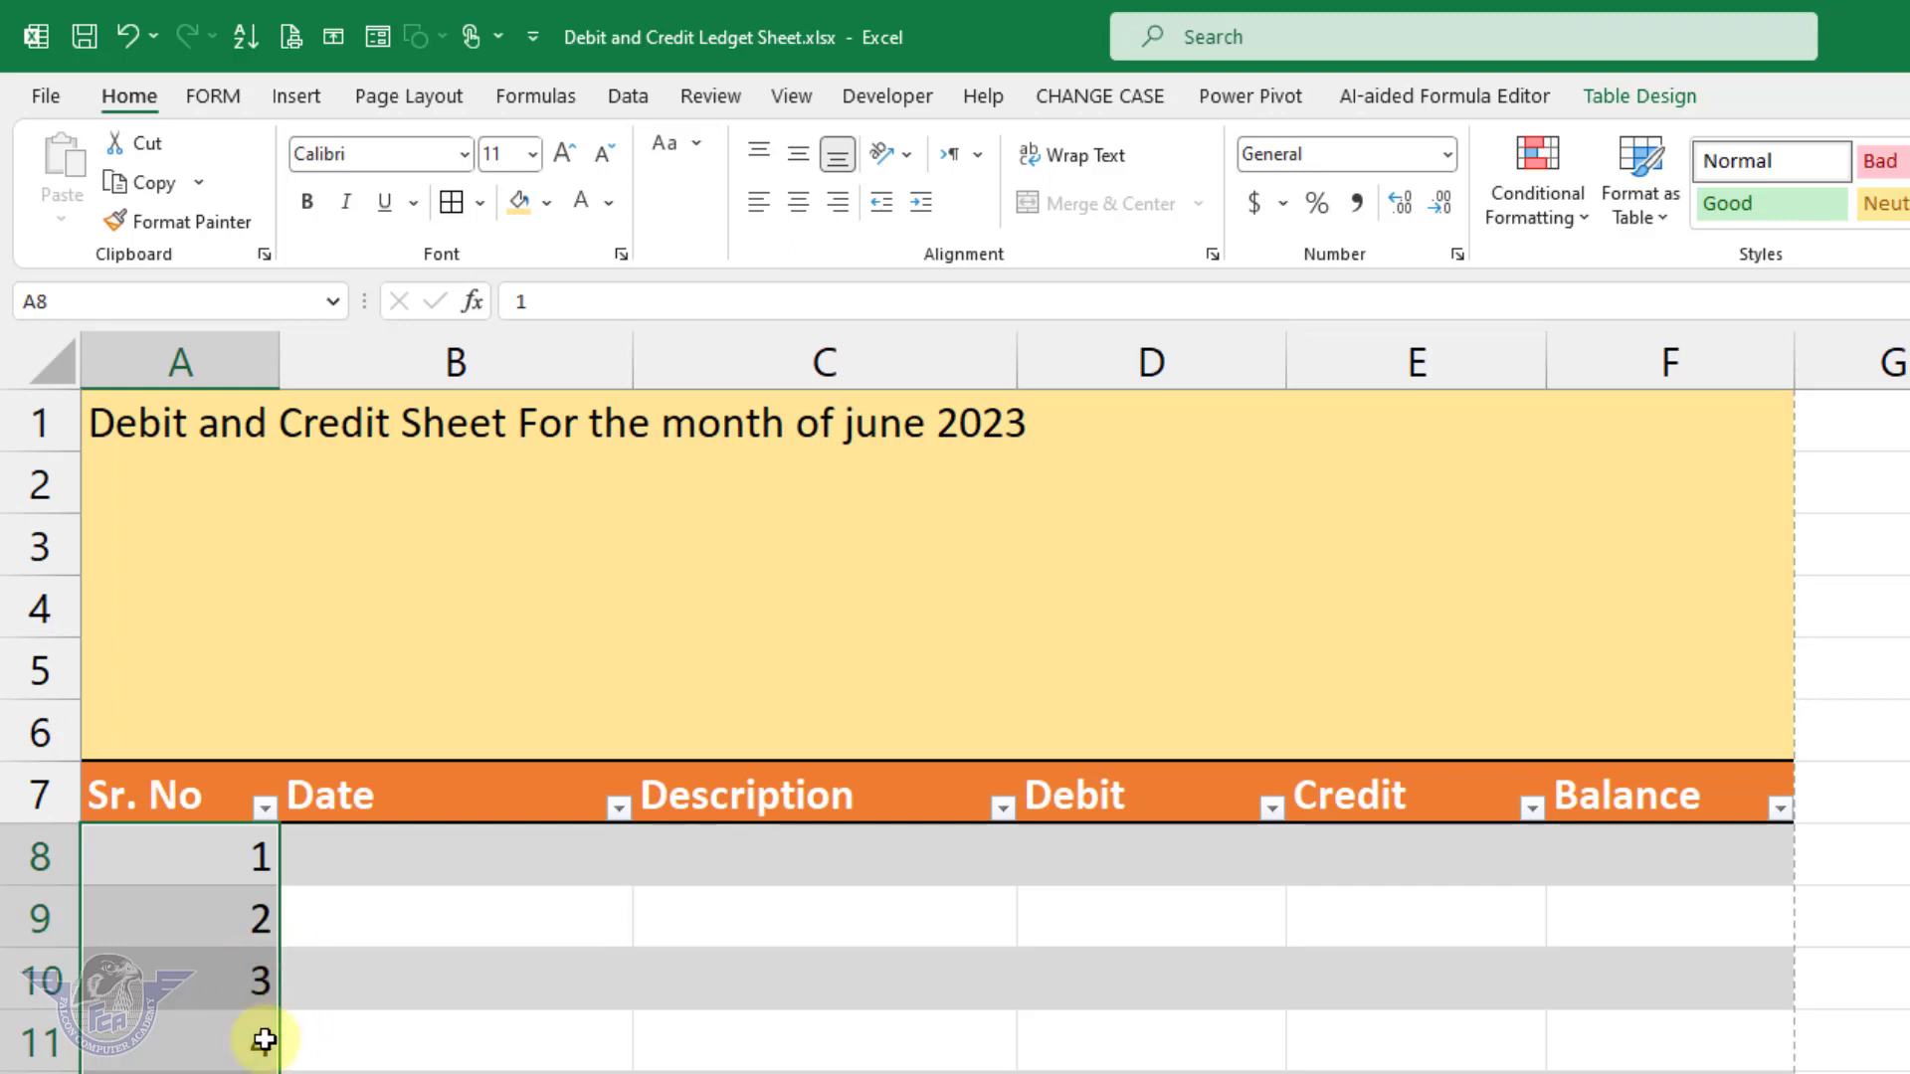
pyautogui.click(418, 856)
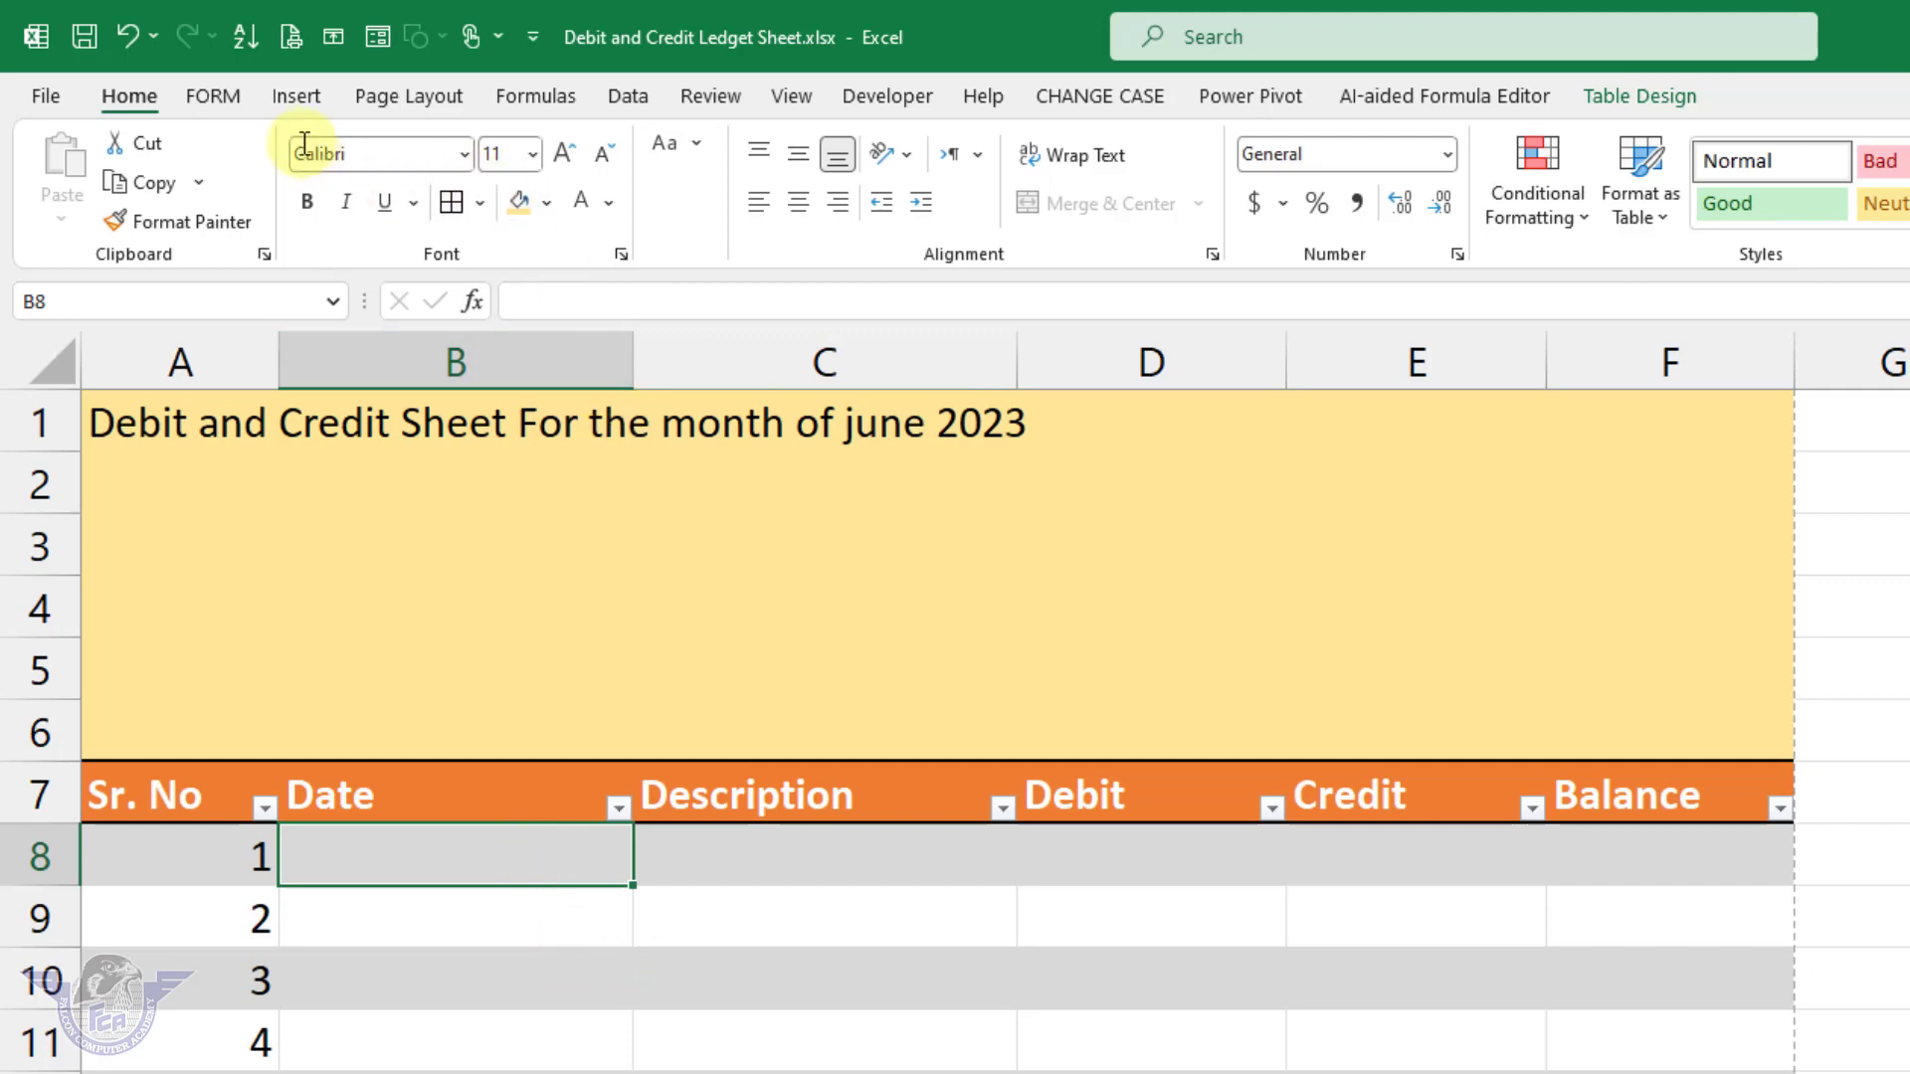
# Step: Insert the Mini Calendar and Date Picker add-in and place it right of the ledger
pyautogui.click(301, 109)
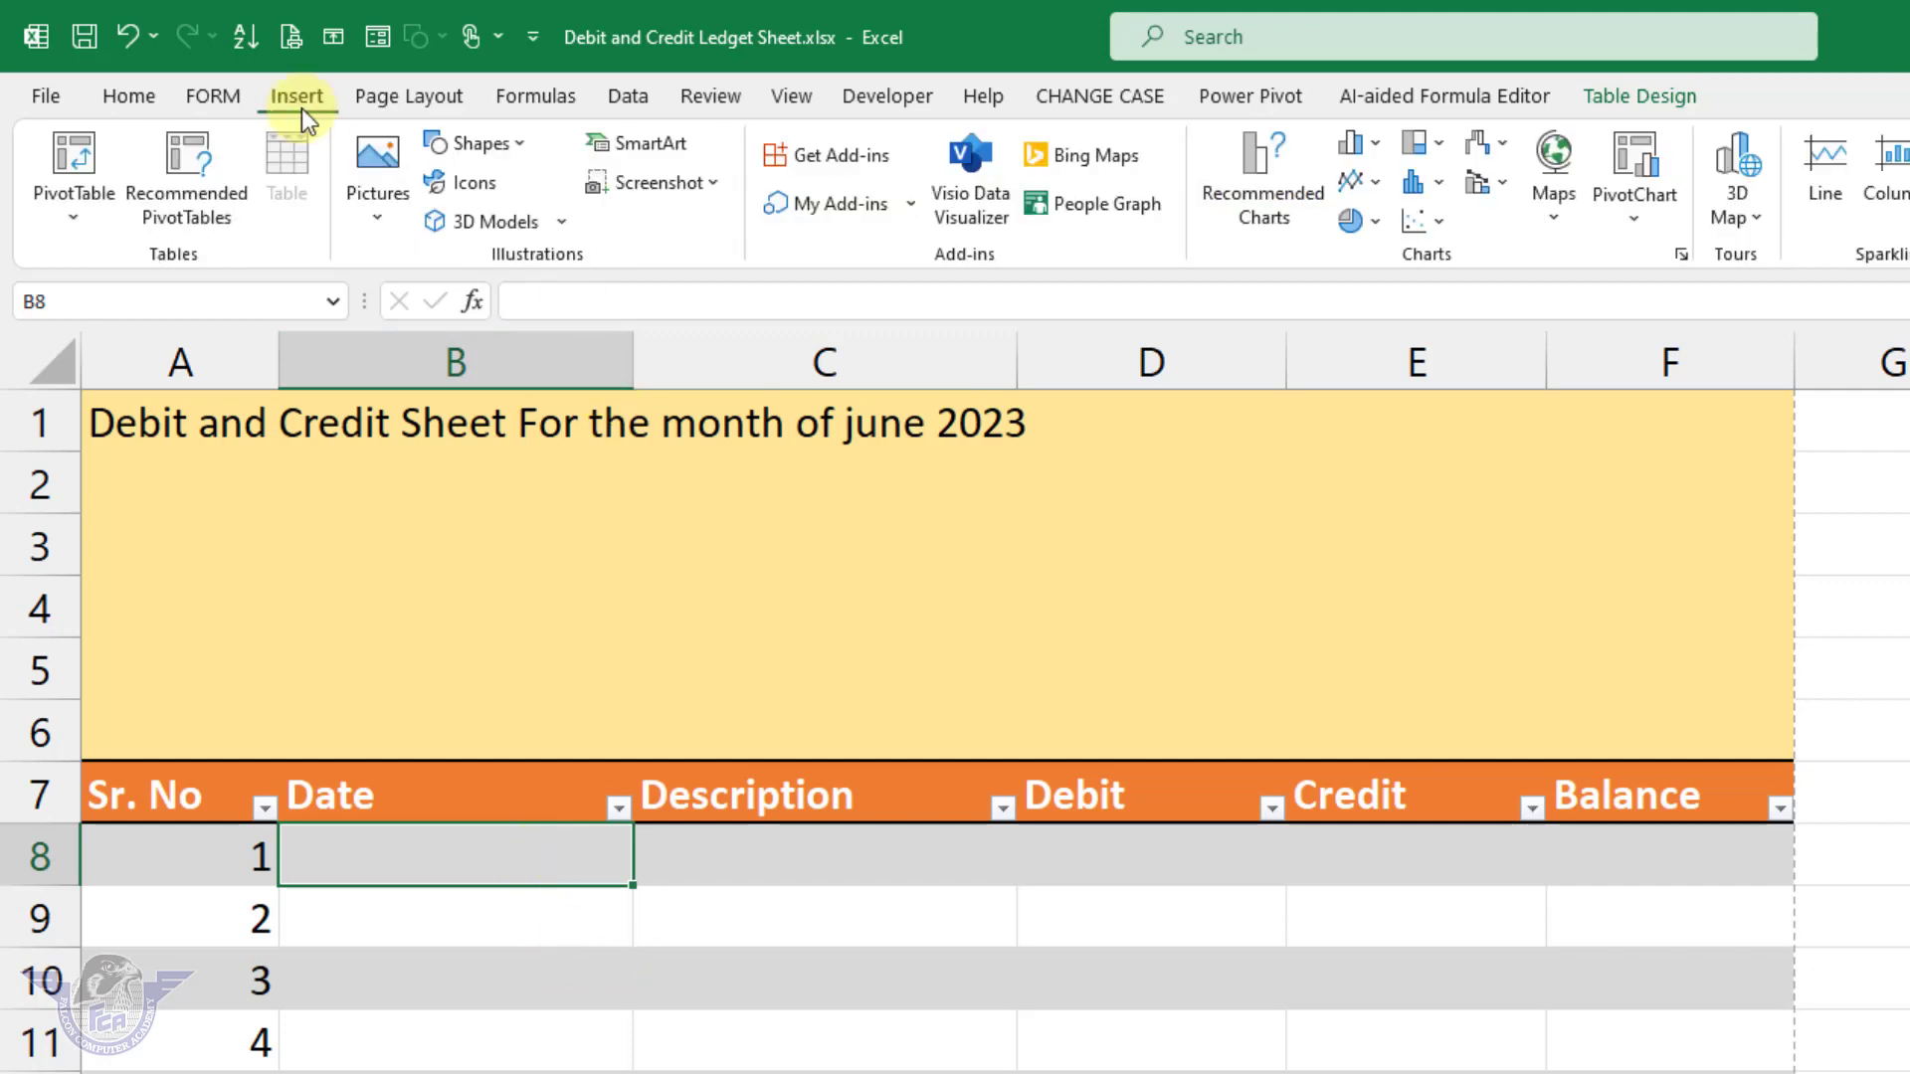
pyautogui.click(859, 161)
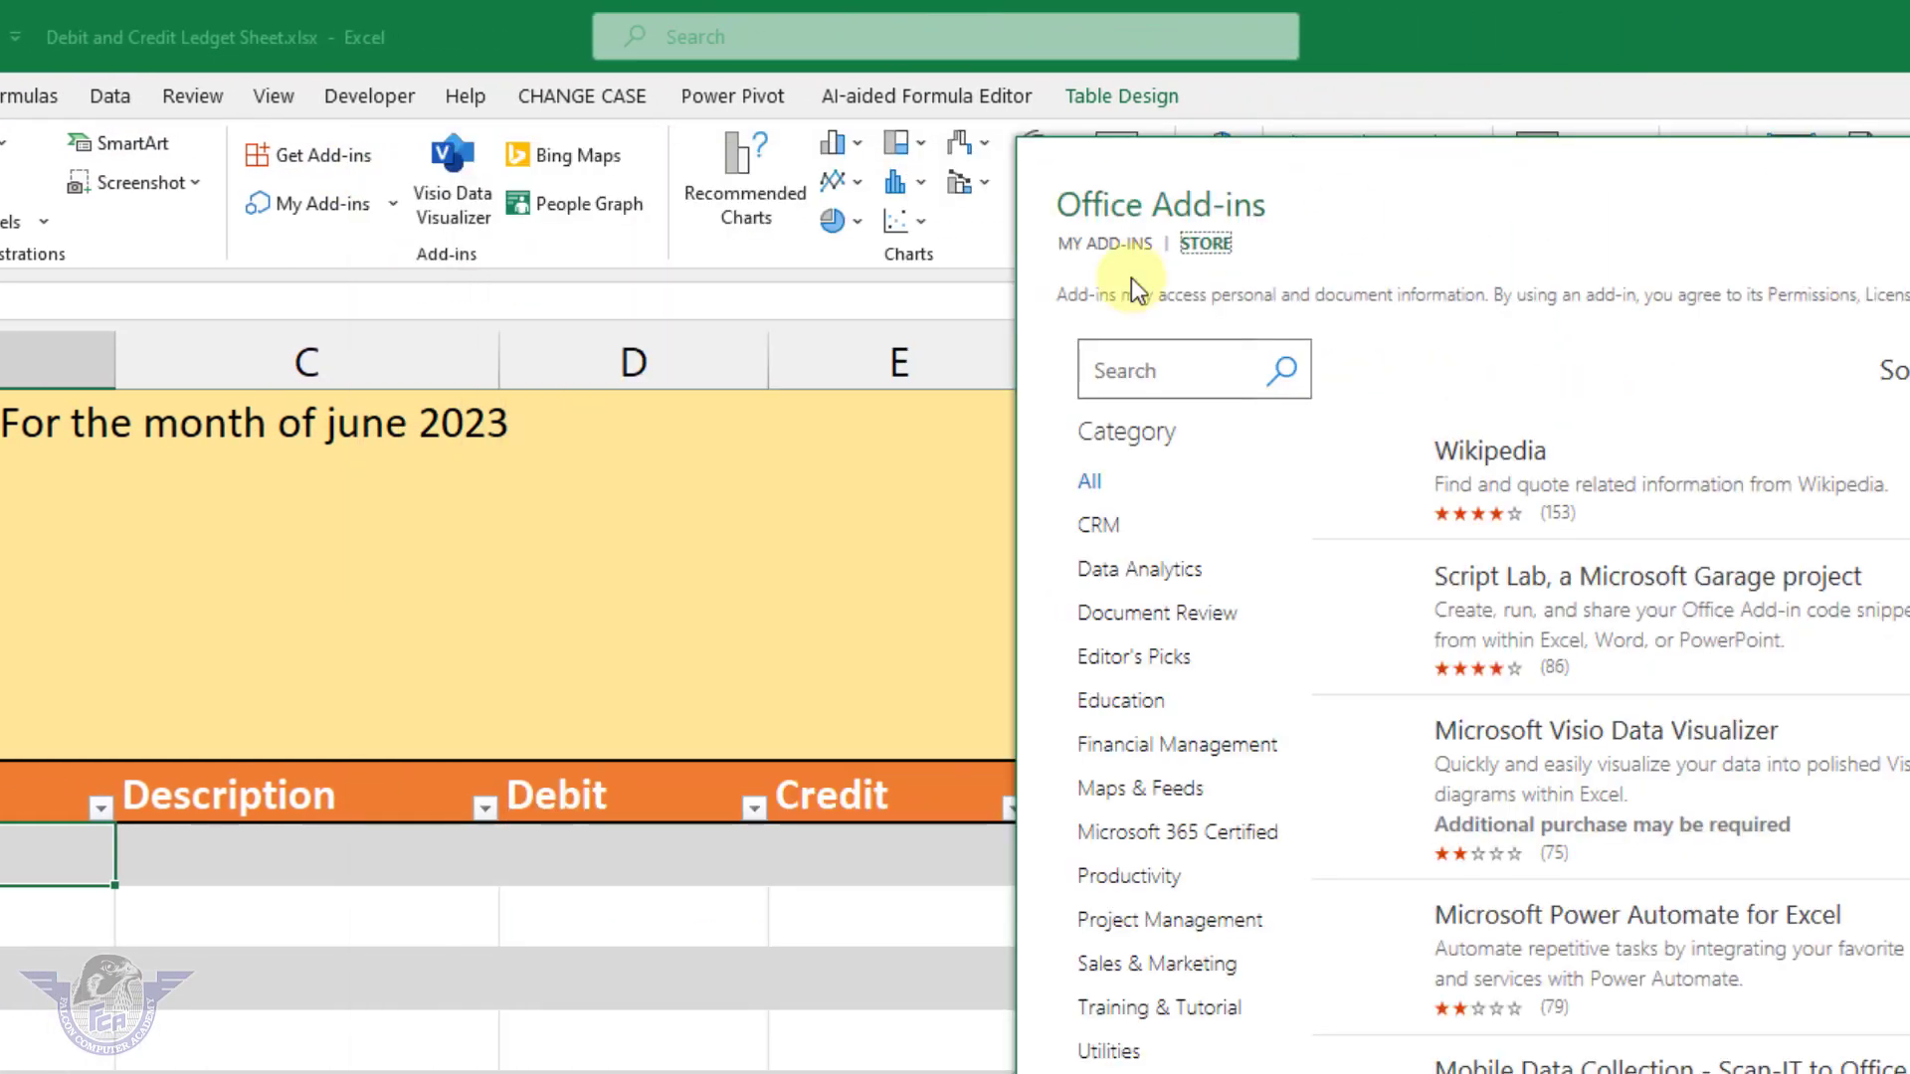
pyautogui.click(826, 368)
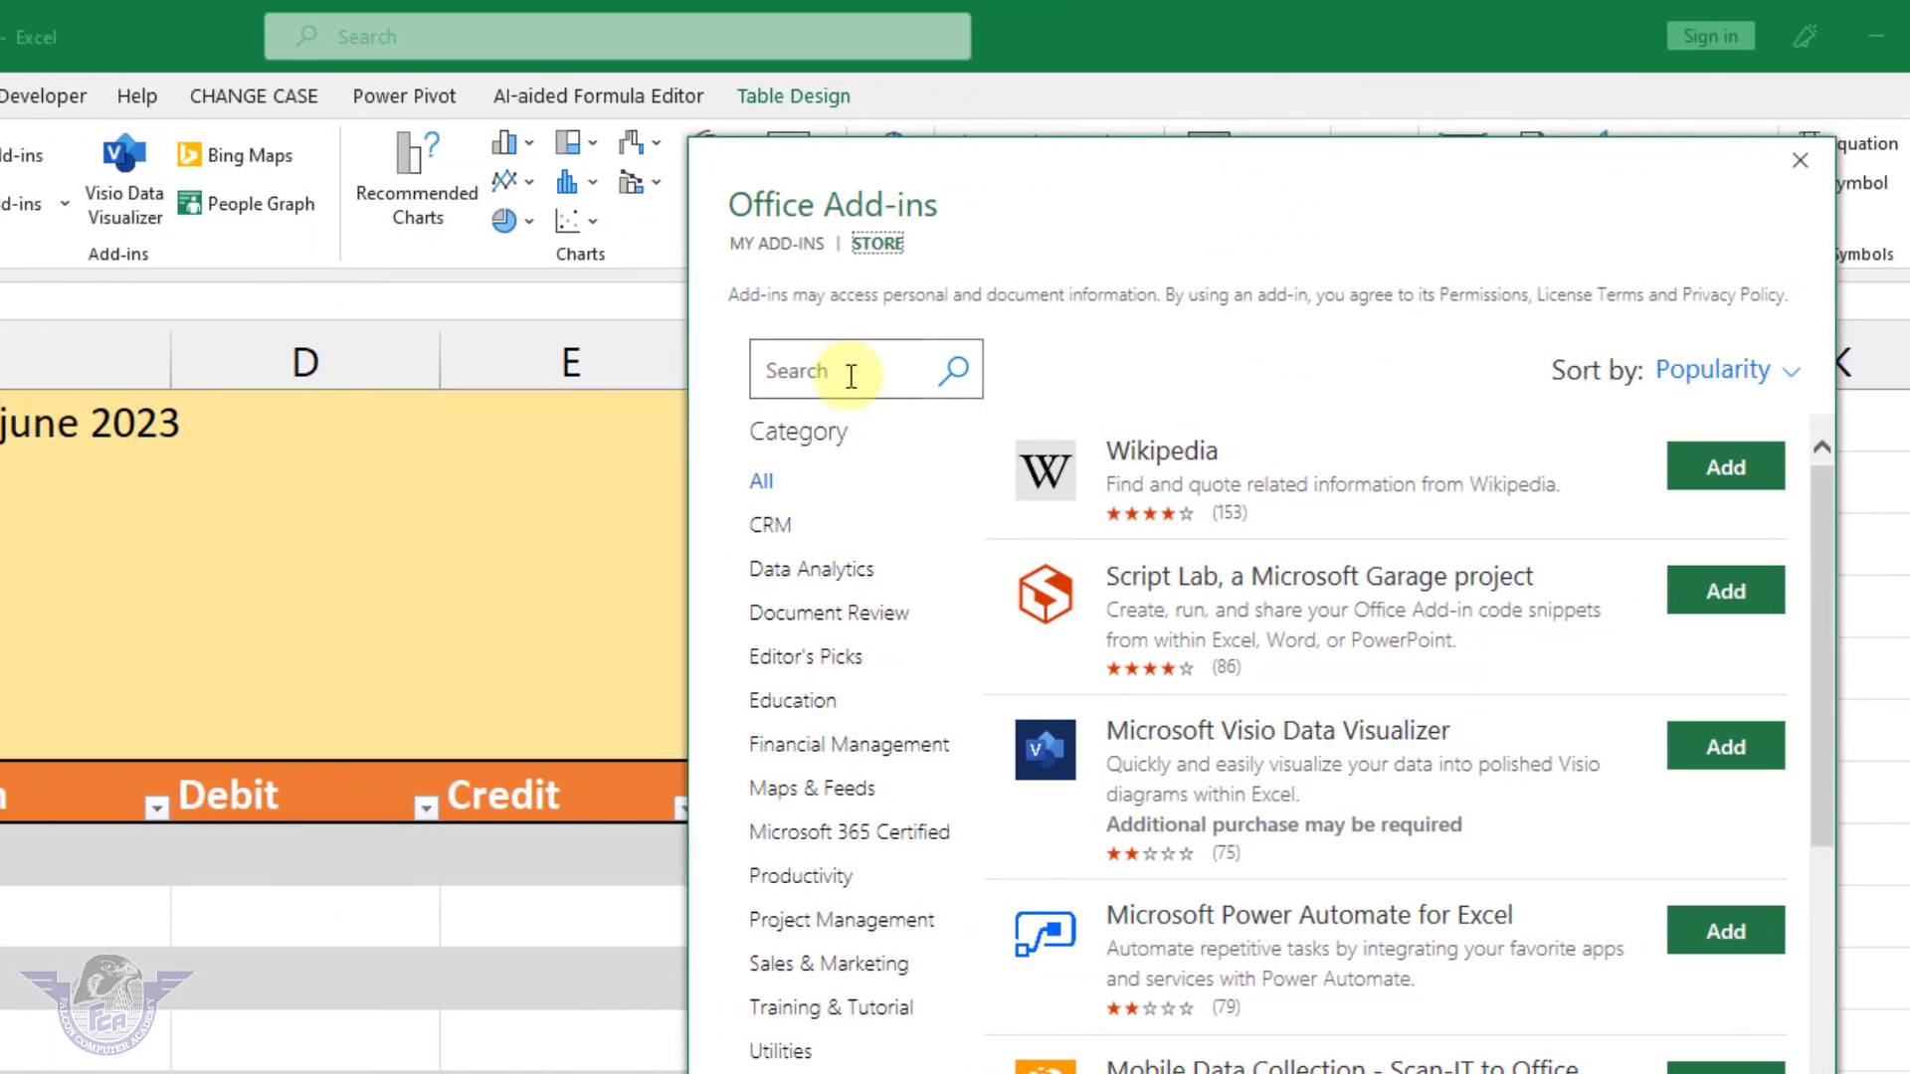
pyautogui.write('mini calendar')
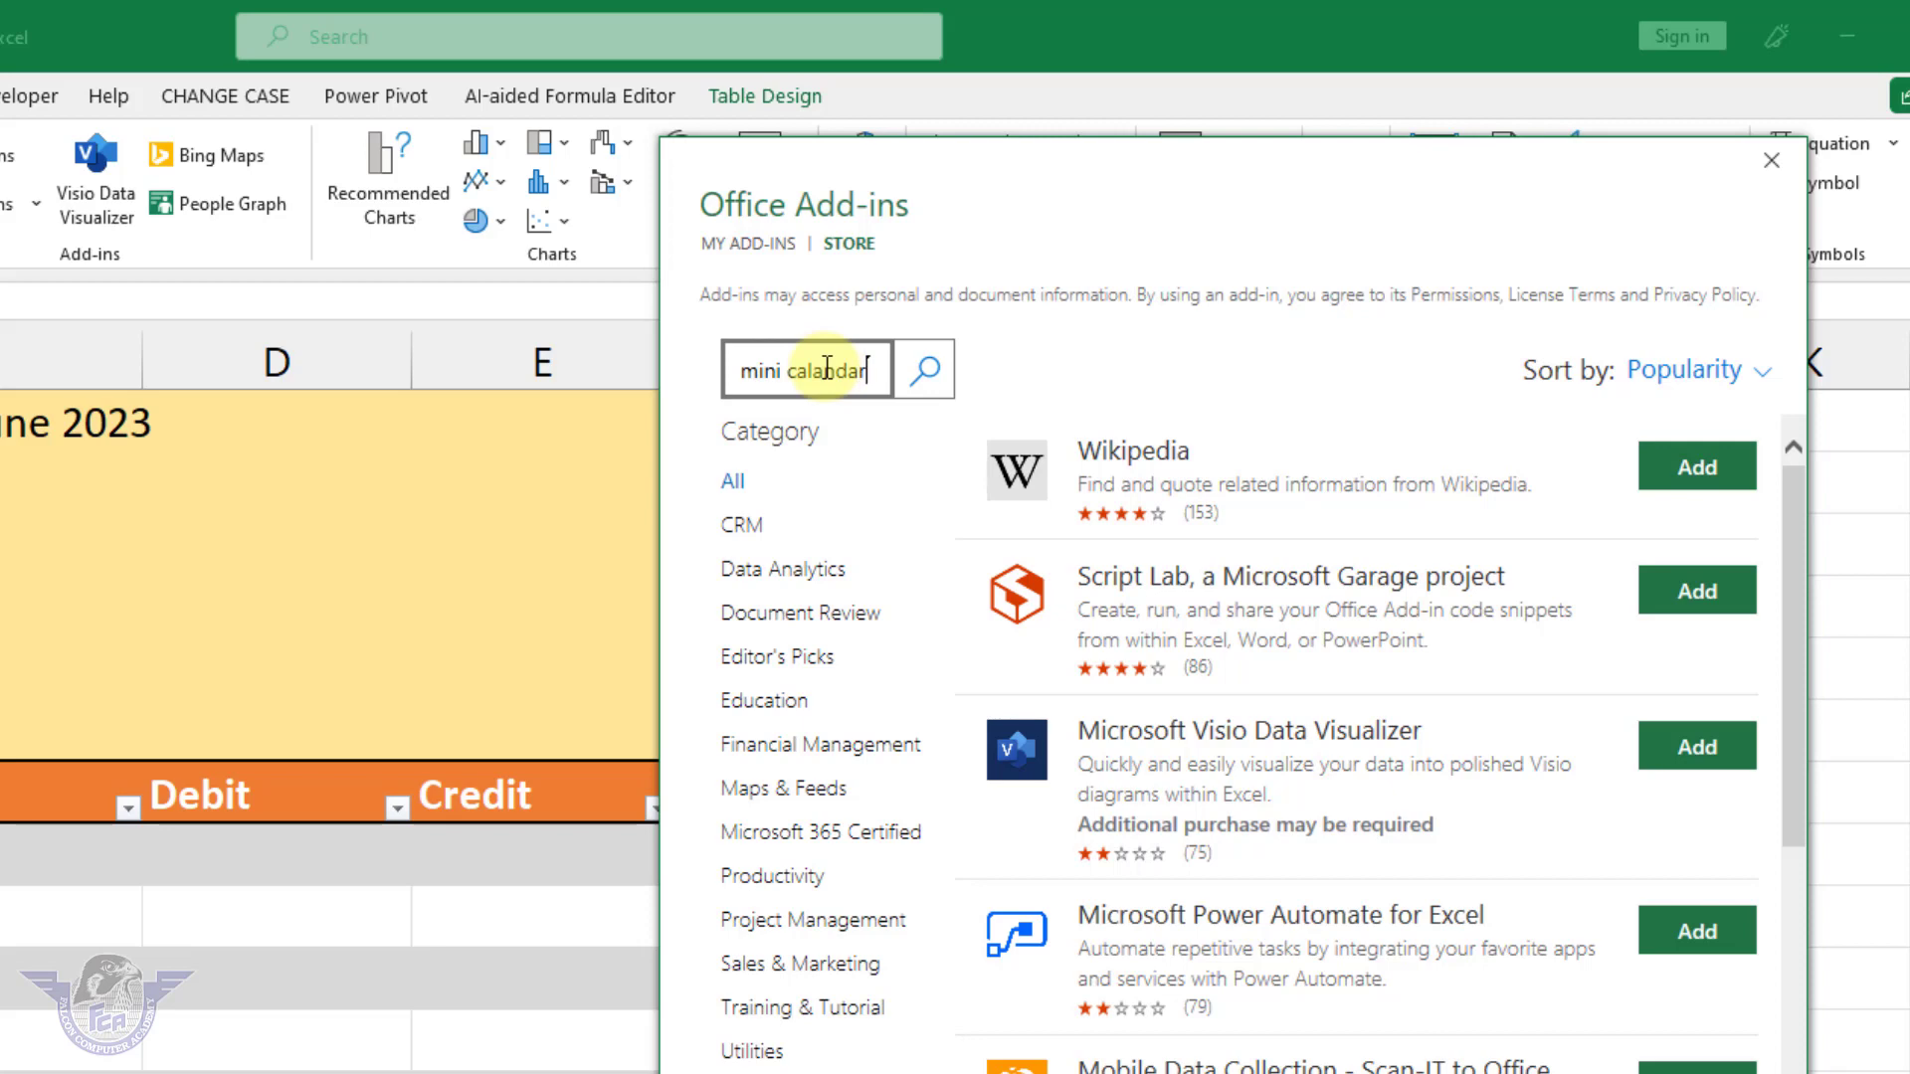
pyautogui.press('Return')
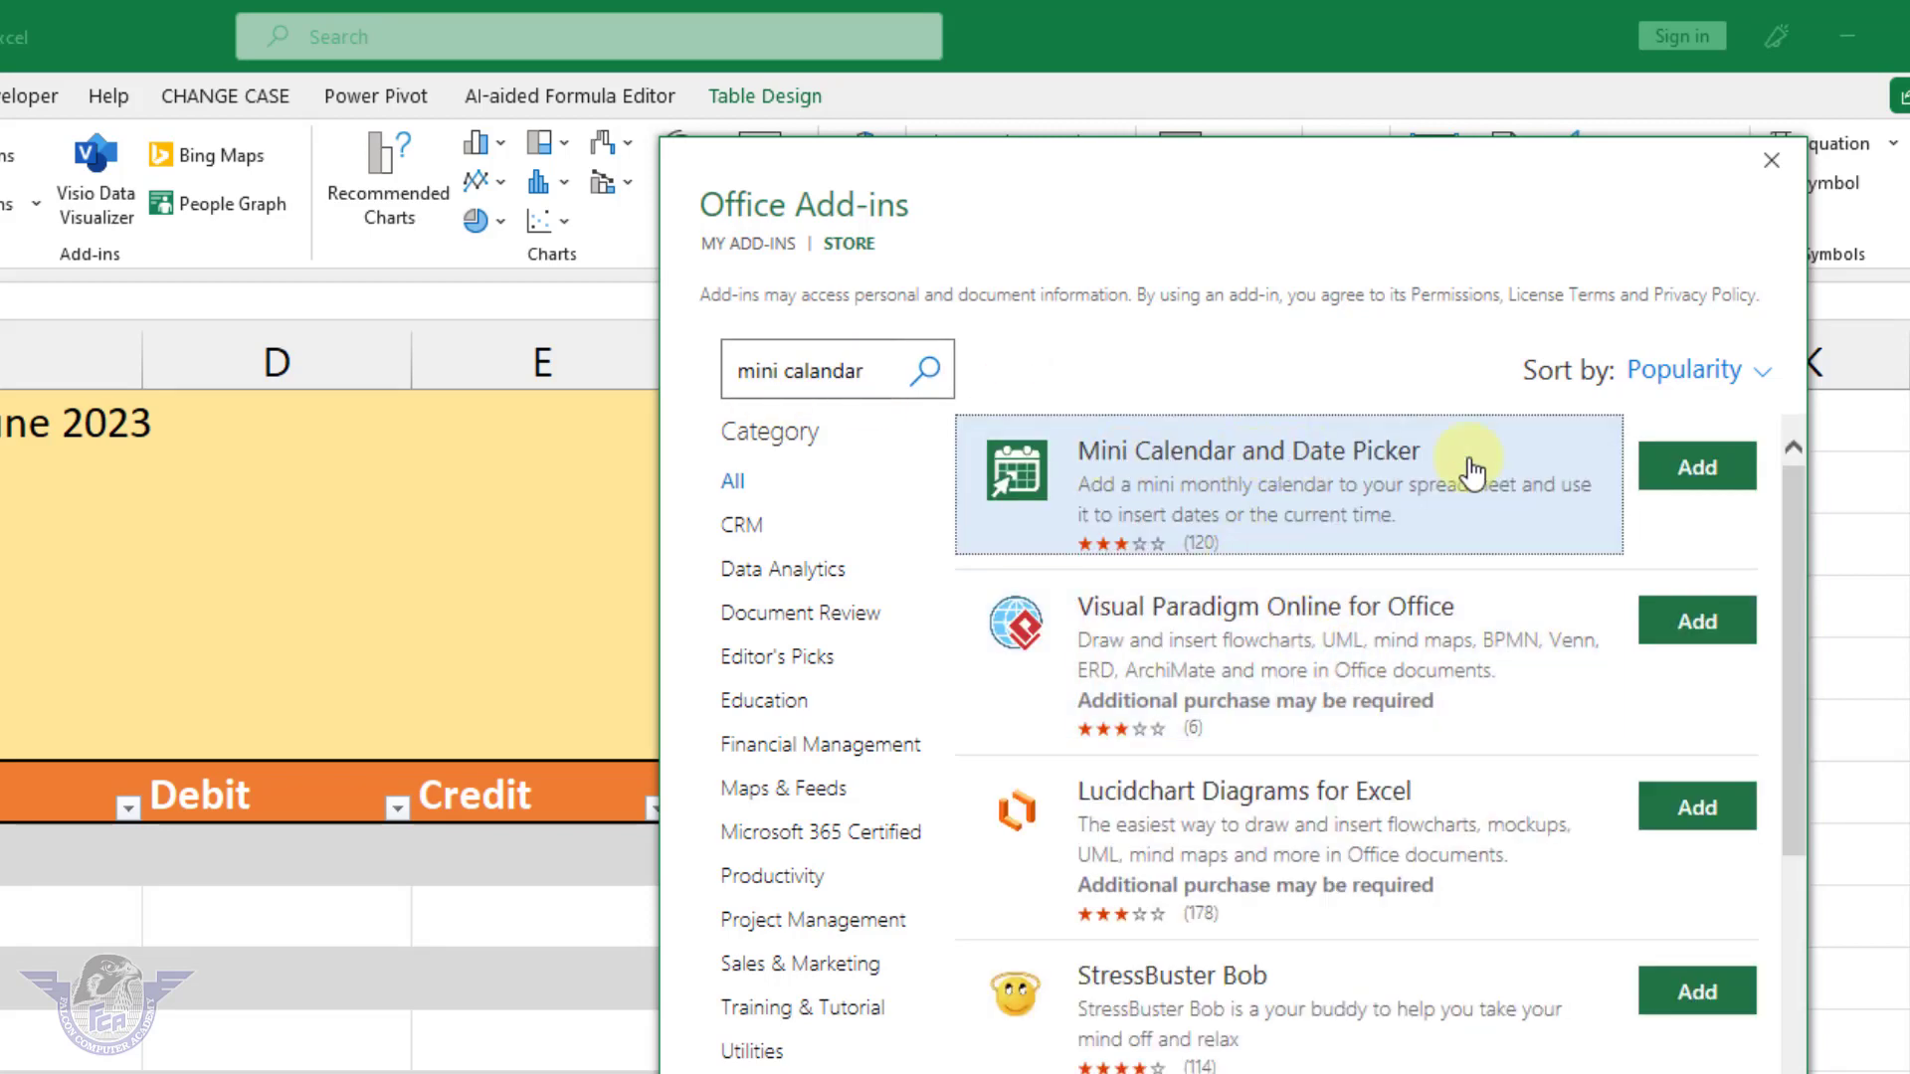
pyautogui.click(1681, 470)
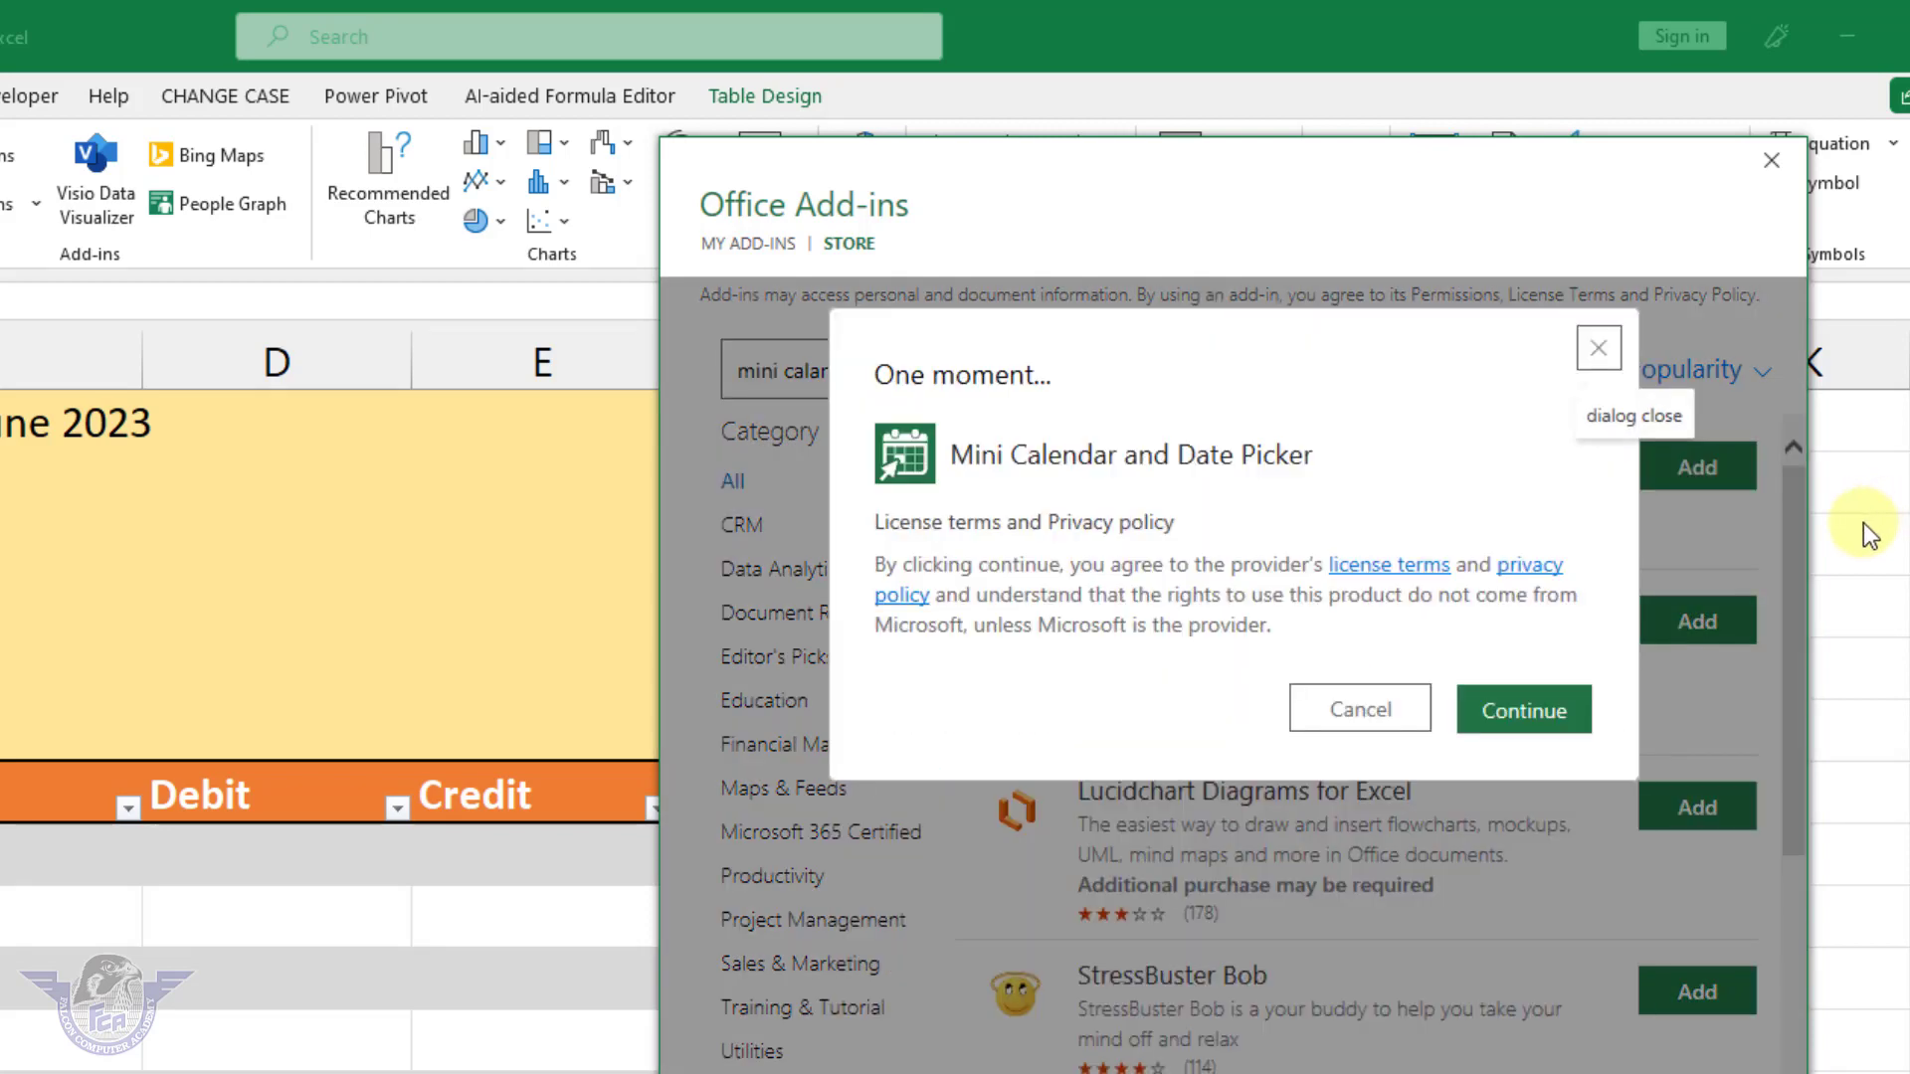
pyautogui.click(1548, 714)
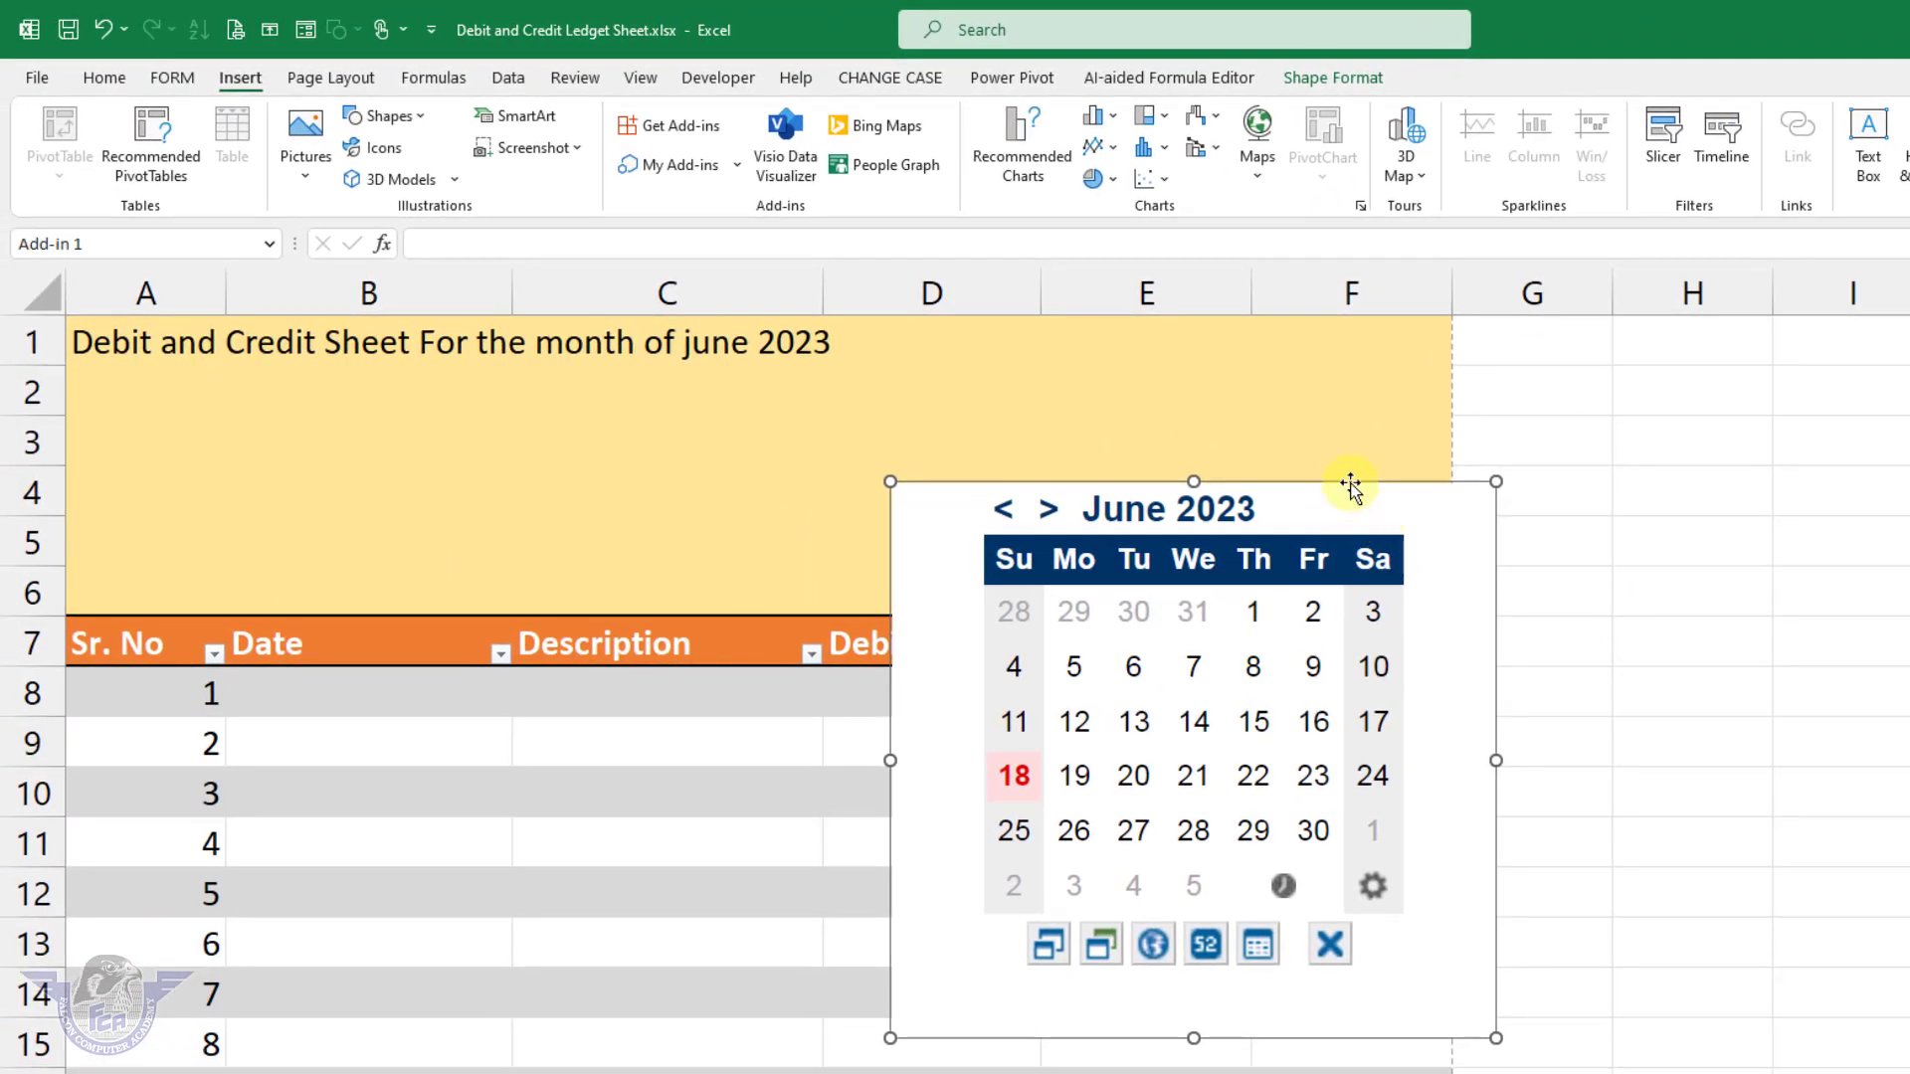
pyautogui.moveTo(1353, 481)
pyautogui.mouseDown()
pyautogui.moveTo(1833, 478)
pyautogui.moveTo(1905, 453)
pyautogui.moveTo(1702, 444)
pyautogui.mouseUp()
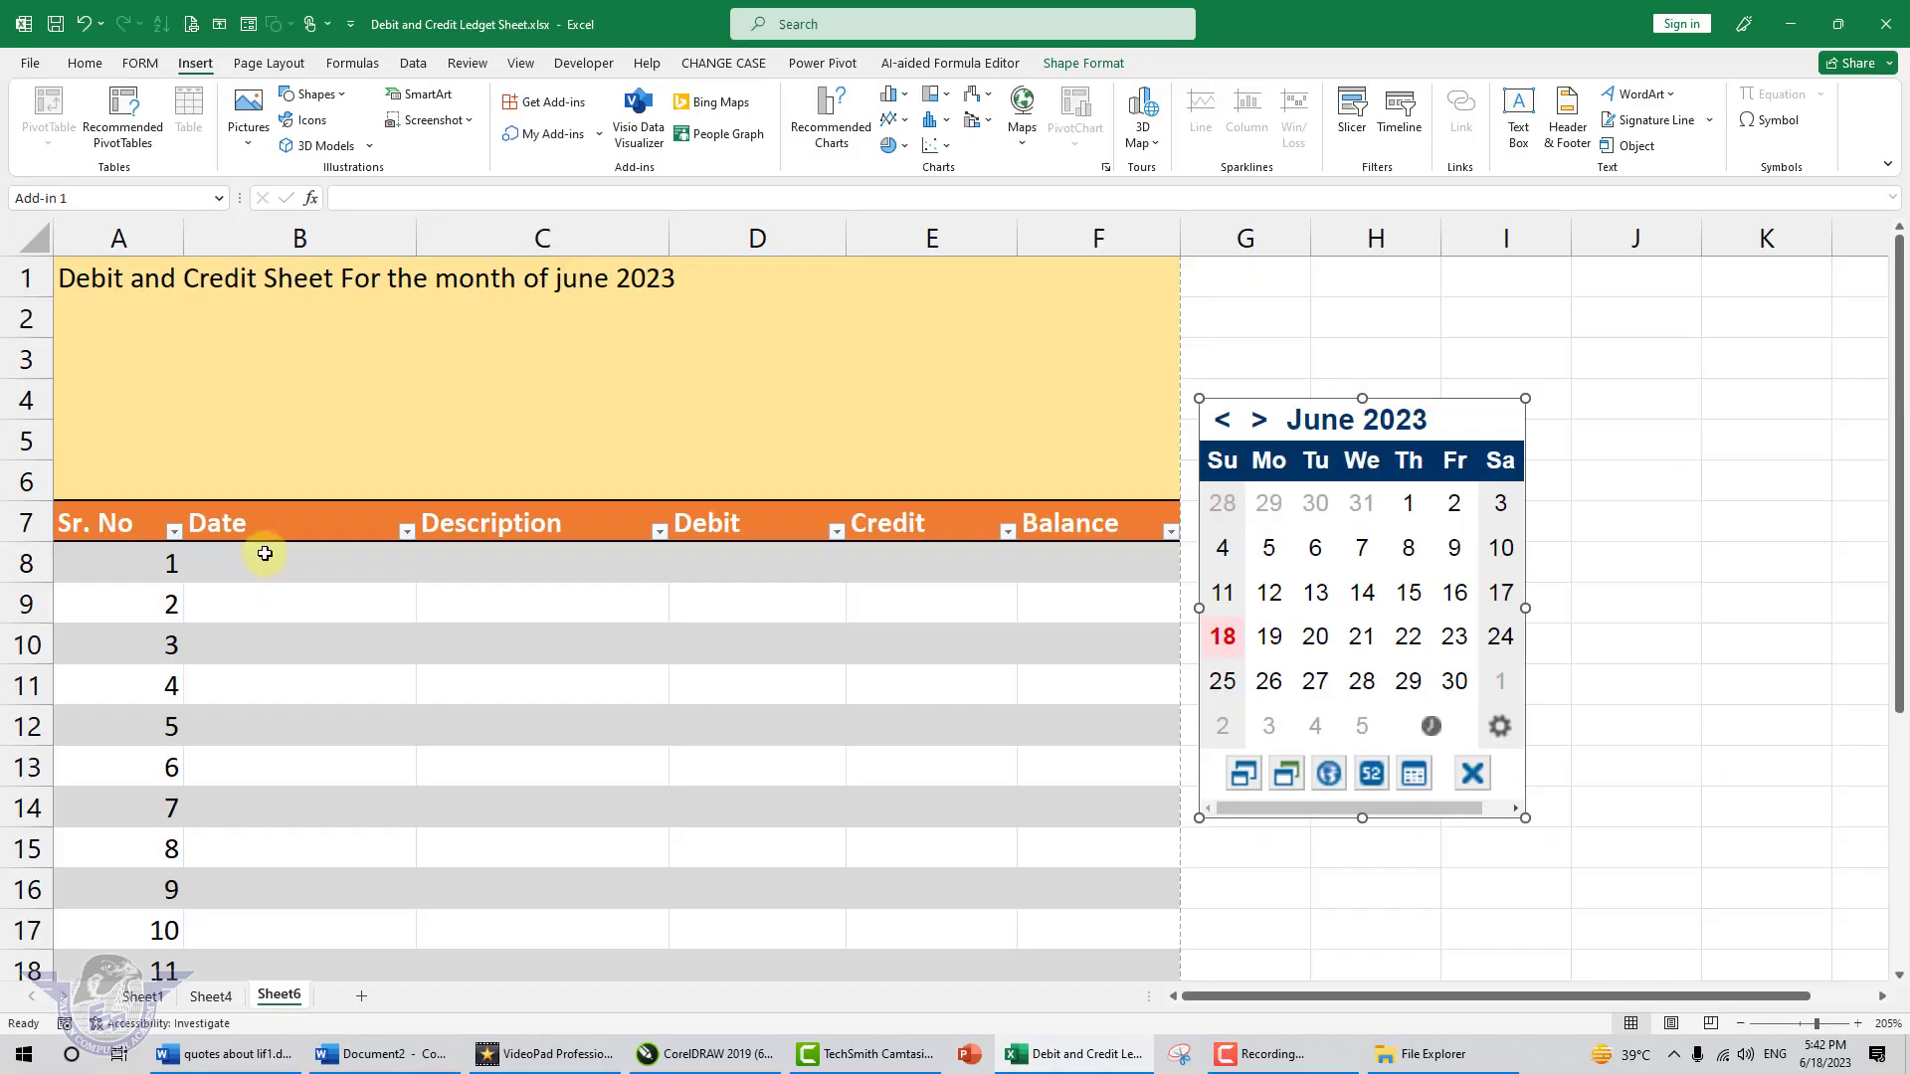
# Step: Fill row 8 with the calendar date 6/1/2023, description Income and a 45000 debit
pyautogui.click(294, 617)
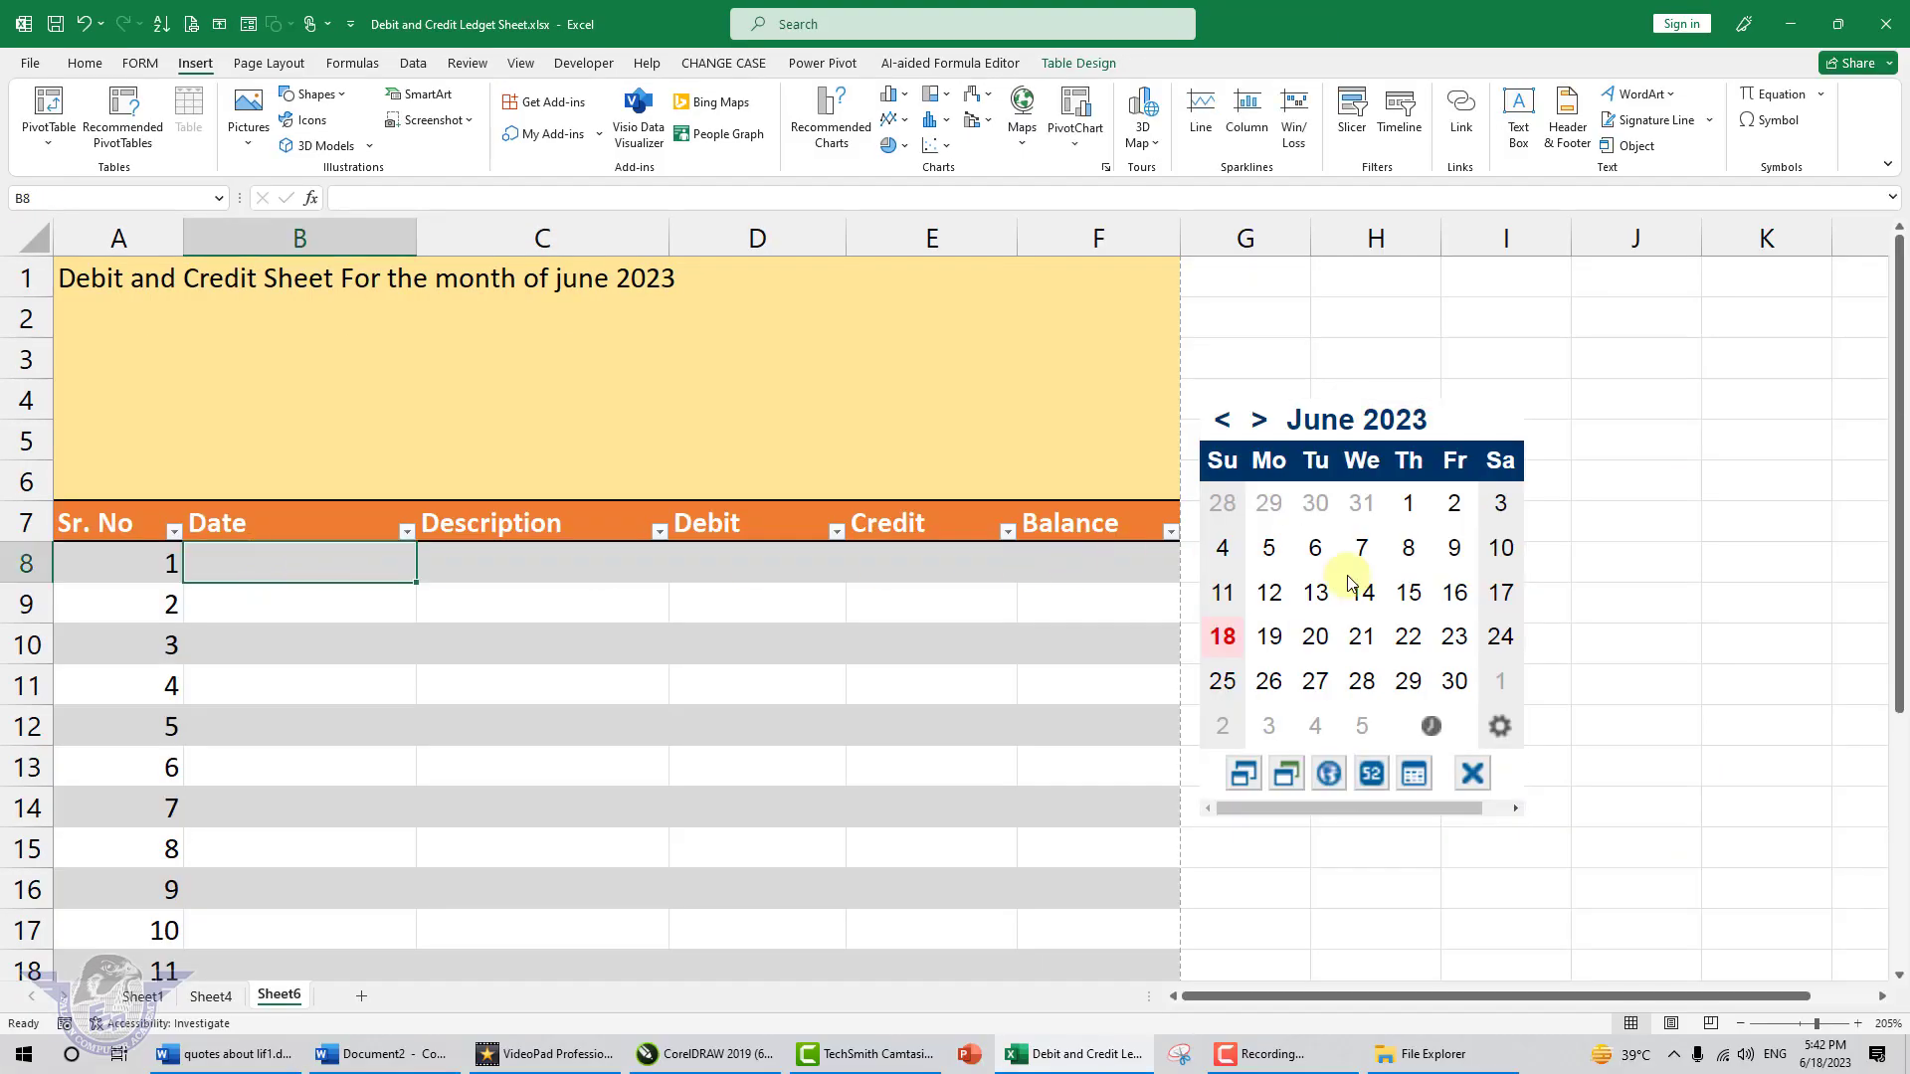
pyautogui.click(1413, 507)
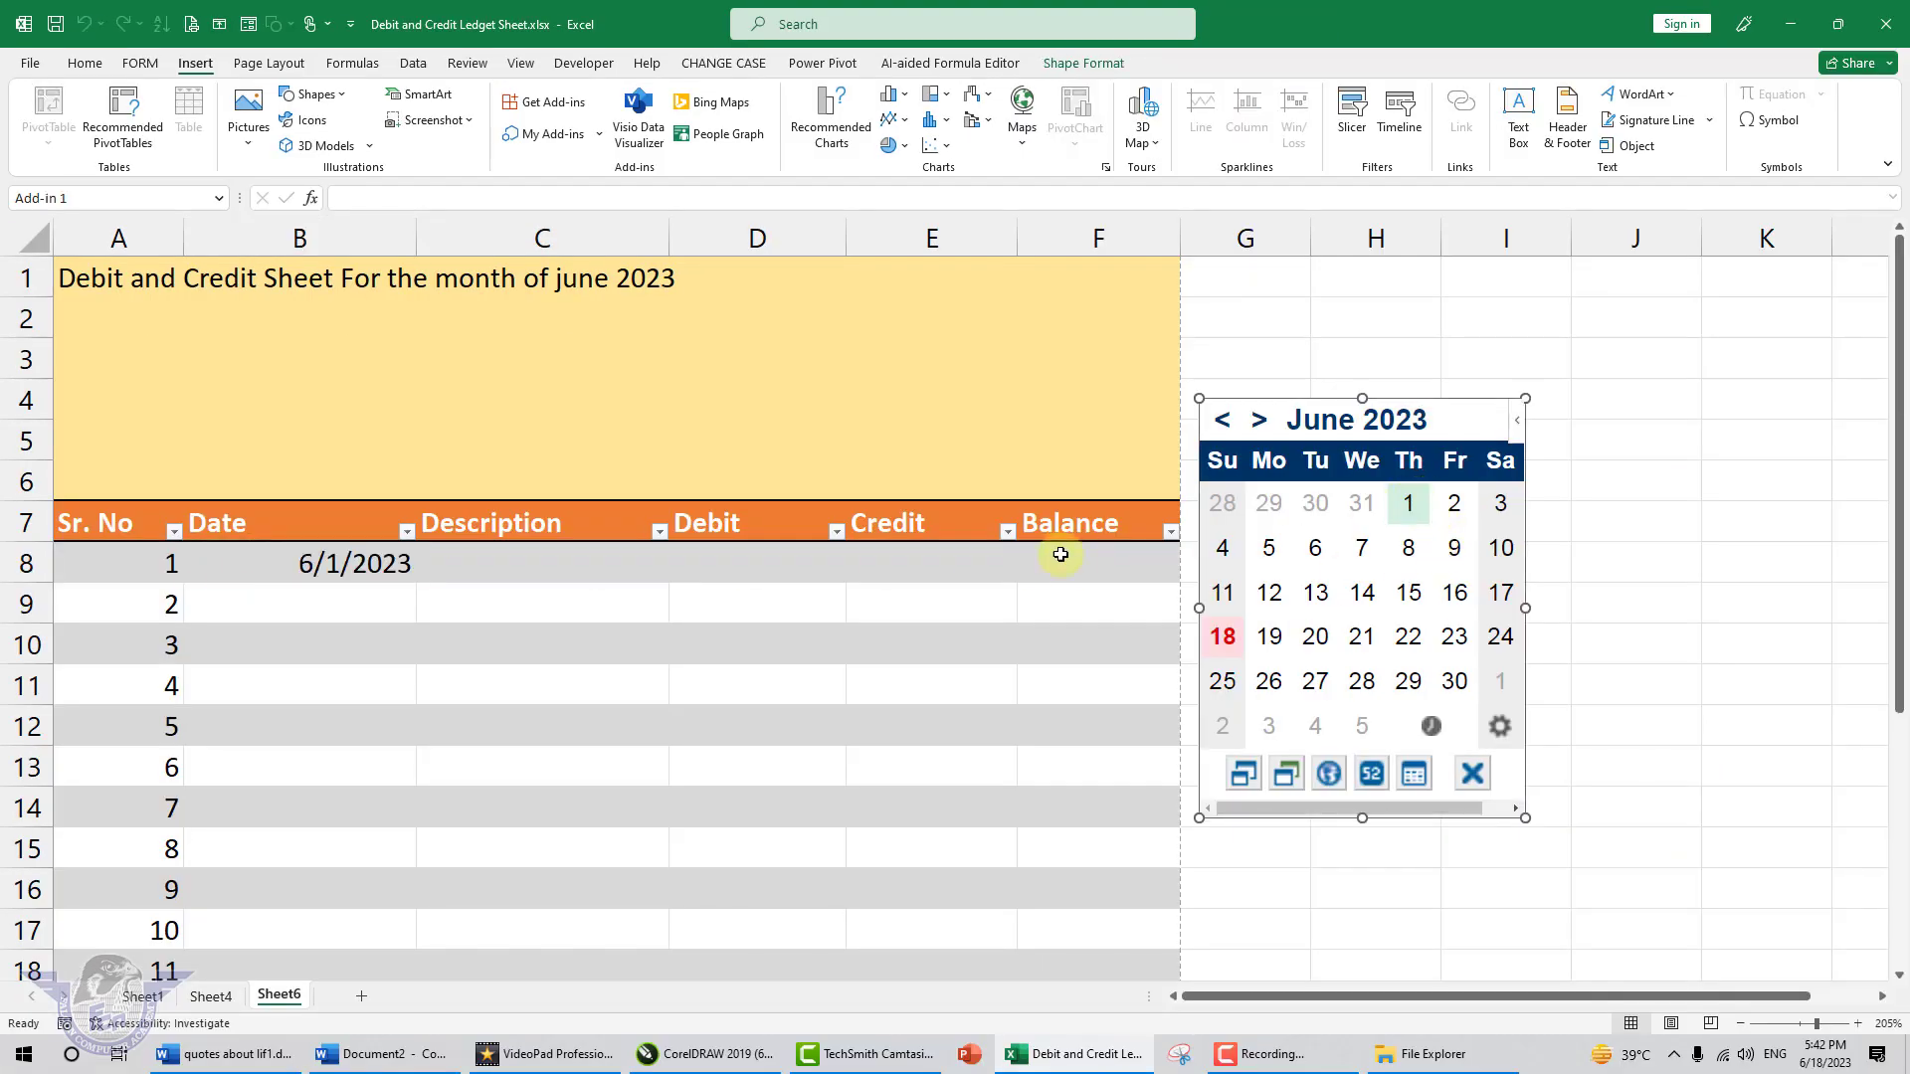
pyautogui.click(526, 563)
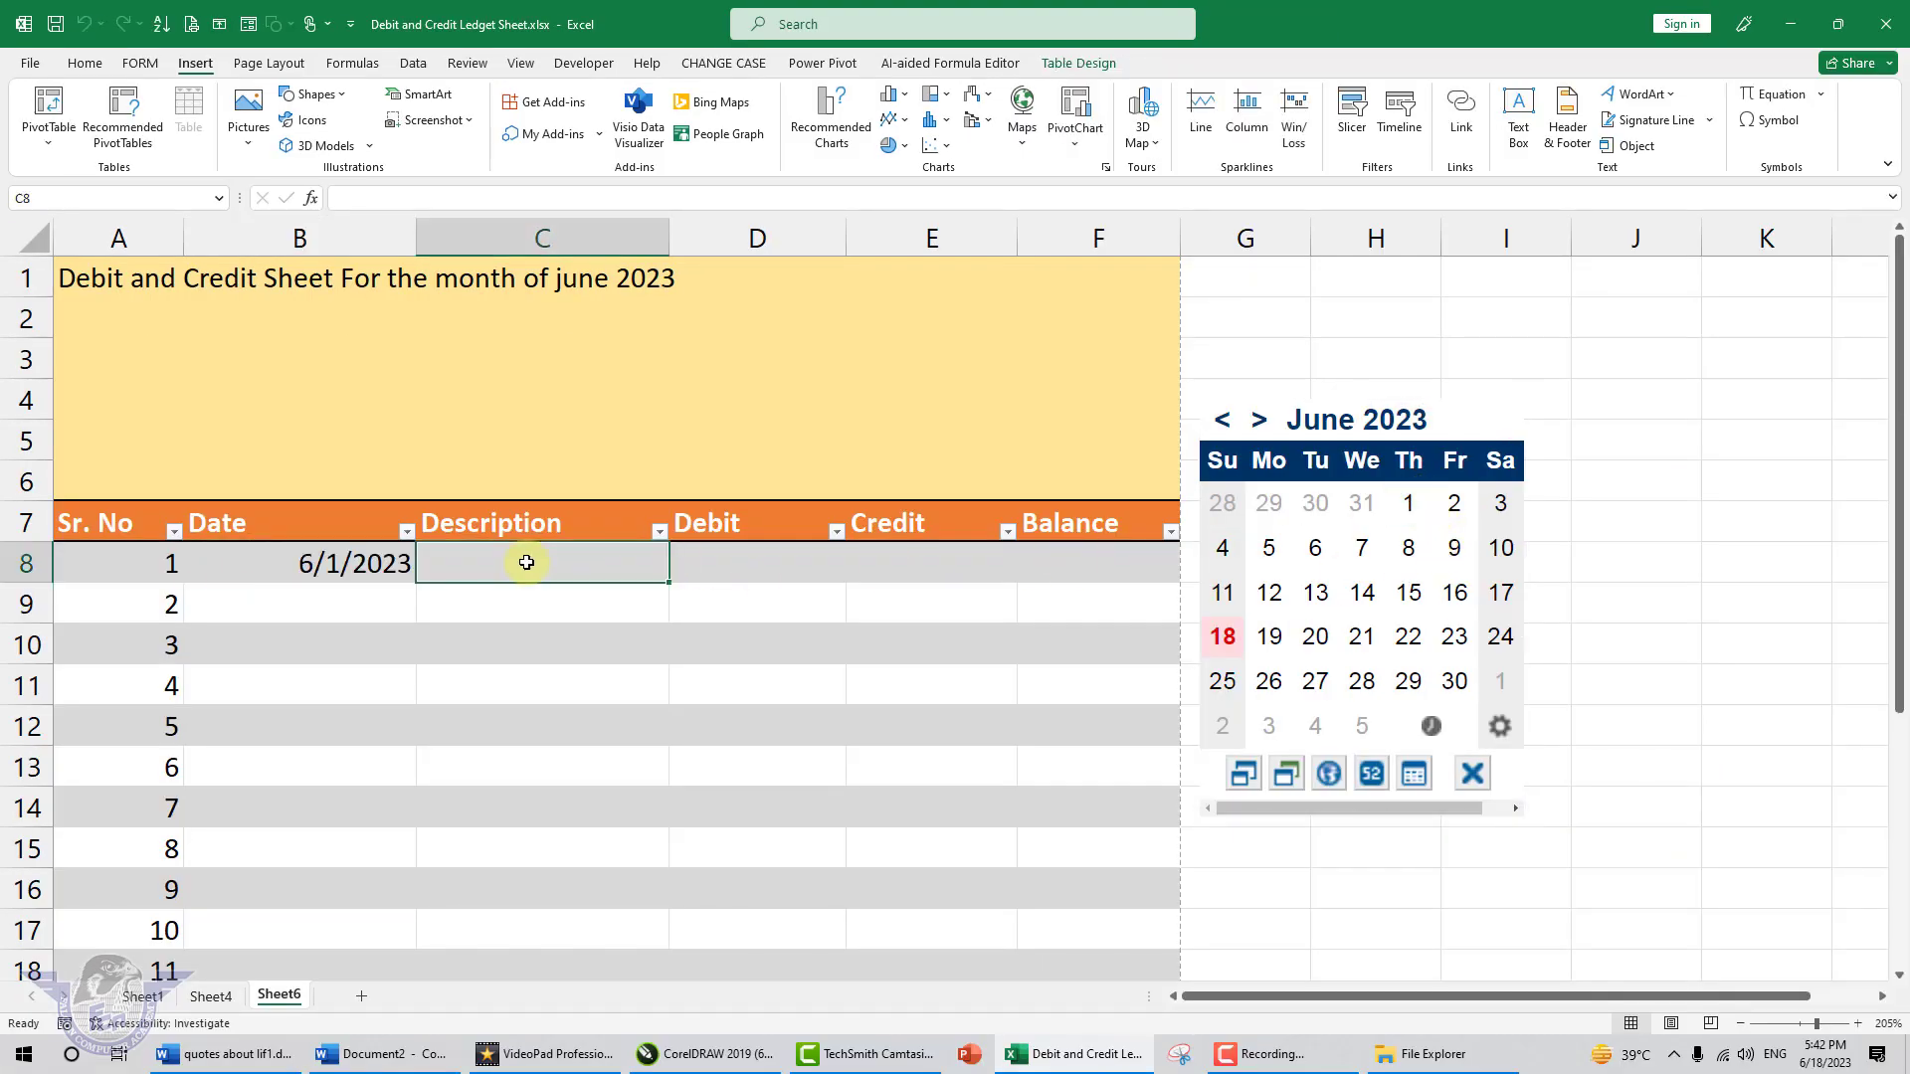
pyautogui.write('Income')
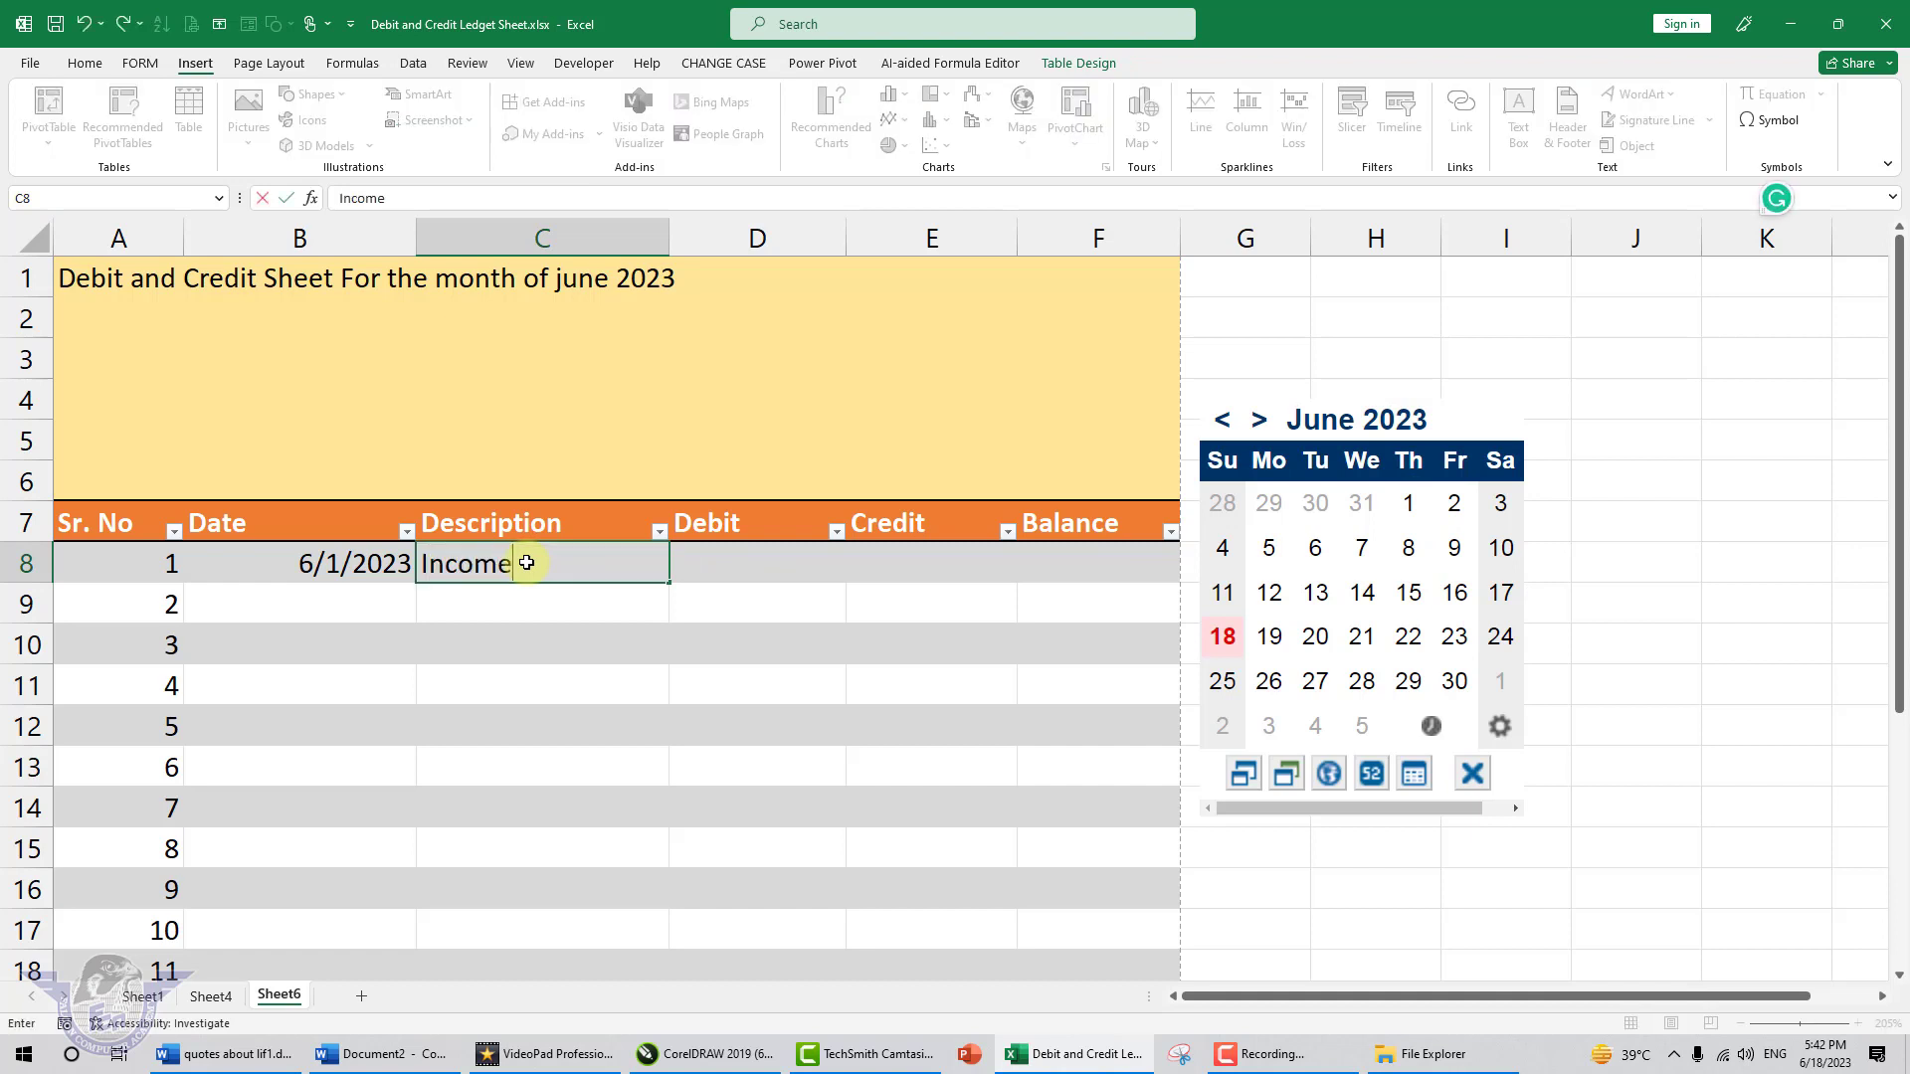
pyautogui.press('Tab')
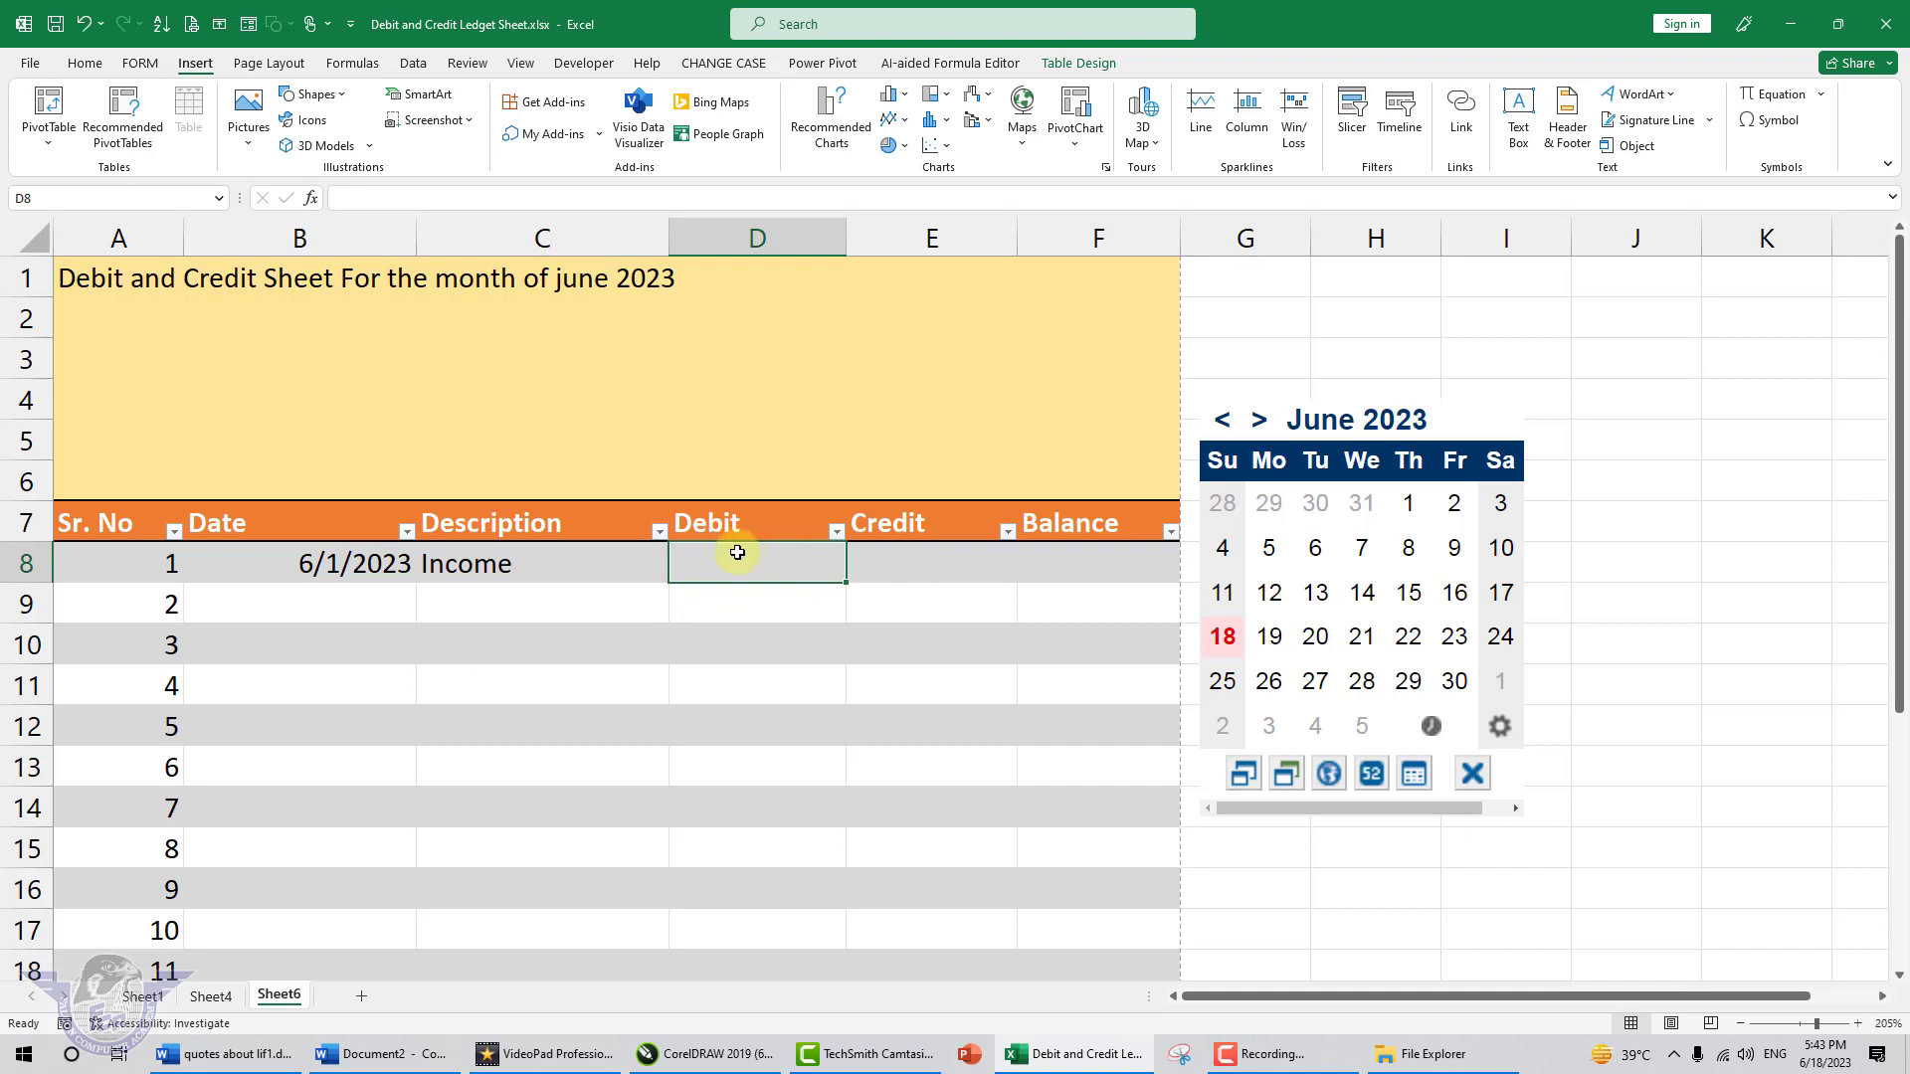
pyautogui.write('45000')
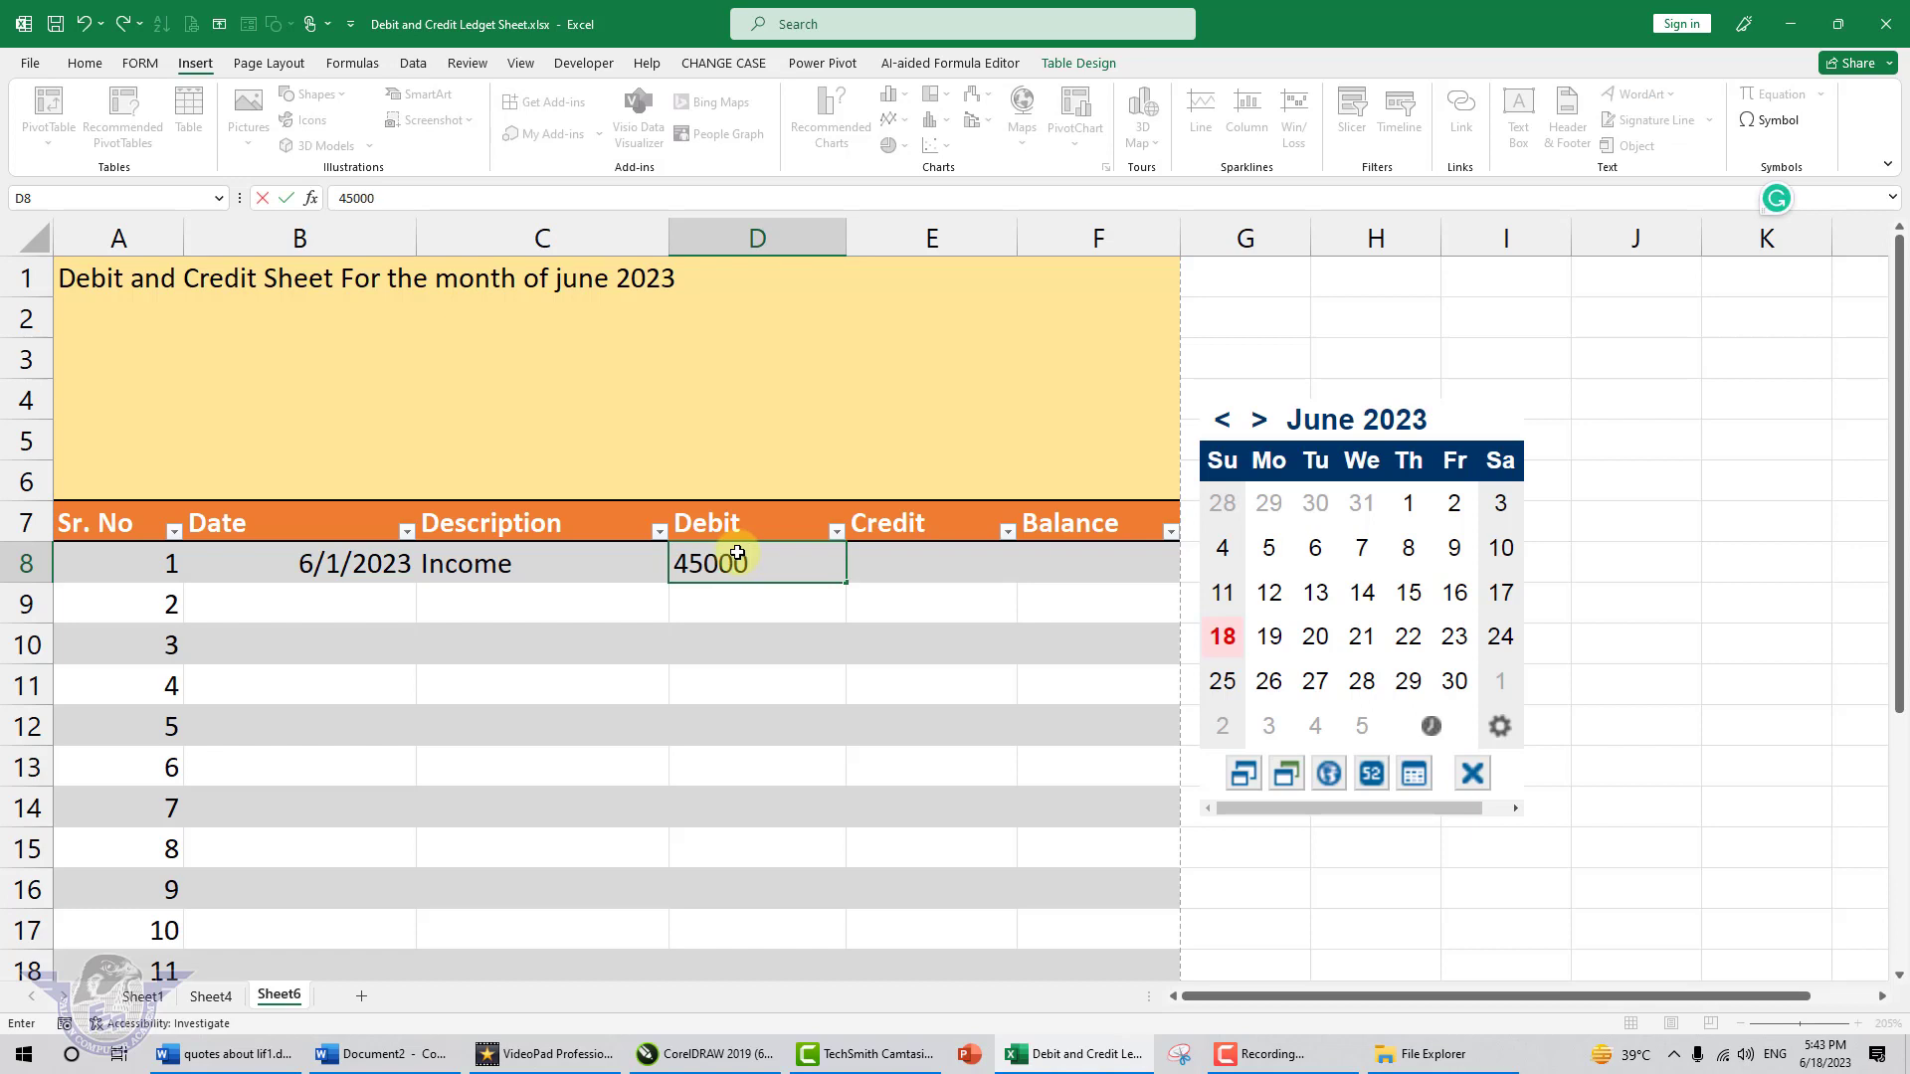
pyautogui.click(896, 575)
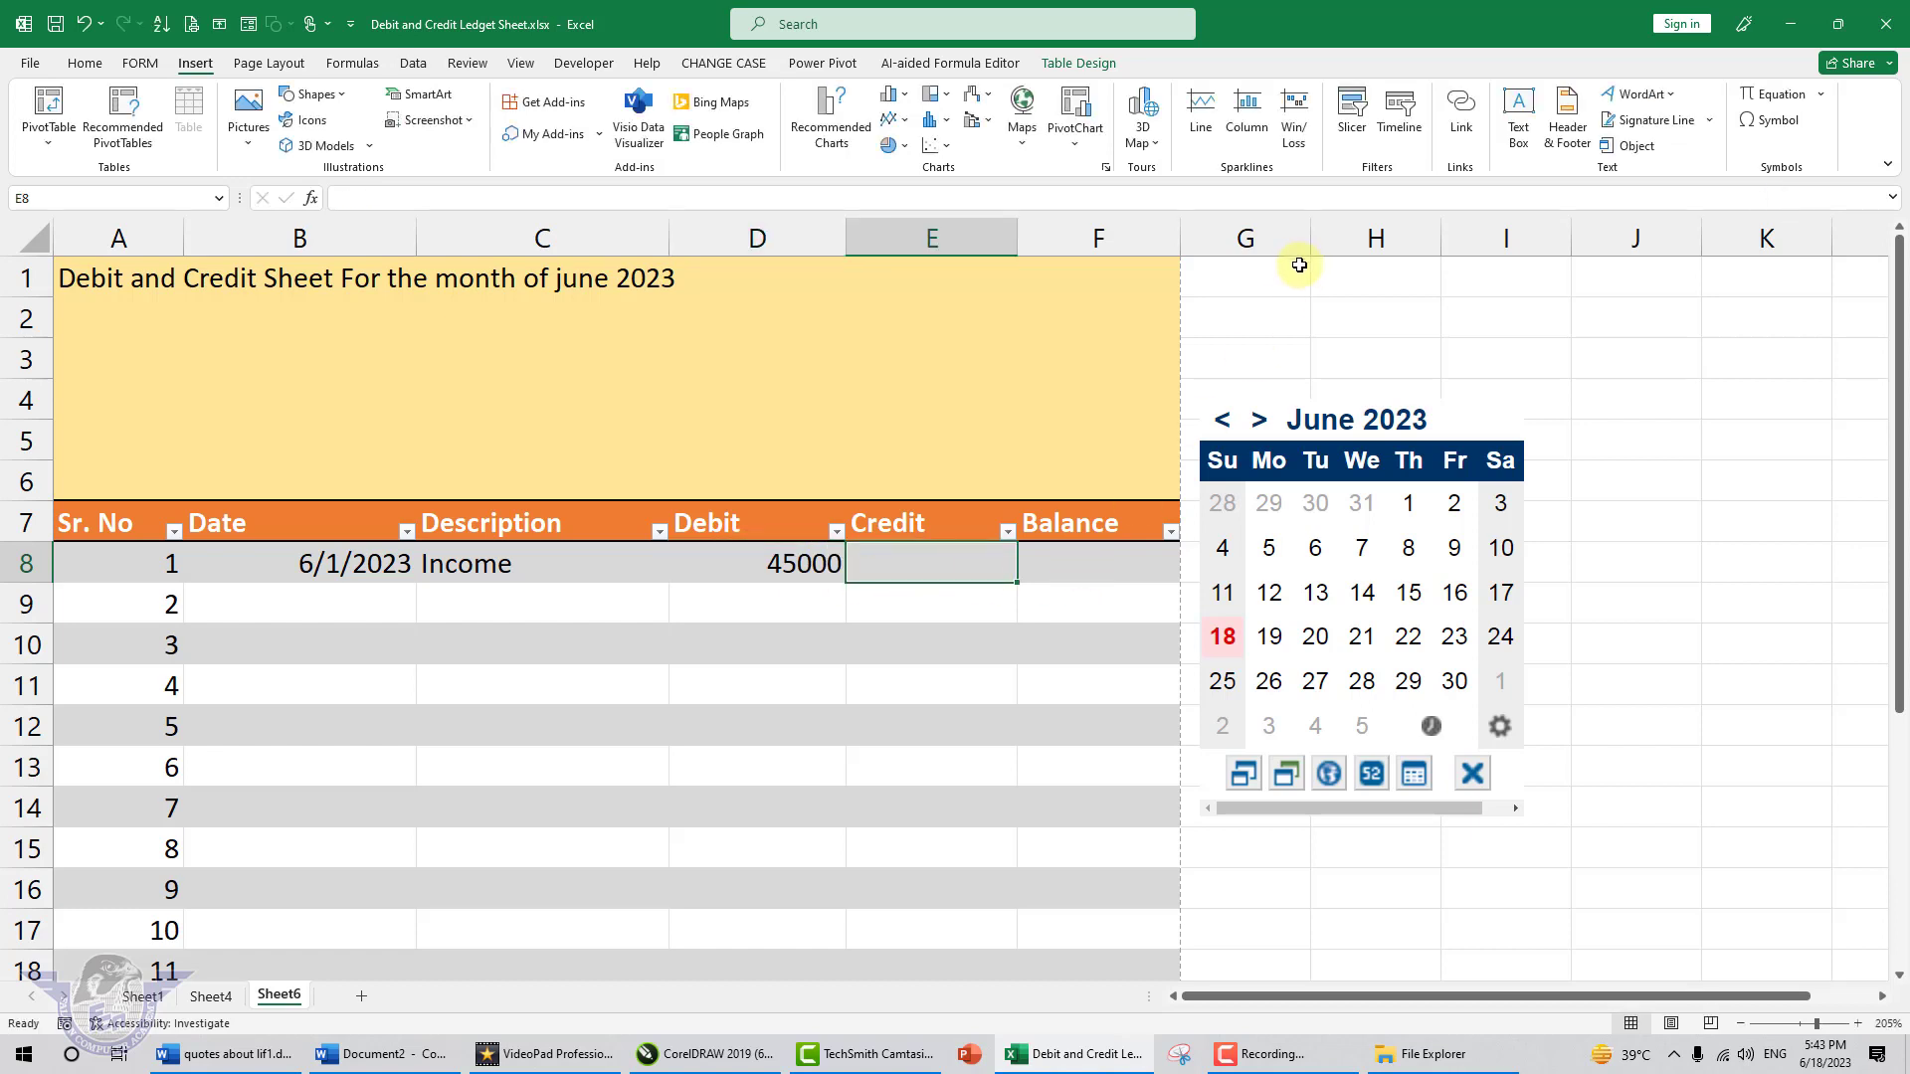
pyautogui.click(1113, 561)
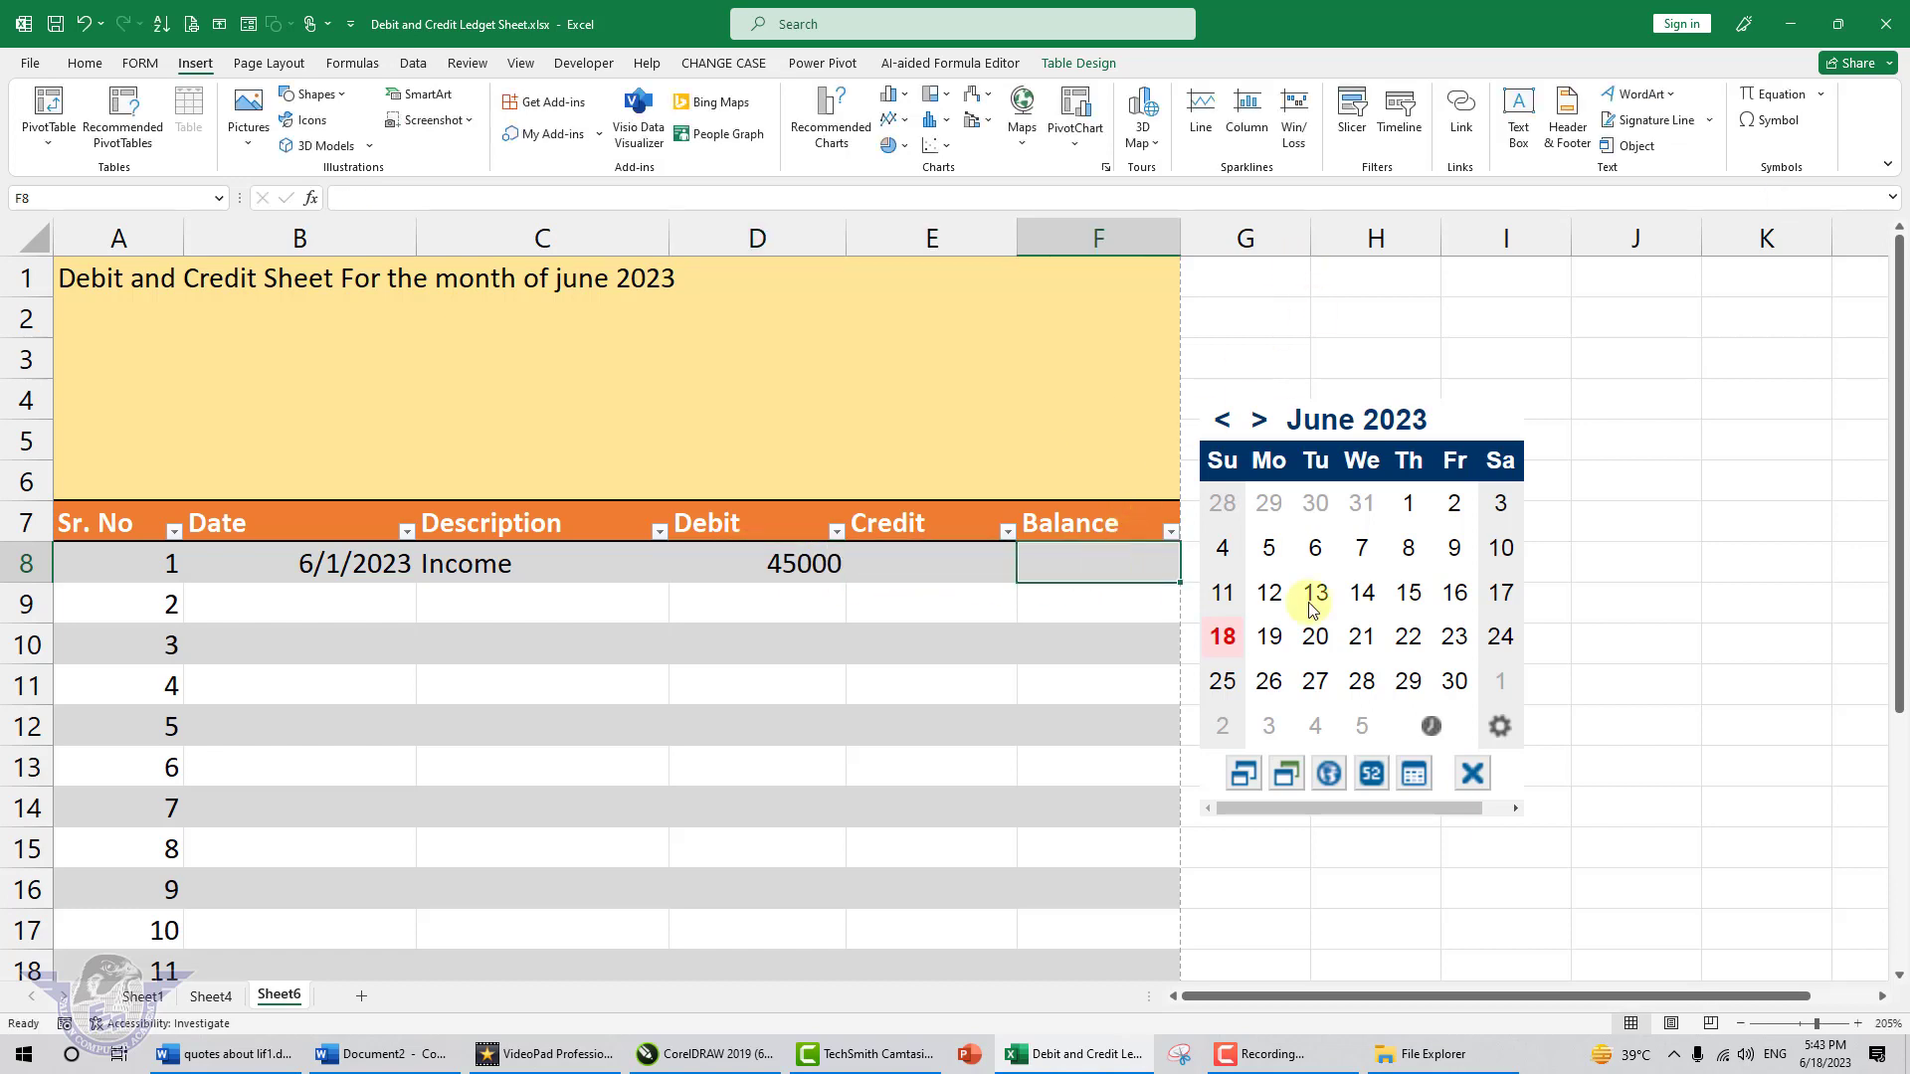
# Step: Enter =D8 in F8 so the Balance column takes each row's debit (45000)
pyautogui.write('=')
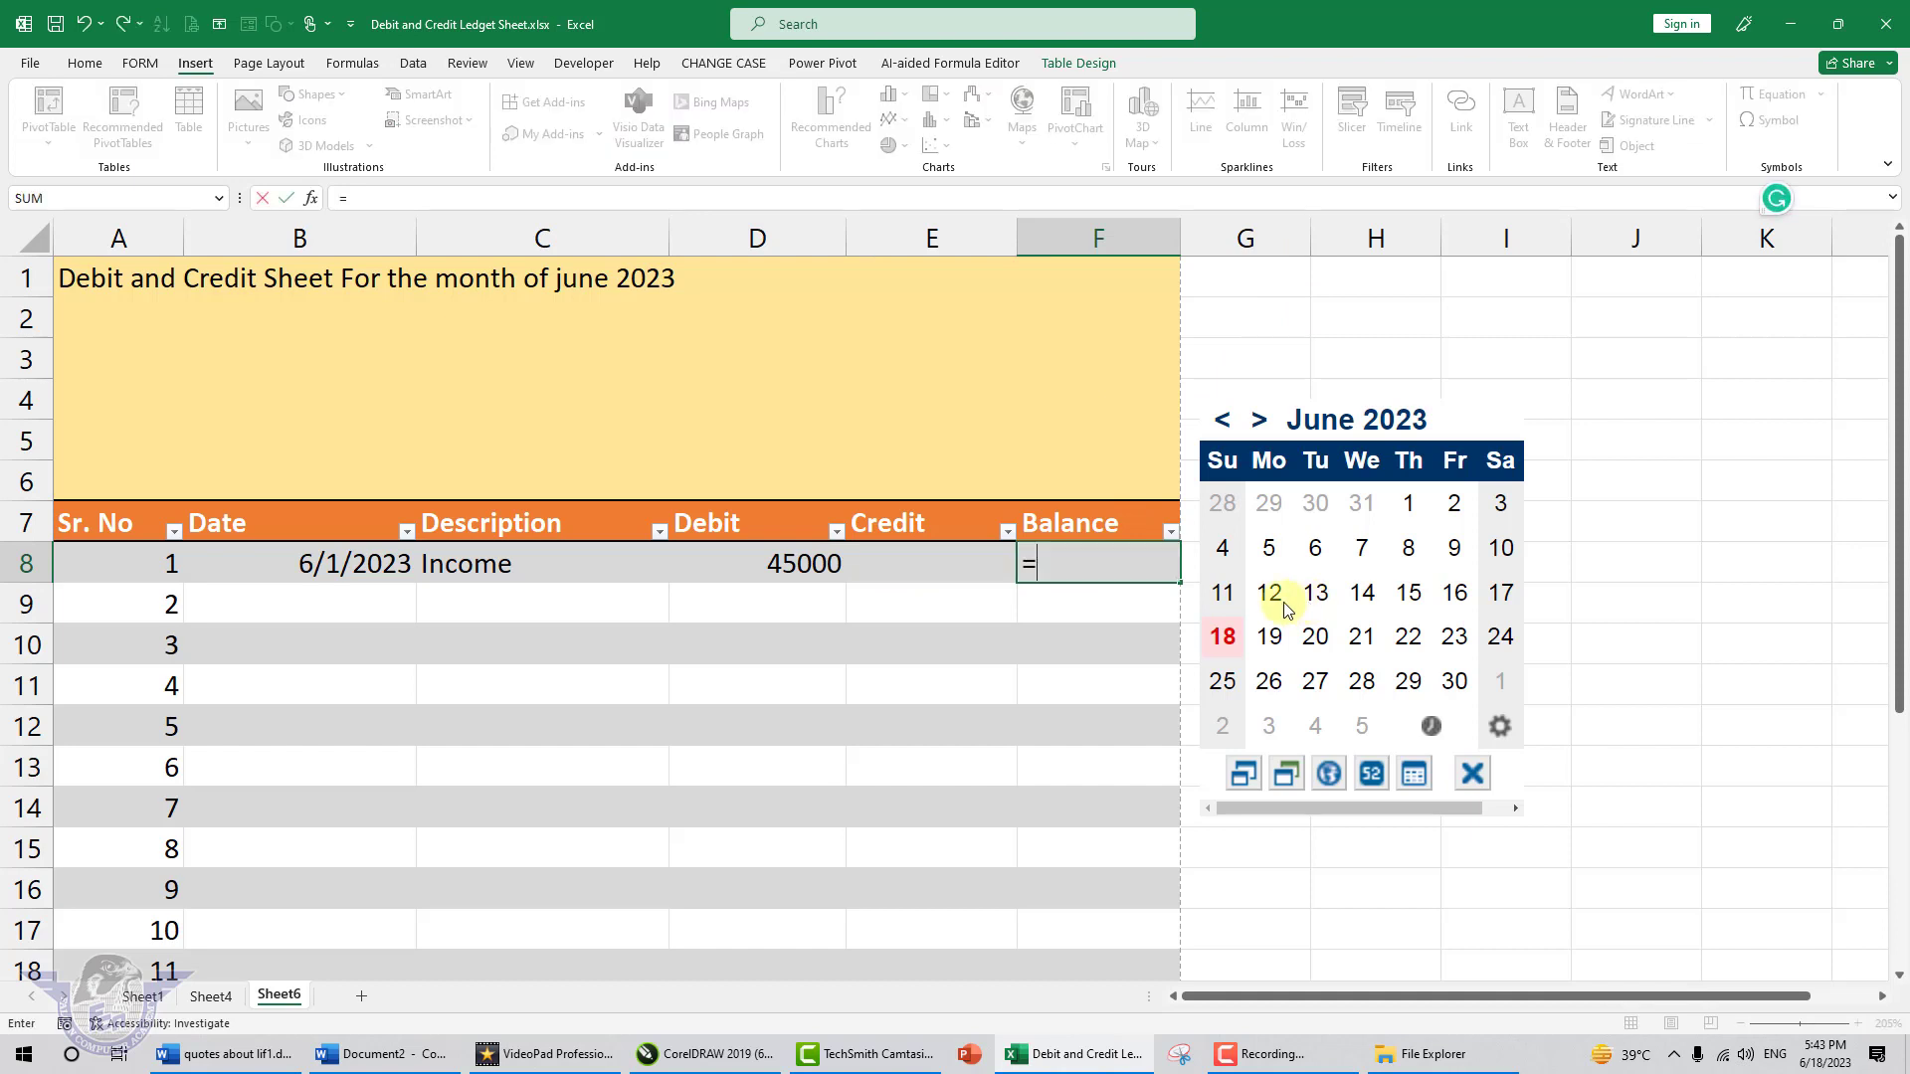
pyautogui.click(785, 573)
pyautogui.press('Return')
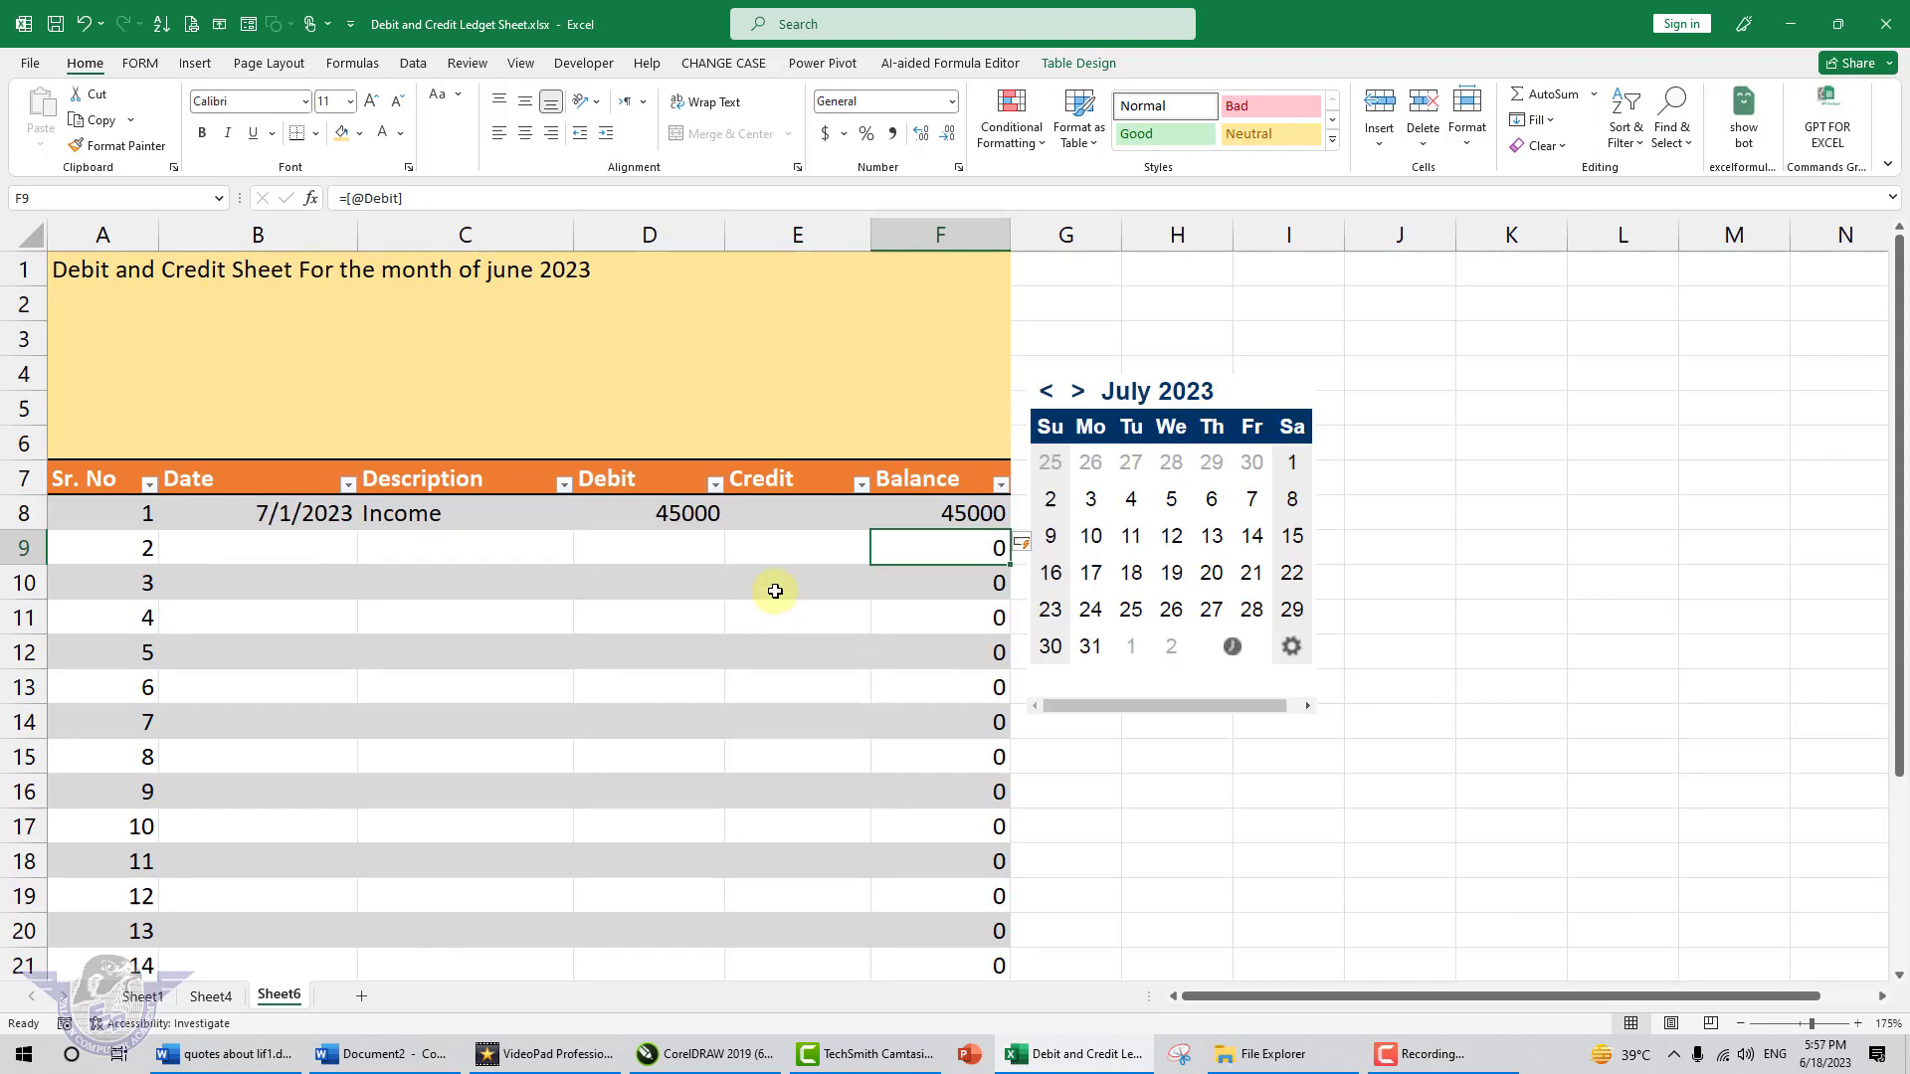
# Step: Show the Table Design options, check the balance in F13, and select the ledger table range
pyautogui.click(786, 589)
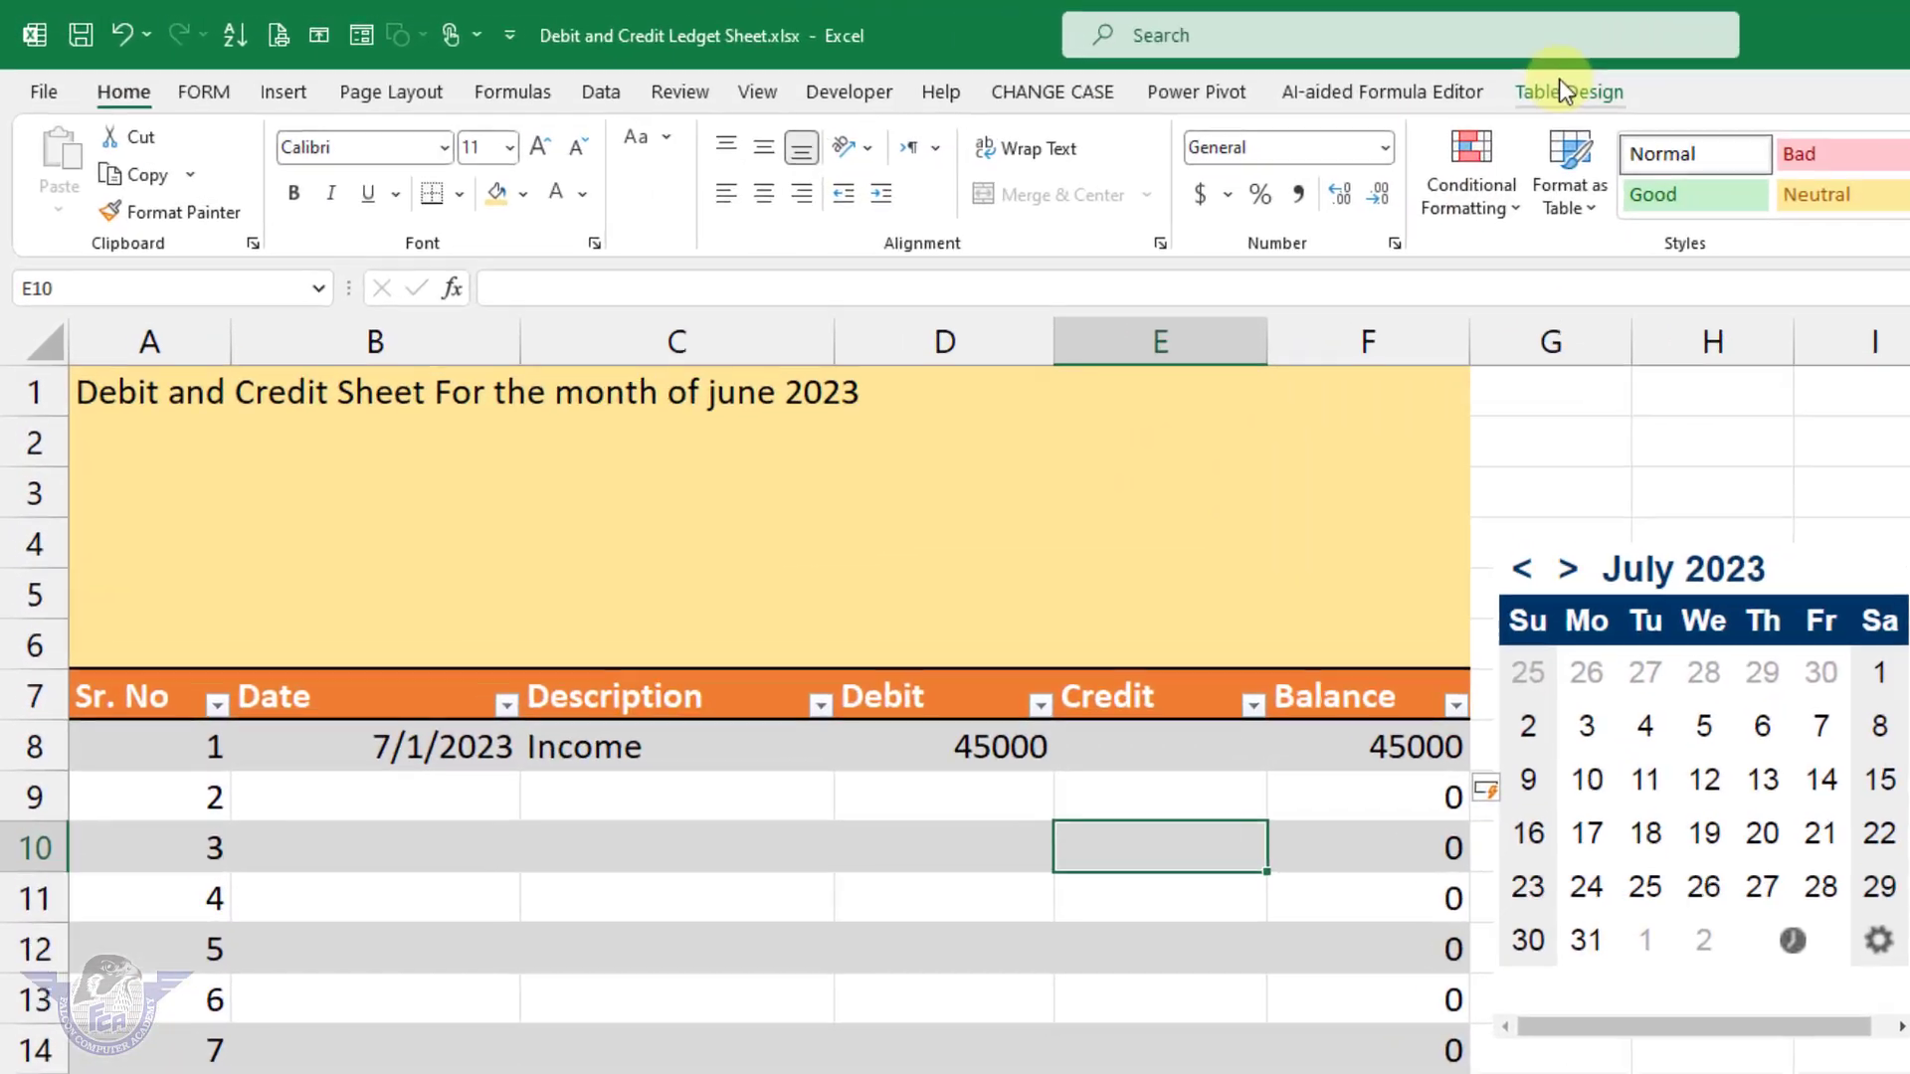
pyautogui.click(1560, 88)
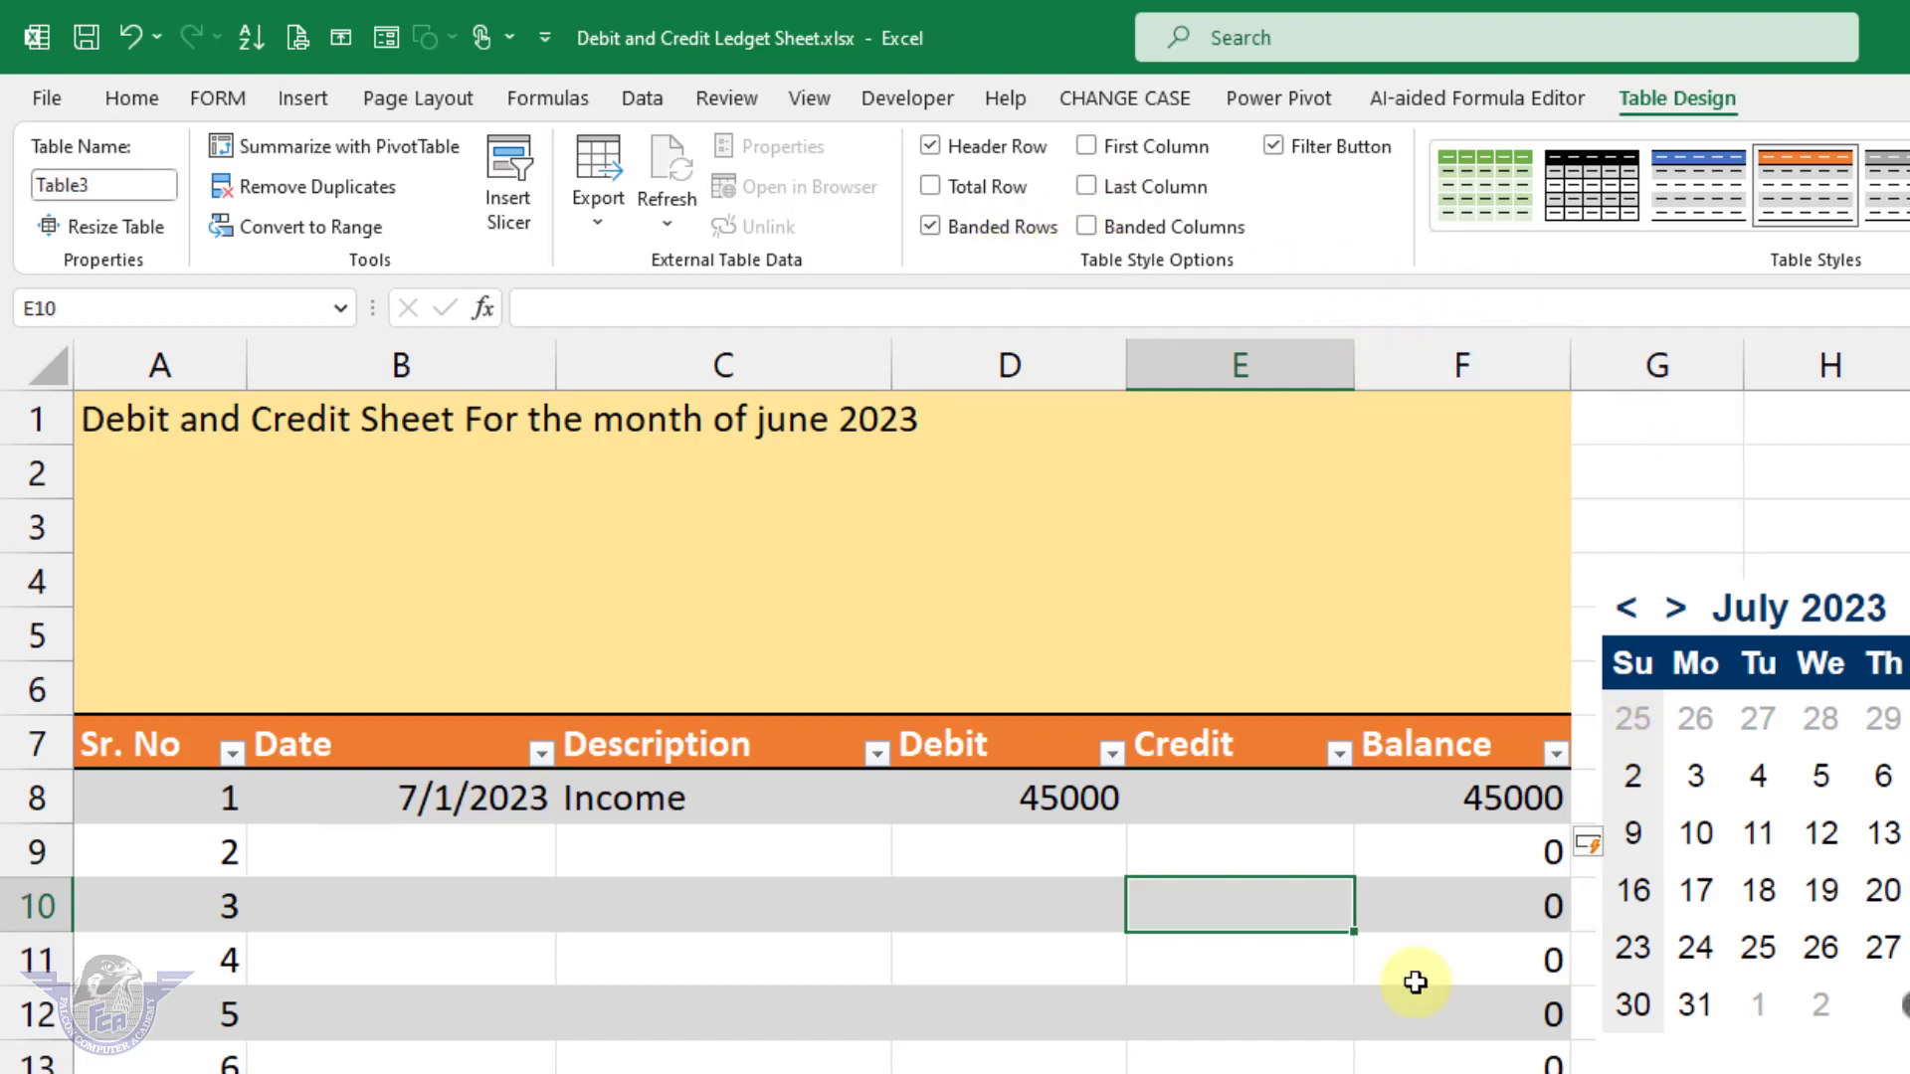
pyautogui.press('Down')
pyautogui.press('Down')
pyautogui.press('Down')
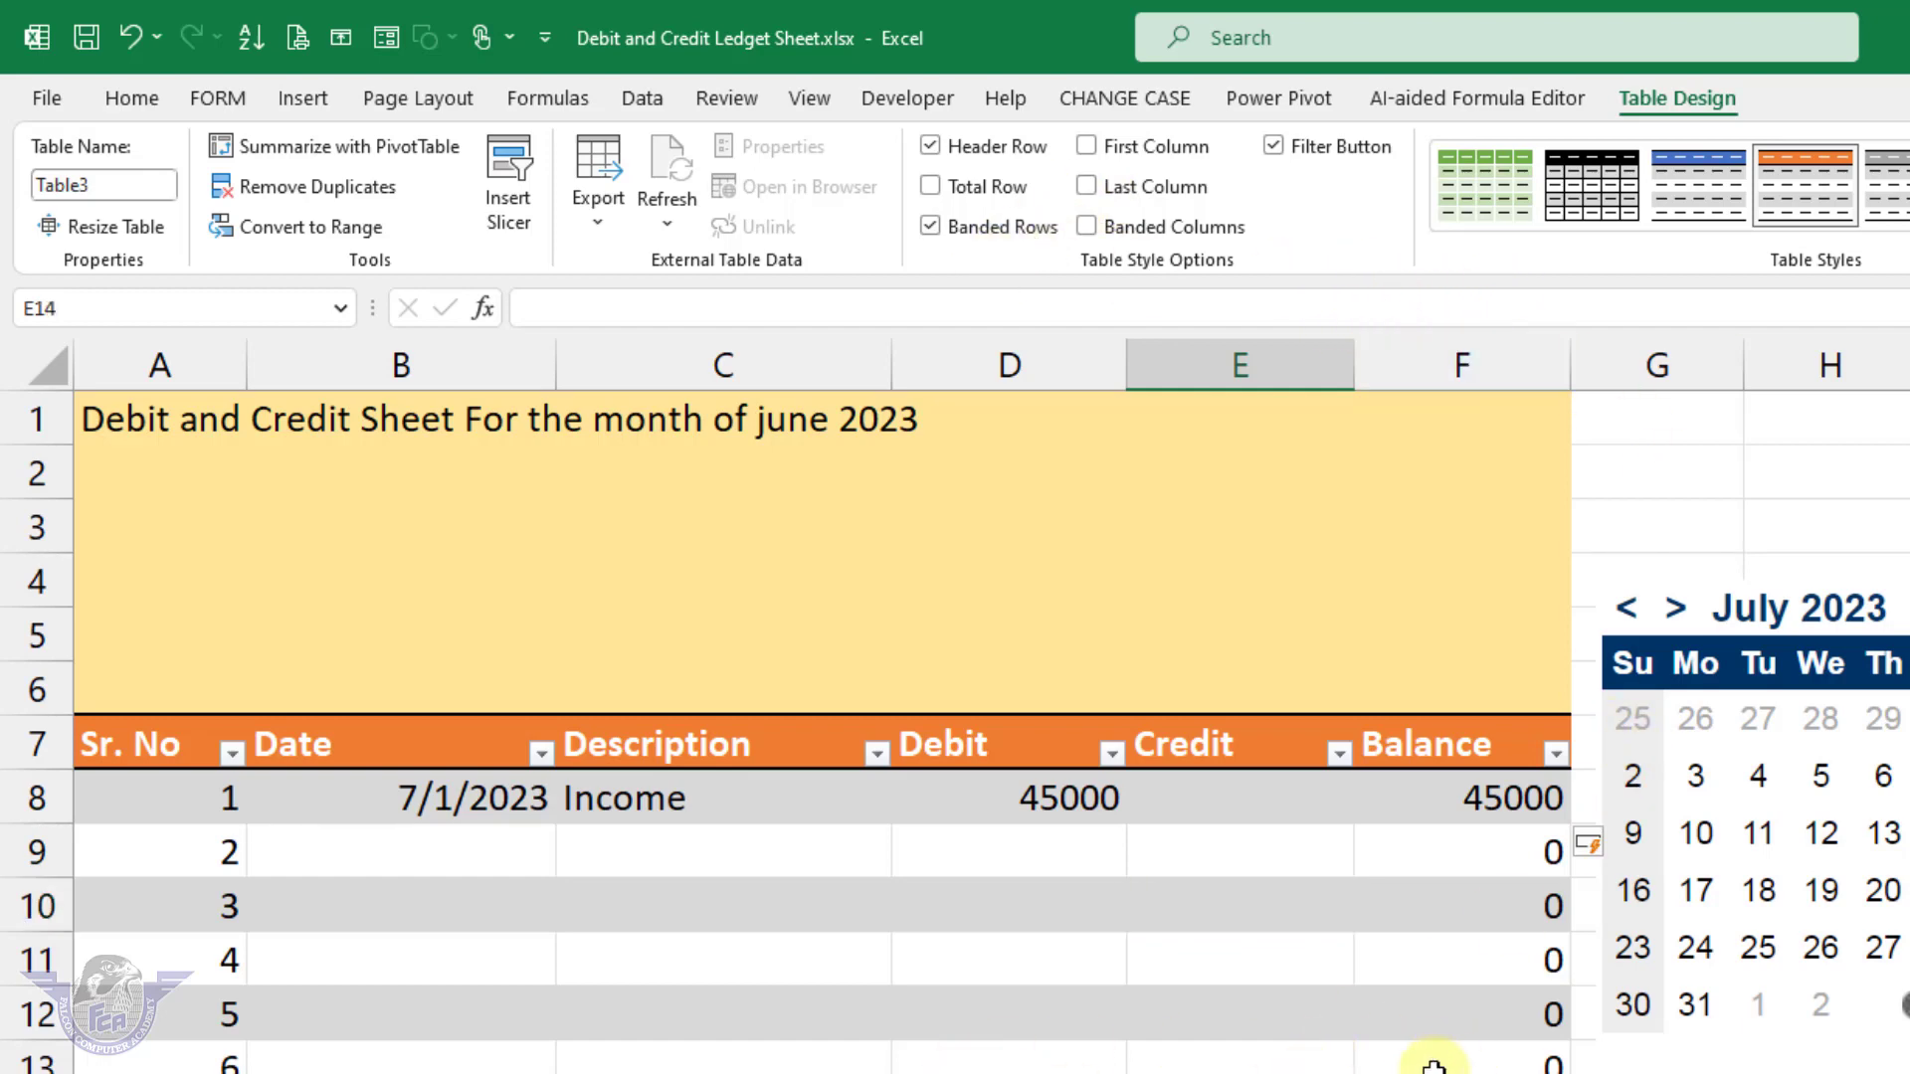
pyautogui.click(1433, 1060)
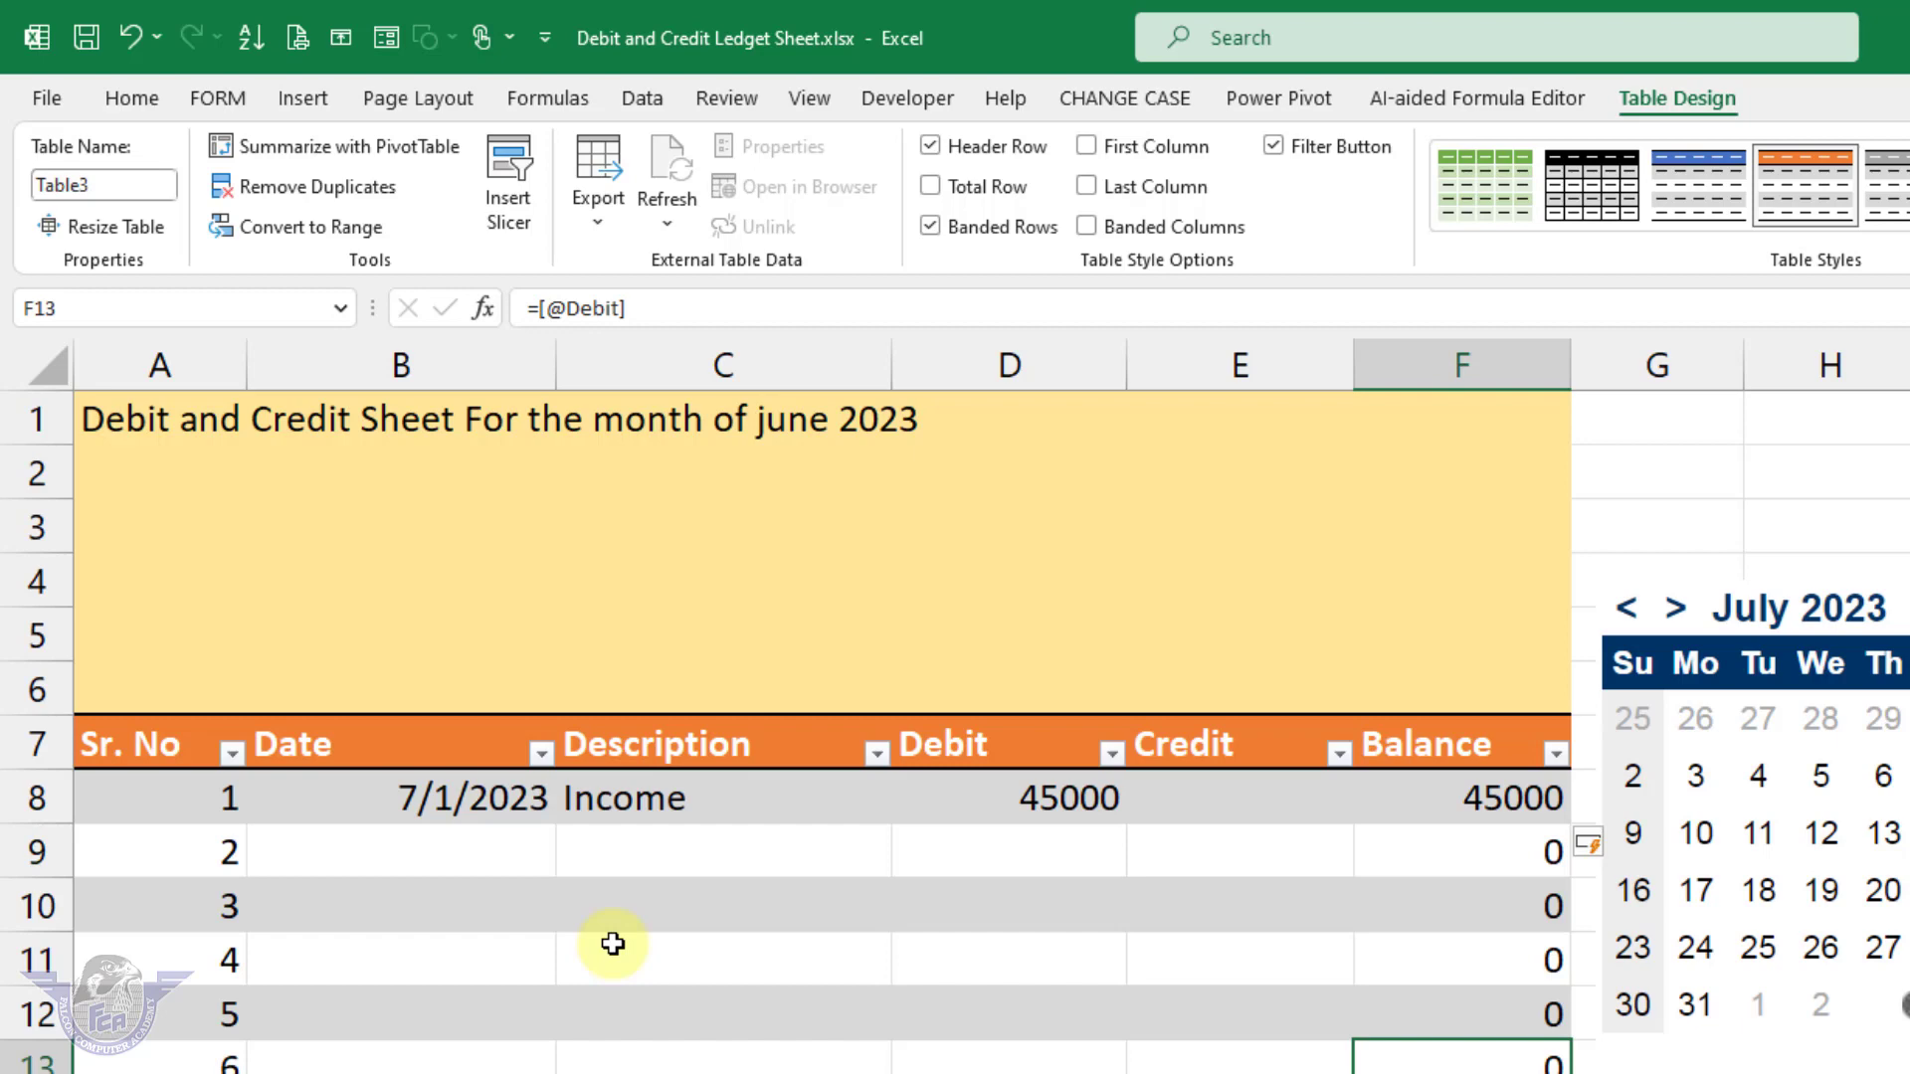
pyautogui.moveTo(149, 746)
pyautogui.mouseDown()
pyautogui.moveTo(1455, 906)
pyautogui.moveTo(1153, 1052)
pyautogui.mouseUp()
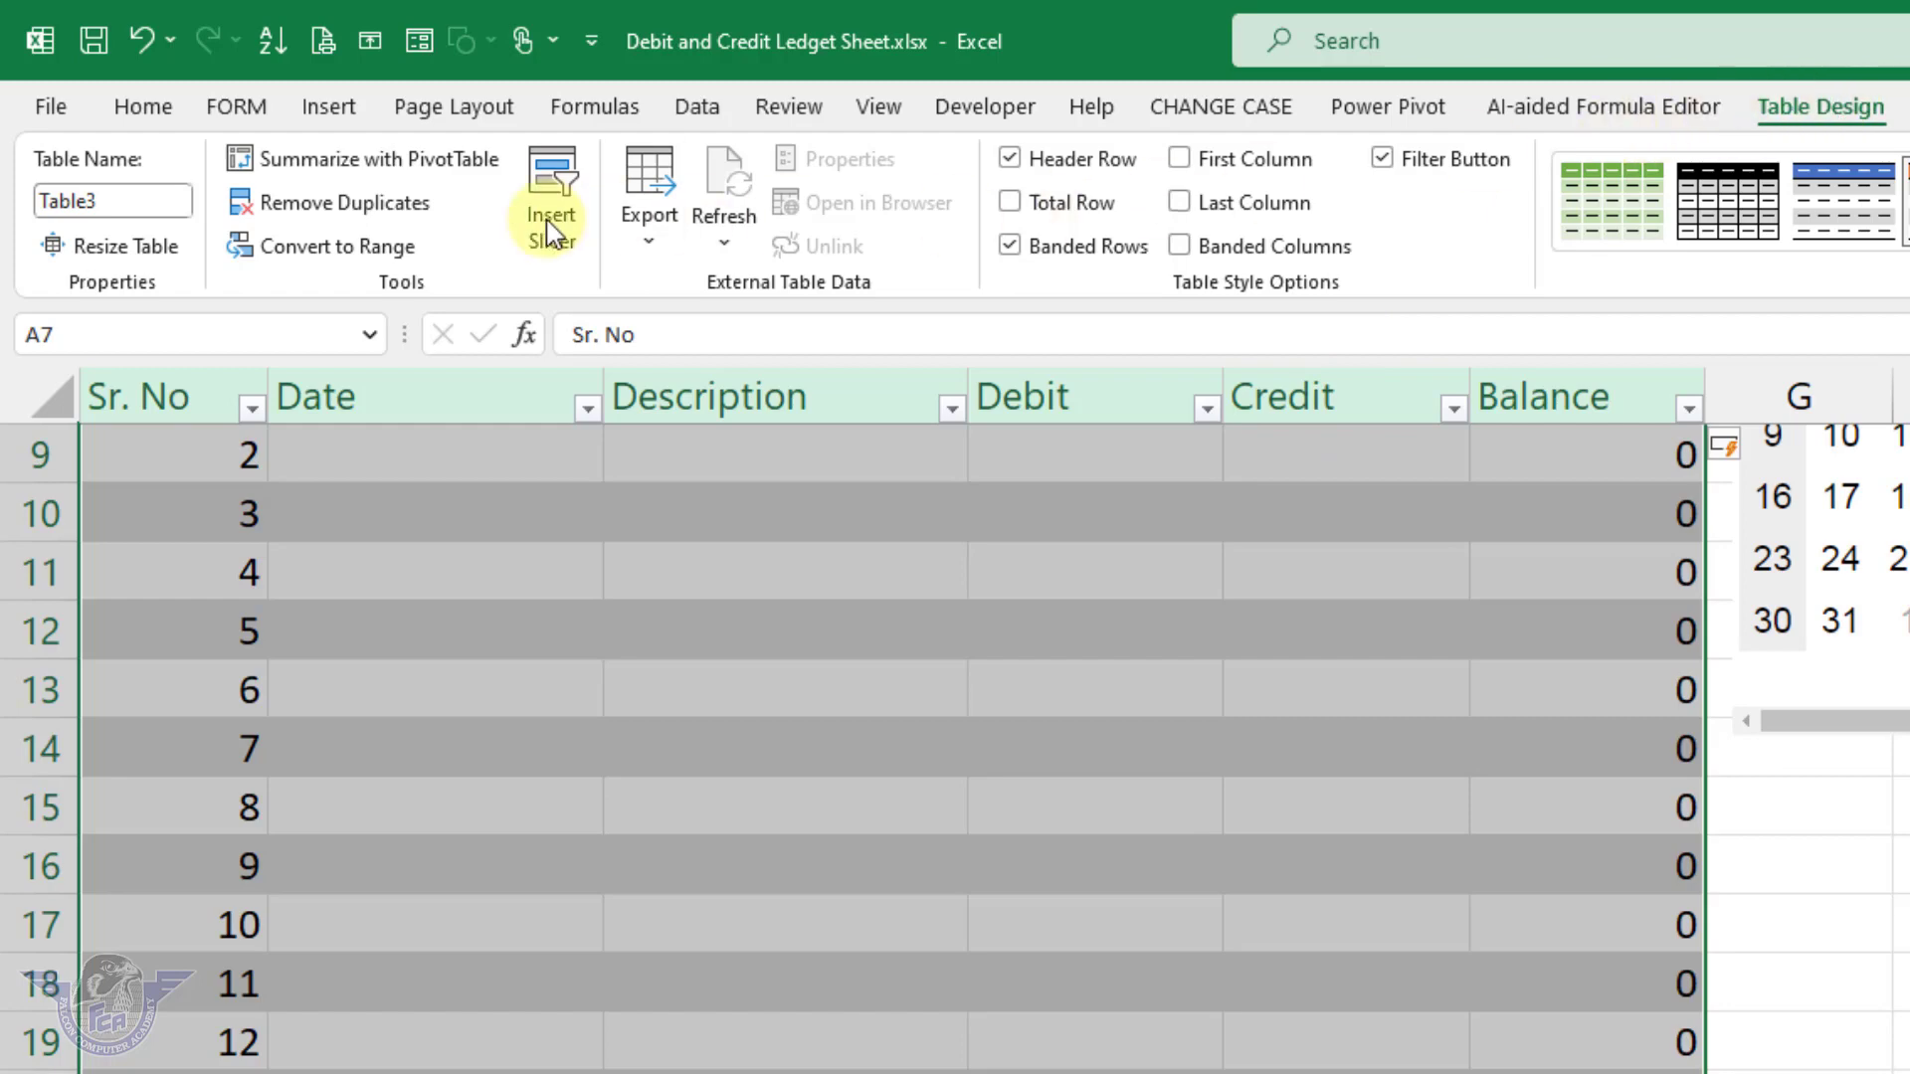
# Step: Convert the ledger table to a normal range, then select the zero balances from F9 down
pyautogui.click(370, 256)
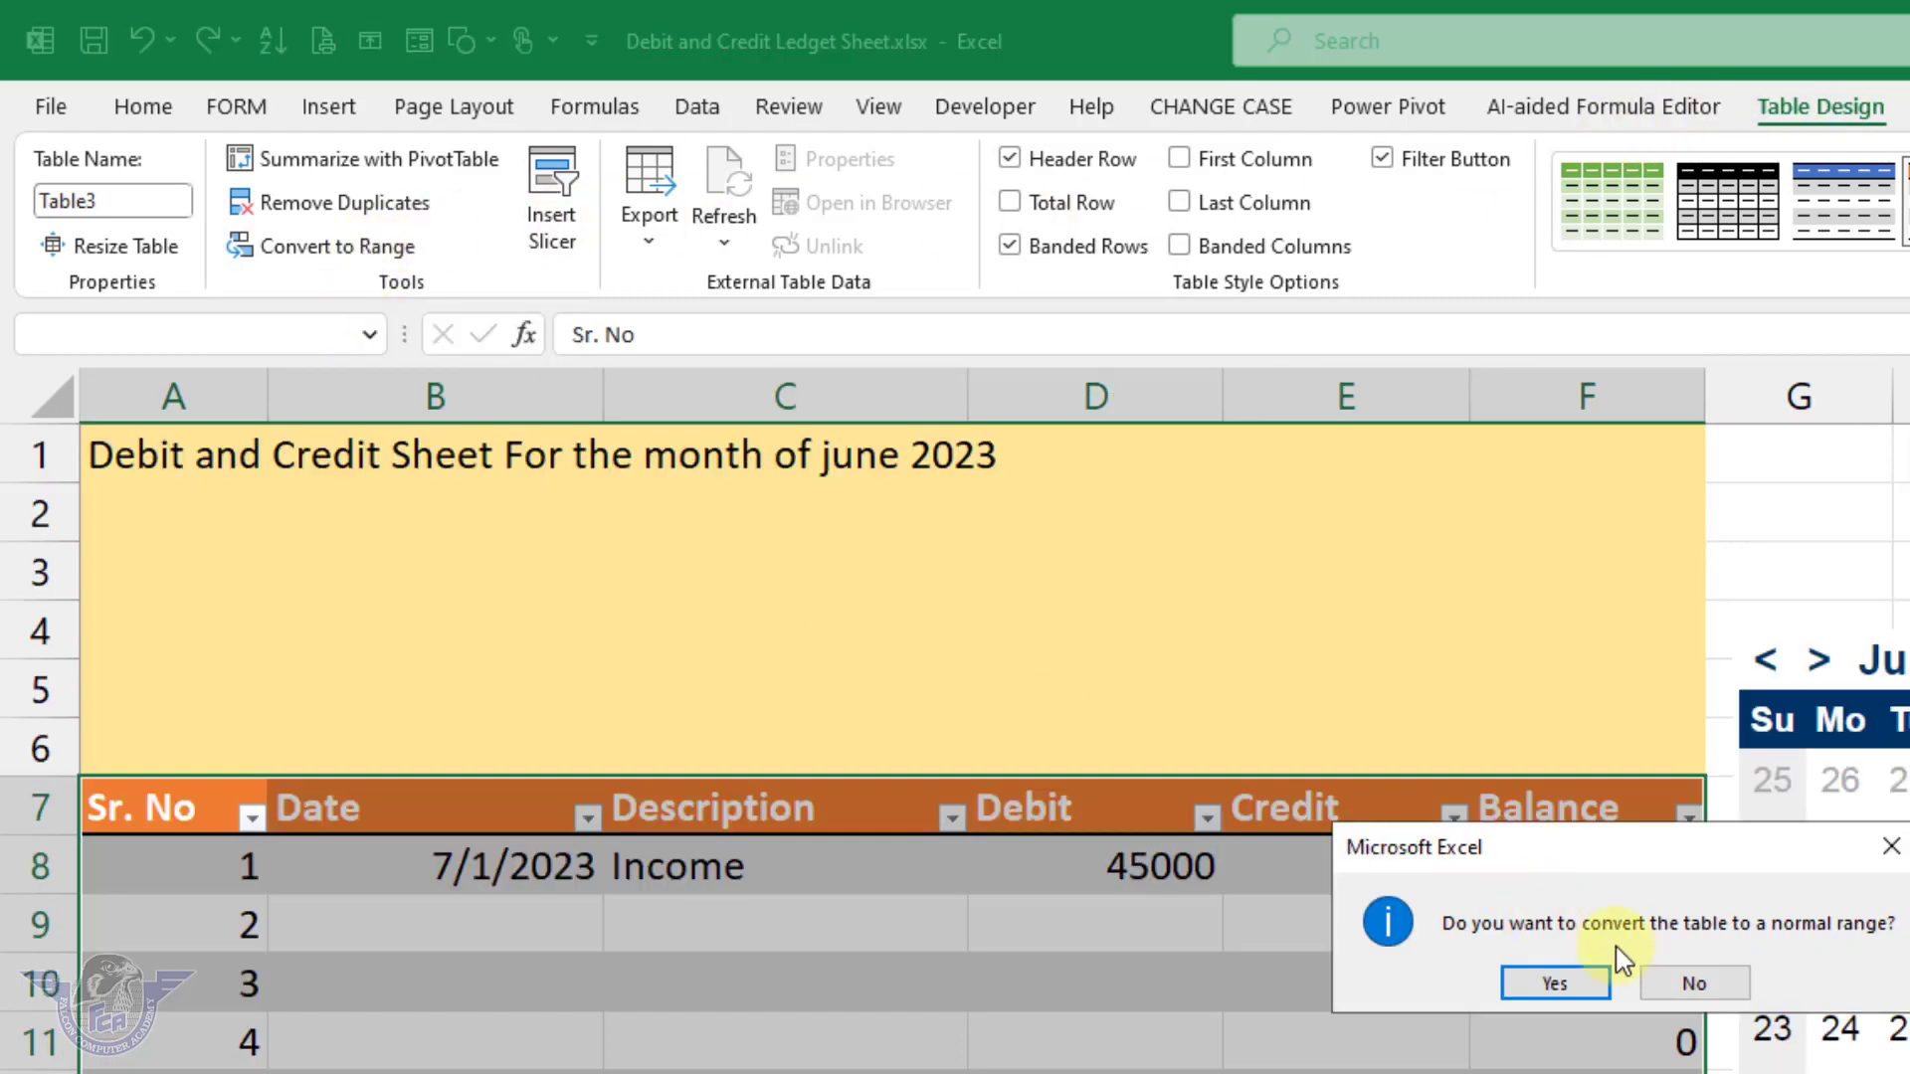
pyautogui.click(1565, 988)
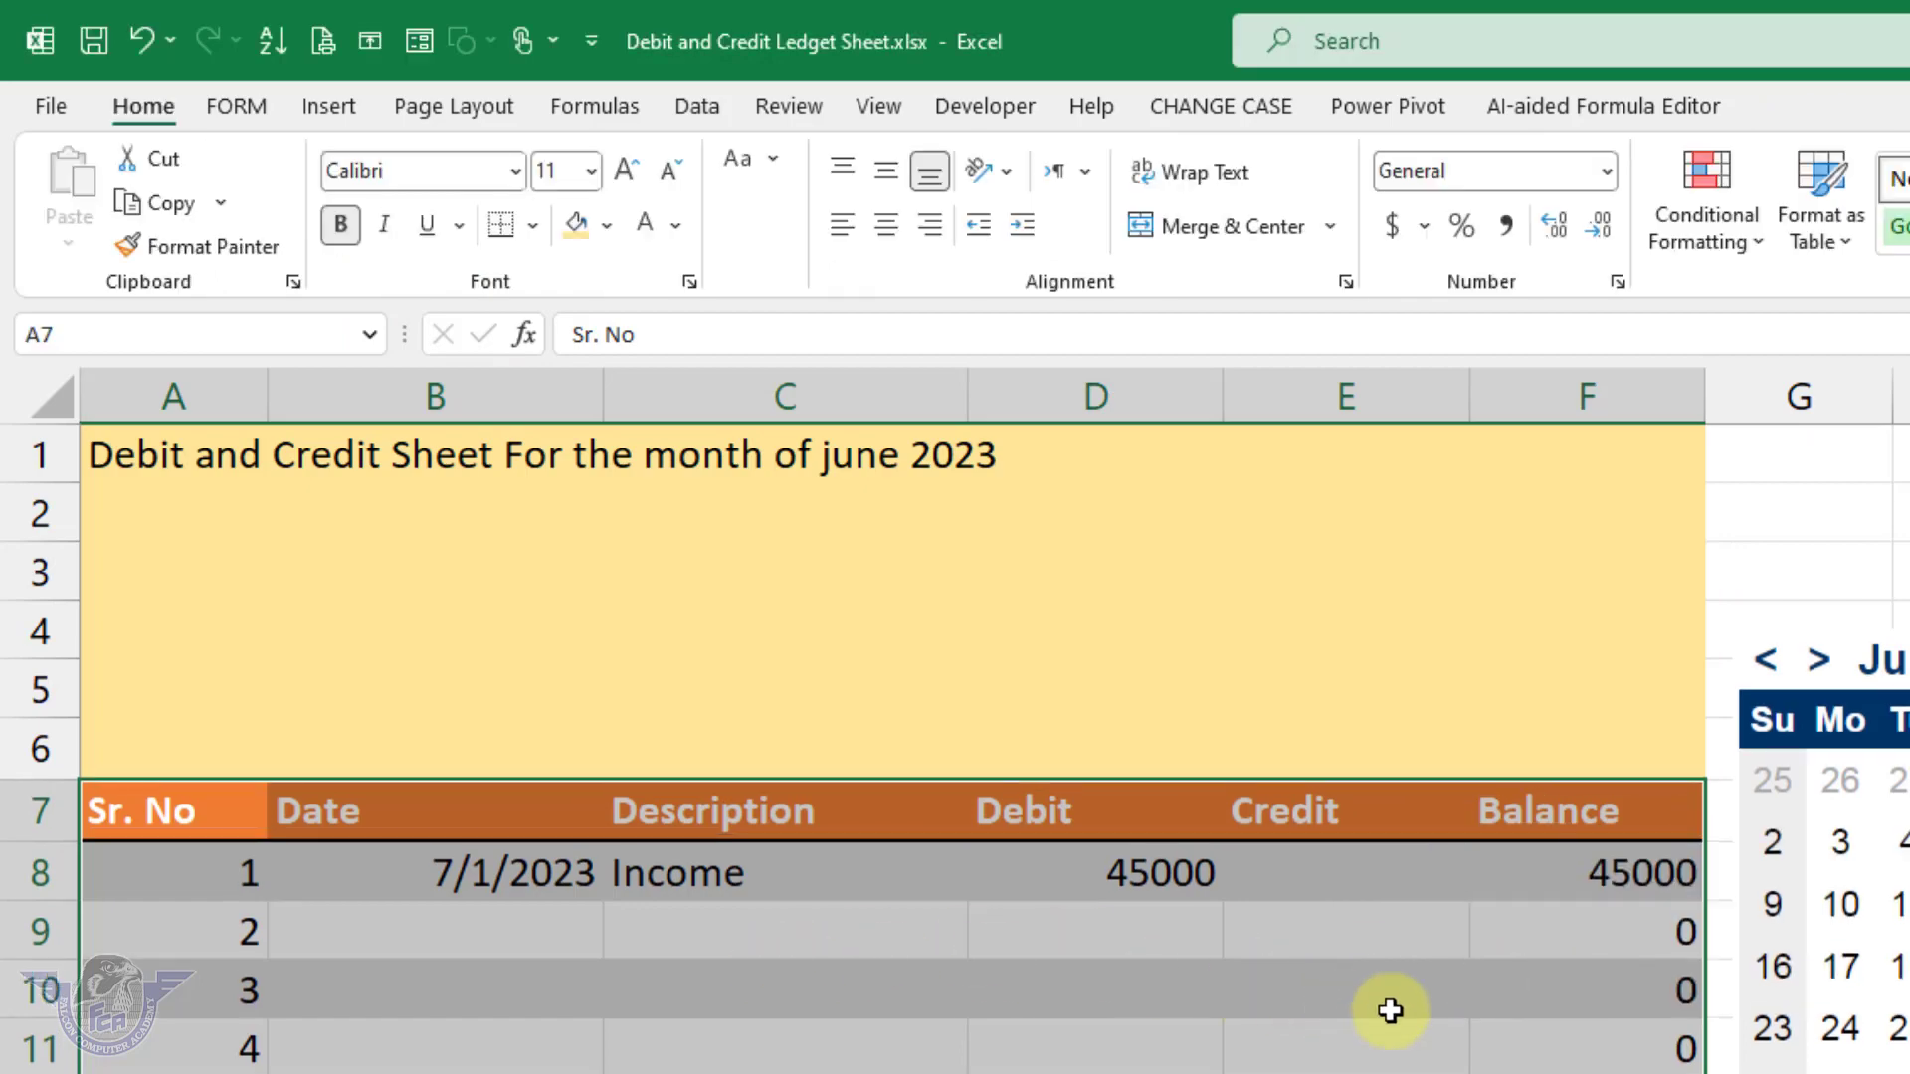
pyautogui.click(1651, 1034)
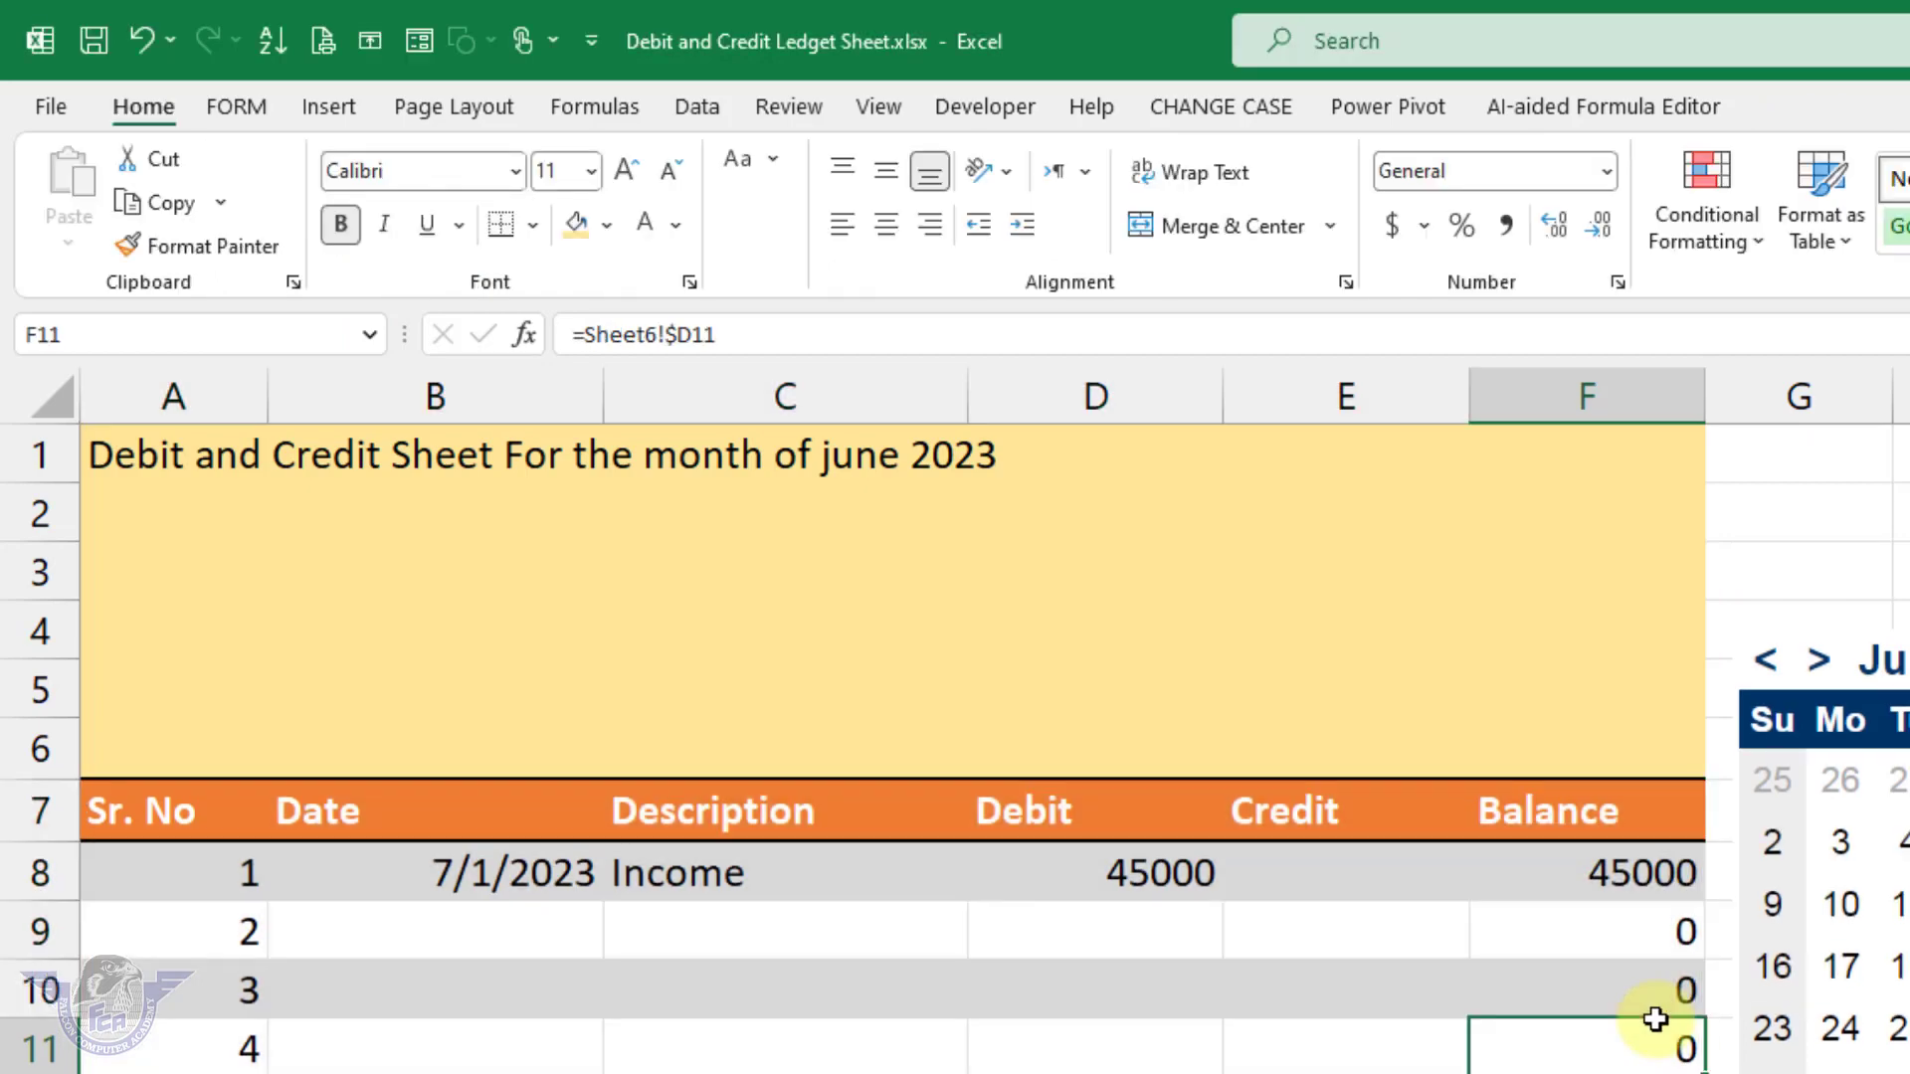
pyautogui.click(1659, 932)
pyautogui.moveTo(1633, 916)
pyautogui.mouseDown()
pyautogui.moveTo(1159, 1035)
pyautogui.moveTo(1112, 508)
pyautogui.moveTo(1124, 442)
pyautogui.mouseUp()
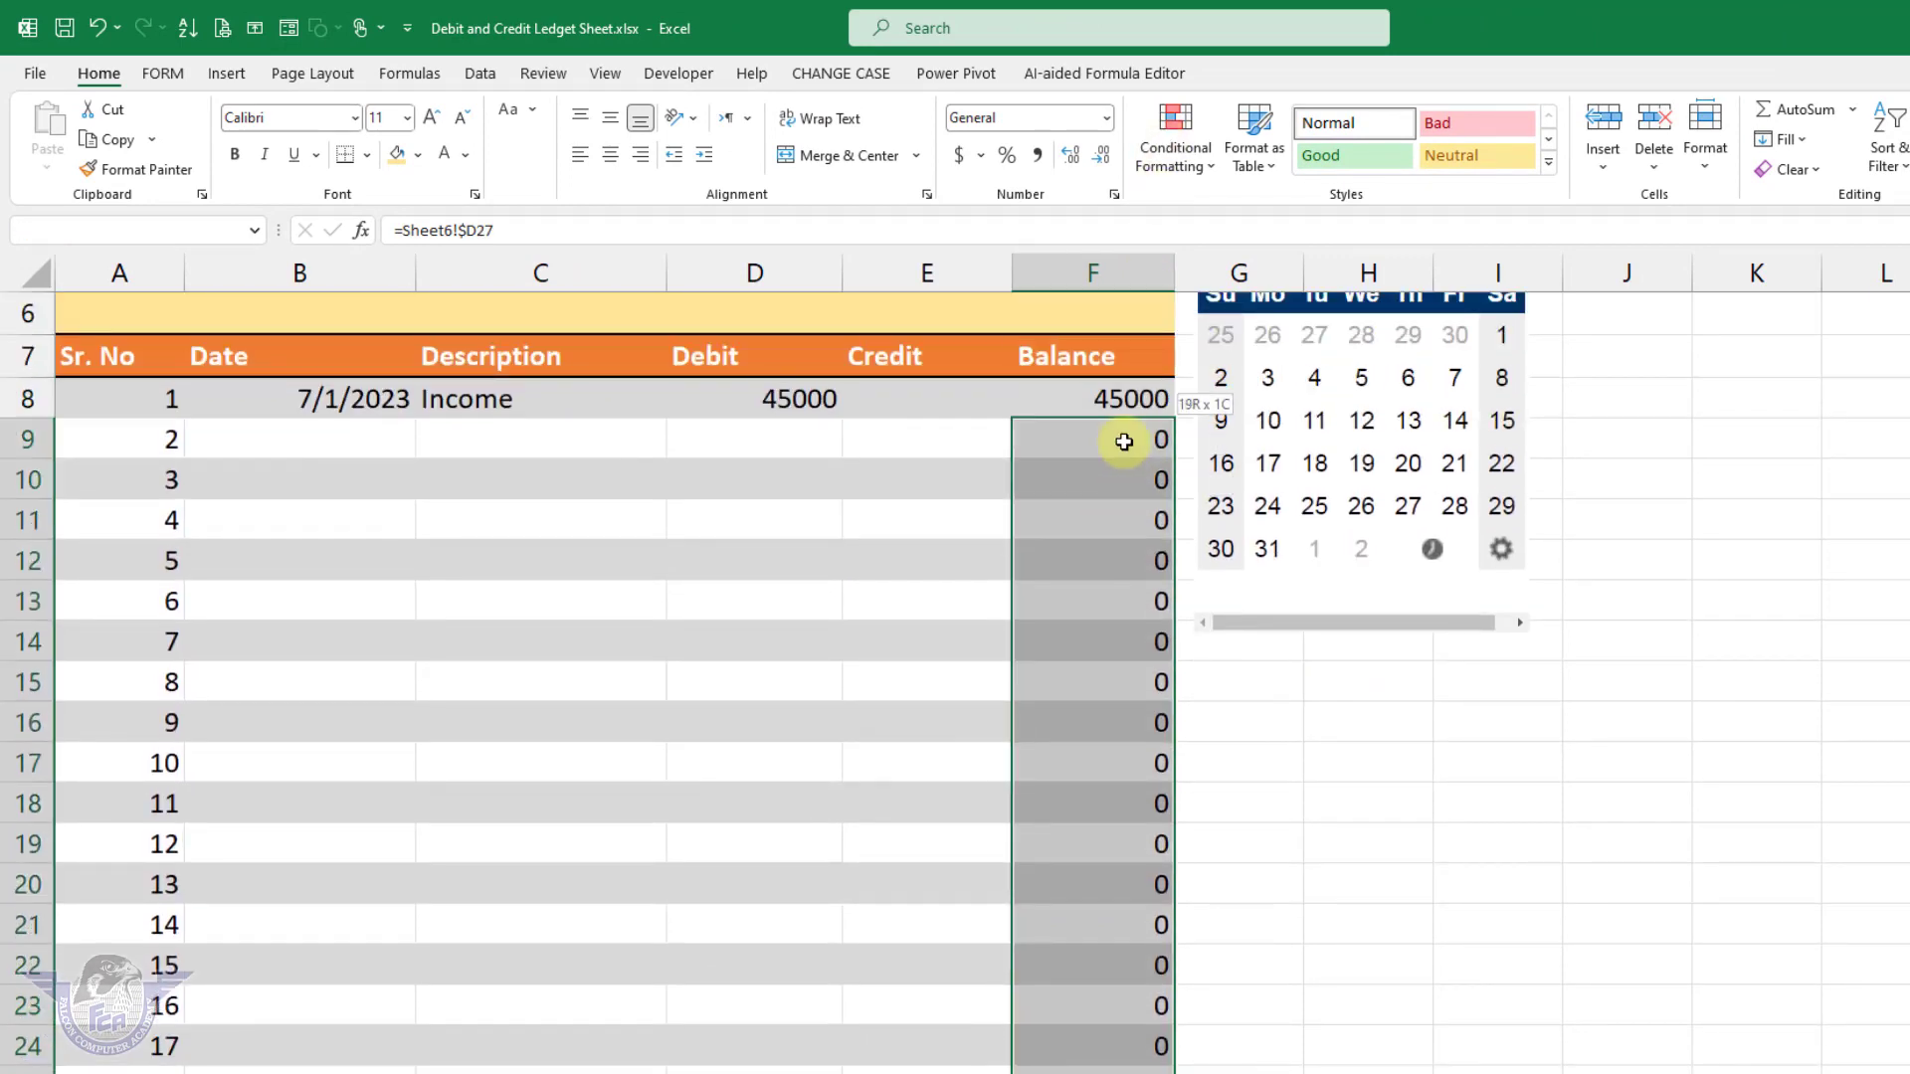
# Step: Delete the zero balances in F9:F27 and return to cell B9
pyautogui.press('Delete')
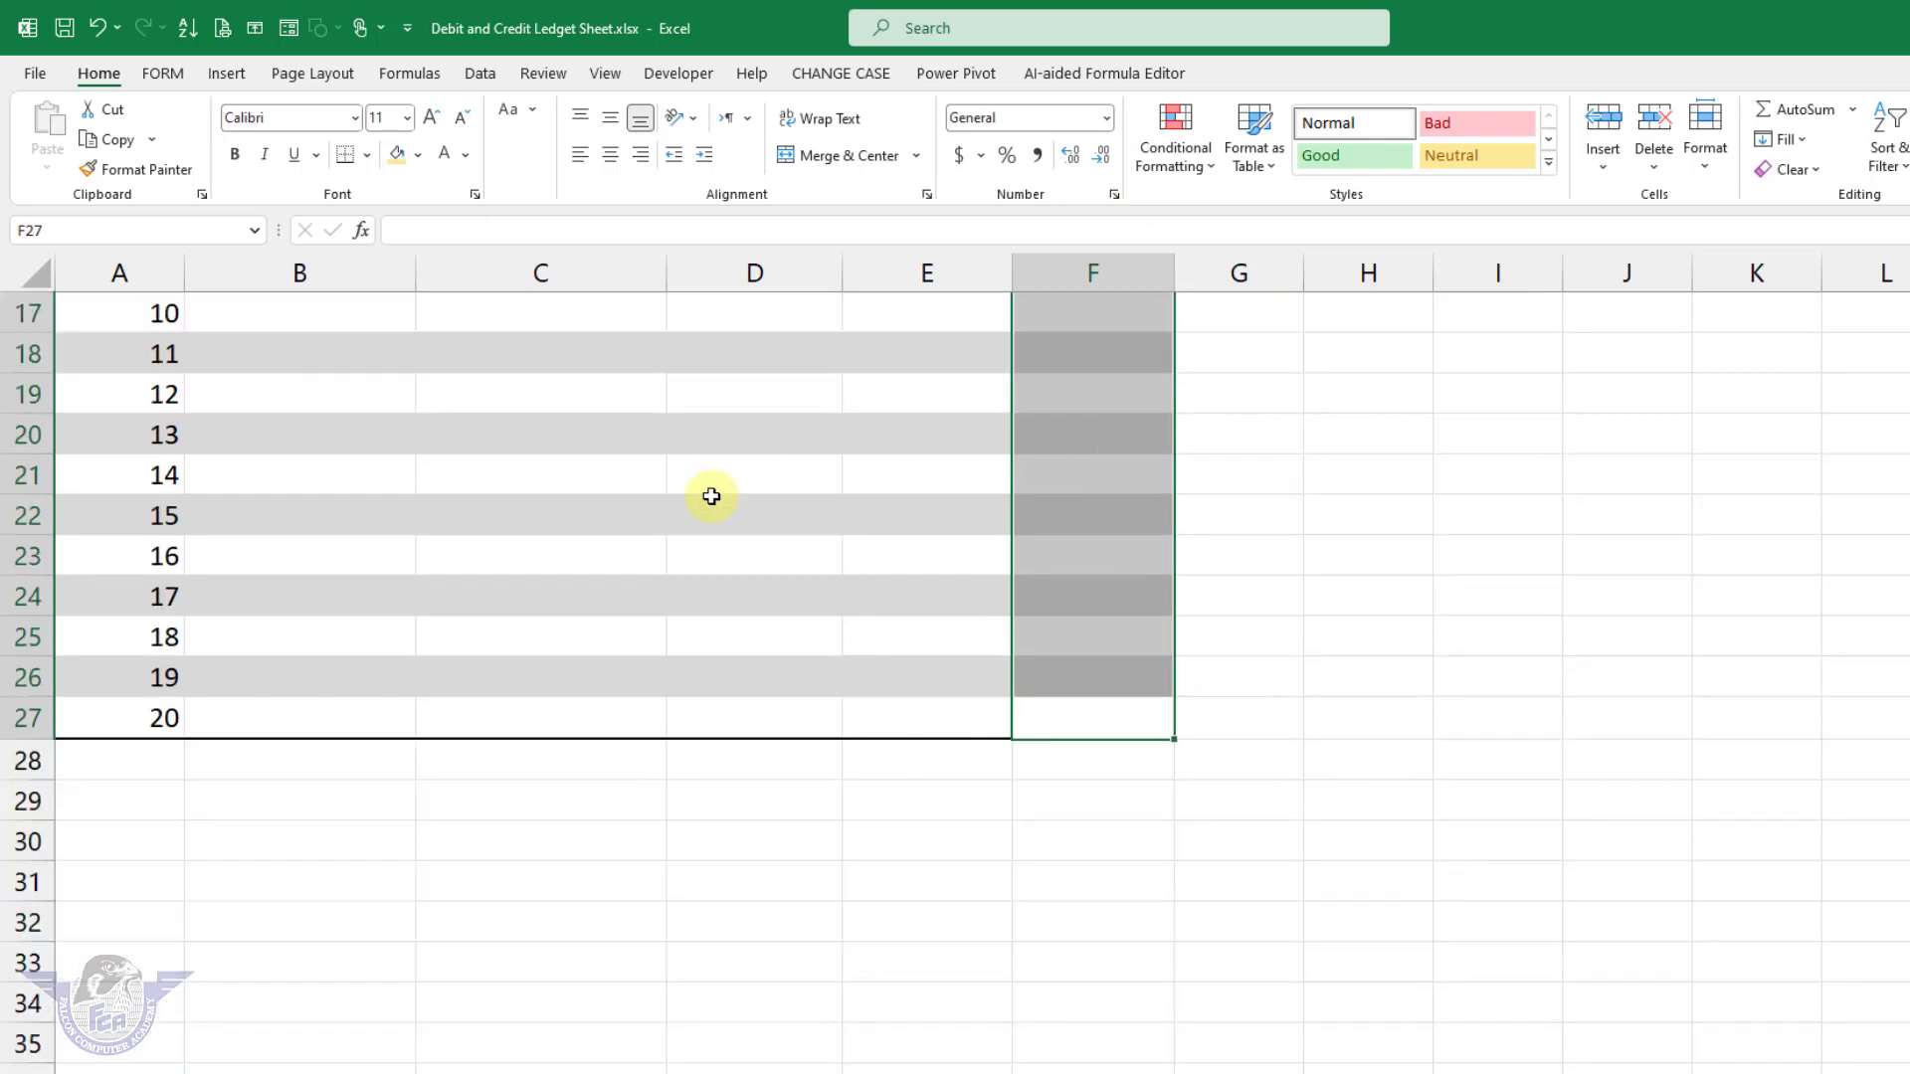
pyautogui.scroll(5, 708, 494)
pyautogui.click(319, 640)
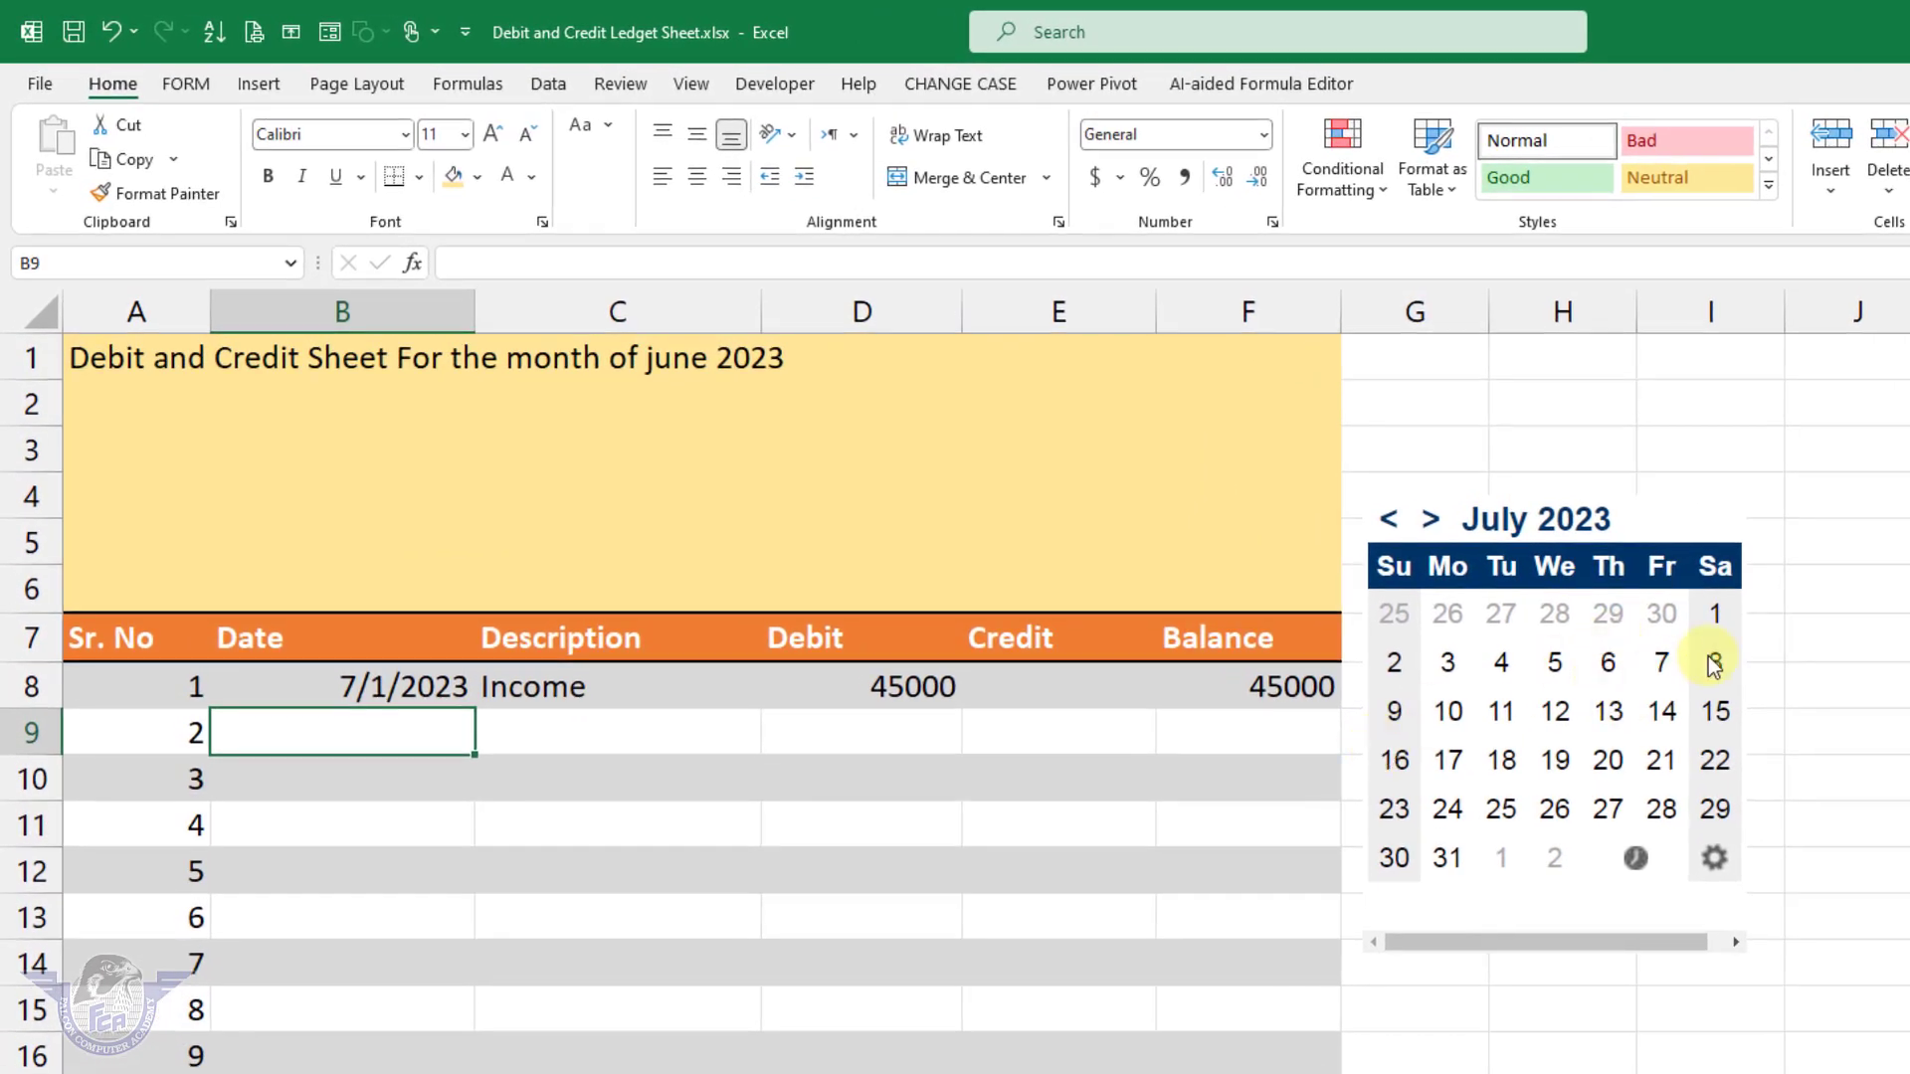
# Step: Enter row 9 as date 6/1/2023 from the calendar, description Expense, credit 12500
pyautogui.click(1411, 522)
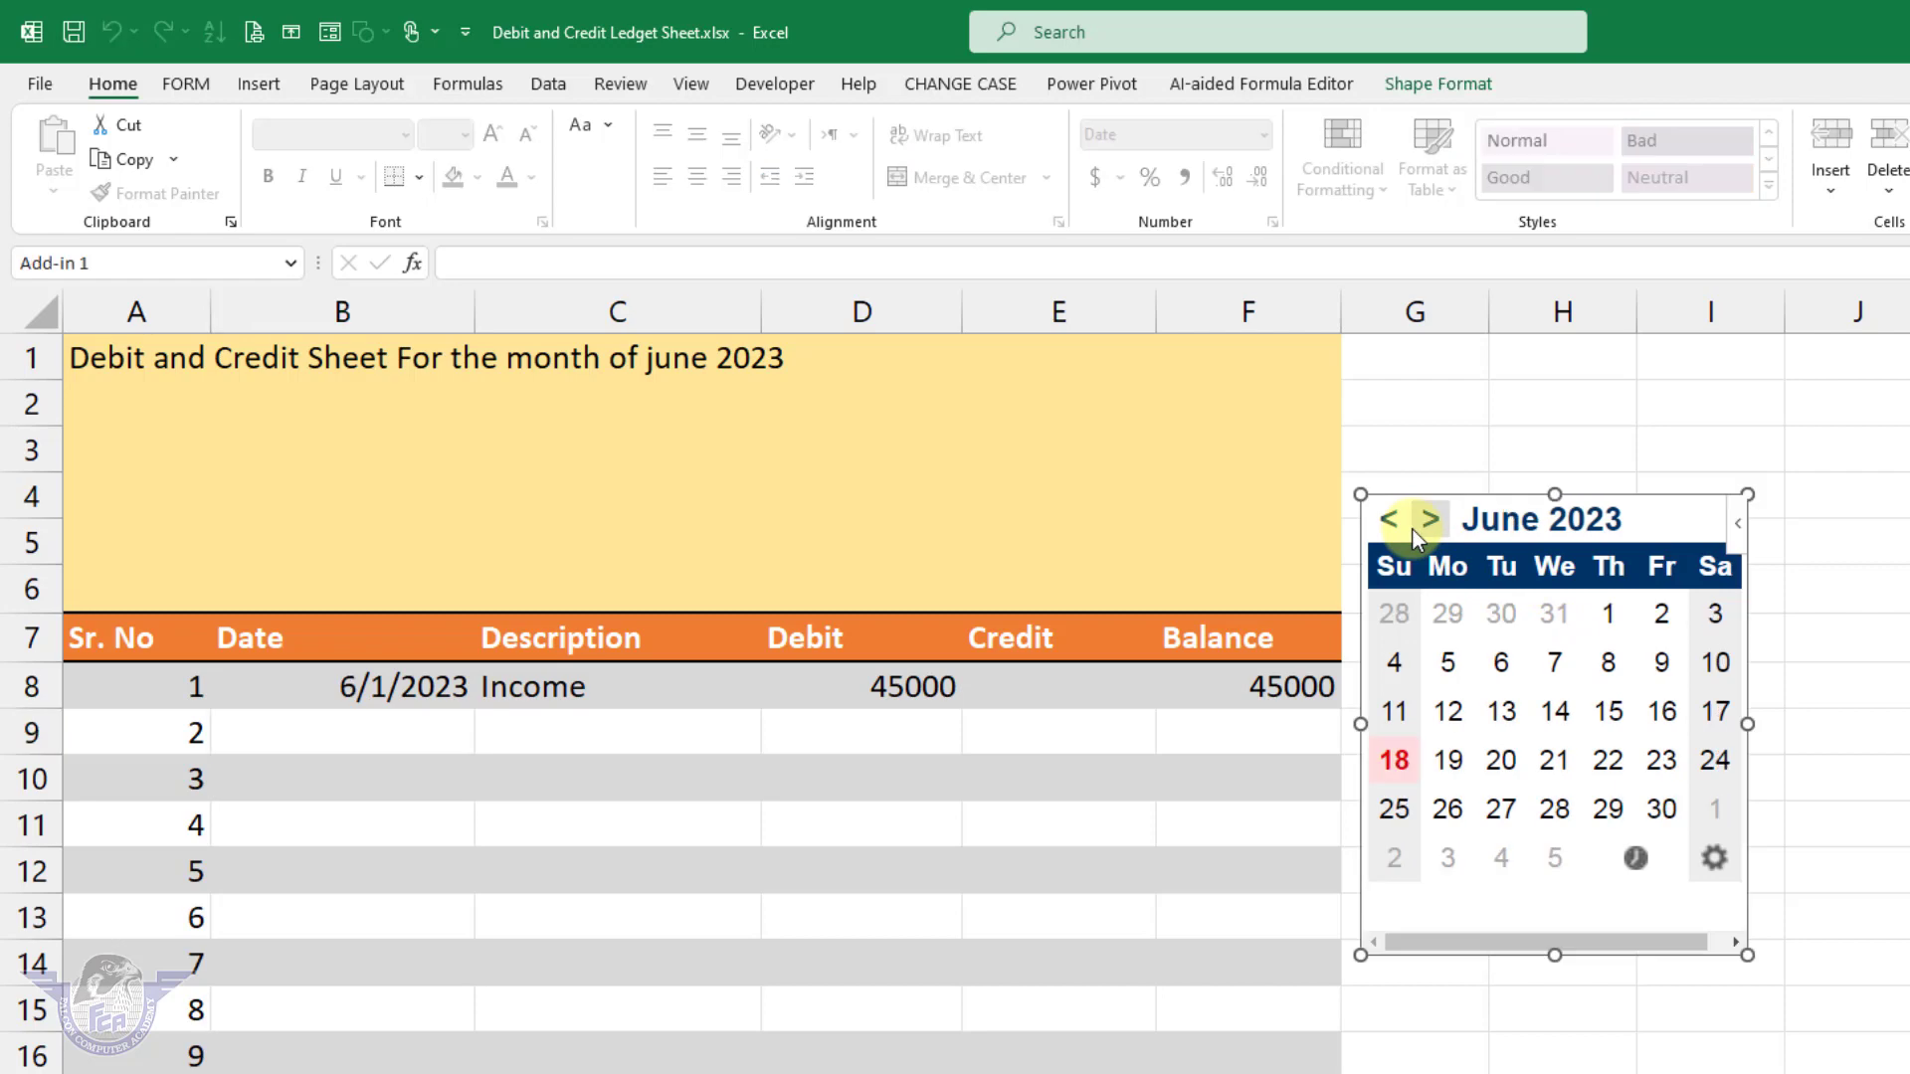
pyautogui.click(410, 733)
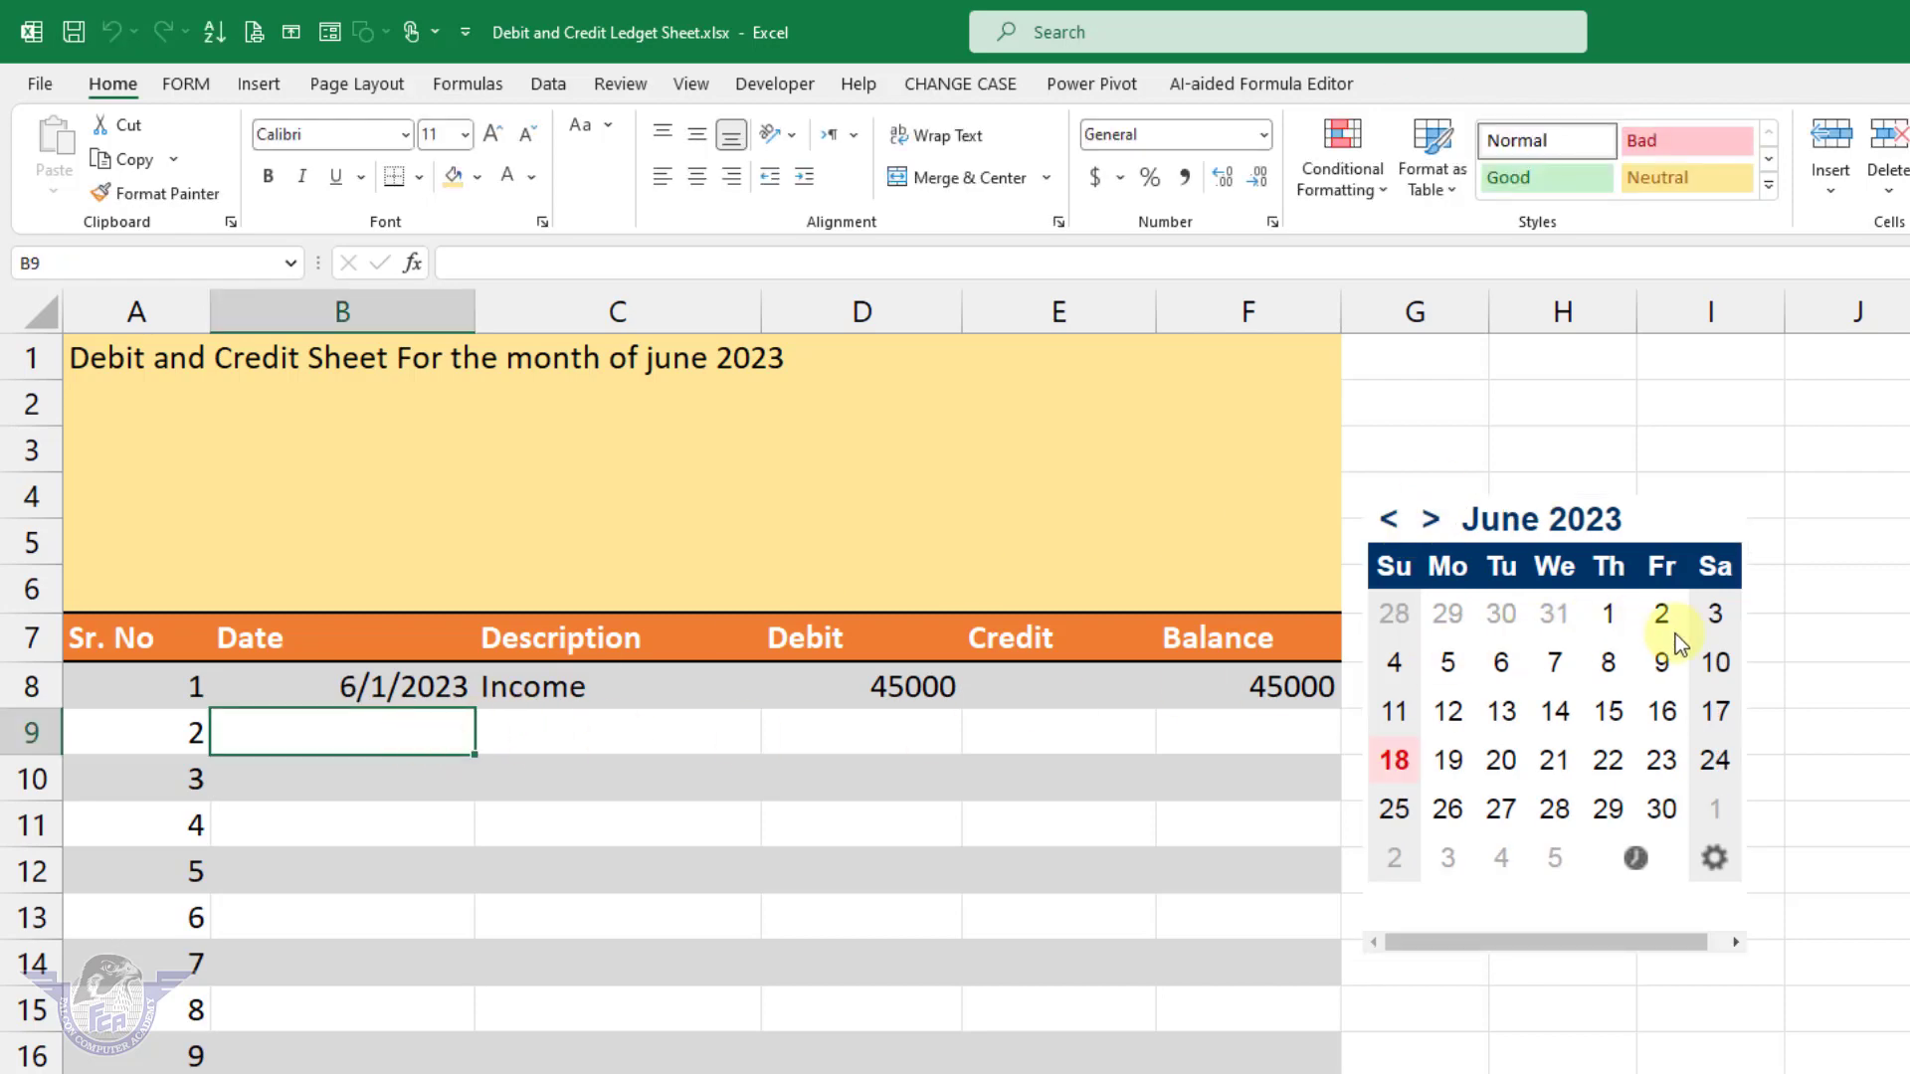
pyautogui.click(1608, 616)
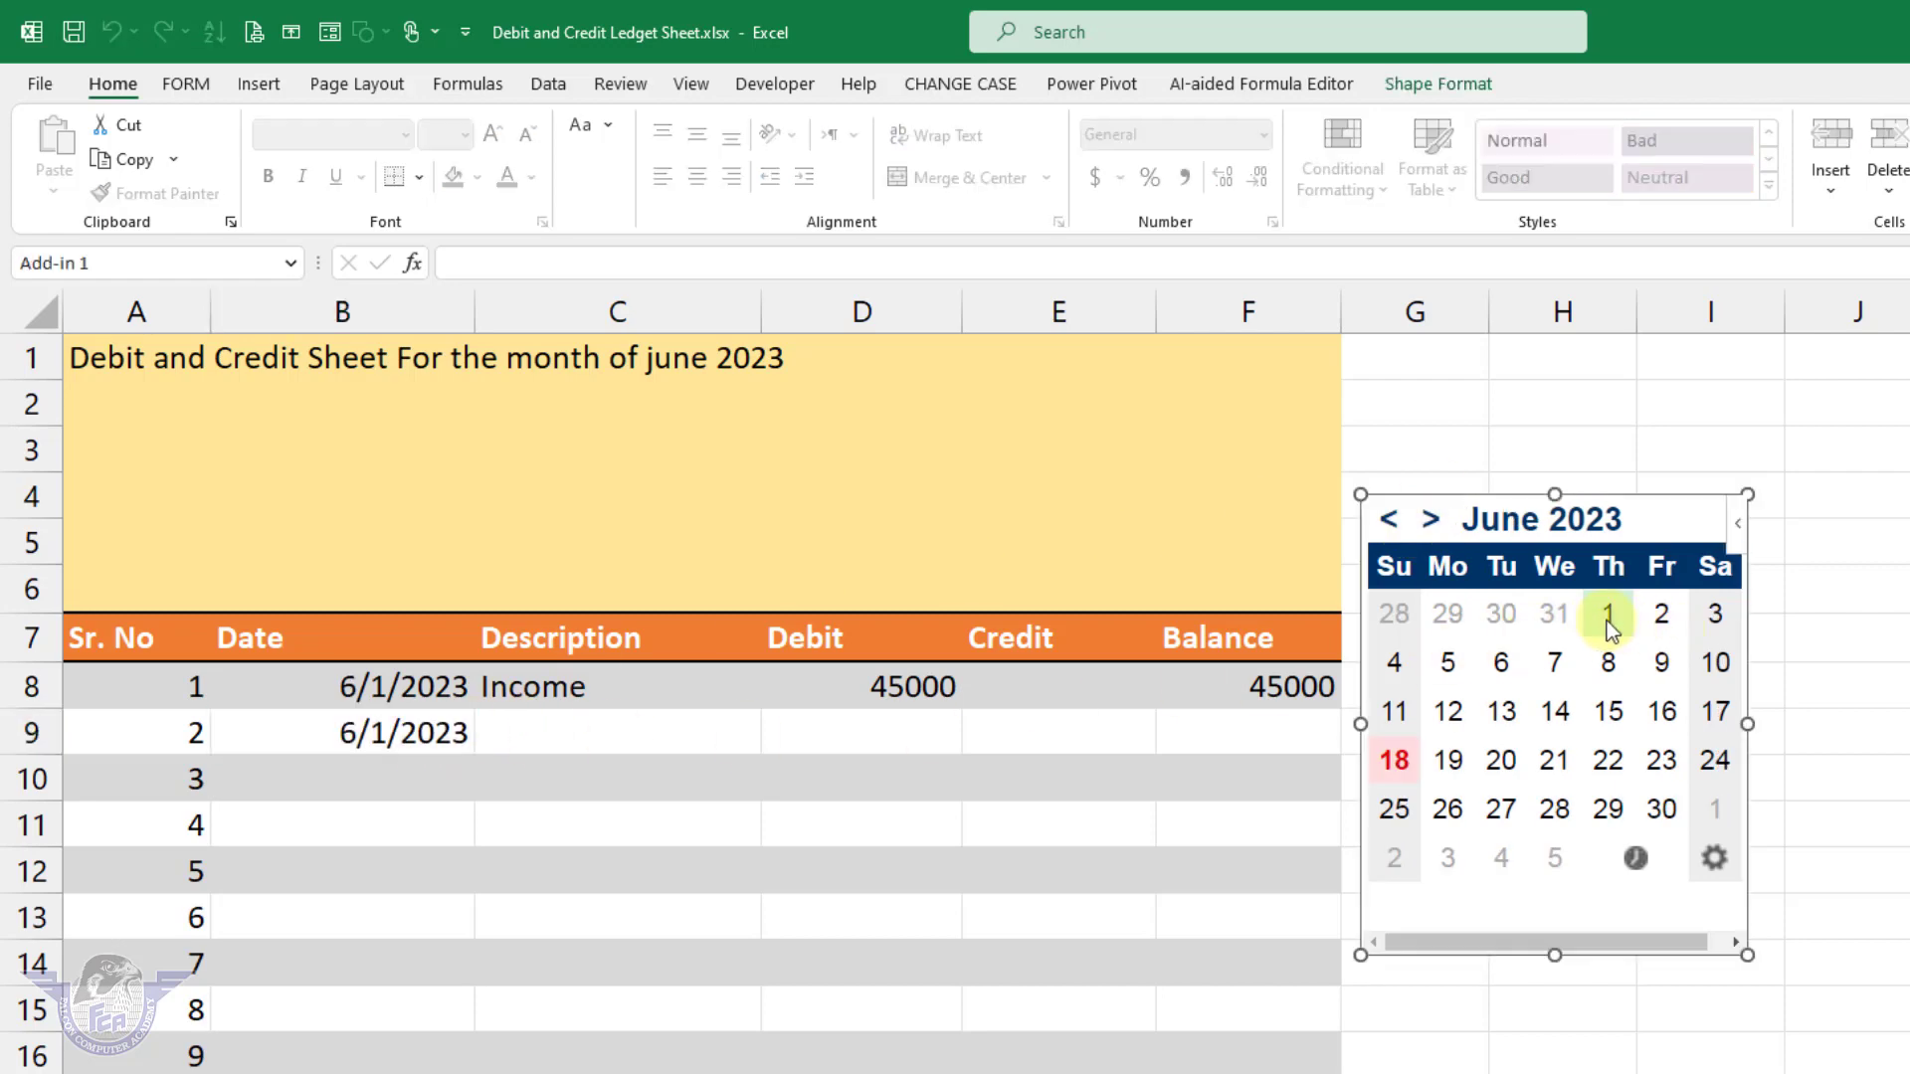
pyautogui.click(633, 732)
pyautogui.write('Ex')
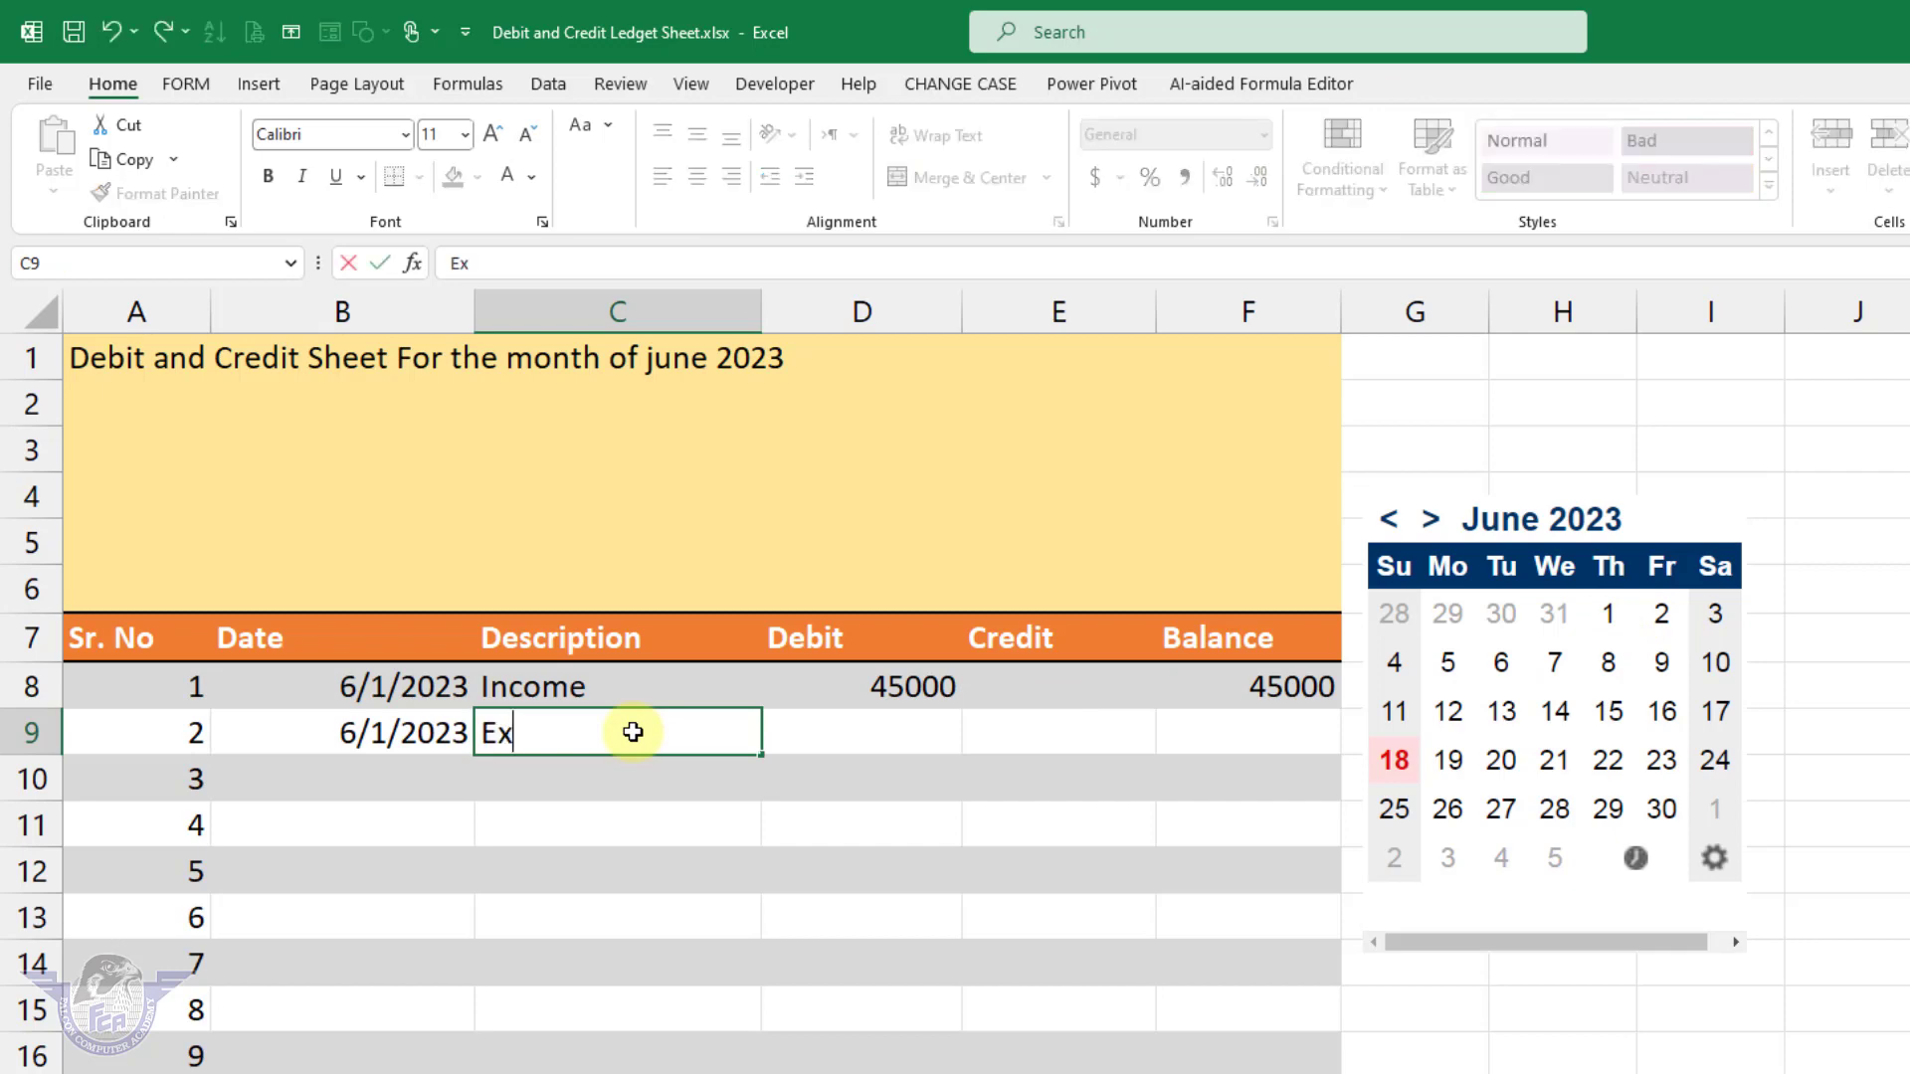
pyautogui.write('pense')
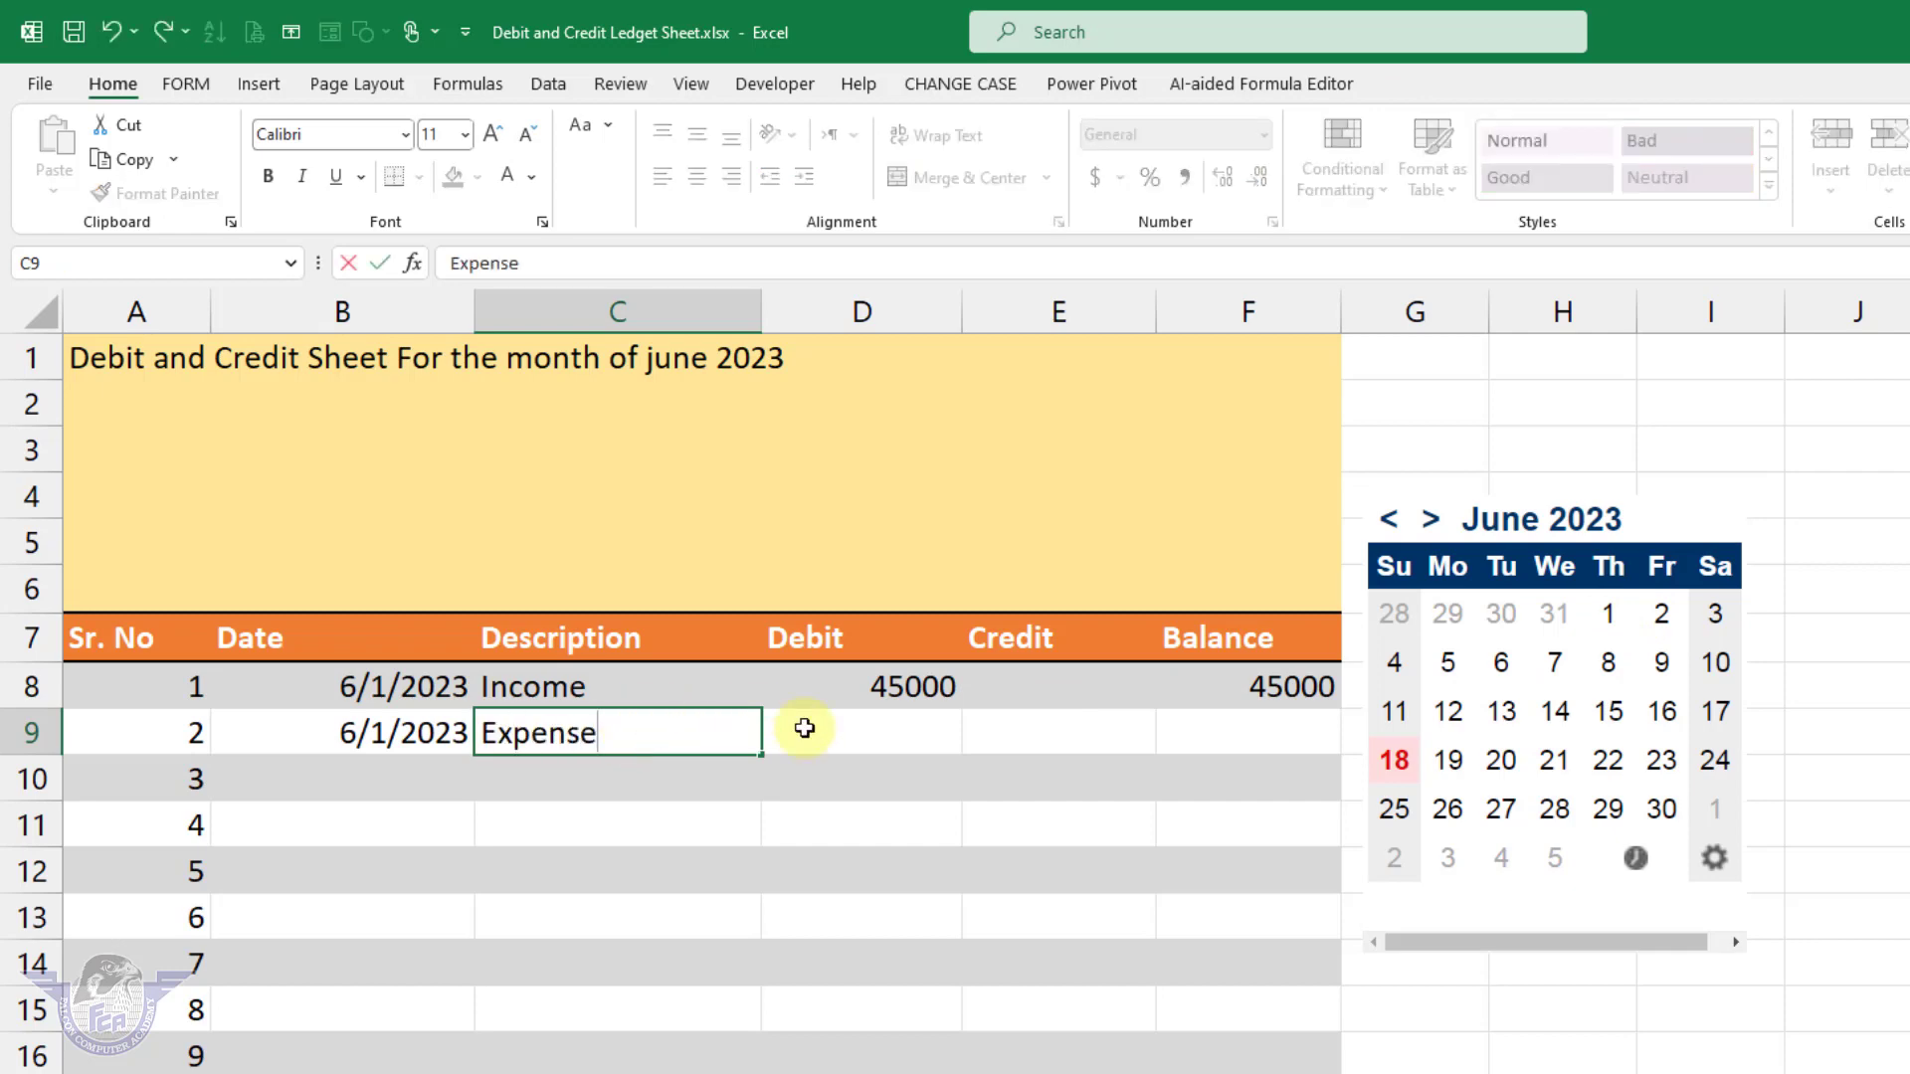
pyautogui.press('Tab')
pyautogui.click(1072, 734)
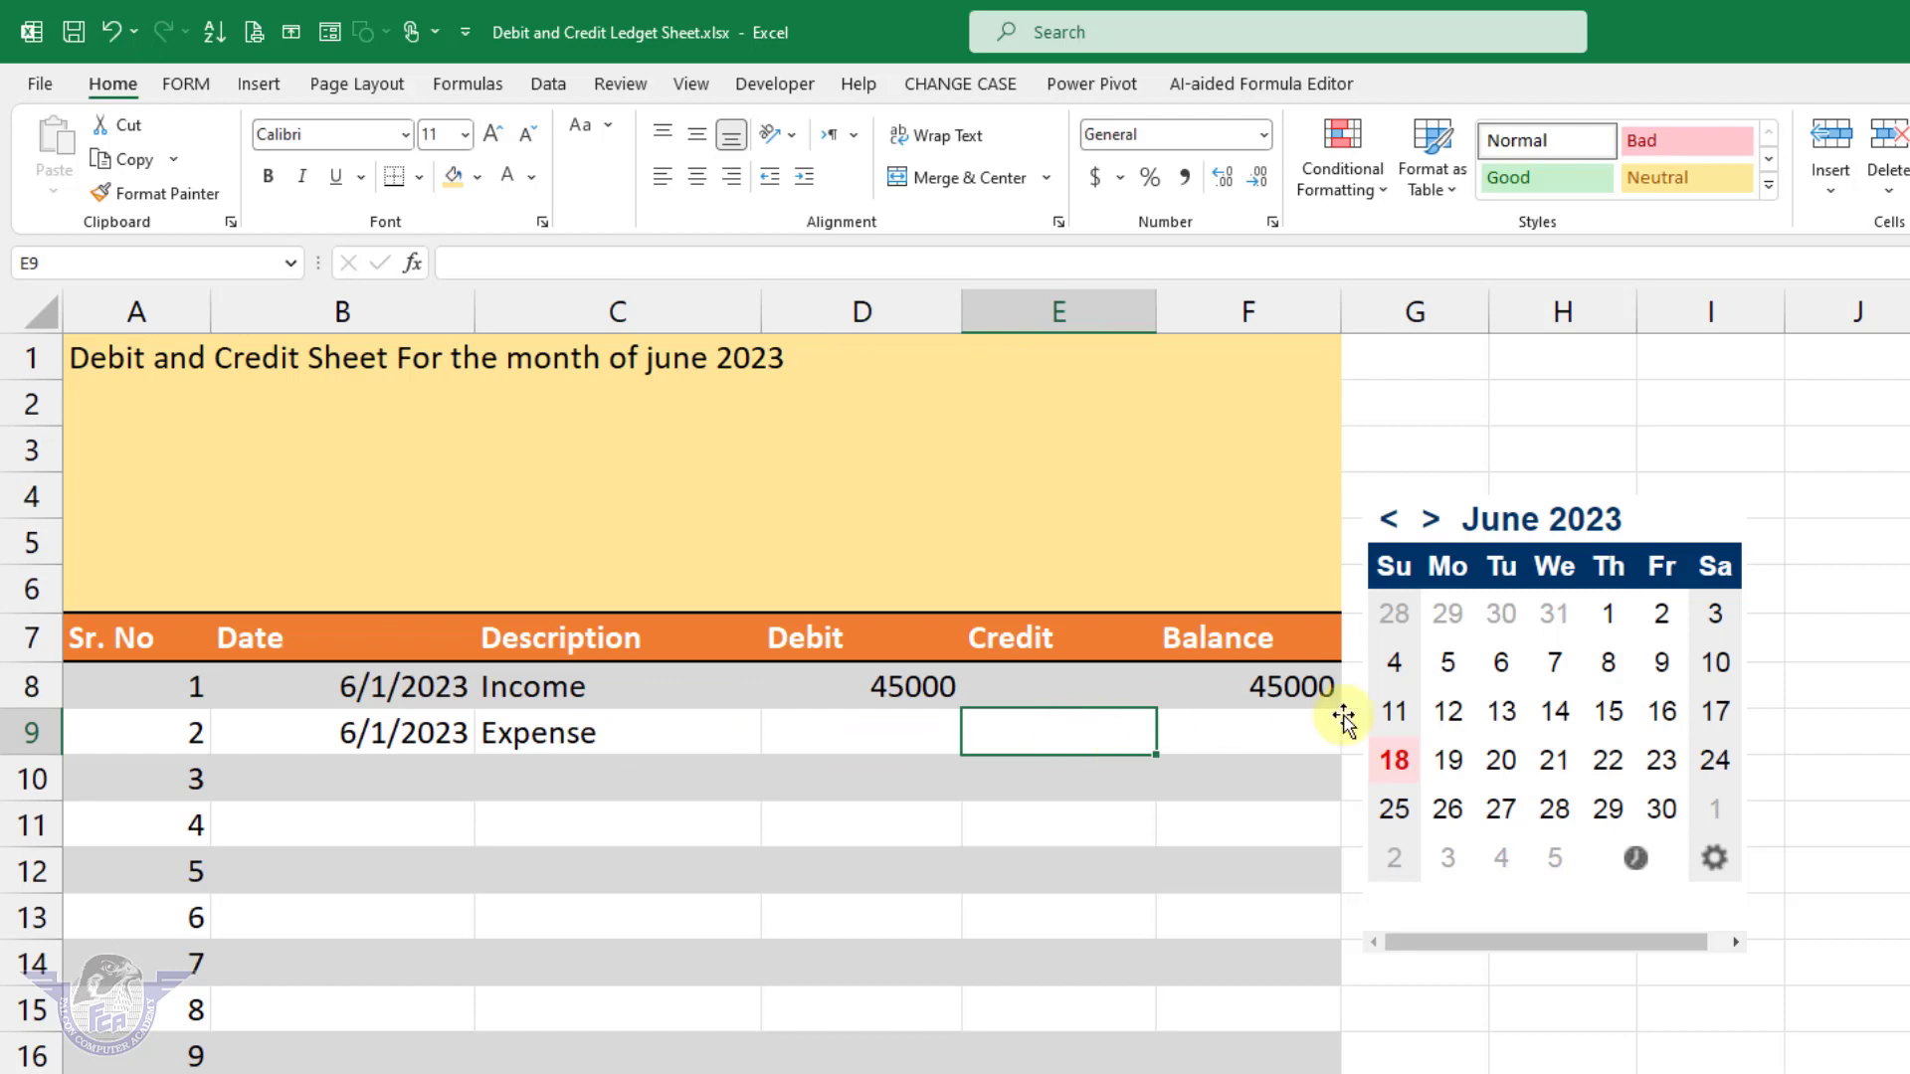
pyautogui.write('12500')
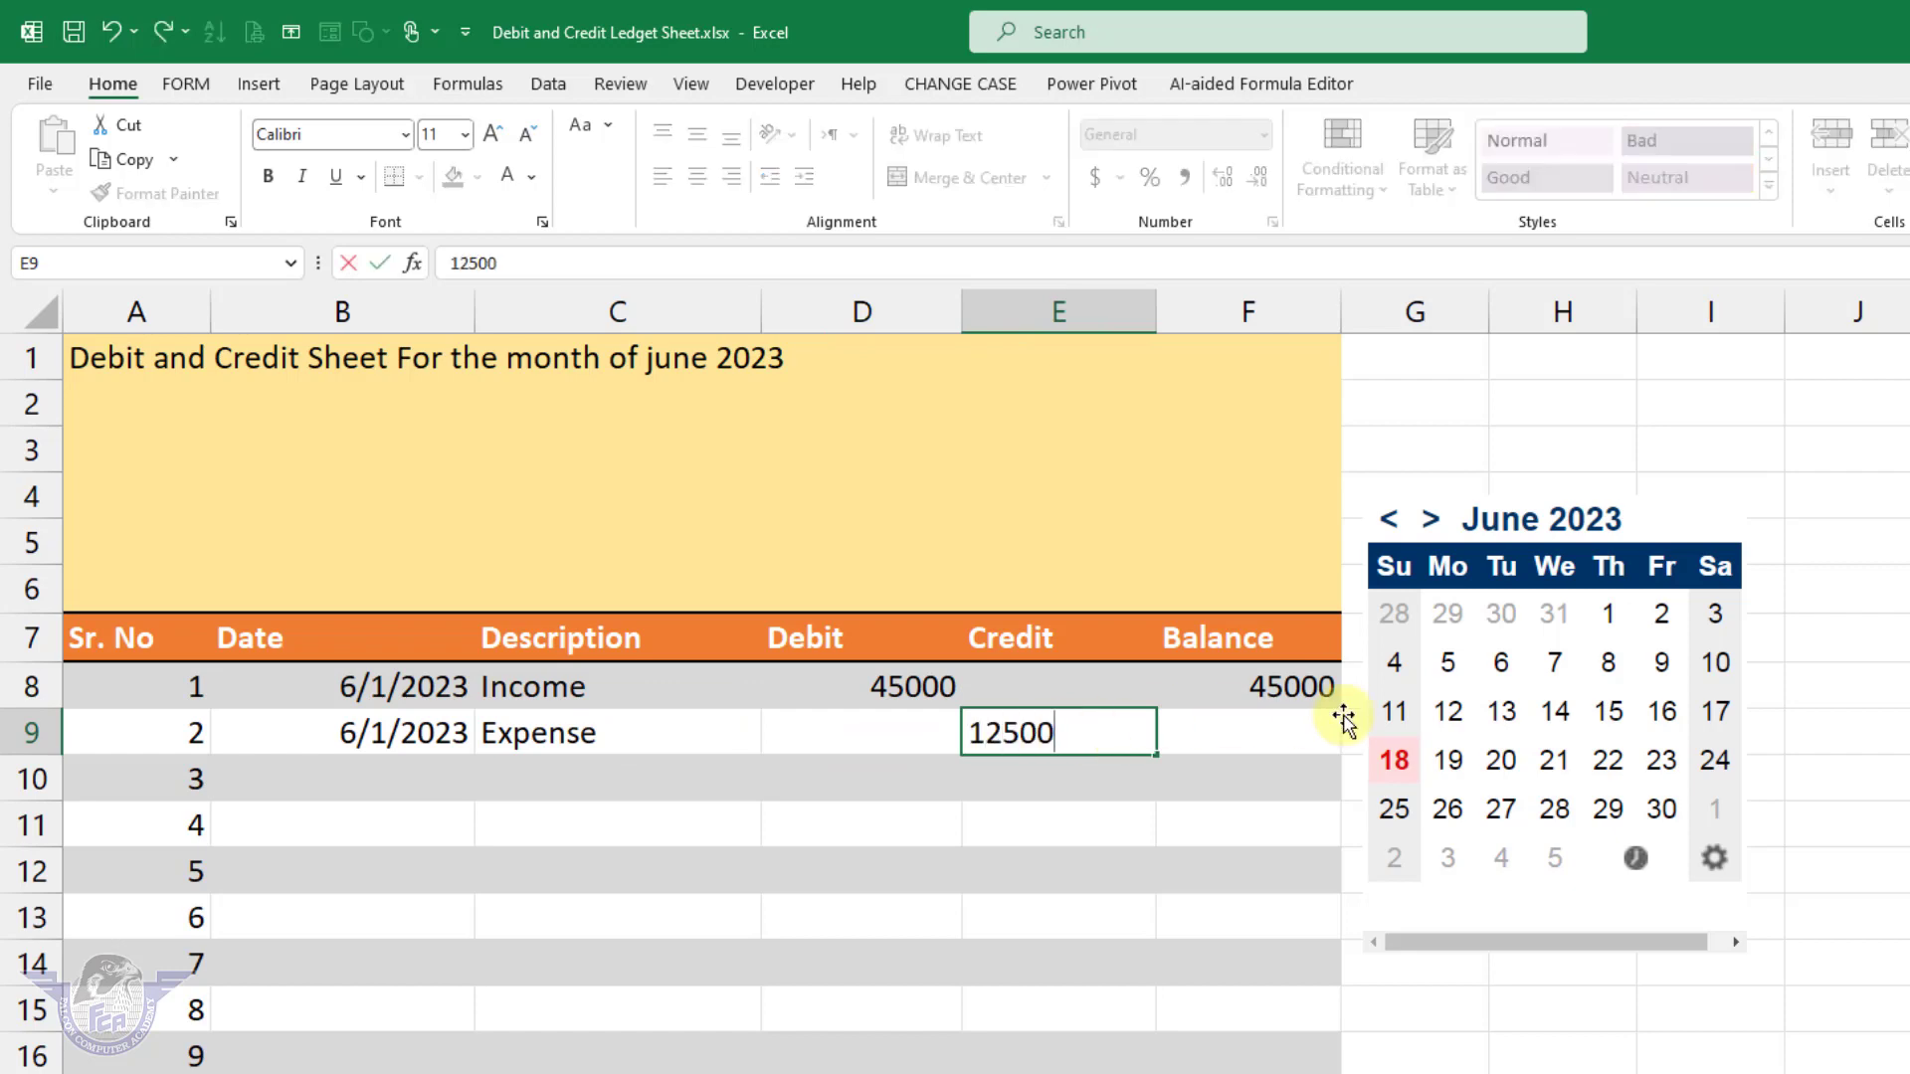
pyautogui.press('Tab')
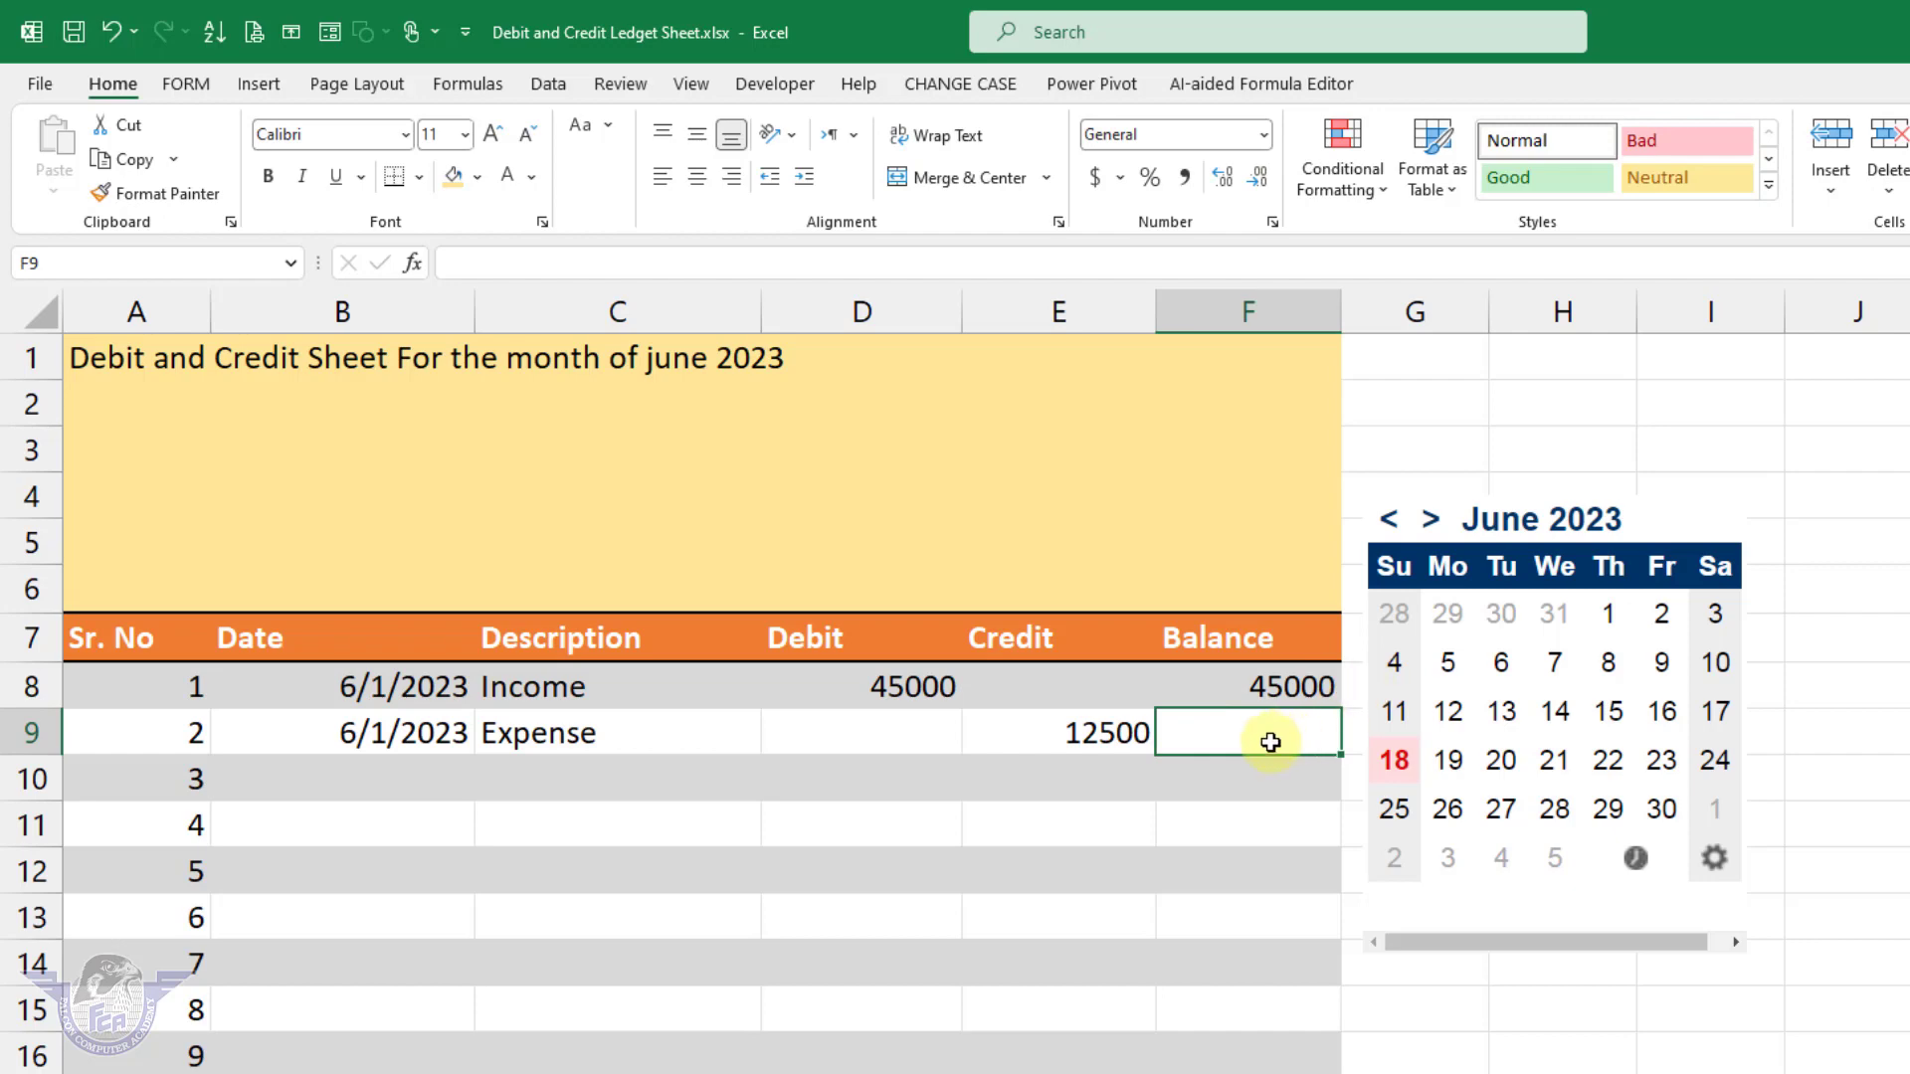
# Step: Enter =F8+D9-E9 in F9 so the running balance shows 32500
pyautogui.write('=')
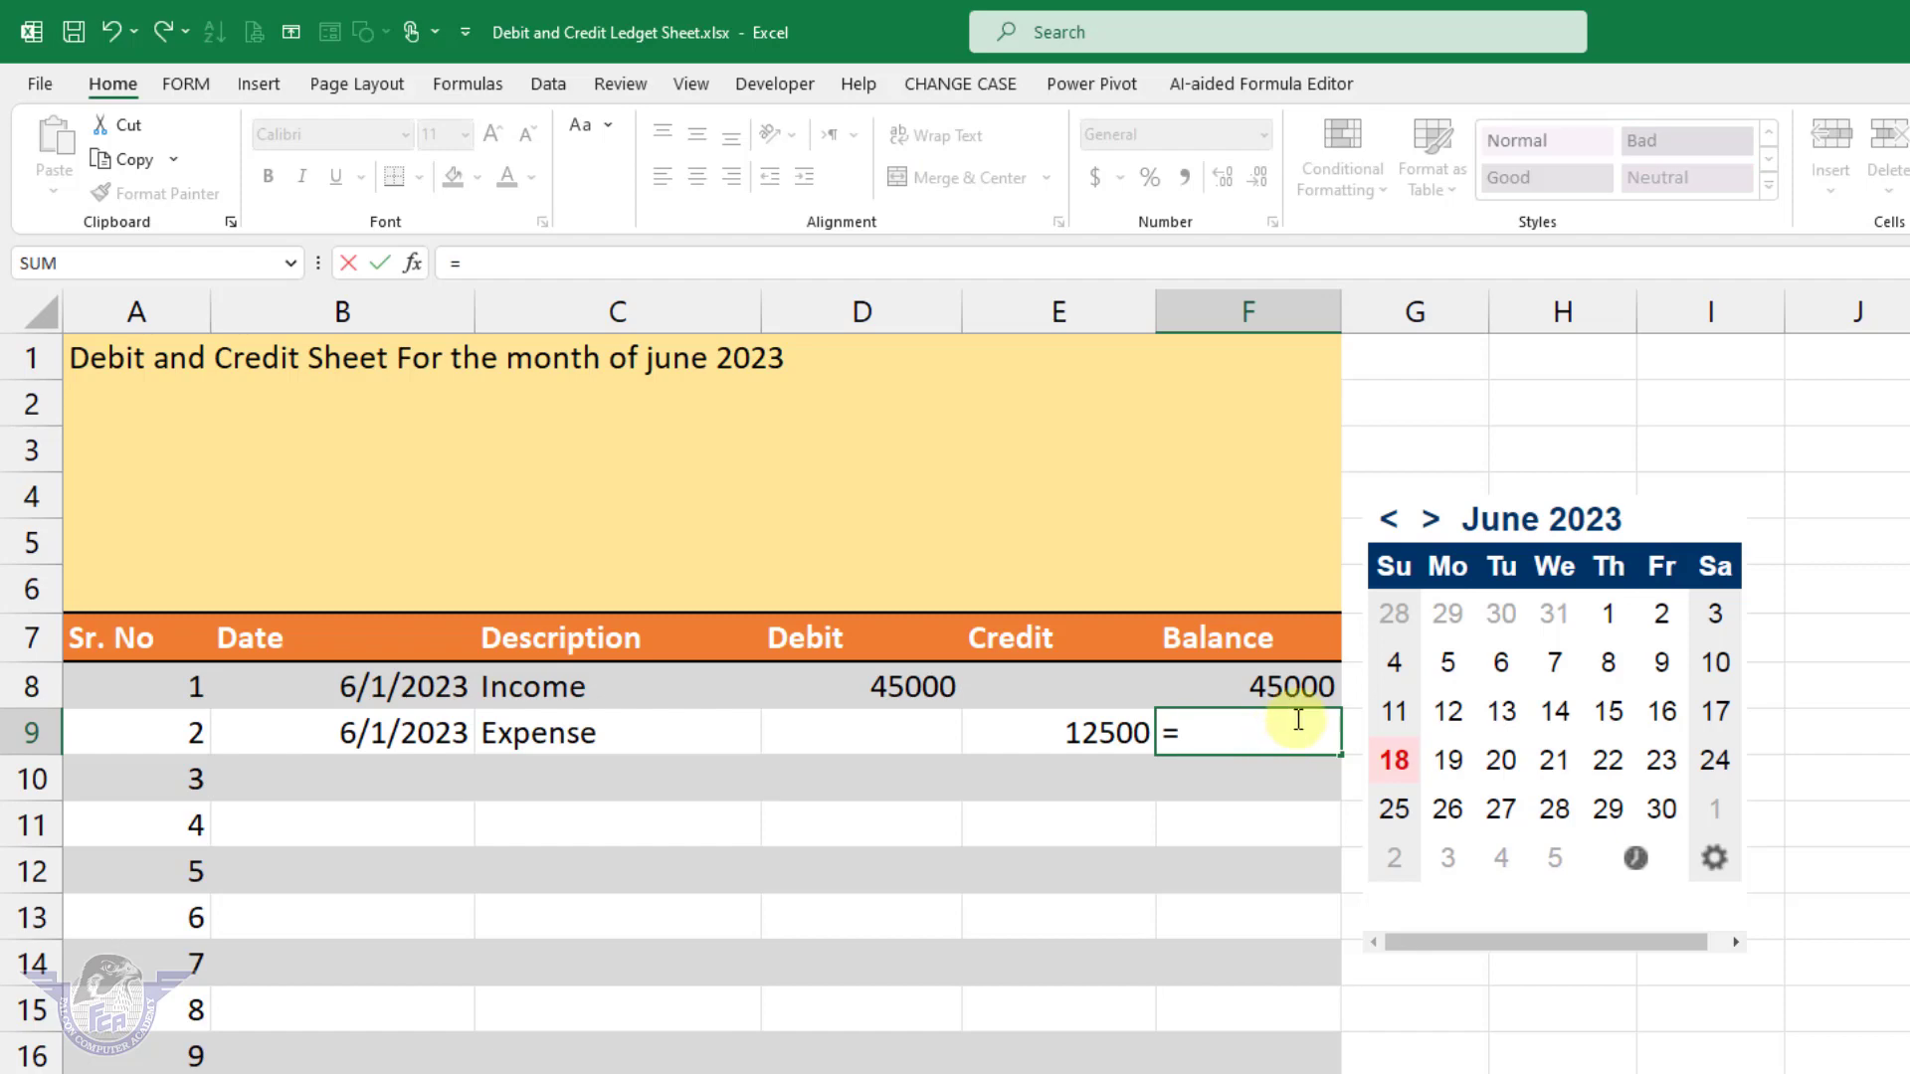
pyautogui.click(1294, 686)
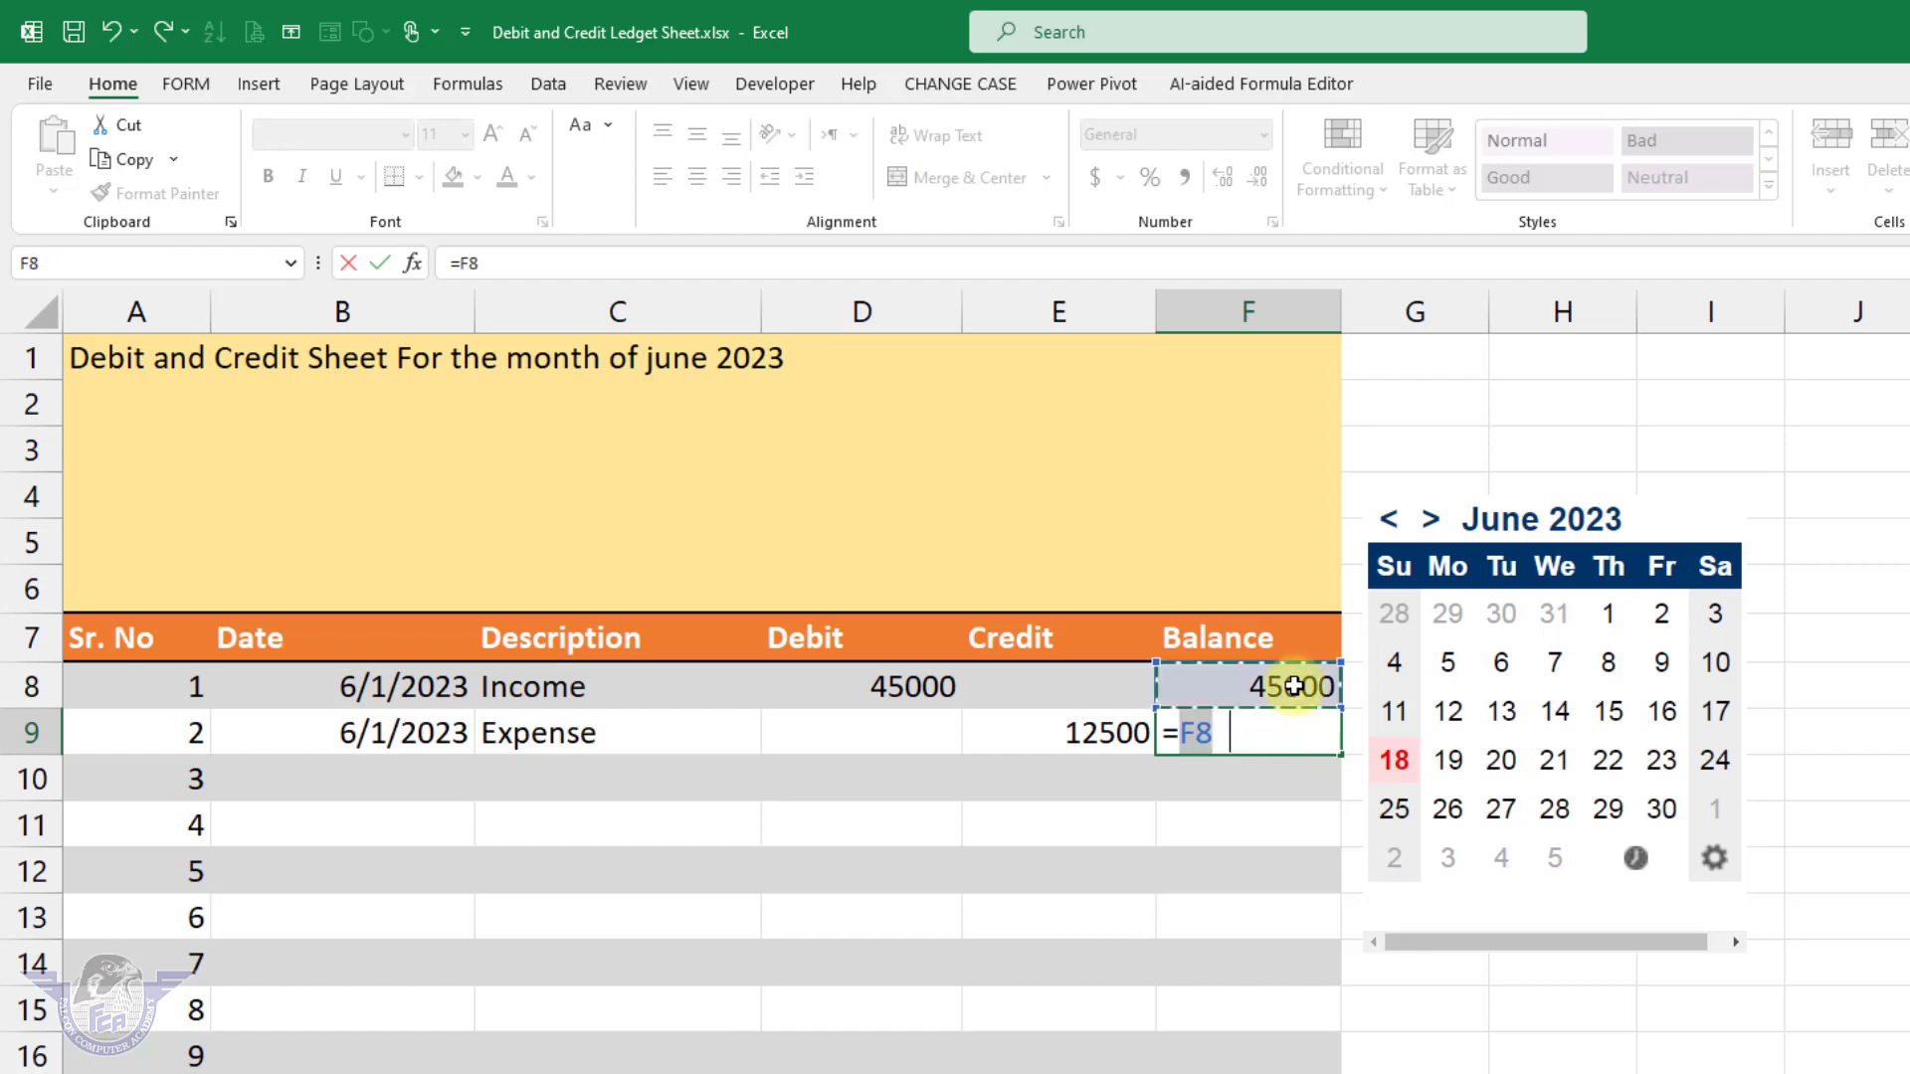
pyautogui.write('+')
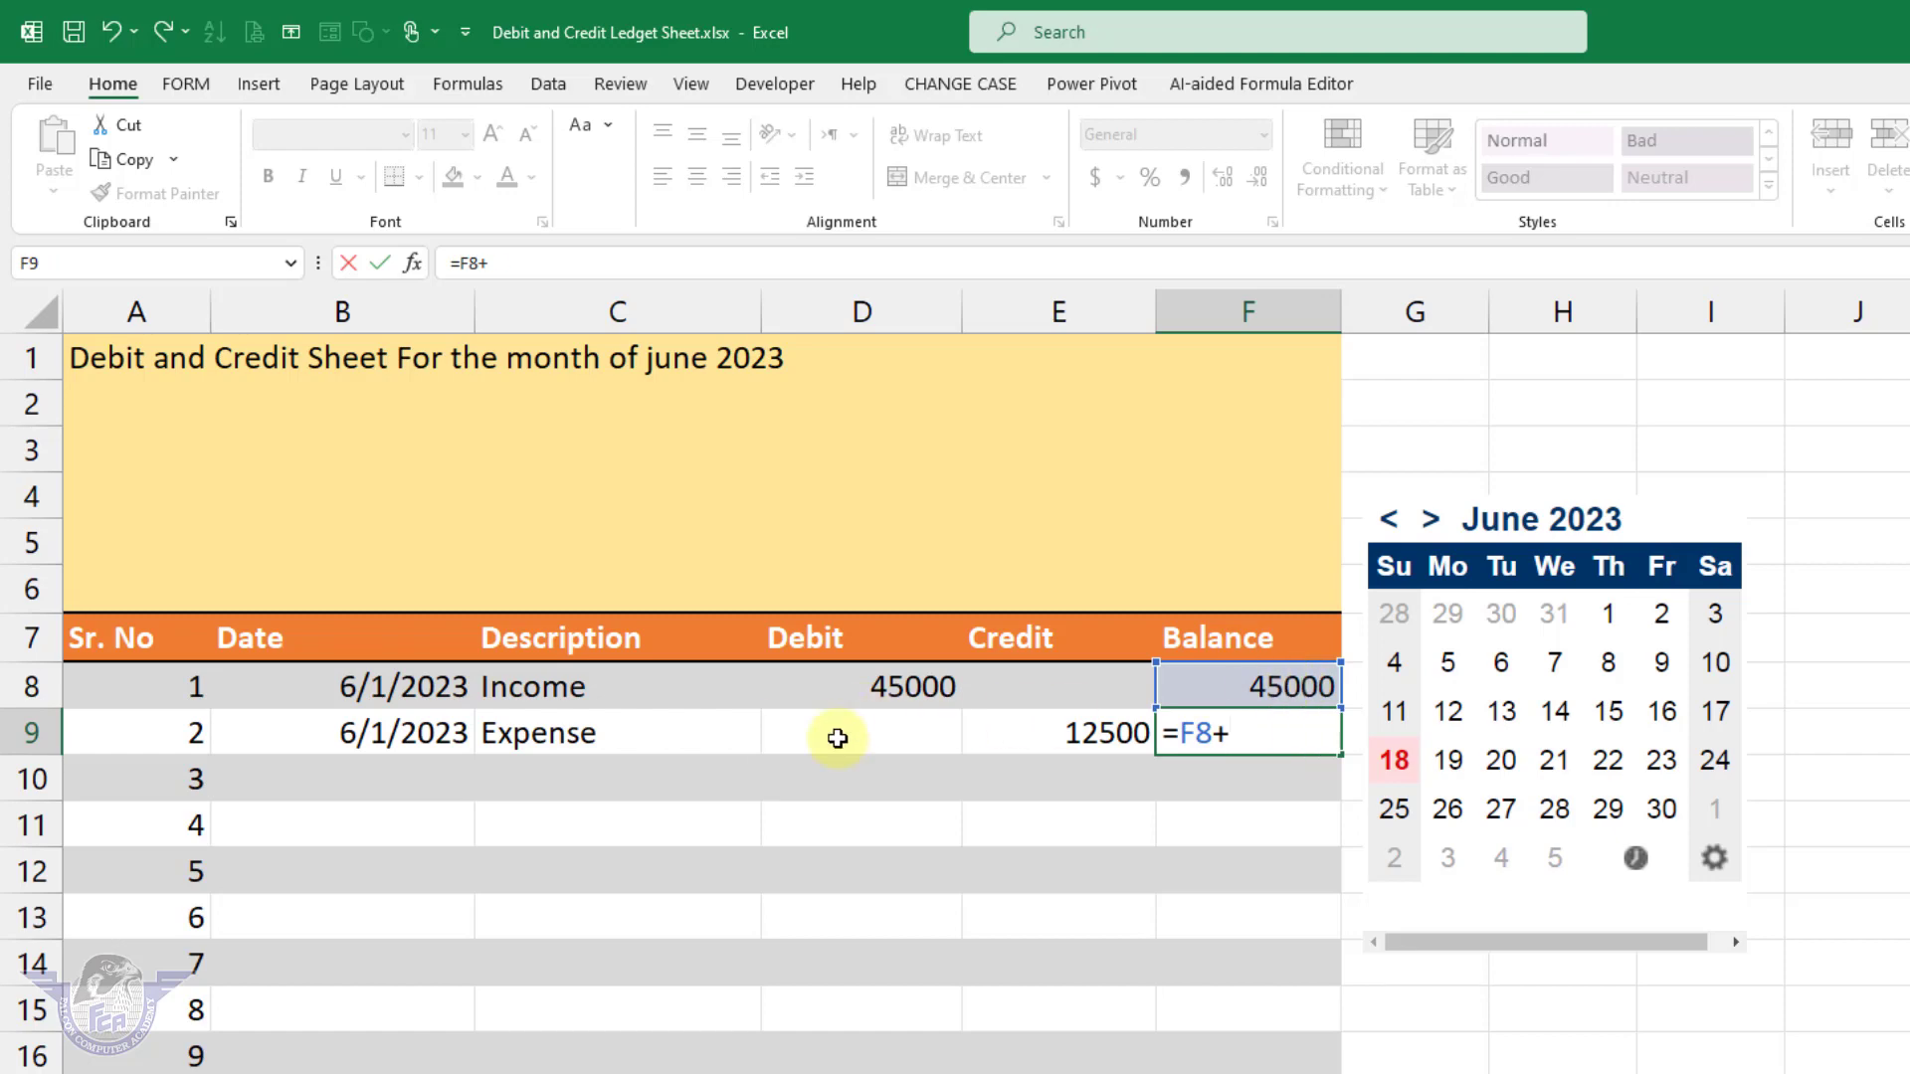
pyautogui.click(838, 738)
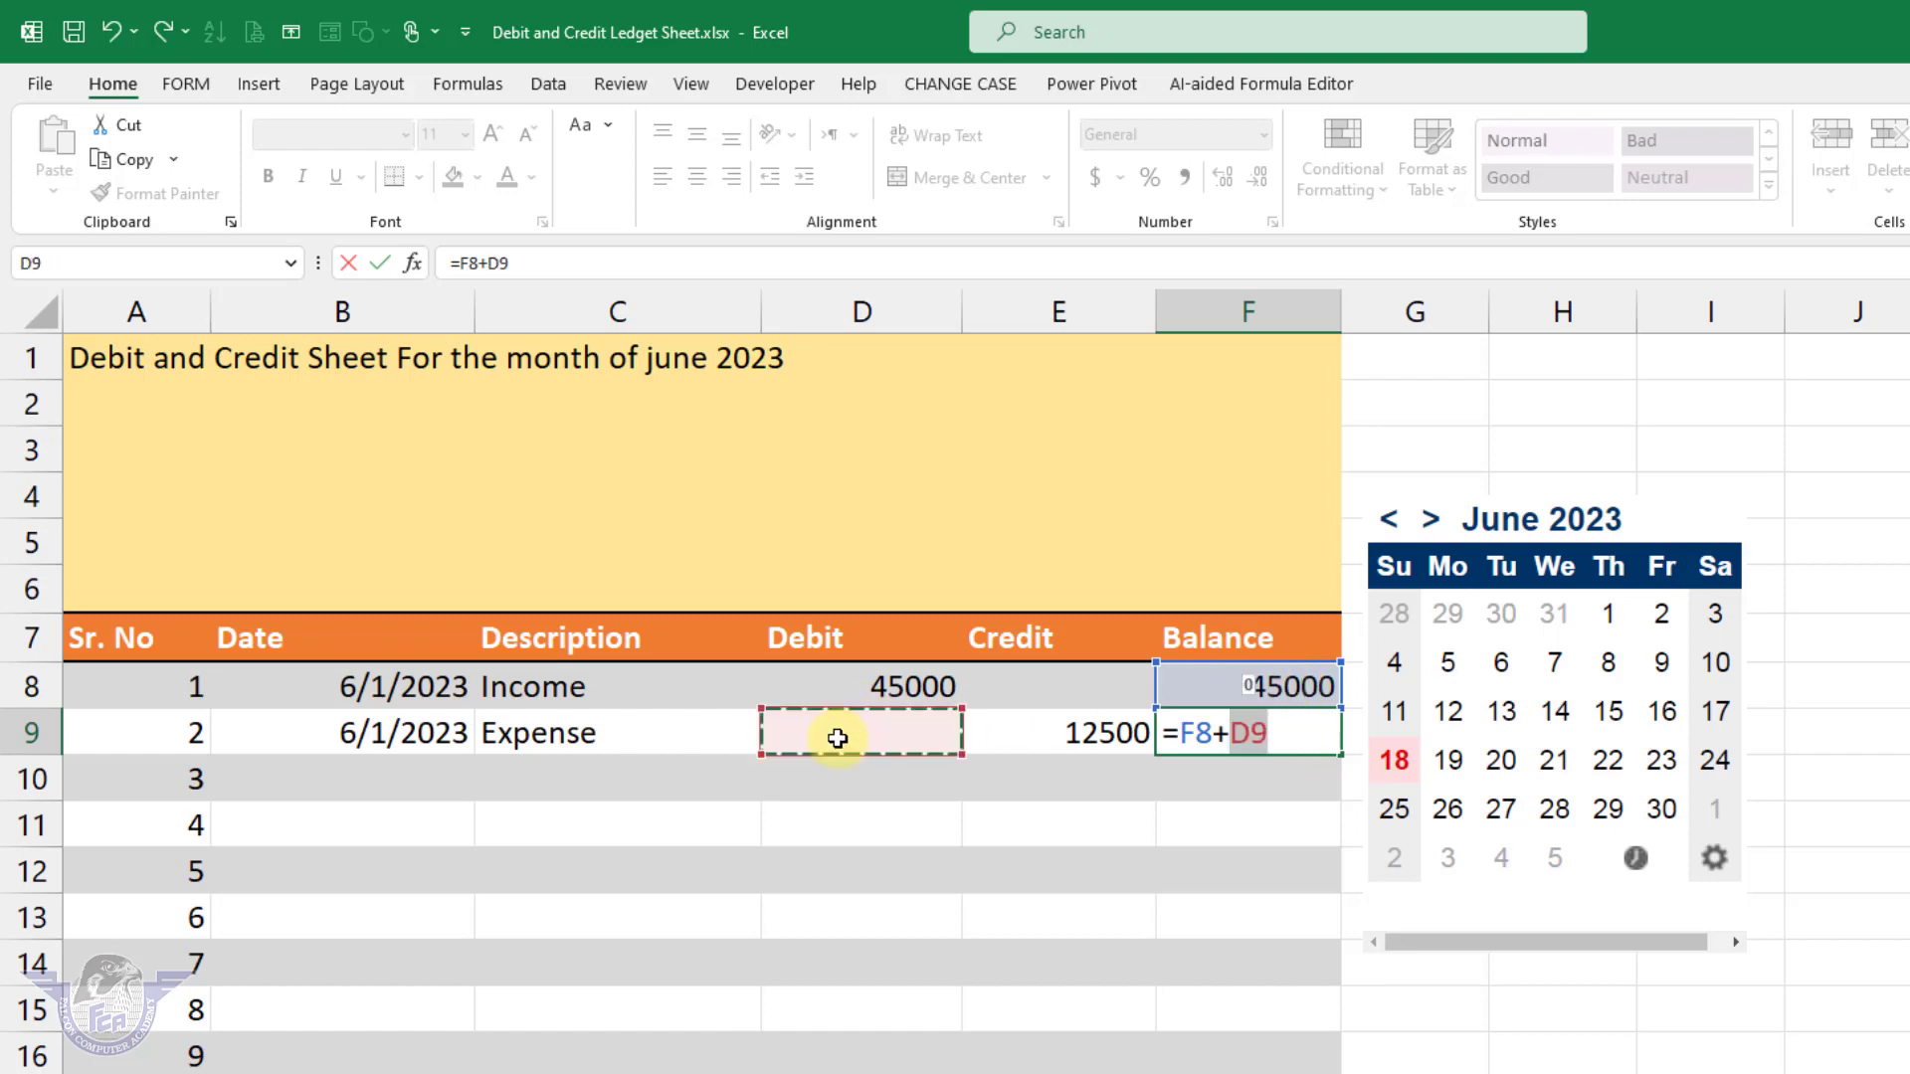
pyautogui.write('-')
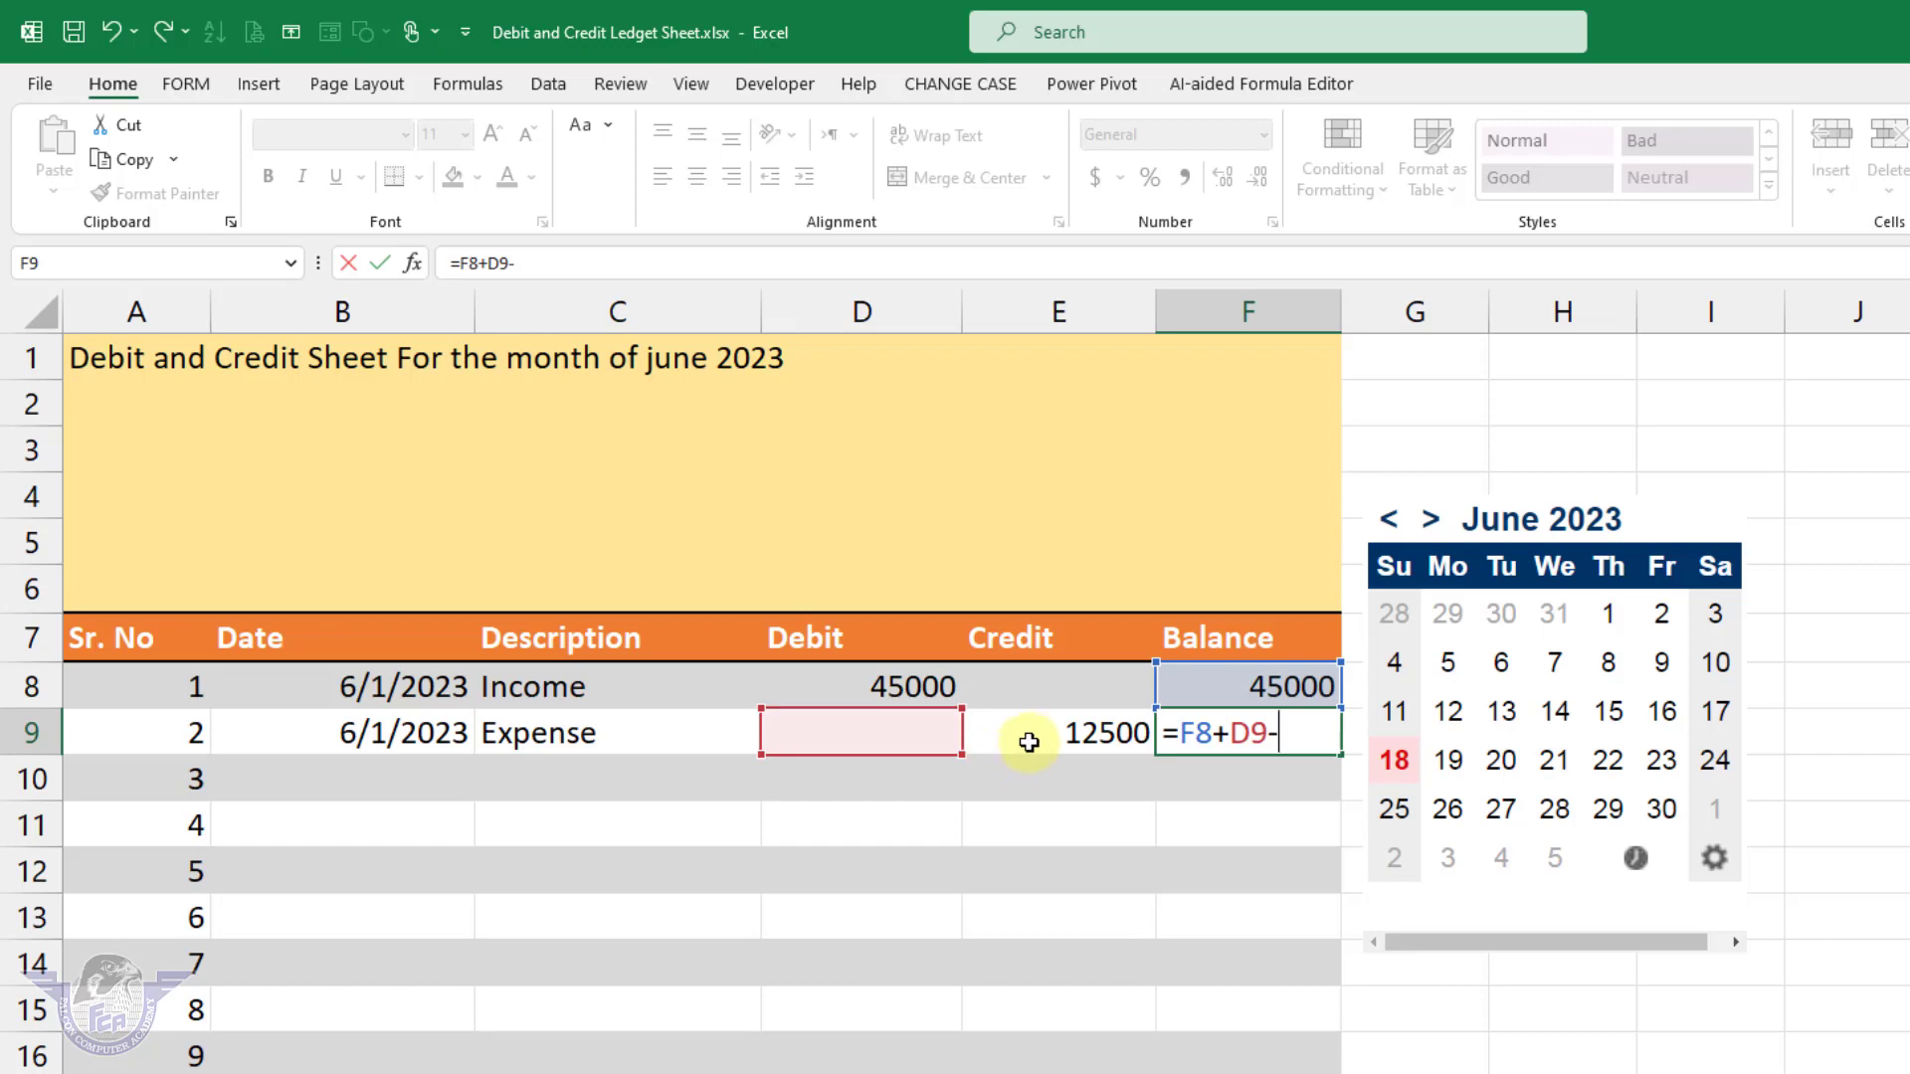
pyautogui.click(1025, 733)
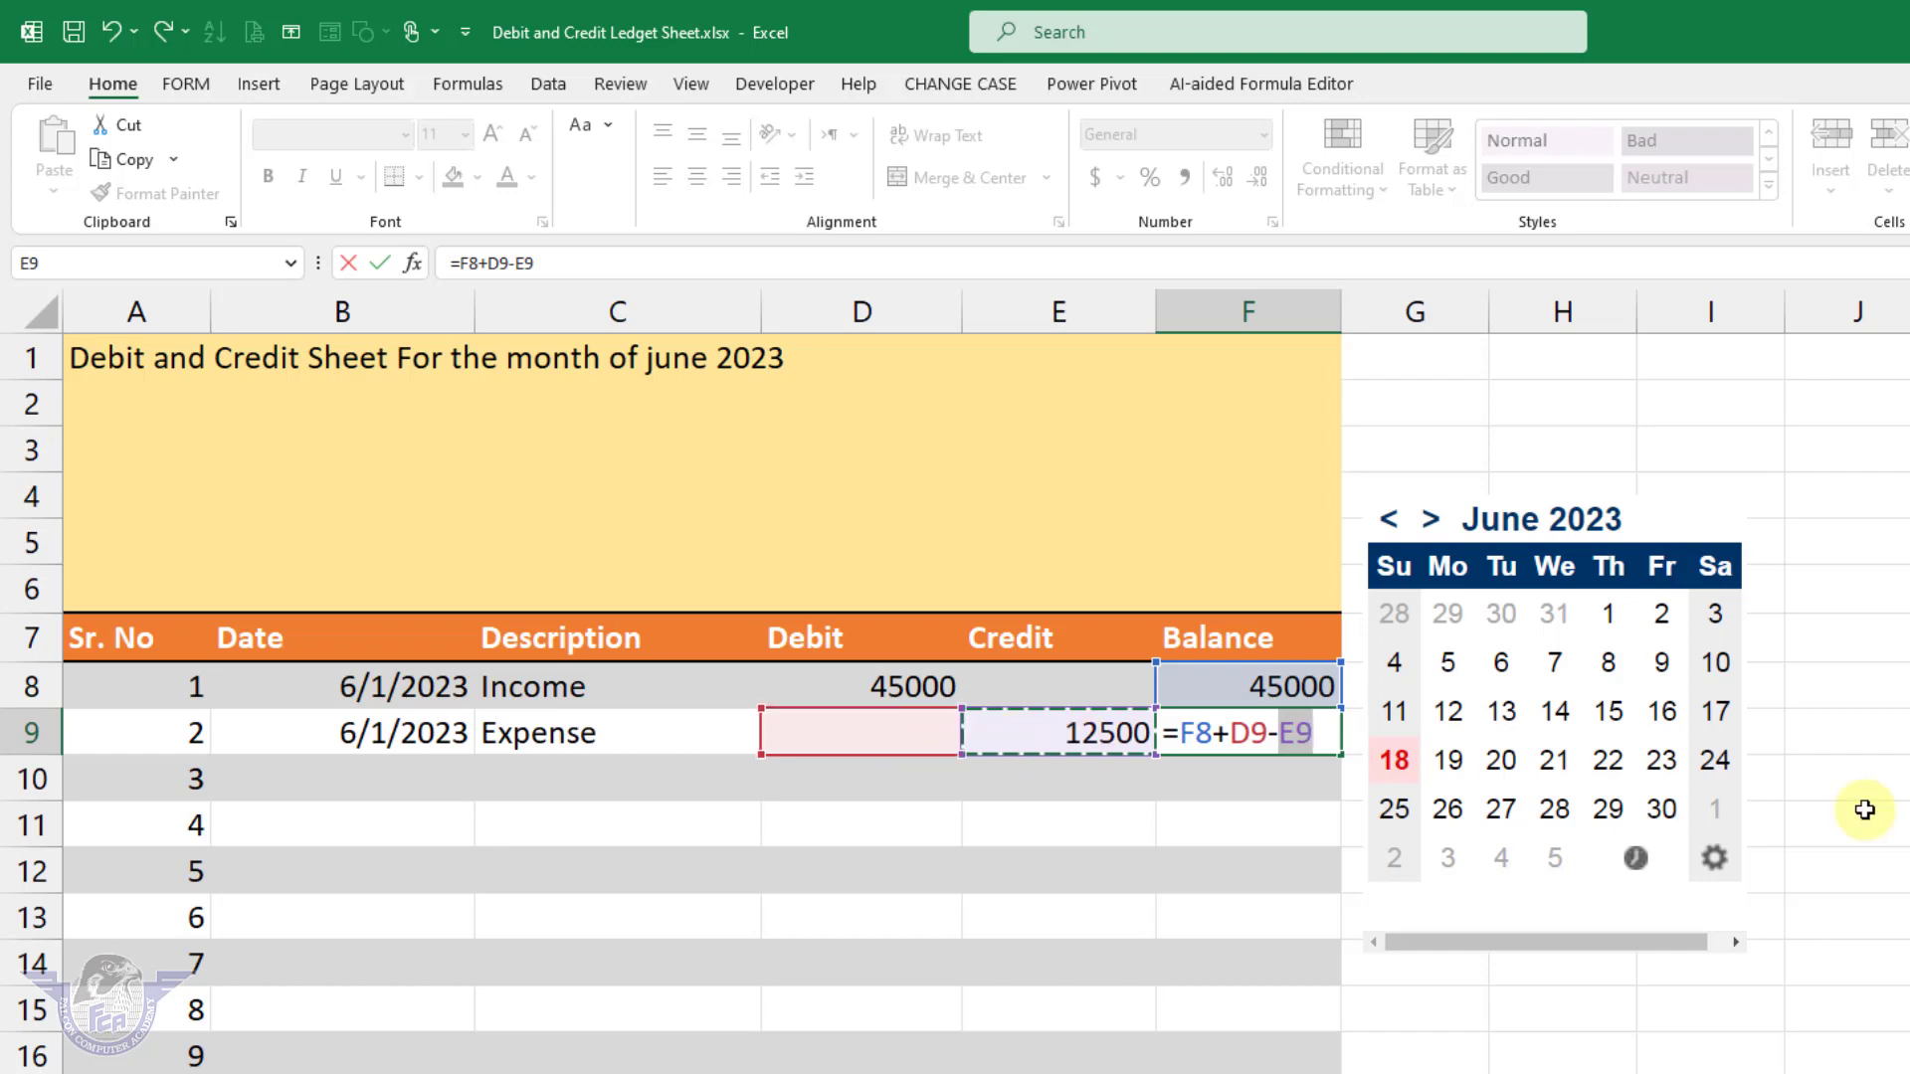
pyautogui.press('Return')
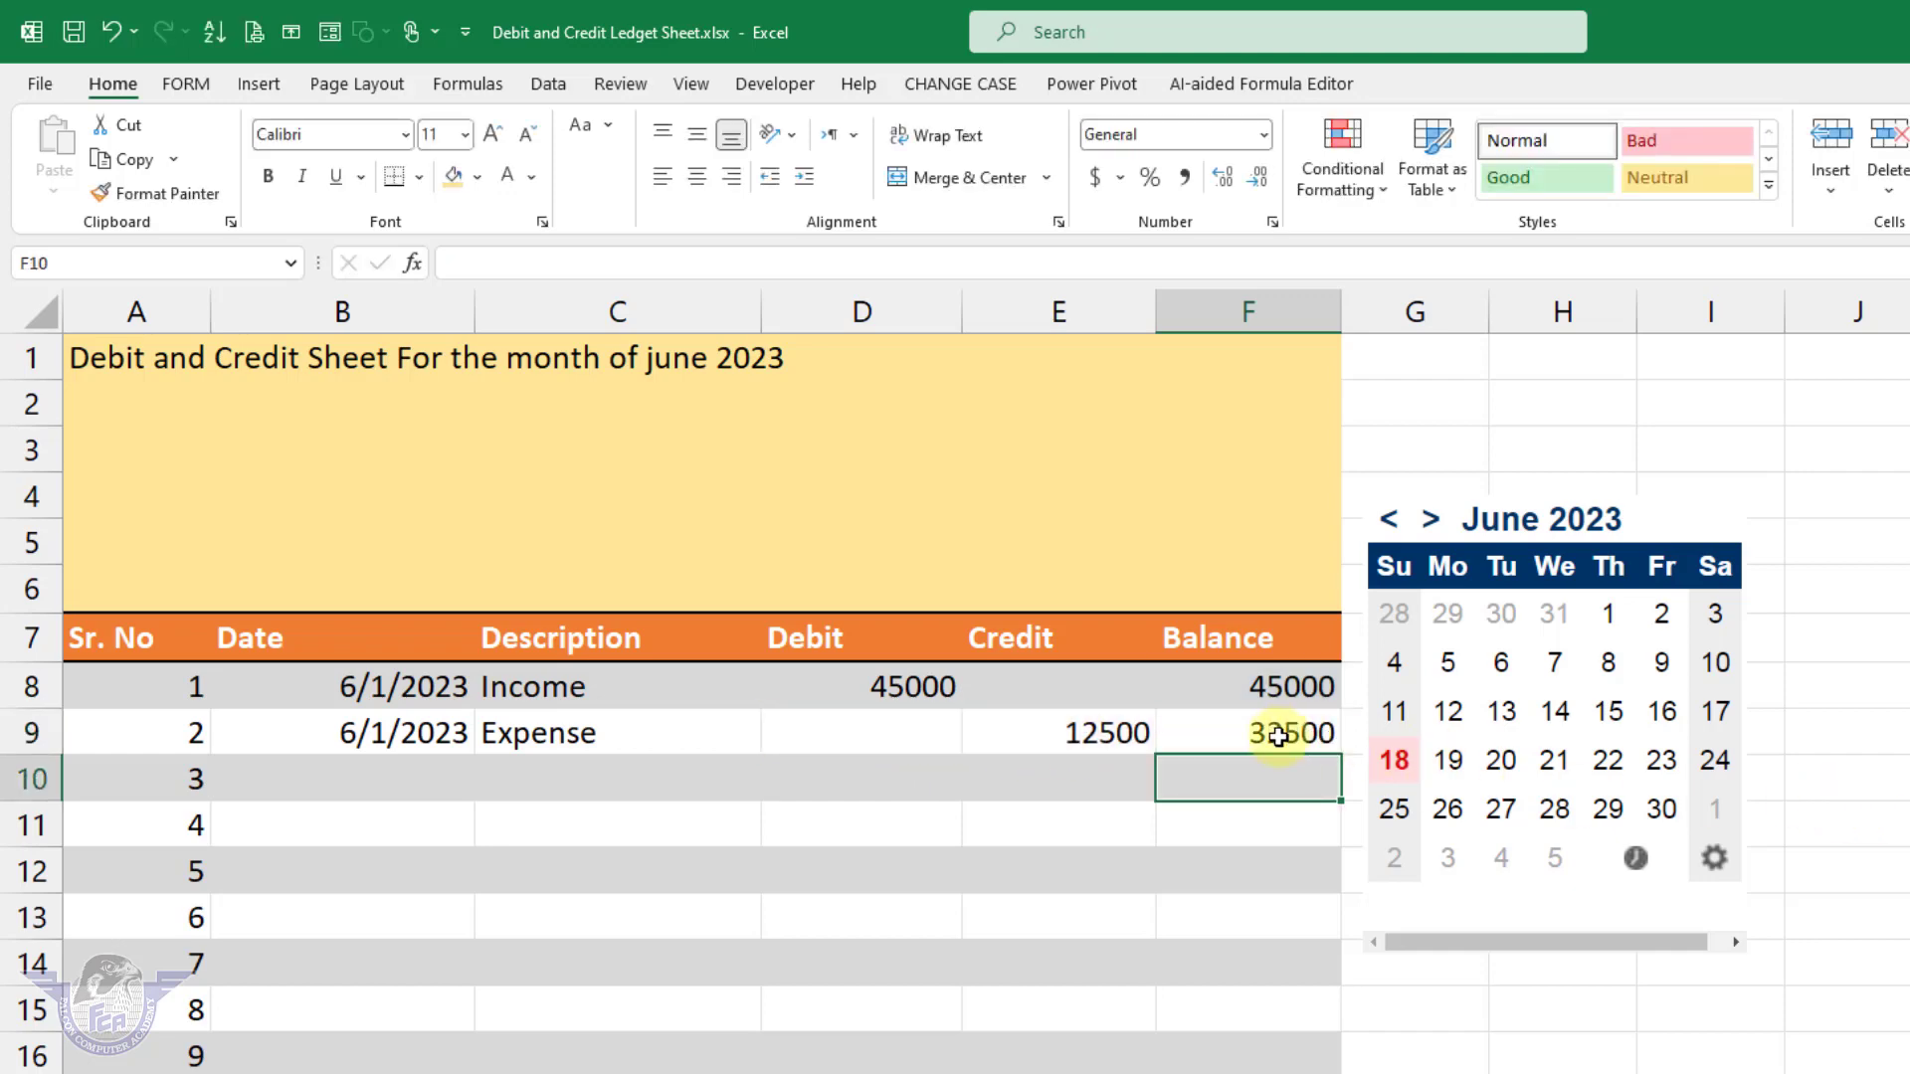
pyautogui.click(1278, 735)
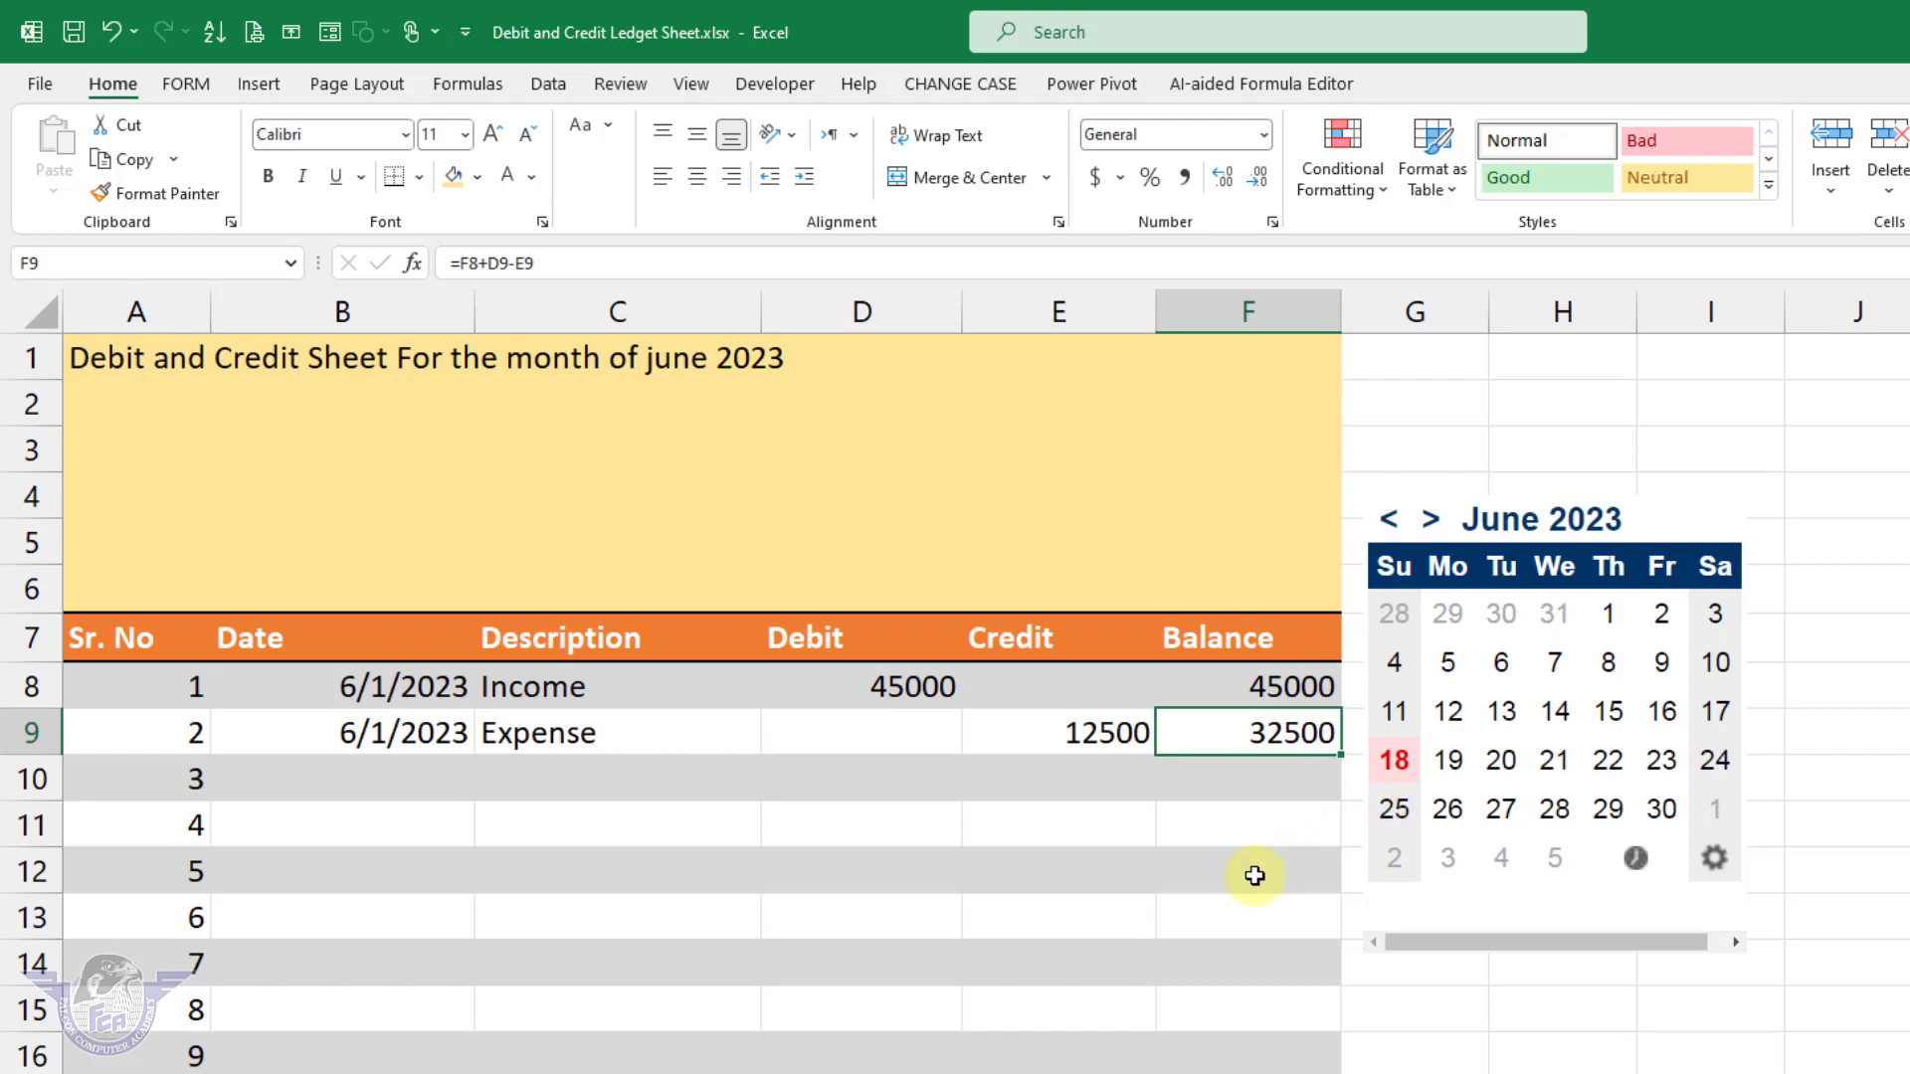
# Step: Move the calendar aside, try filling the balance formula down to row 18, then undo it
pyautogui.keyDown('ctrl'); pyautogui.scroll(-1, 1249, 874); pyautogui.keyUp('ctrl')
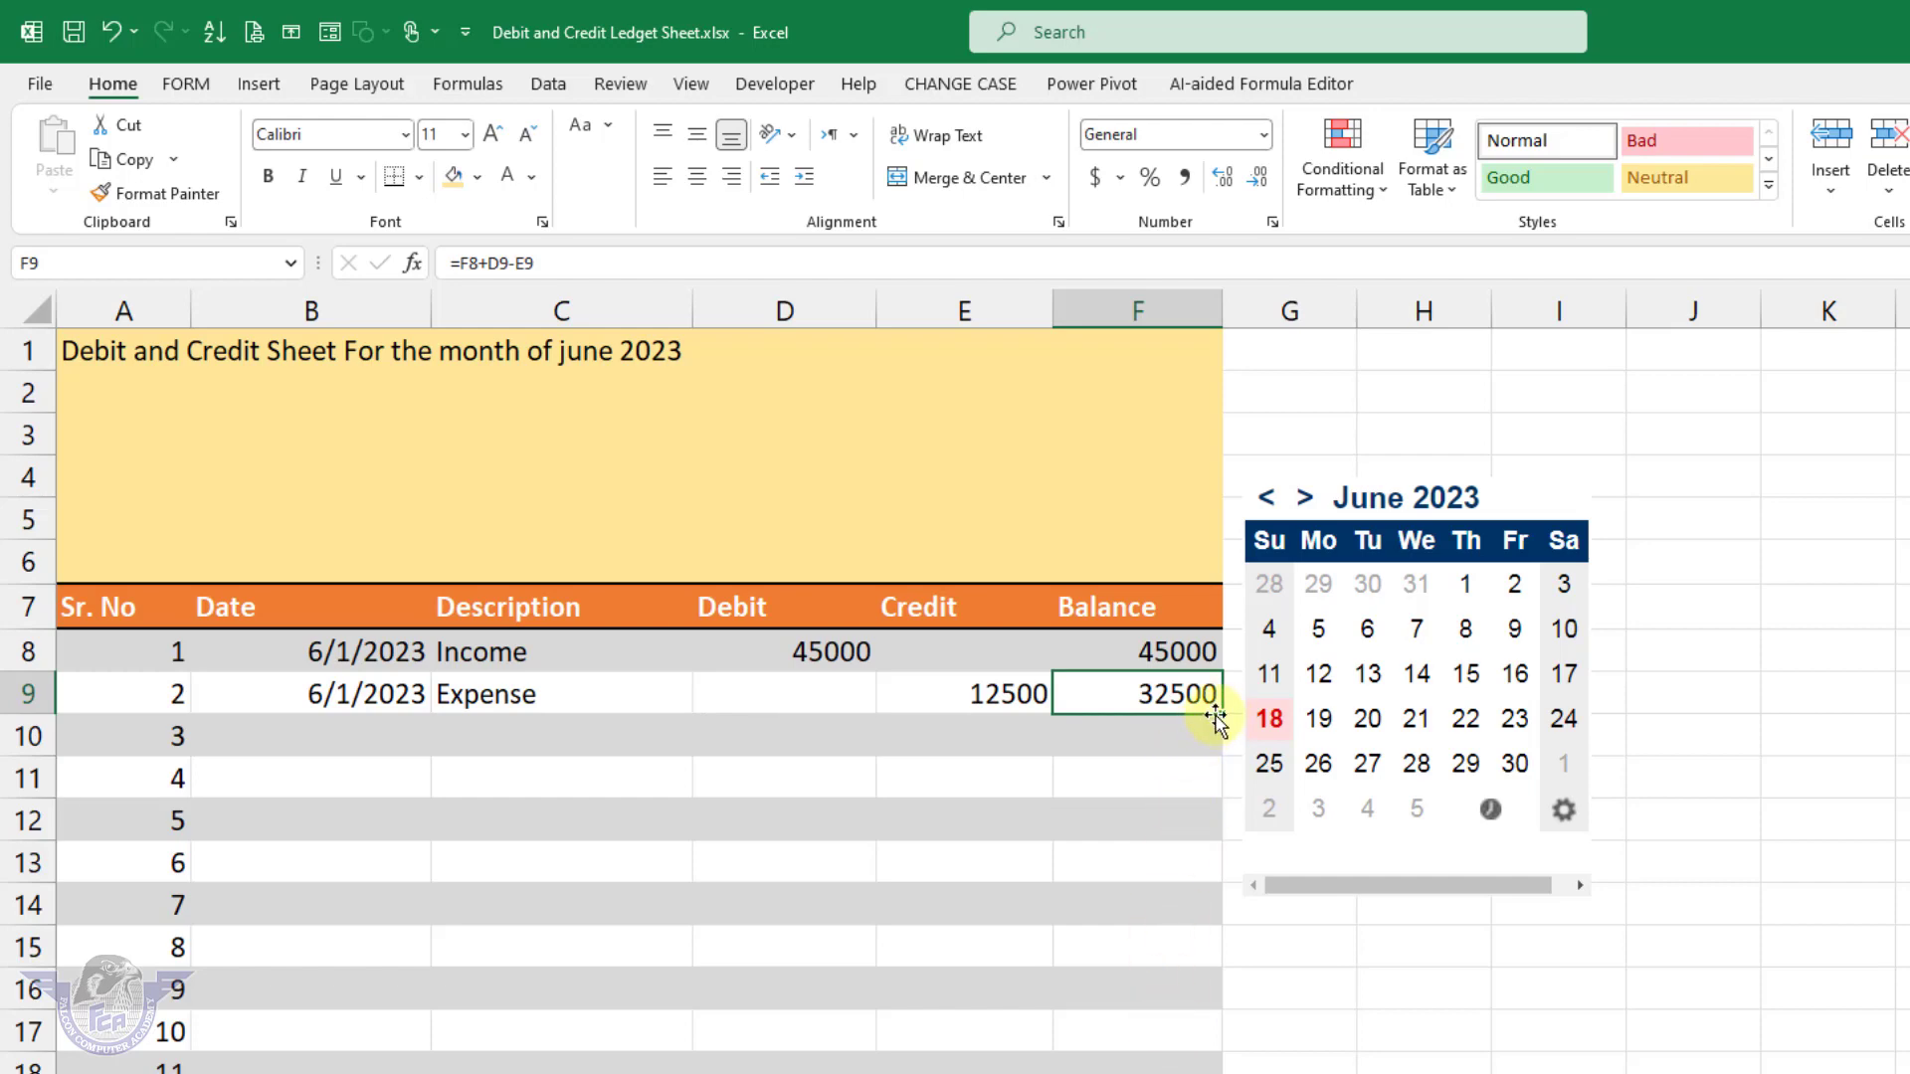
pyautogui.moveTo(1222, 716); pyautogui.dragTo(1403, 835)
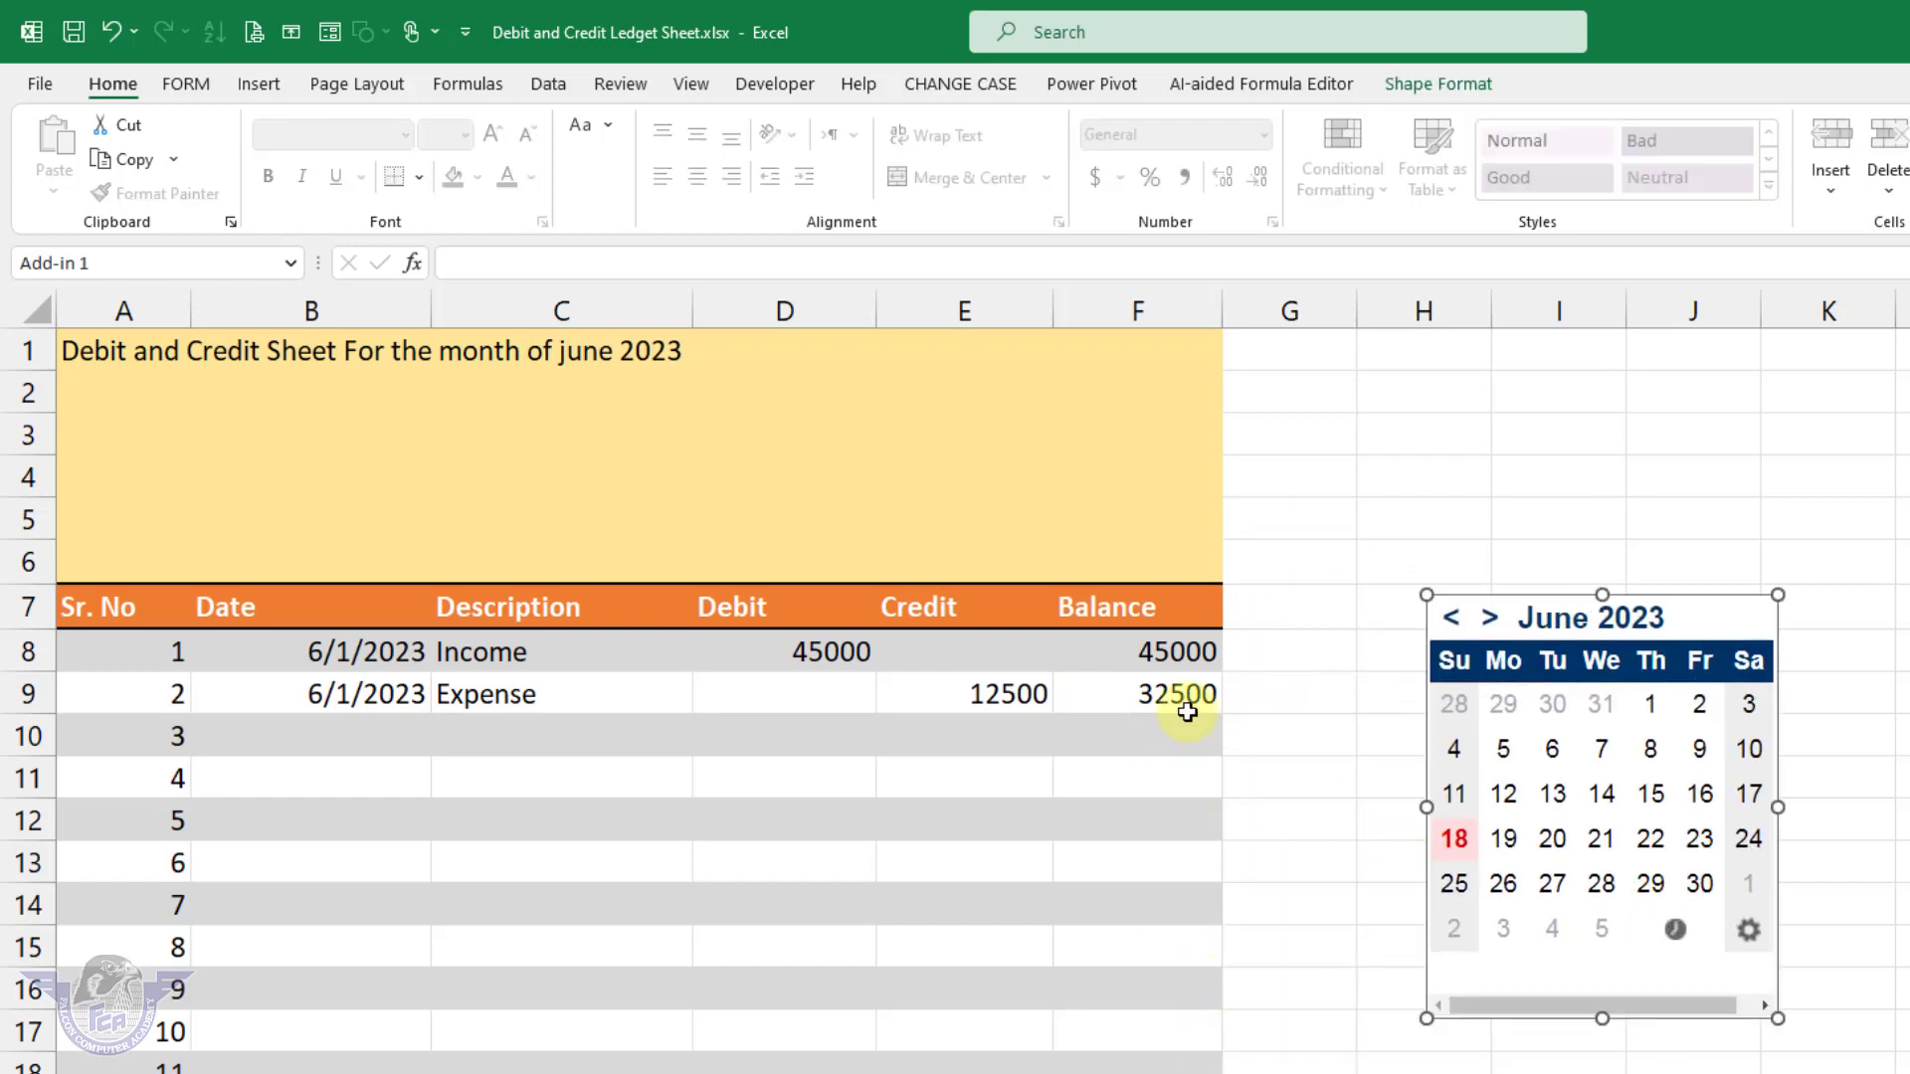
pyautogui.moveTo(1222, 714); pyautogui.dragTo(1213, 798)
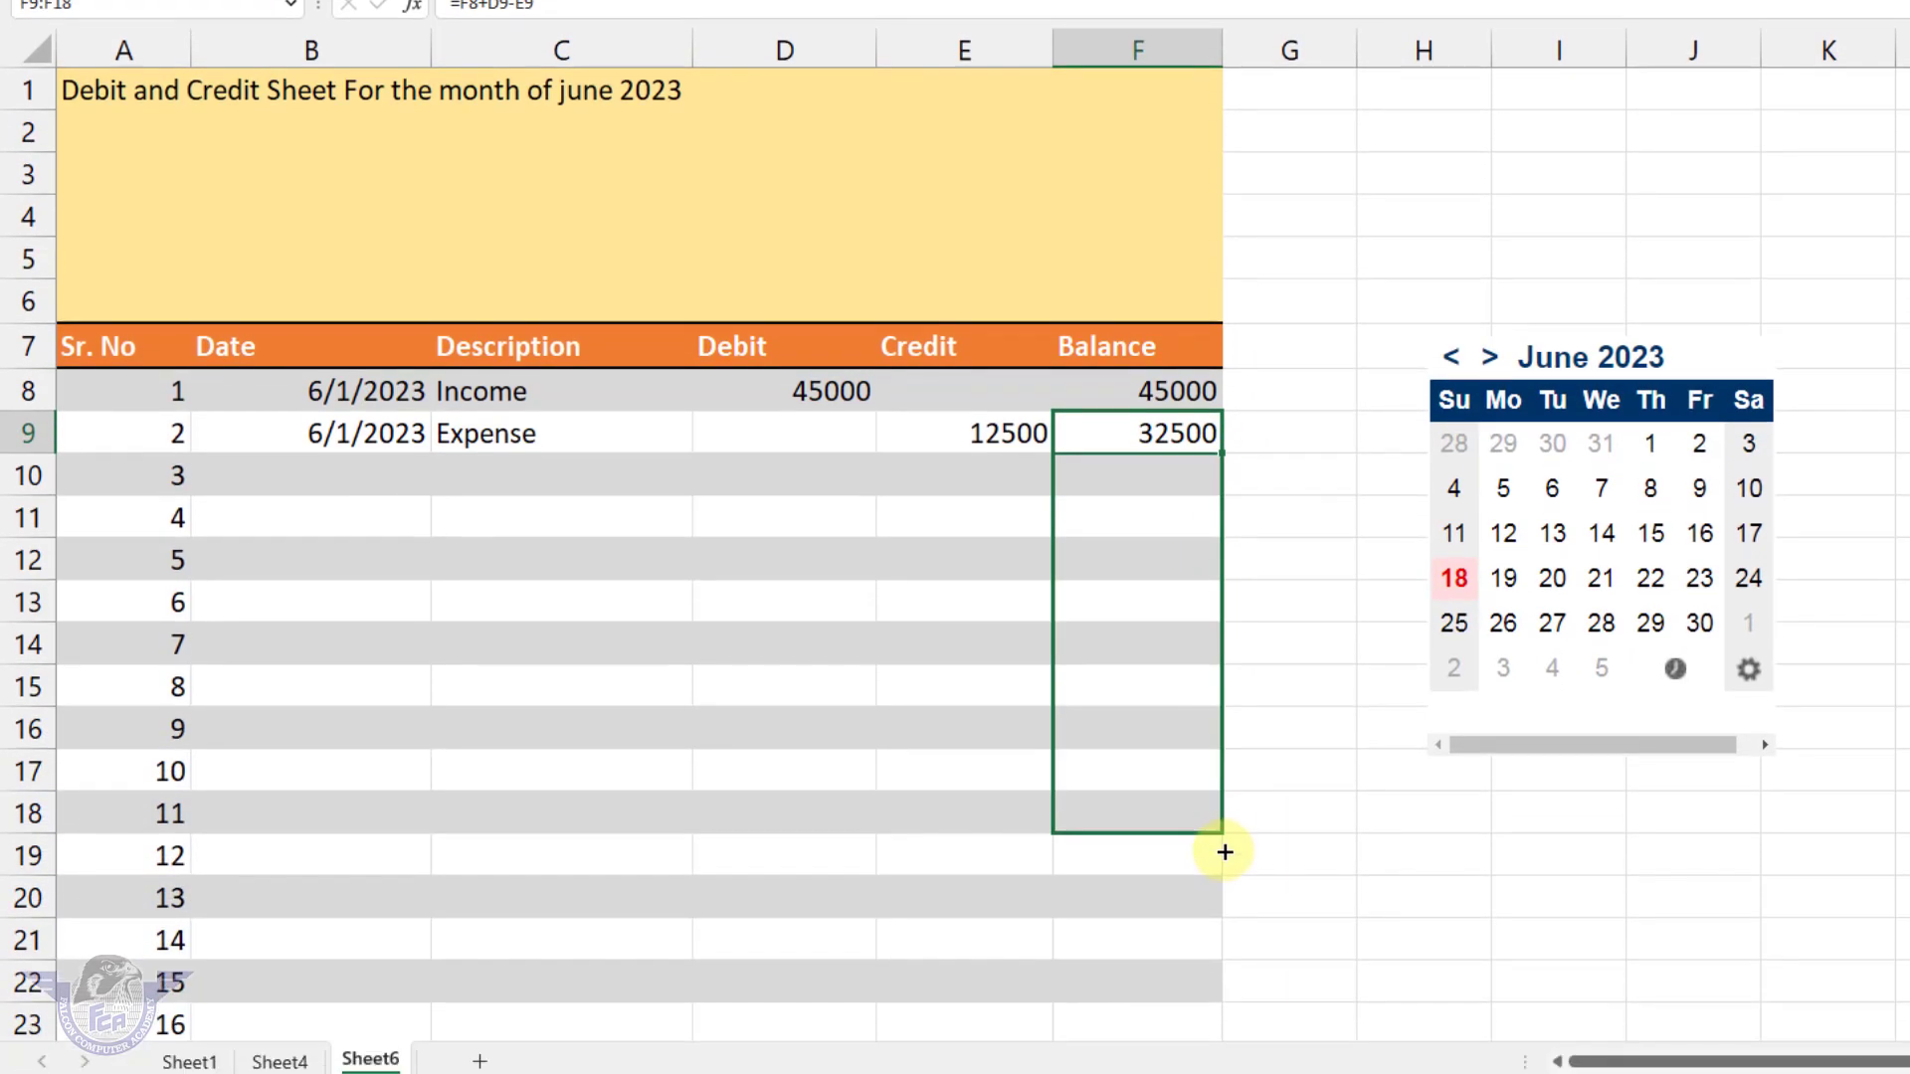
pyautogui.click(1326, 772)
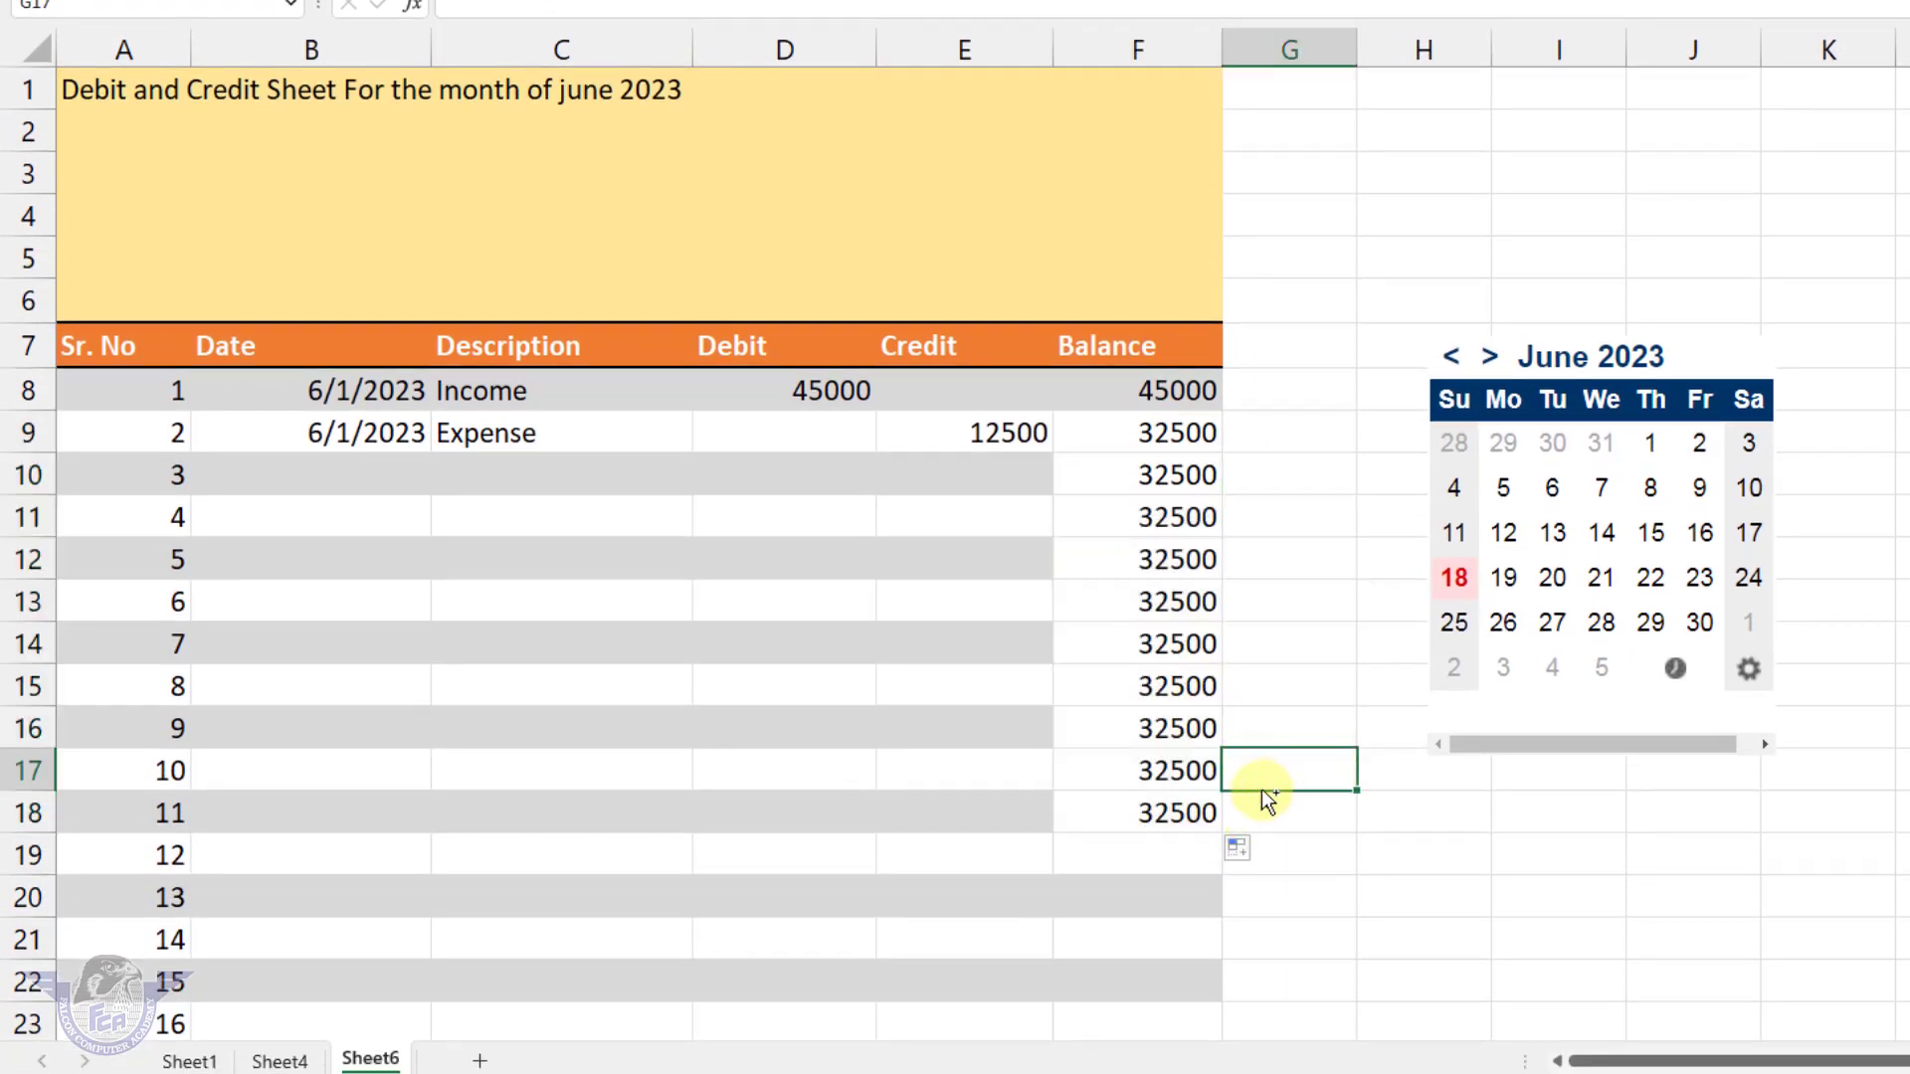
pyautogui.hotkey('ctrl', 'z')
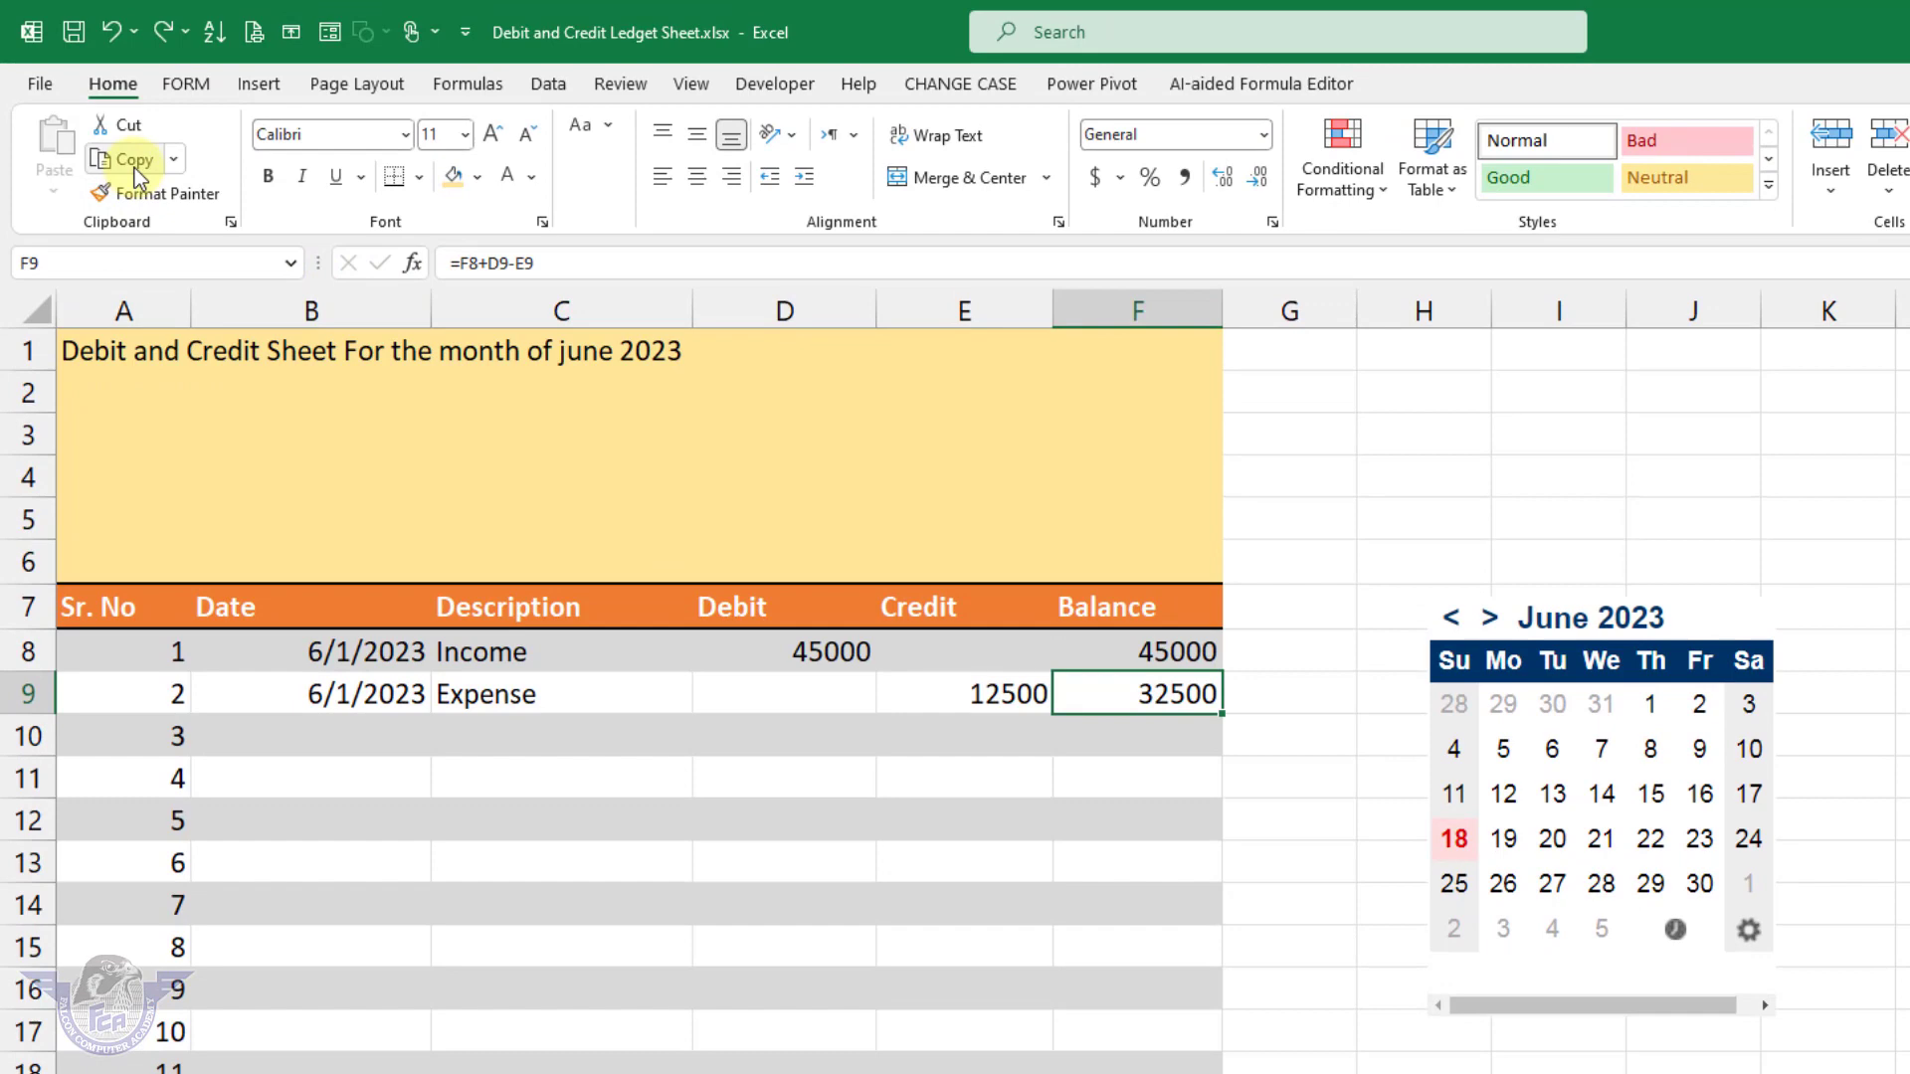
# Step: Copy F9 and paste only its formula down the Balance column from F10 via Paste Special
pyautogui.click(129, 162)
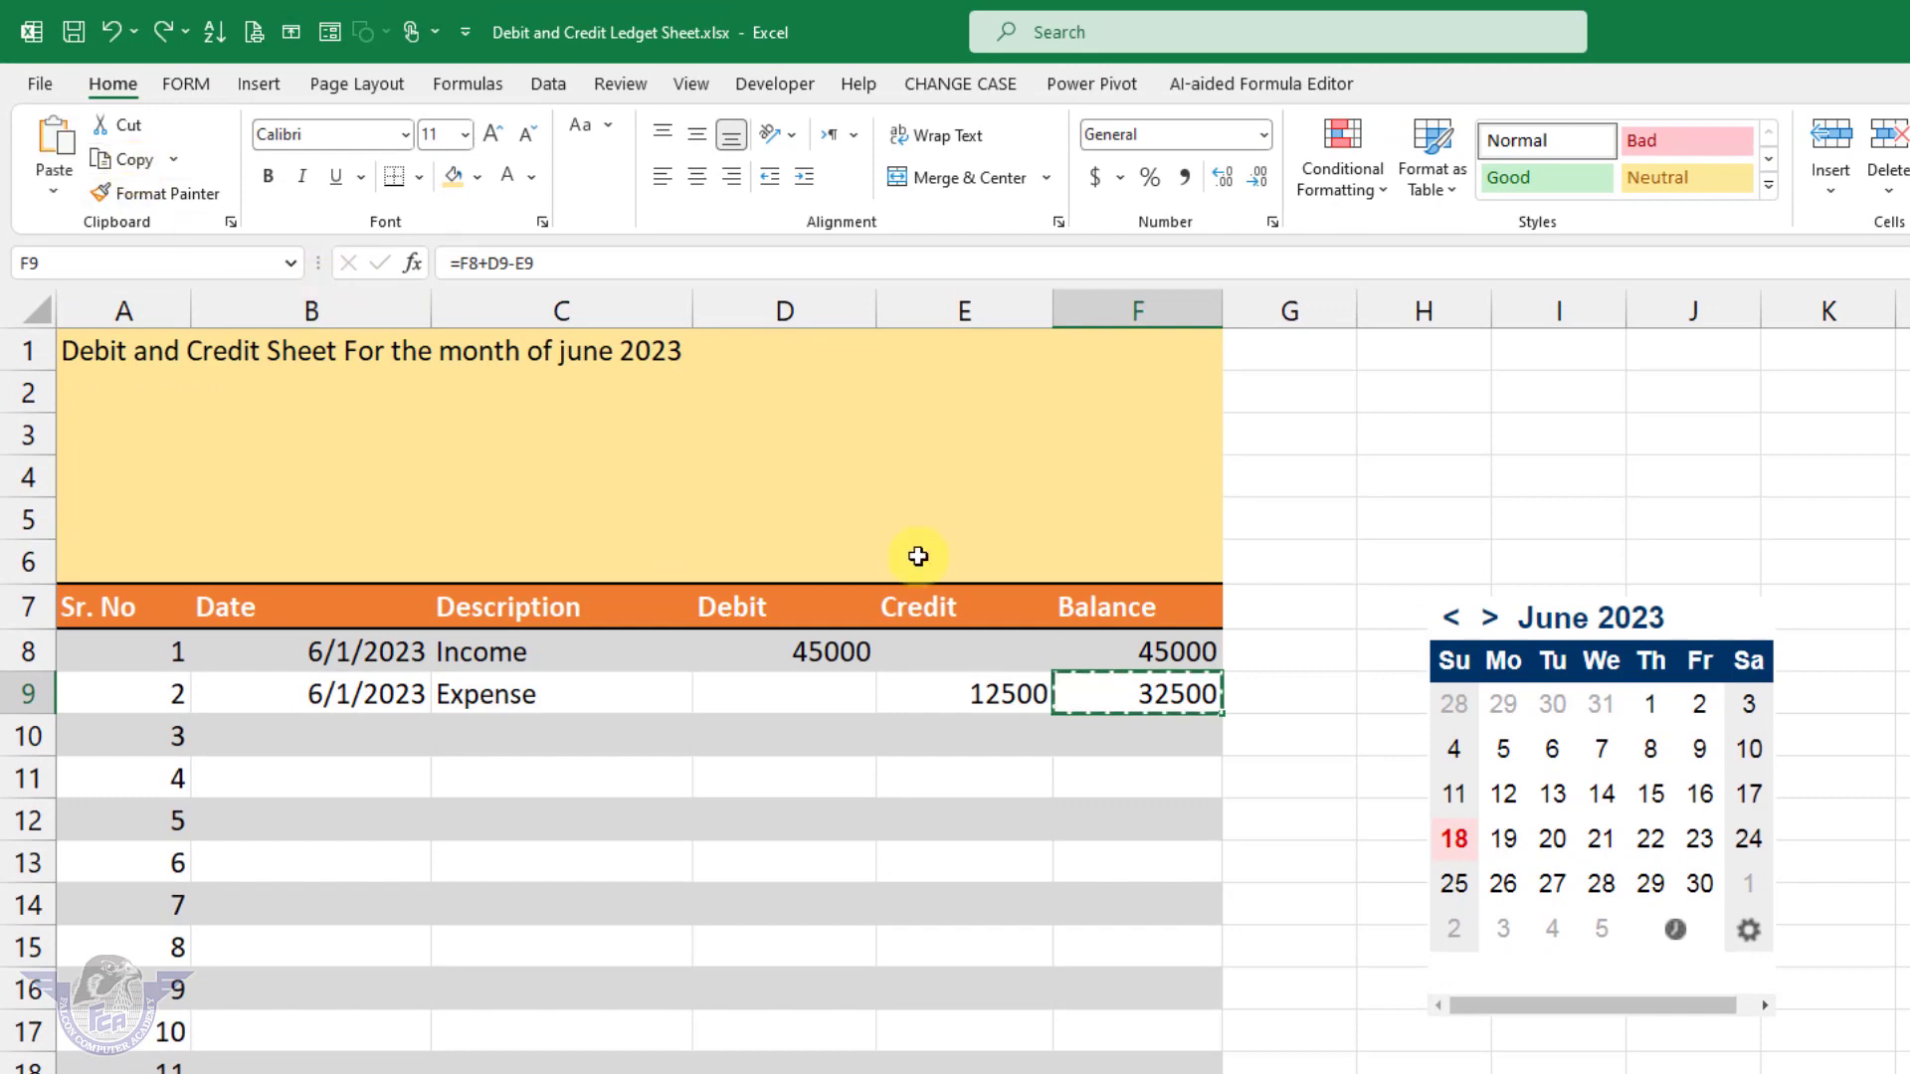
pyautogui.moveTo(1143, 737); pyautogui.dragTo(1144, 1072)
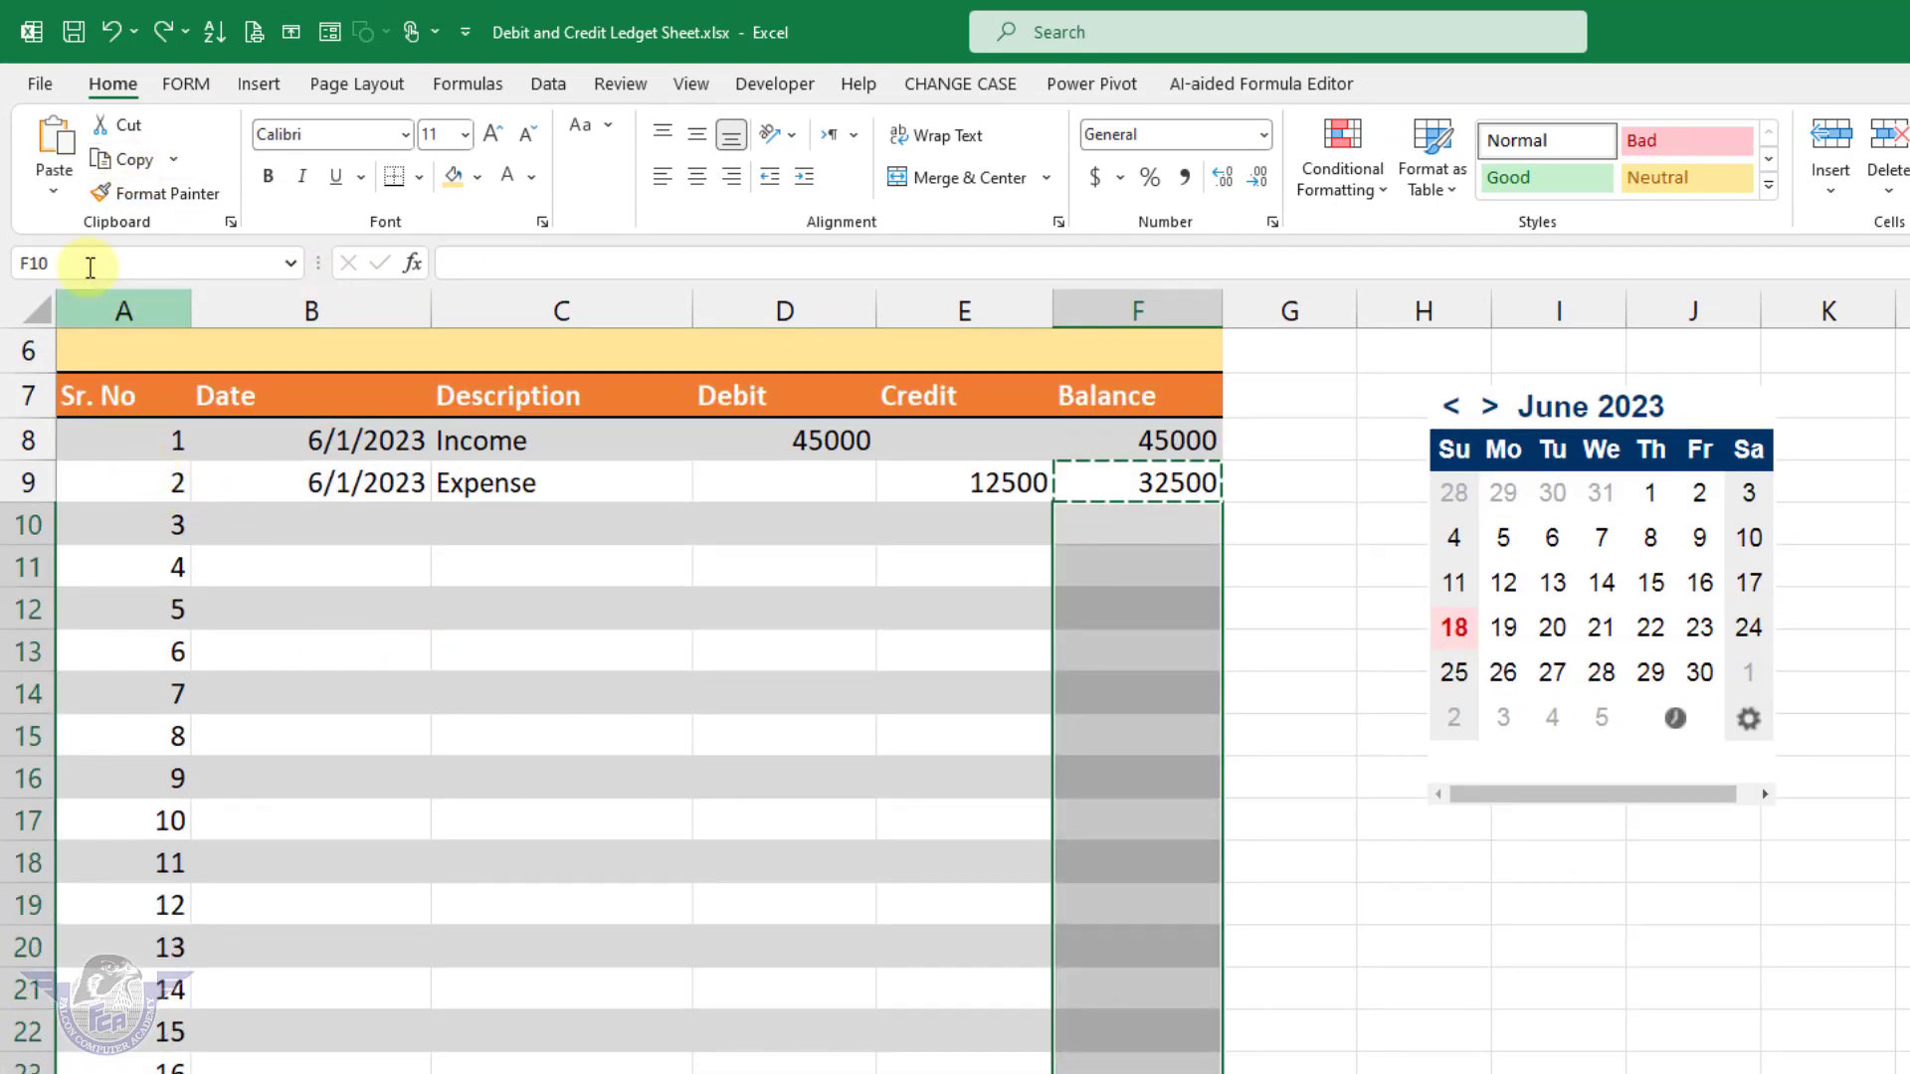
pyautogui.click(60, 193)
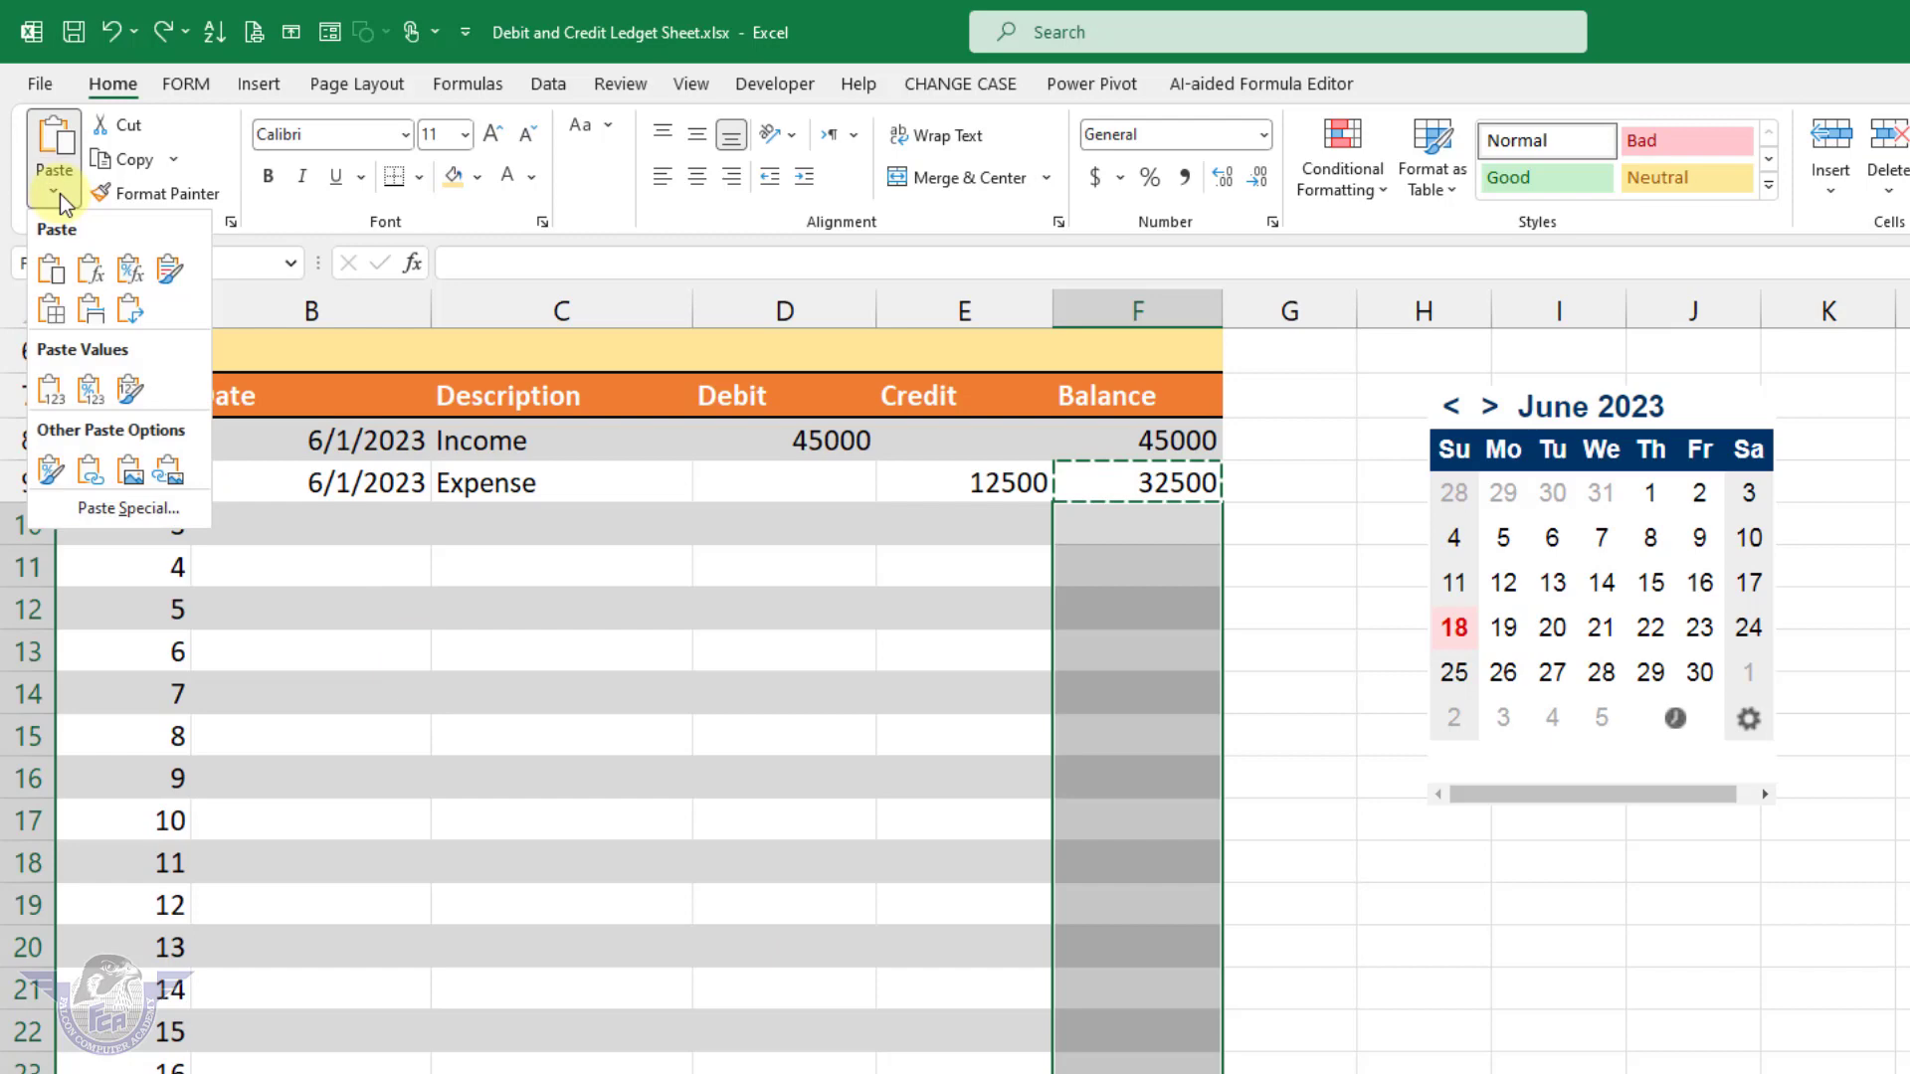
pyautogui.click(128, 508)
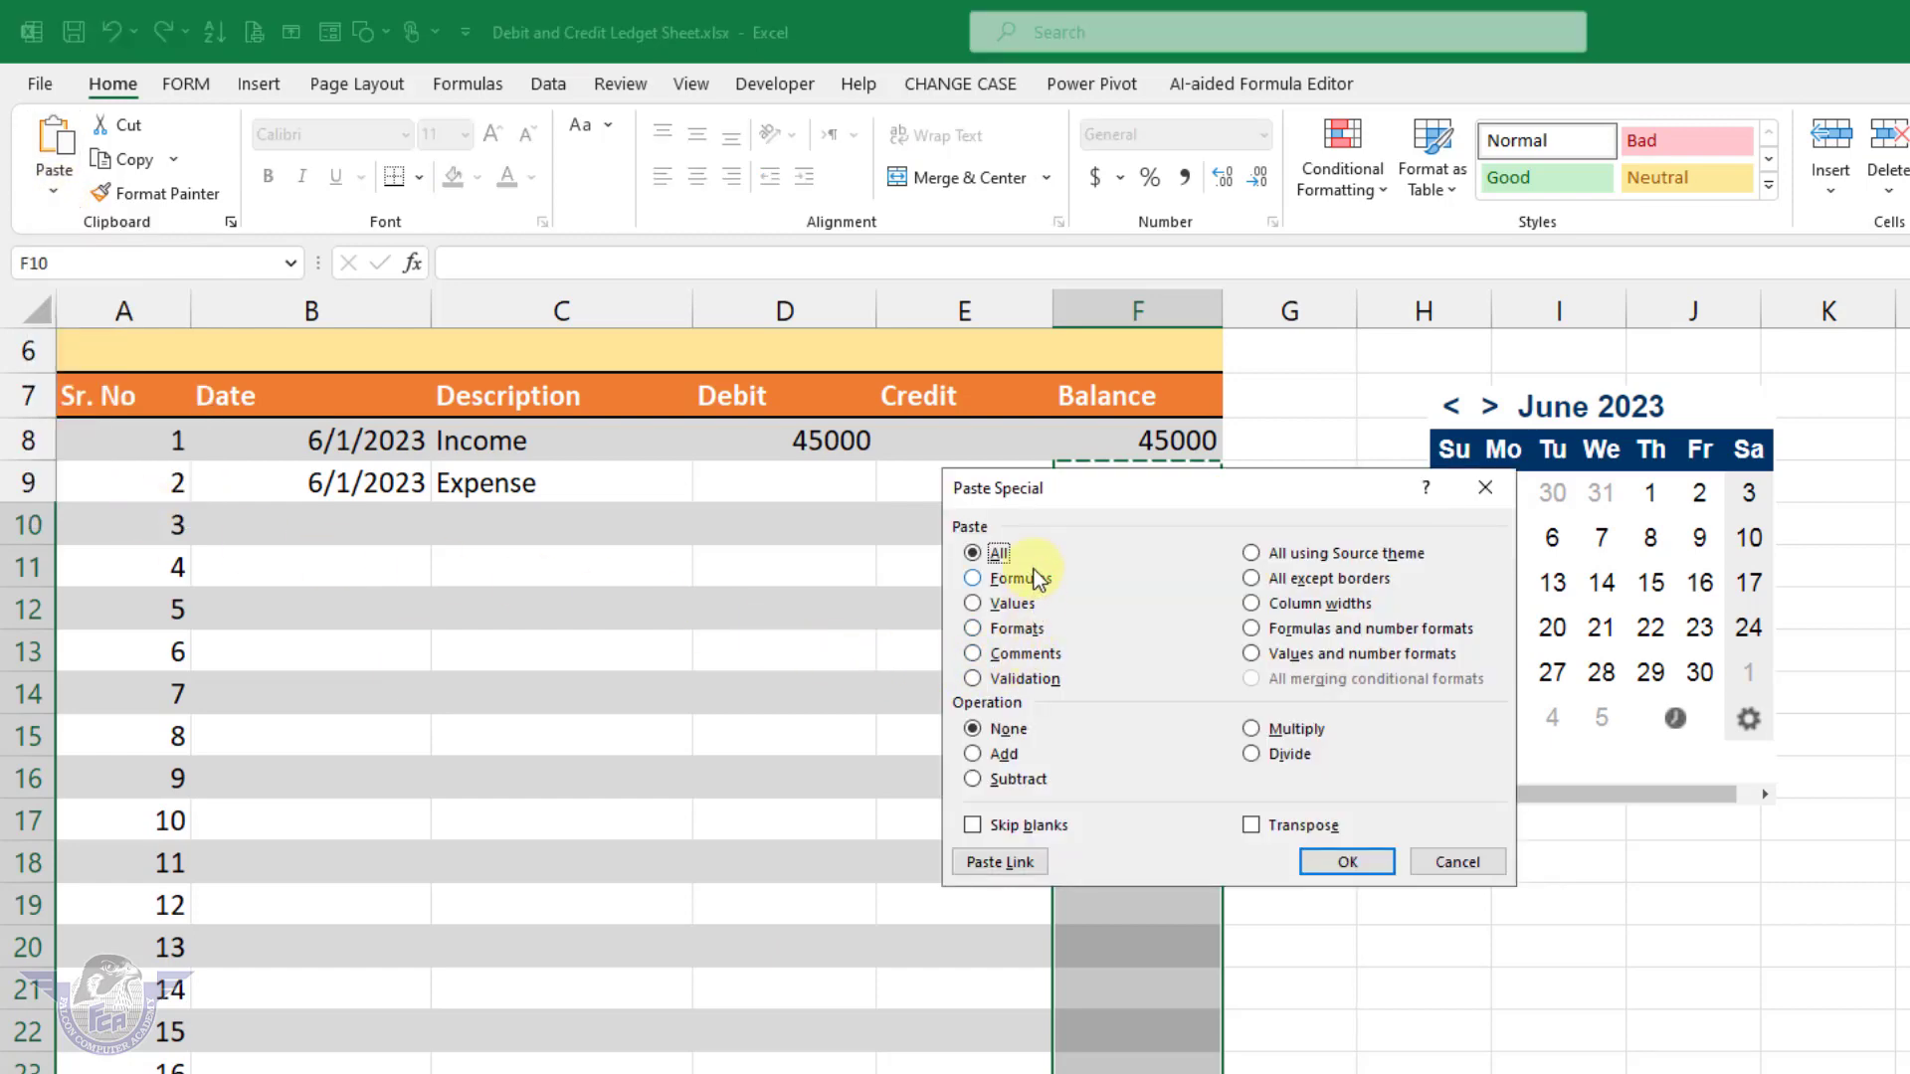
pyautogui.click(1024, 581)
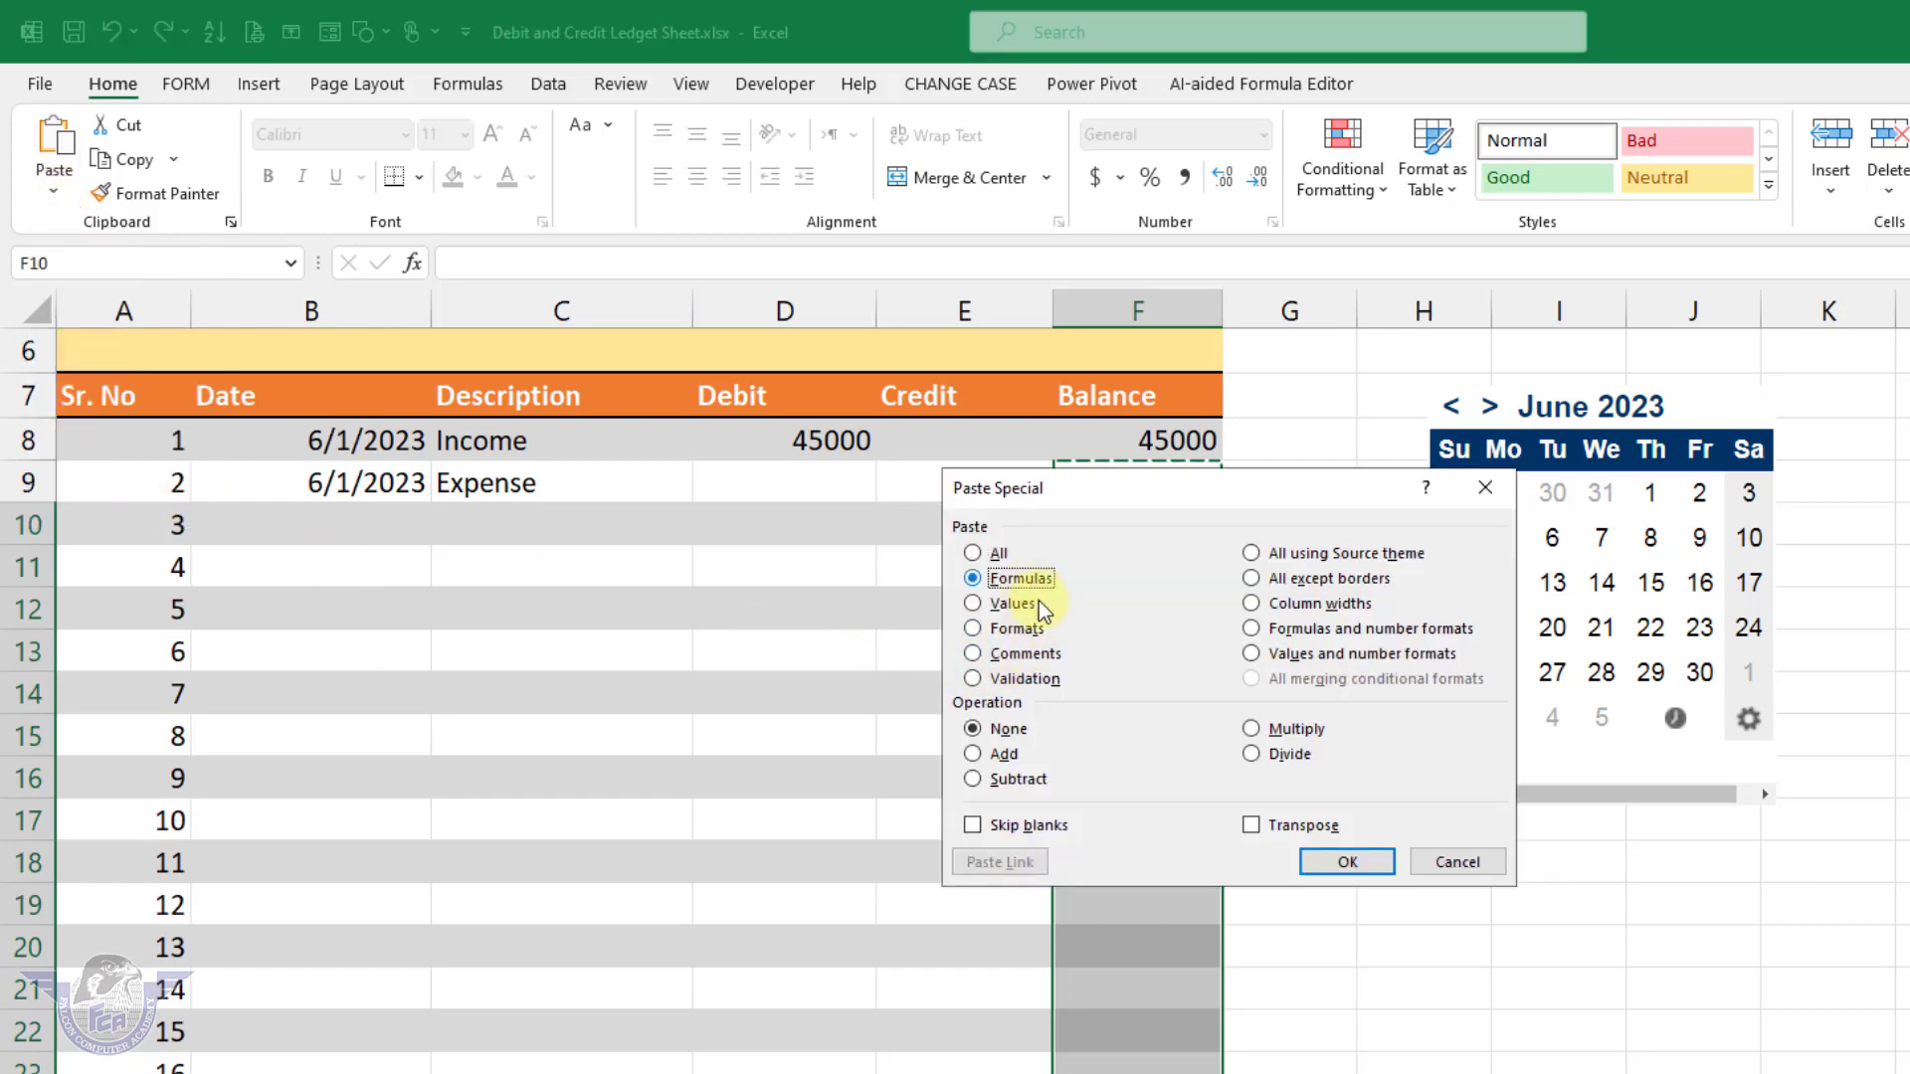
pyautogui.click(1346, 861)
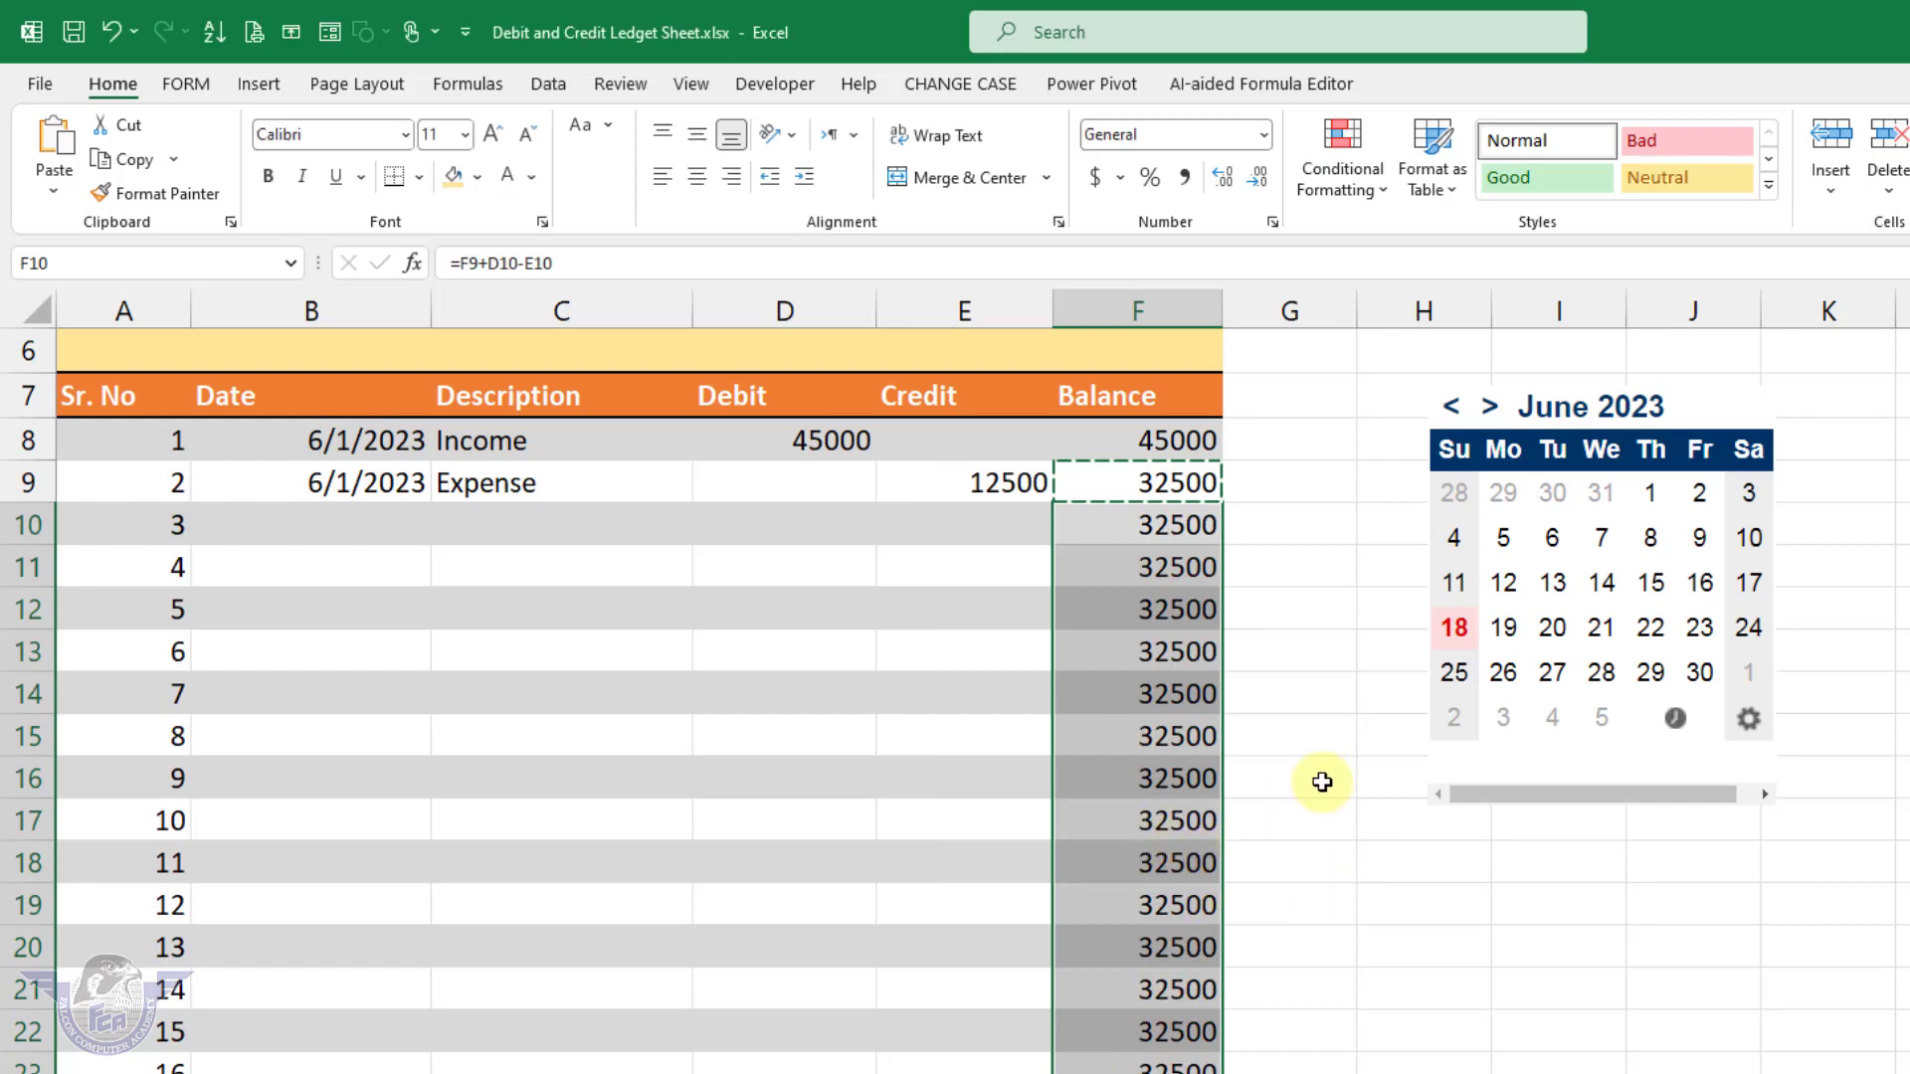
# Step: Cancel the copy and enter row 10: 6/2/2023, Income, debit 28000
pyautogui.click(1174, 483)
pyautogui.press('Escape')
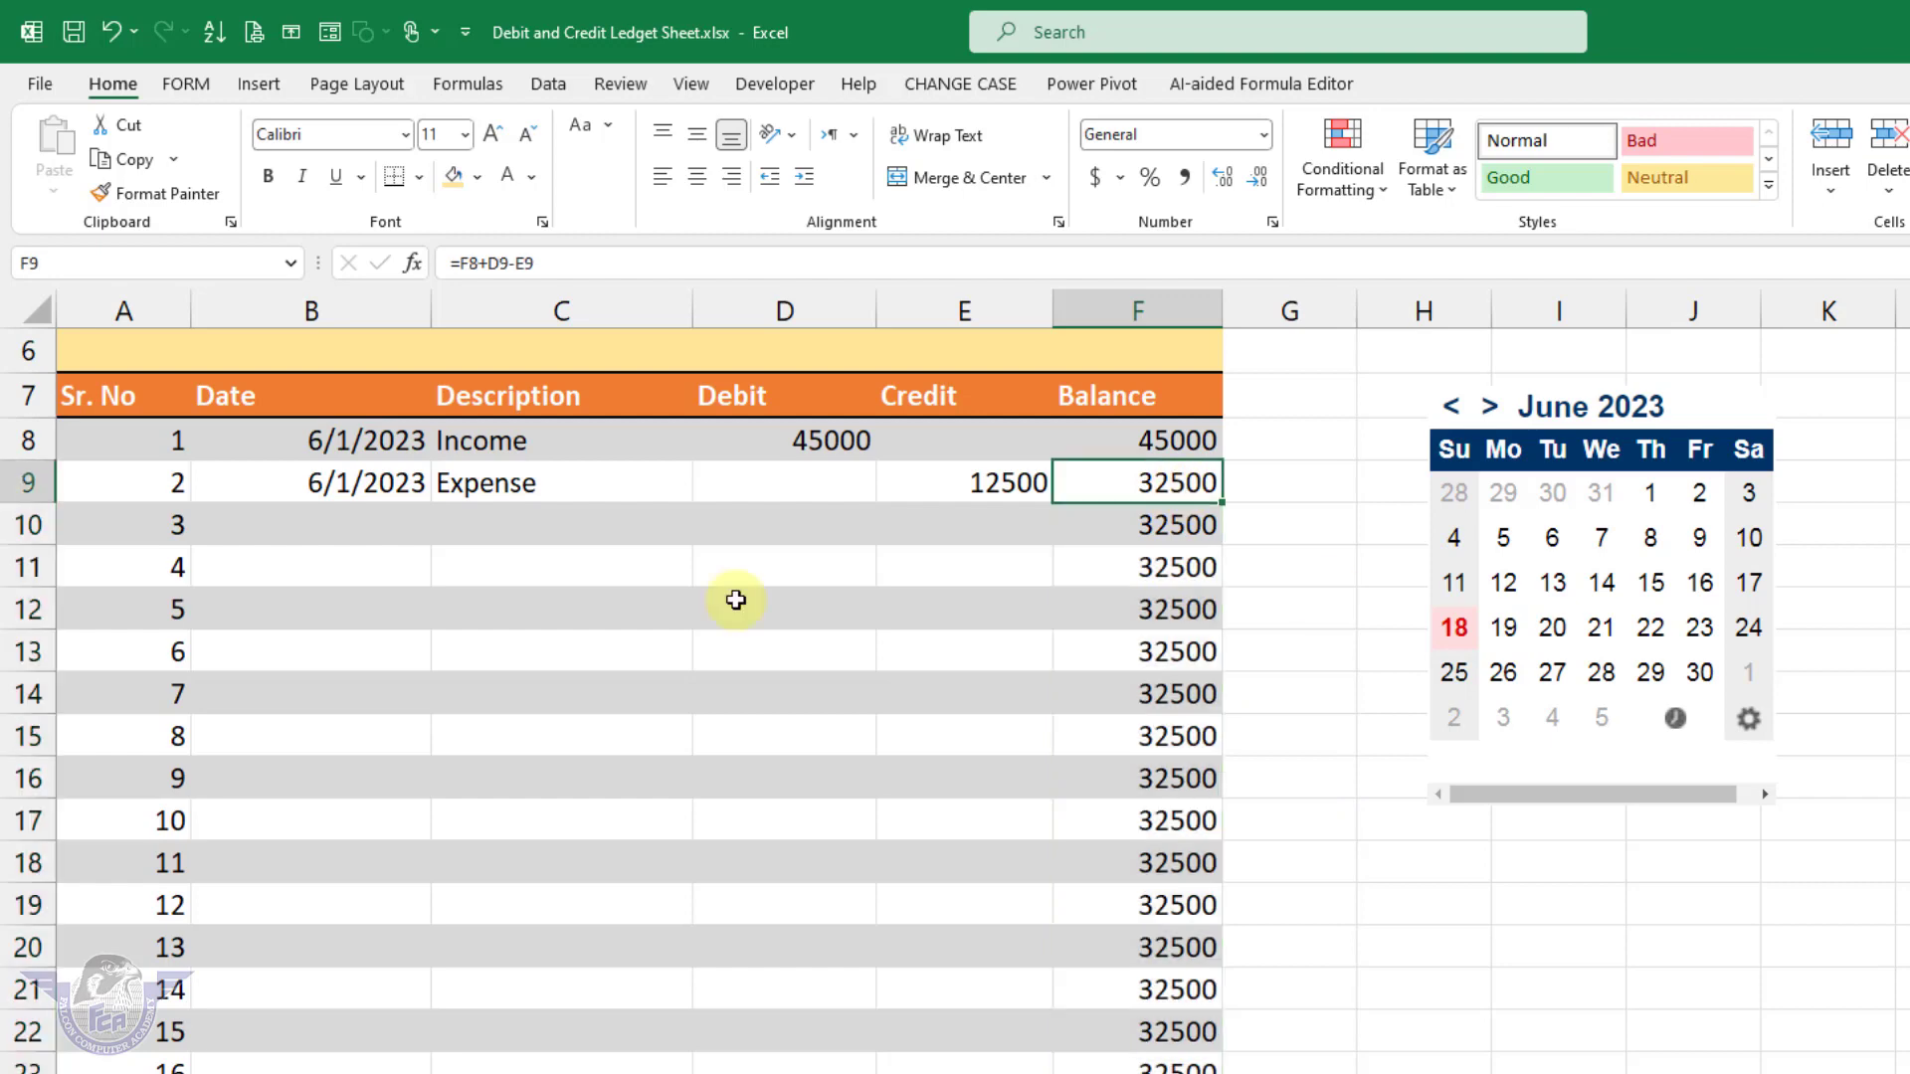
pyautogui.click(355, 515)
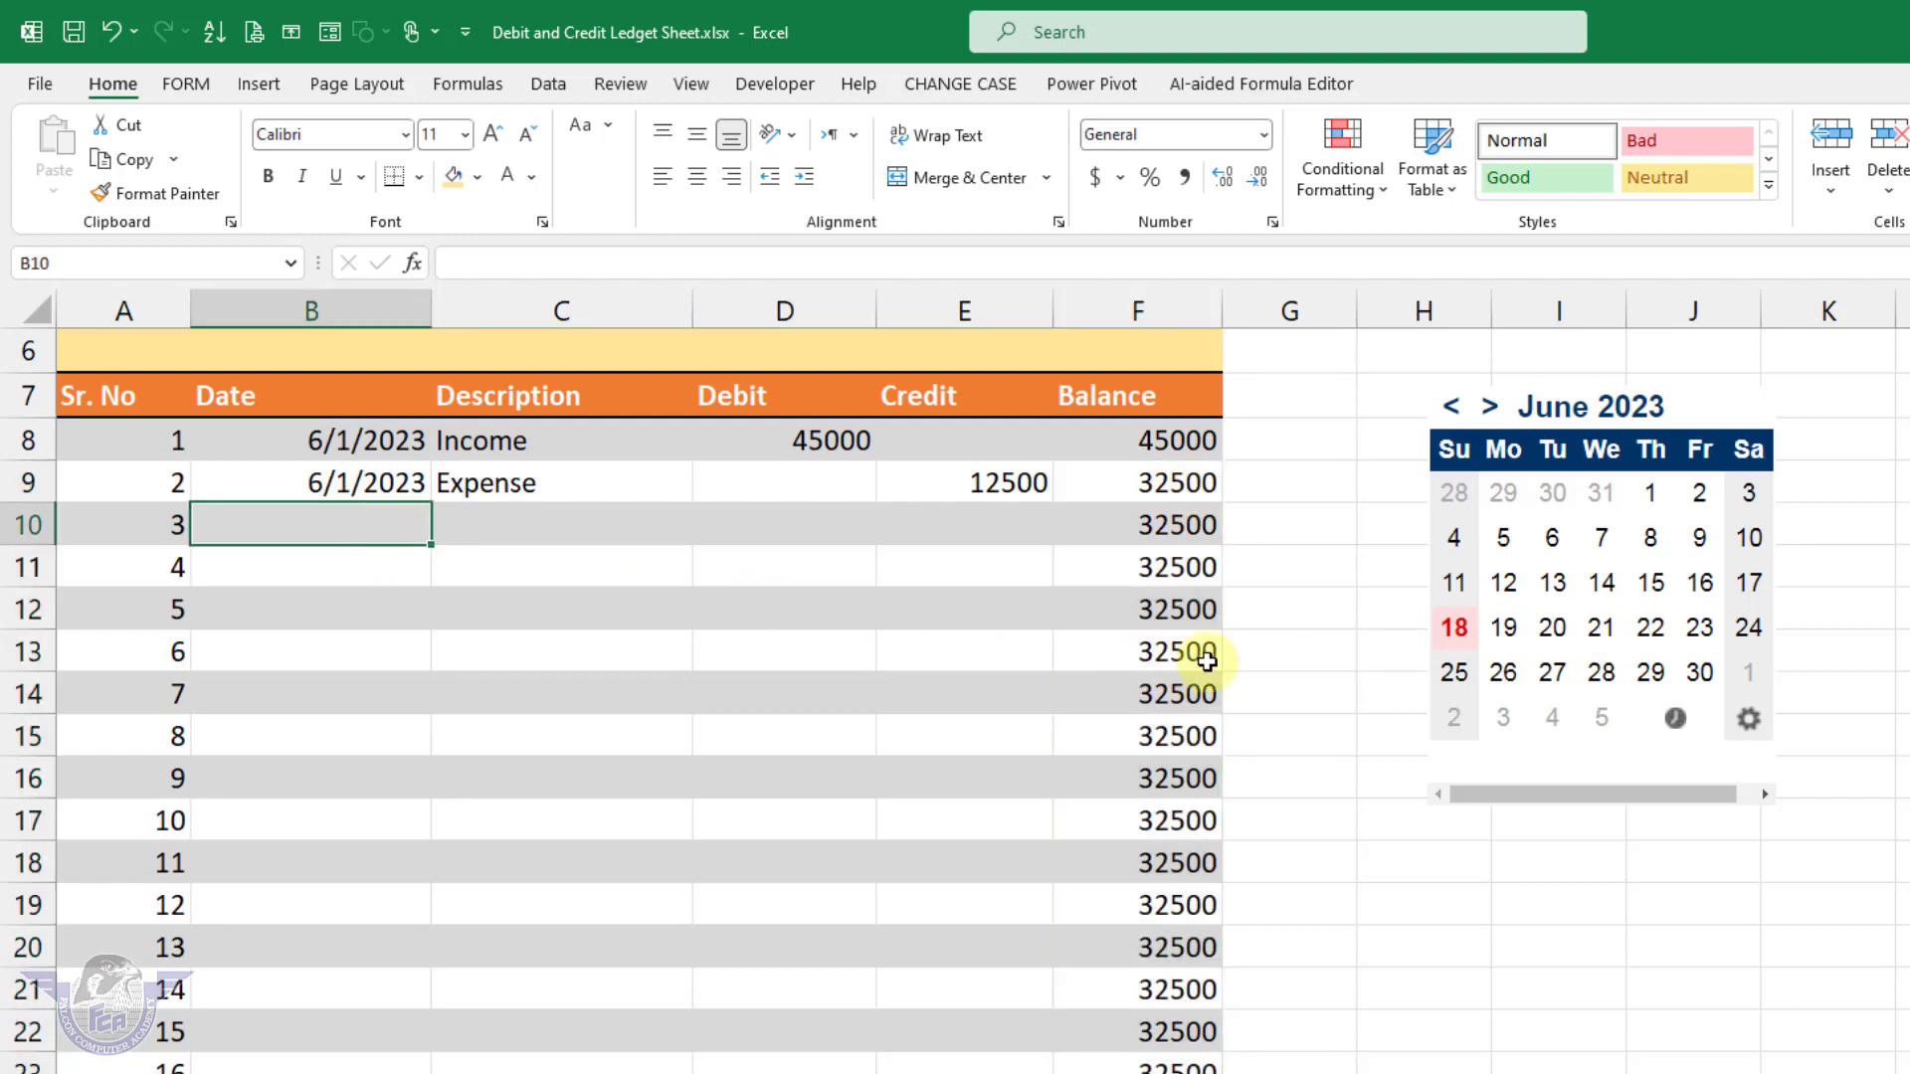
pyautogui.click(1701, 497)
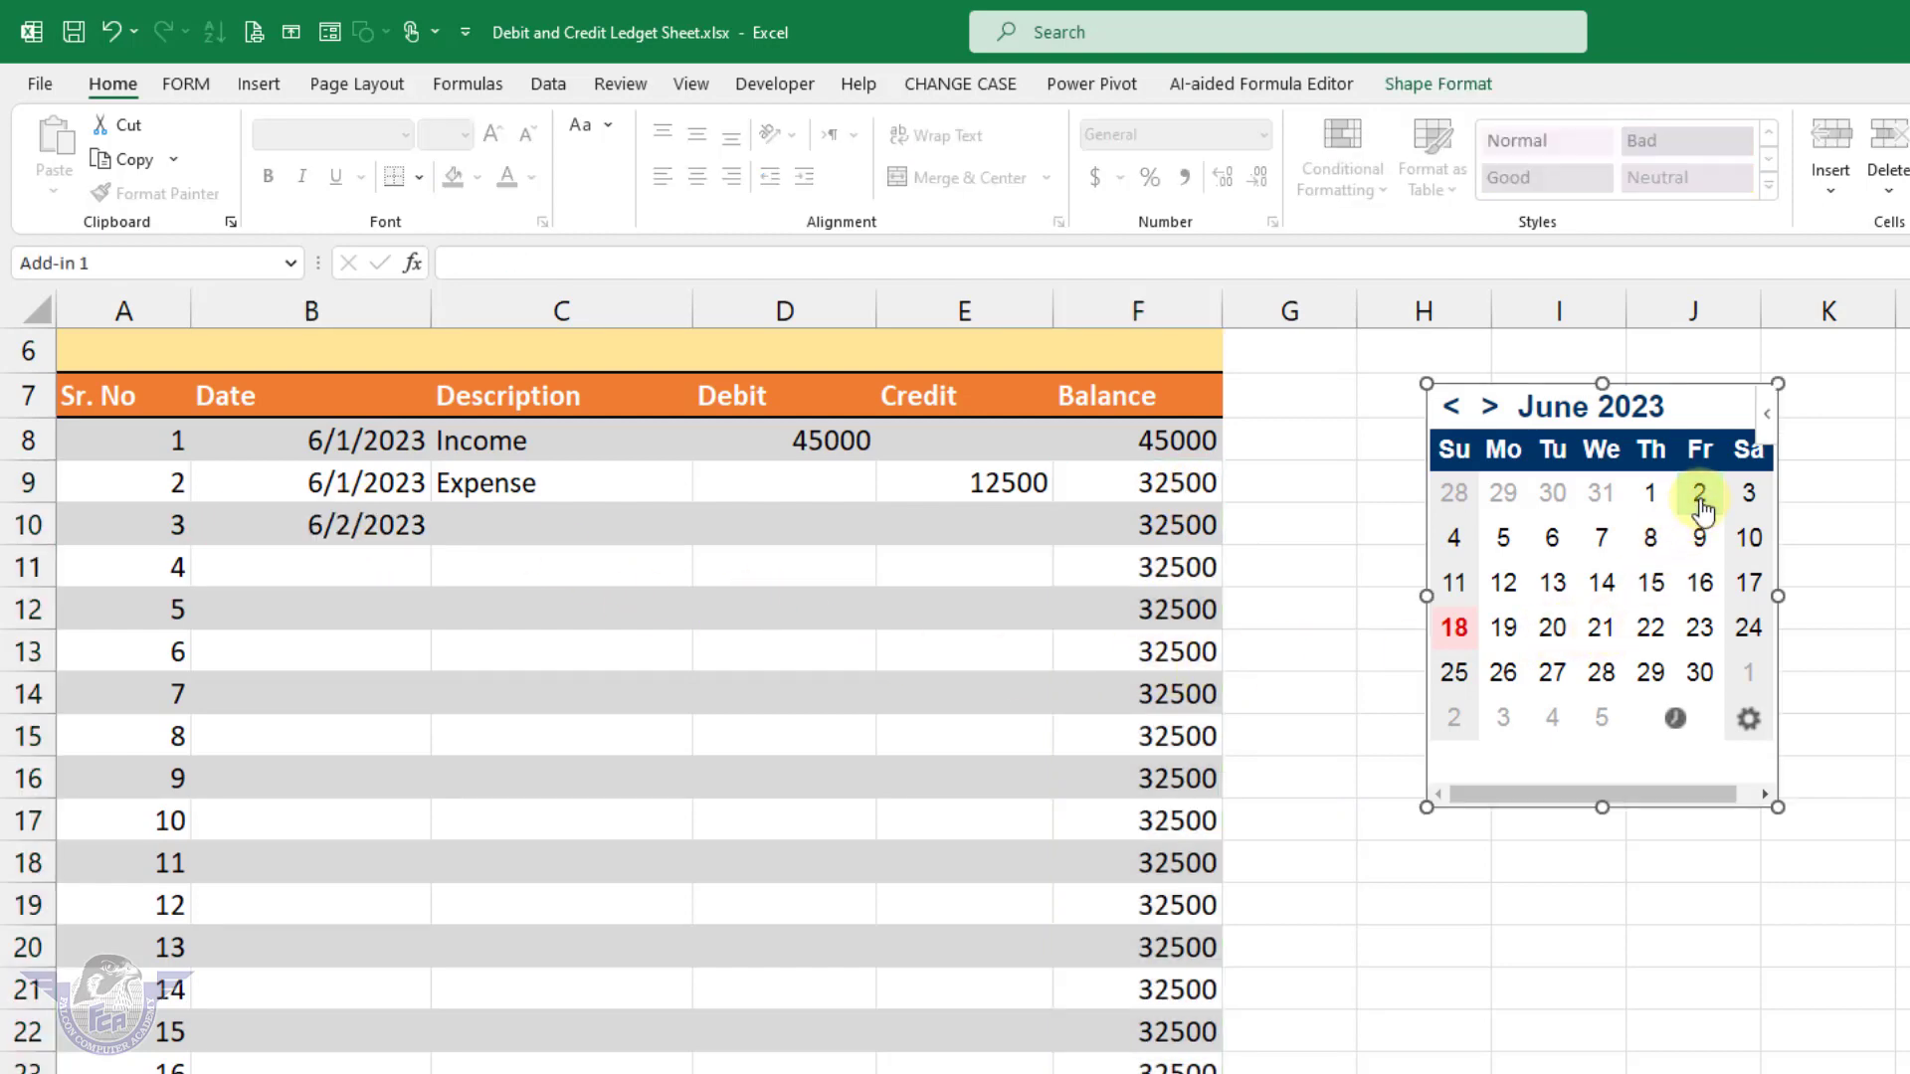
pyautogui.click(525, 524)
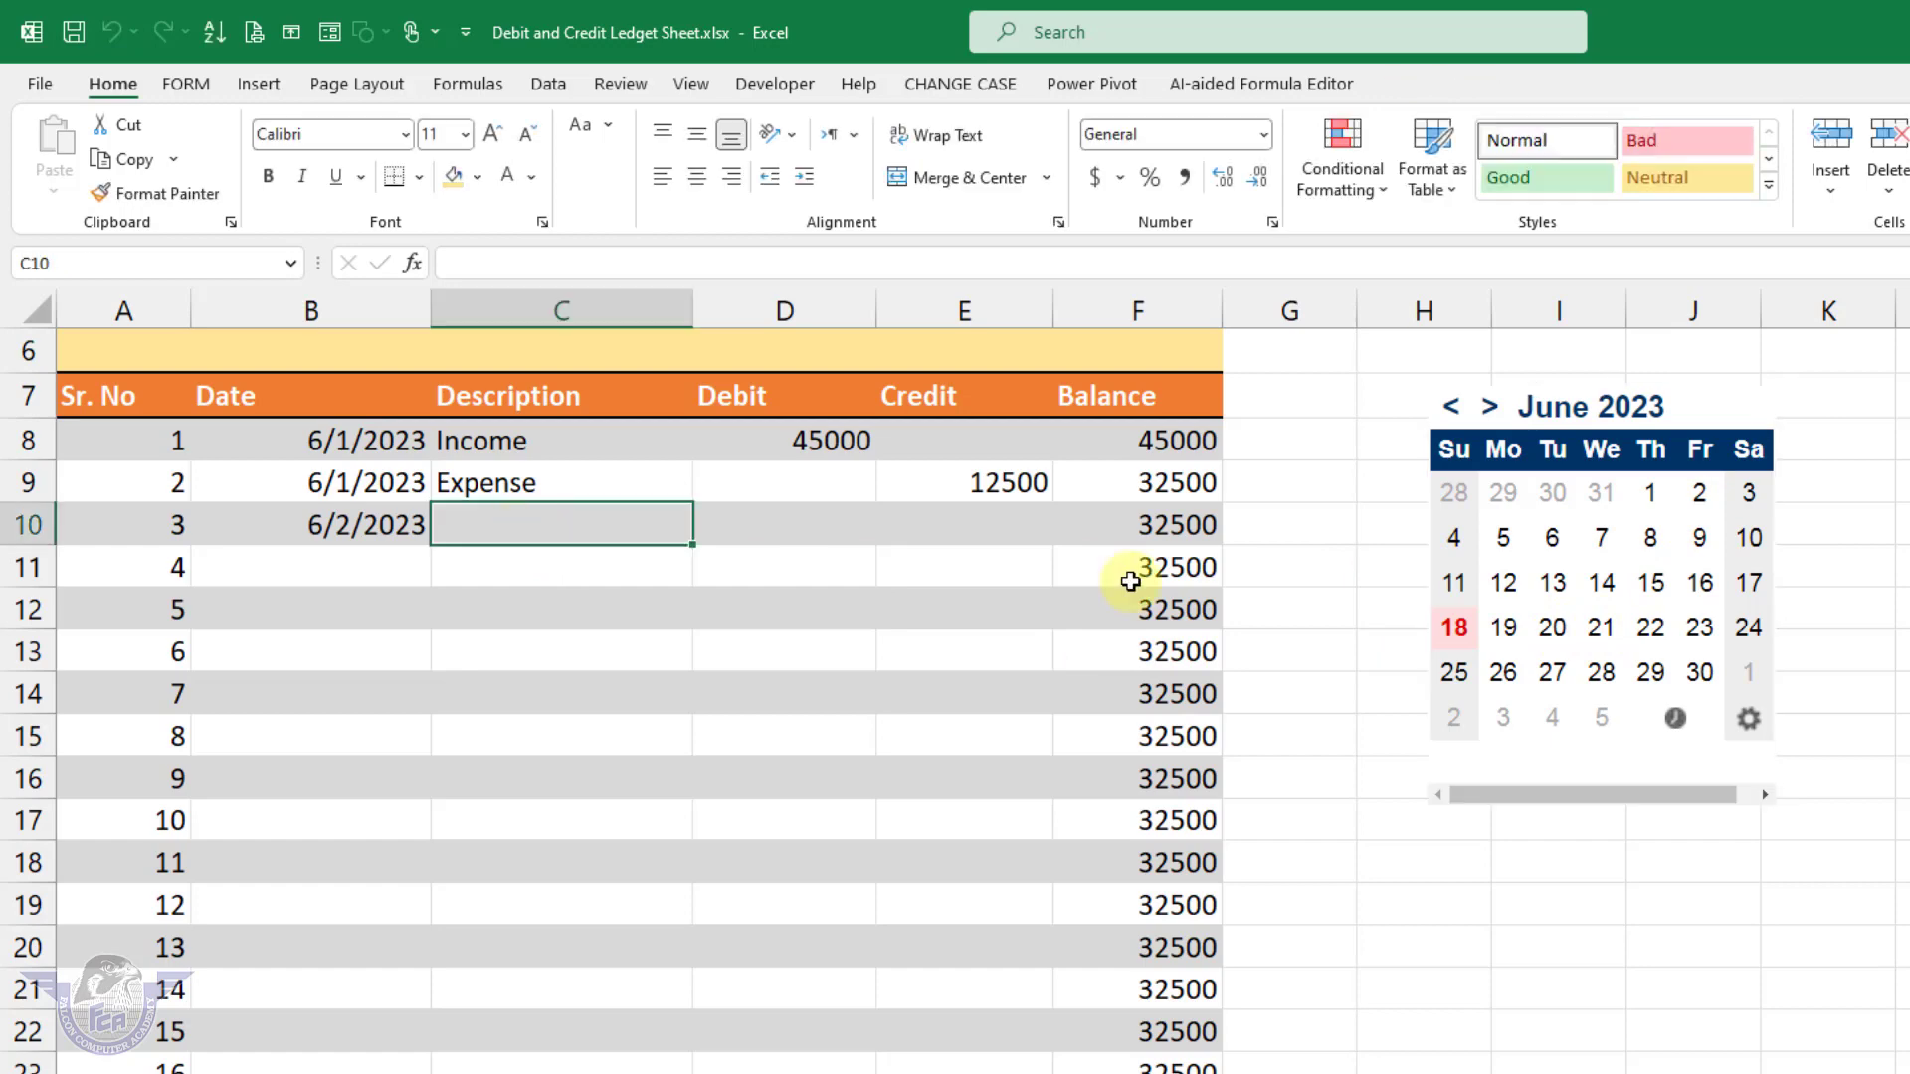
pyautogui.write('Income')
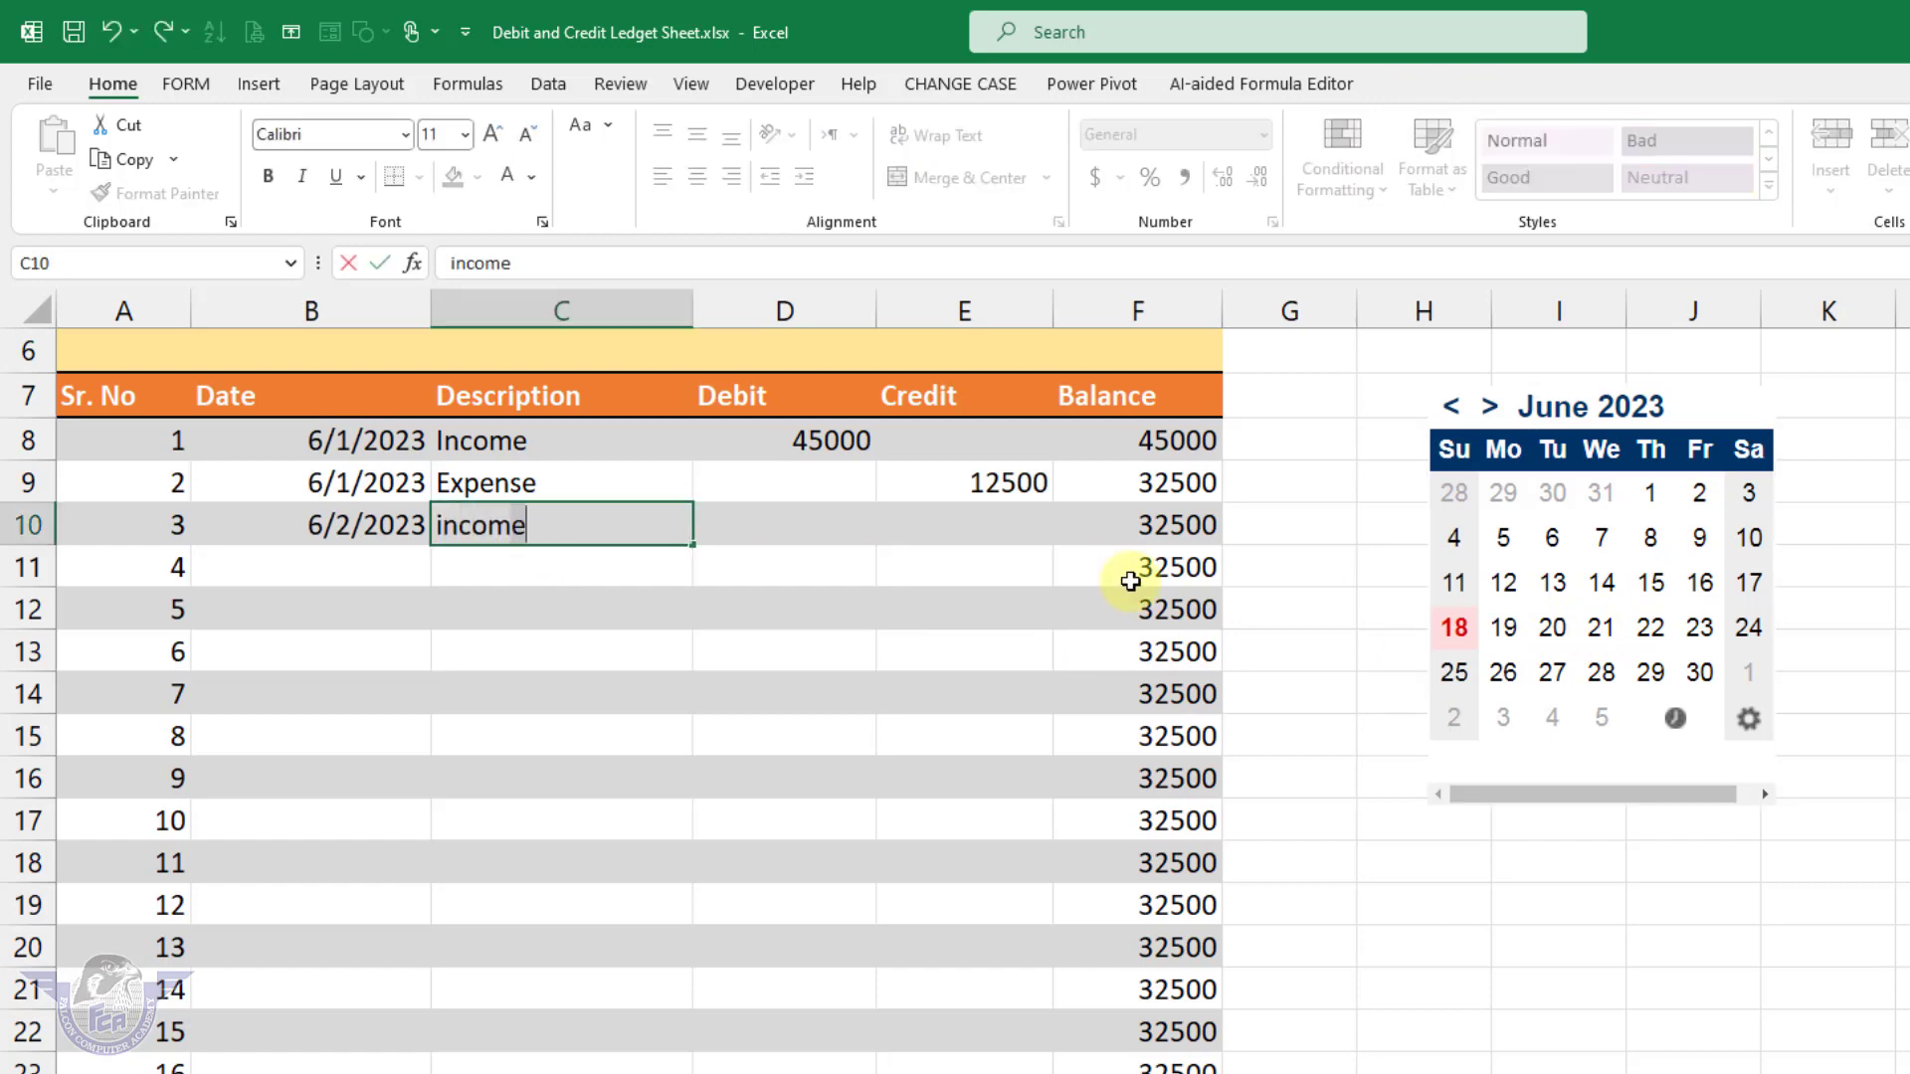
pyautogui.press('Tab')
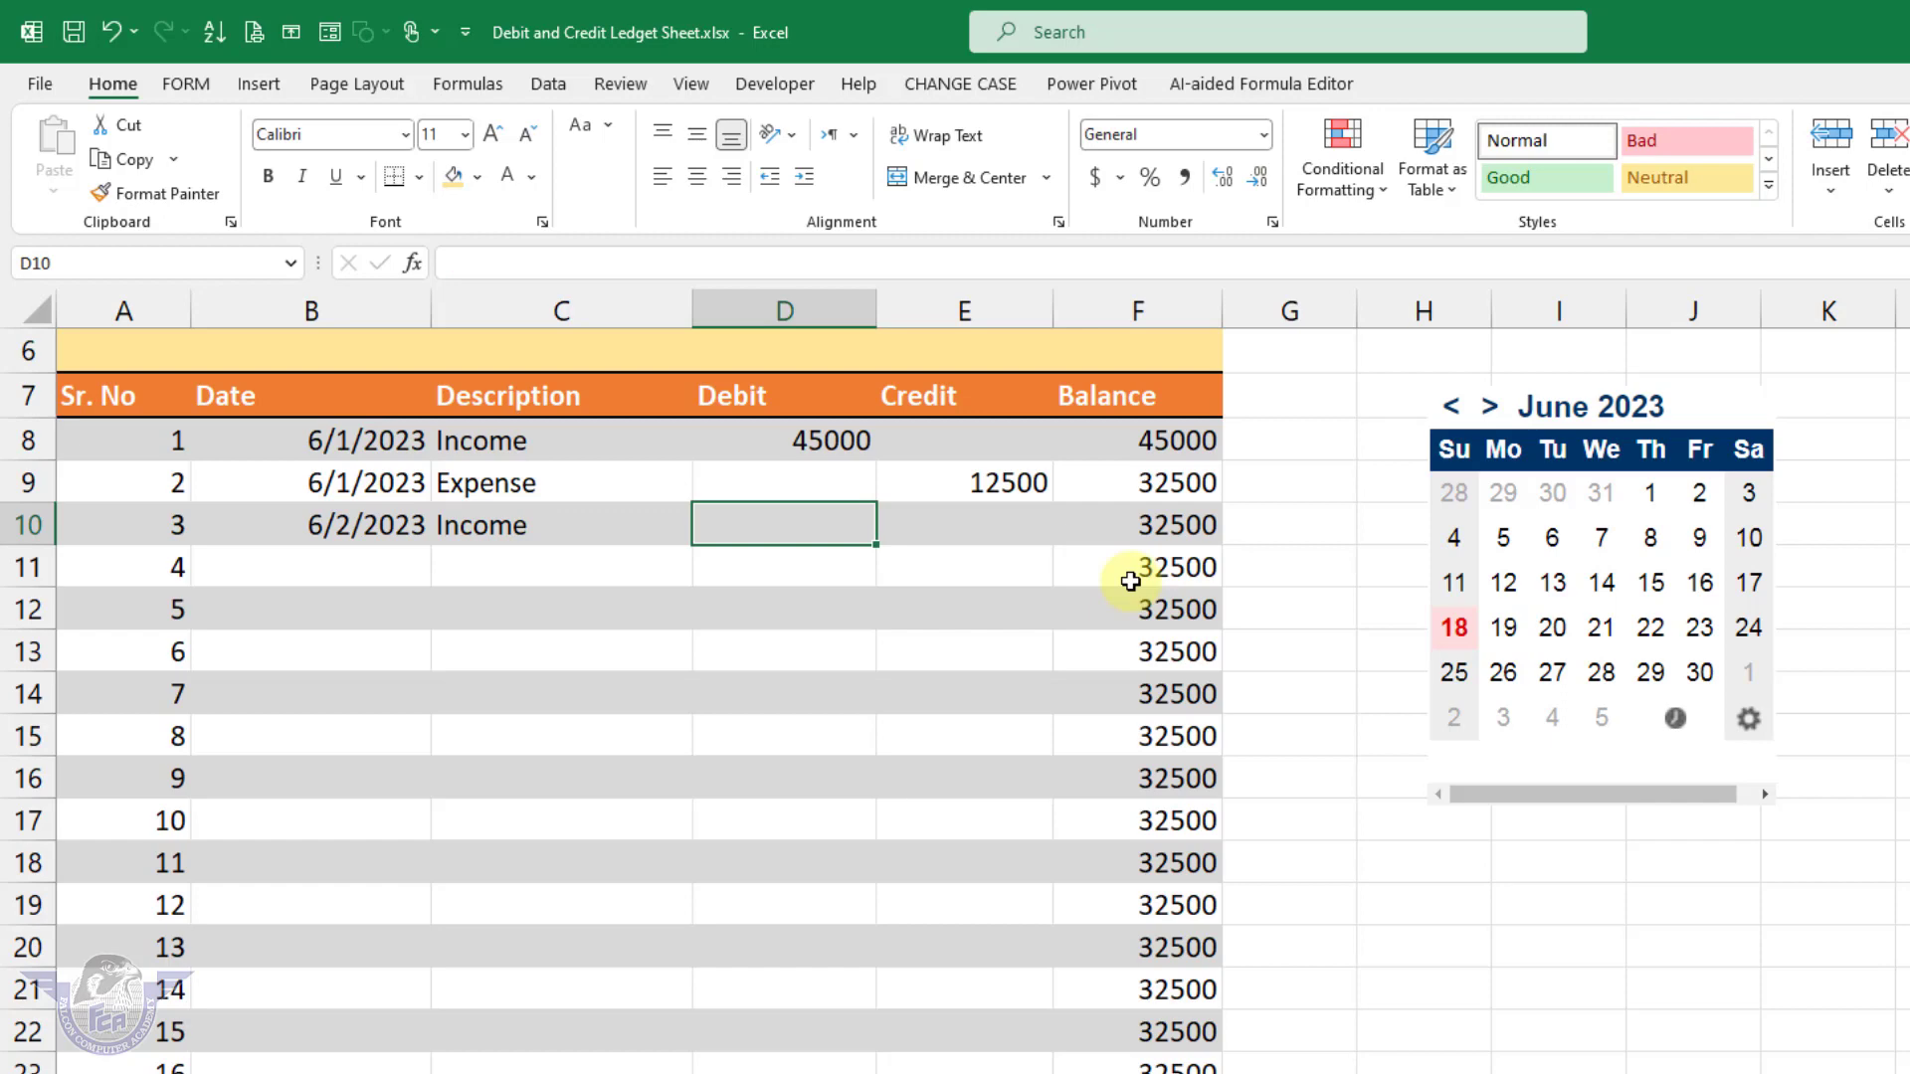
pyautogui.write('28000')
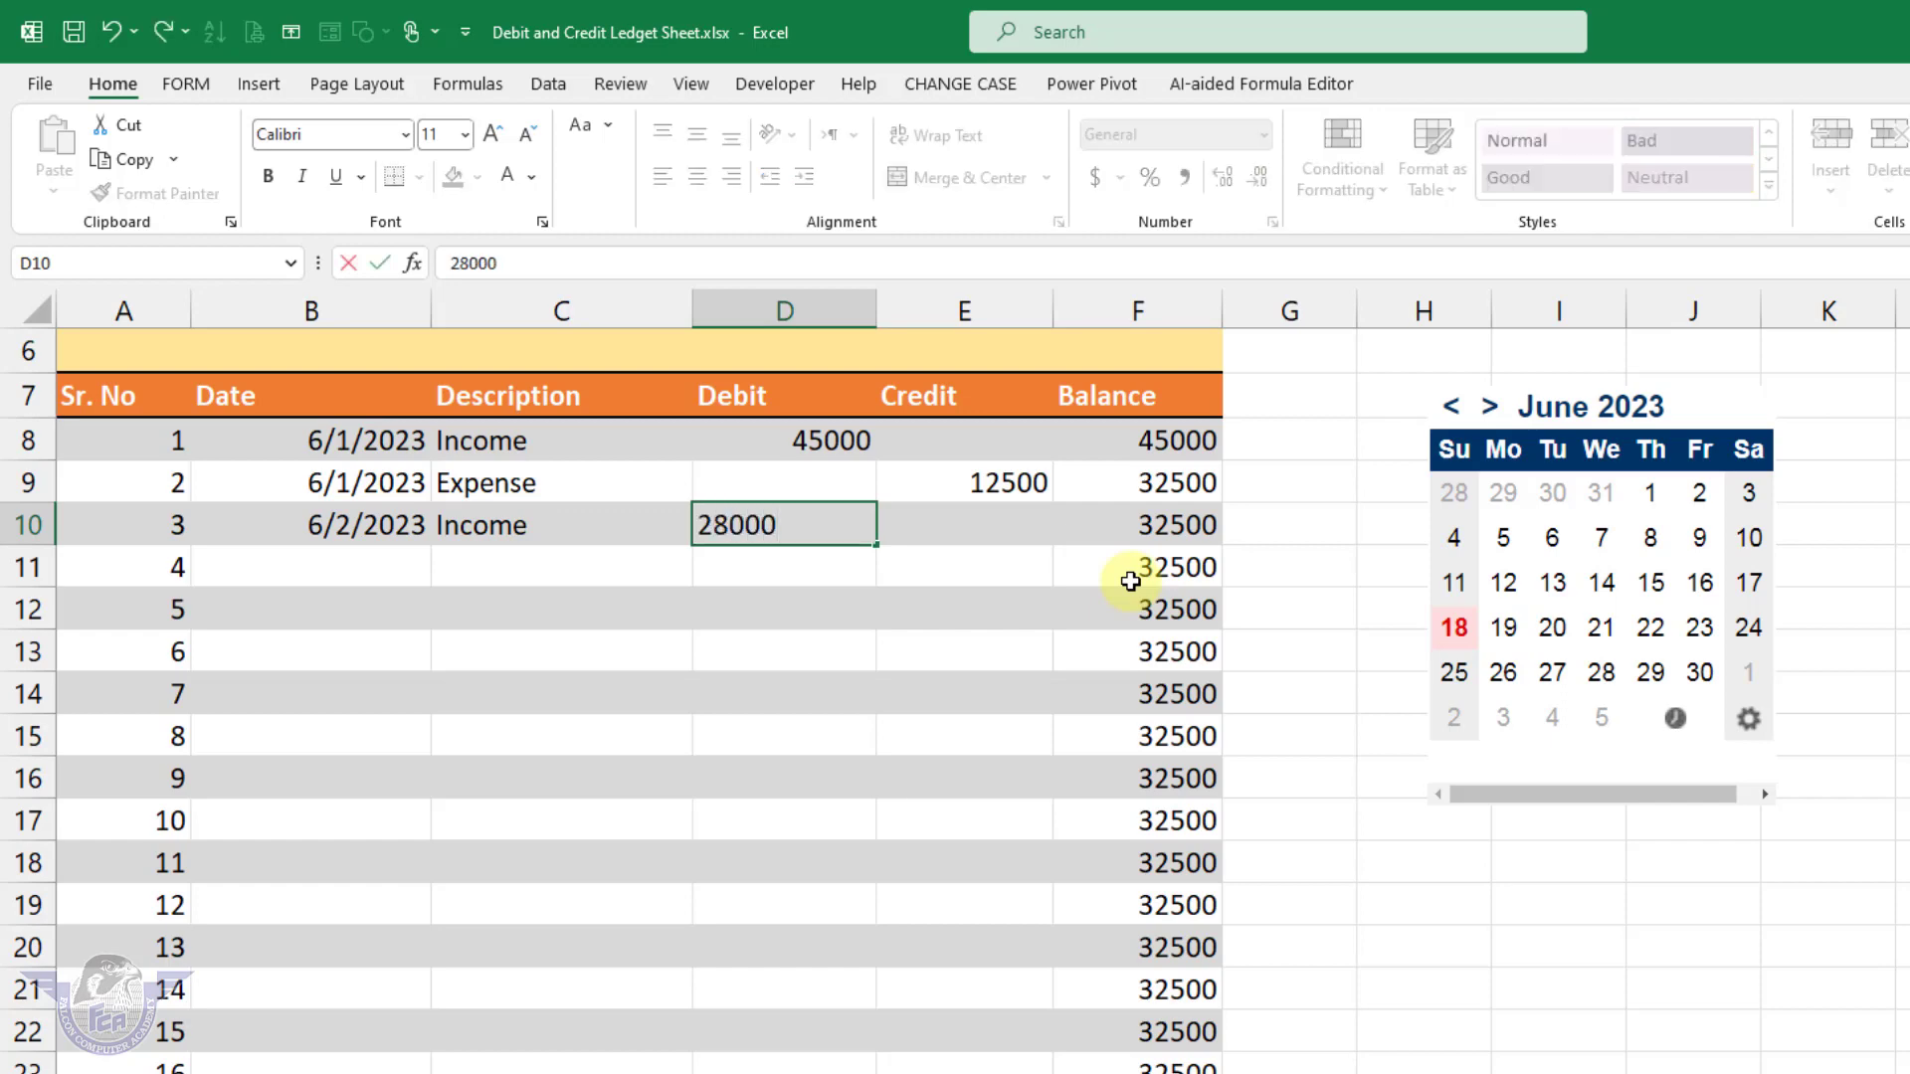
pyautogui.press('Tab')
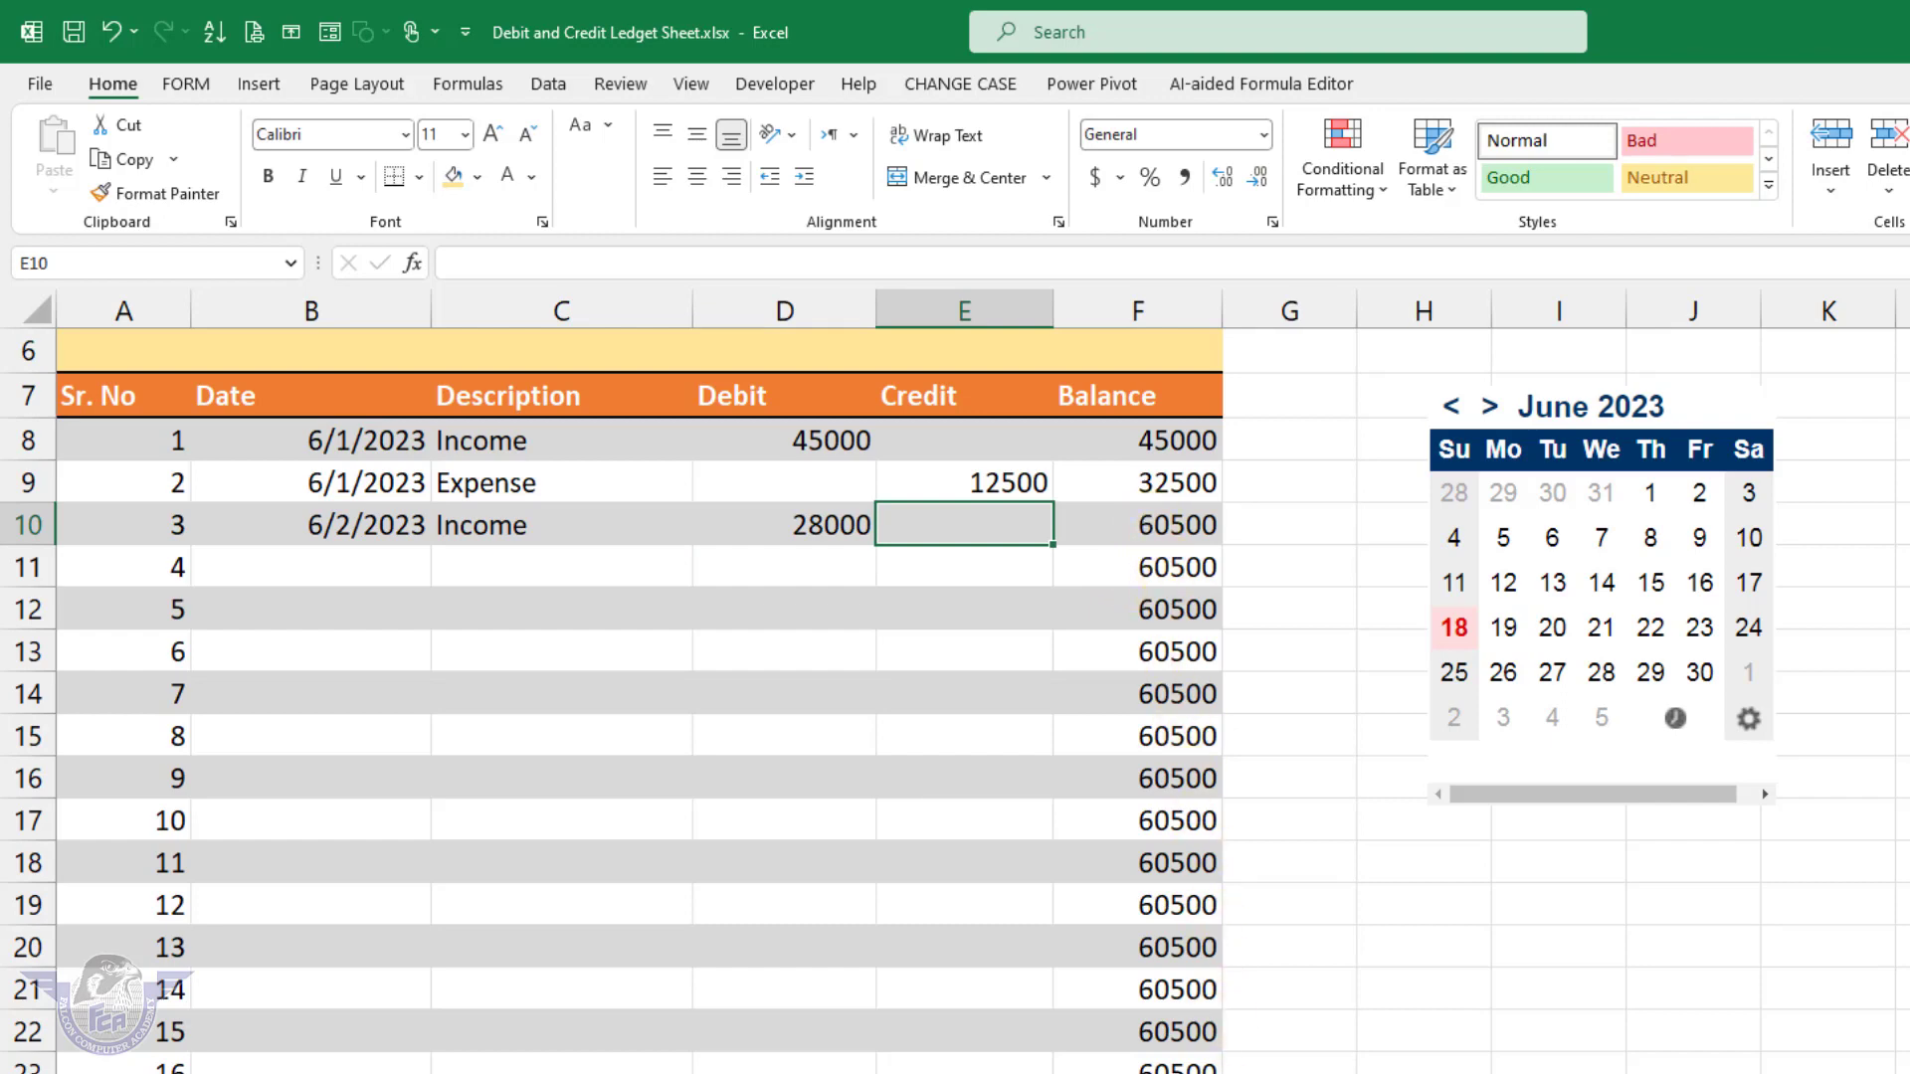
# Step: Enter row 11: 6/3/2023, Income, debit 14500
pyautogui.click(352, 563)
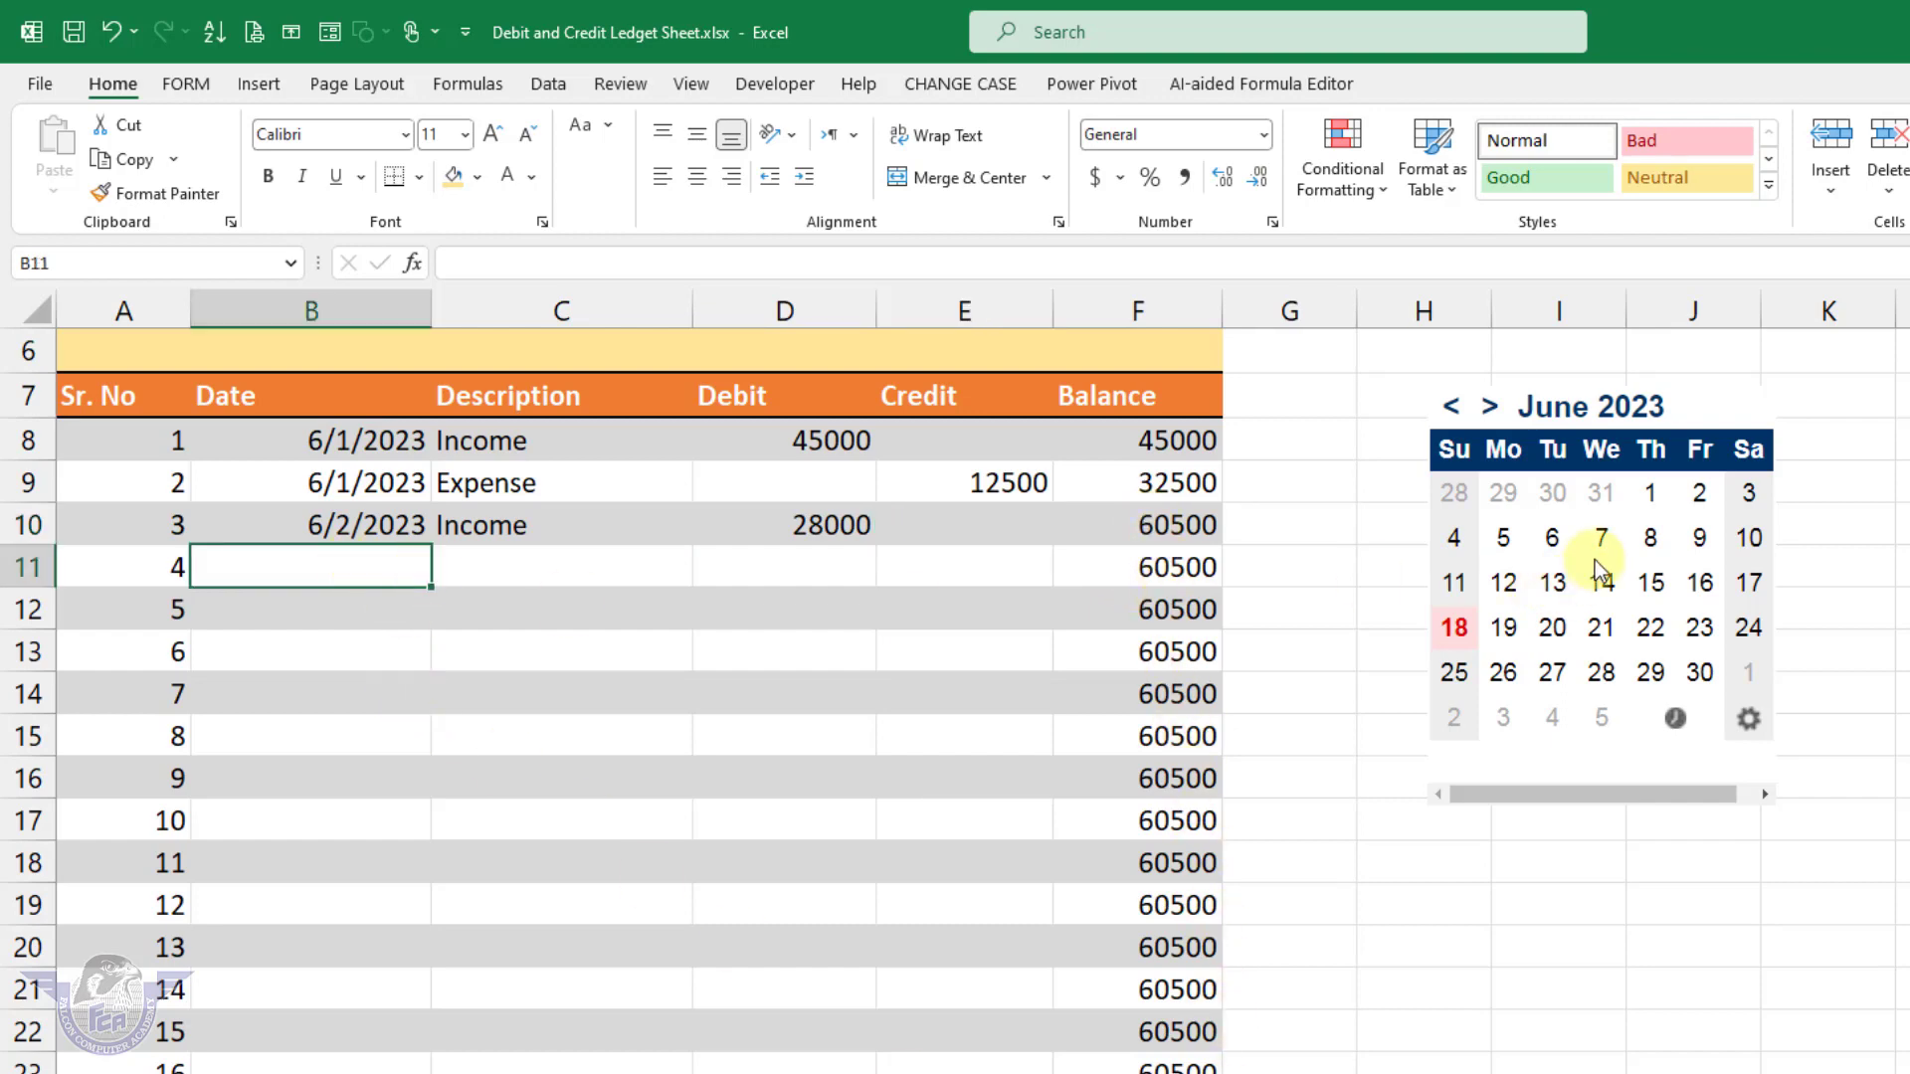
pyautogui.click(1750, 493)
pyautogui.click(528, 556)
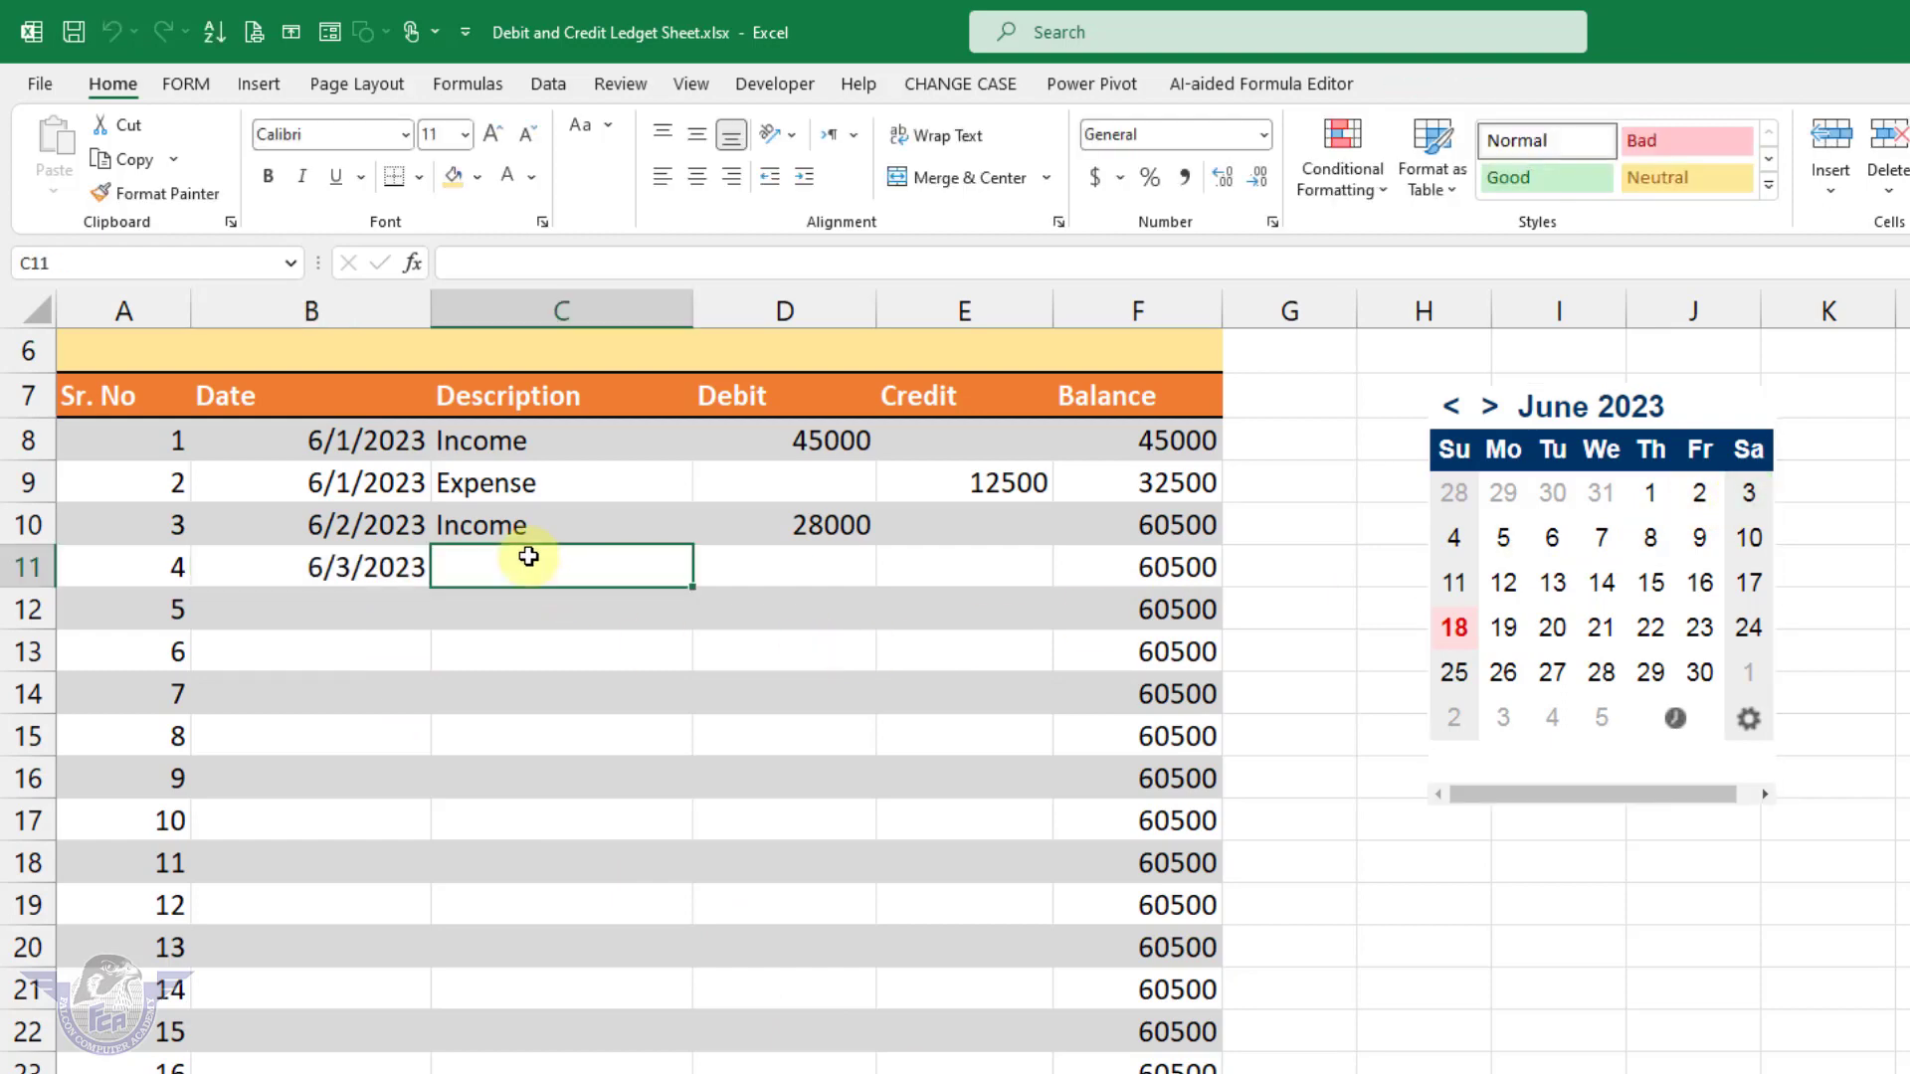
pyautogui.write('i')
pyautogui.press('Tab')
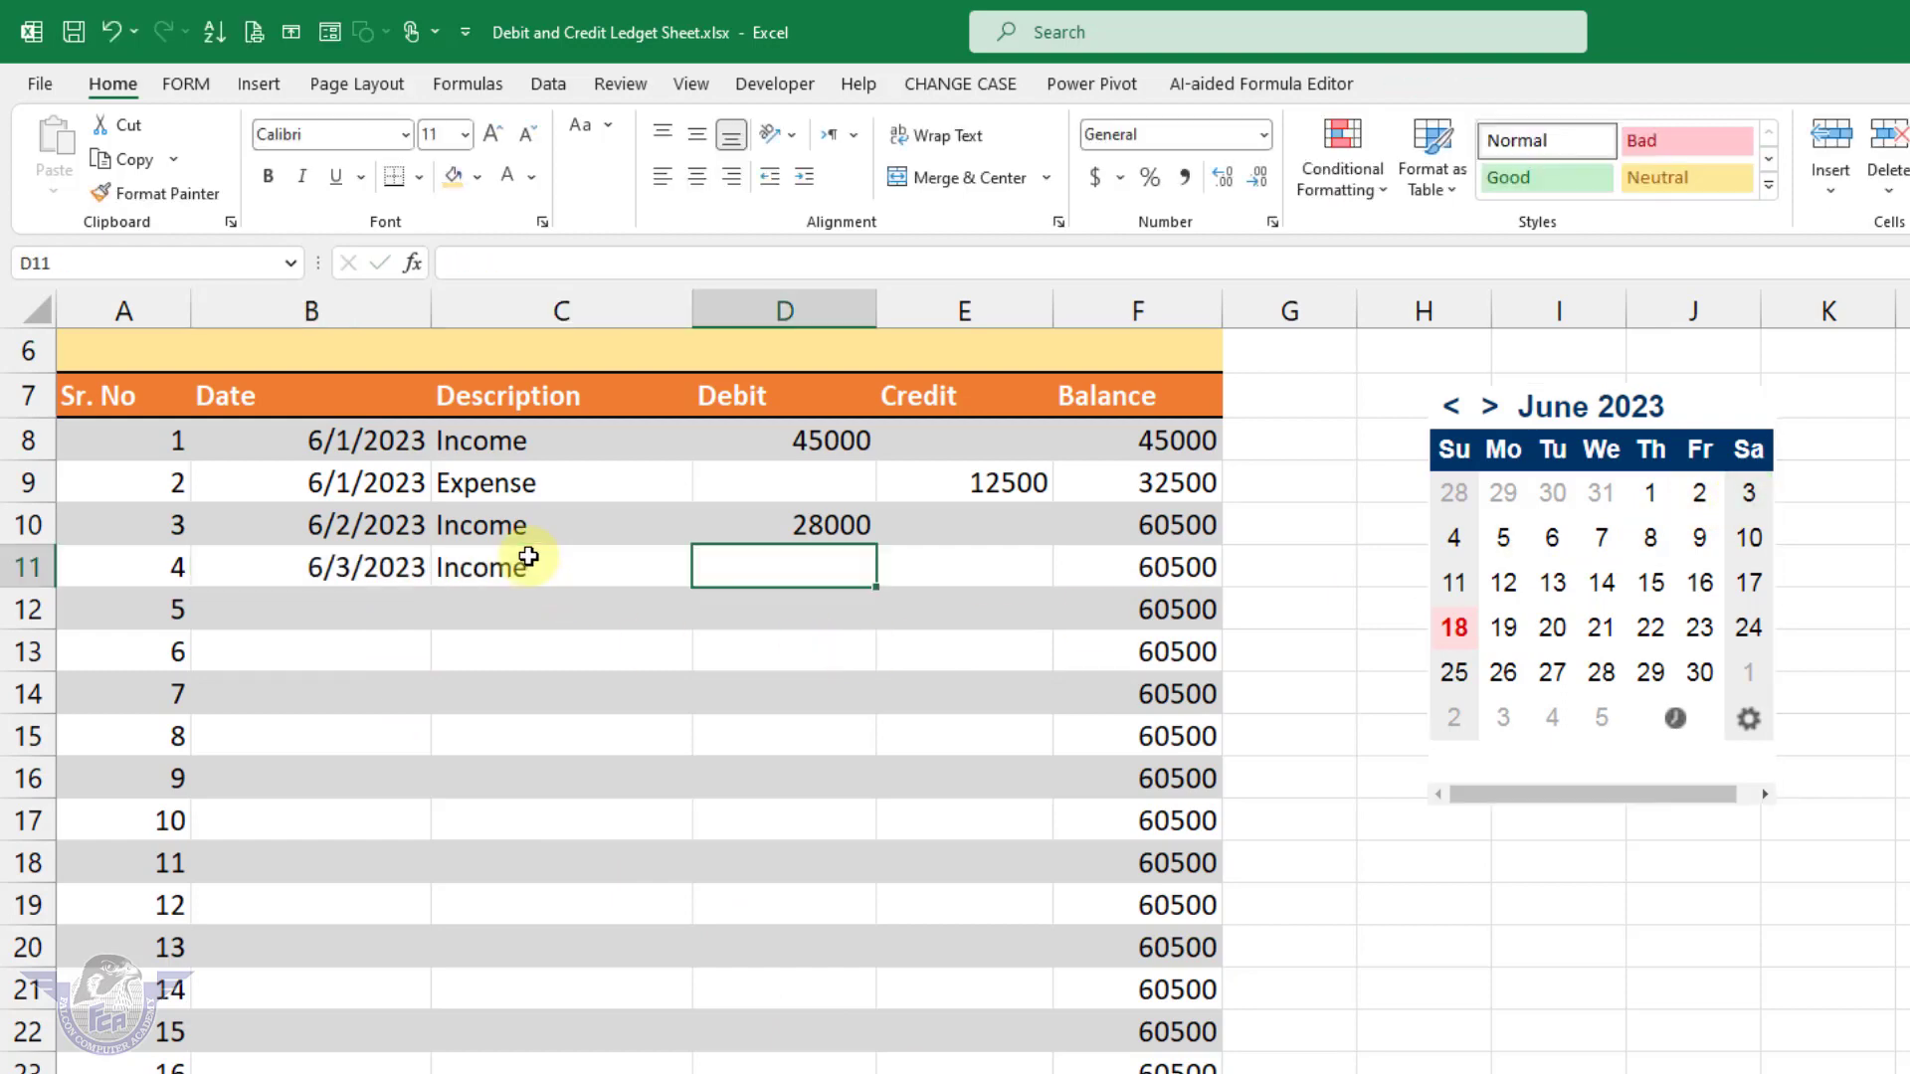
pyautogui.write('14500')
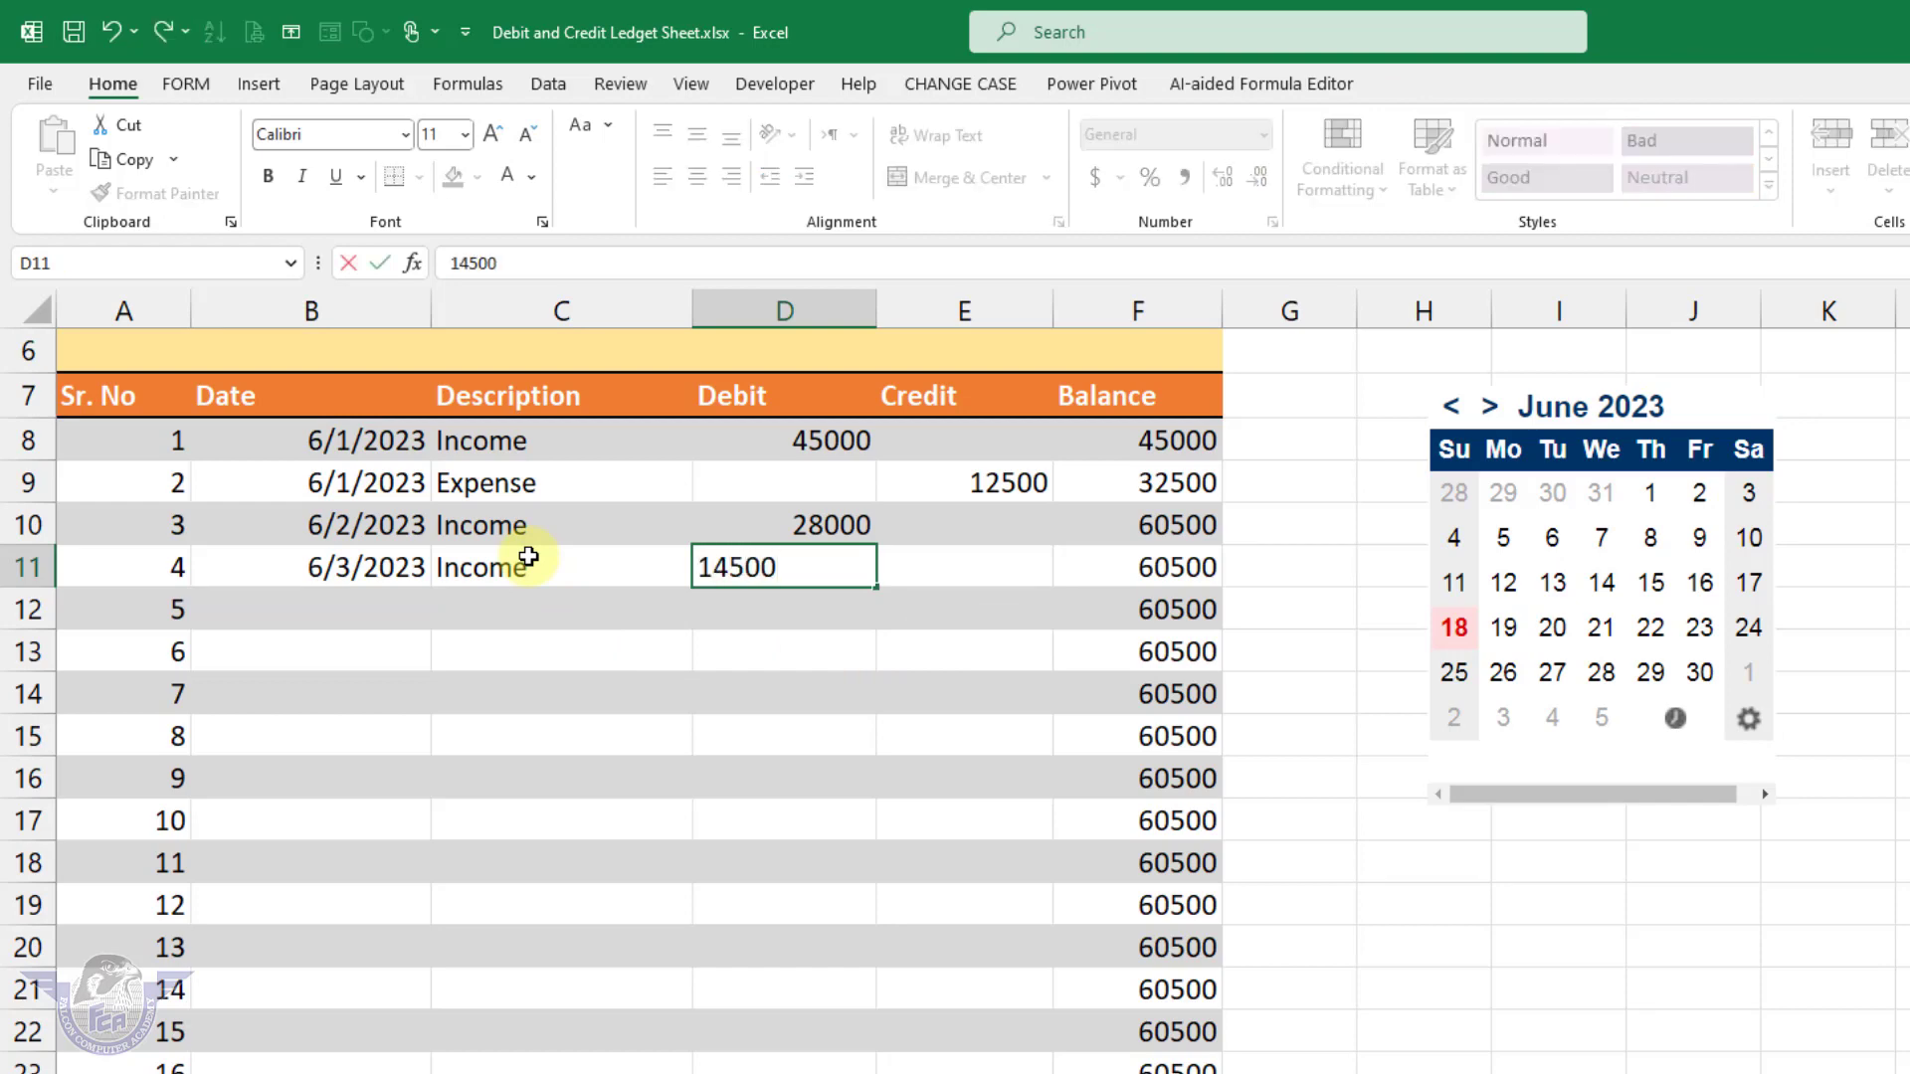
pyautogui.press('Return')
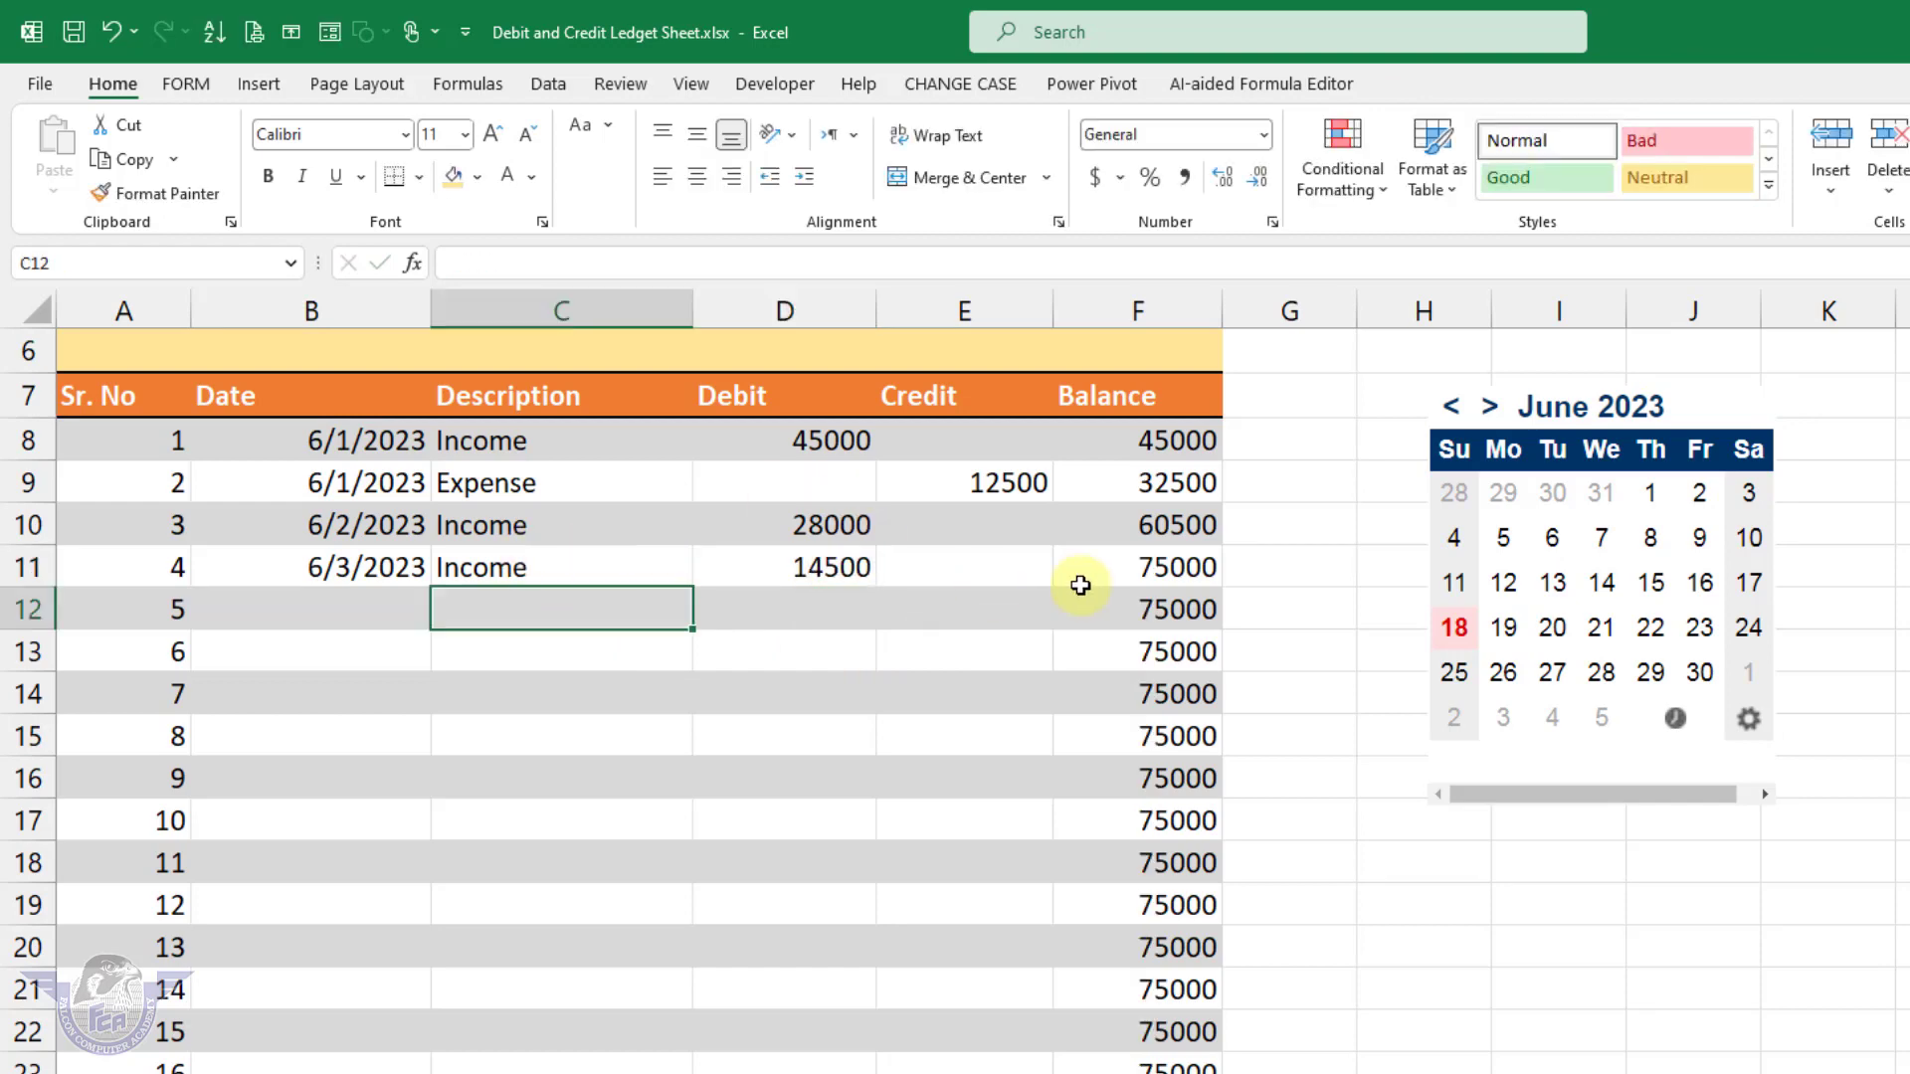
# Step: Enter row 12: 6/3/2023, Expense, credit 25000
pyautogui.click(349, 604)
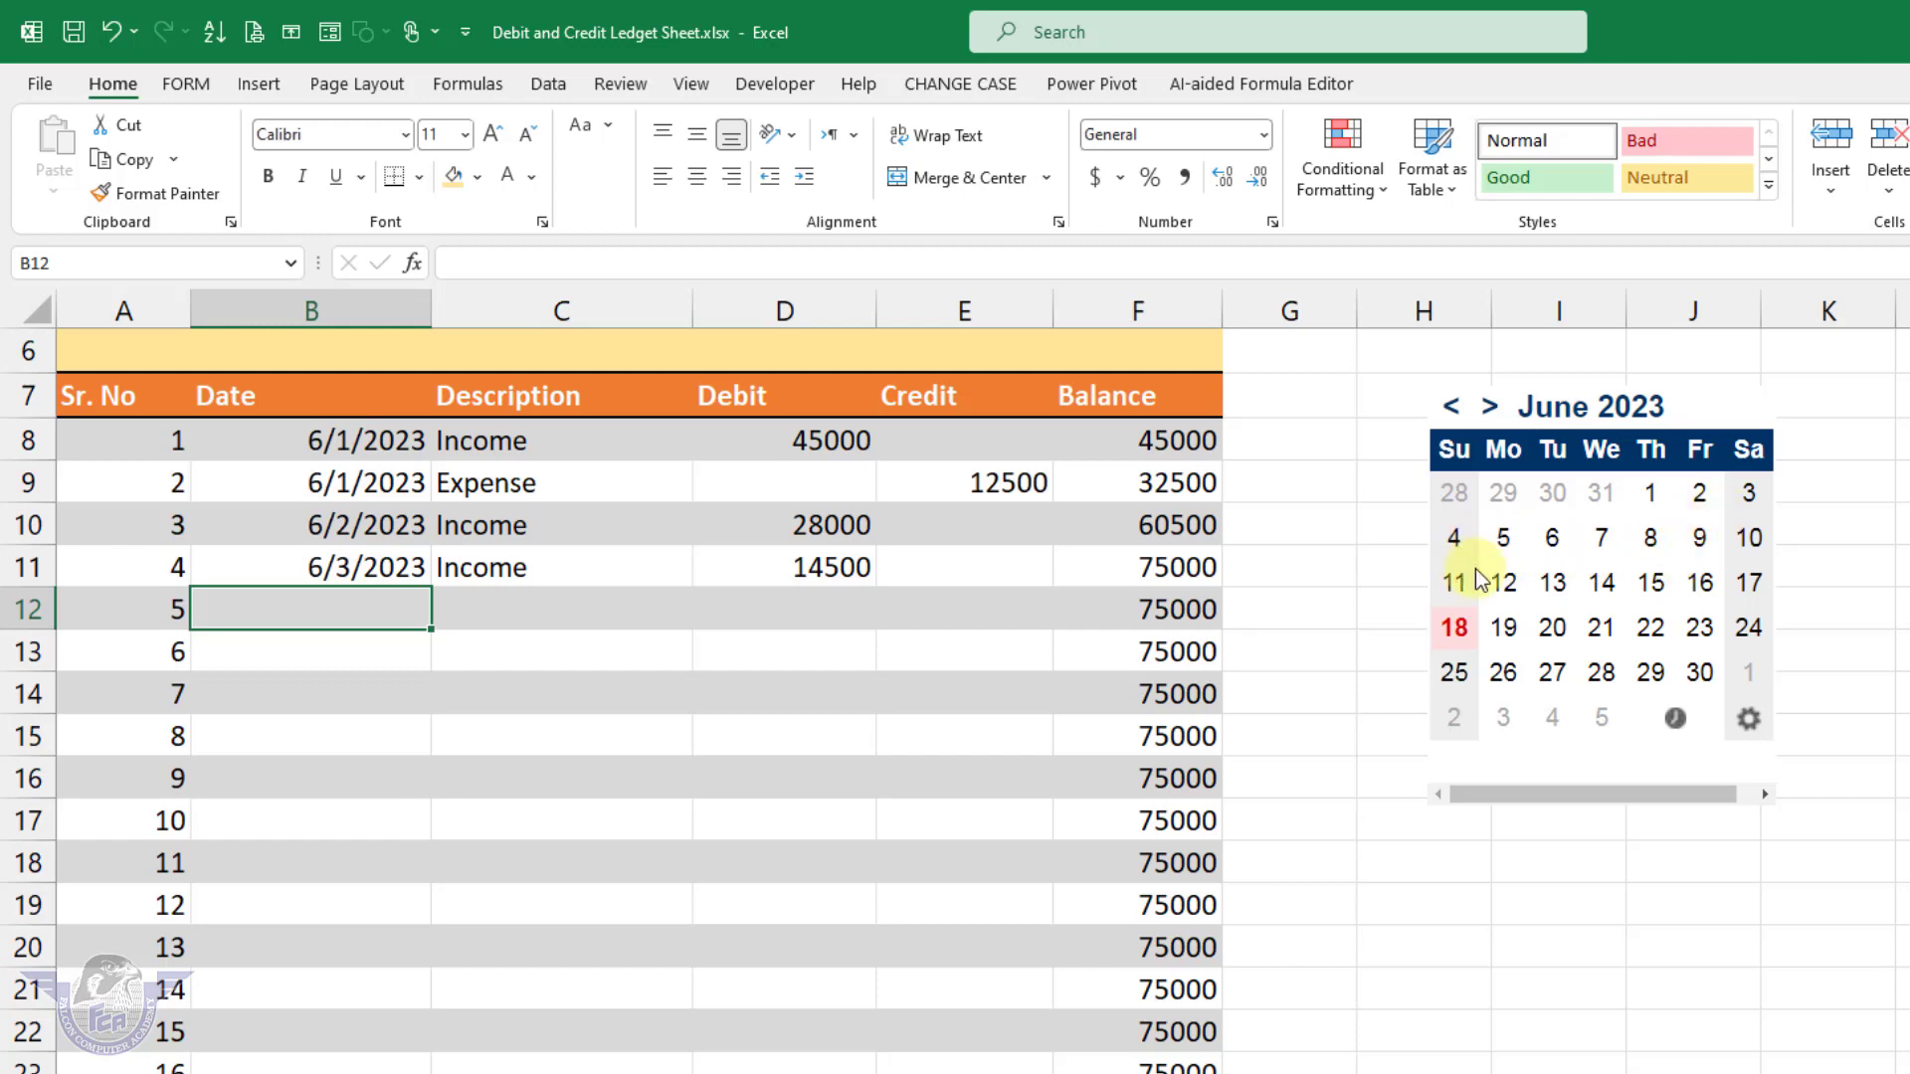
pyautogui.click(1748, 494)
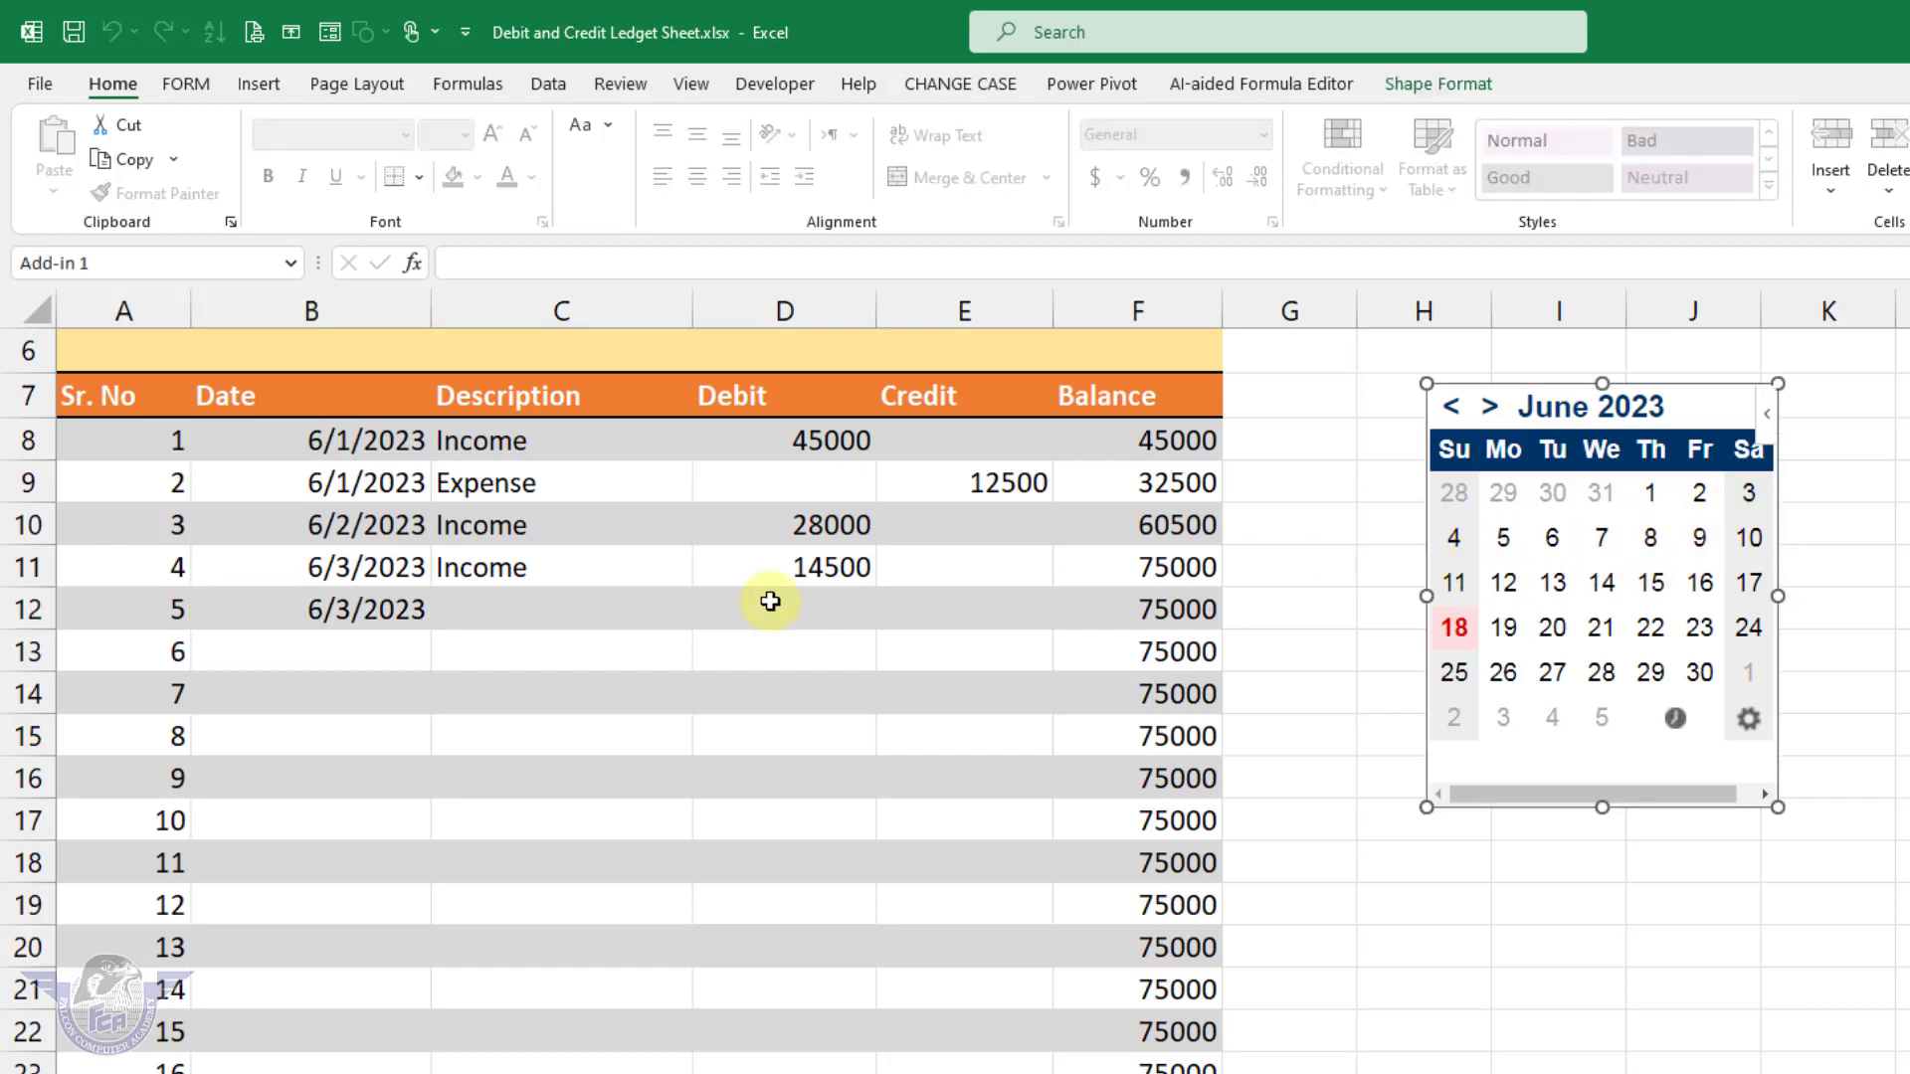
pyautogui.click(587, 604)
pyautogui.write('expense')
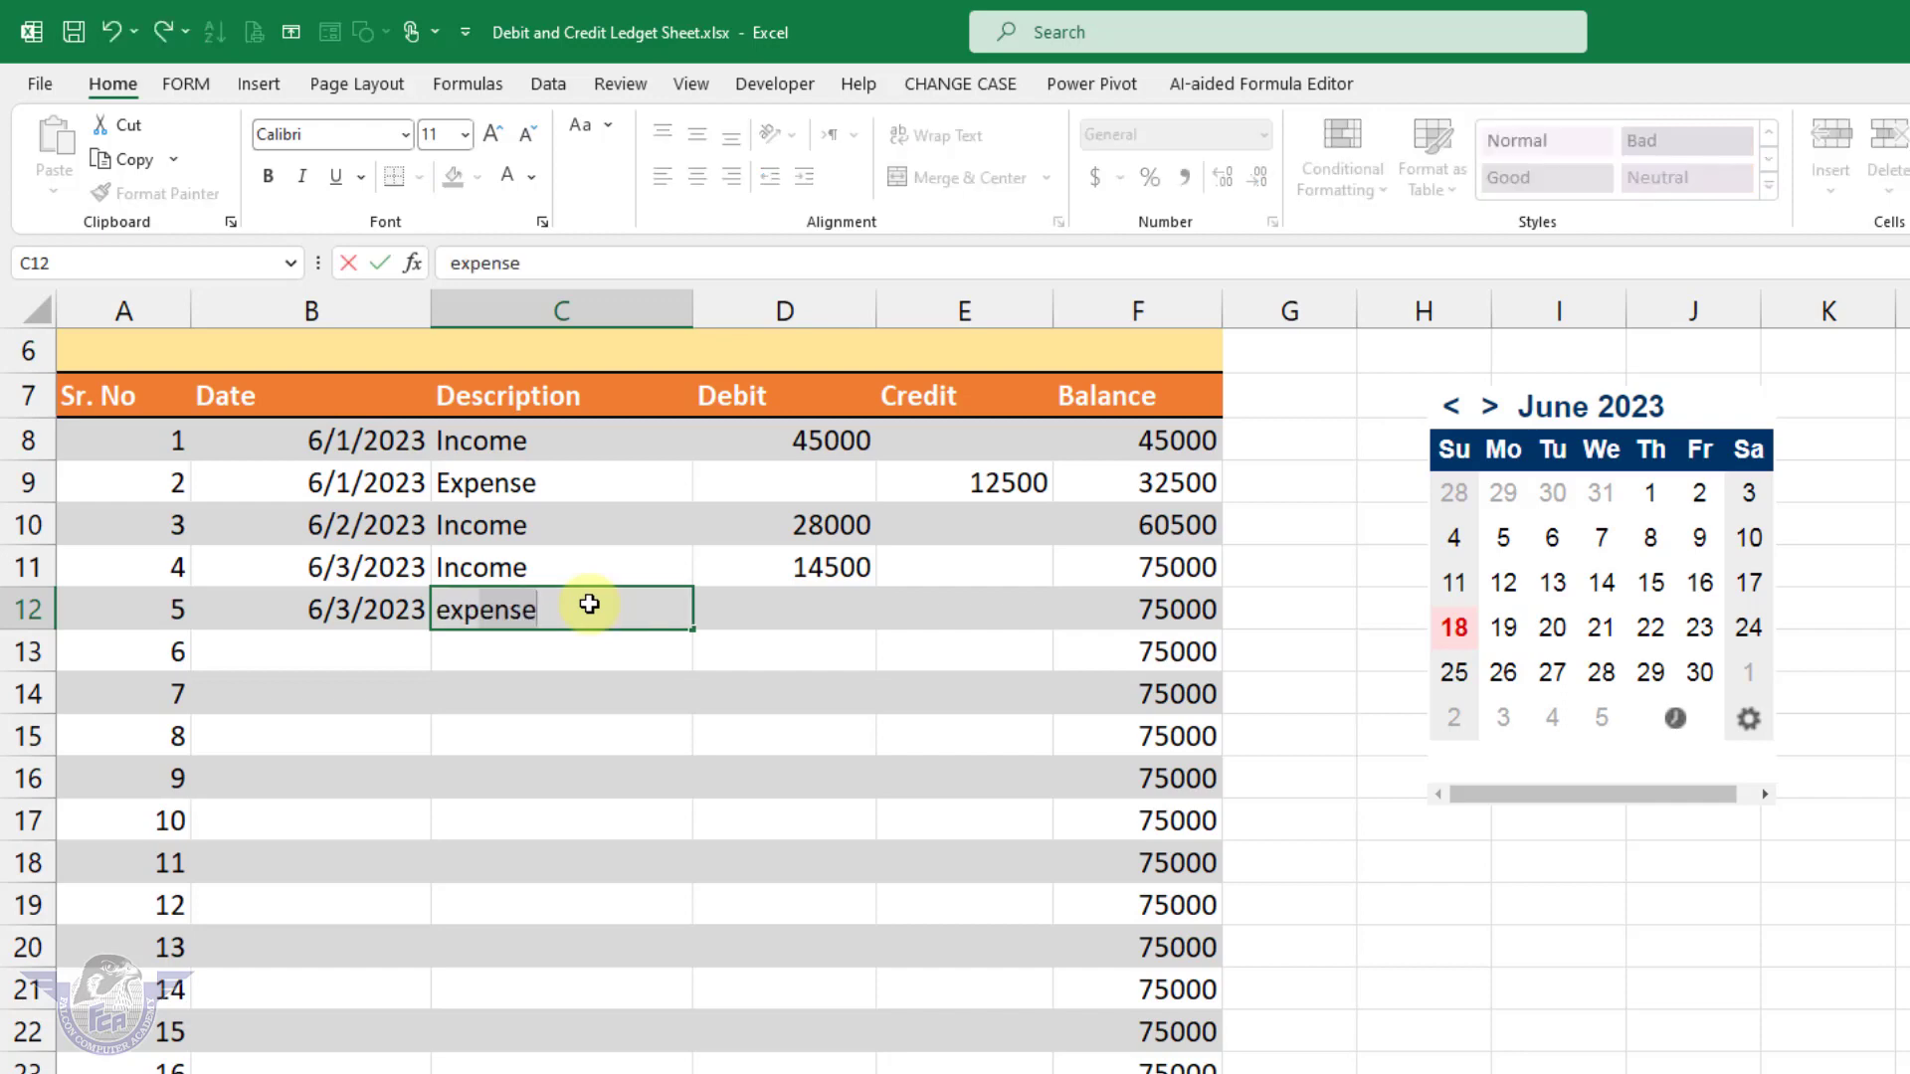
pyautogui.press('Tab')
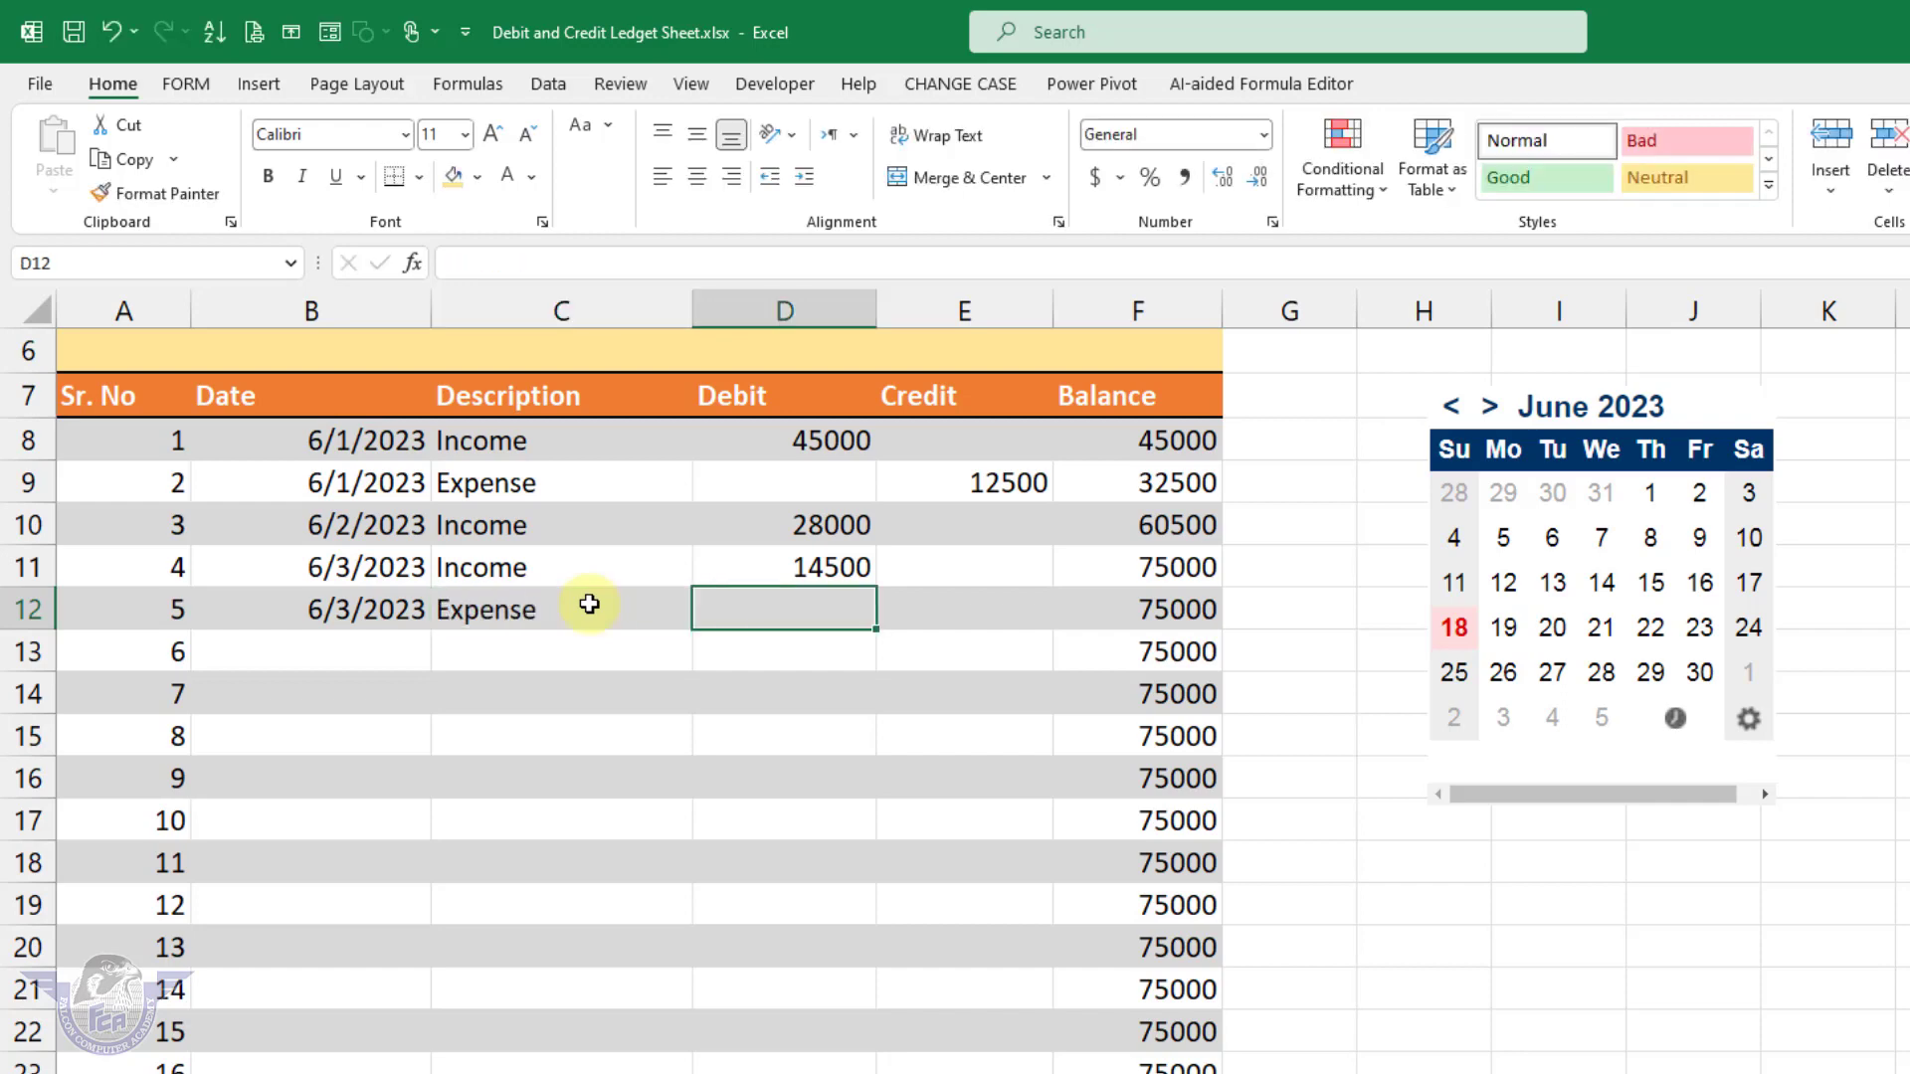
pyautogui.press('Tab')
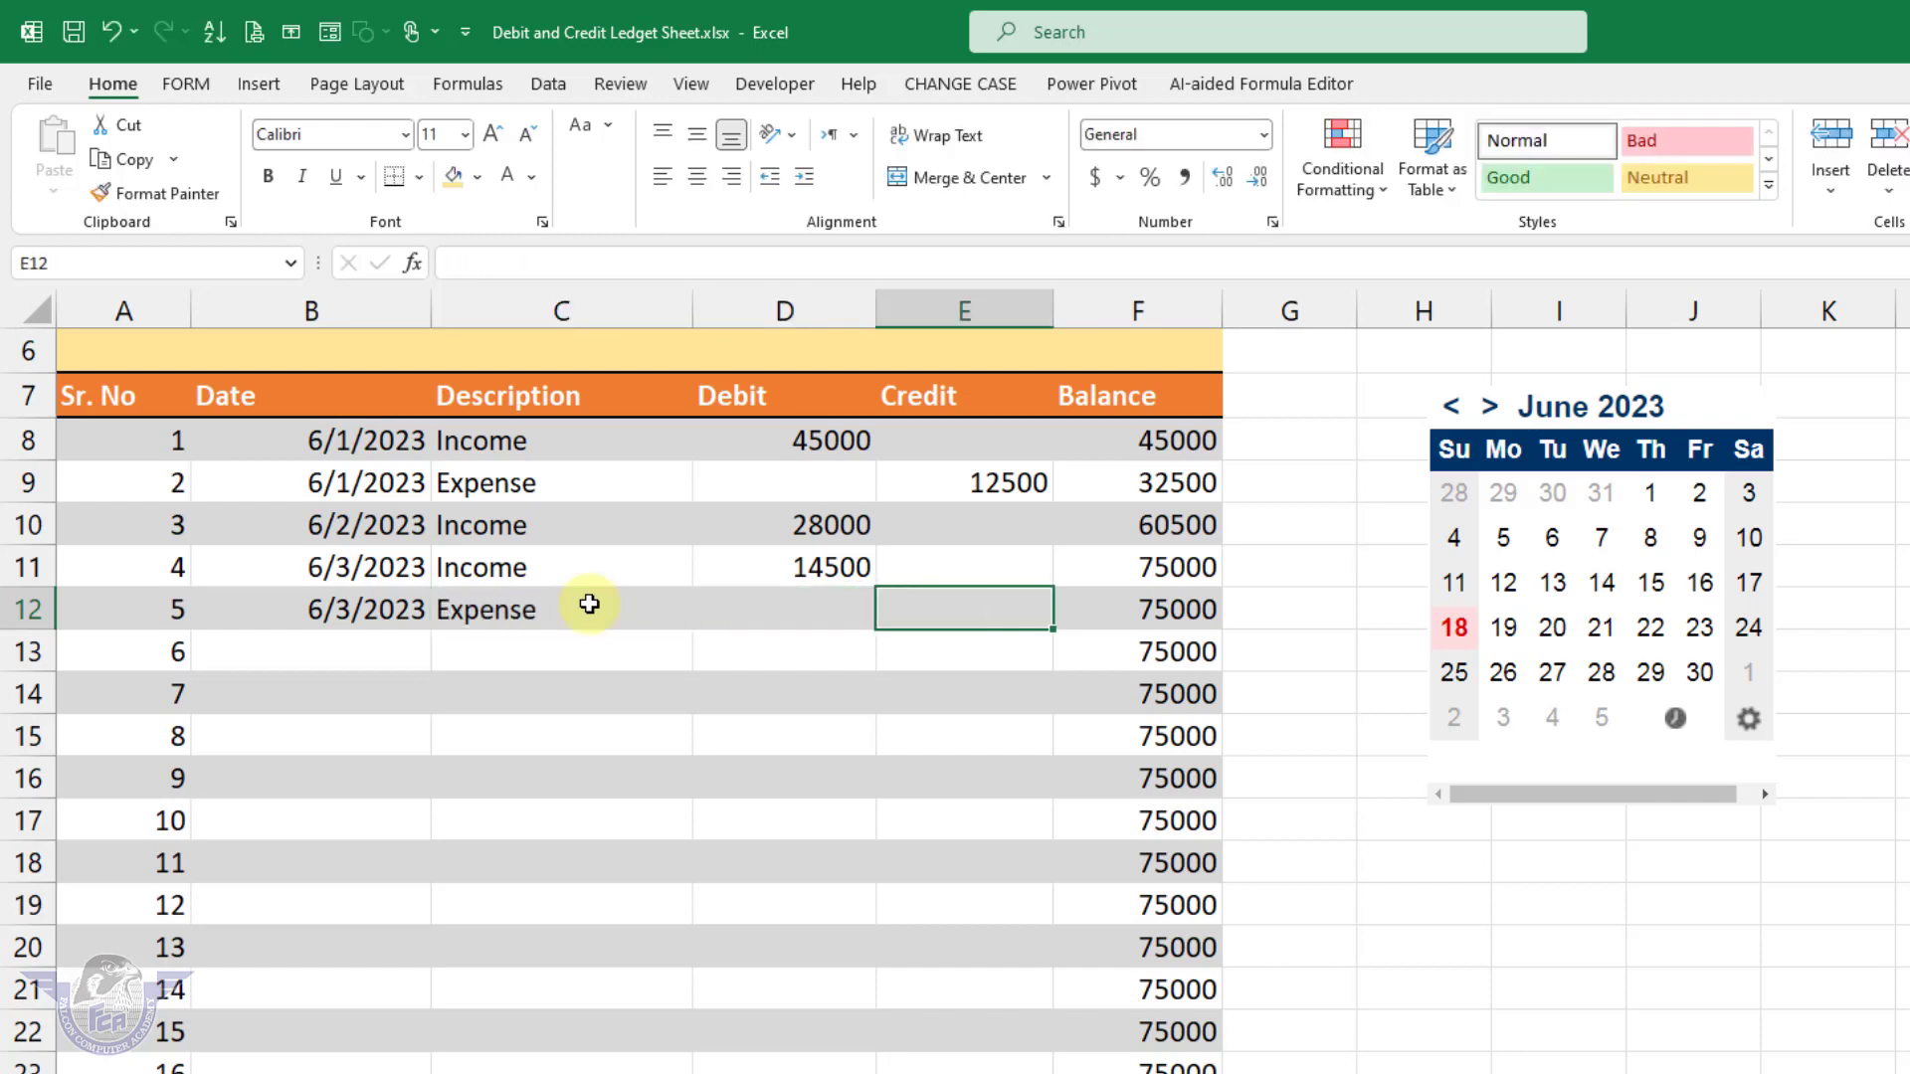
pyautogui.write('25000')
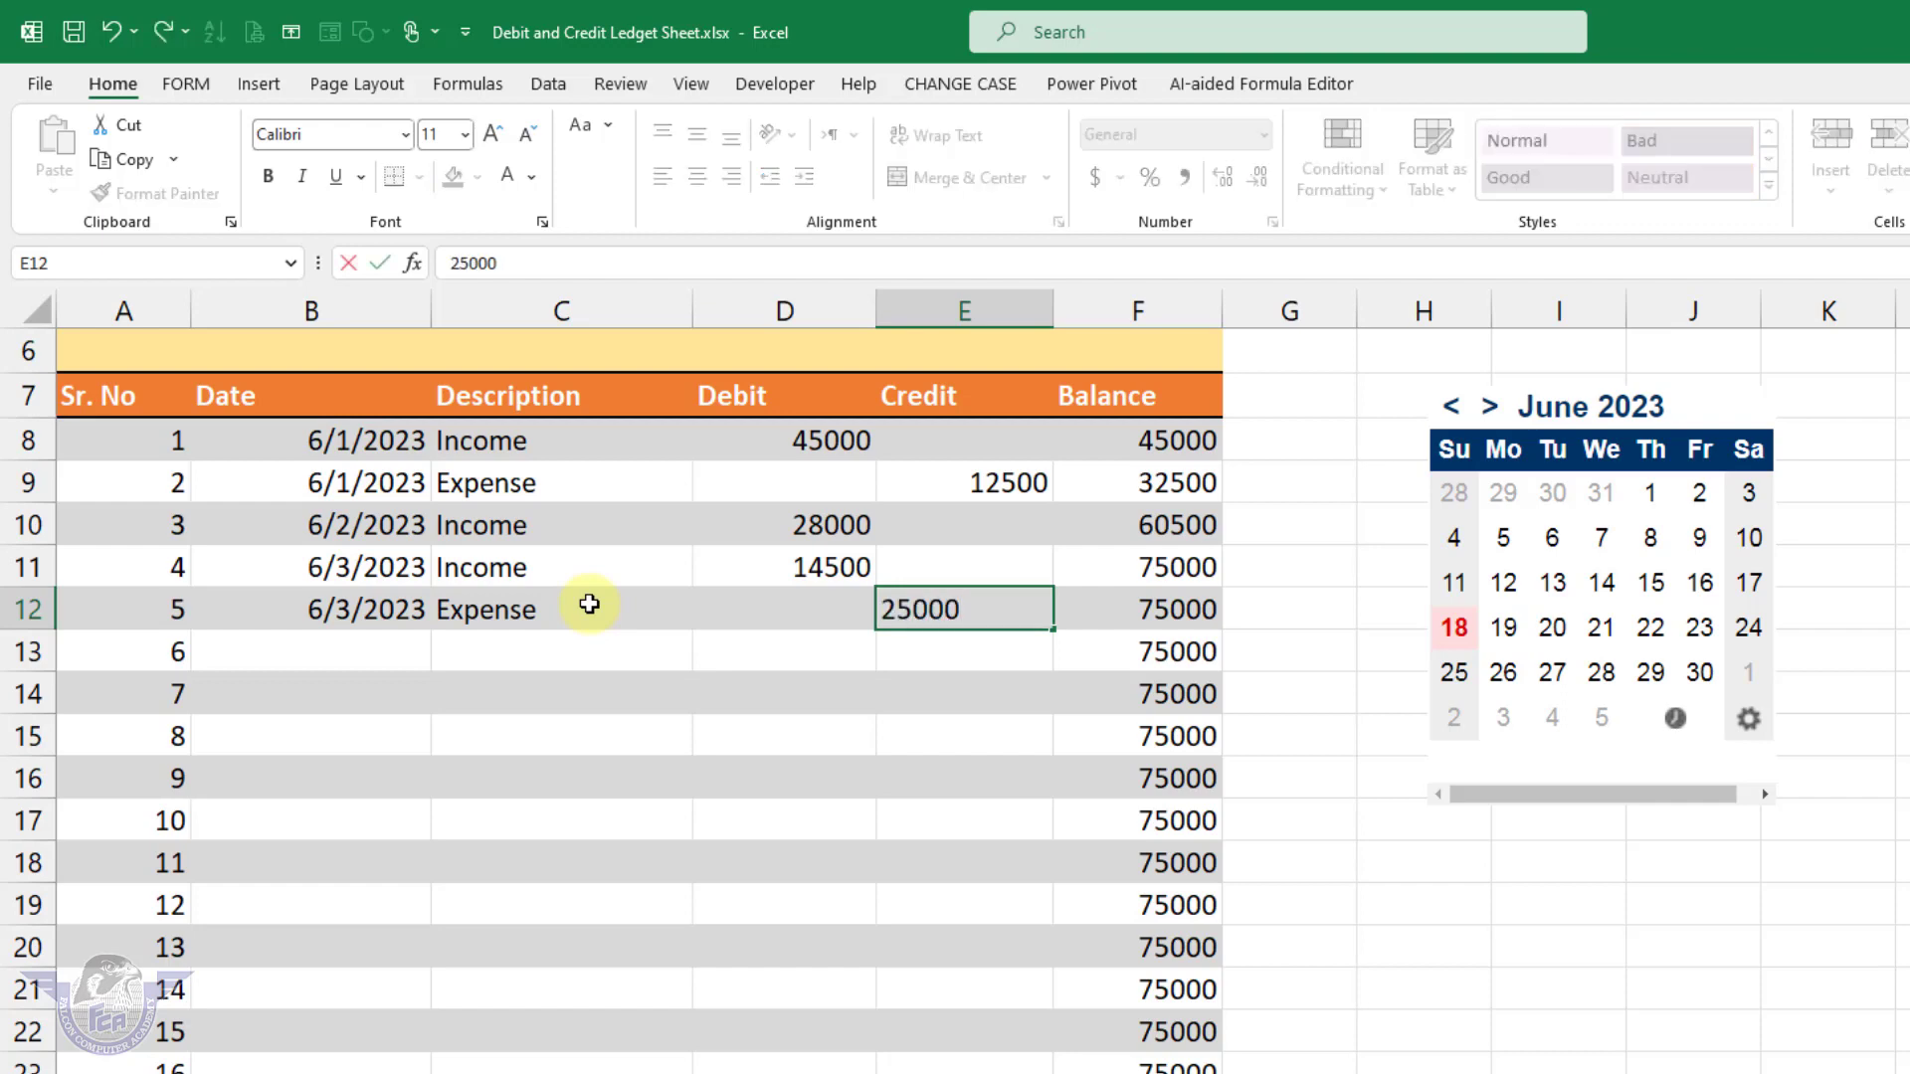
pyautogui.press('Return')
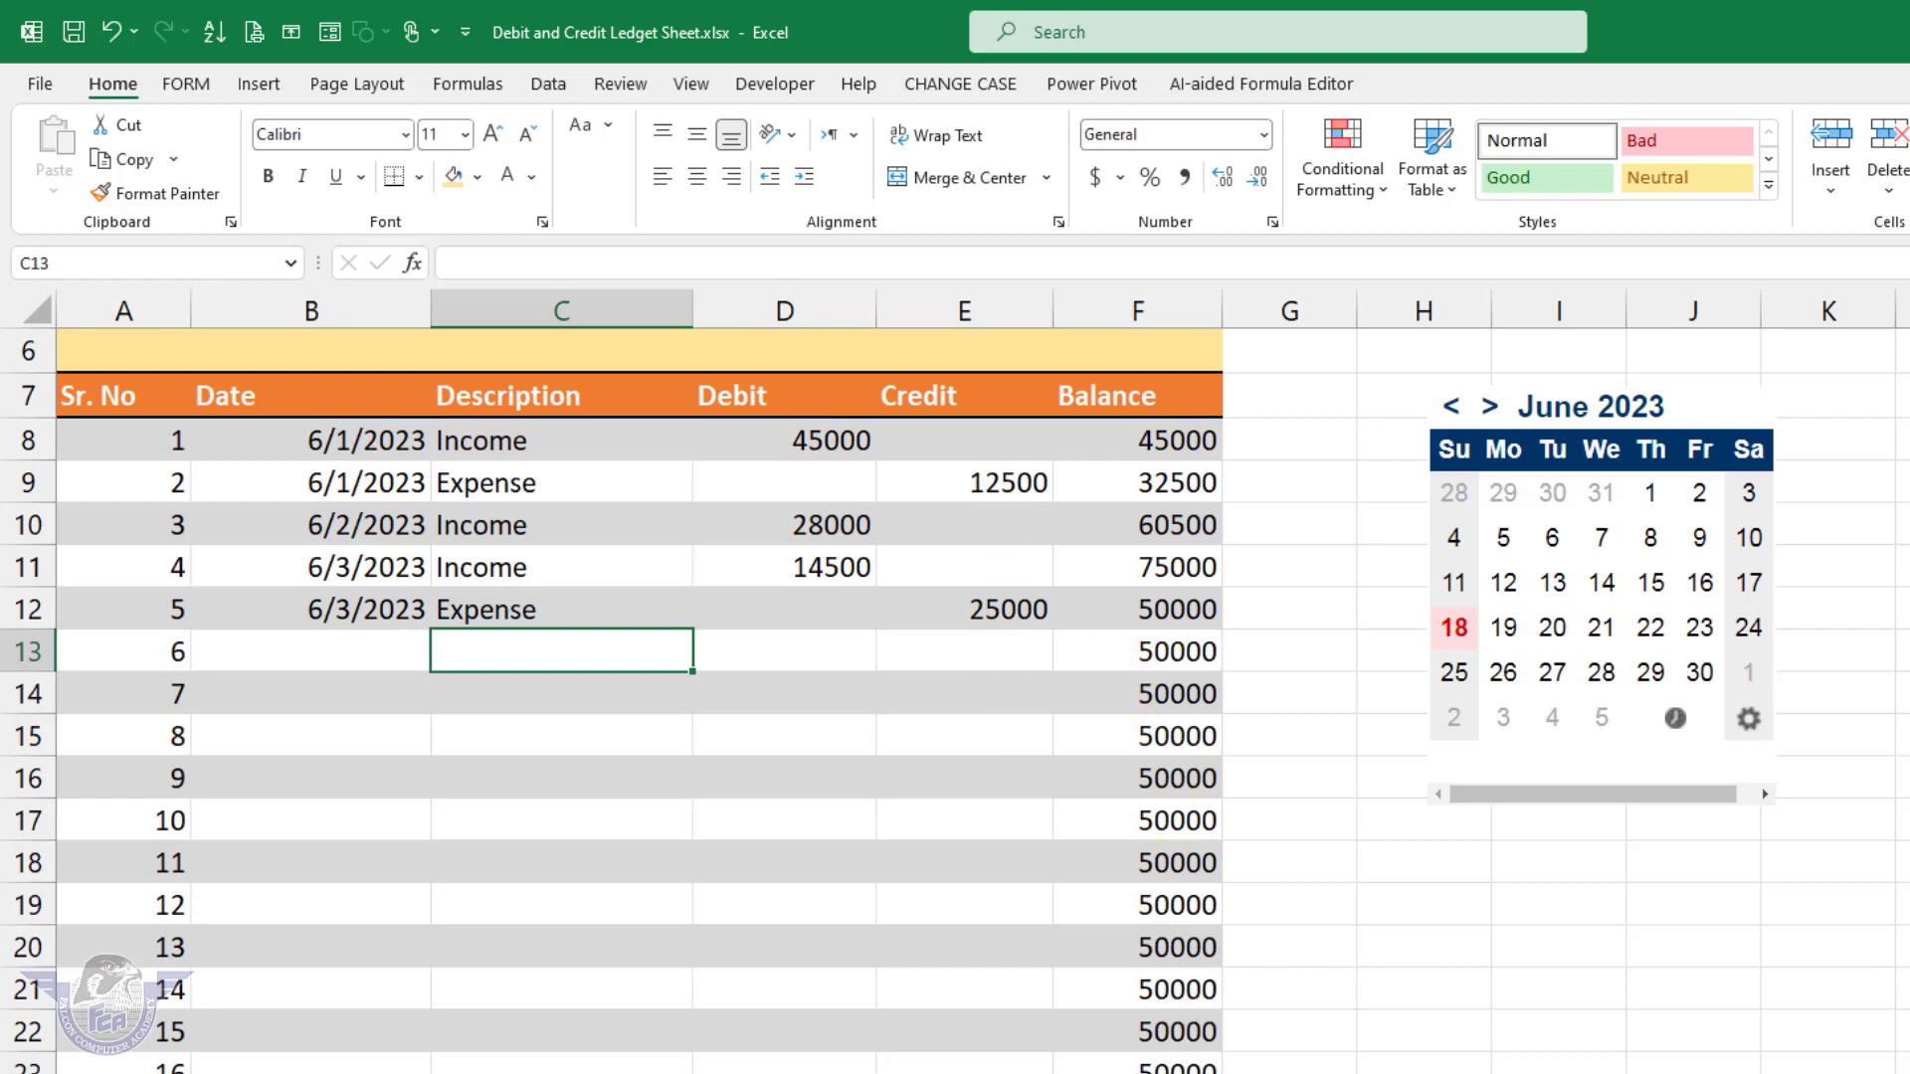
pyautogui.scroll(-4, 188, 853)
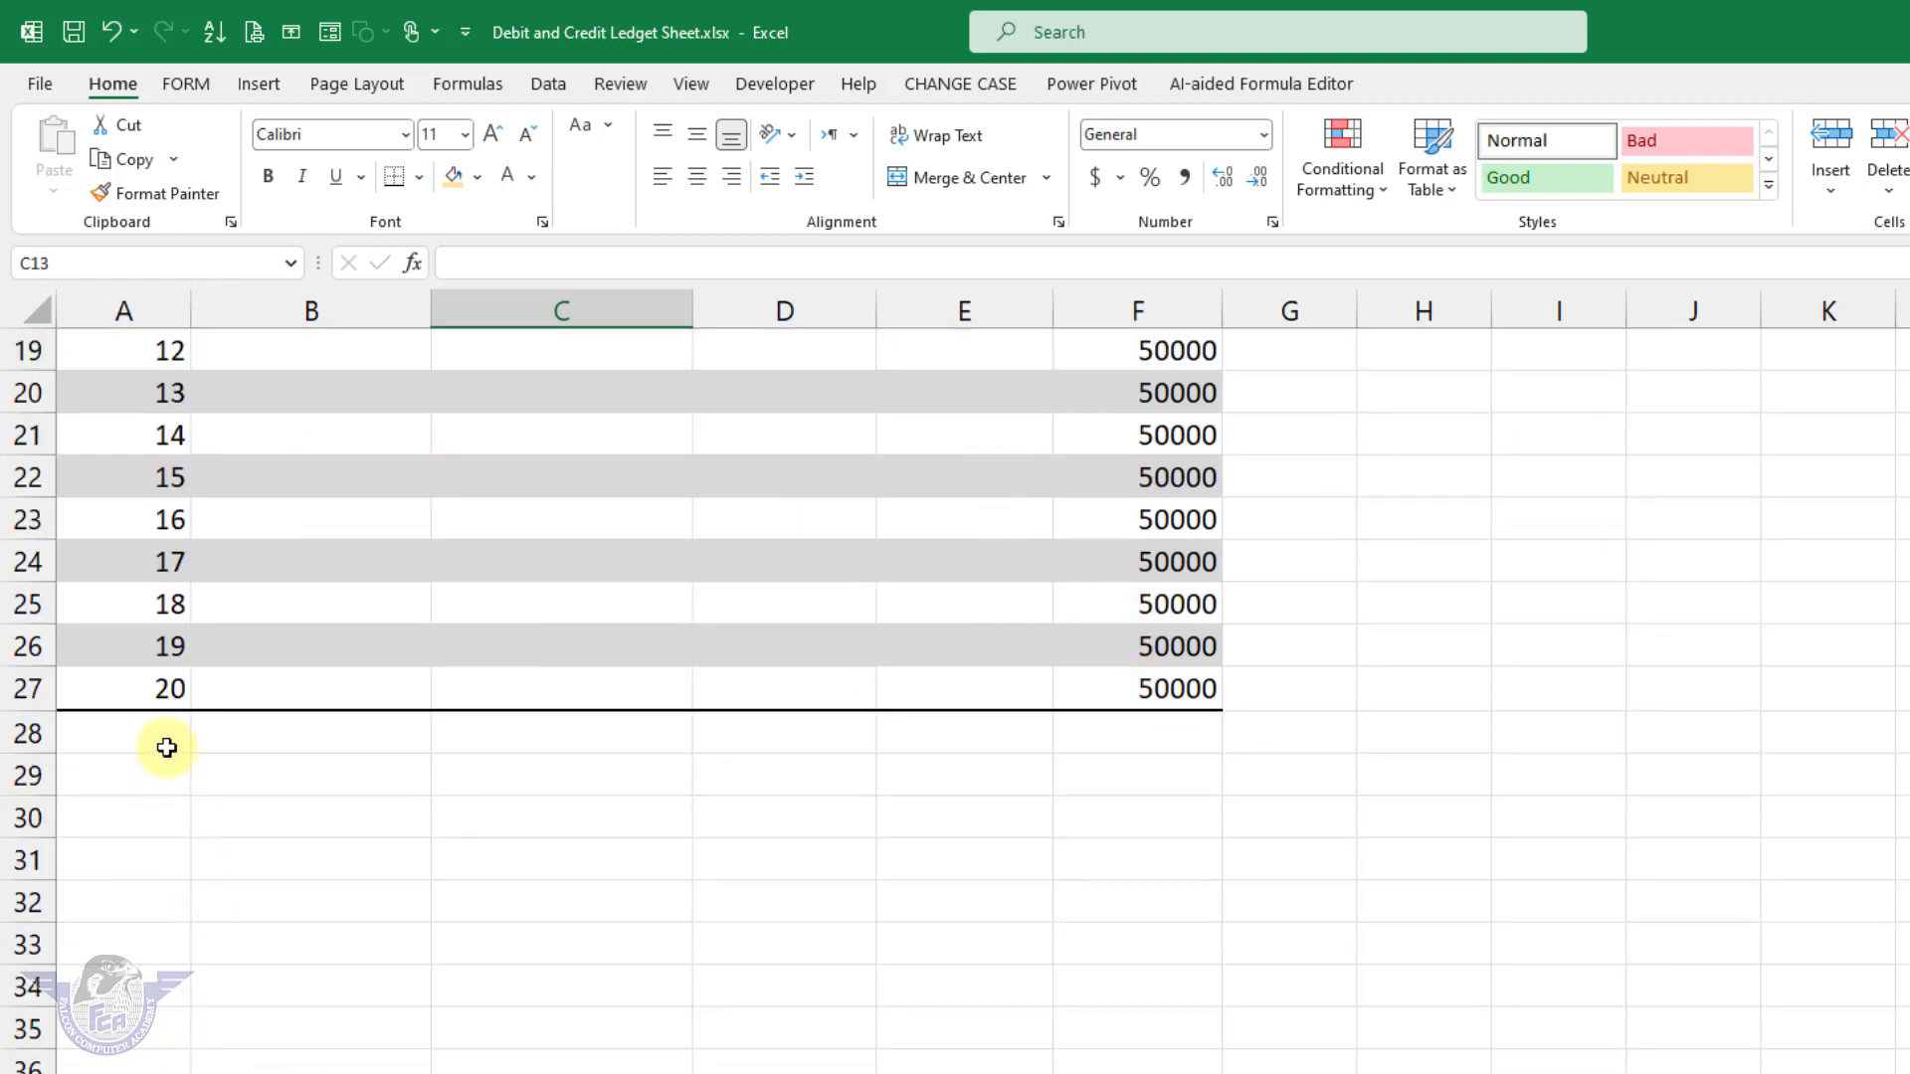
# Step: Merge and centre A28:C28 and label it 'Total Amount'
pyautogui.moveTo(165, 739); pyautogui.dragTo(520, 727)
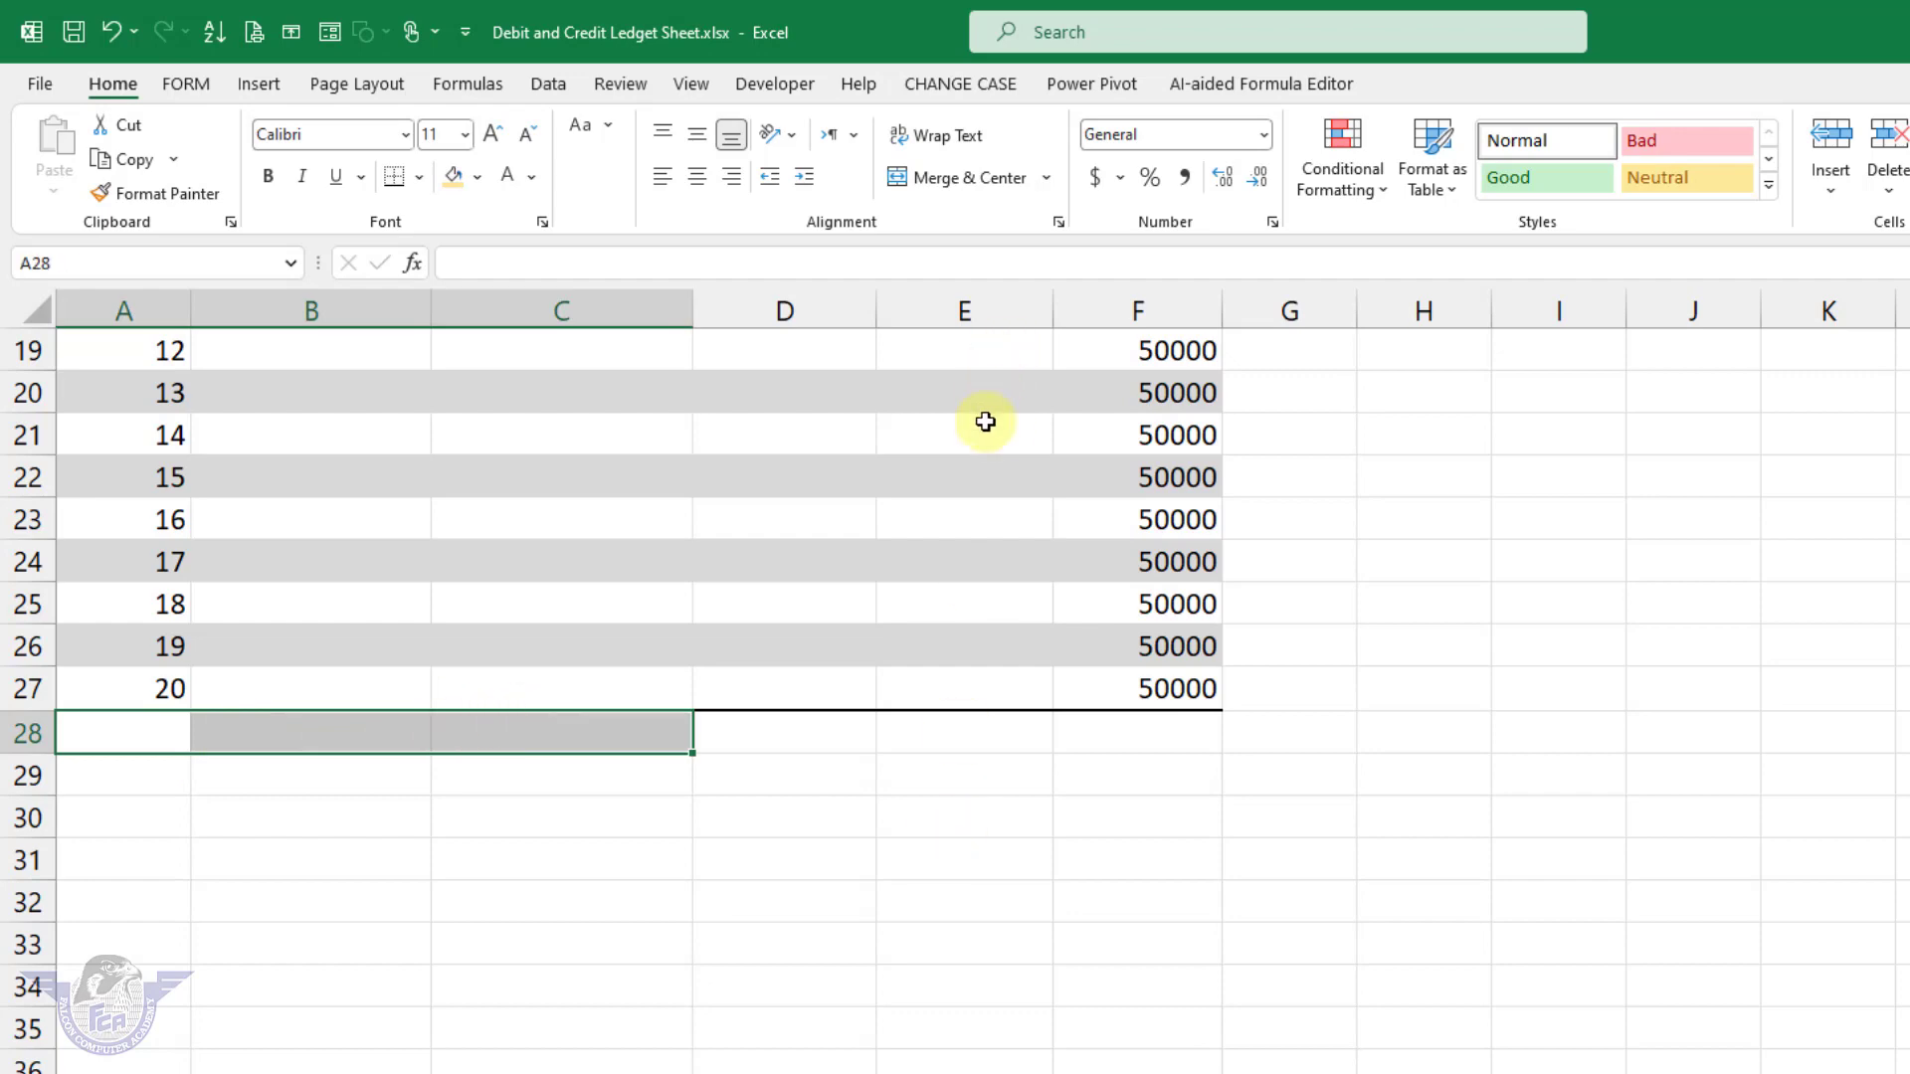
pyautogui.click(970, 179)
pyautogui.scroll(6, 1015, 846)
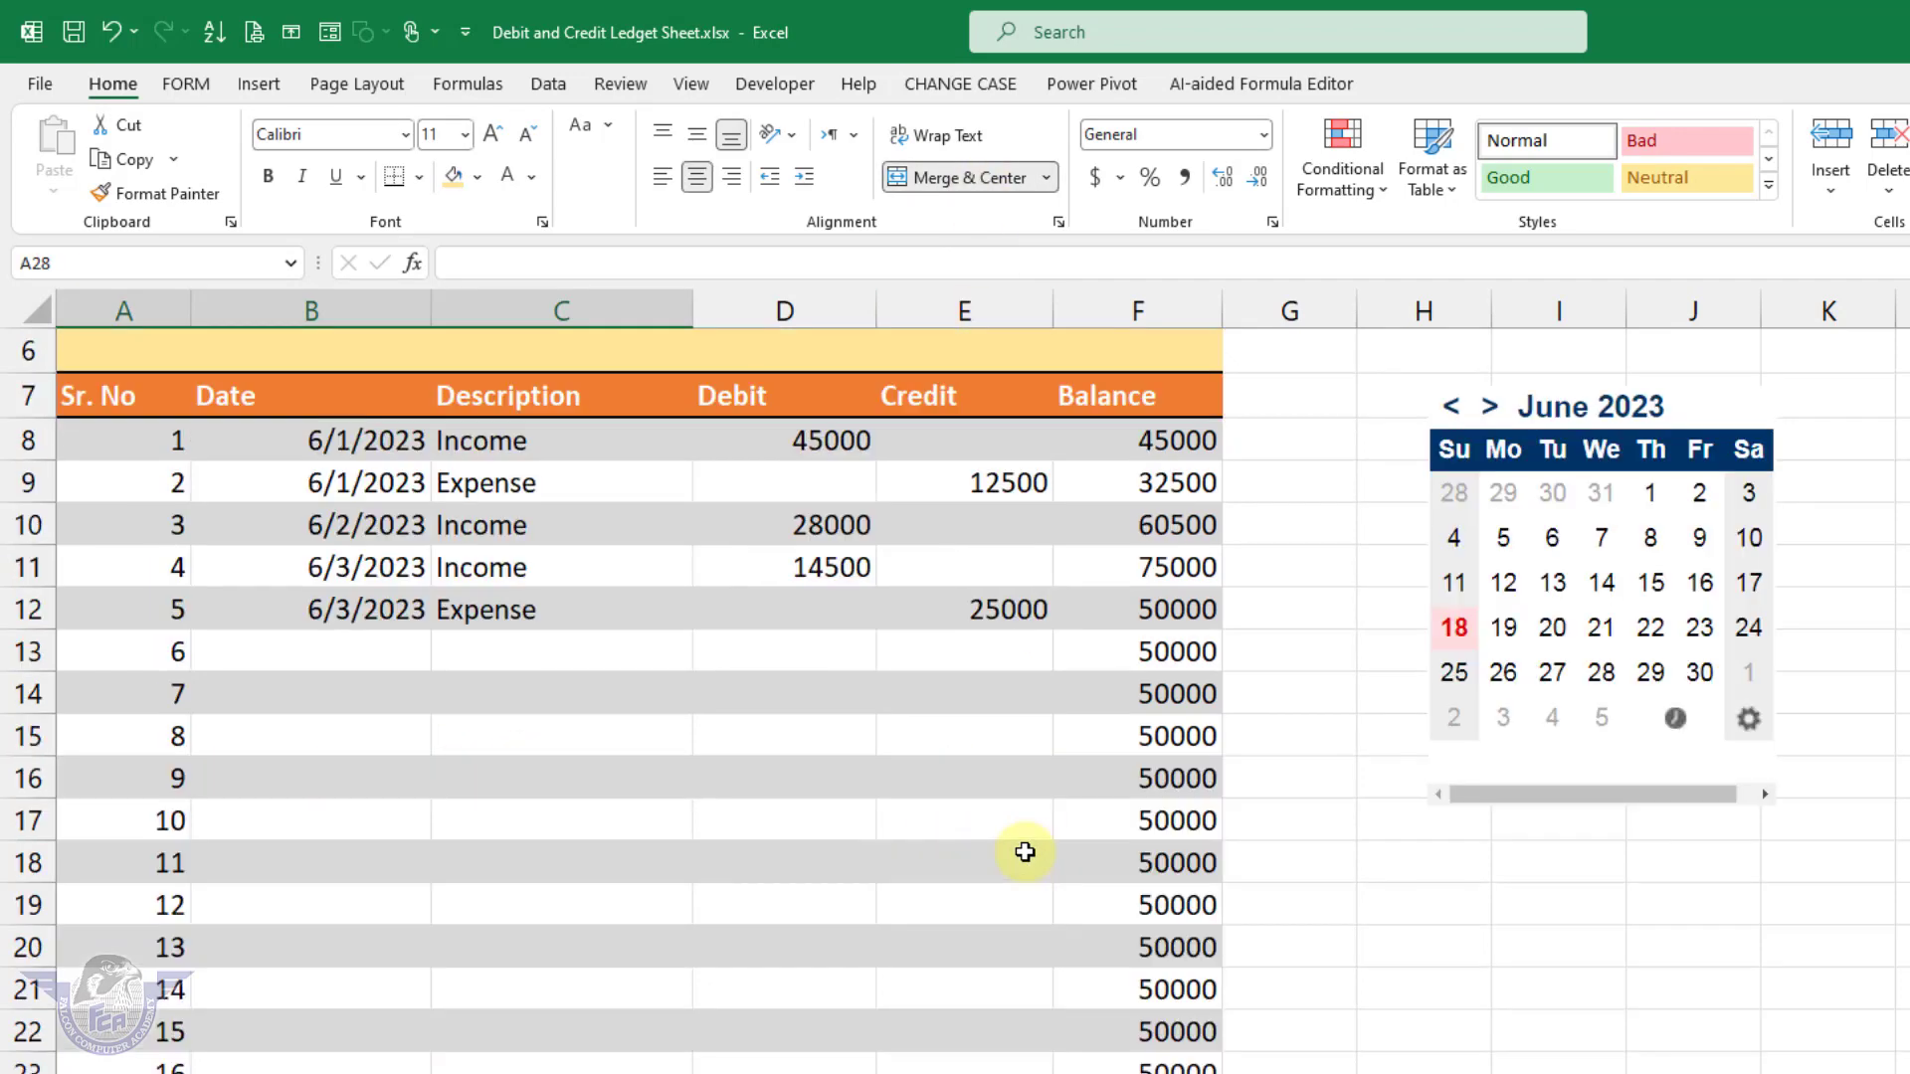
pyautogui.scroll(-4, 1021, 858)
pyautogui.keyDown('ctrl'); pyautogui.scroll(-1, 1032, 925); pyautogui.keyUp('ctrl')
pyautogui.scroll(3, 1032, 925)
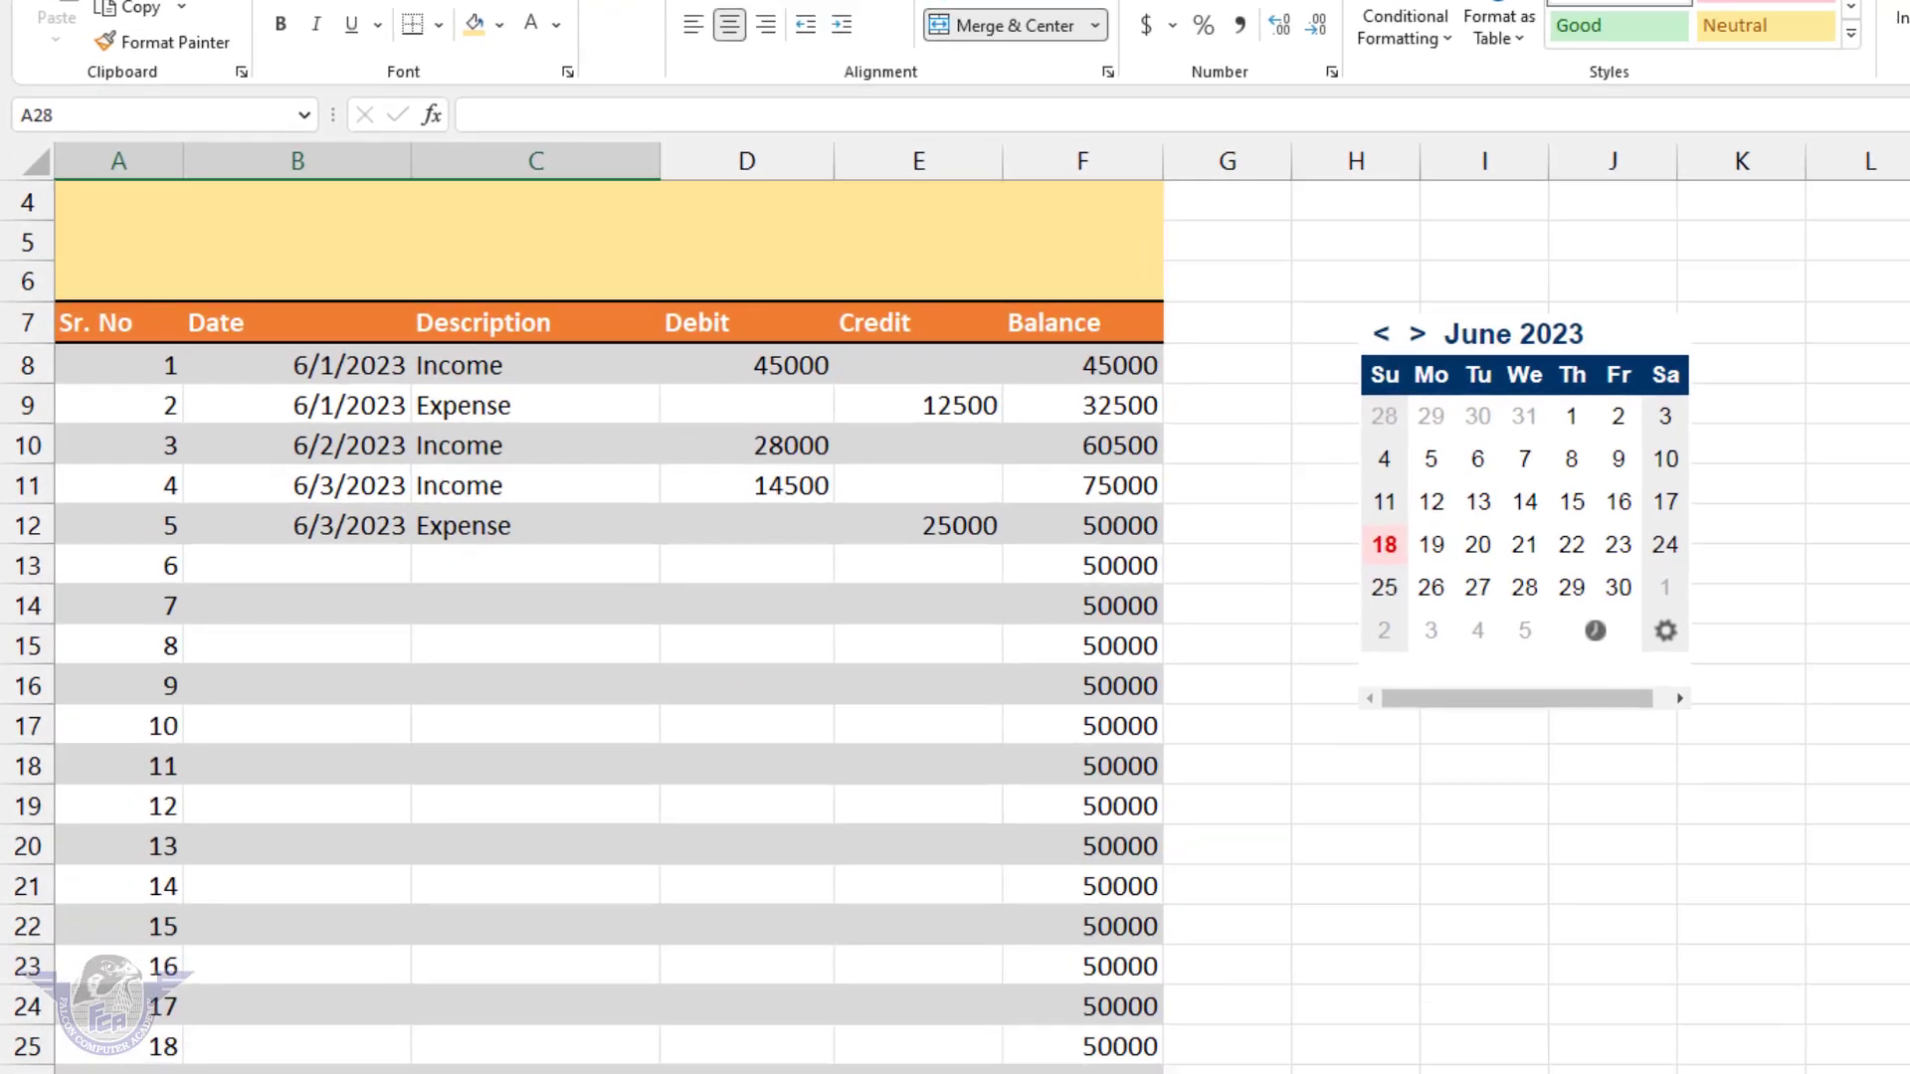
pyautogui.click(797, 1010)
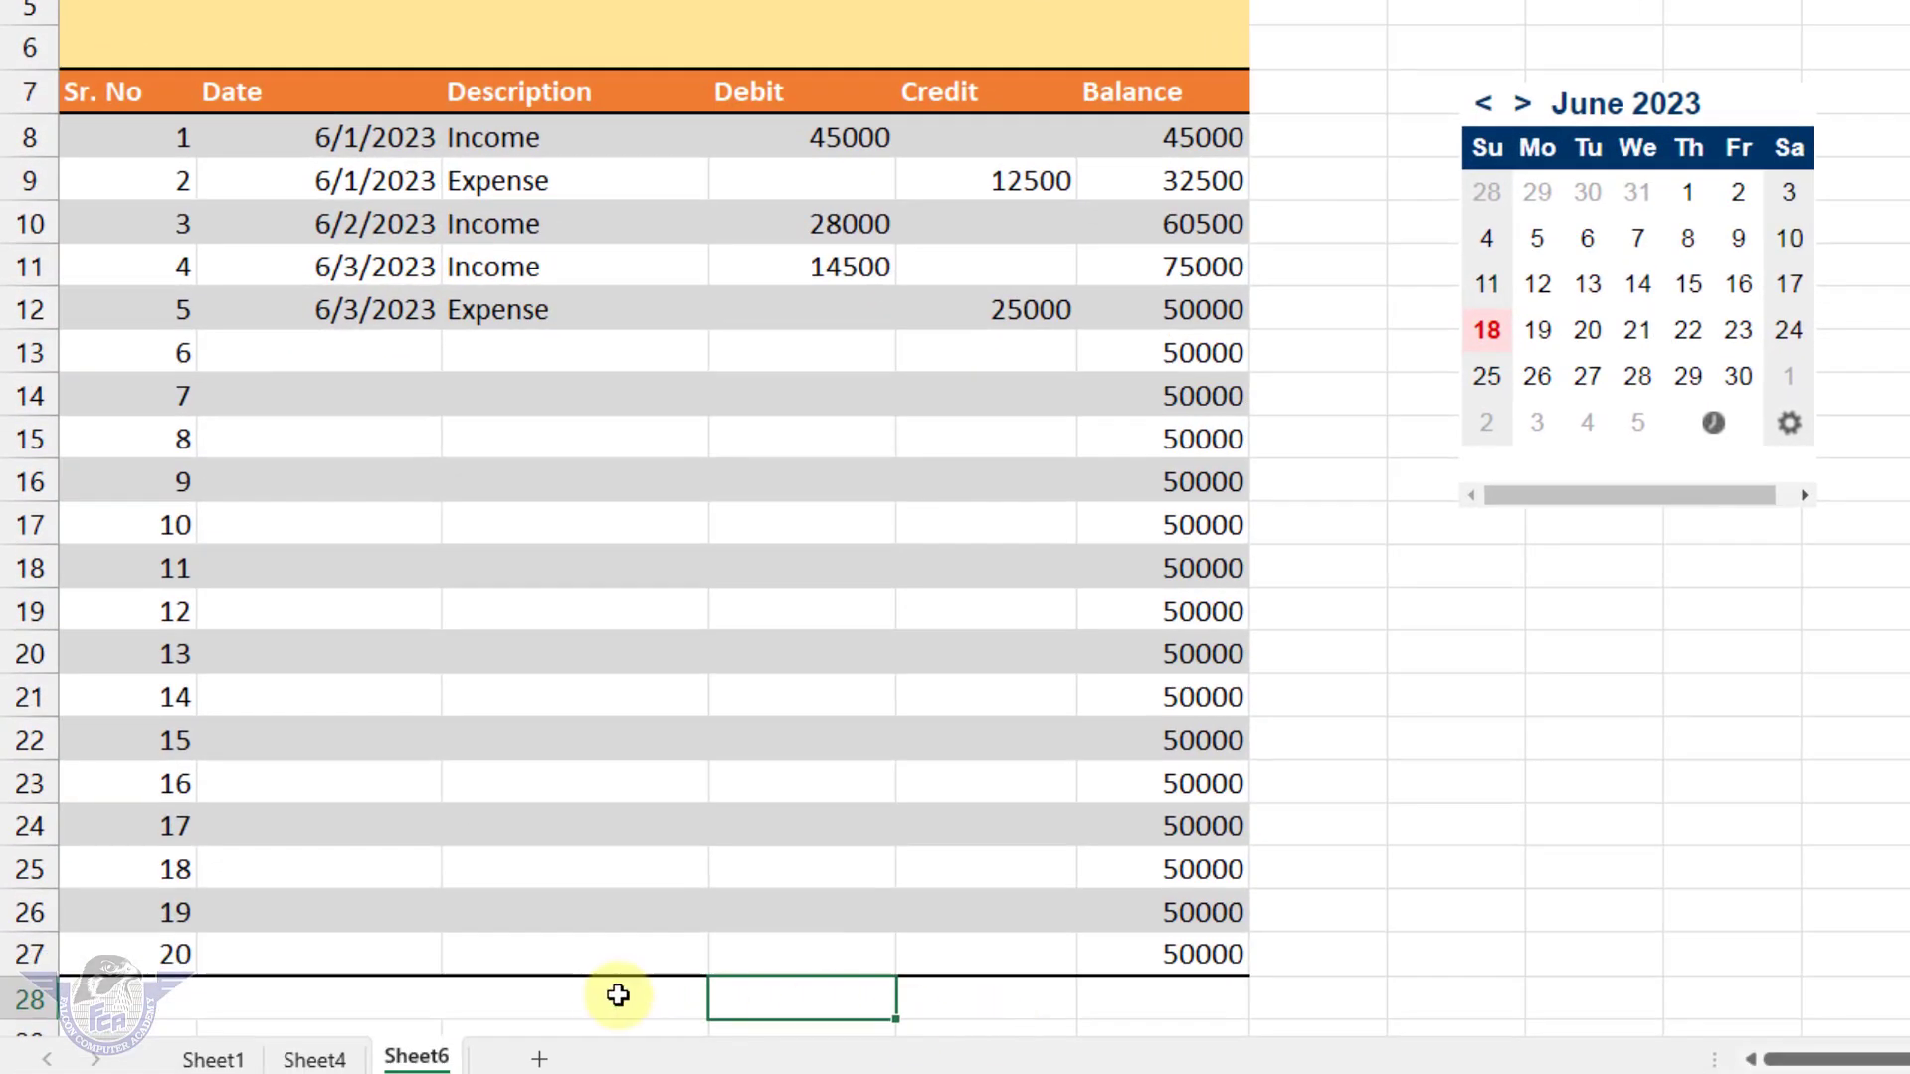
pyautogui.click(609, 998)
pyautogui.write('Tota')
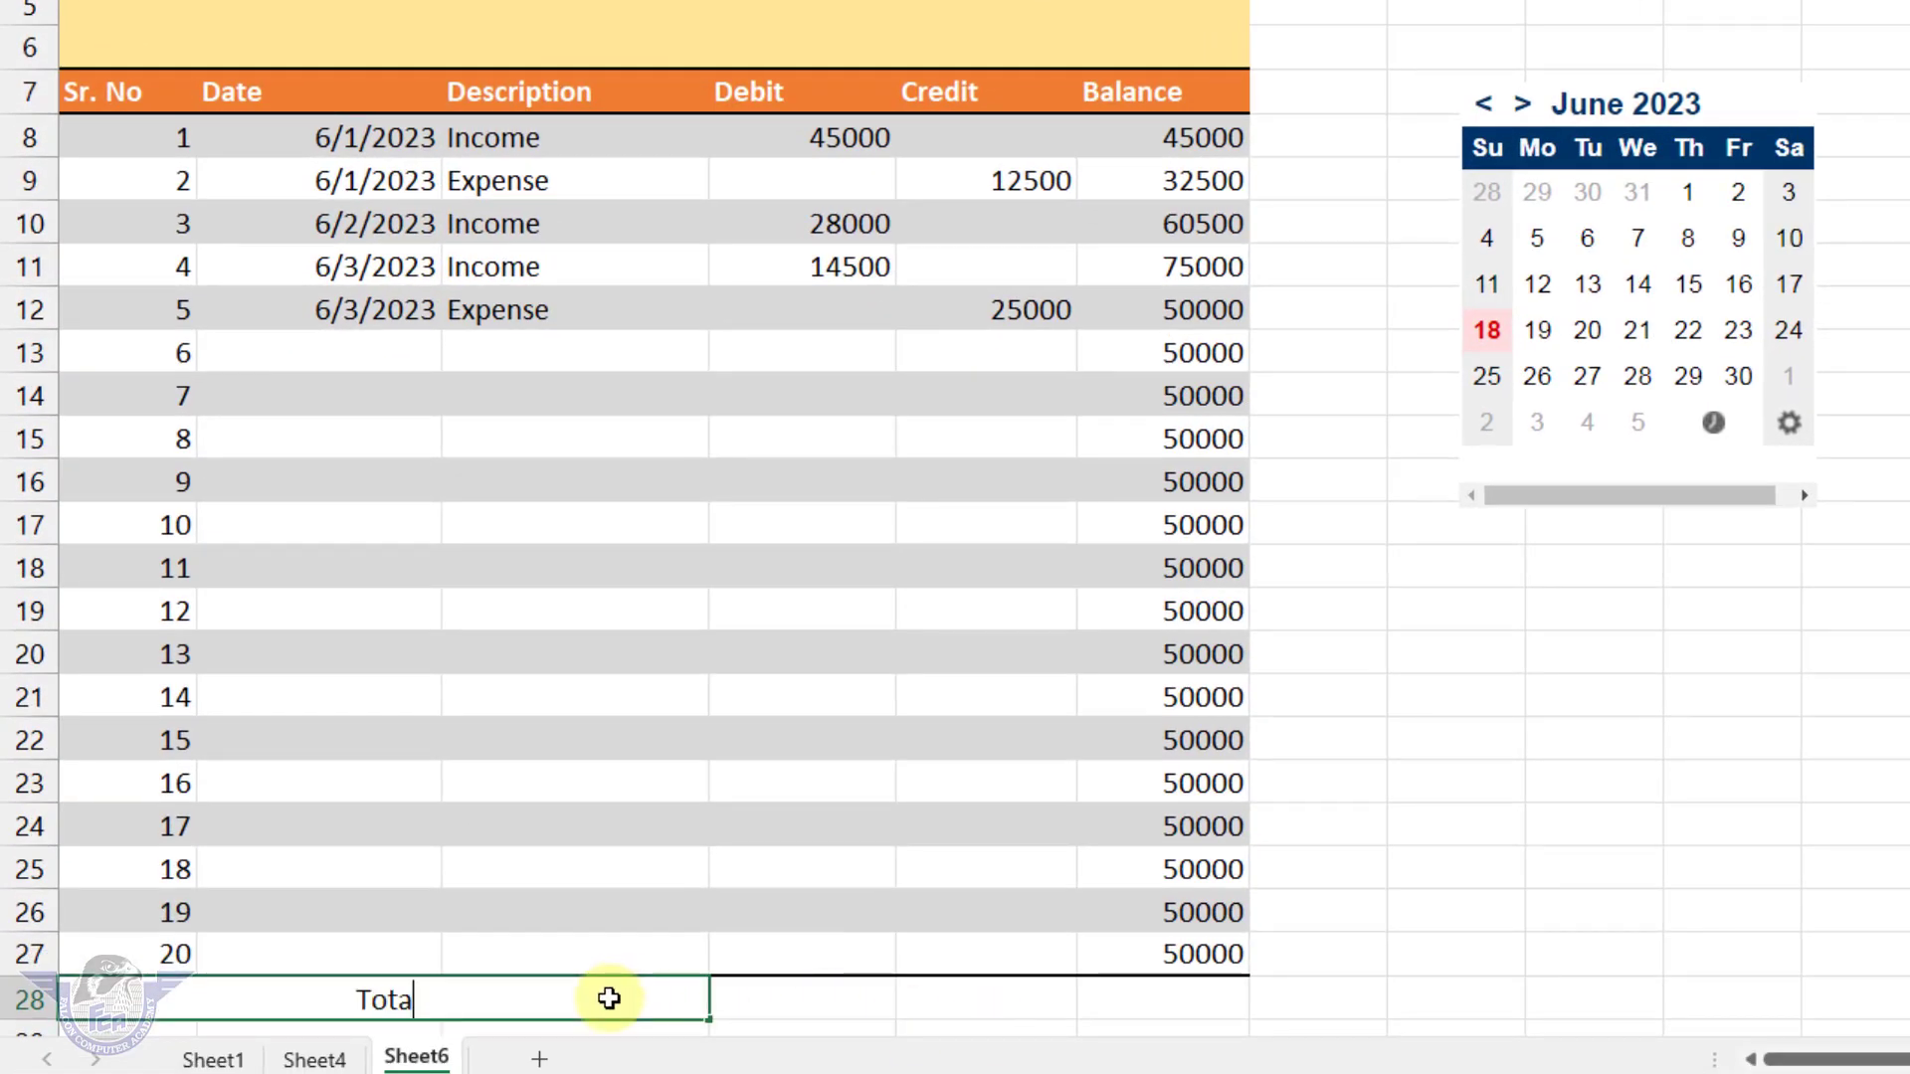
pyautogui.write('l Amount')
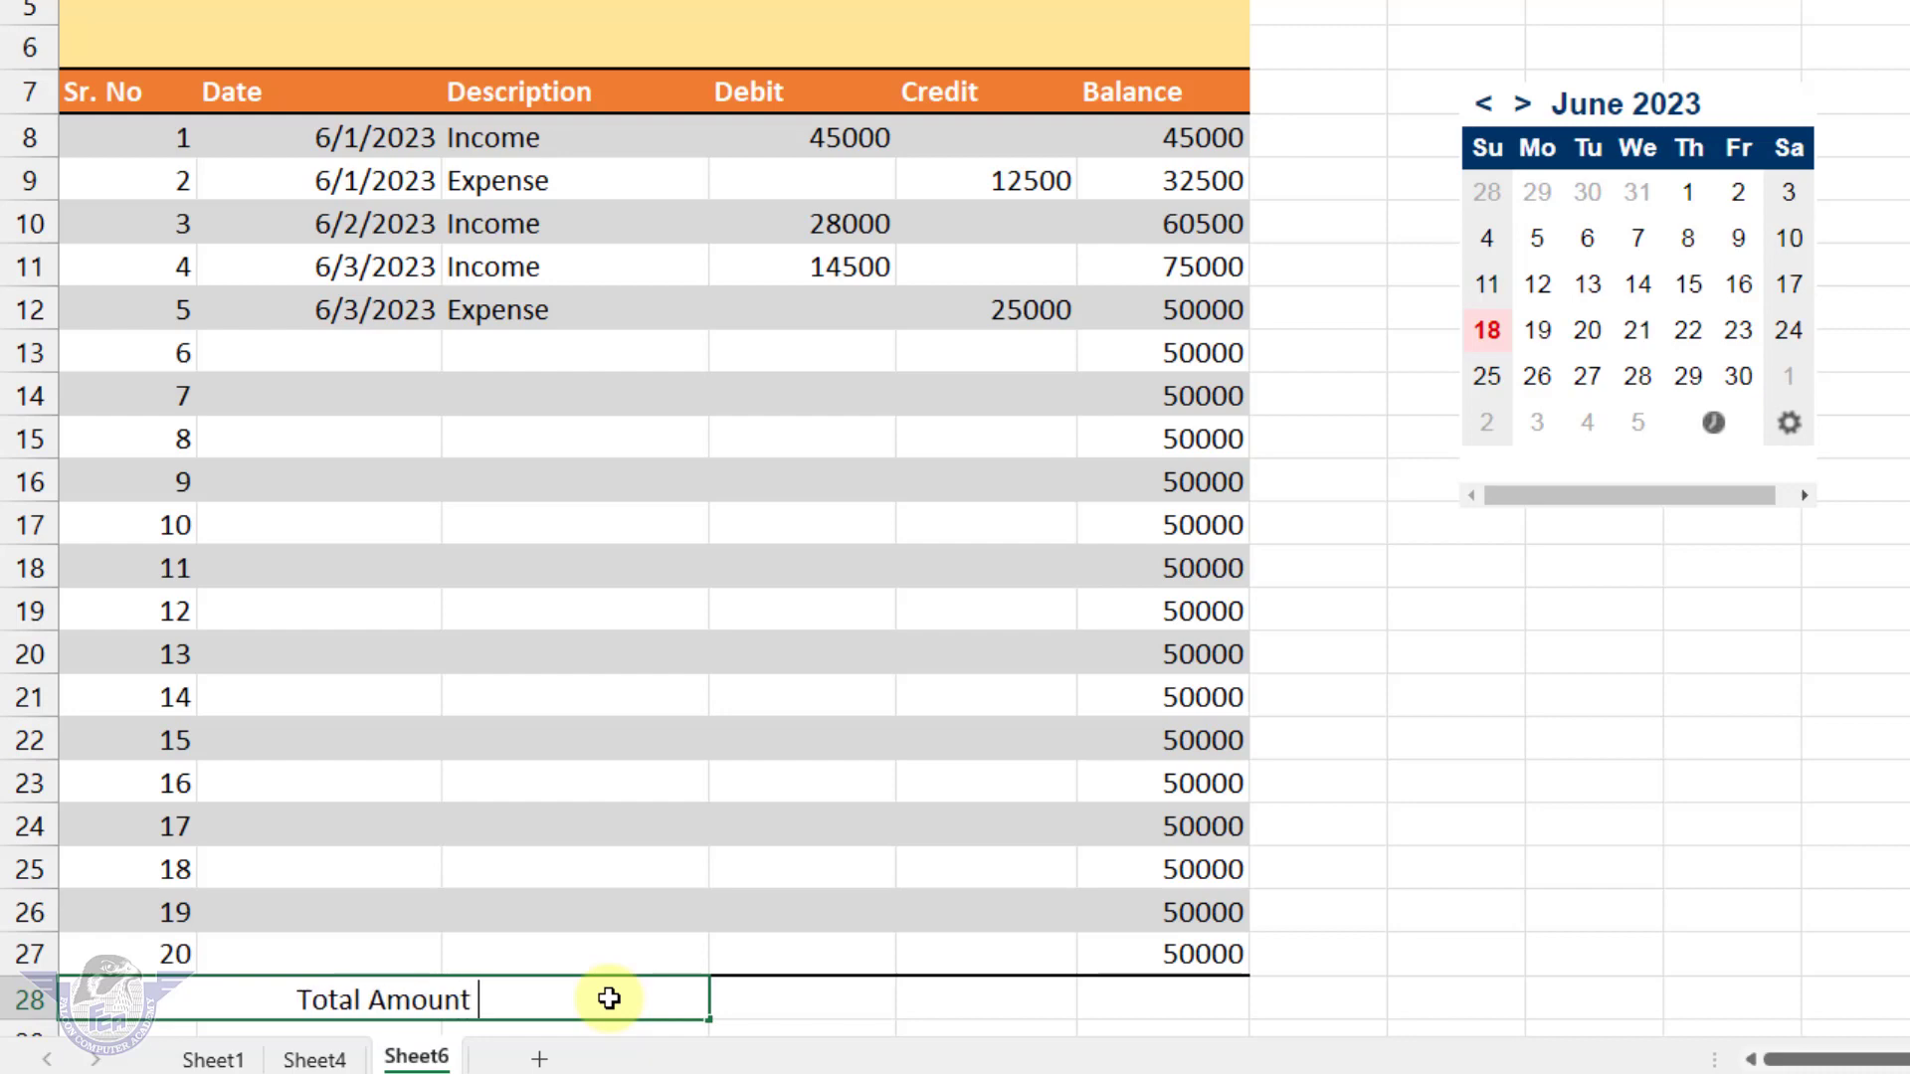
pyautogui.press('Return')
# Step: Start a SUM over D8:D27 in D28 for the Debit total
pyautogui.click(778, 956)
pyautogui.write('=')
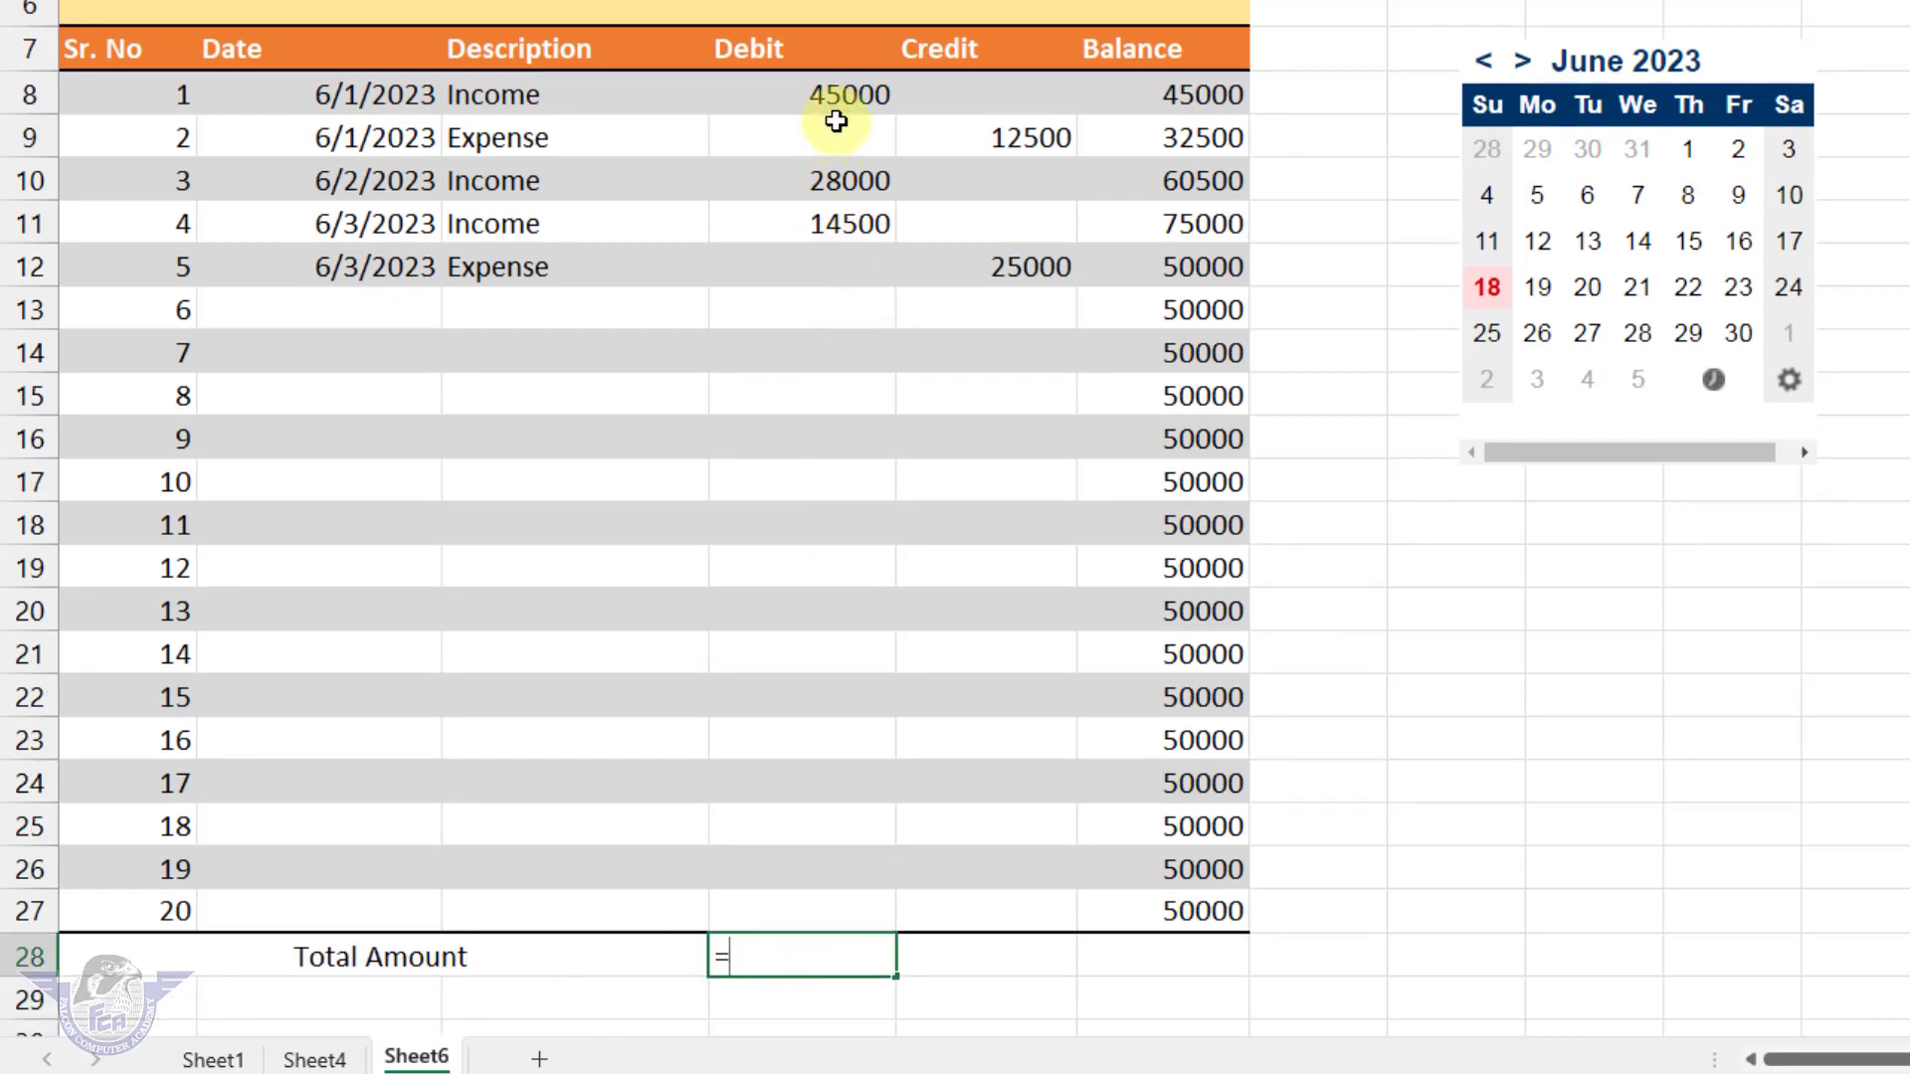
pyautogui.write('sum(')
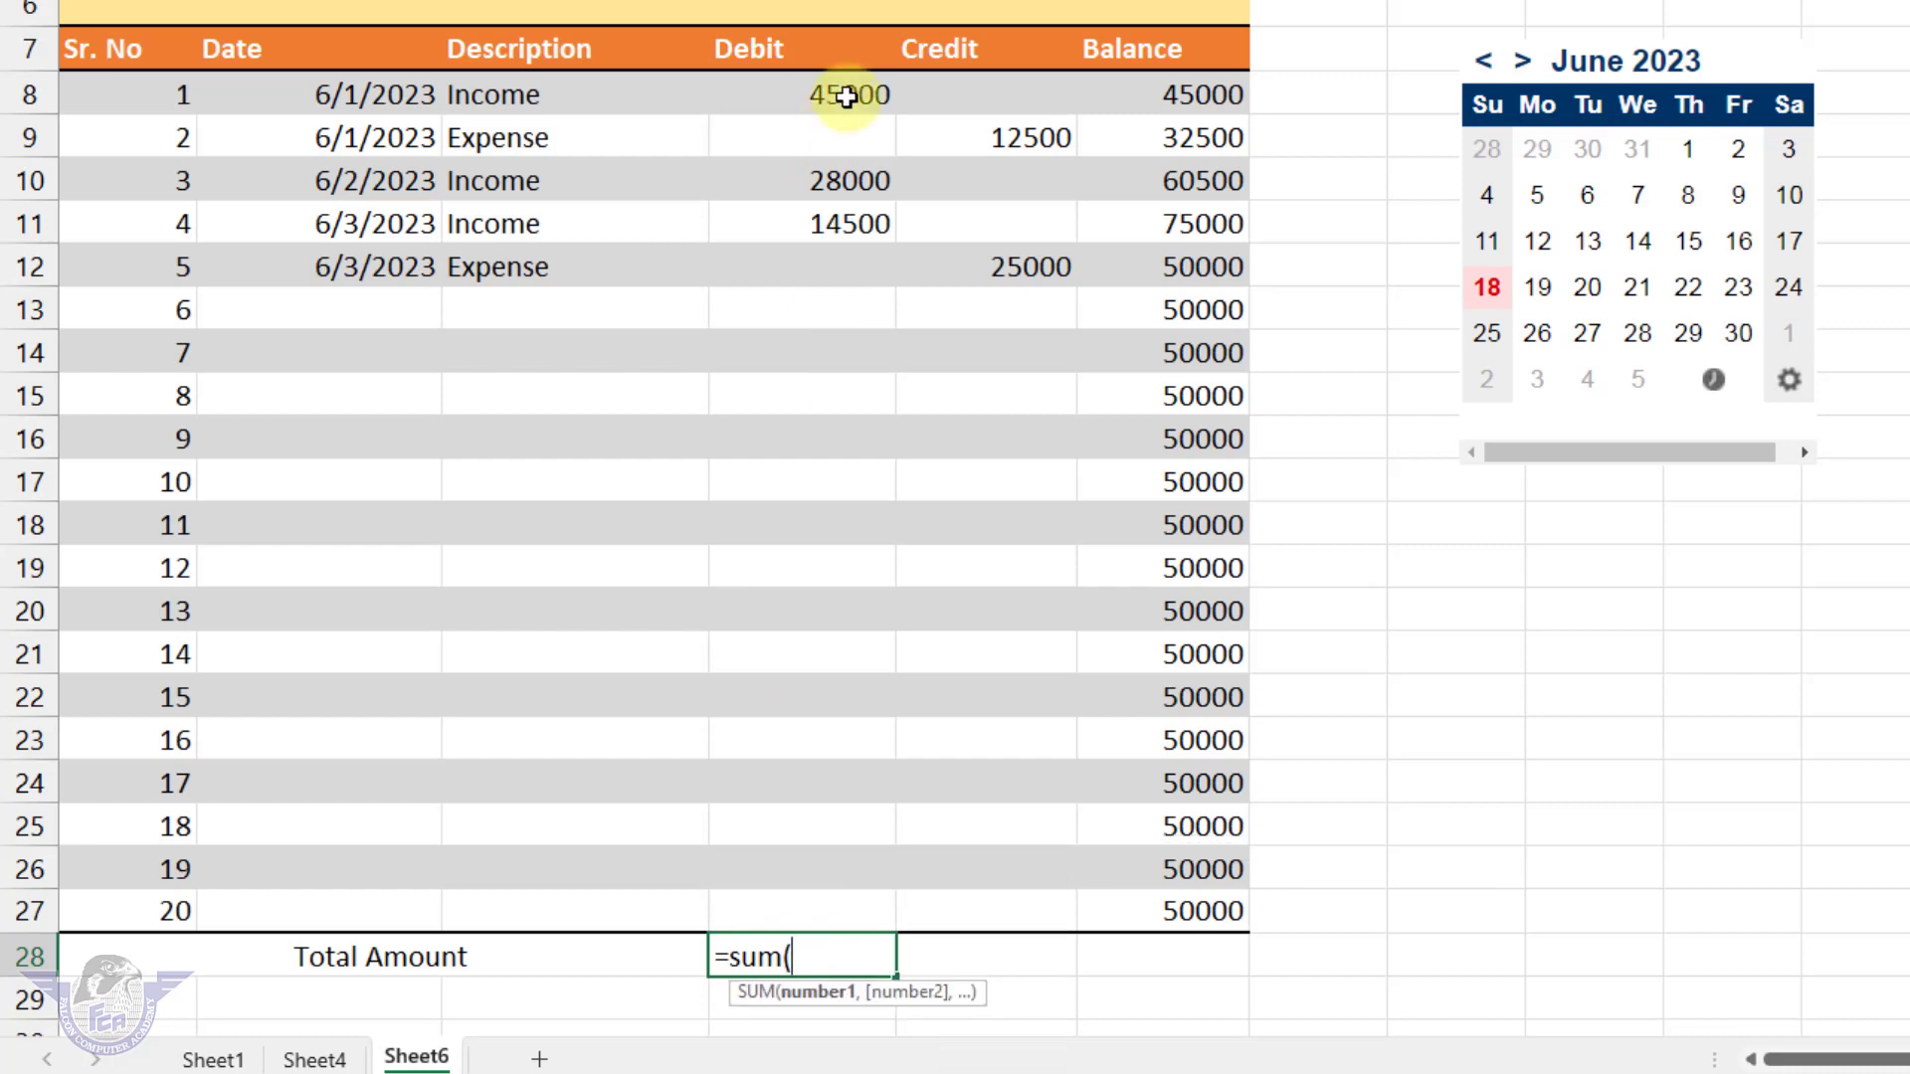
pyautogui.moveTo(848, 88)
pyautogui.mouseDown()
pyautogui.moveTo(797, 528)
pyautogui.moveTo(791, 905)
pyautogui.mouseUp()
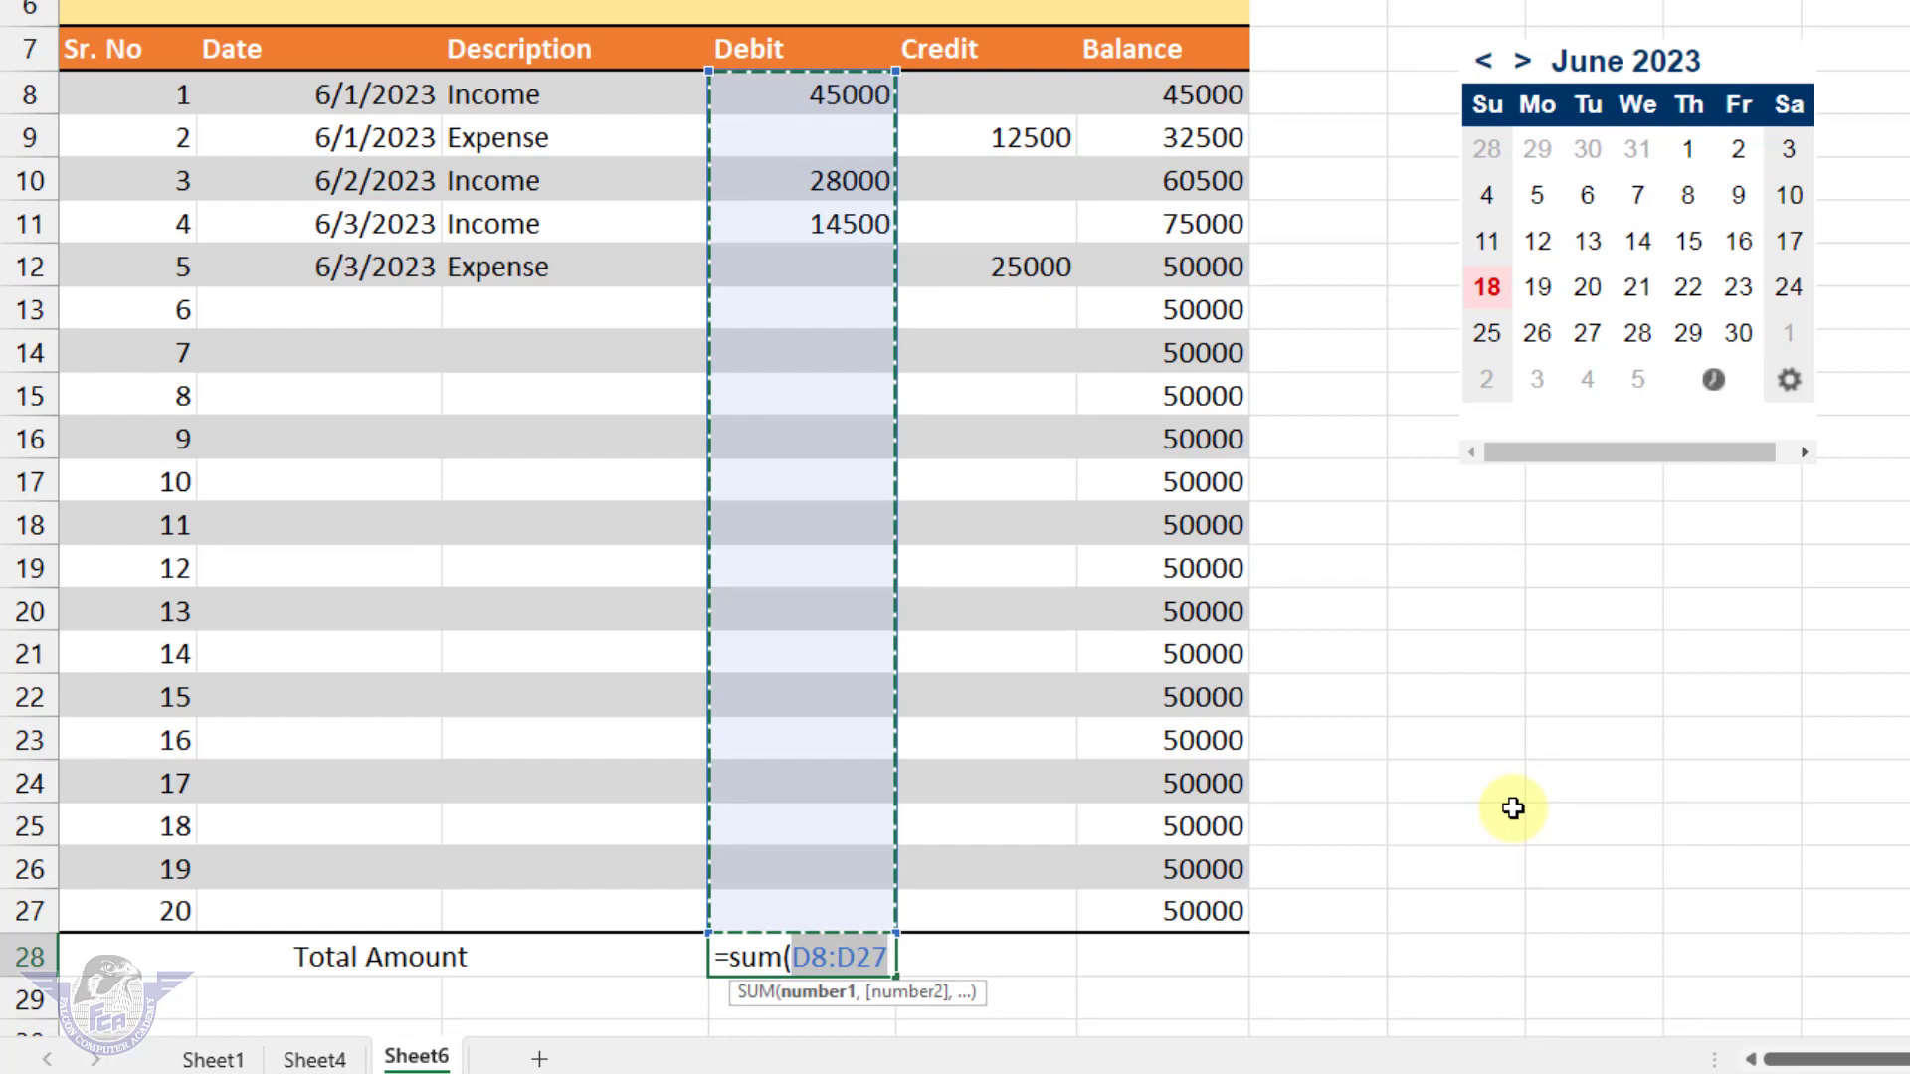
# Step: Finish the Debit SUM and total the Credit column in E28 with =SUM(E8:E27), giving 37500
pyautogui.write(')')
pyautogui.press('Return')
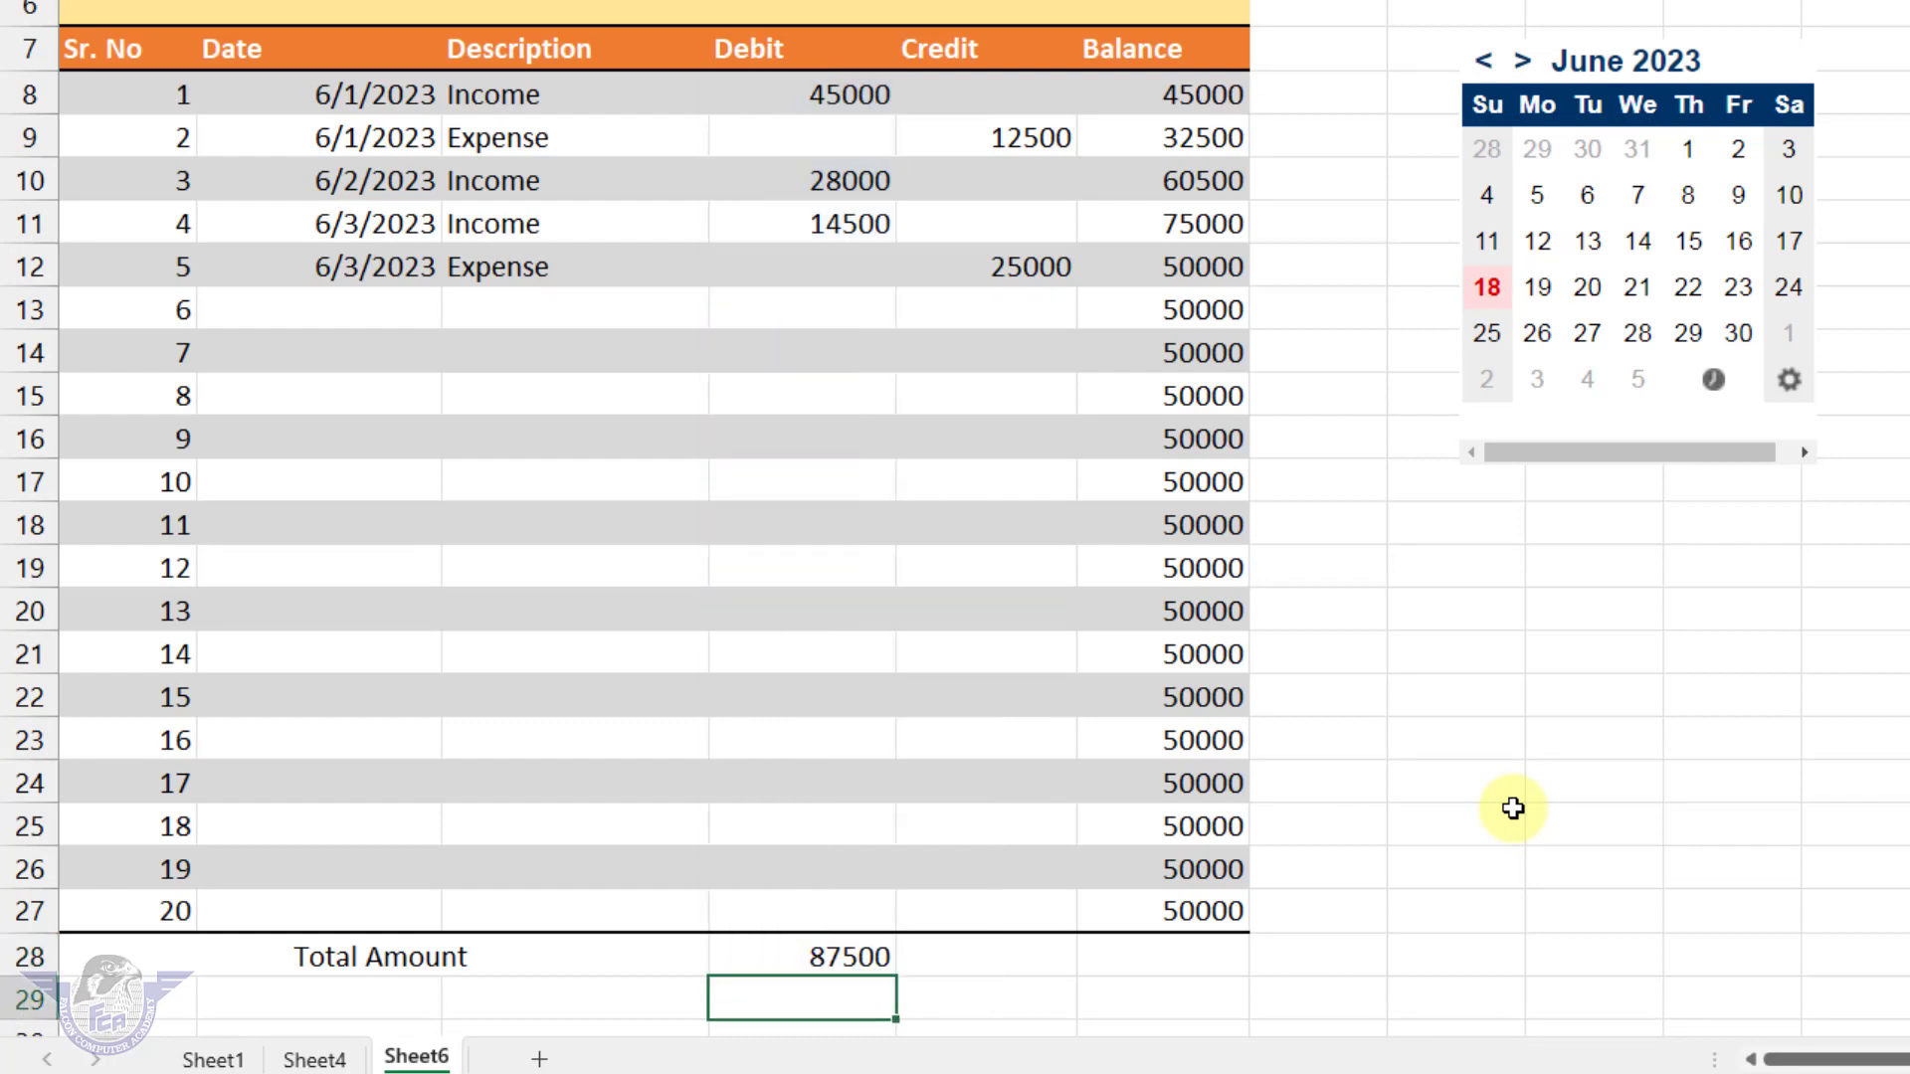
pyautogui.press('Right')
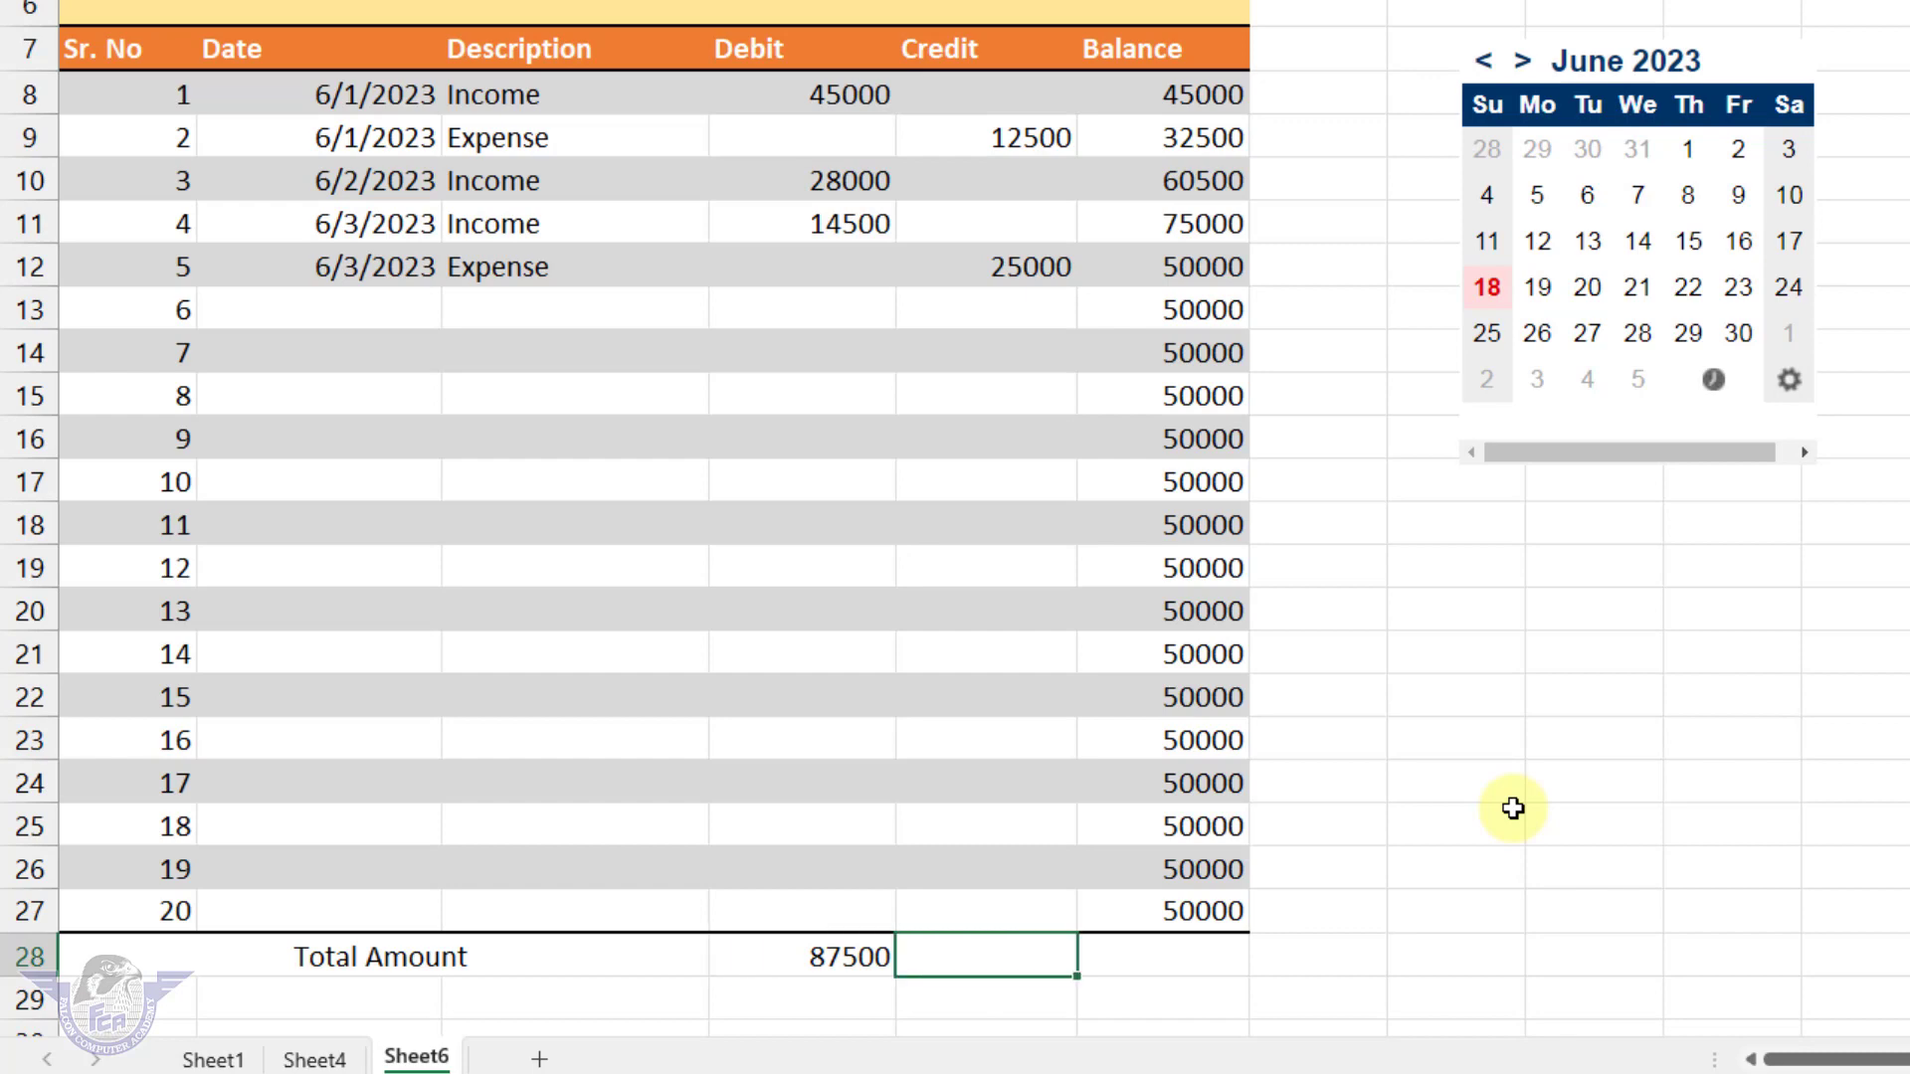
pyautogui.write('=s')
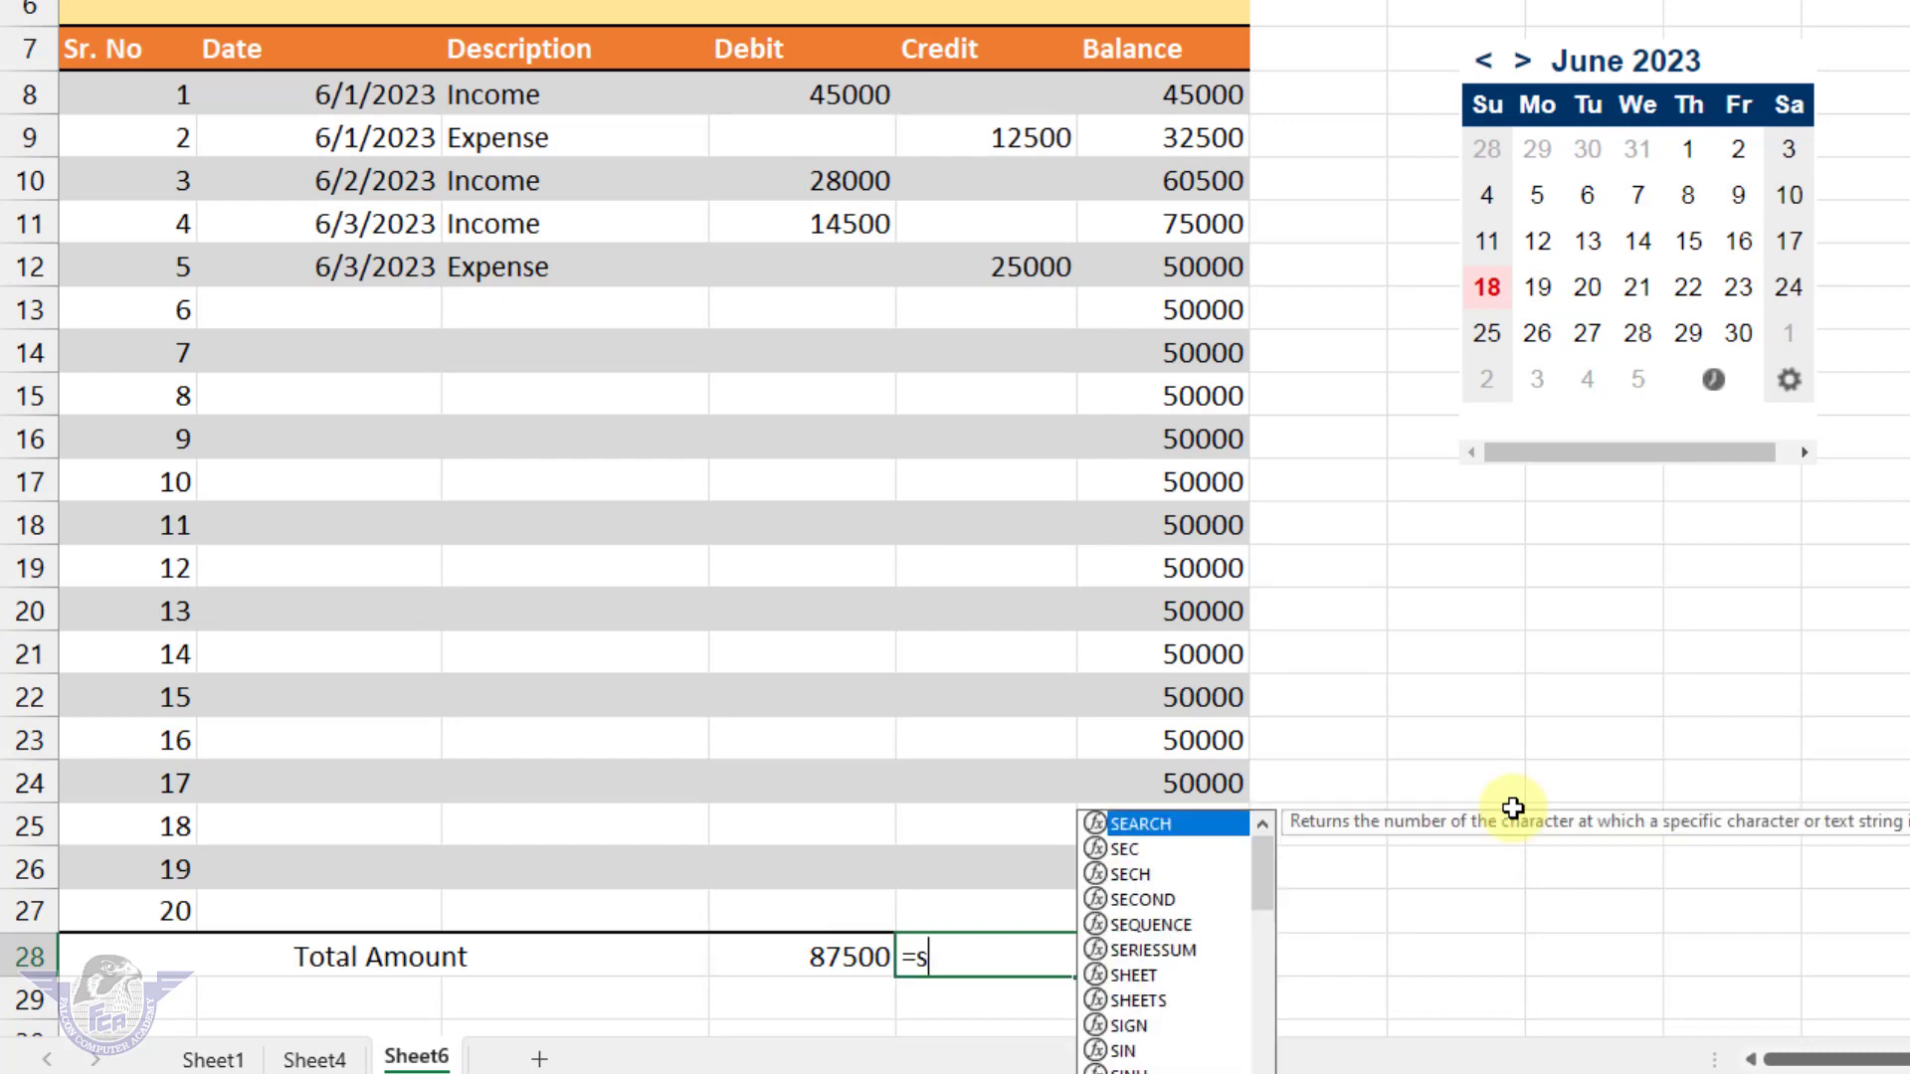
pyautogui.write('um(')
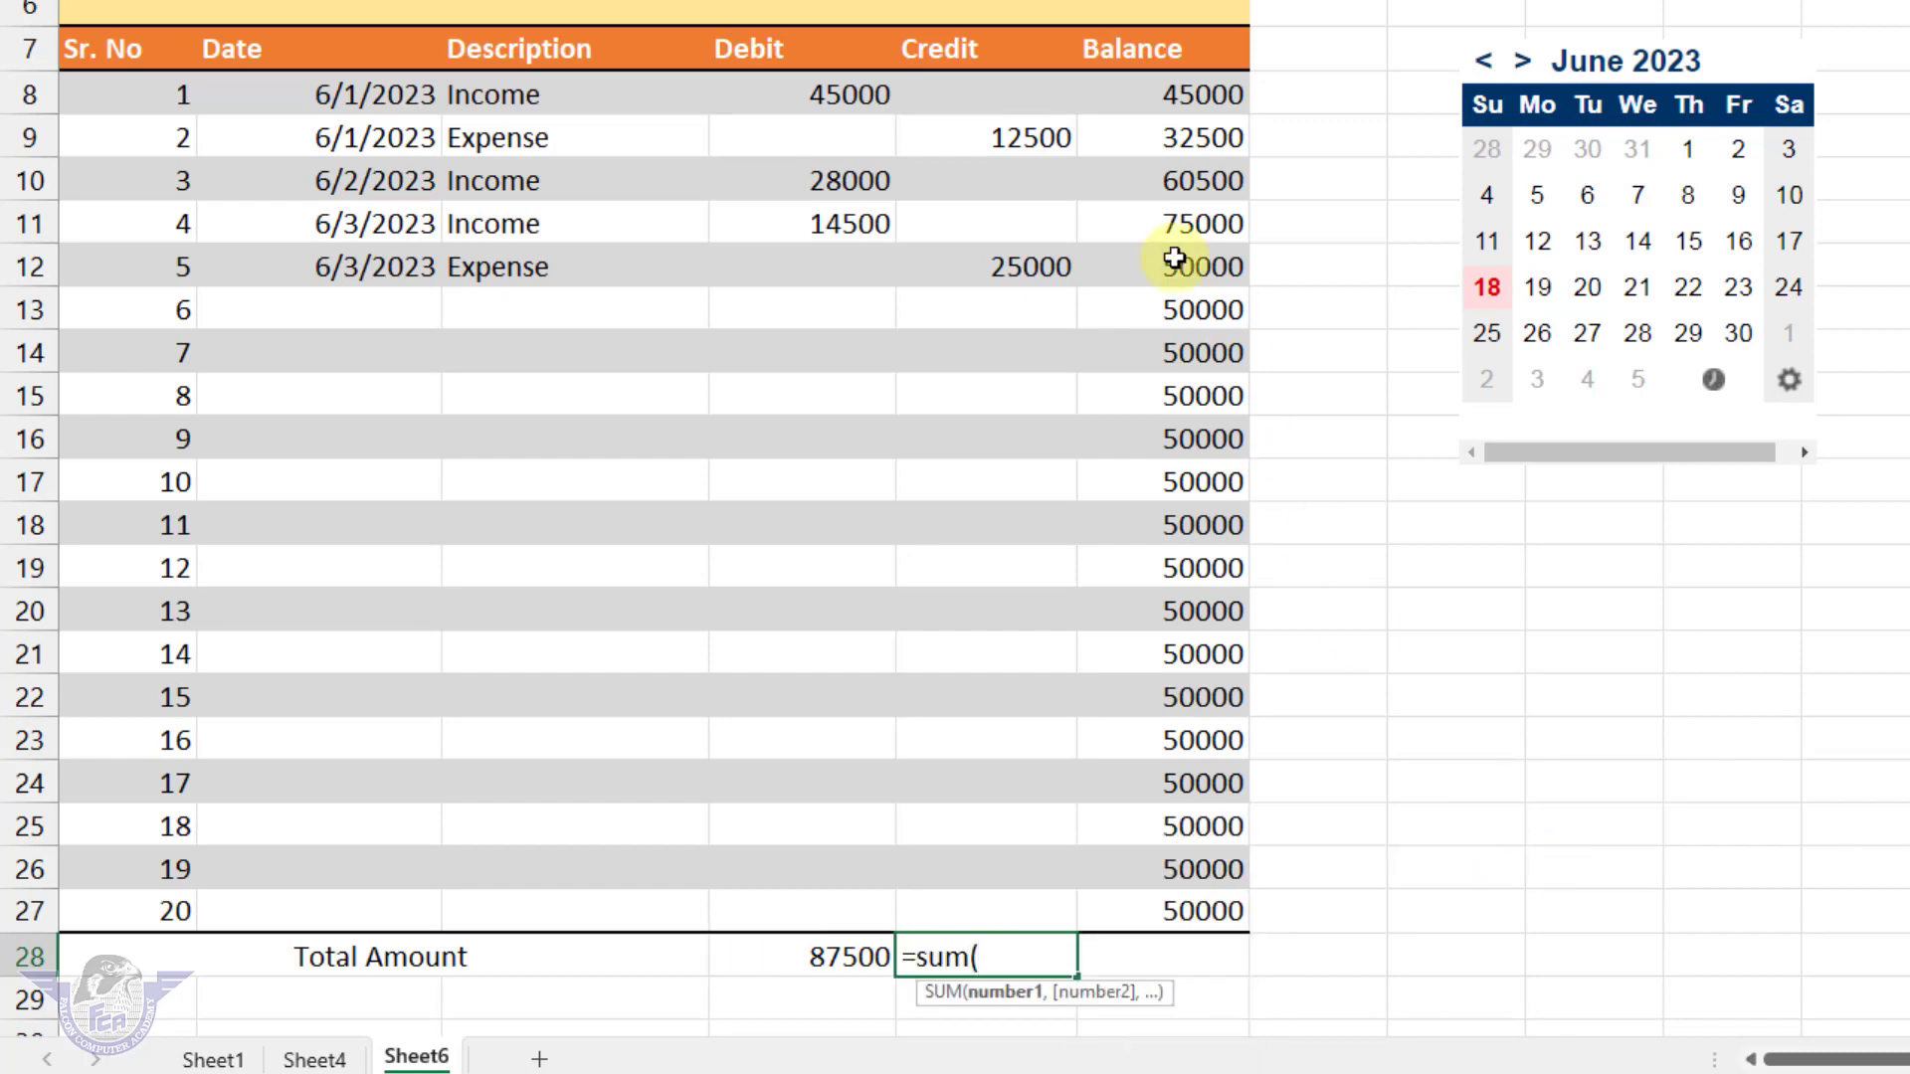
pyautogui.moveTo(988, 95); pyautogui.dragTo(1005, 909)
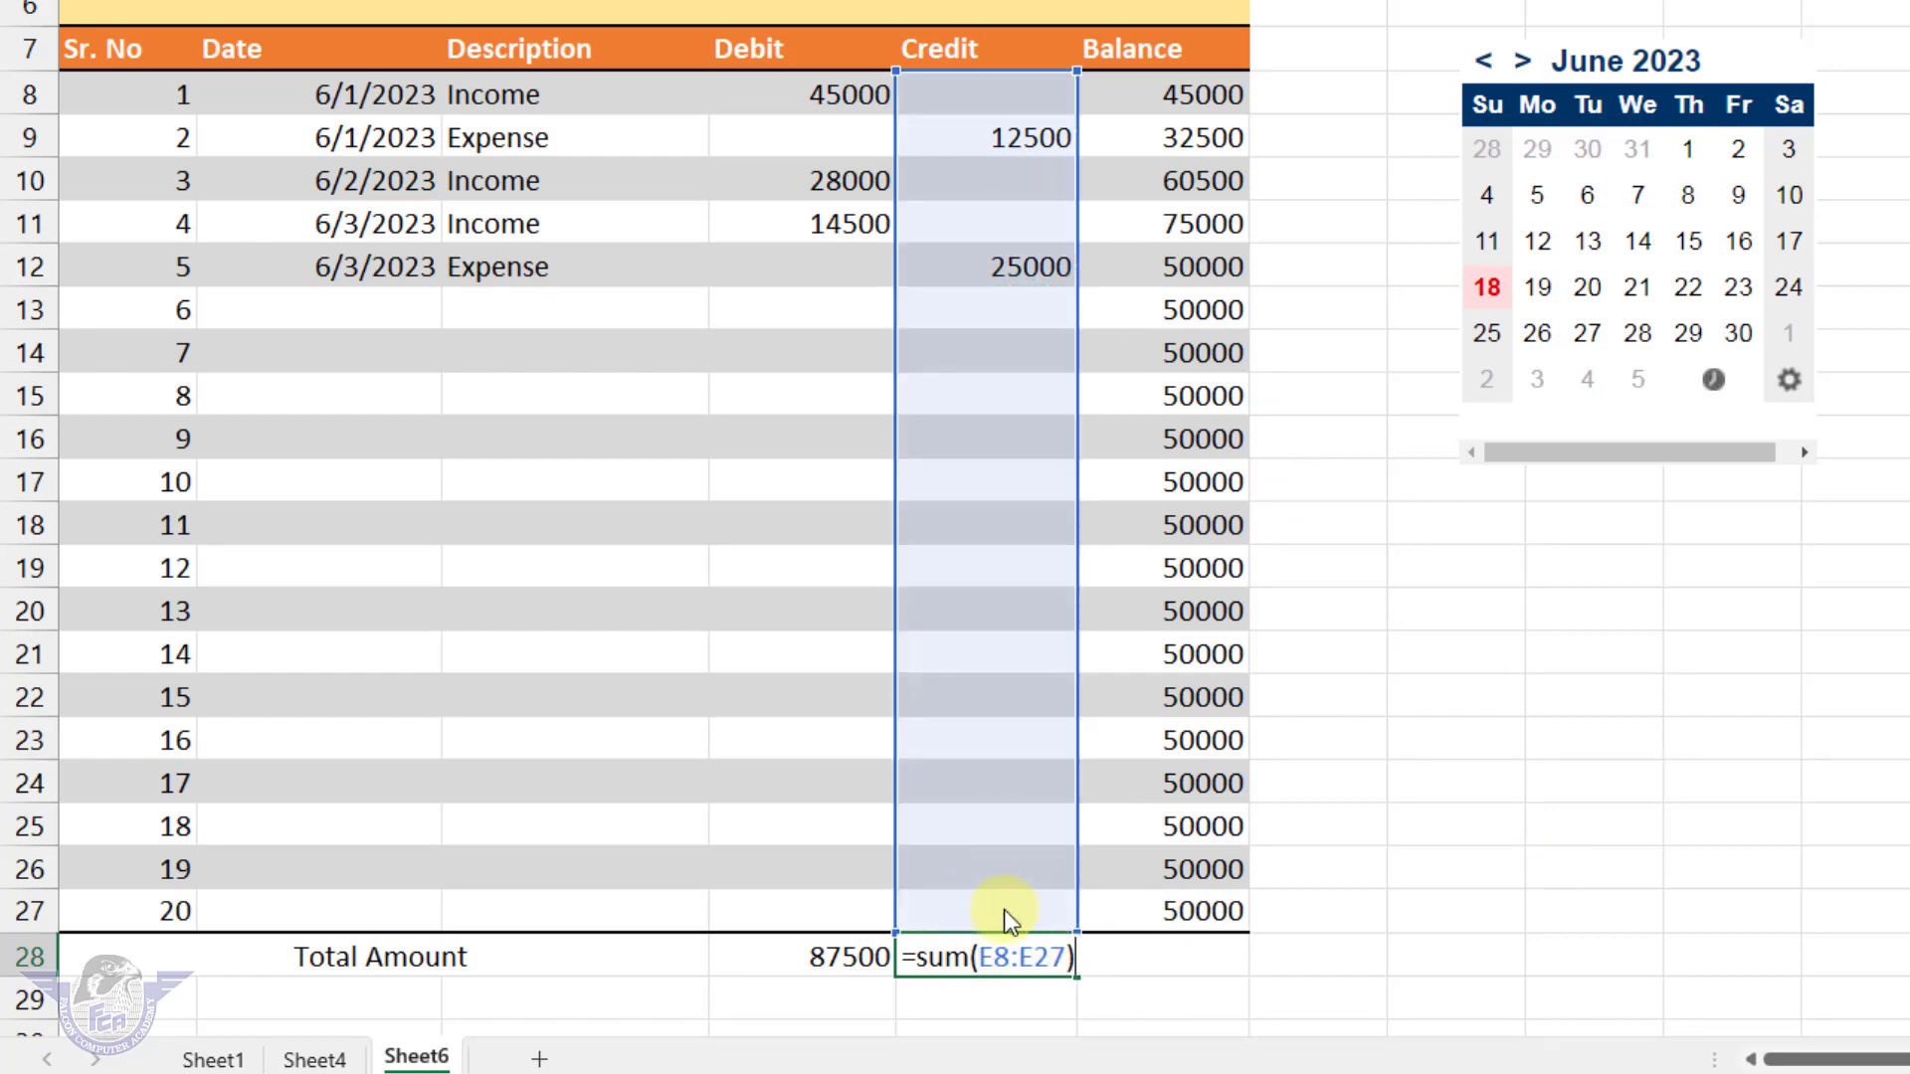
pyautogui.press('Return')
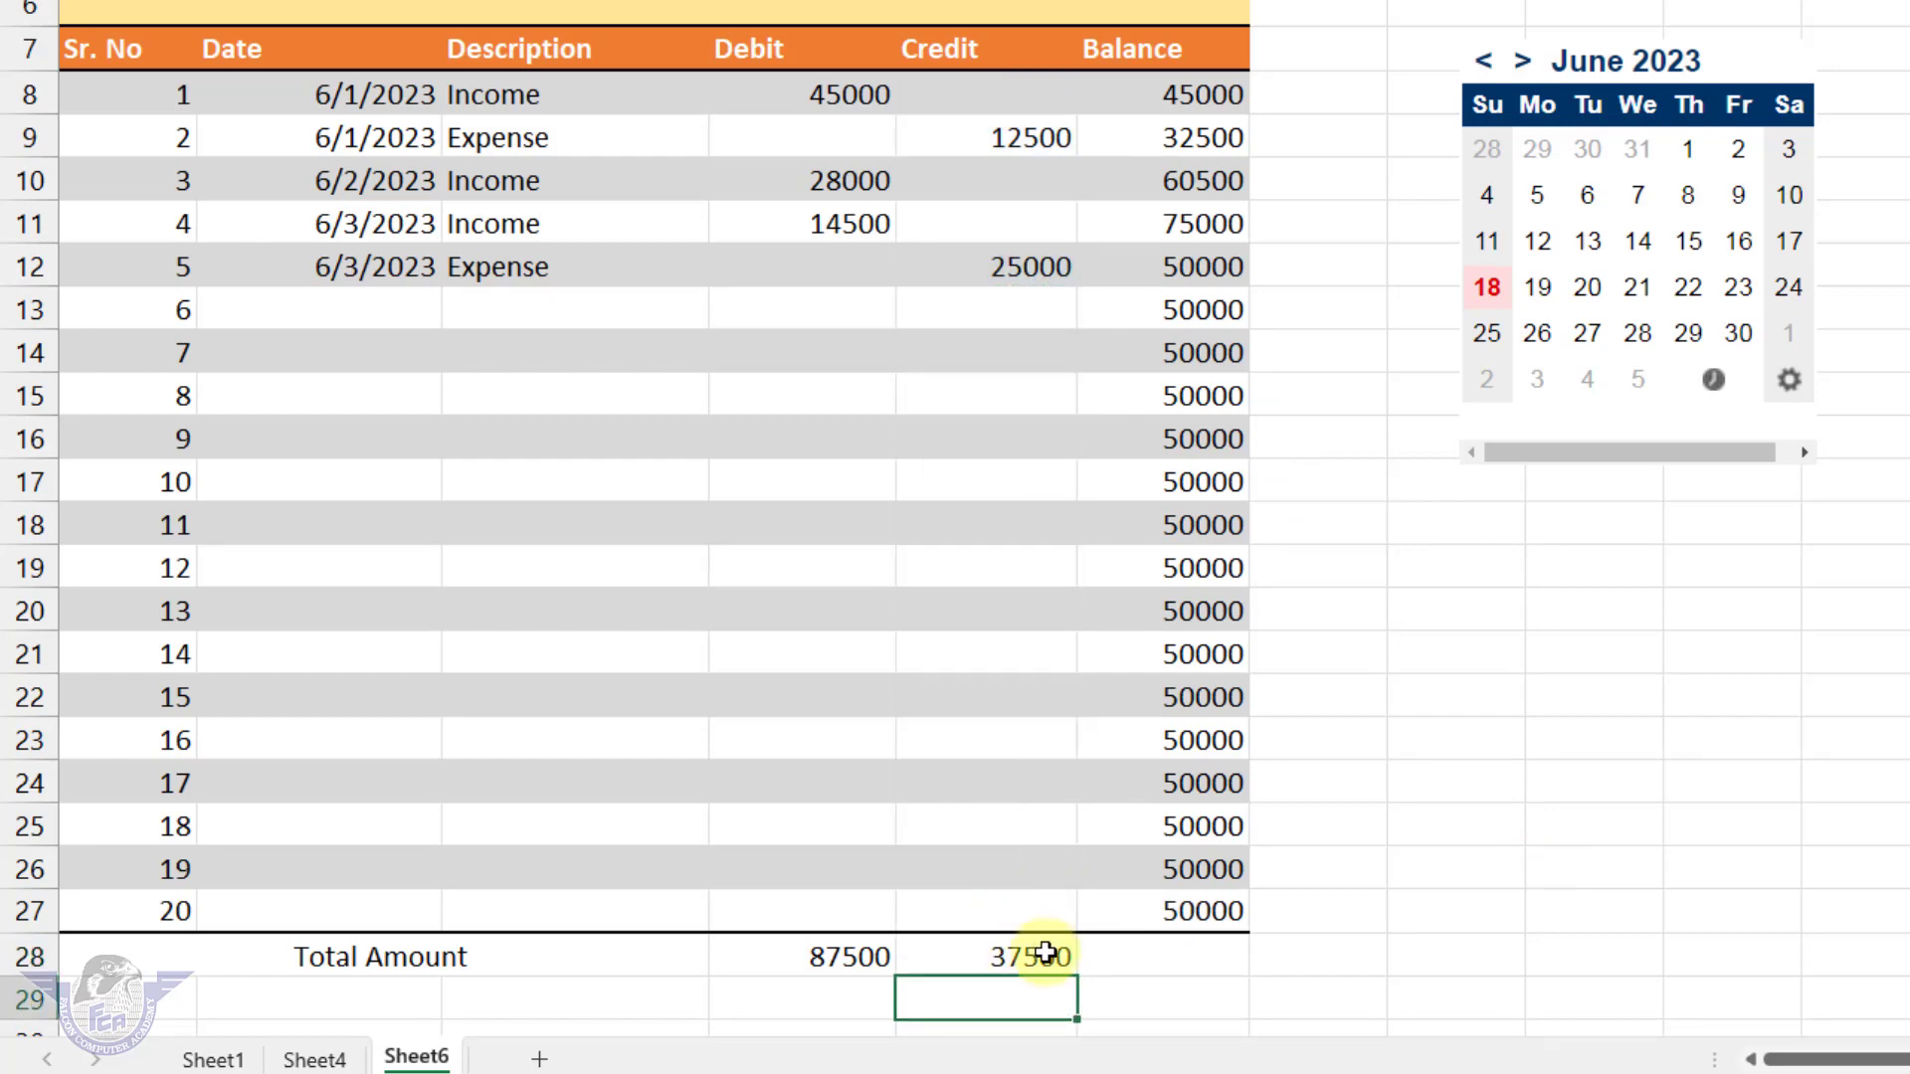
# Step: Set F28 to =D28-E28, giving a total balance of 50000
pyautogui.click(1140, 955)
pyautogui.write('=')
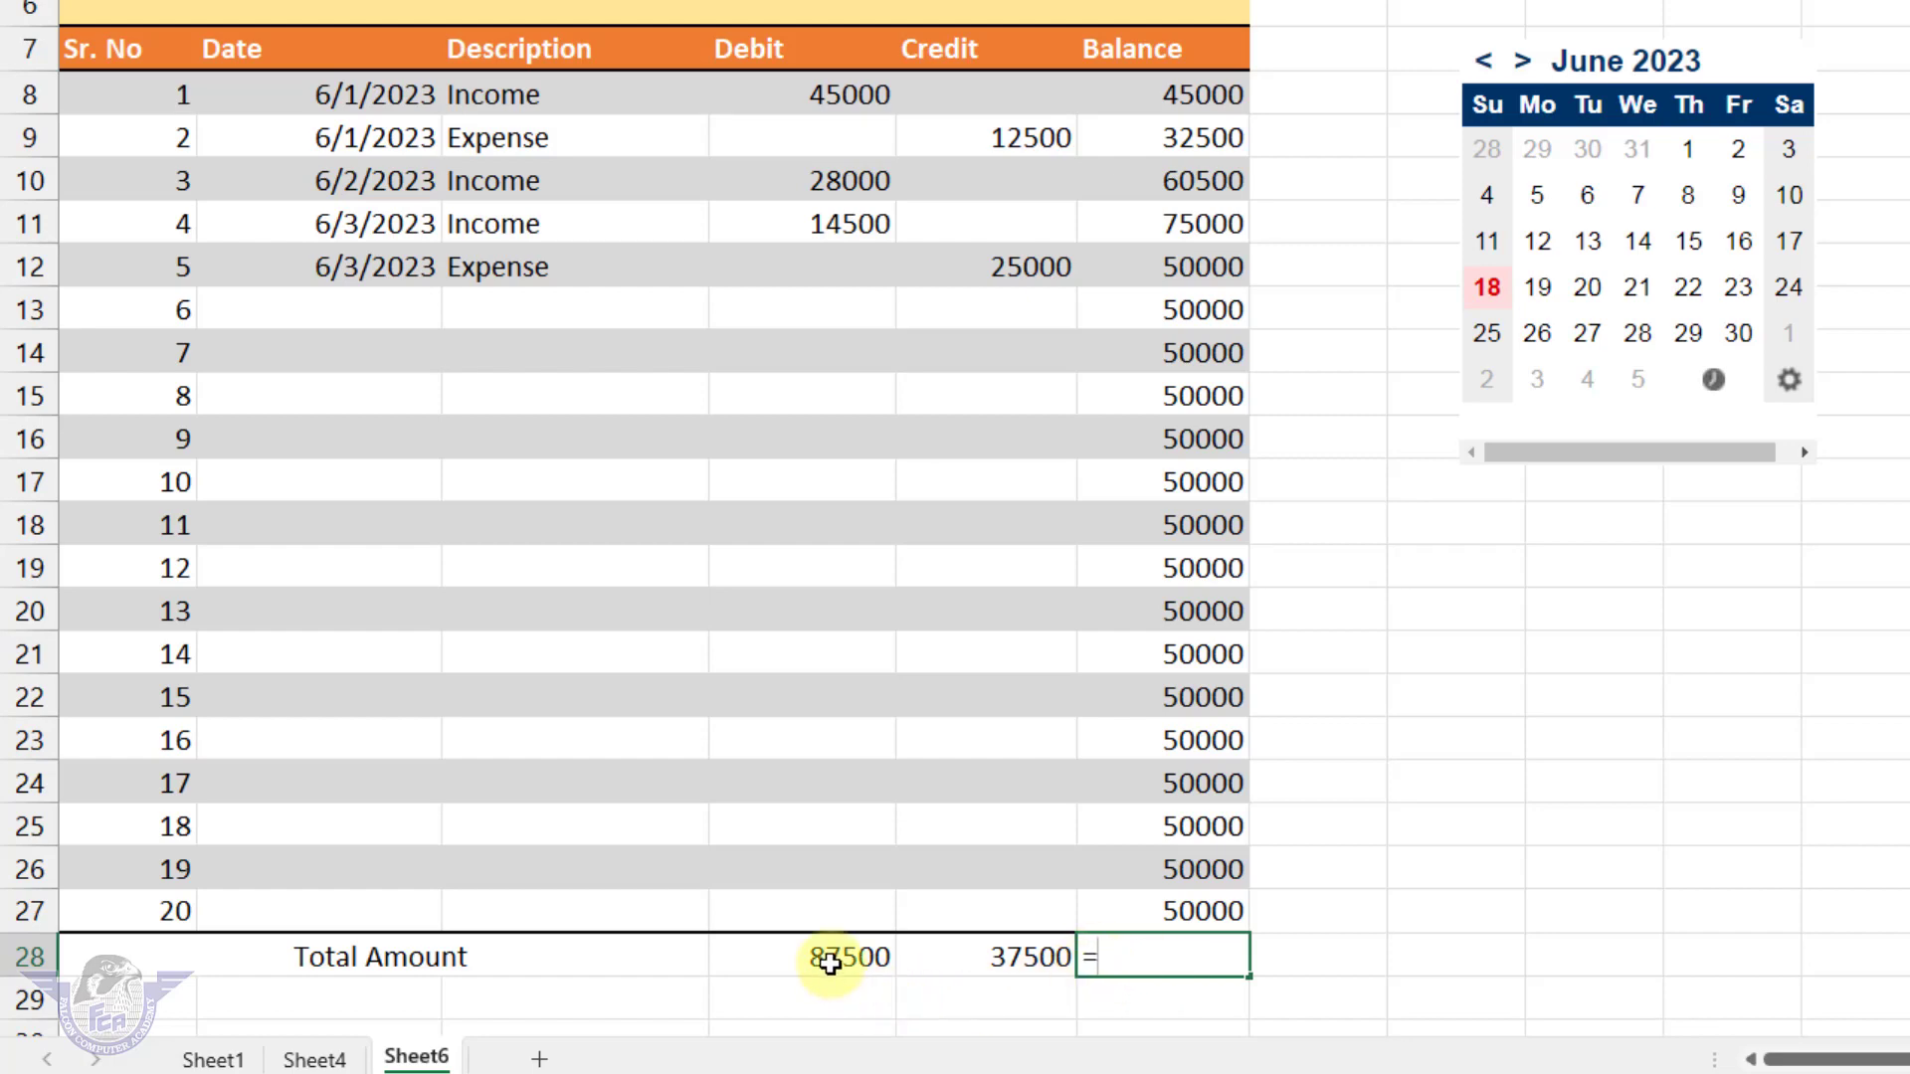
pyautogui.click(831, 962)
pyautogui.write('-')
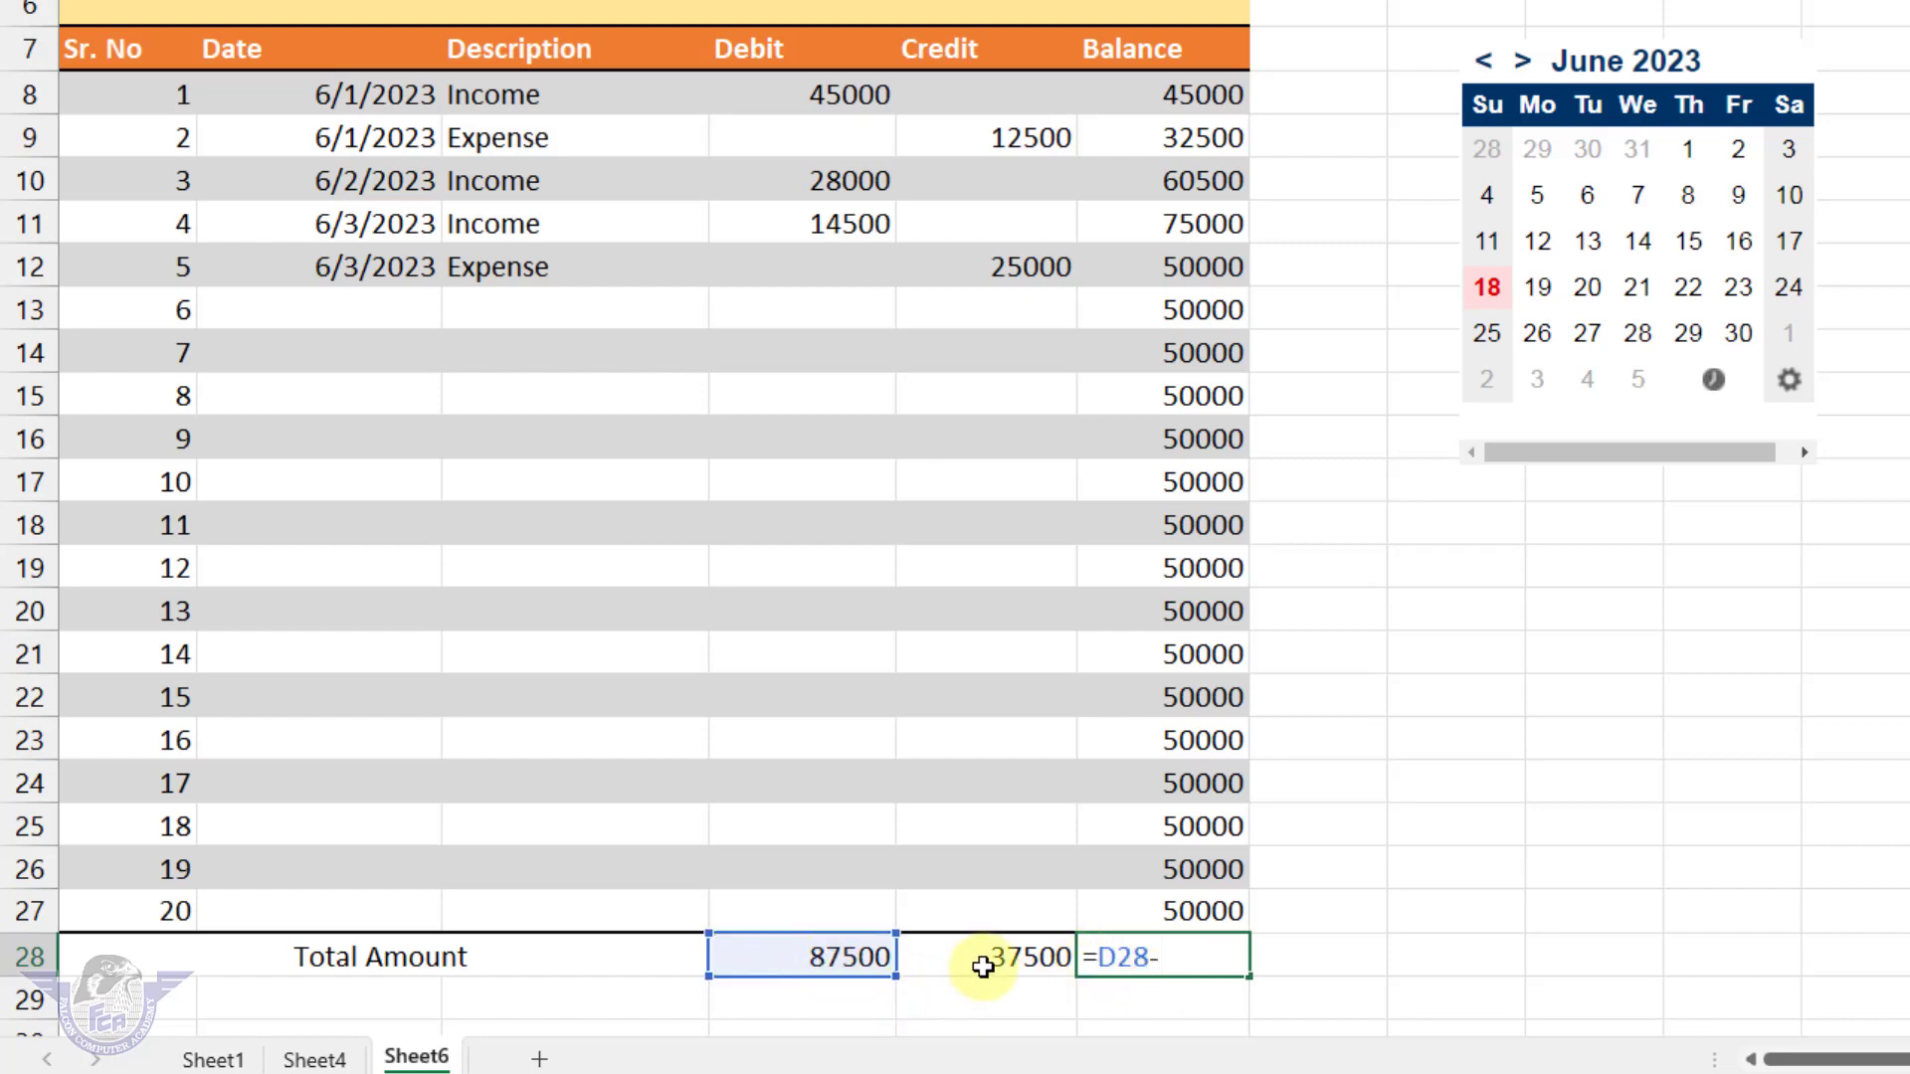
pyautogui.click(983, 965)
pyautogui.press('Return')
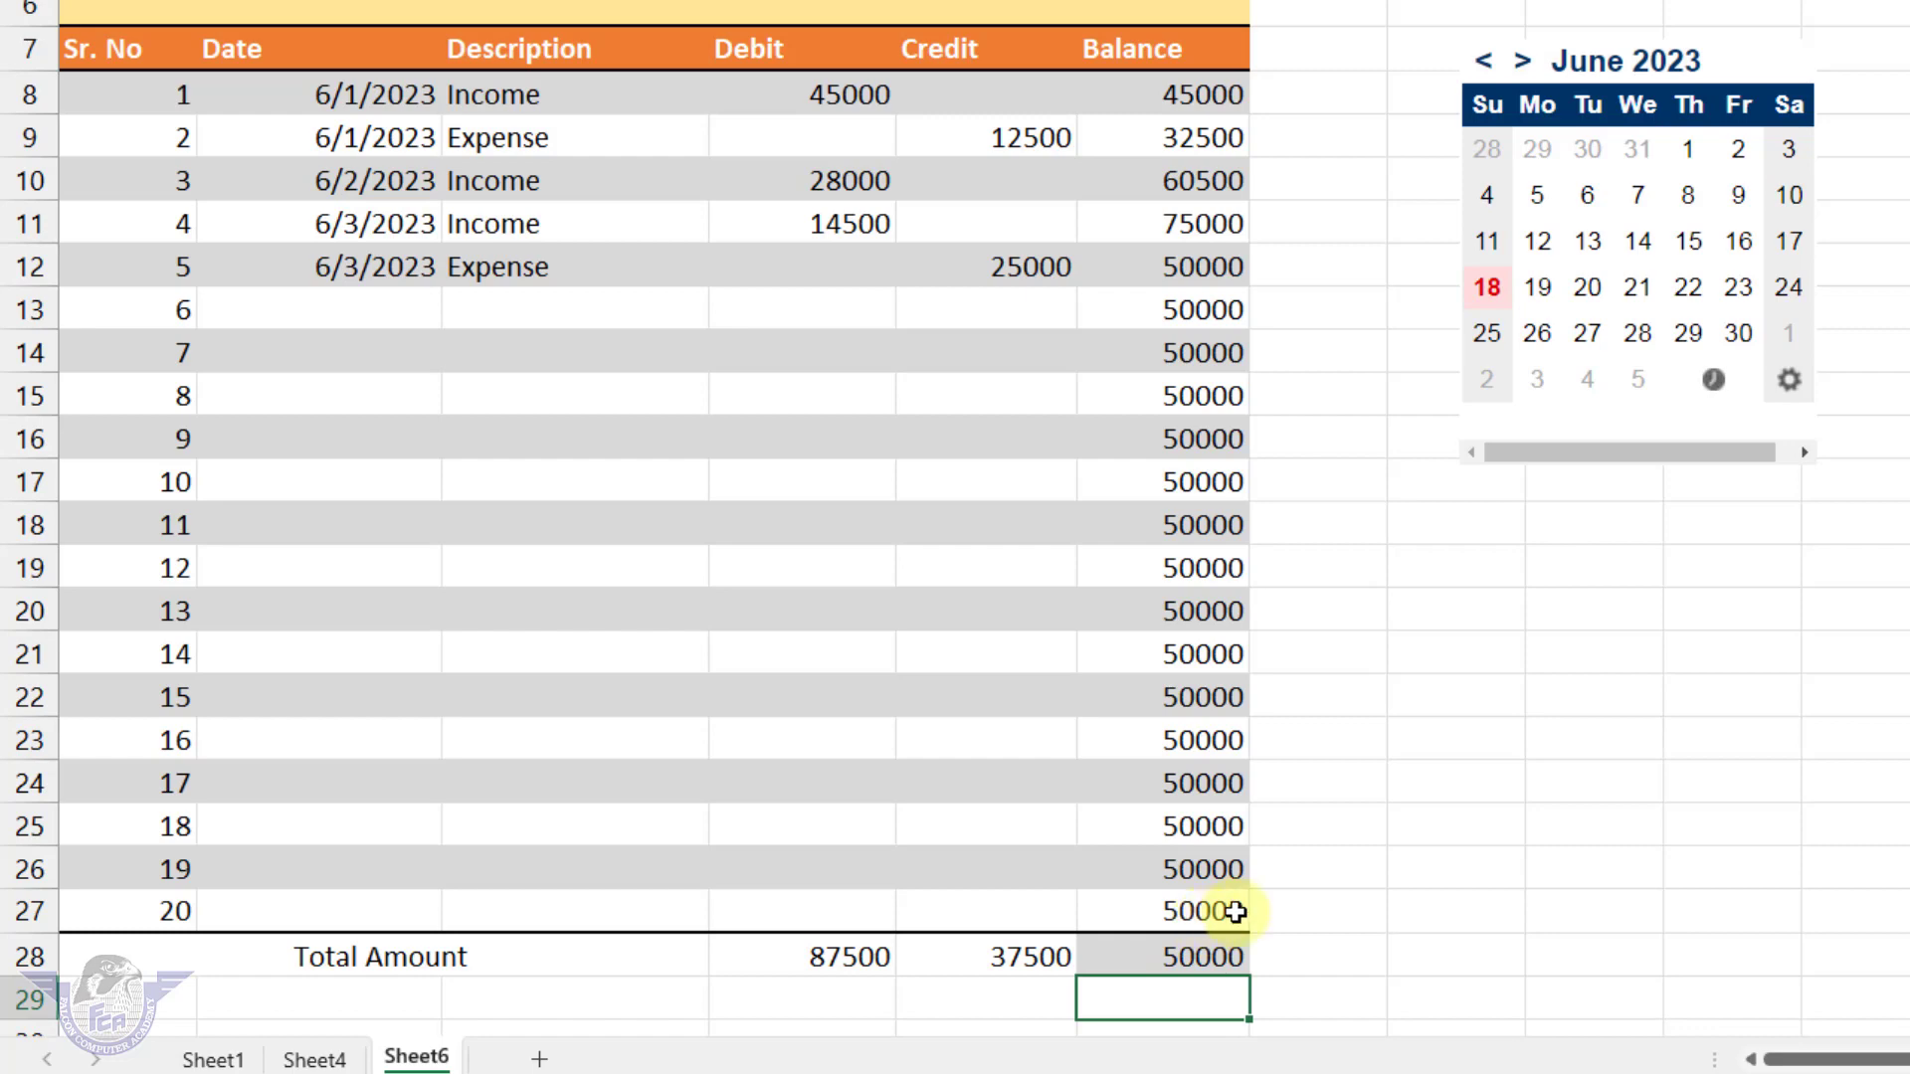
# Step: Apply All Borders to the ledger table A7:F26
pyautogui.moveTo(94, 50); pyautogui.dragTo(831, 268)
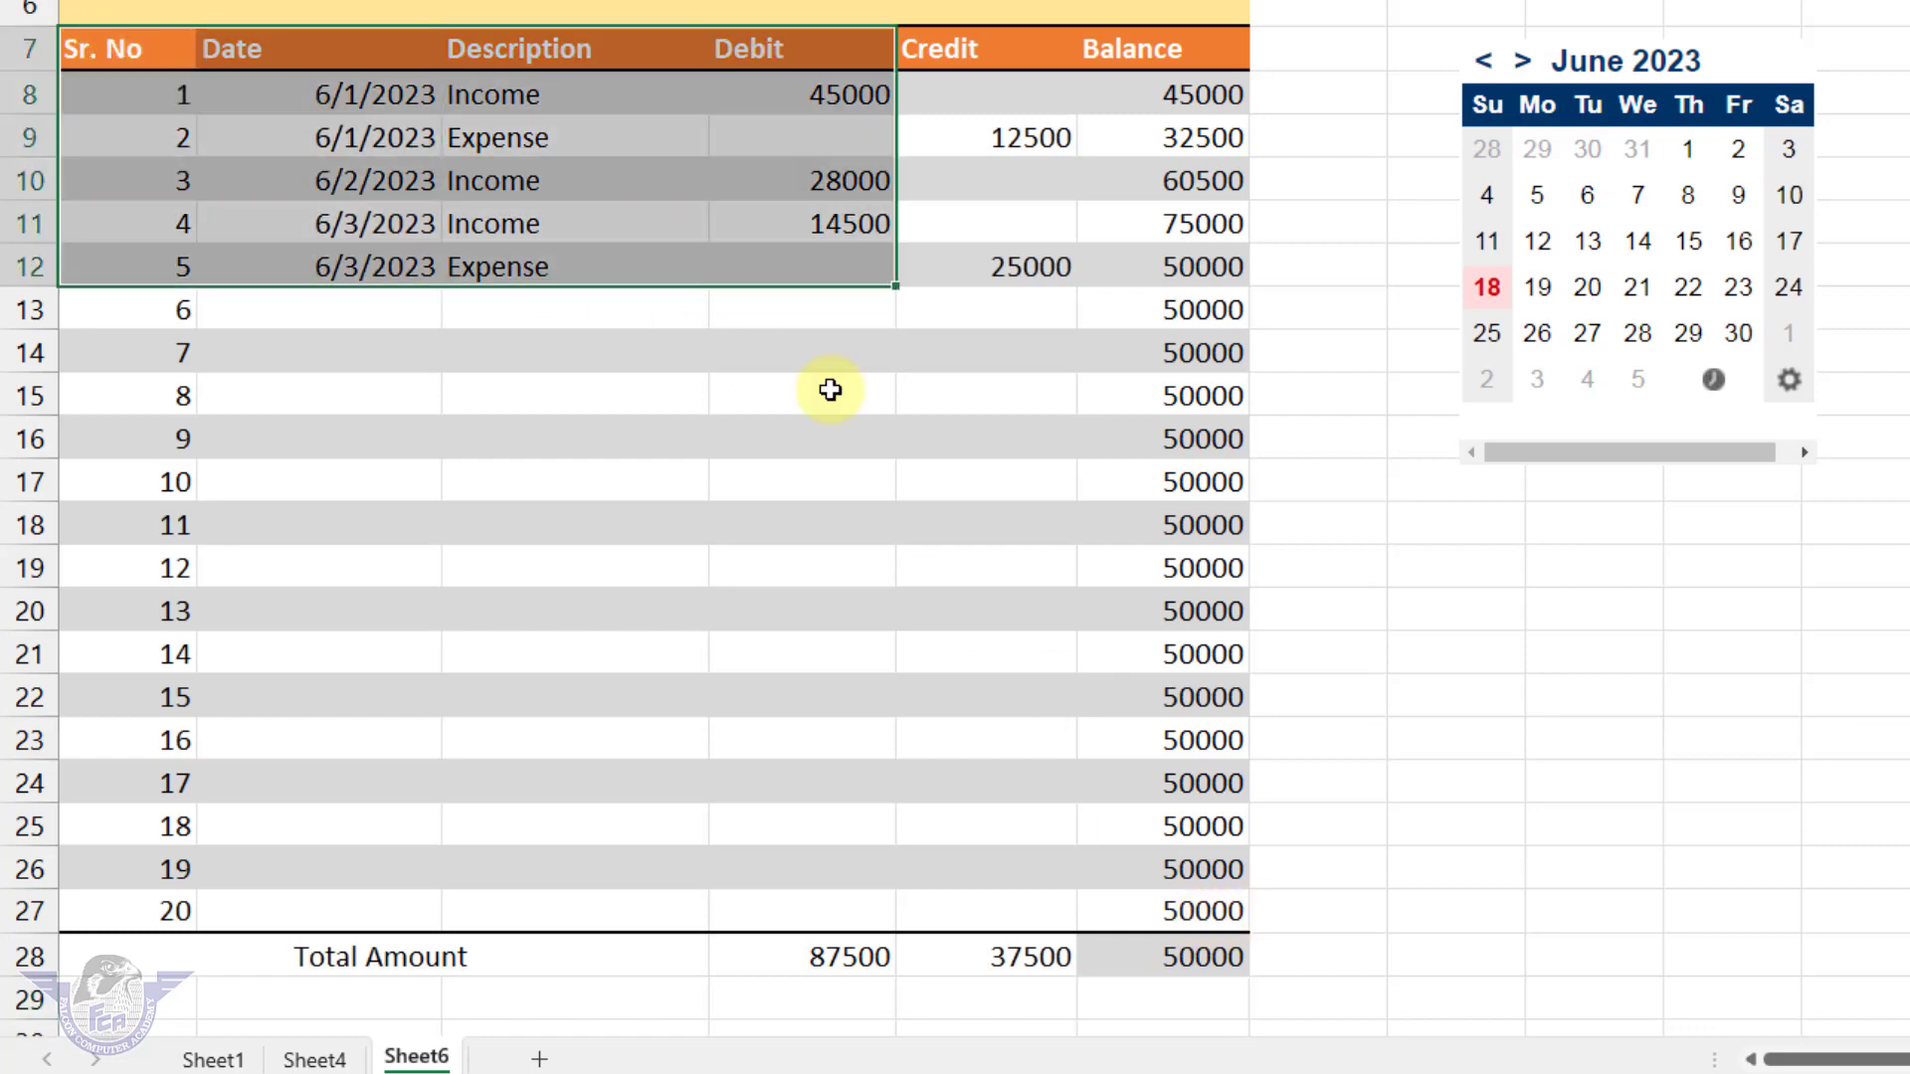
pyautogui.moveTo(830, 390); pyautogui.dragTo(1151, 883)
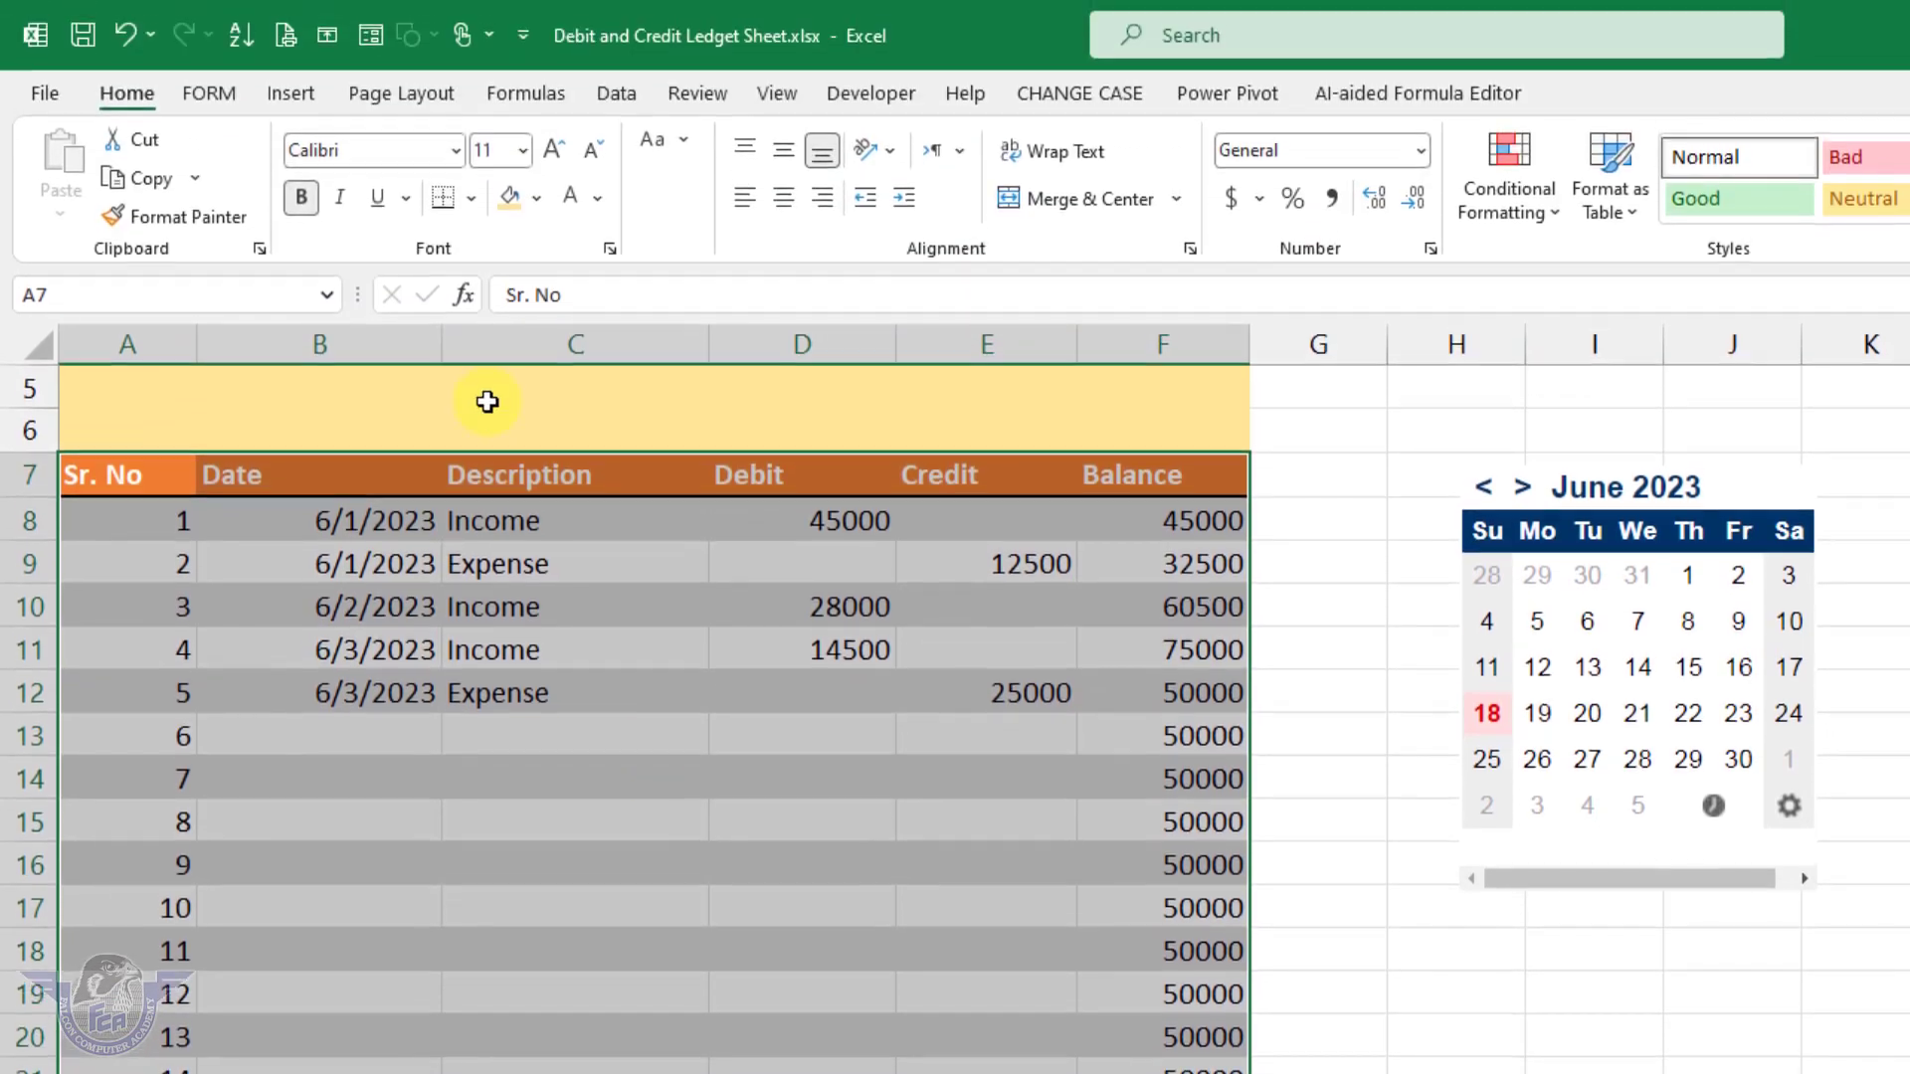
pyautogui.click(470, 199)
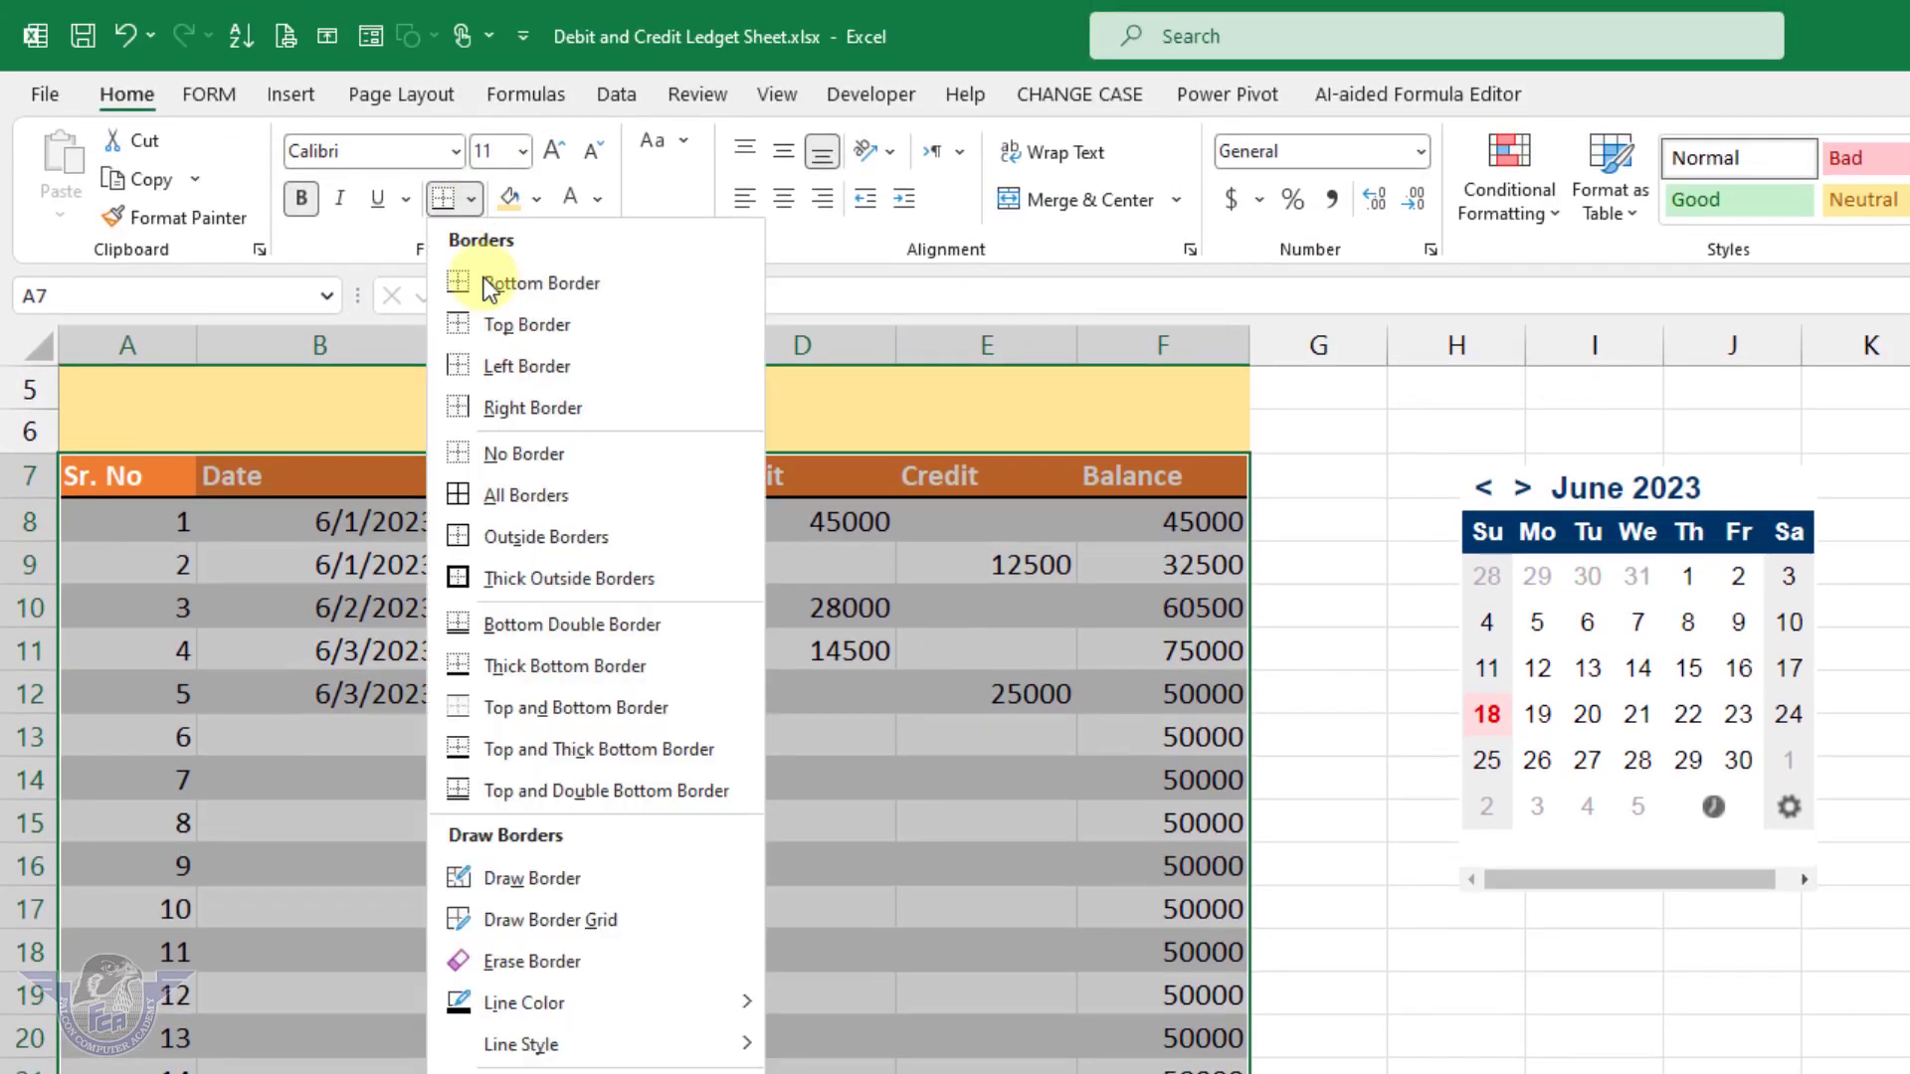
pyautogui.click(506, 493)
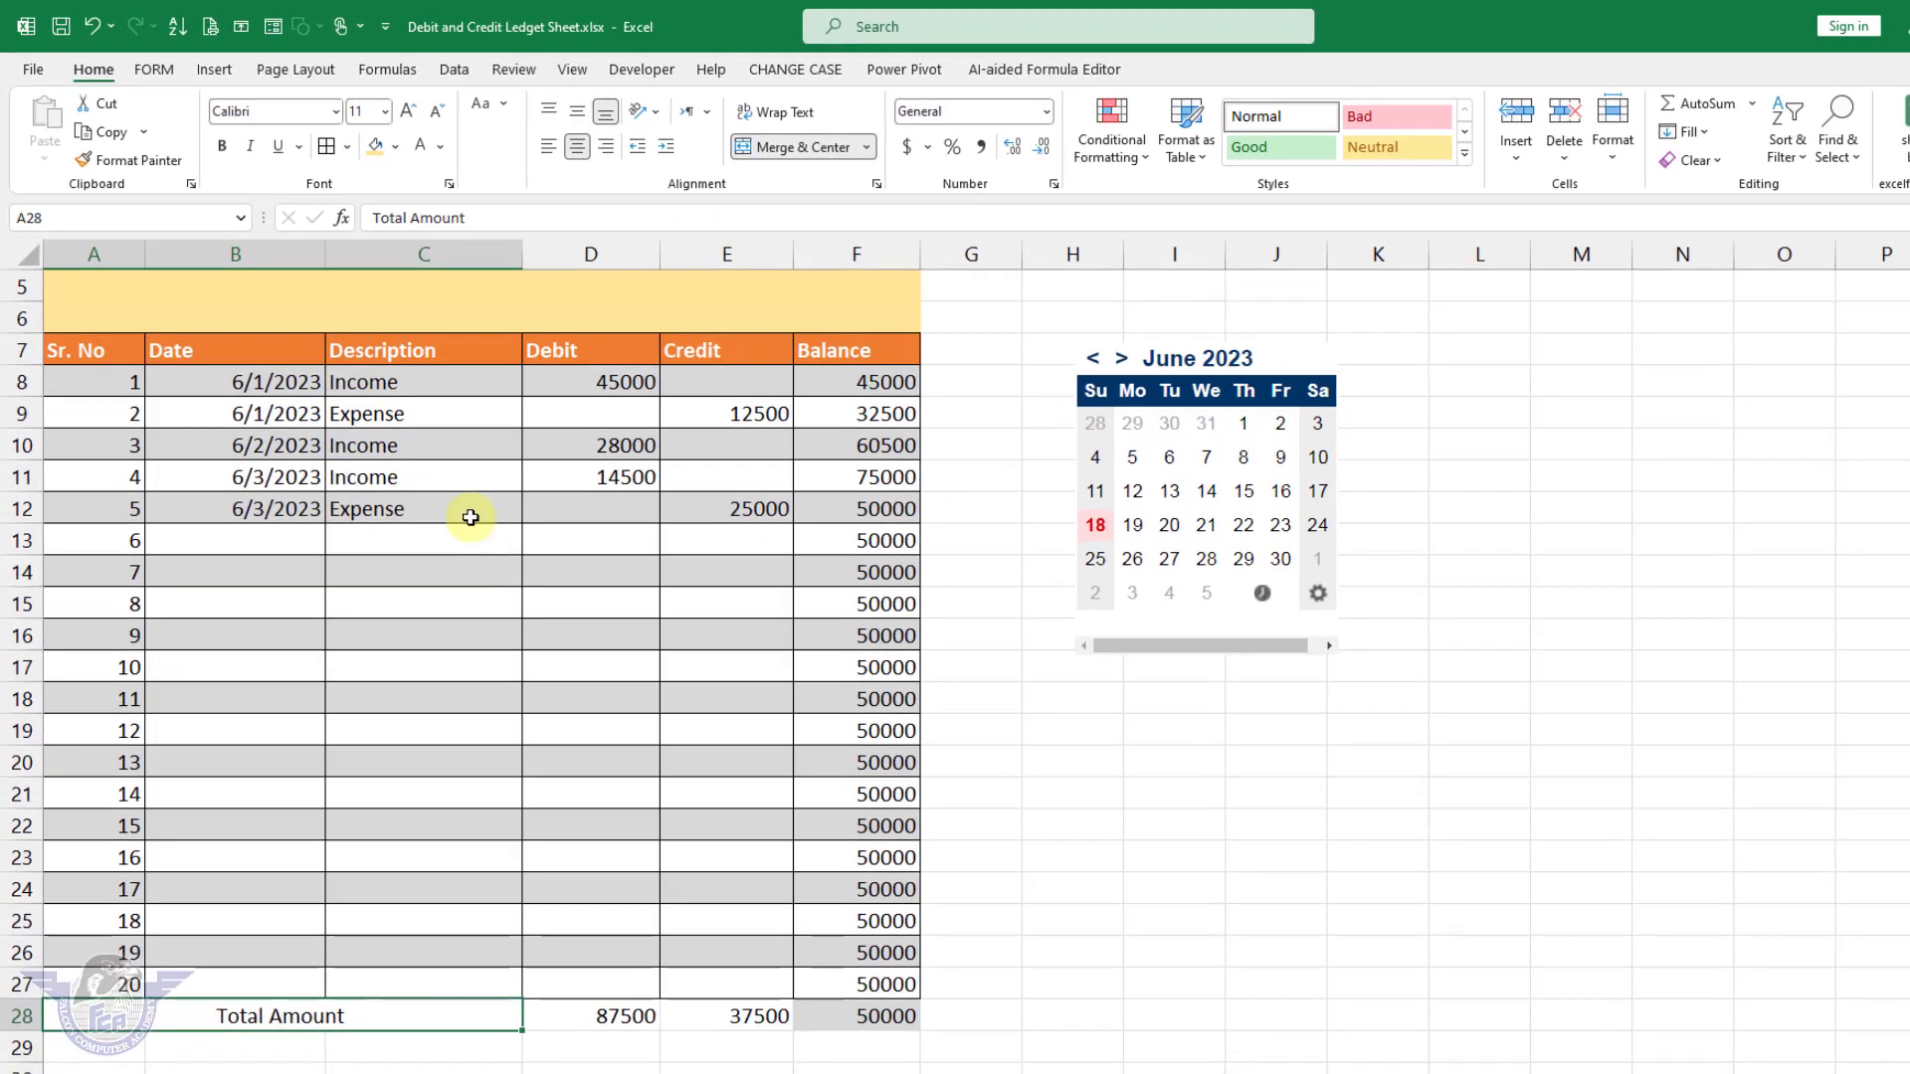
# Step: Give the Total Amount label an orange fill with bold white text
pyautogui.click(396, 148)
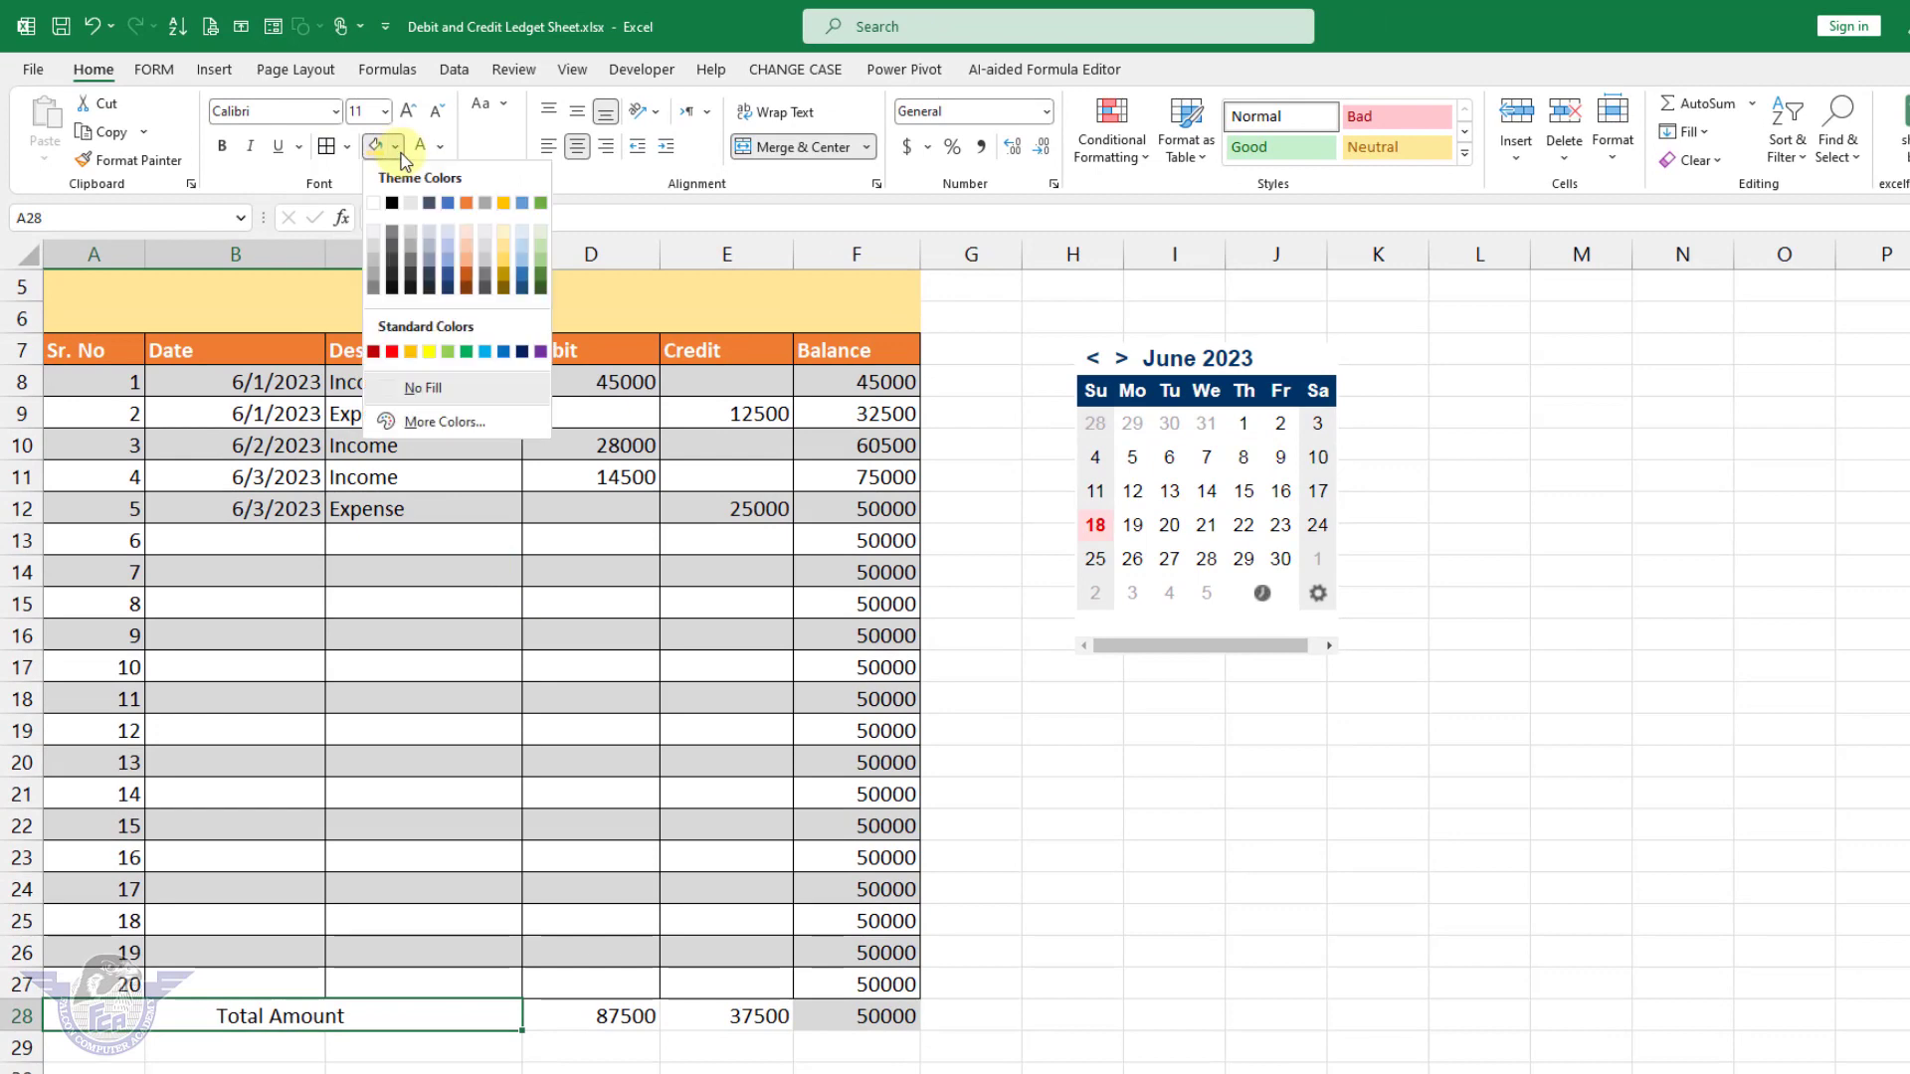
pyautogui.click(467, 203)
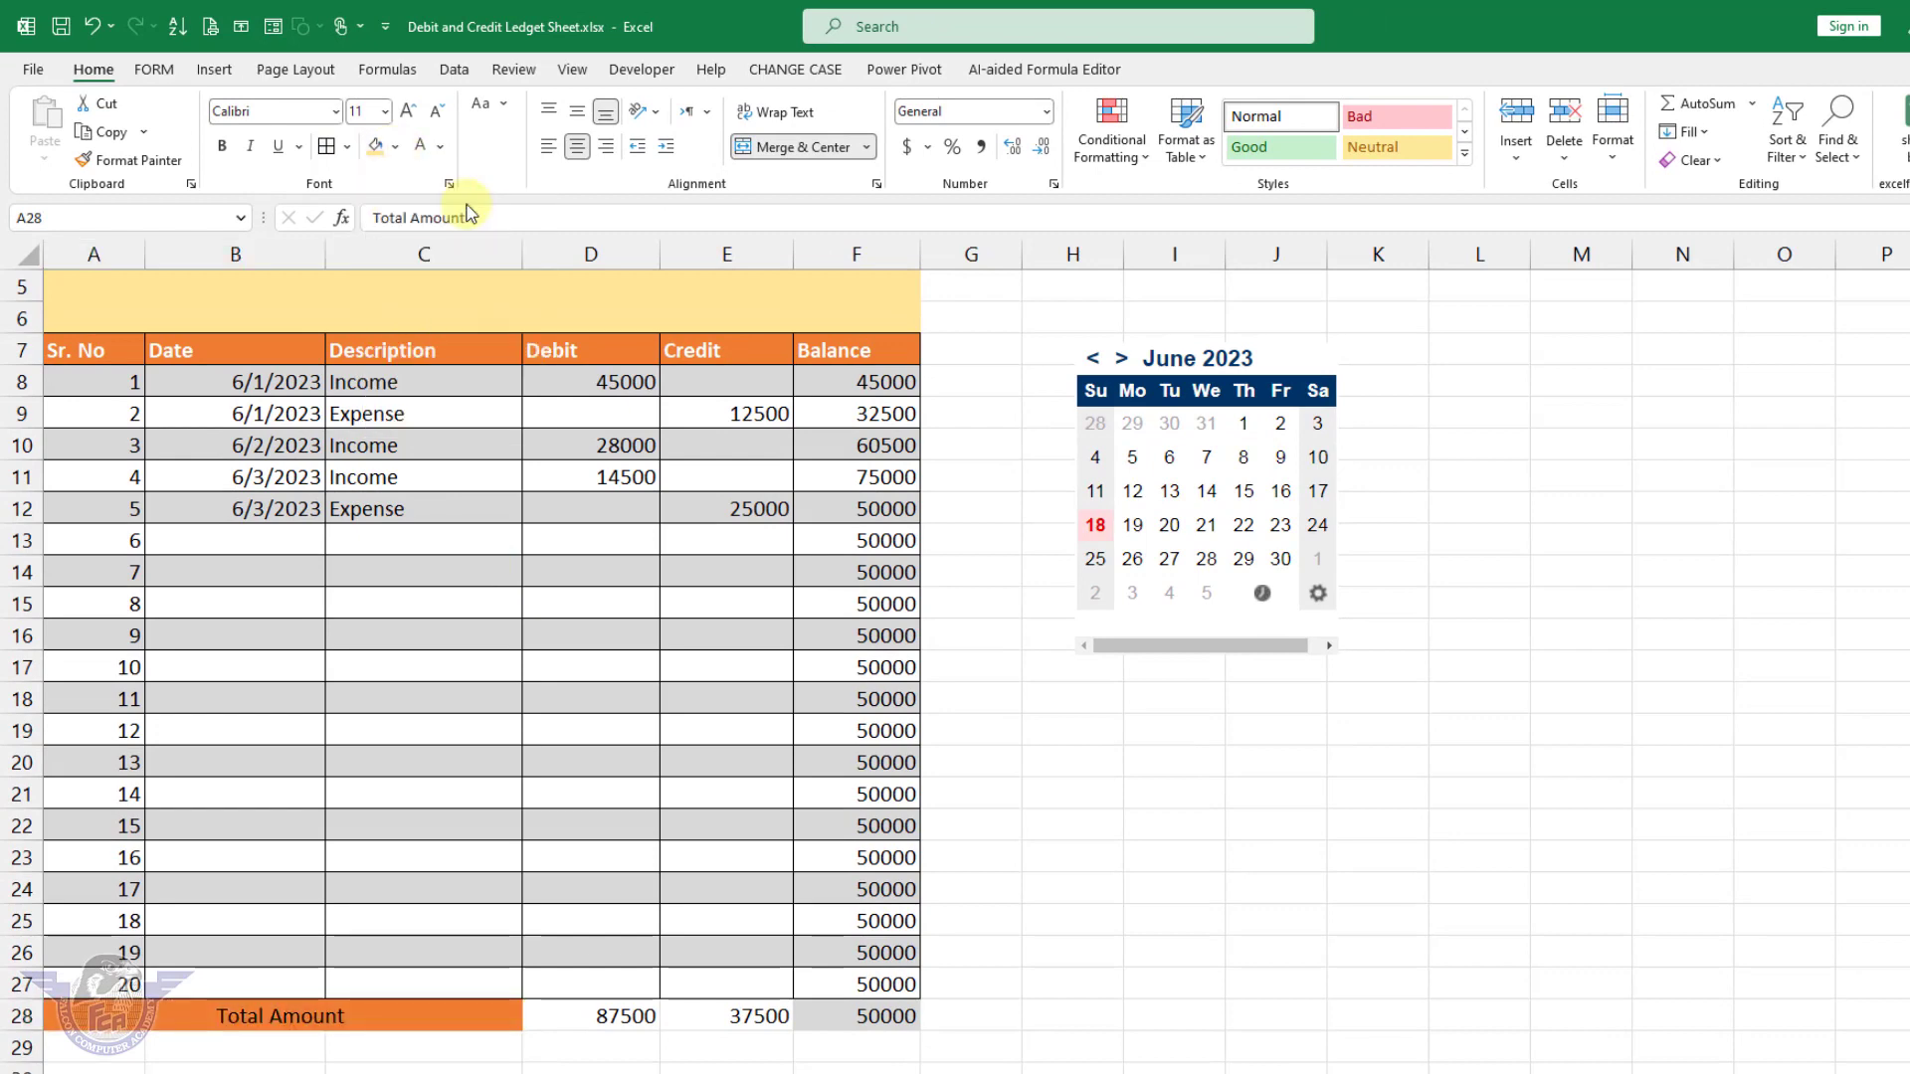
pyautogui.click(420, 150)
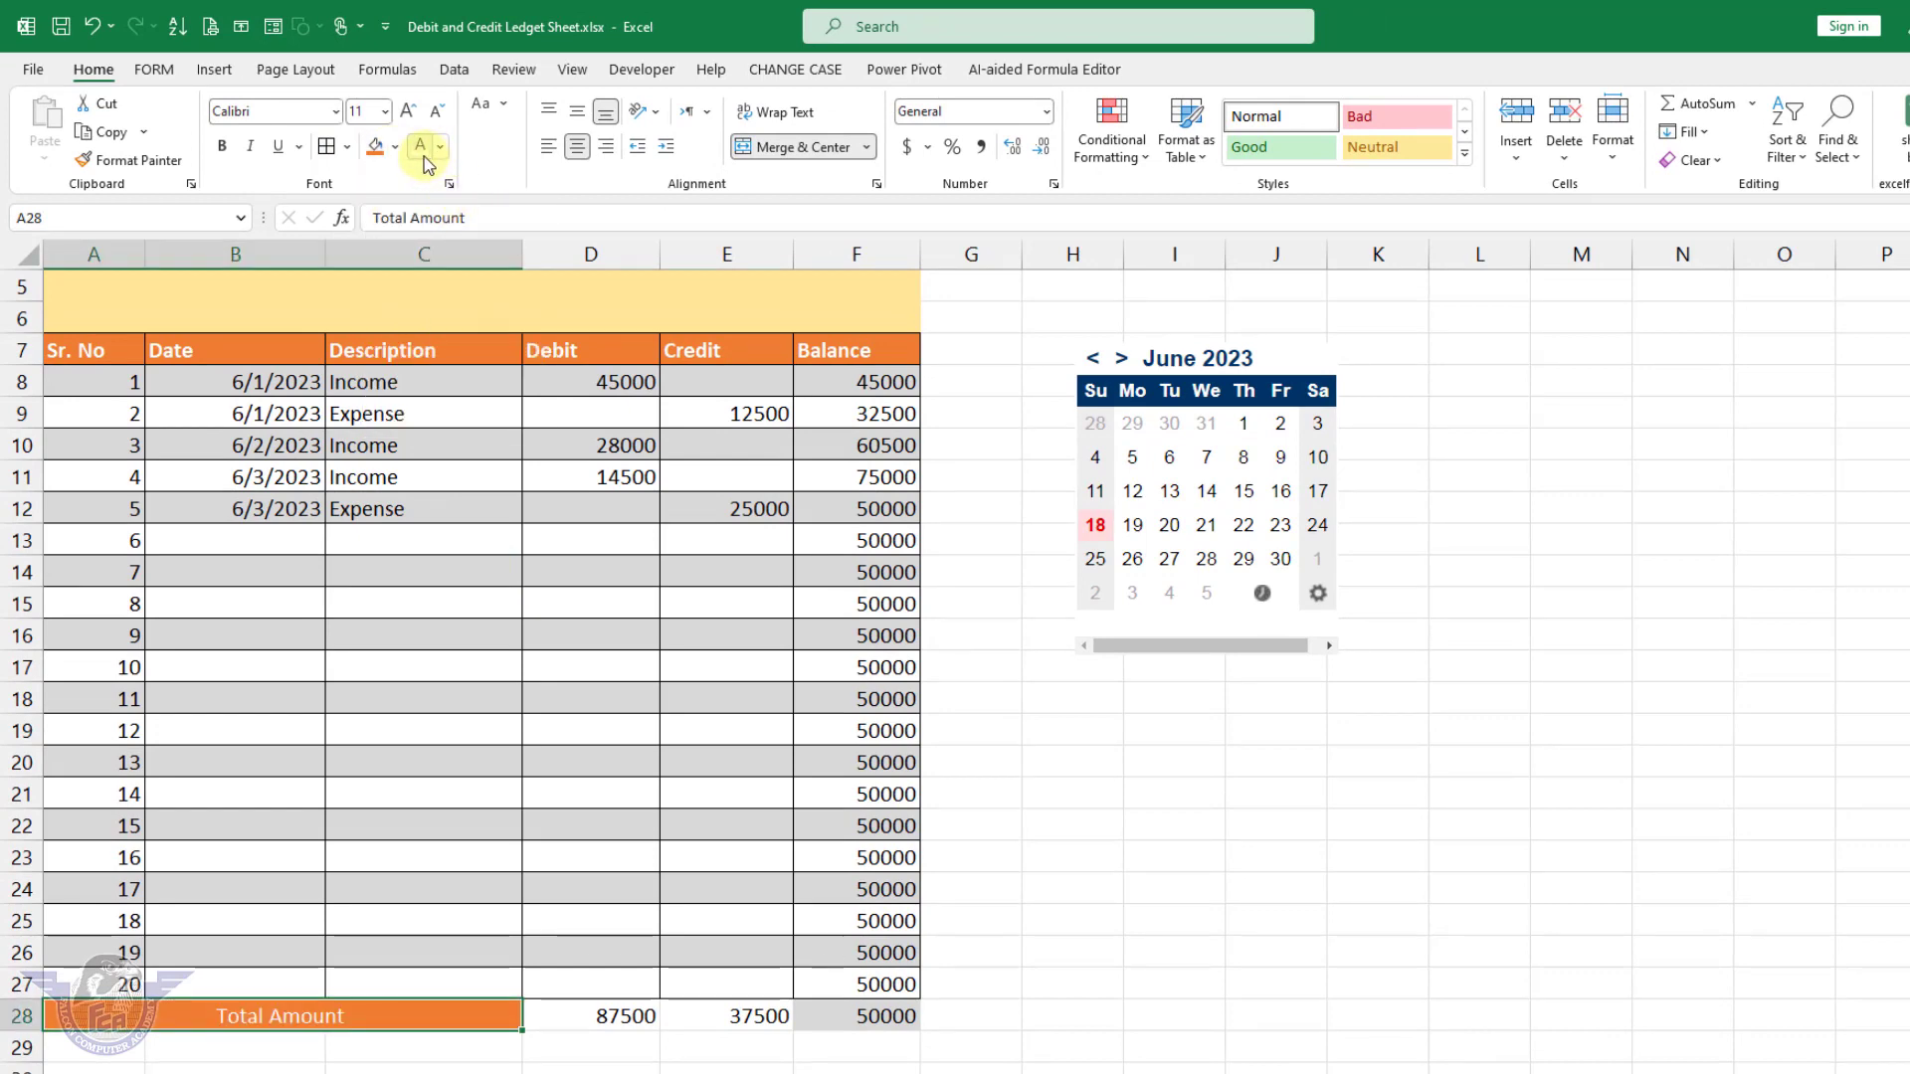
pyautogui.click(222, 147)
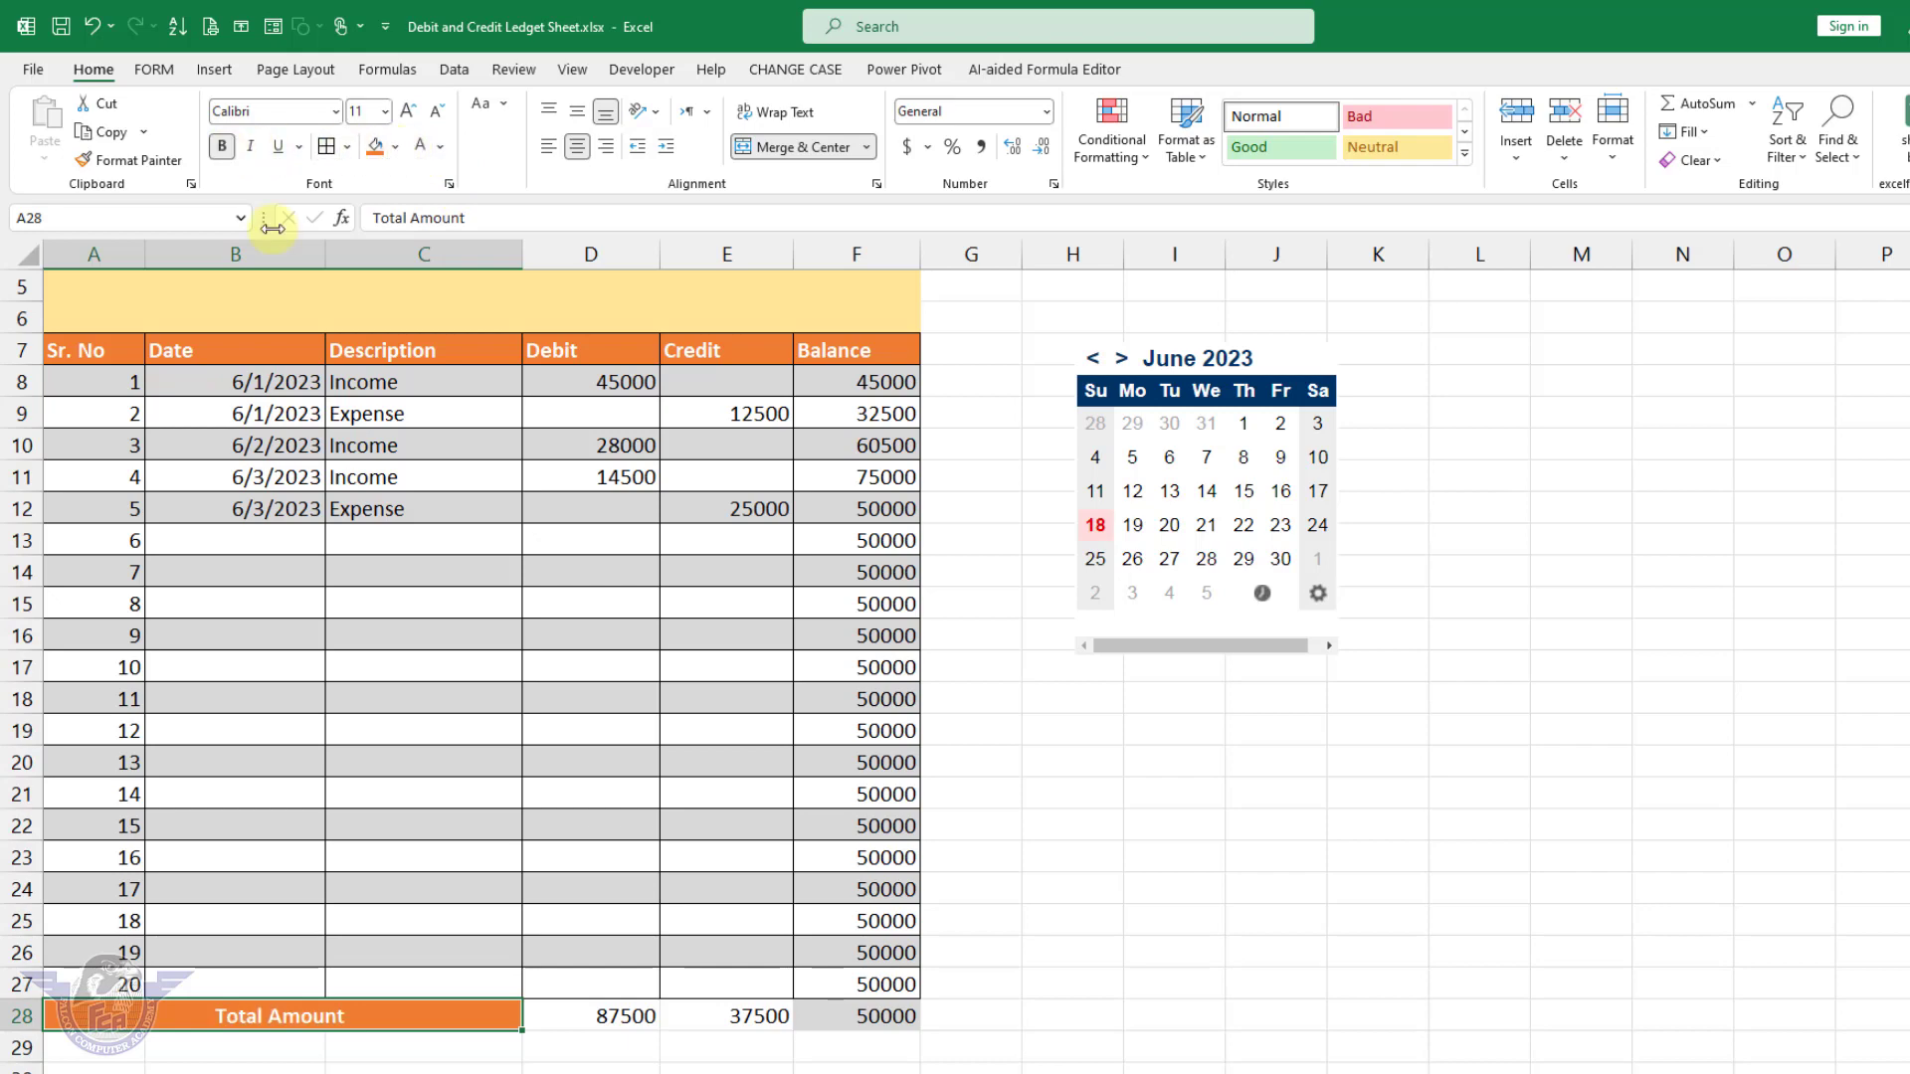
pyautogui.click(604, 1016)
pyautogui.moveTo(604, 1015); pyautogui.dragTo(726, 1016)
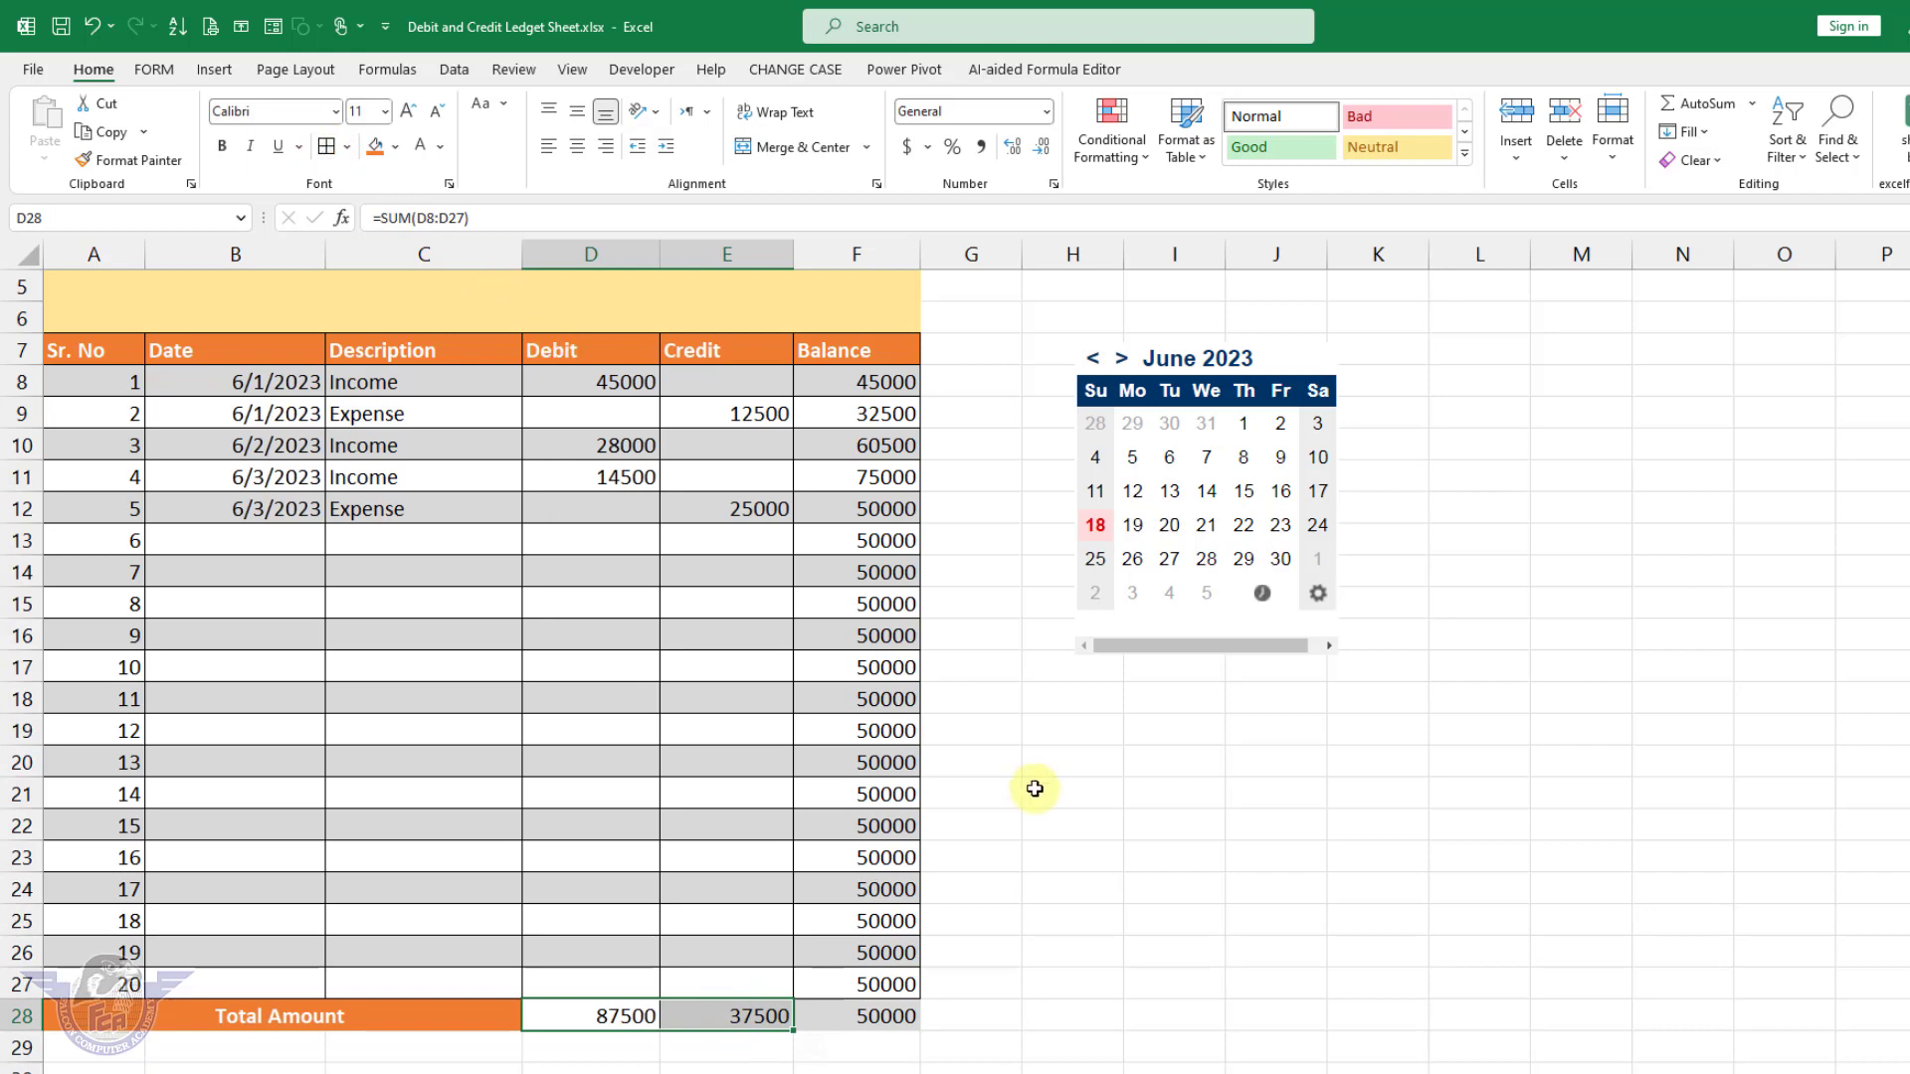
pyautogui.click(1090, 829)
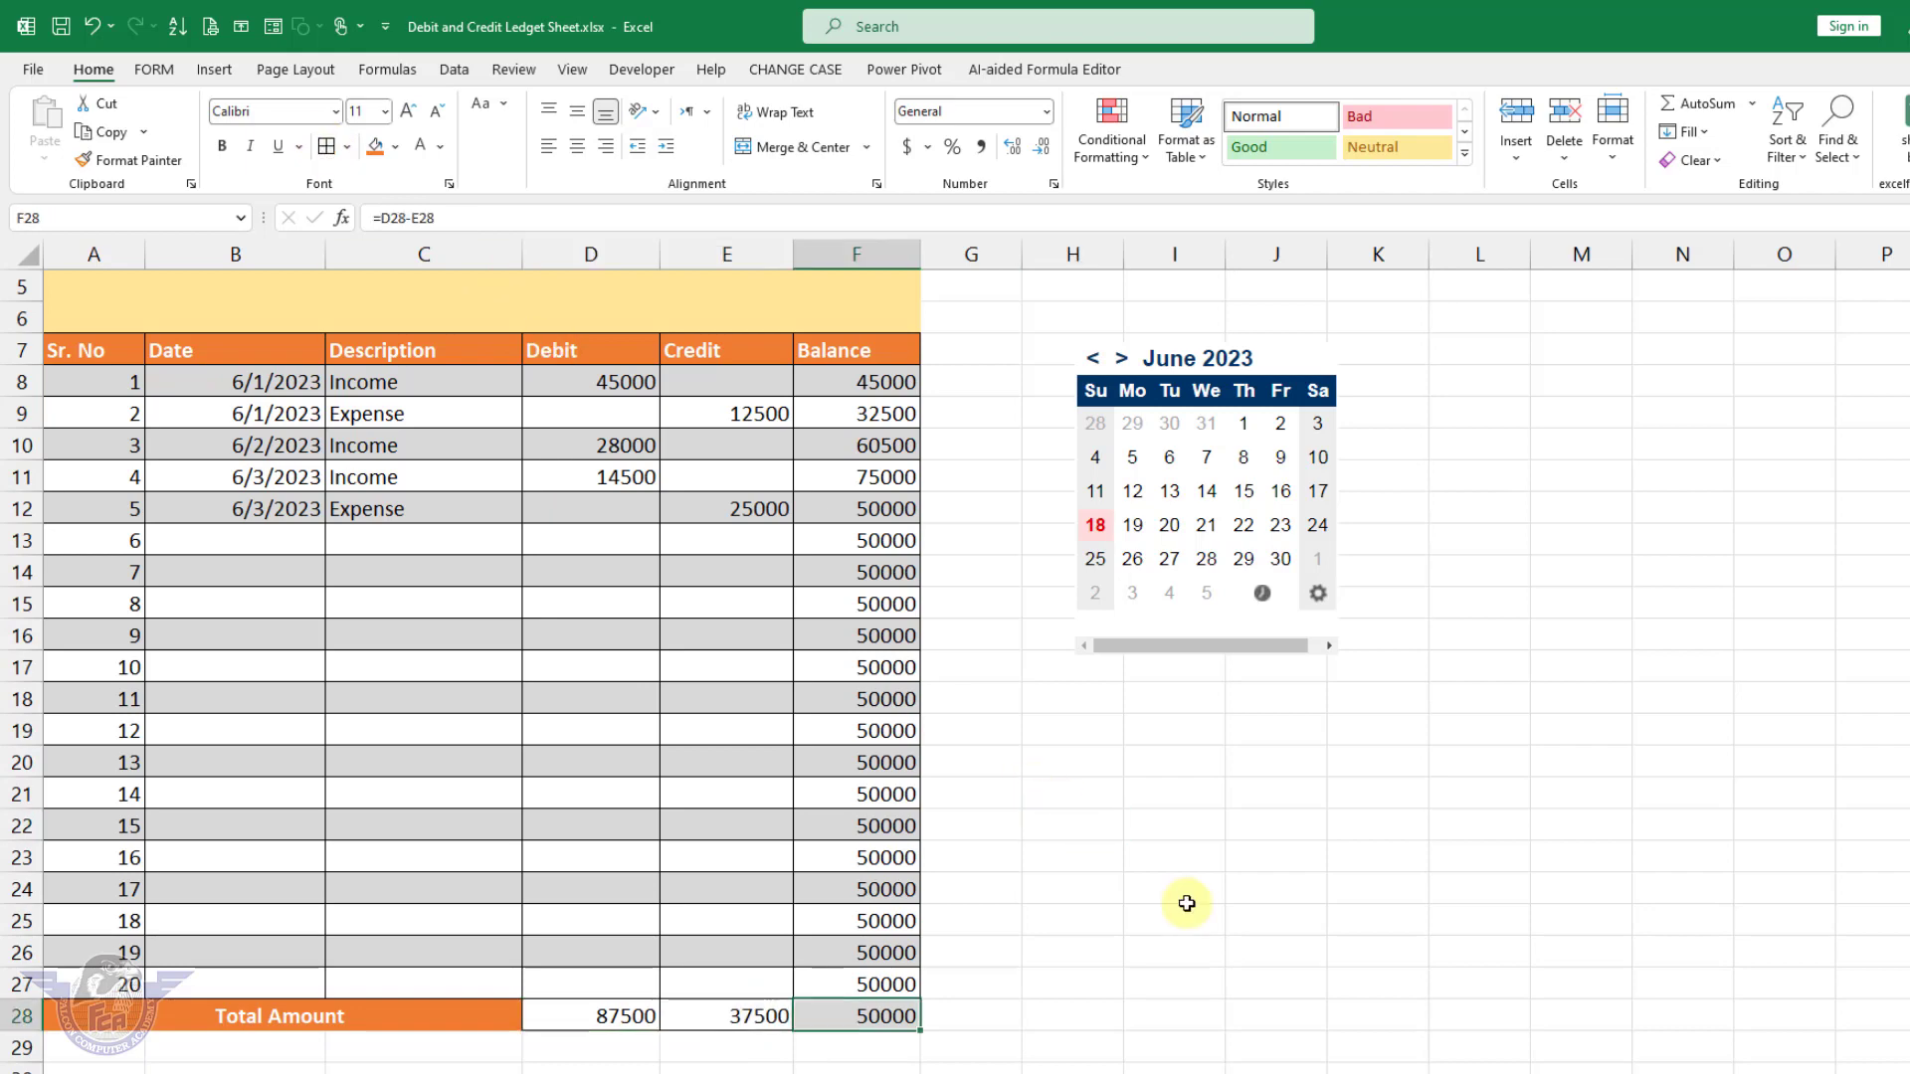
pyautogui.scroll(2, 683, 772)
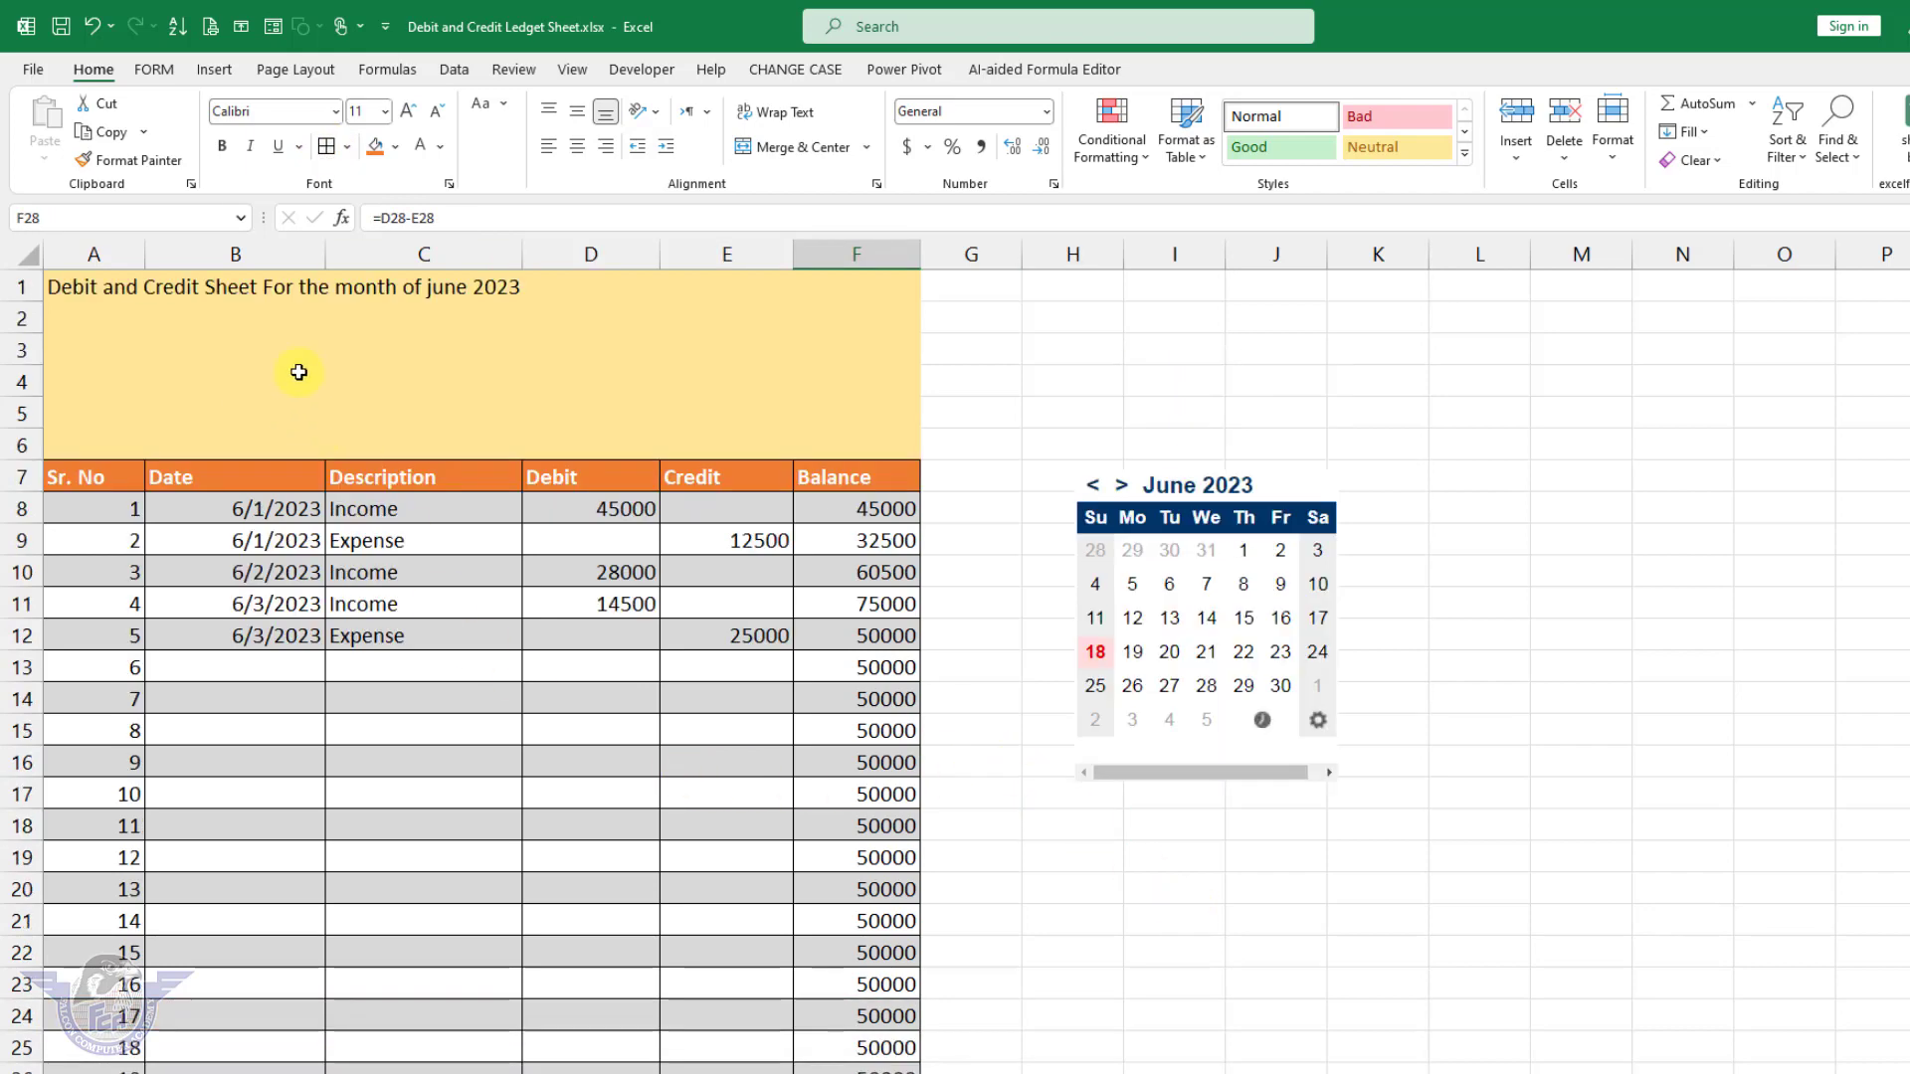
# Step: Draw a Rounded Rectangle shape over B2:B5 in the yellow title banner
pyautogui.scroll(-4, 714, 900)
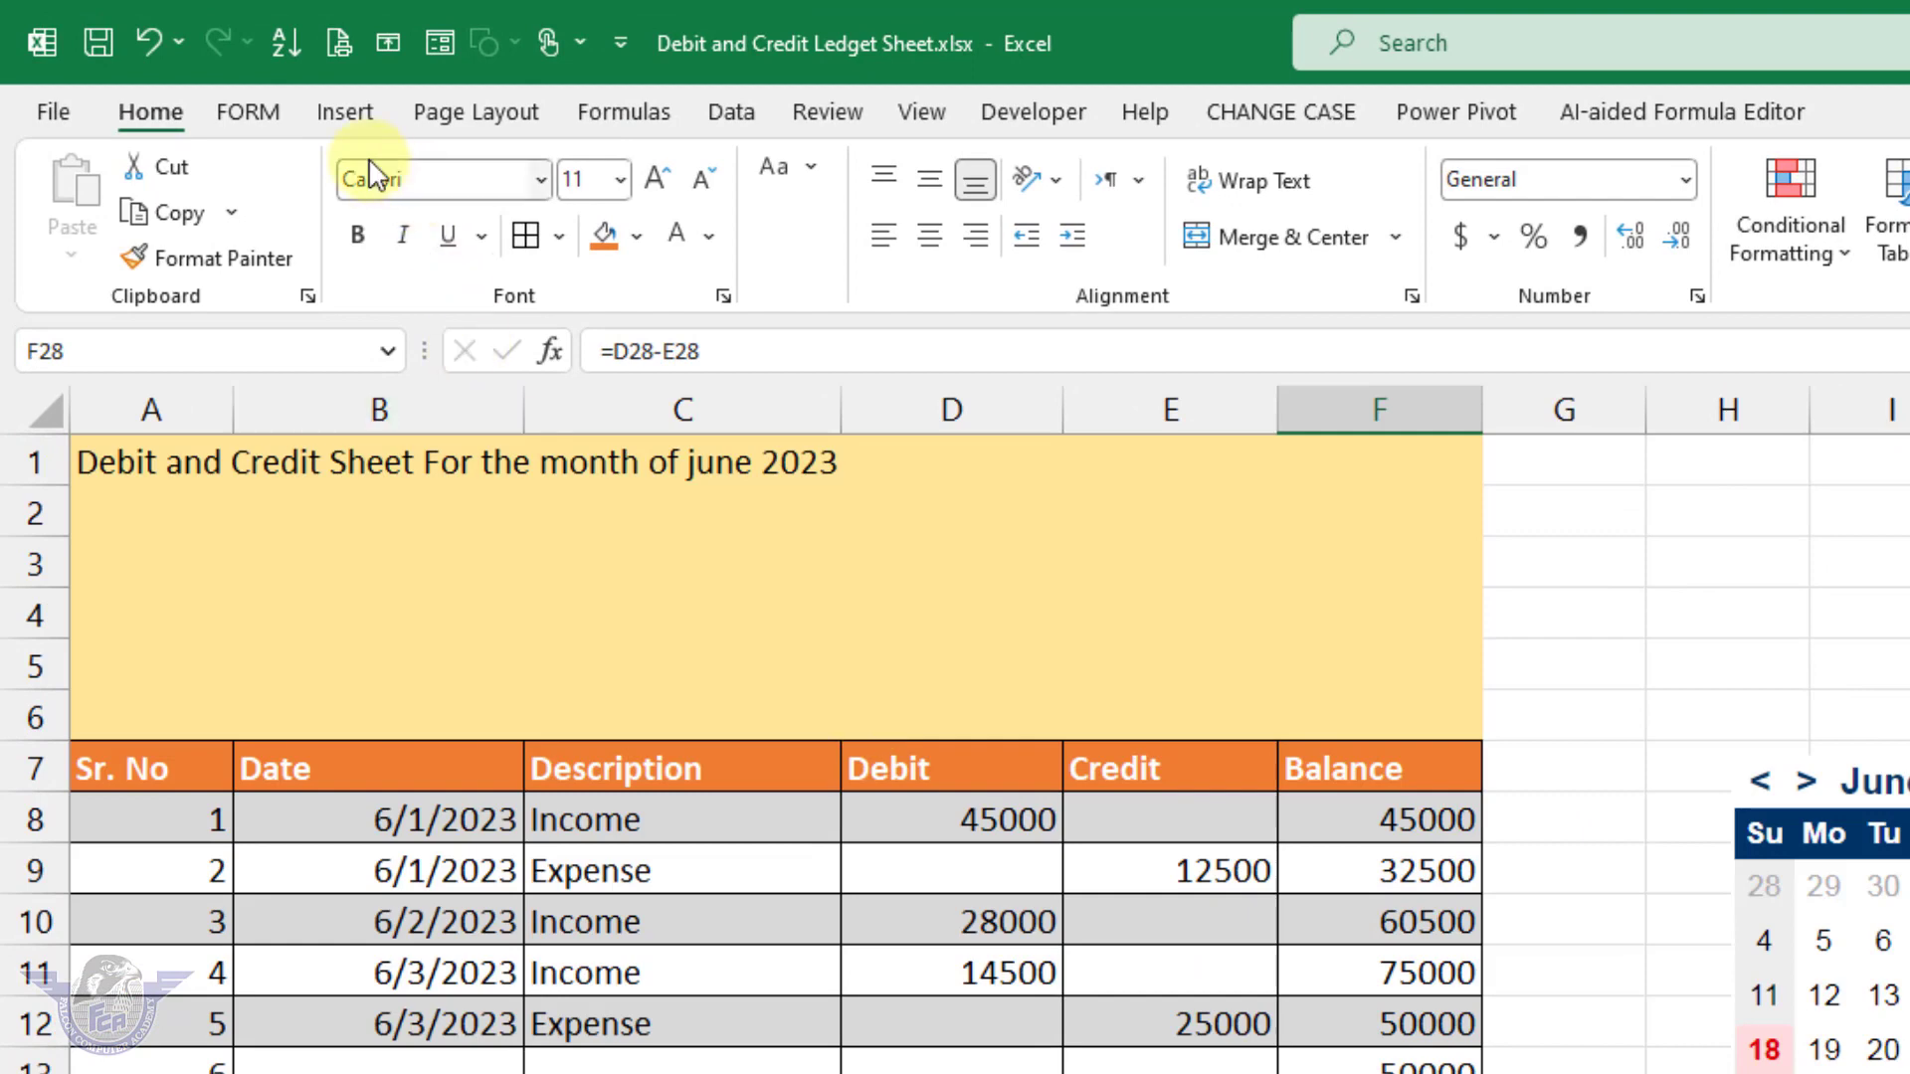
pyautogui.click(348, 111)
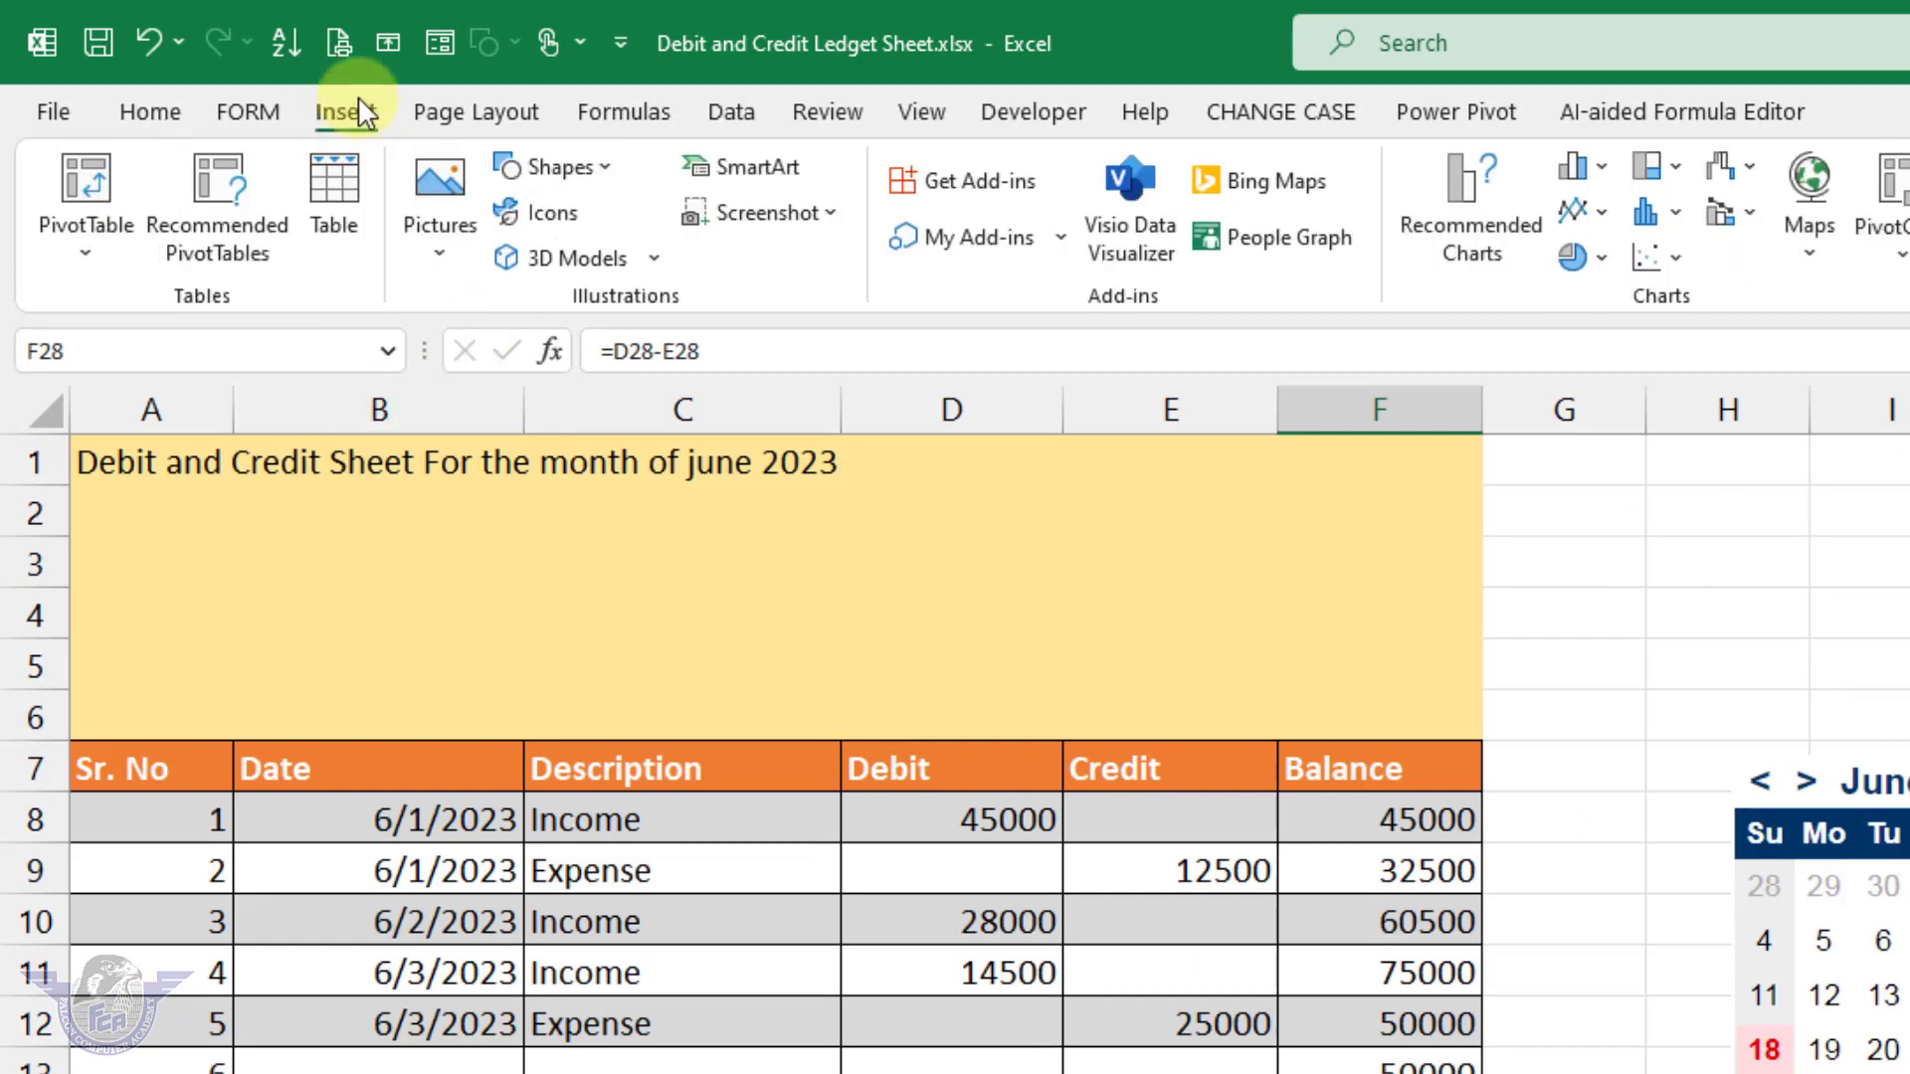
pyautogui.click(594, 167)
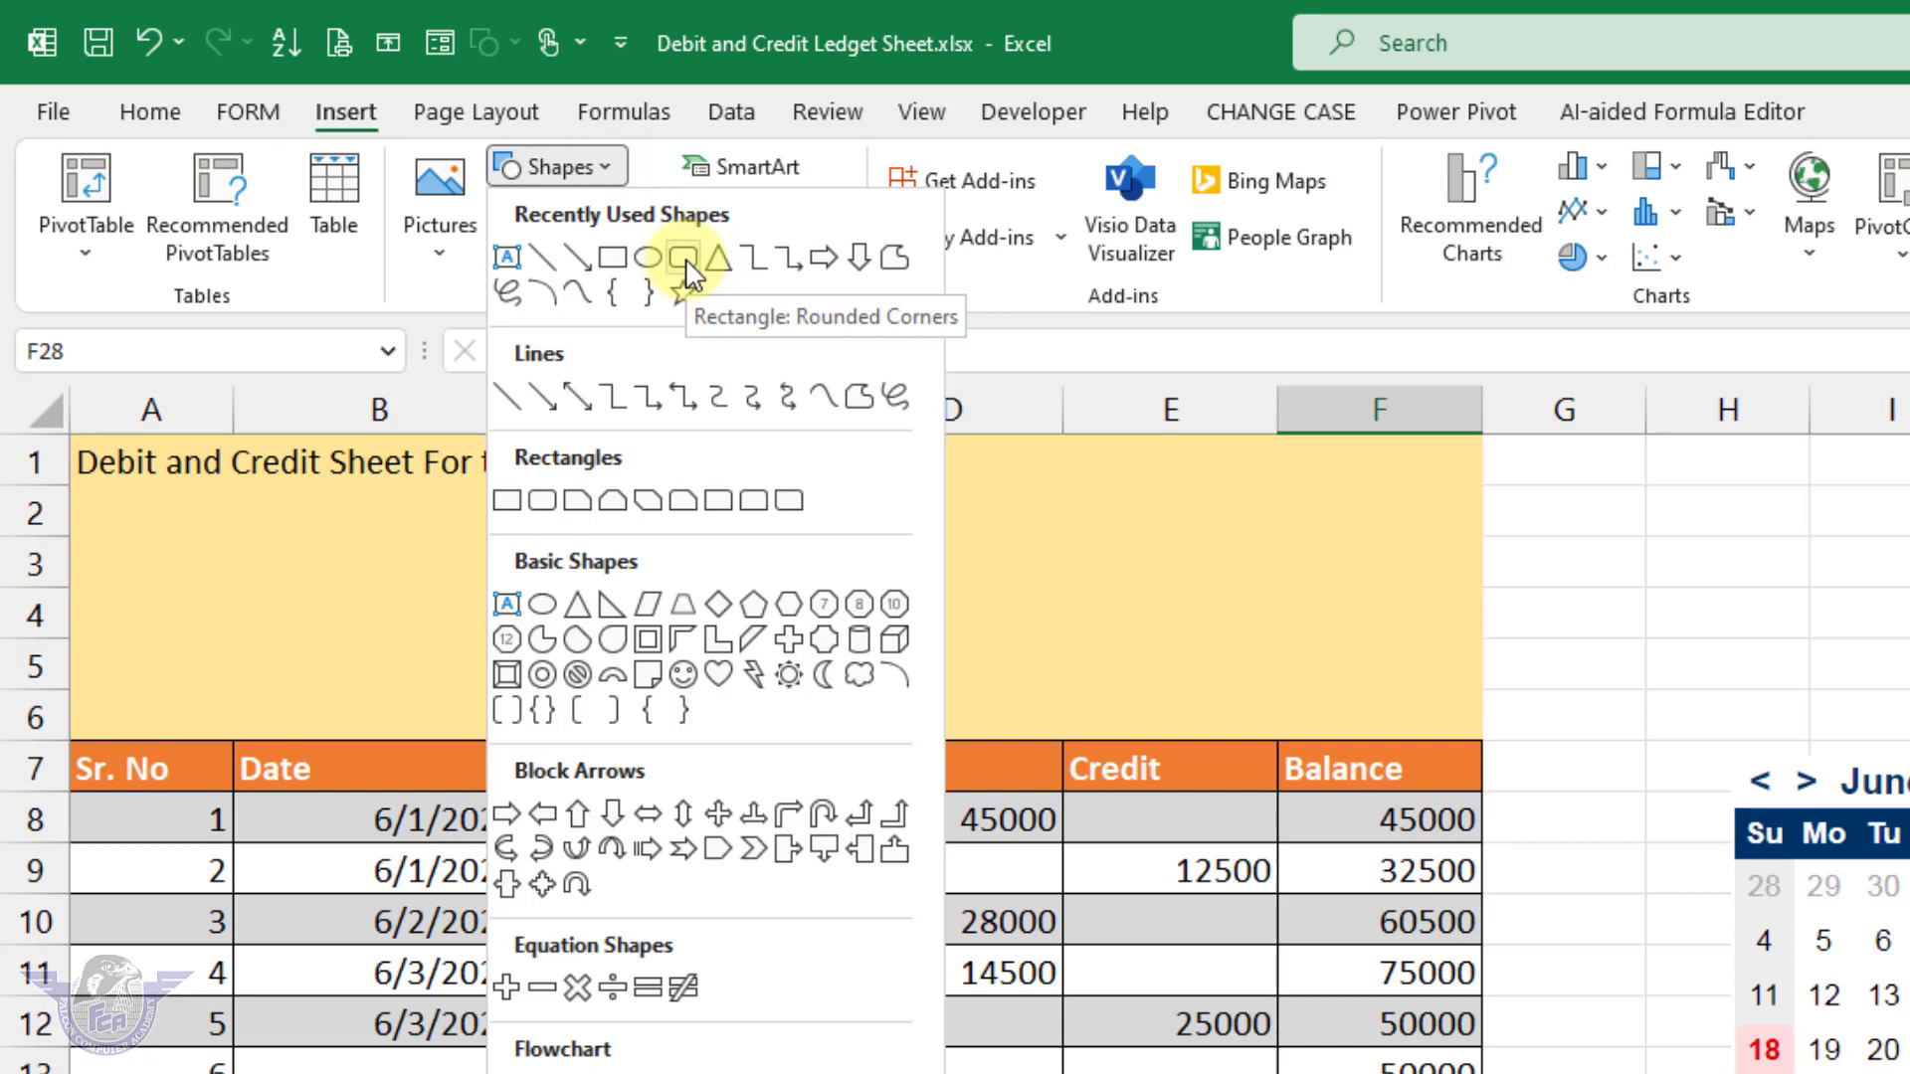
pyautogui.click(684, 261)
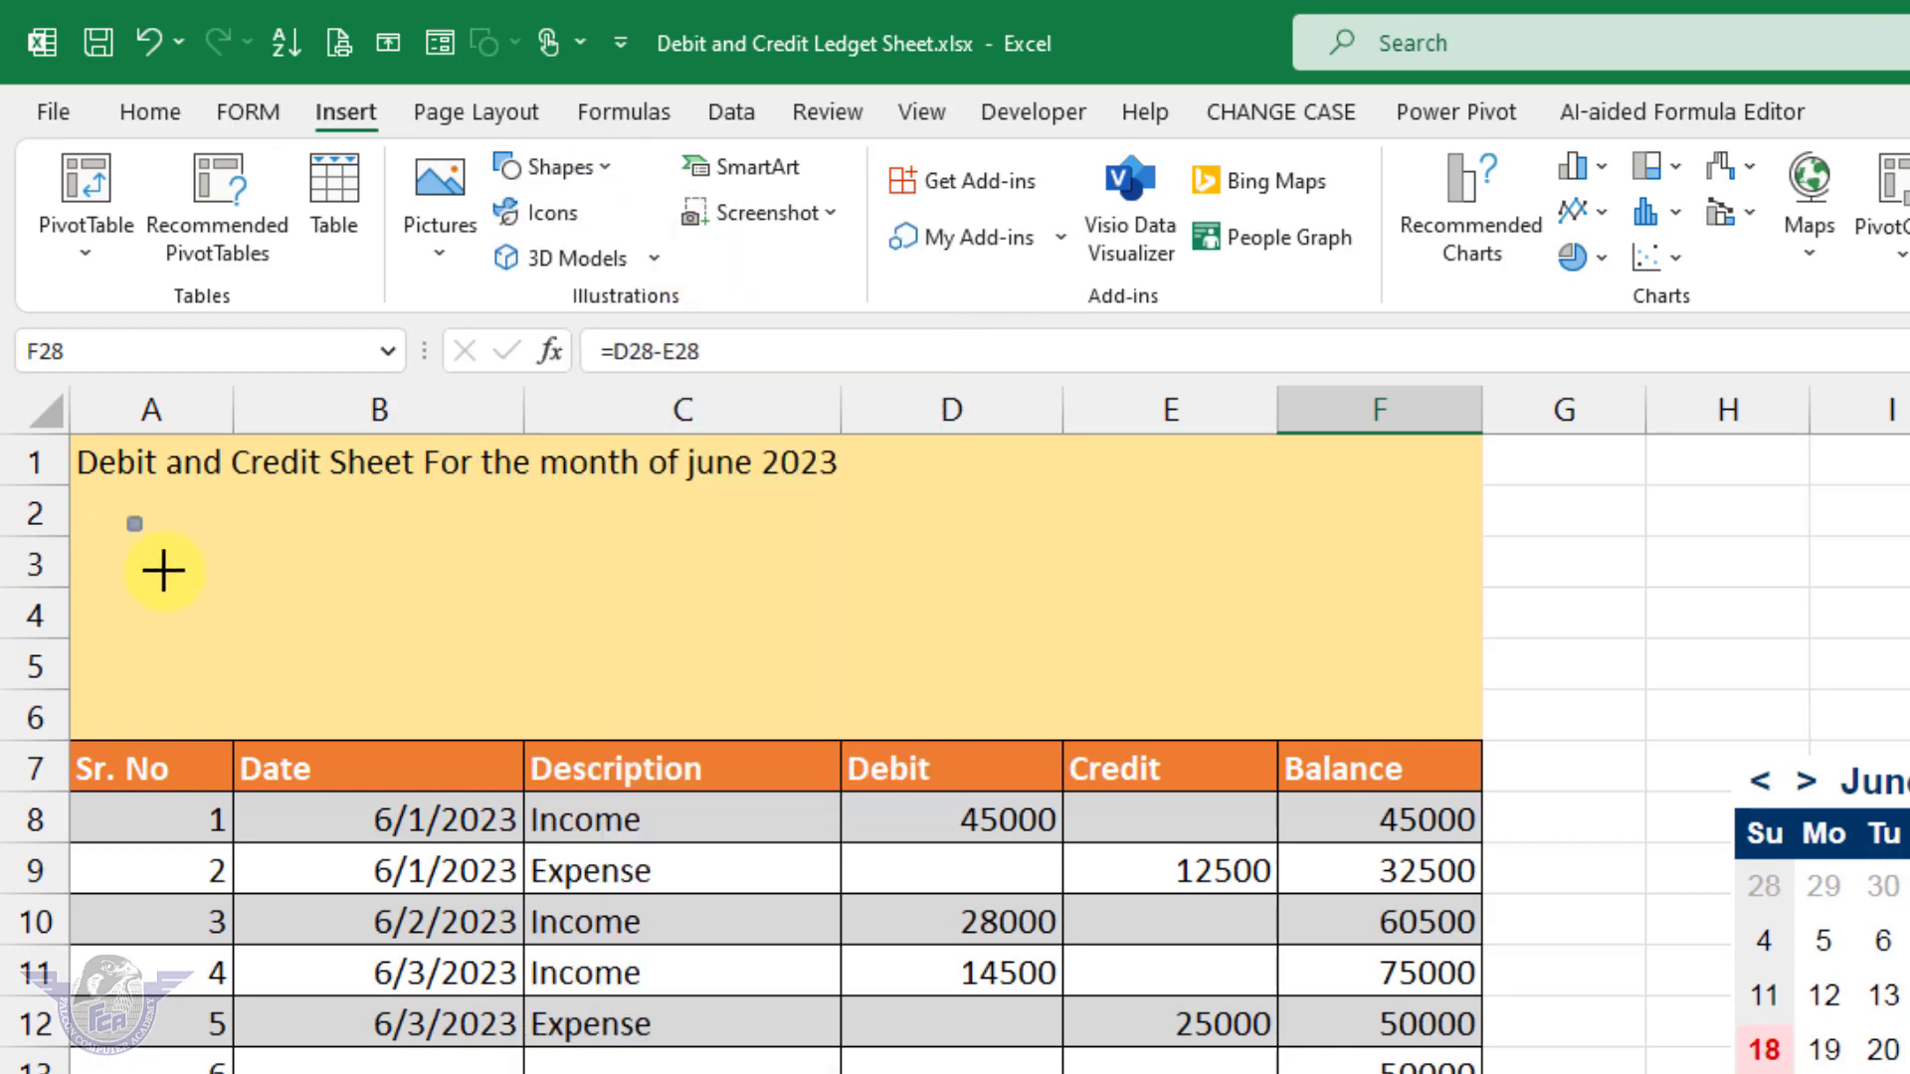
pyautogui.moveTo(163, 570); pyautogui.dragTo(512, 701)
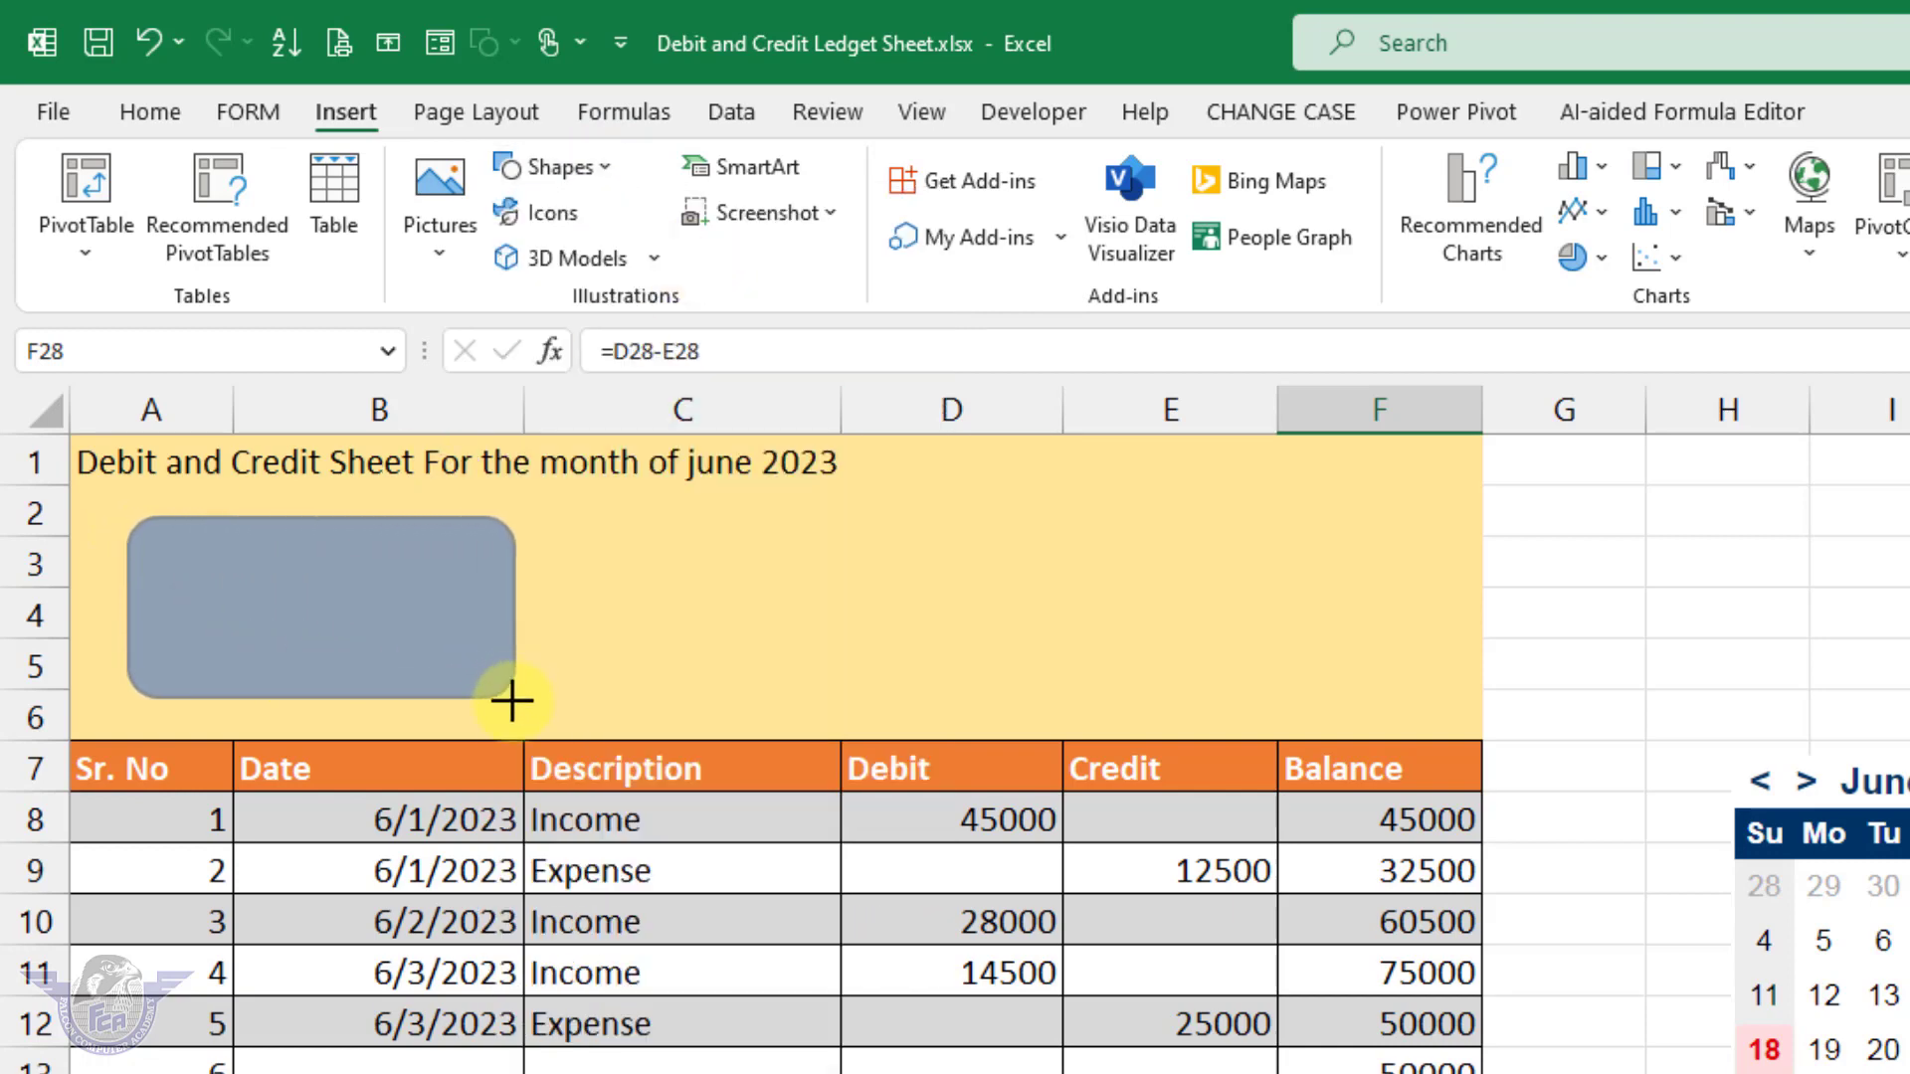
# Step: Fill the rounded rectangle white and duplicate it into three cards
pyautogui.moveTo(397, 626); pyautogui.dragTo(371, 631)
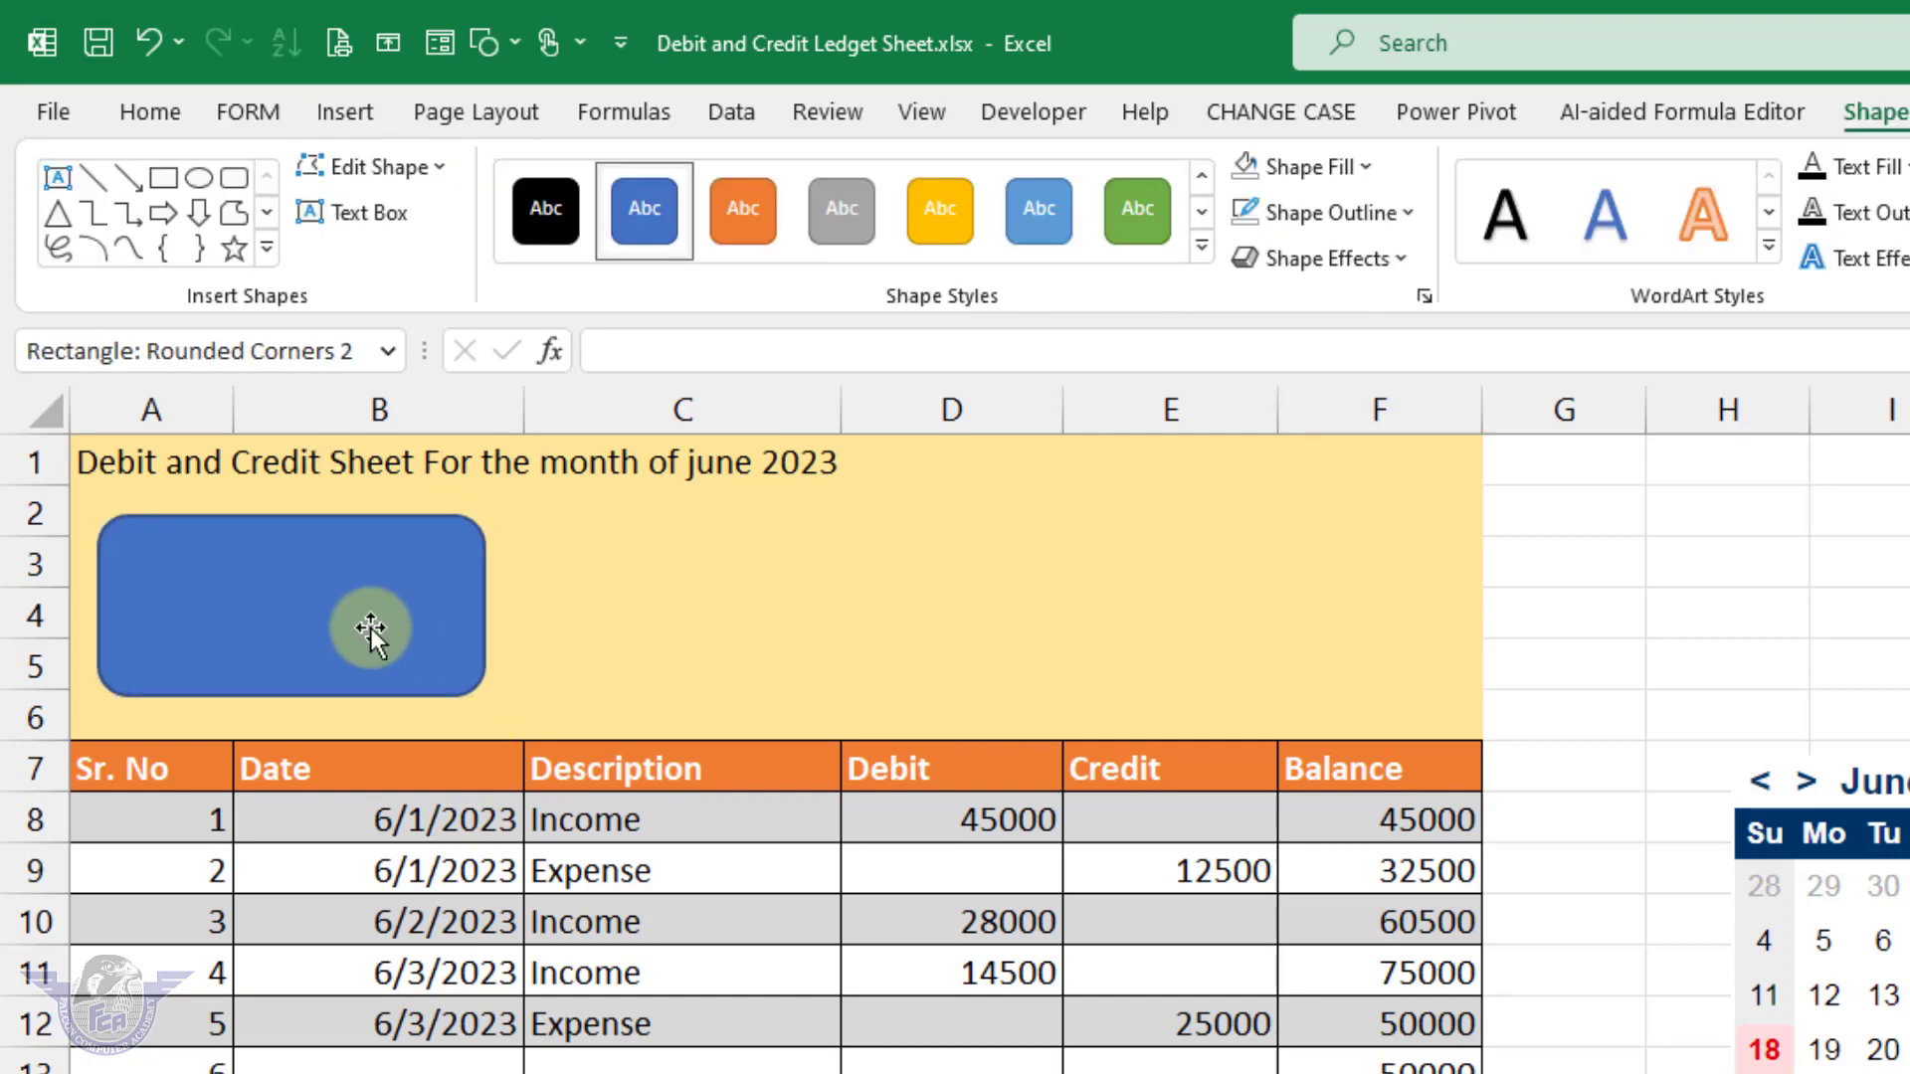
pyautogui.click(1365, 167)
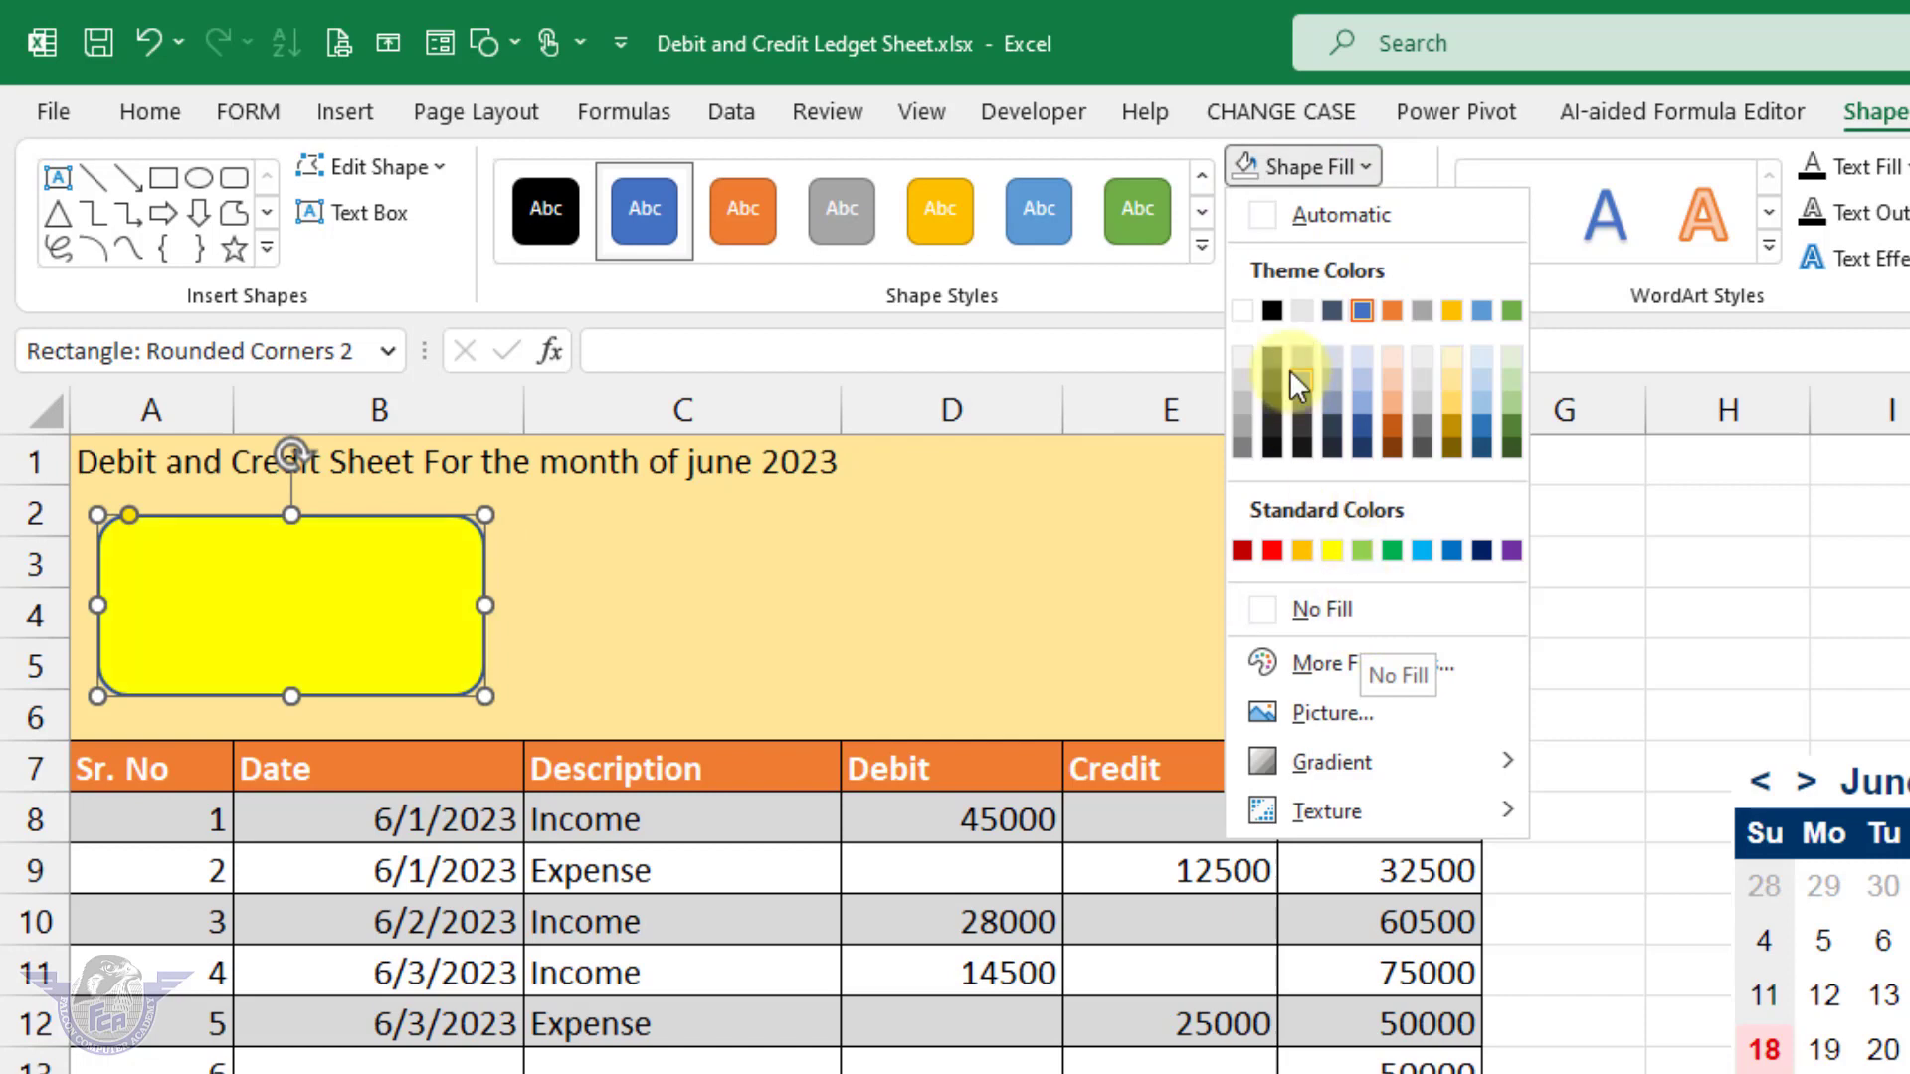
pyautogui.click(1243, 311)
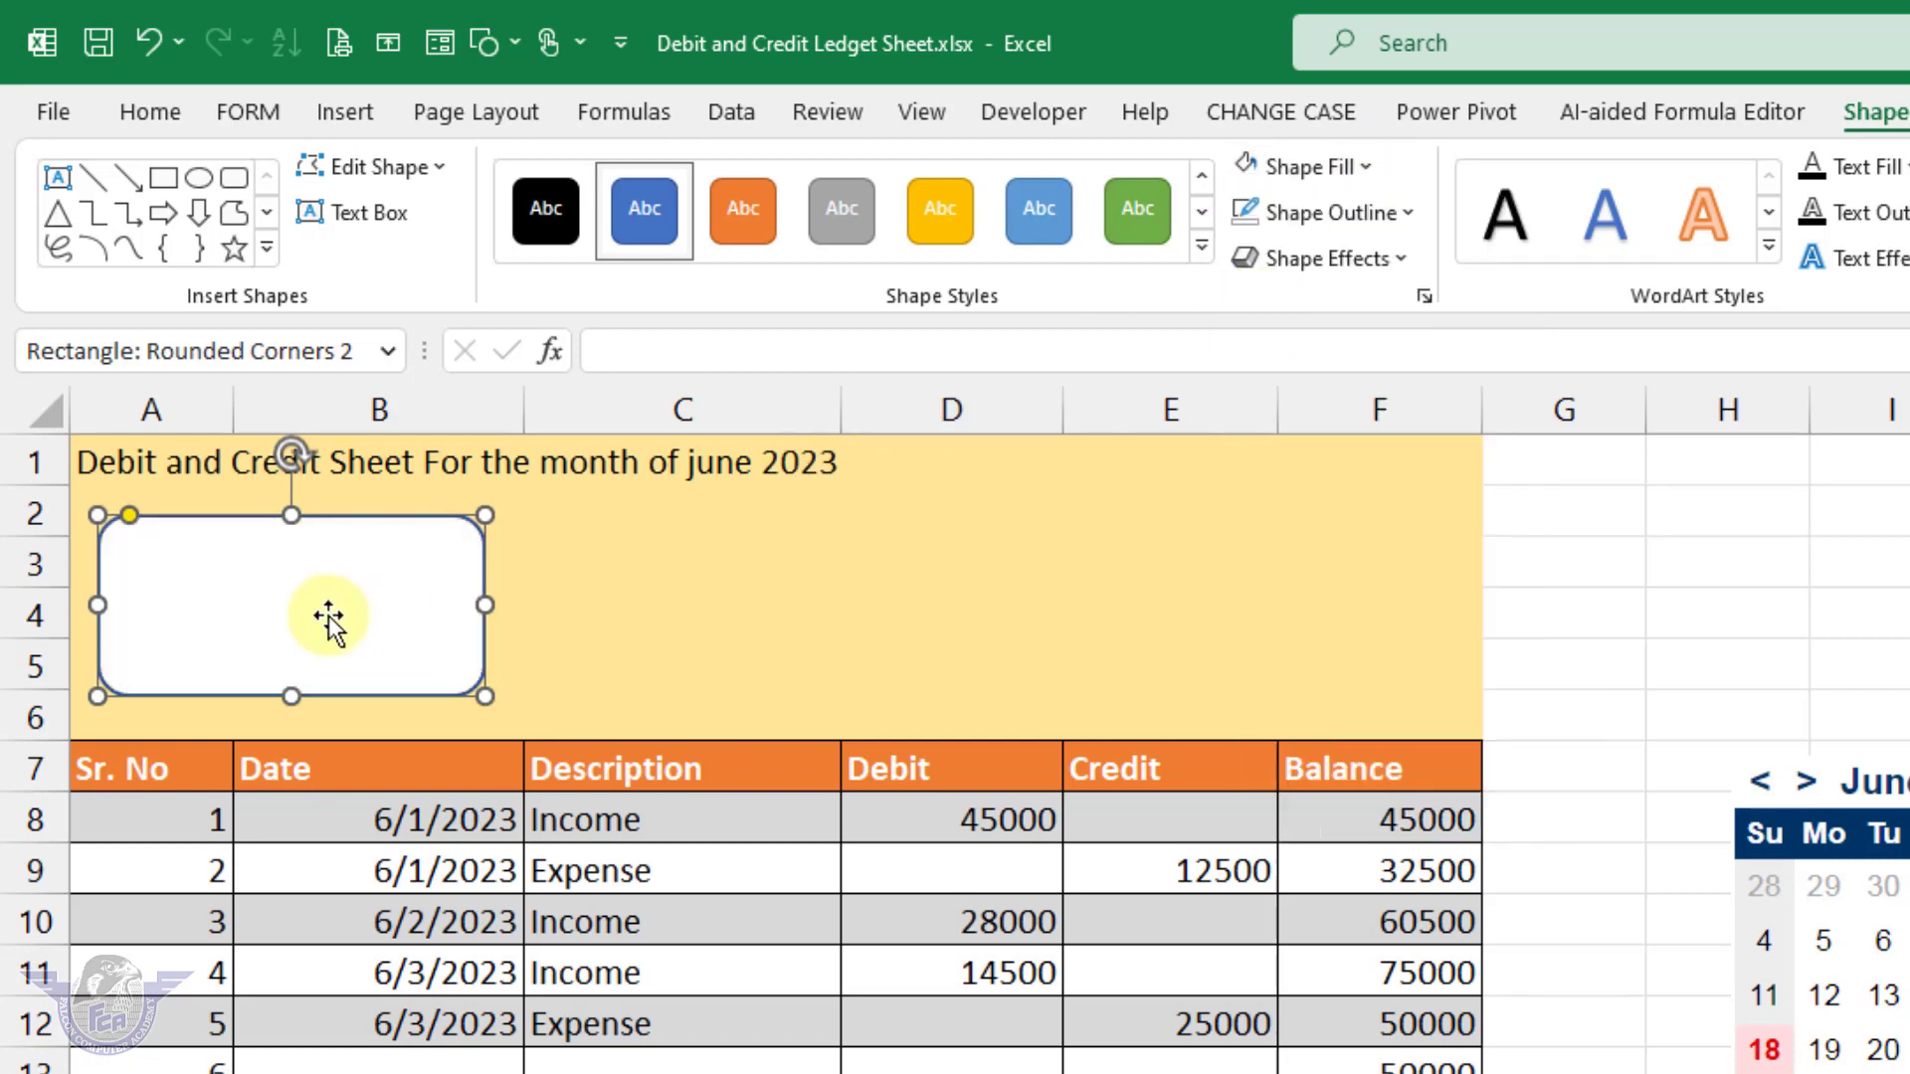
pyautogui.moveTo(328, 616); pyautogui.dragTo(1144, 626)
pyautogui.keyDown('shift'); pyautogui.click(841, 601); pyautogui.keyUp('shift')
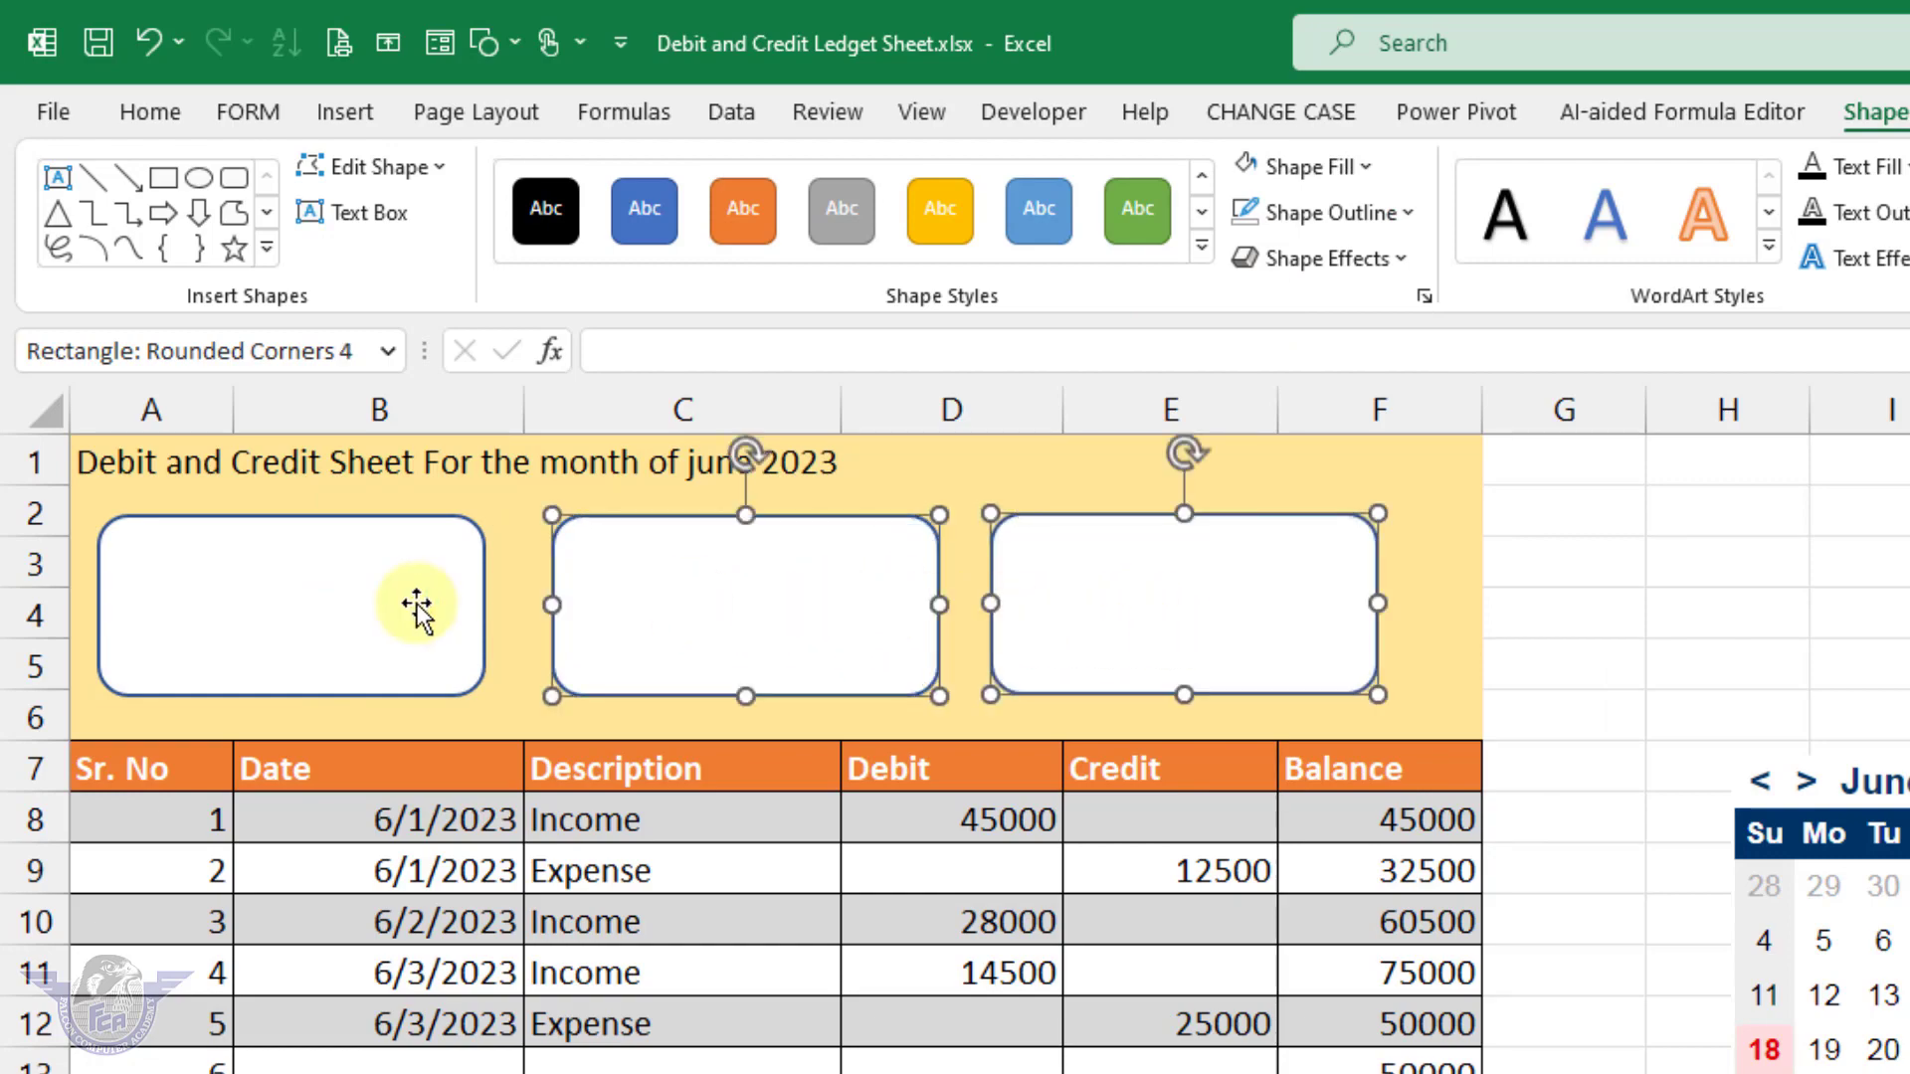
pyautogui.keyDown('shift'); pyautogui.click(390, 605); pyautogui.keyUp('shift')
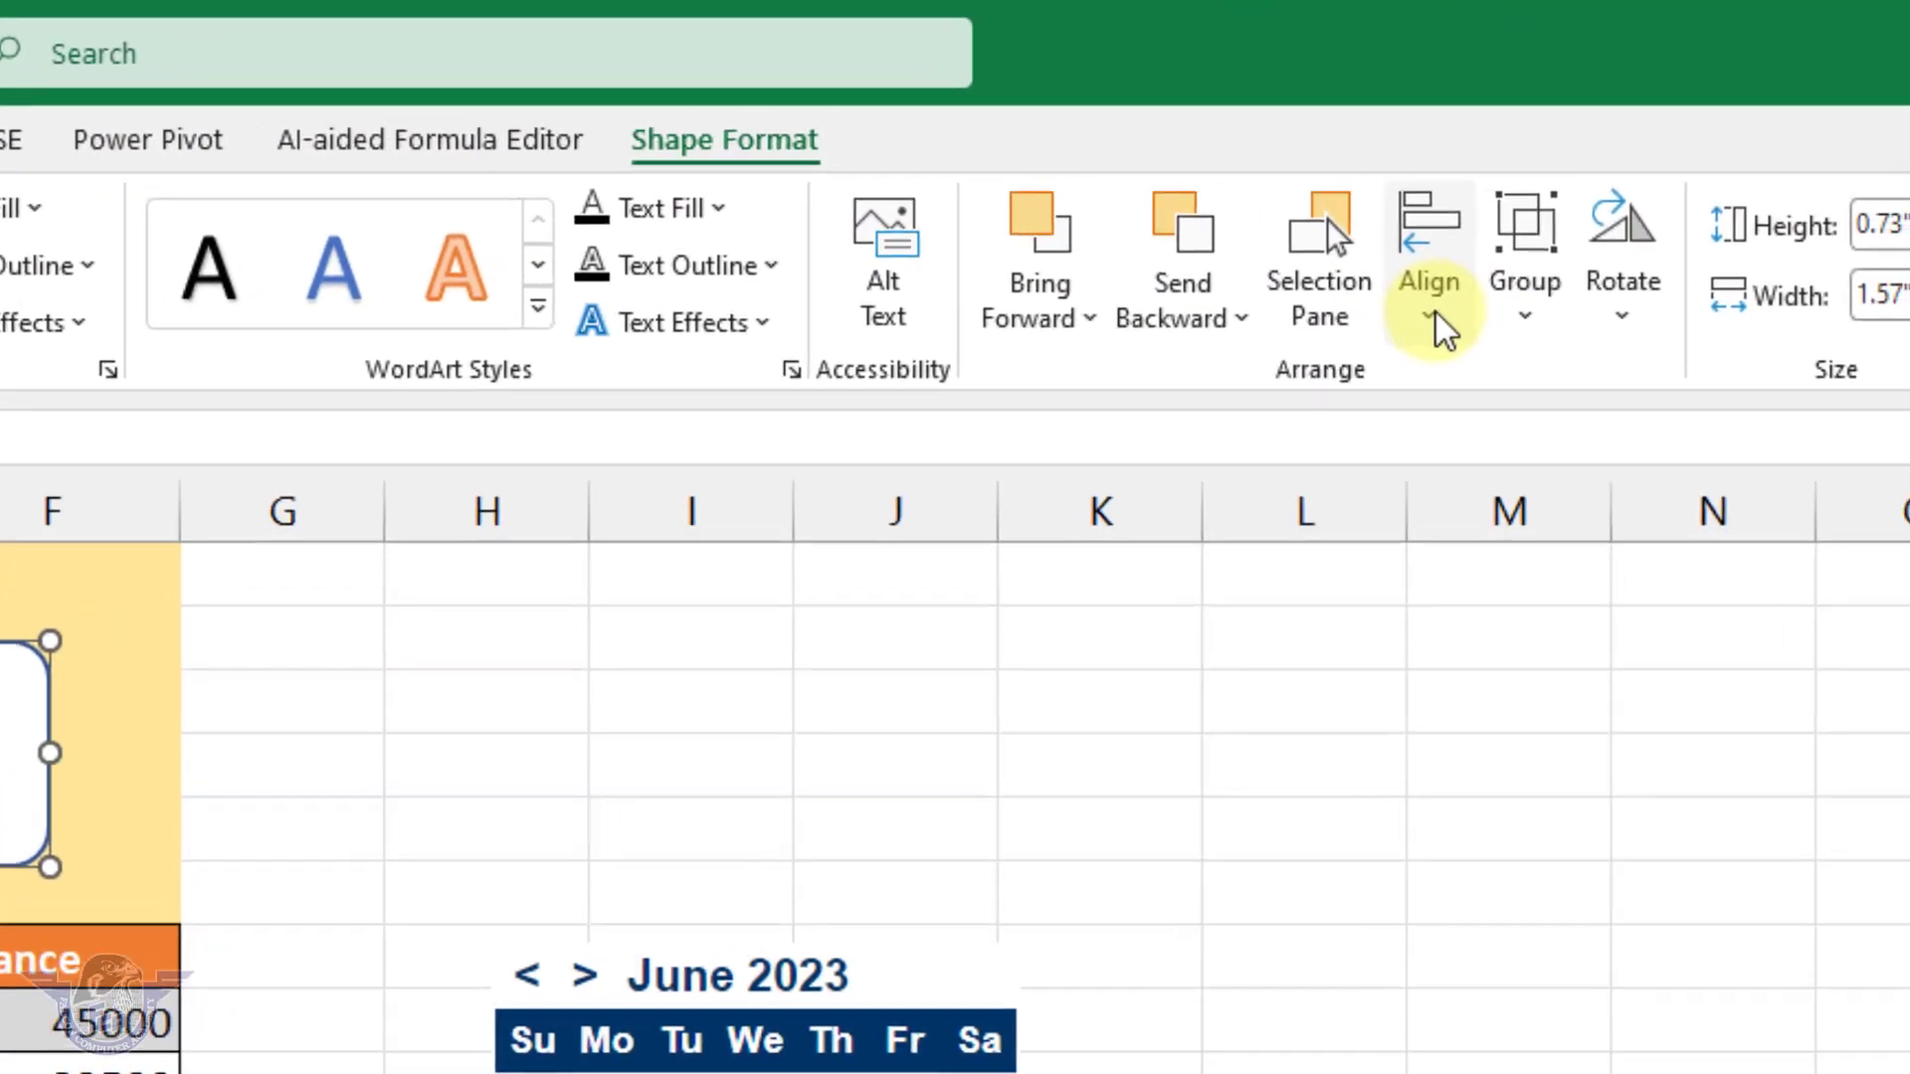
# Step: Distribute the three cards horizontally and align their middles
pyautogui.click(1408, 299)
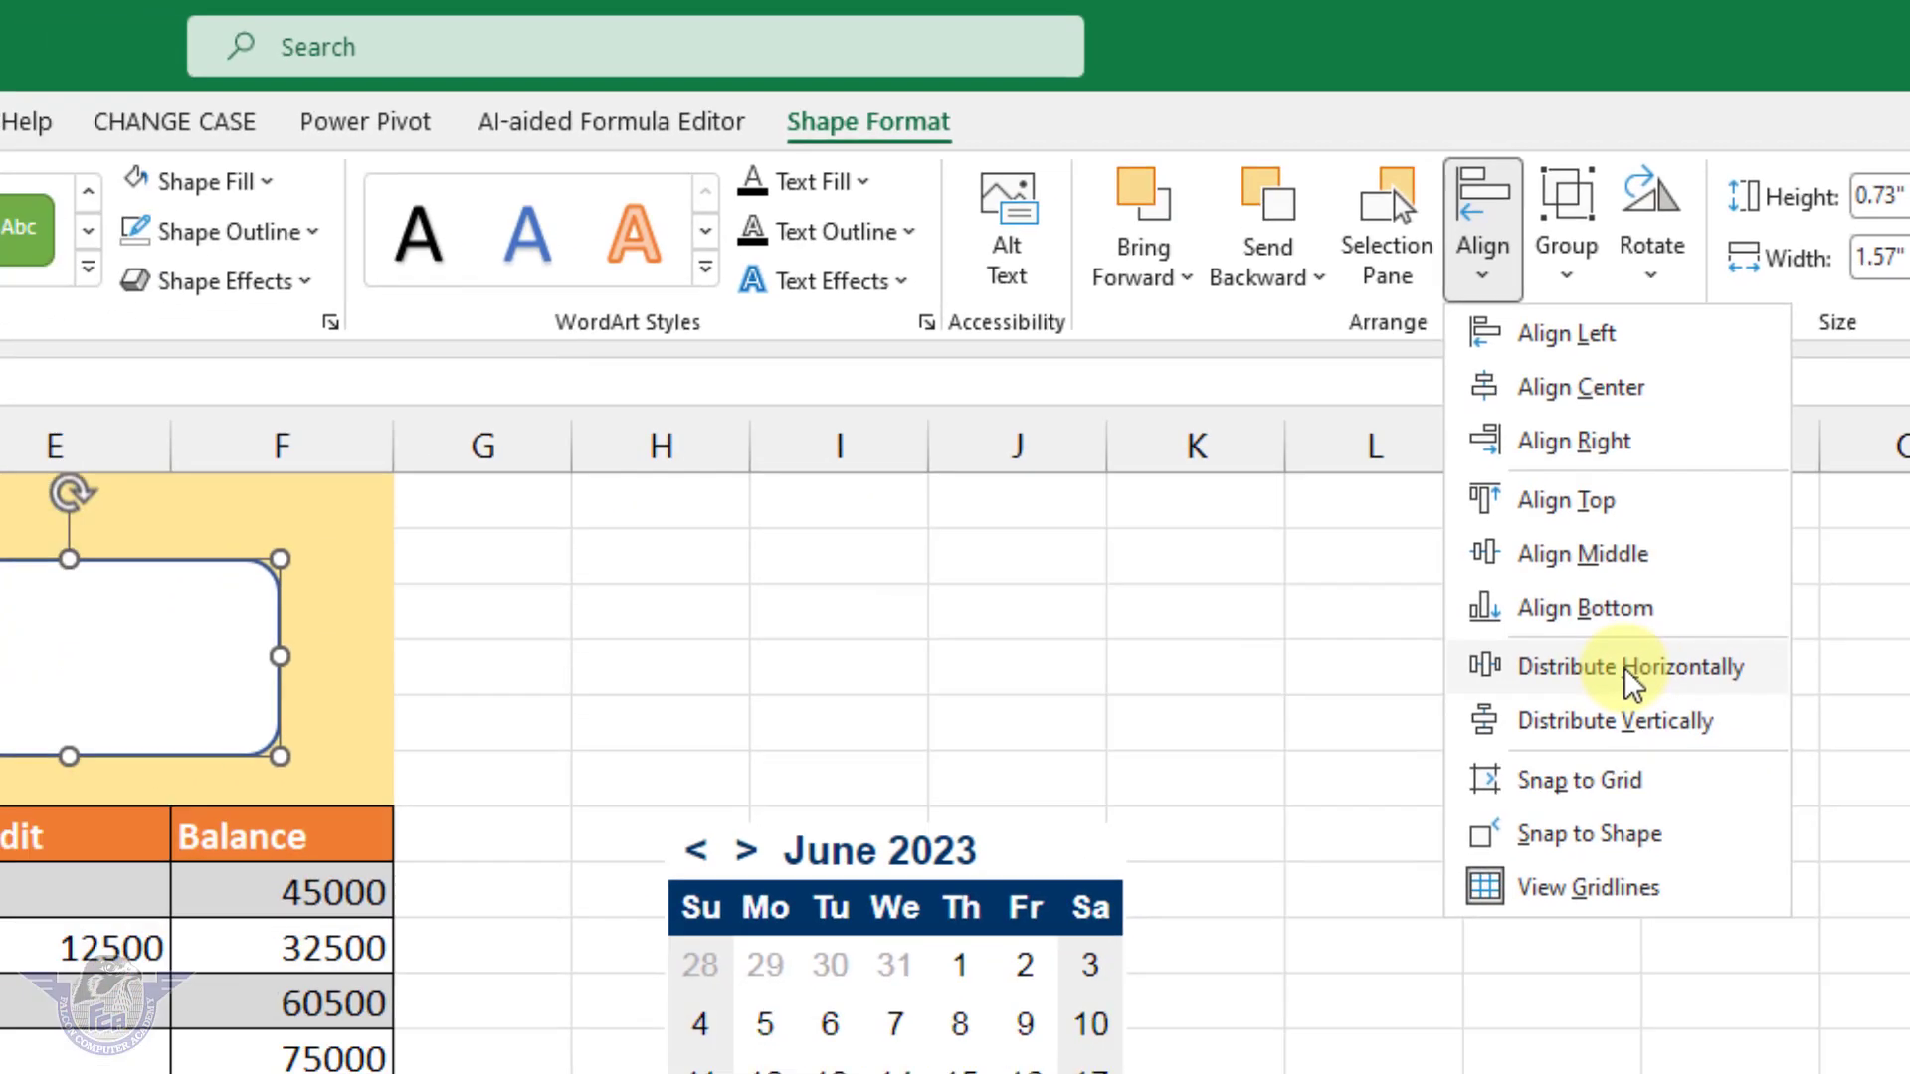
pyautogui.click(1632, 685)
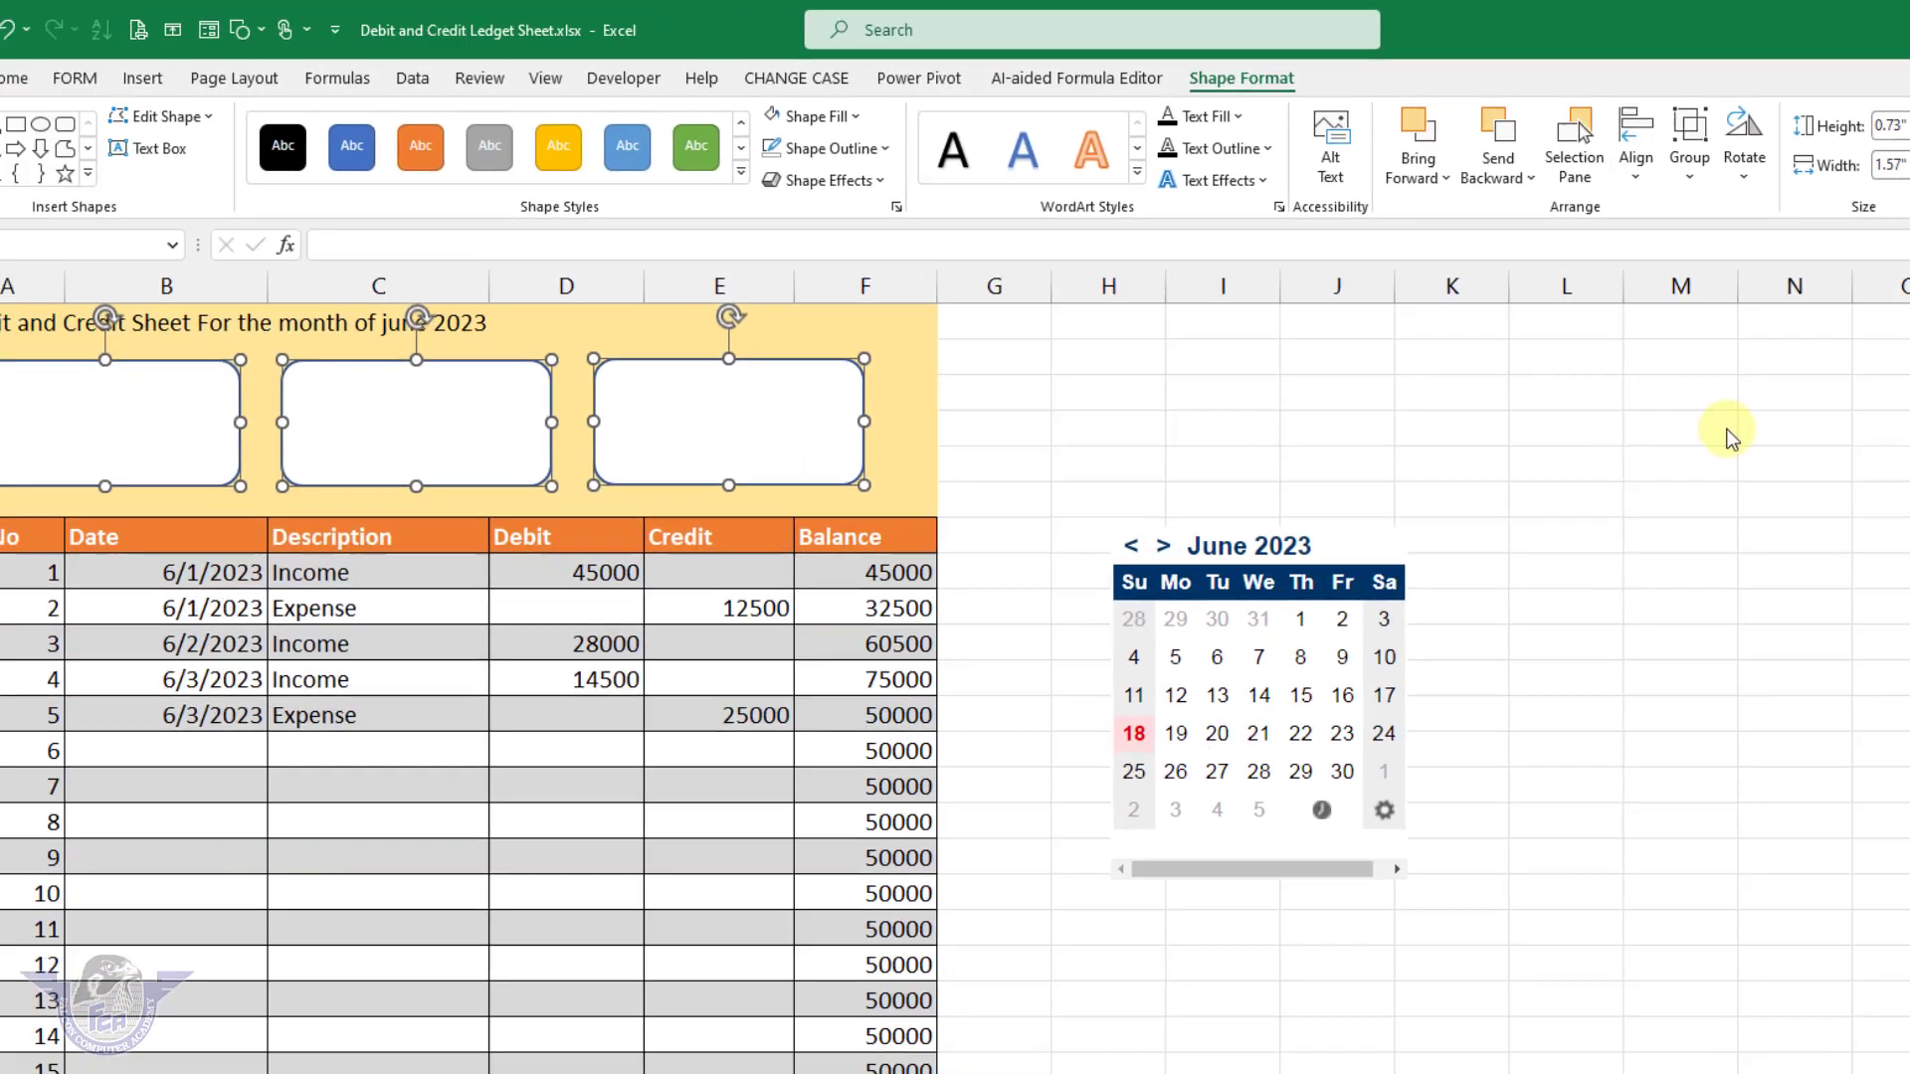
pyautogui.click(1652, 171)
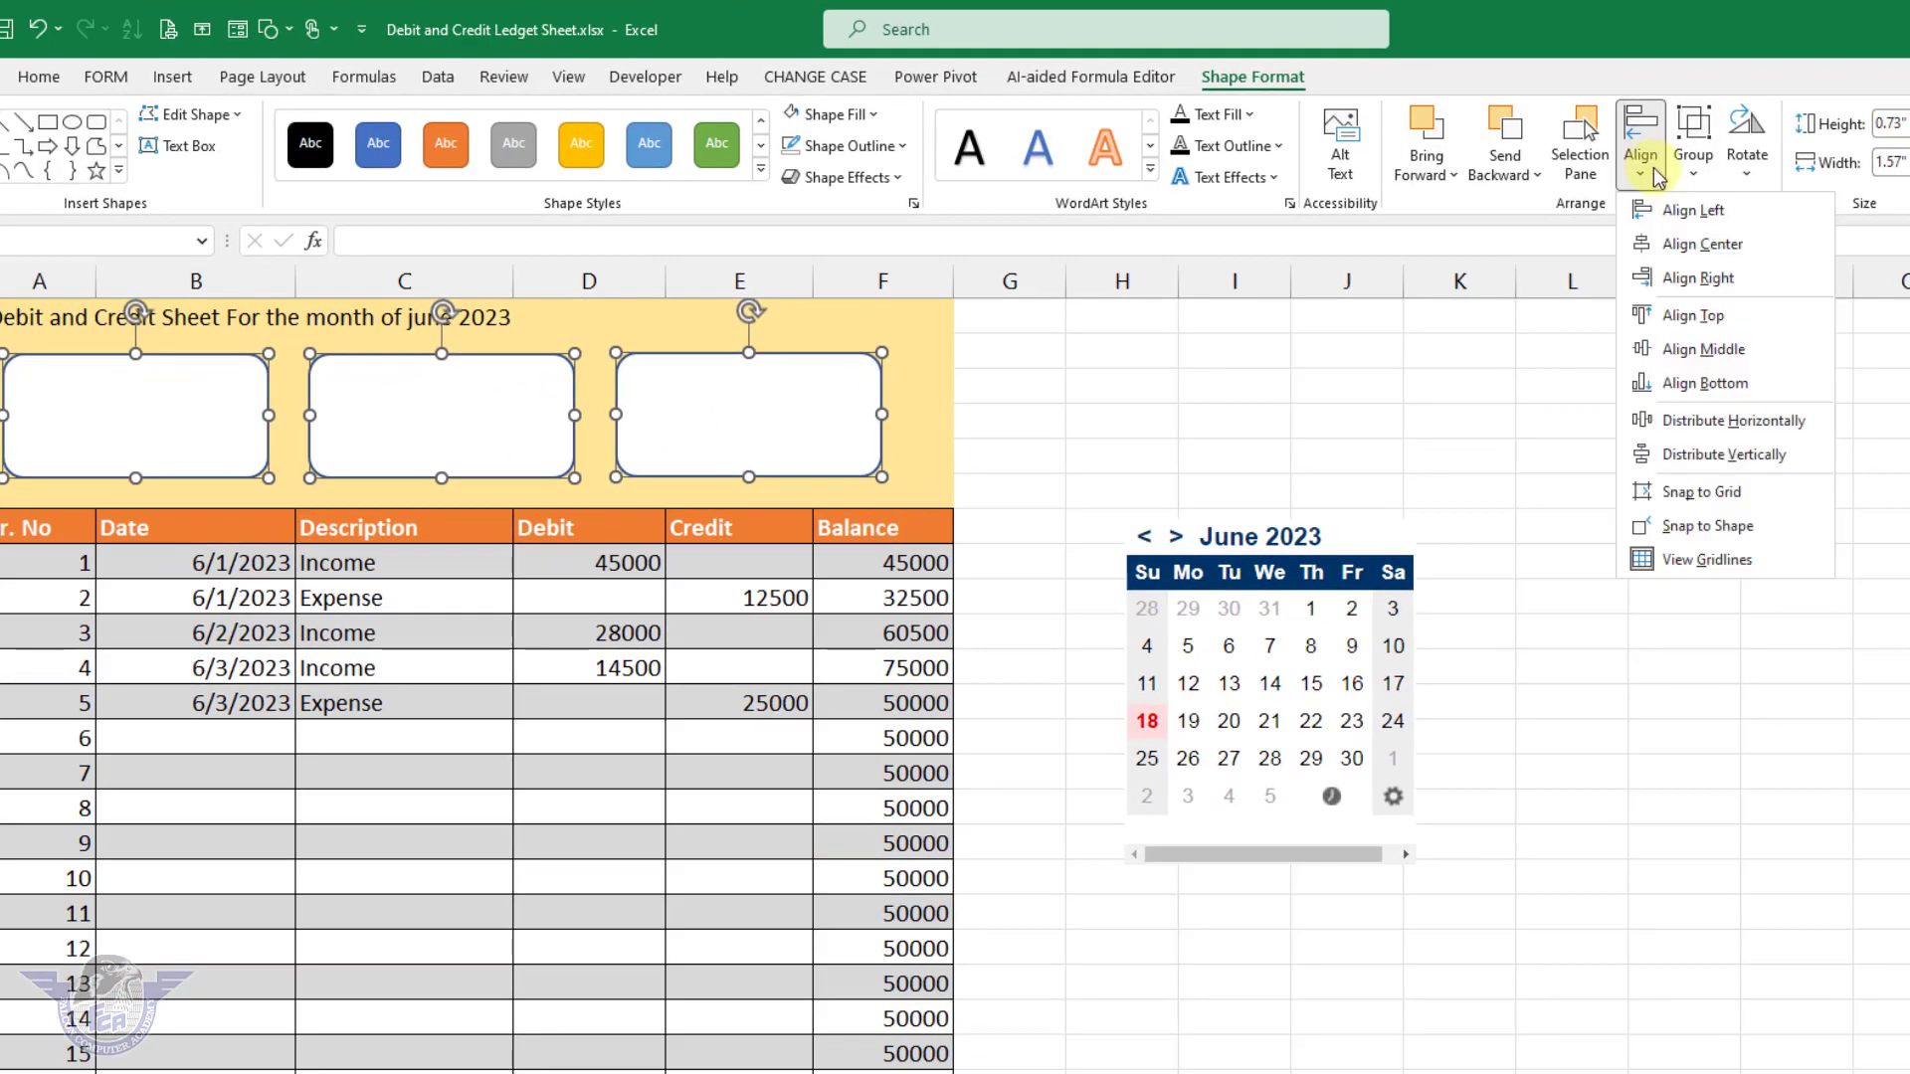
pyautogui.click(1703, 349)
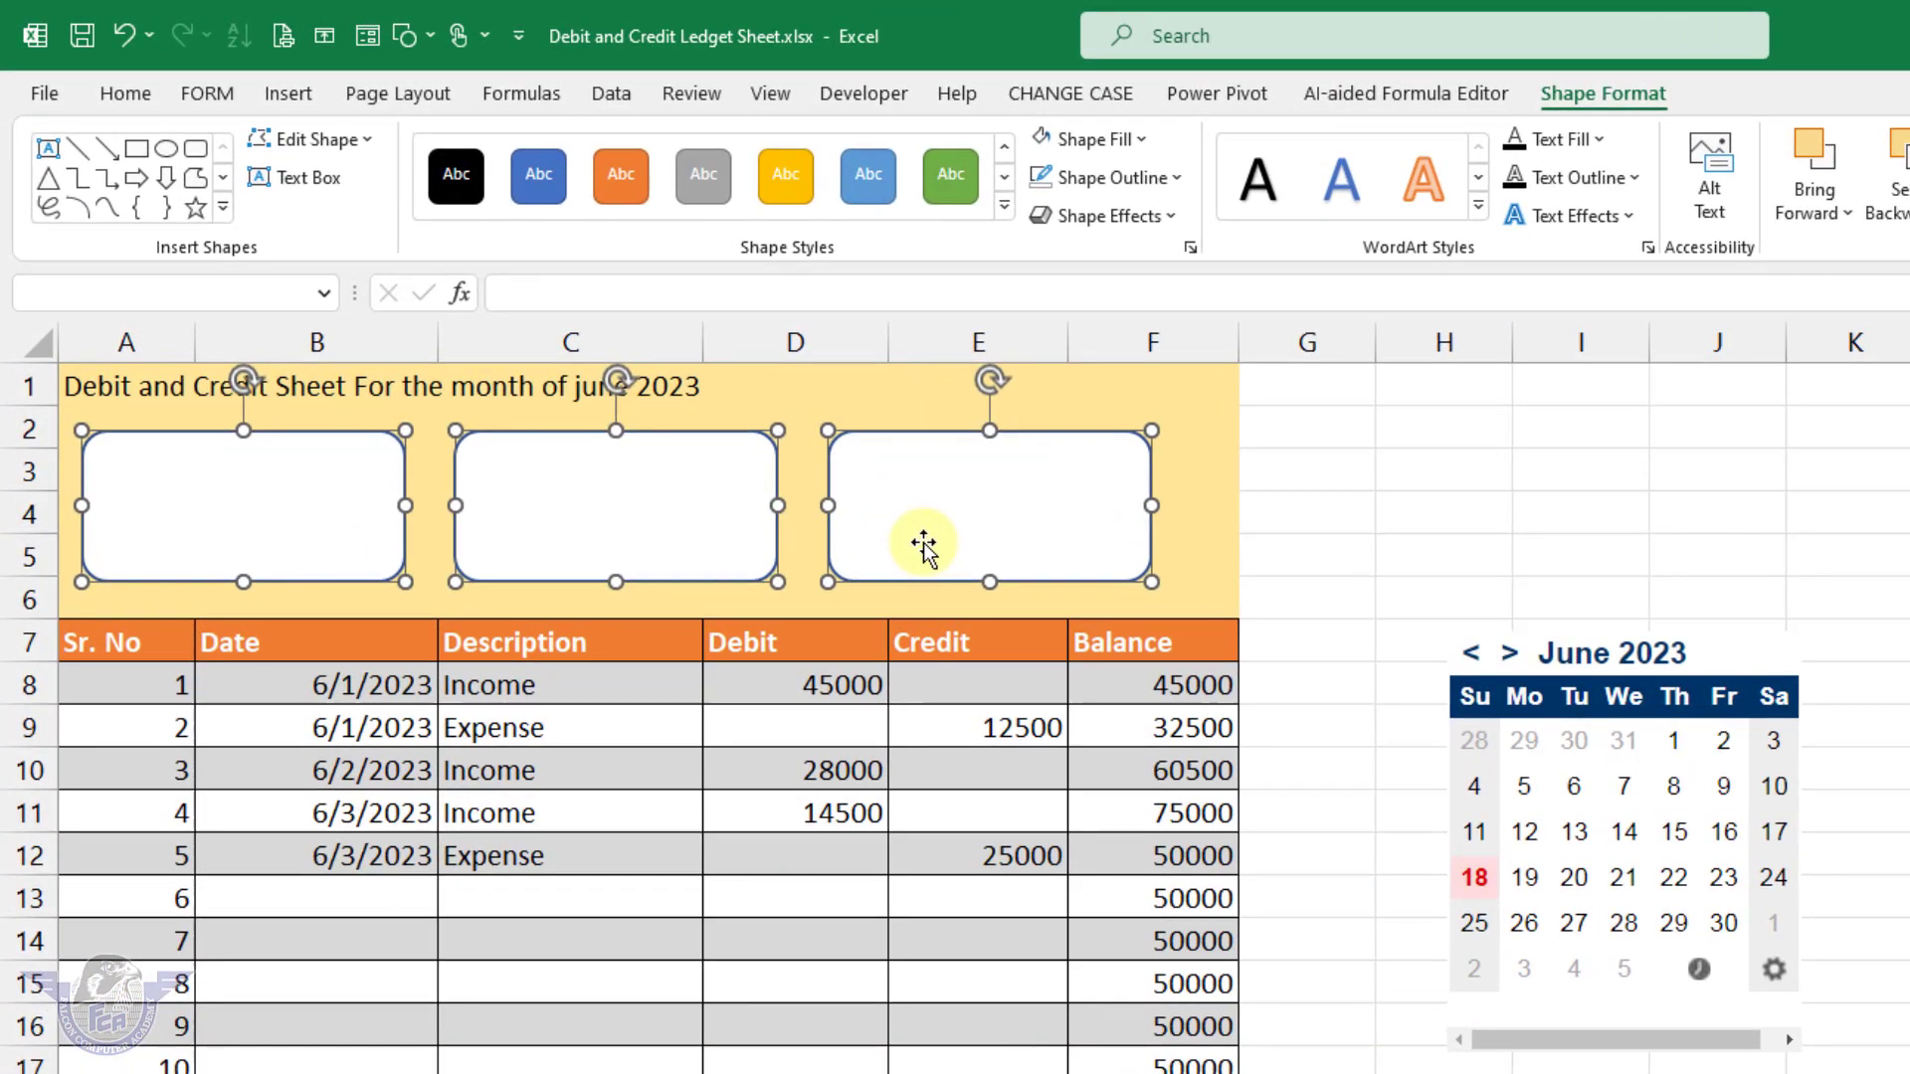
# Step: Nudge the three cards three steps right and set them to No Outline
pyautogui.press('Right')
pyautogui.press('Right')
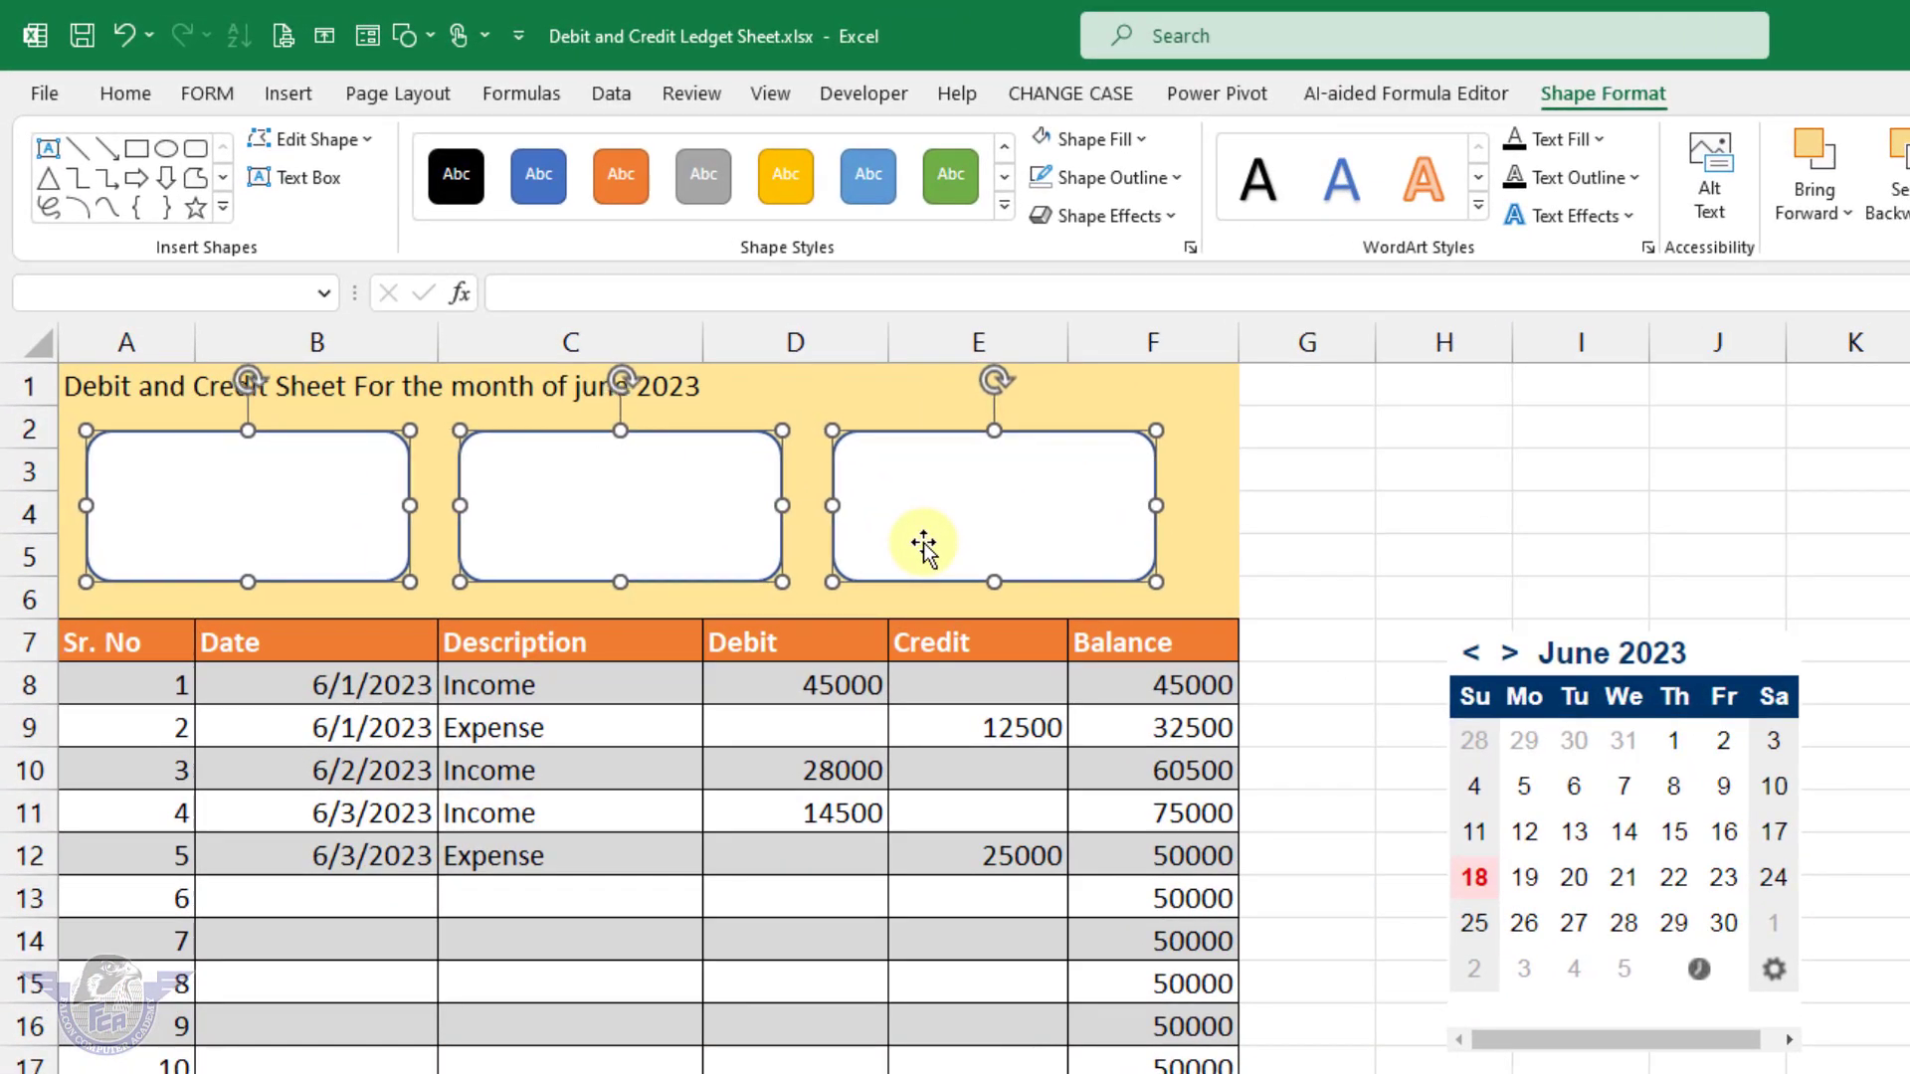
pyautogui.press('Right')
pyautogui.press('Right')
pyautogui.press('Right')
pyautogui.press('Right')
pyautogui.press('Right')
pyautogui.press('Right')
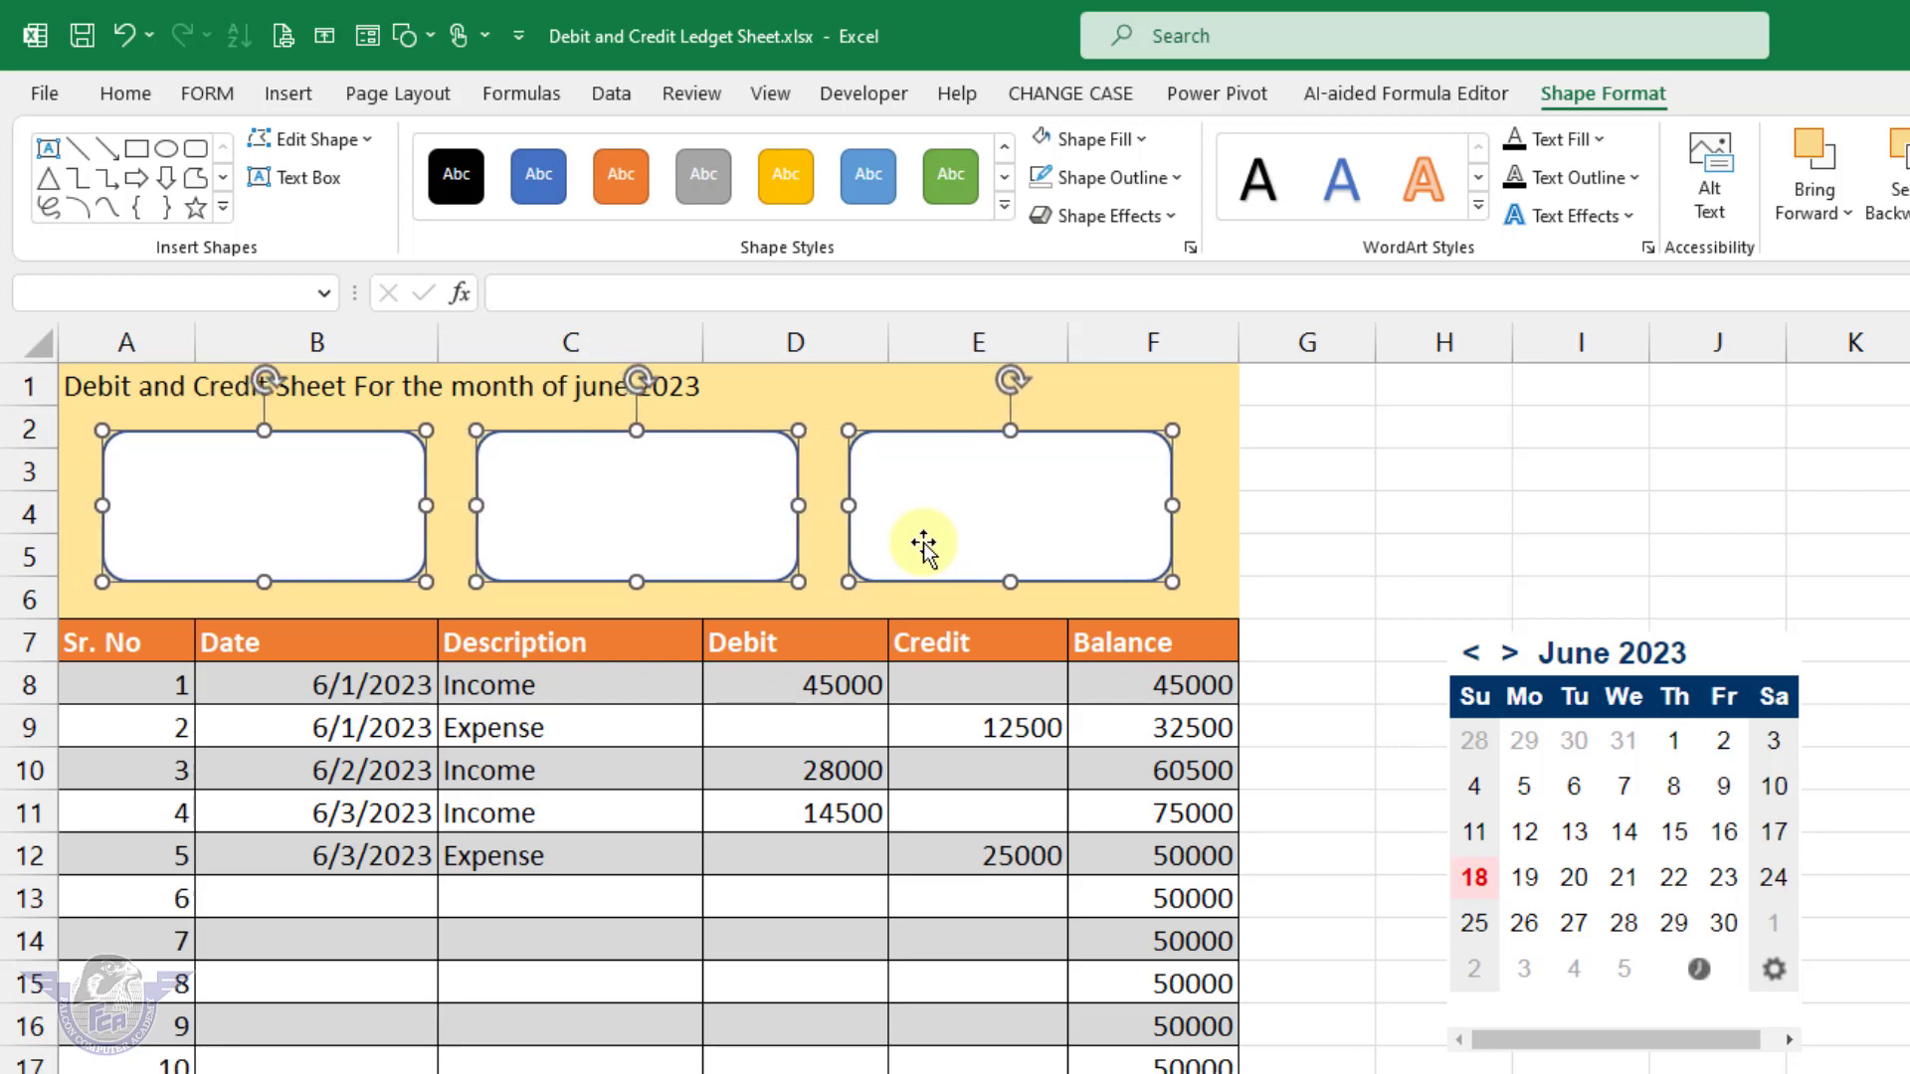
pyautogui.press('Right')
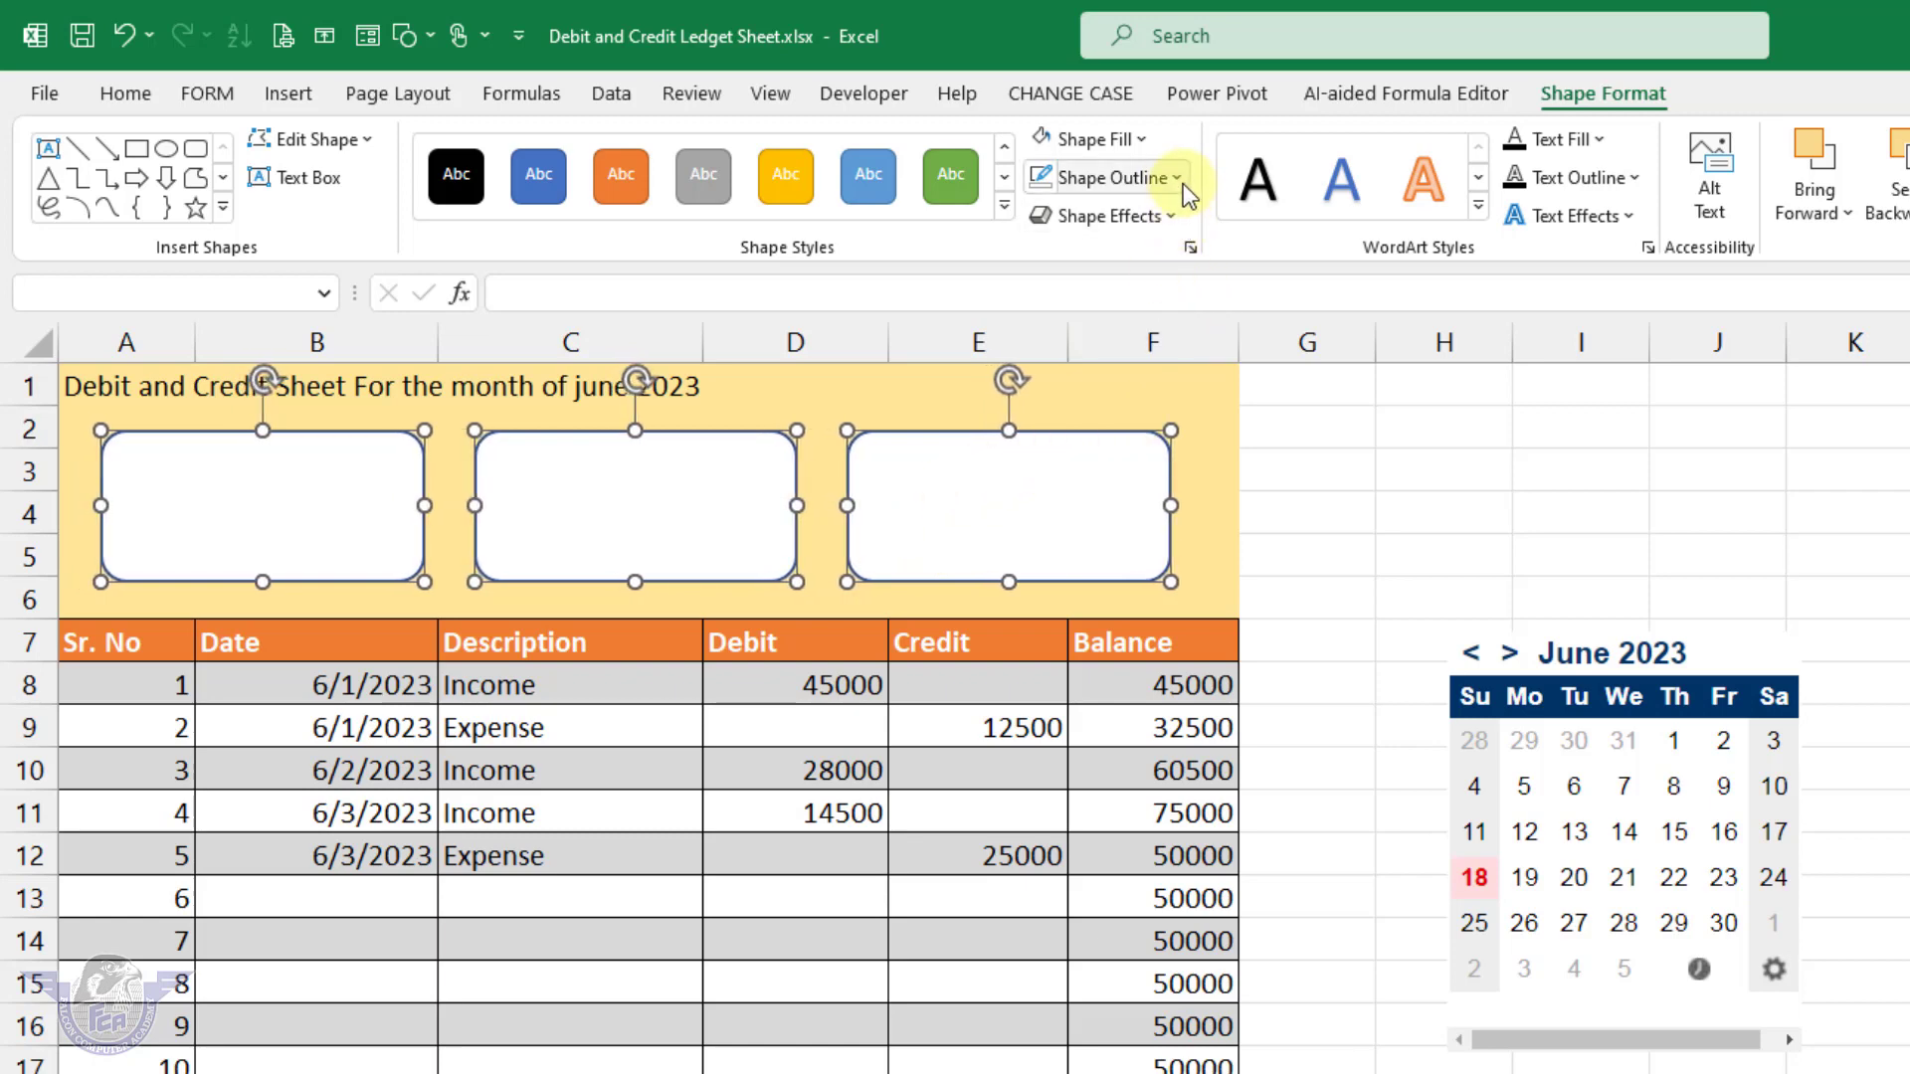
pyautogui.click(1178, 177)
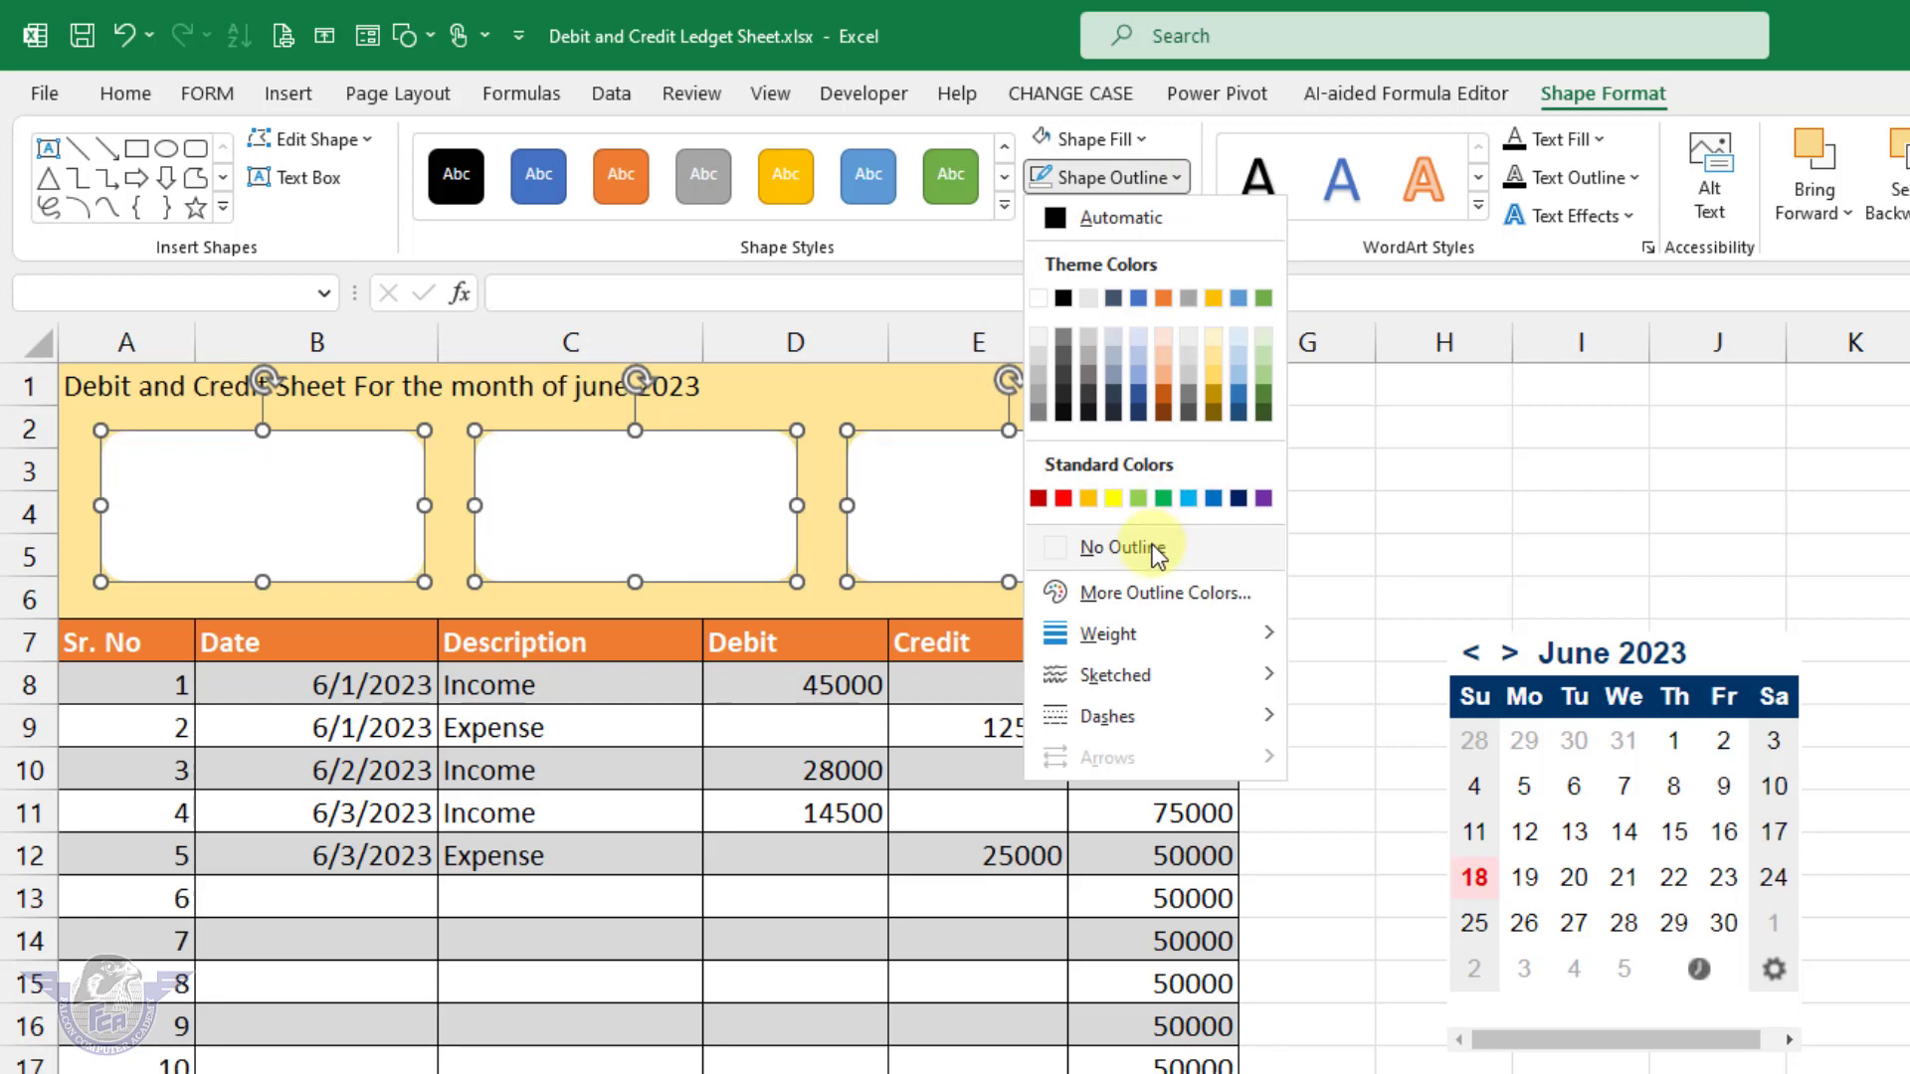
pyautogui.click(1151, 550)
pyautogui.click(1459, 567)
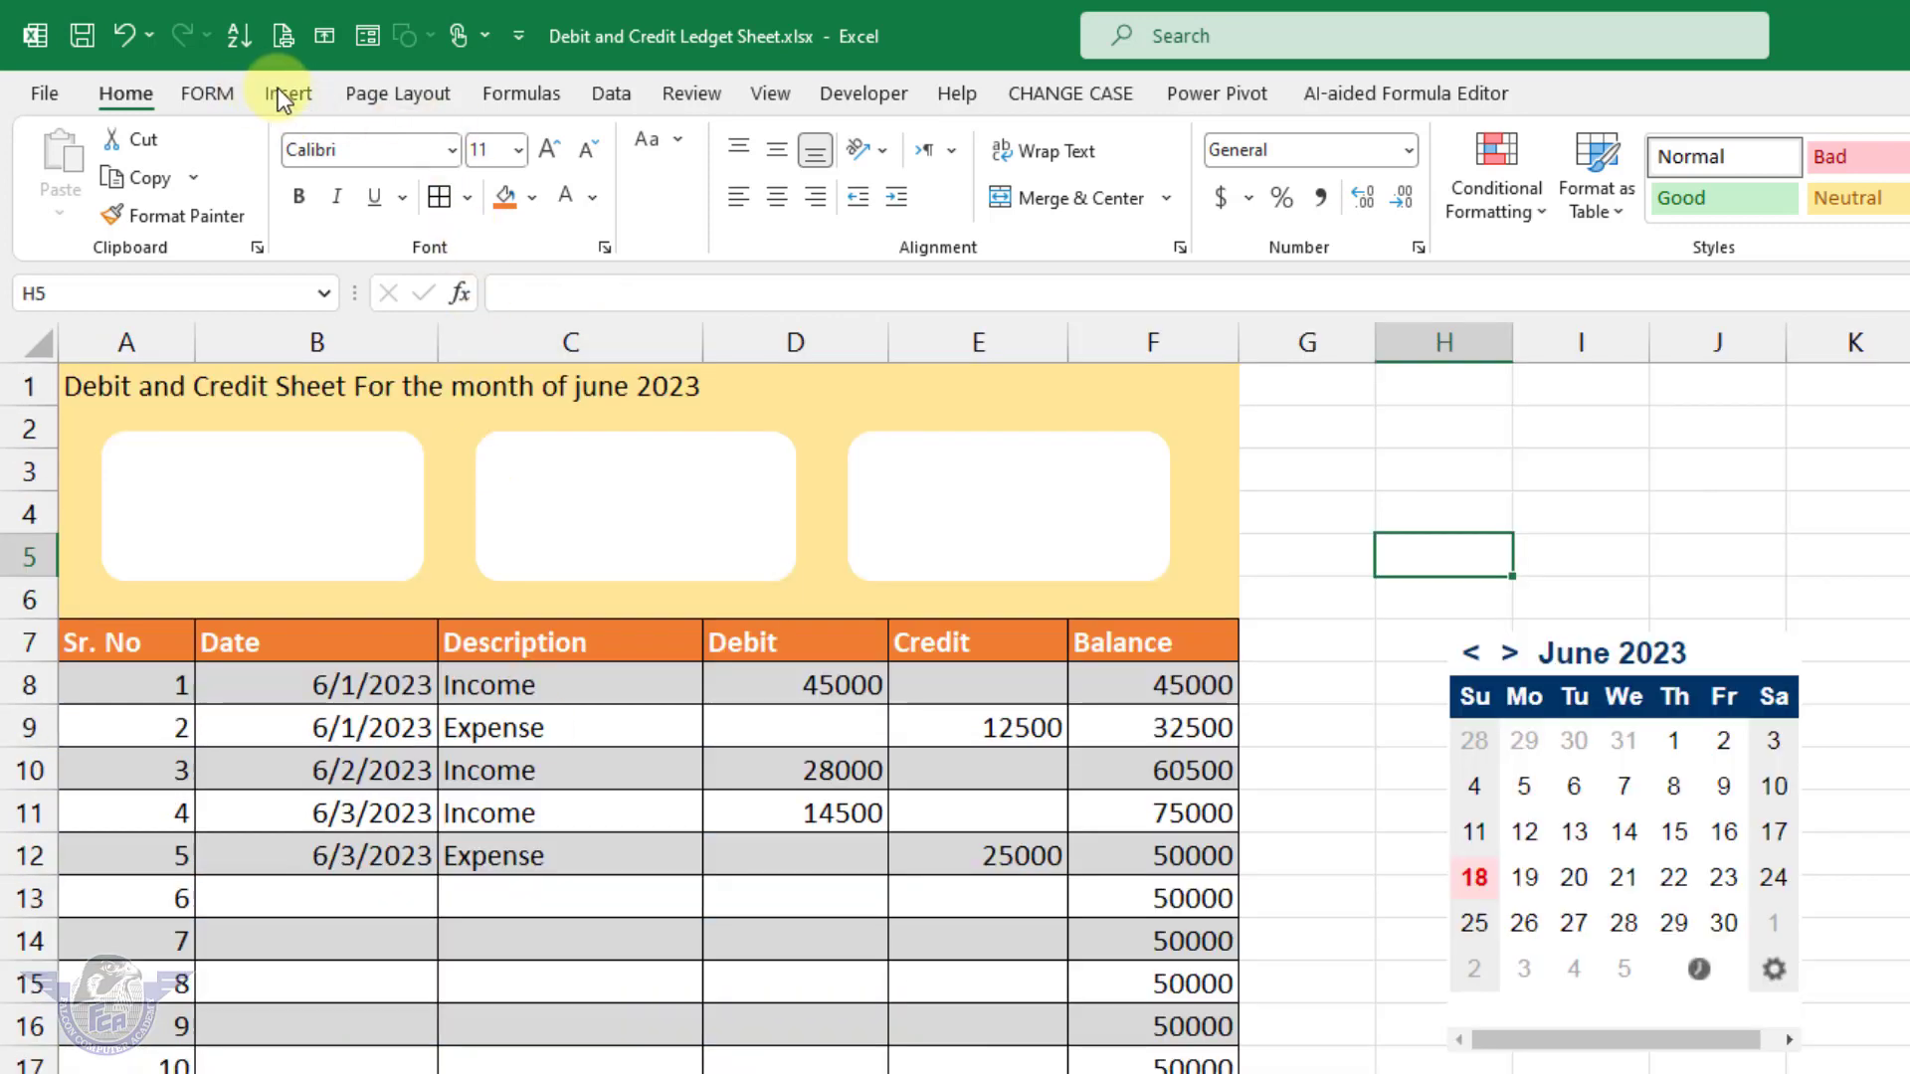
# Step: Browse the Icons library and close it without inserting anything
pyautogui.click(289, 96)
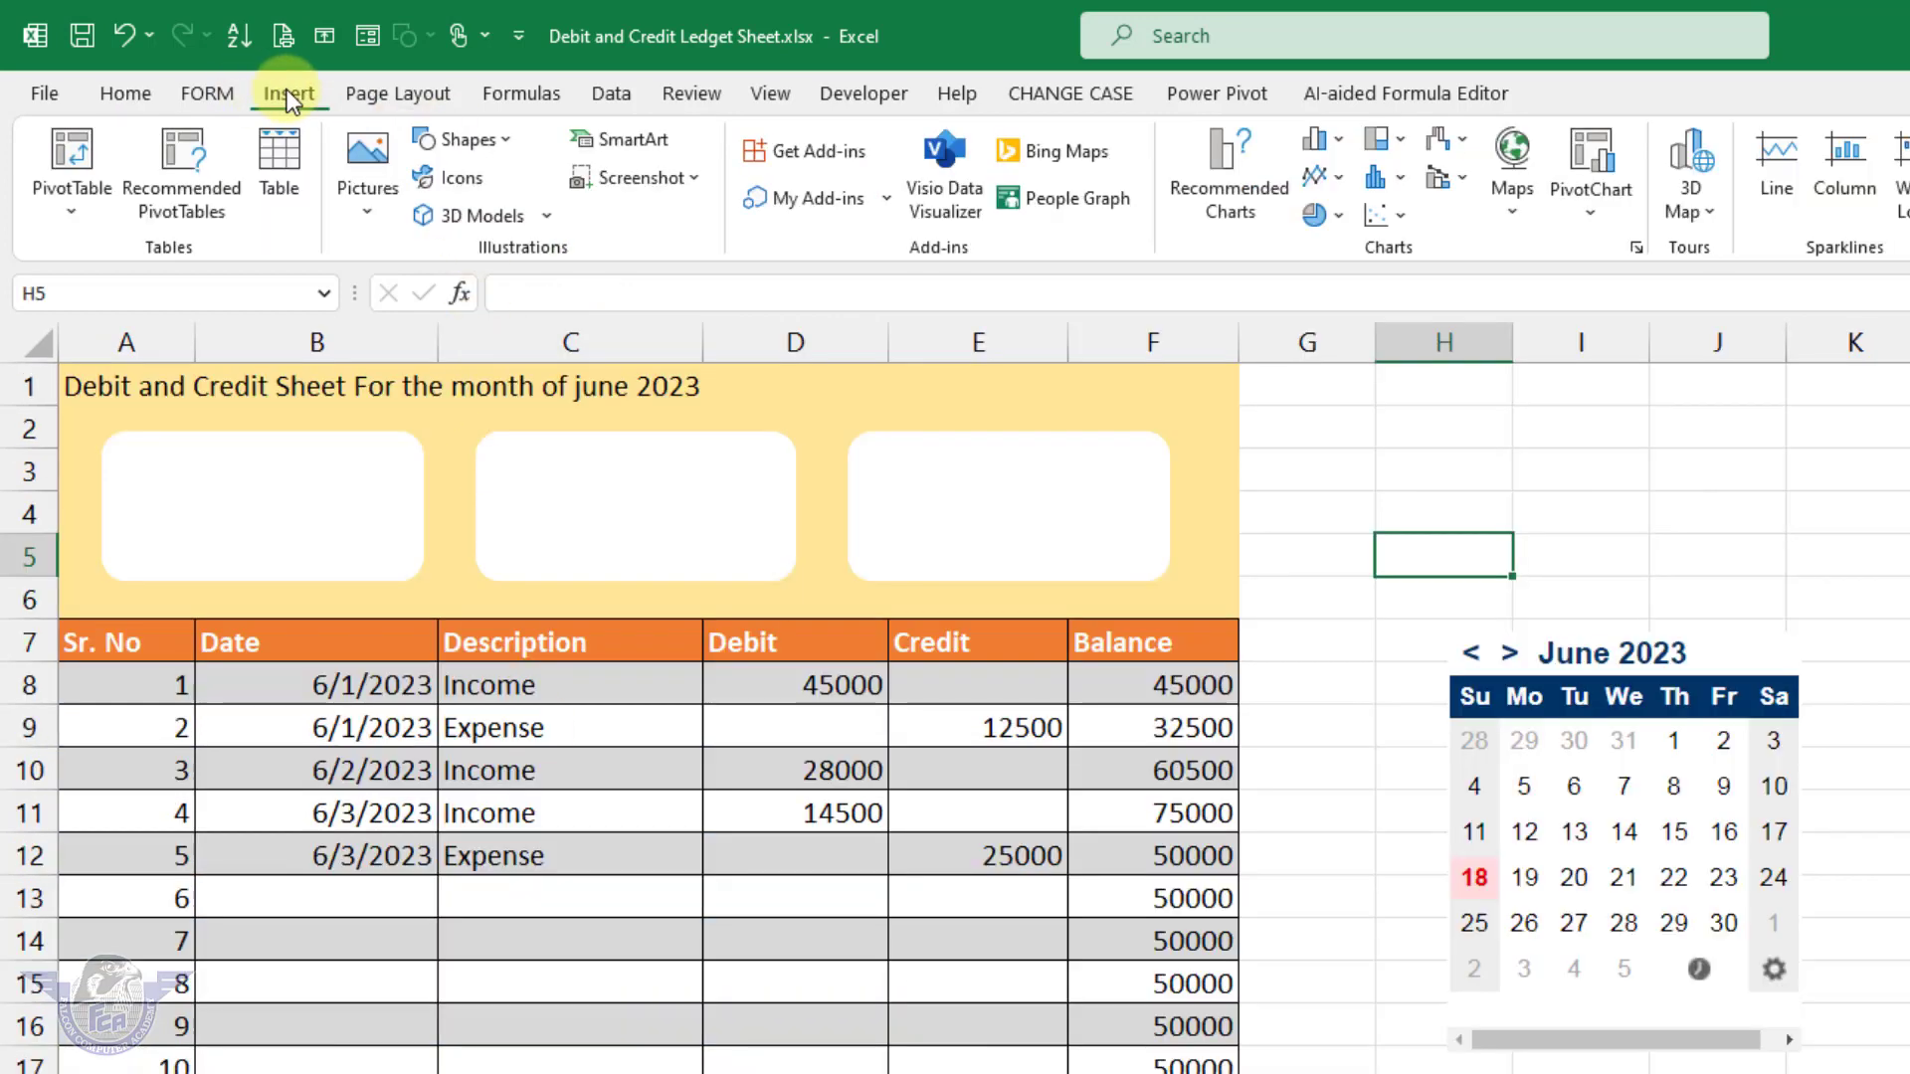
pyautogui.click(449, 181)
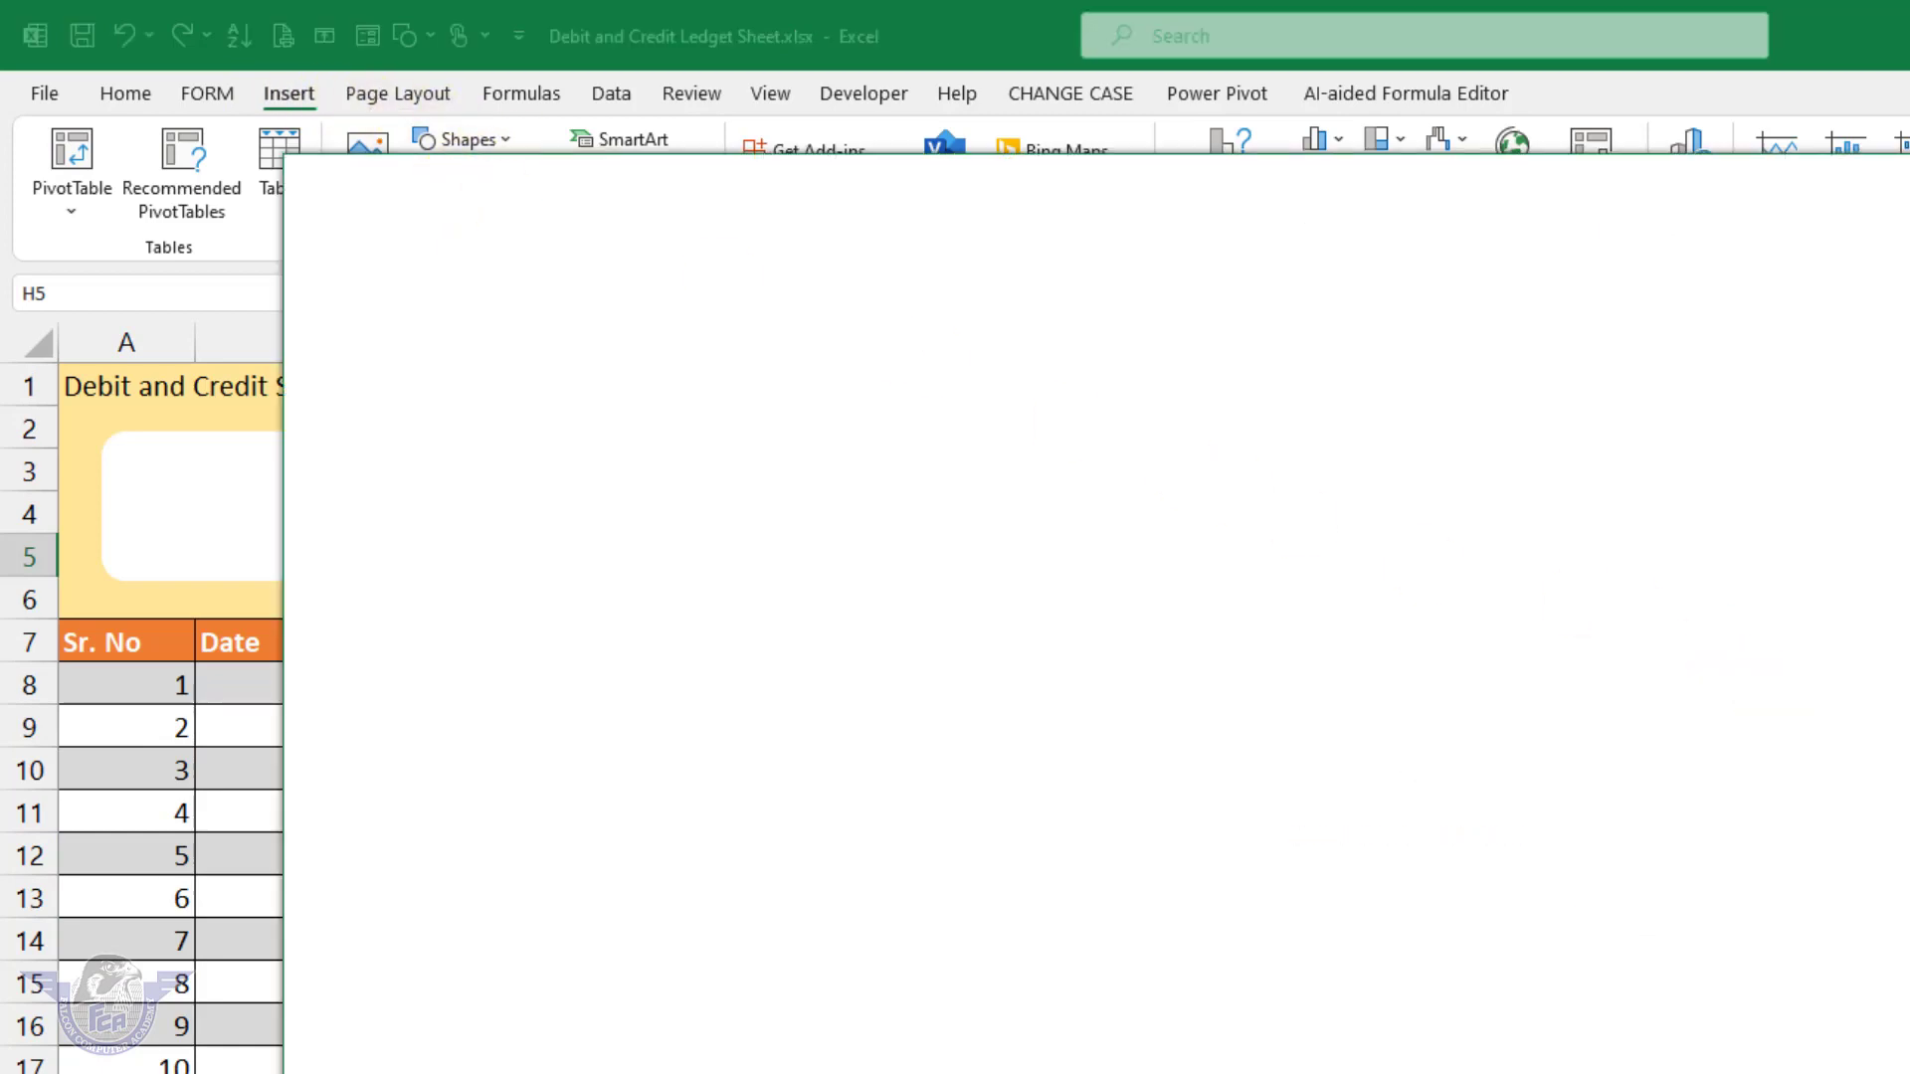
pyautogui.press('Escape')
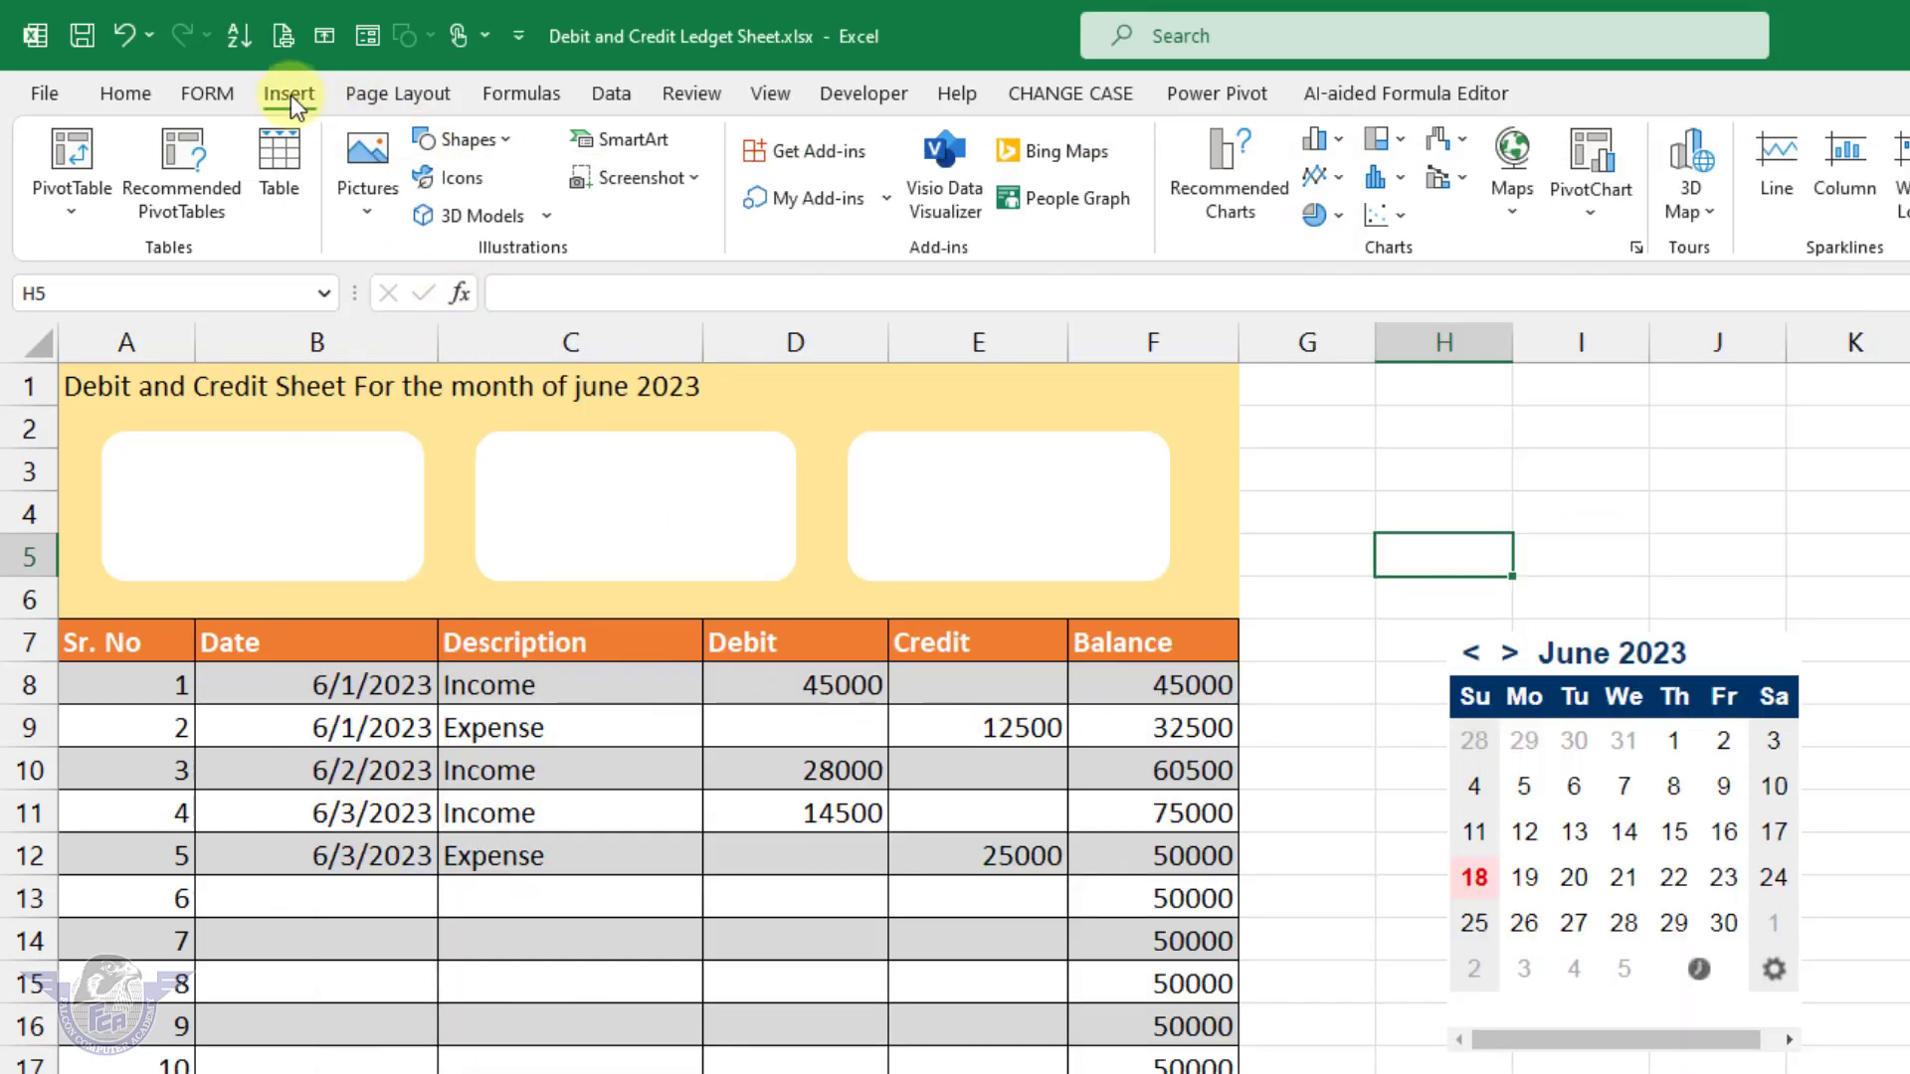
# Step: Insert the money bag, green cash and hand-with-cash images from this device
pyautogui.click(368, 159)
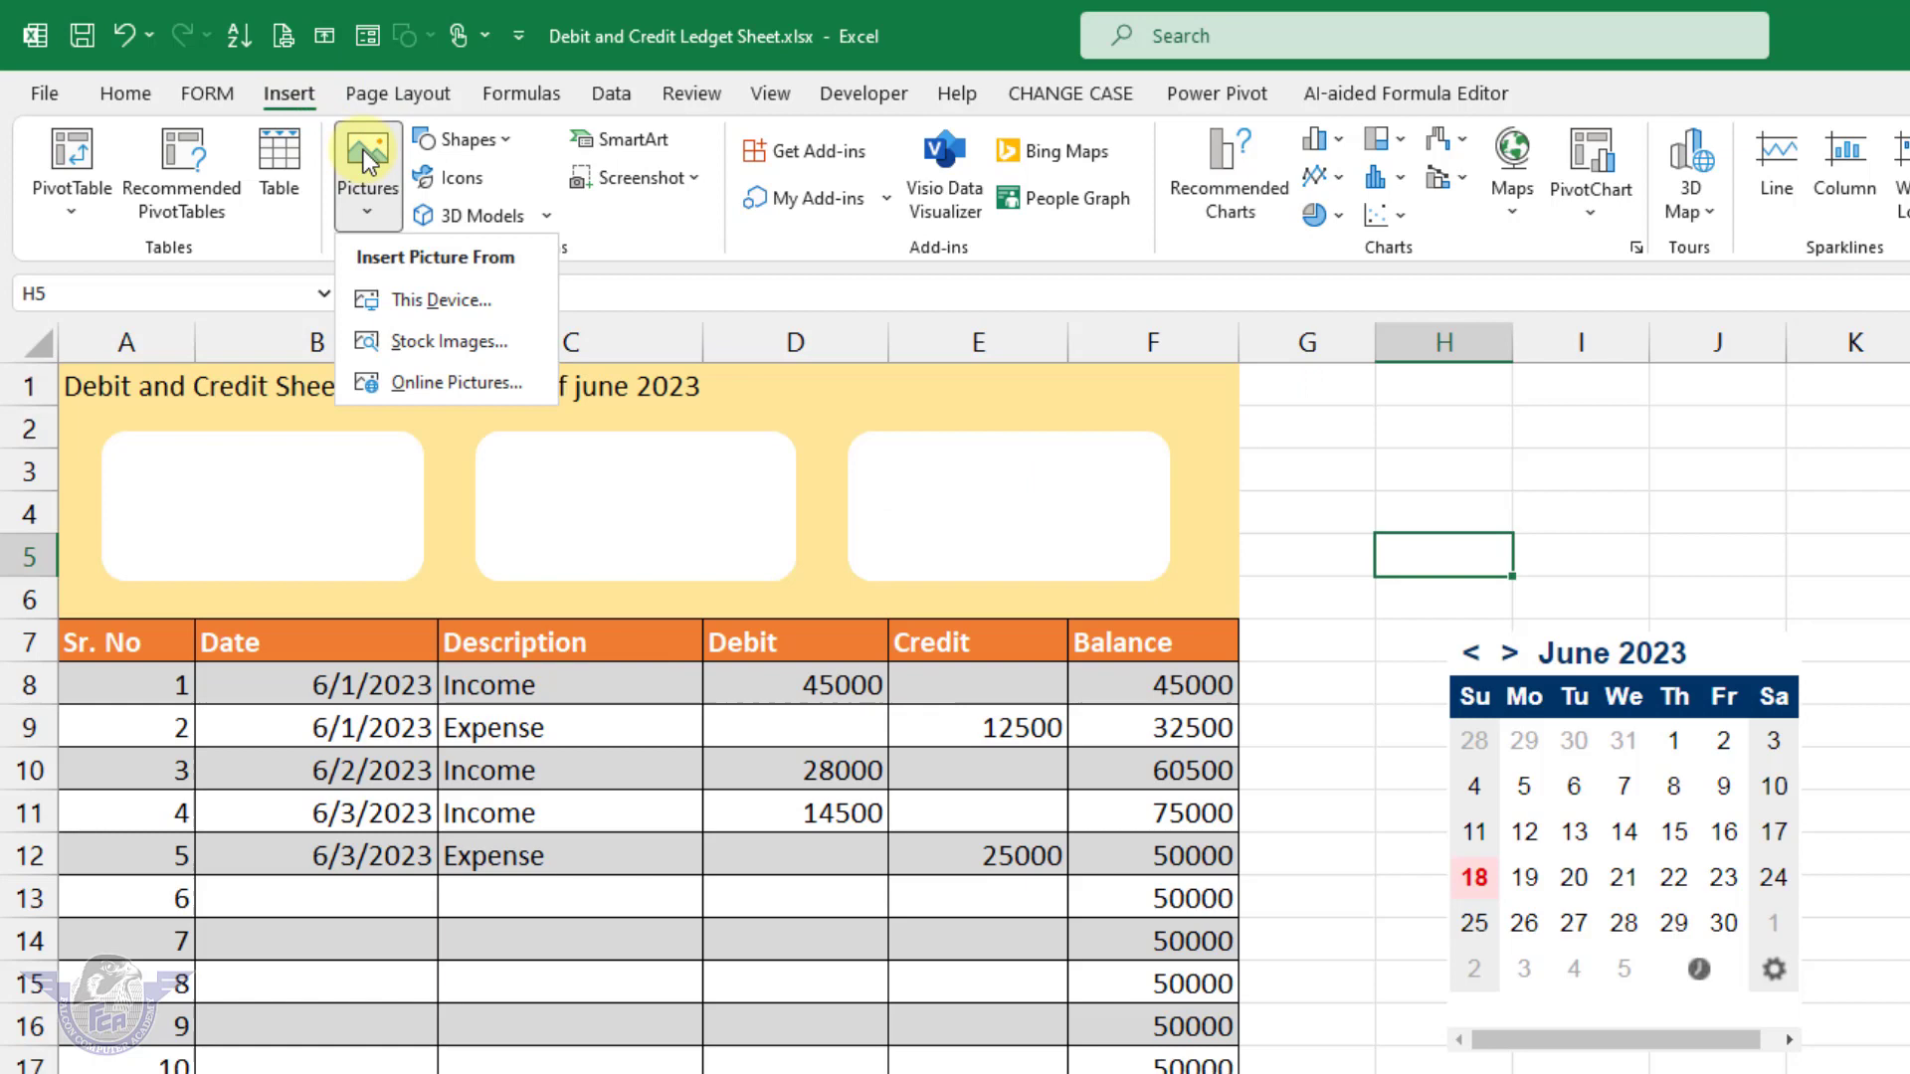
pyautogui.click(440, 303)
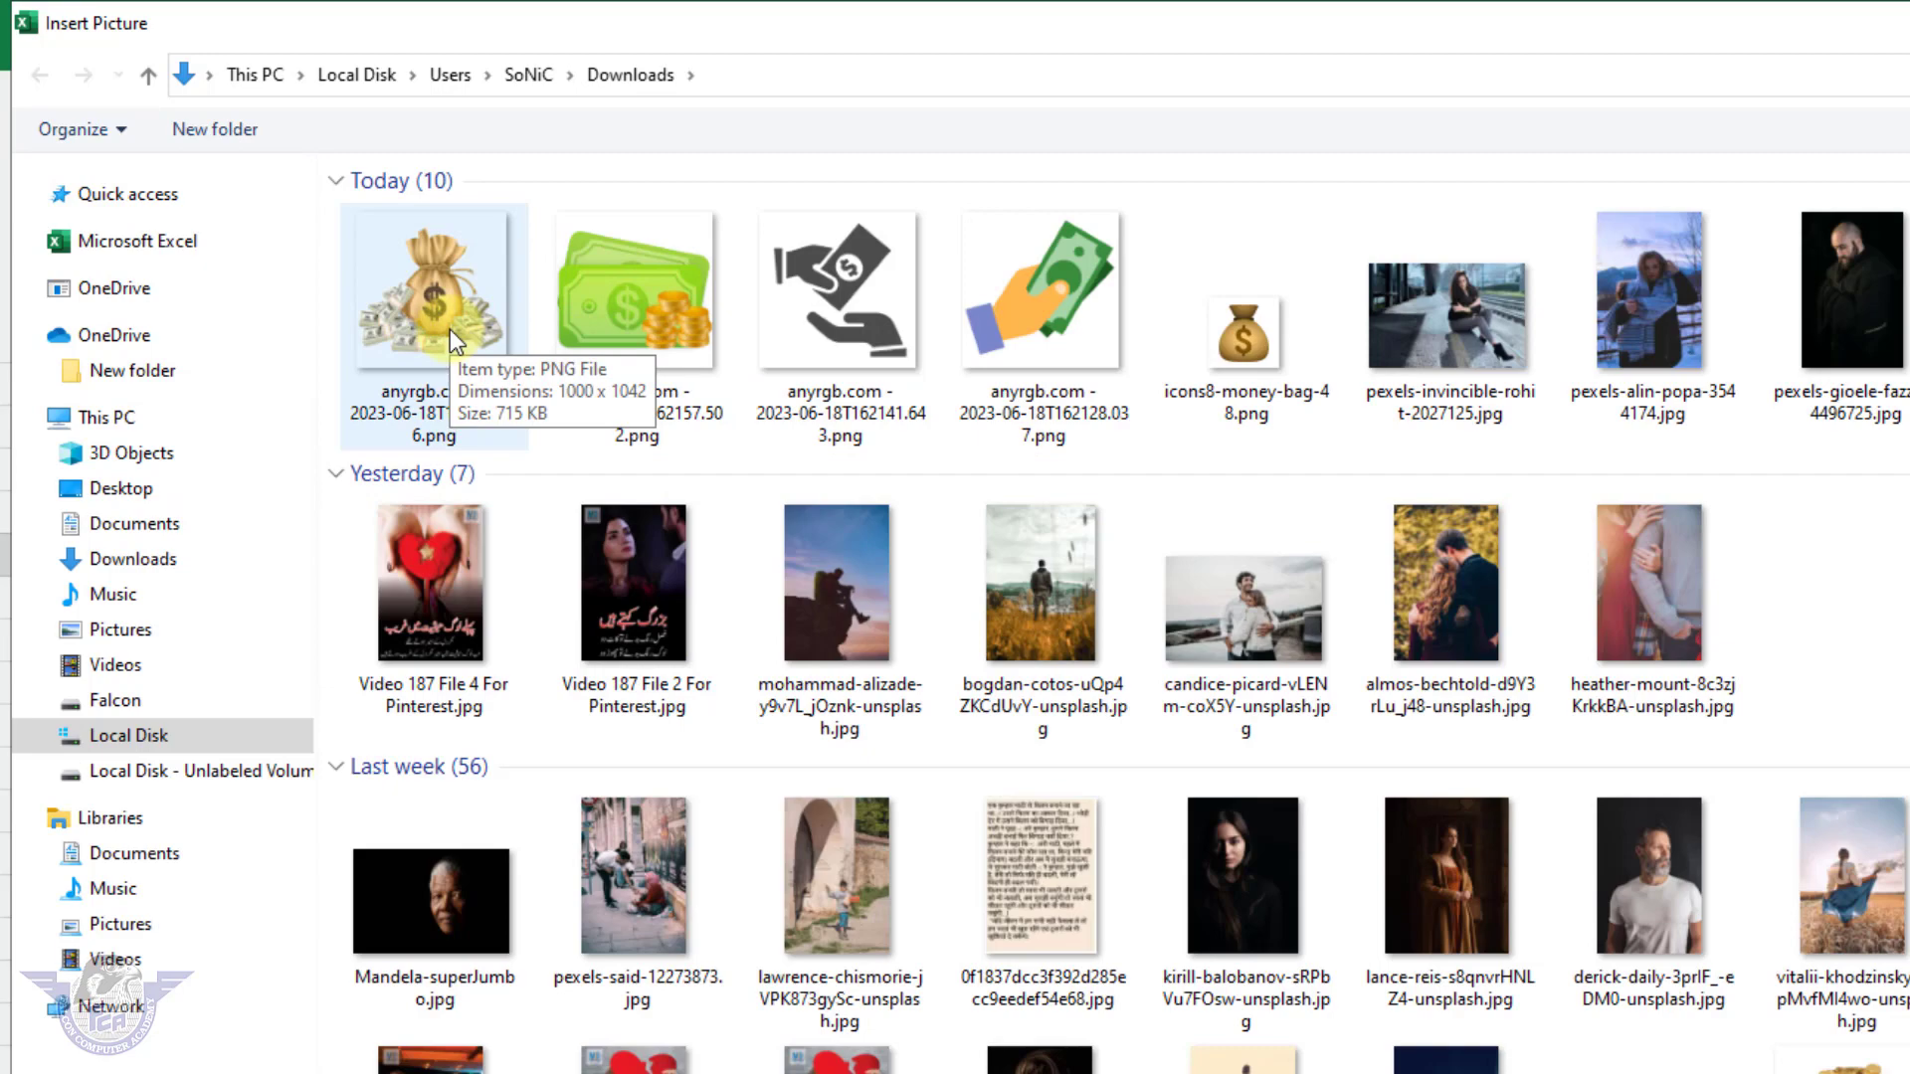
pyautogui.click(450, 330)
pyautogui.keyDown('ctrl'); pyautogui.click(682, 337); pyautogui.keyUp('ctrl')
pyautogui.keyDown('ctrl'); pyautogui.click(786, 341); pyautogui.keyUp('ctrl')
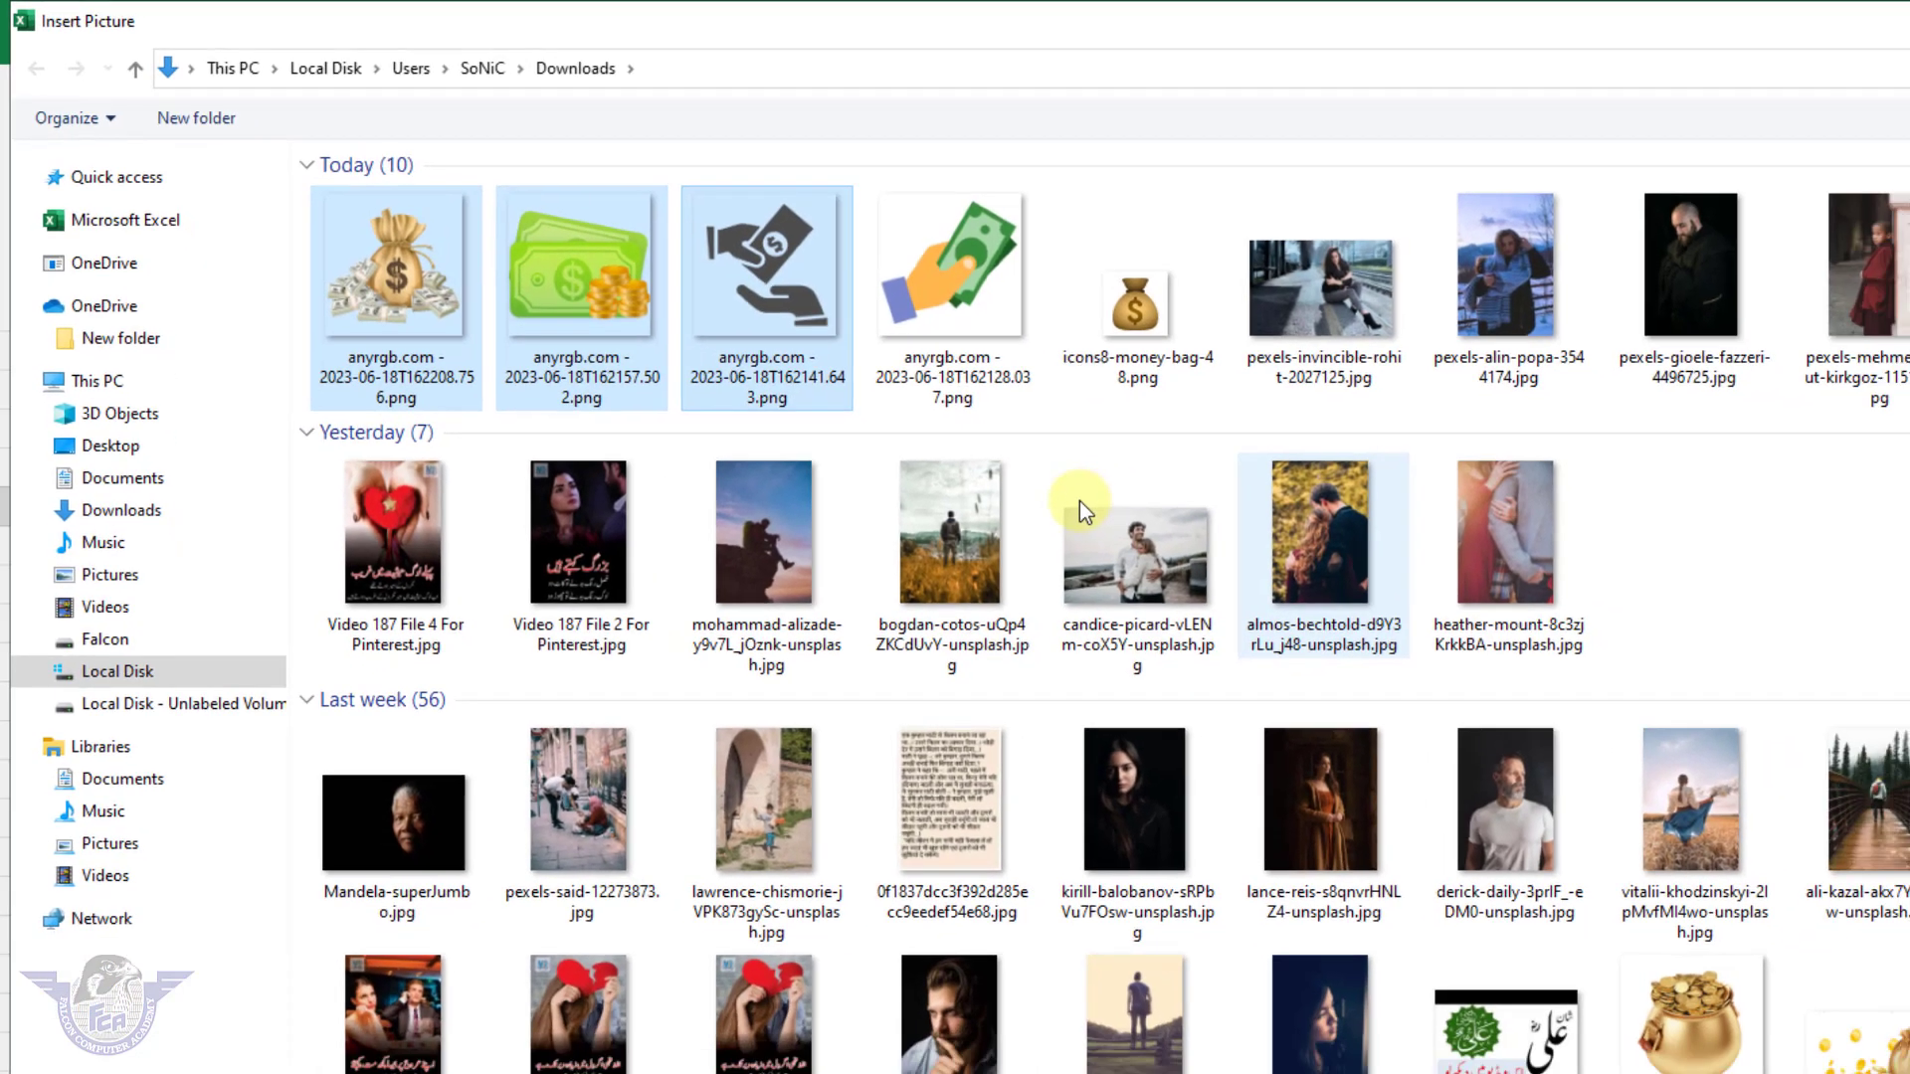
pyautogui.press('Return')
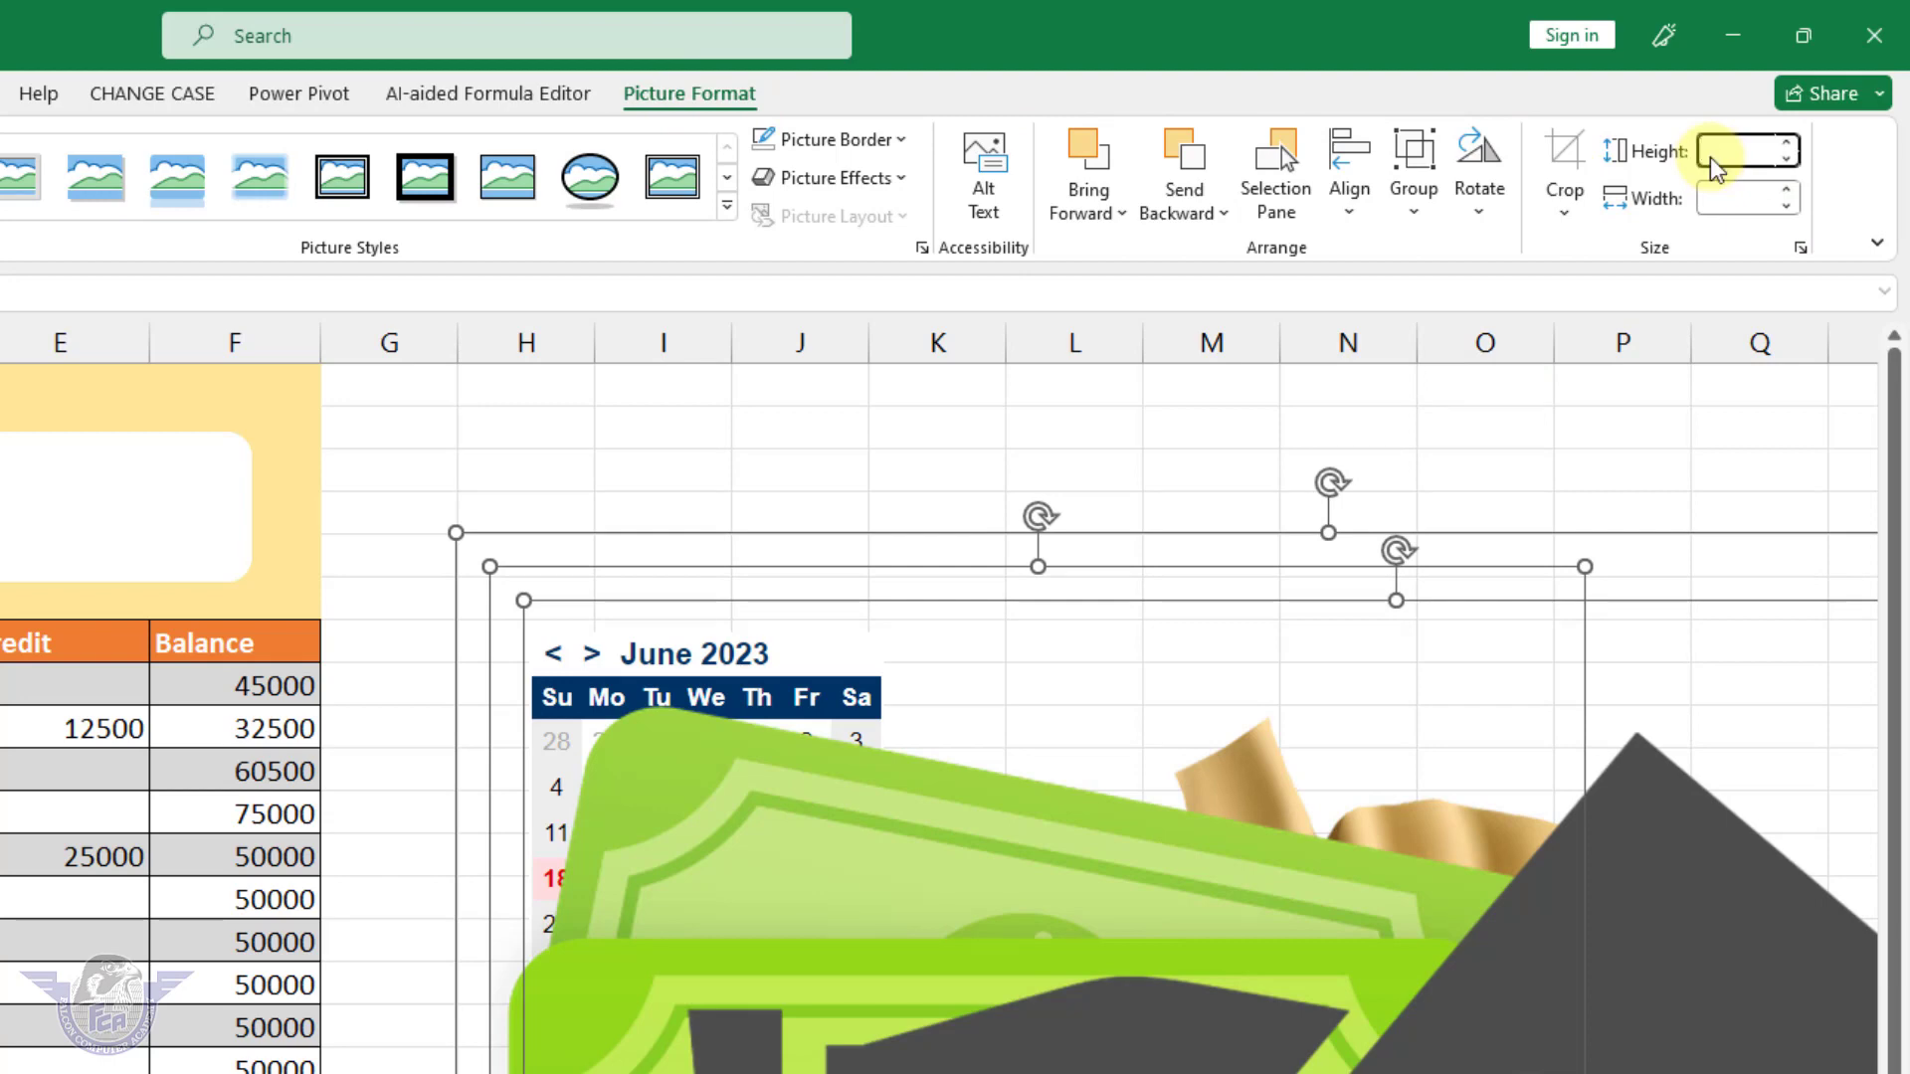
# Step: Resize the three pictures to 0.5" height and move them up near the banner
pyautogui.press('Return')
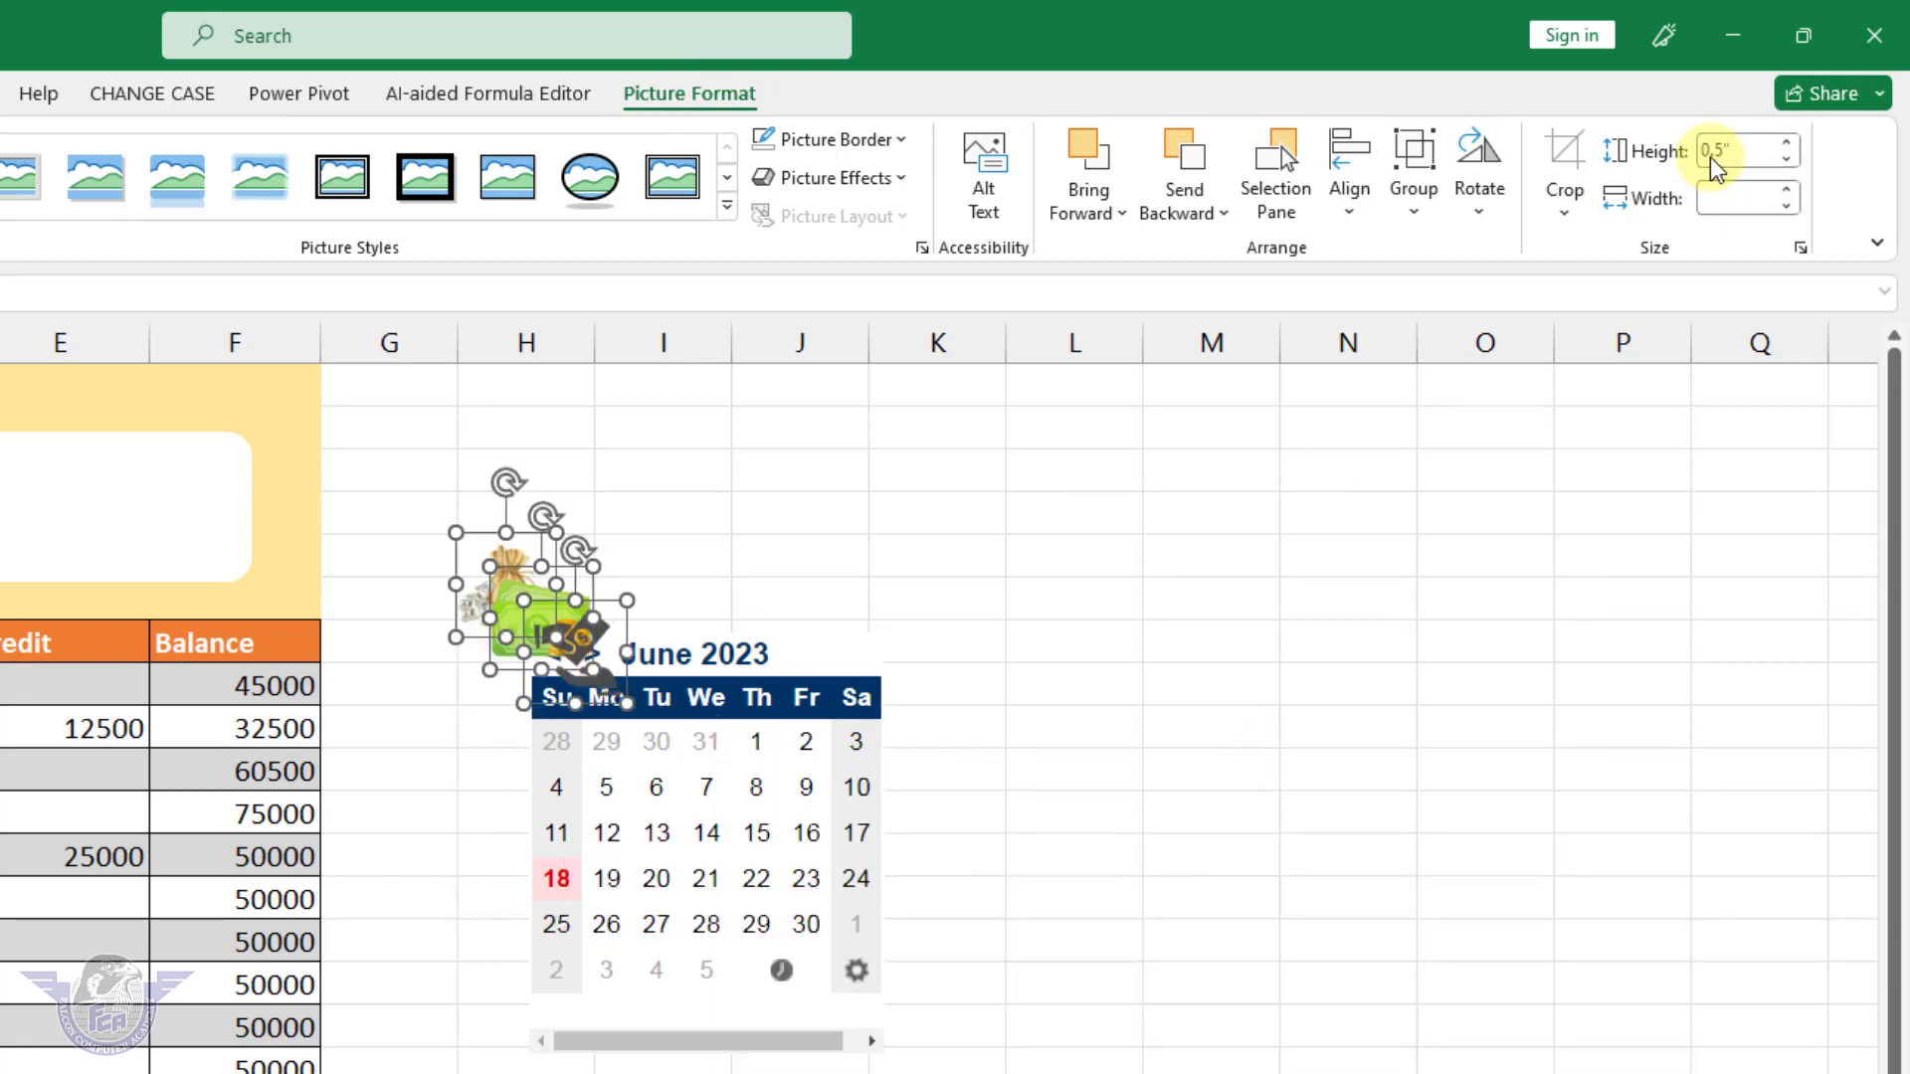
pyautogui.moveTo(557, 606); pyautogui.dragTo(364, 487)
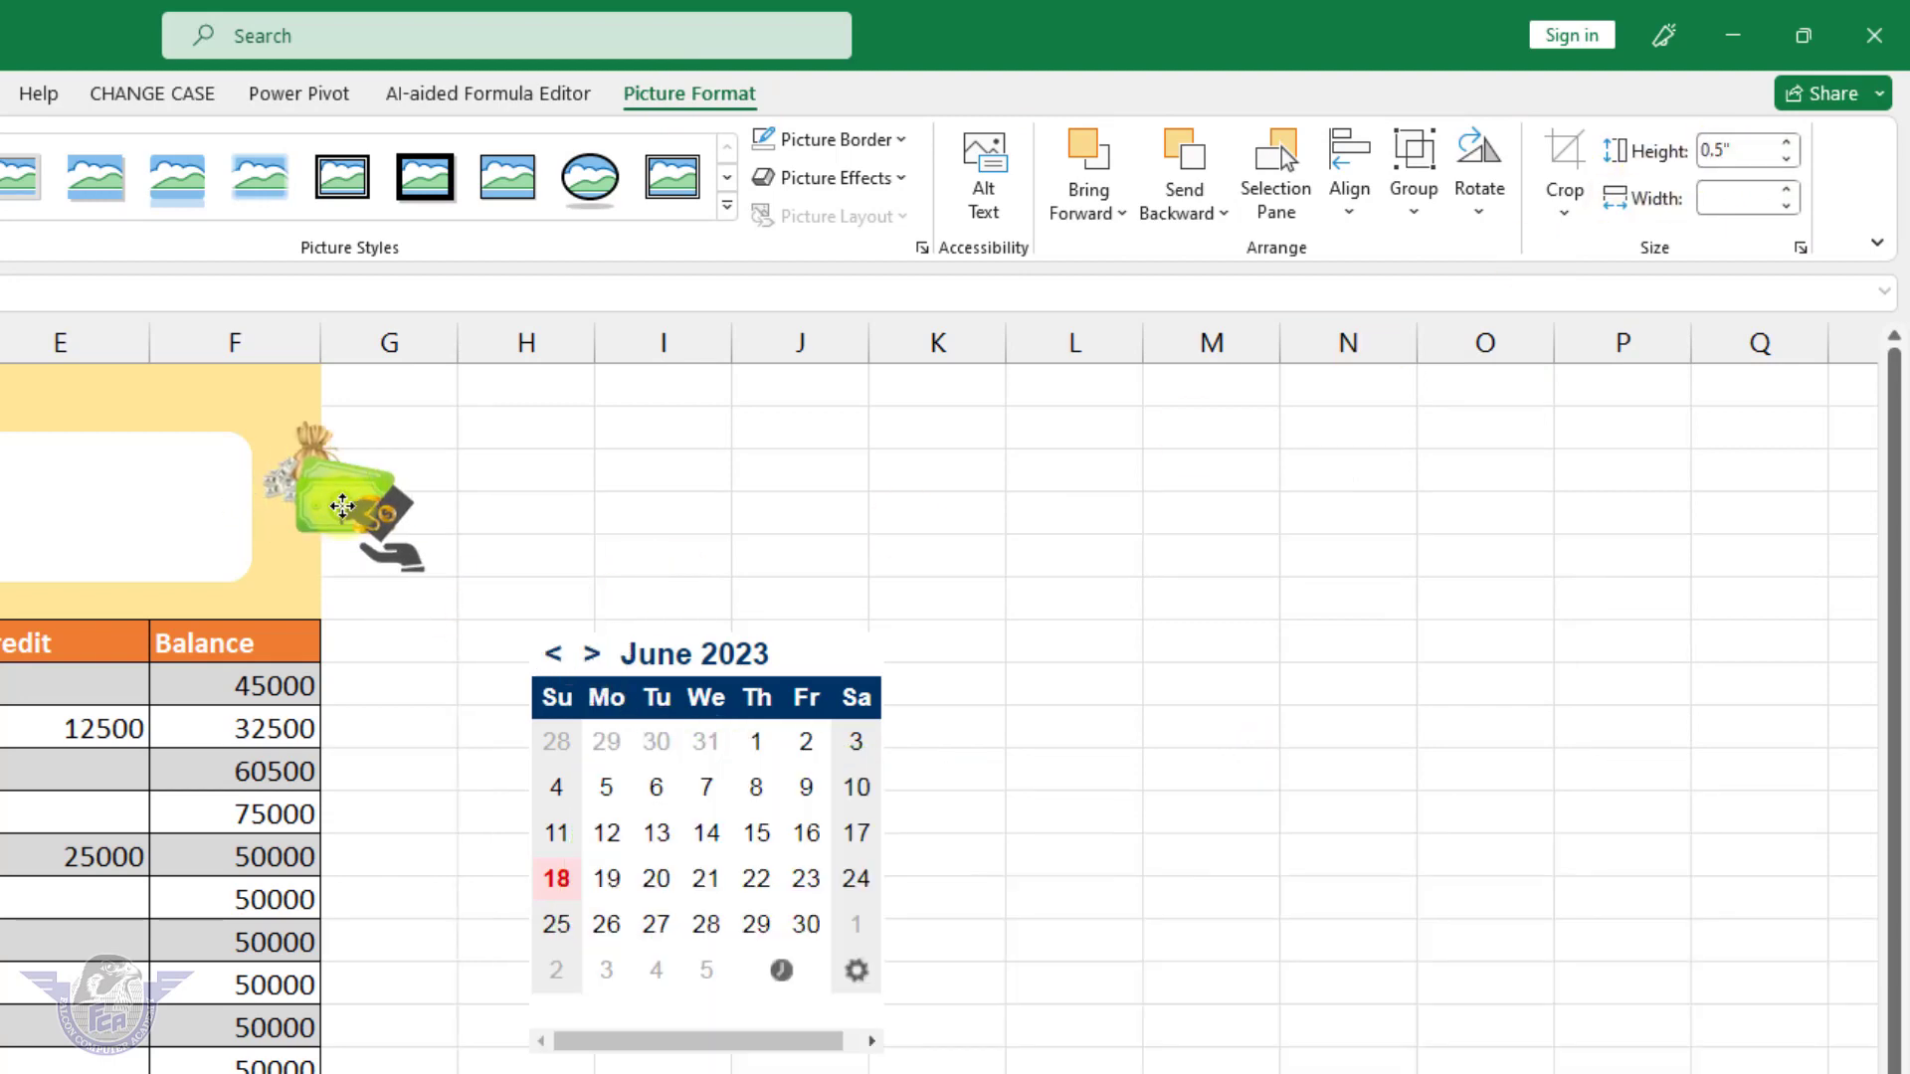
pyautogui.click(520, 475)
pyautogui.moveTo(1307, 547); pyautogui.dragTo(1333, 609)
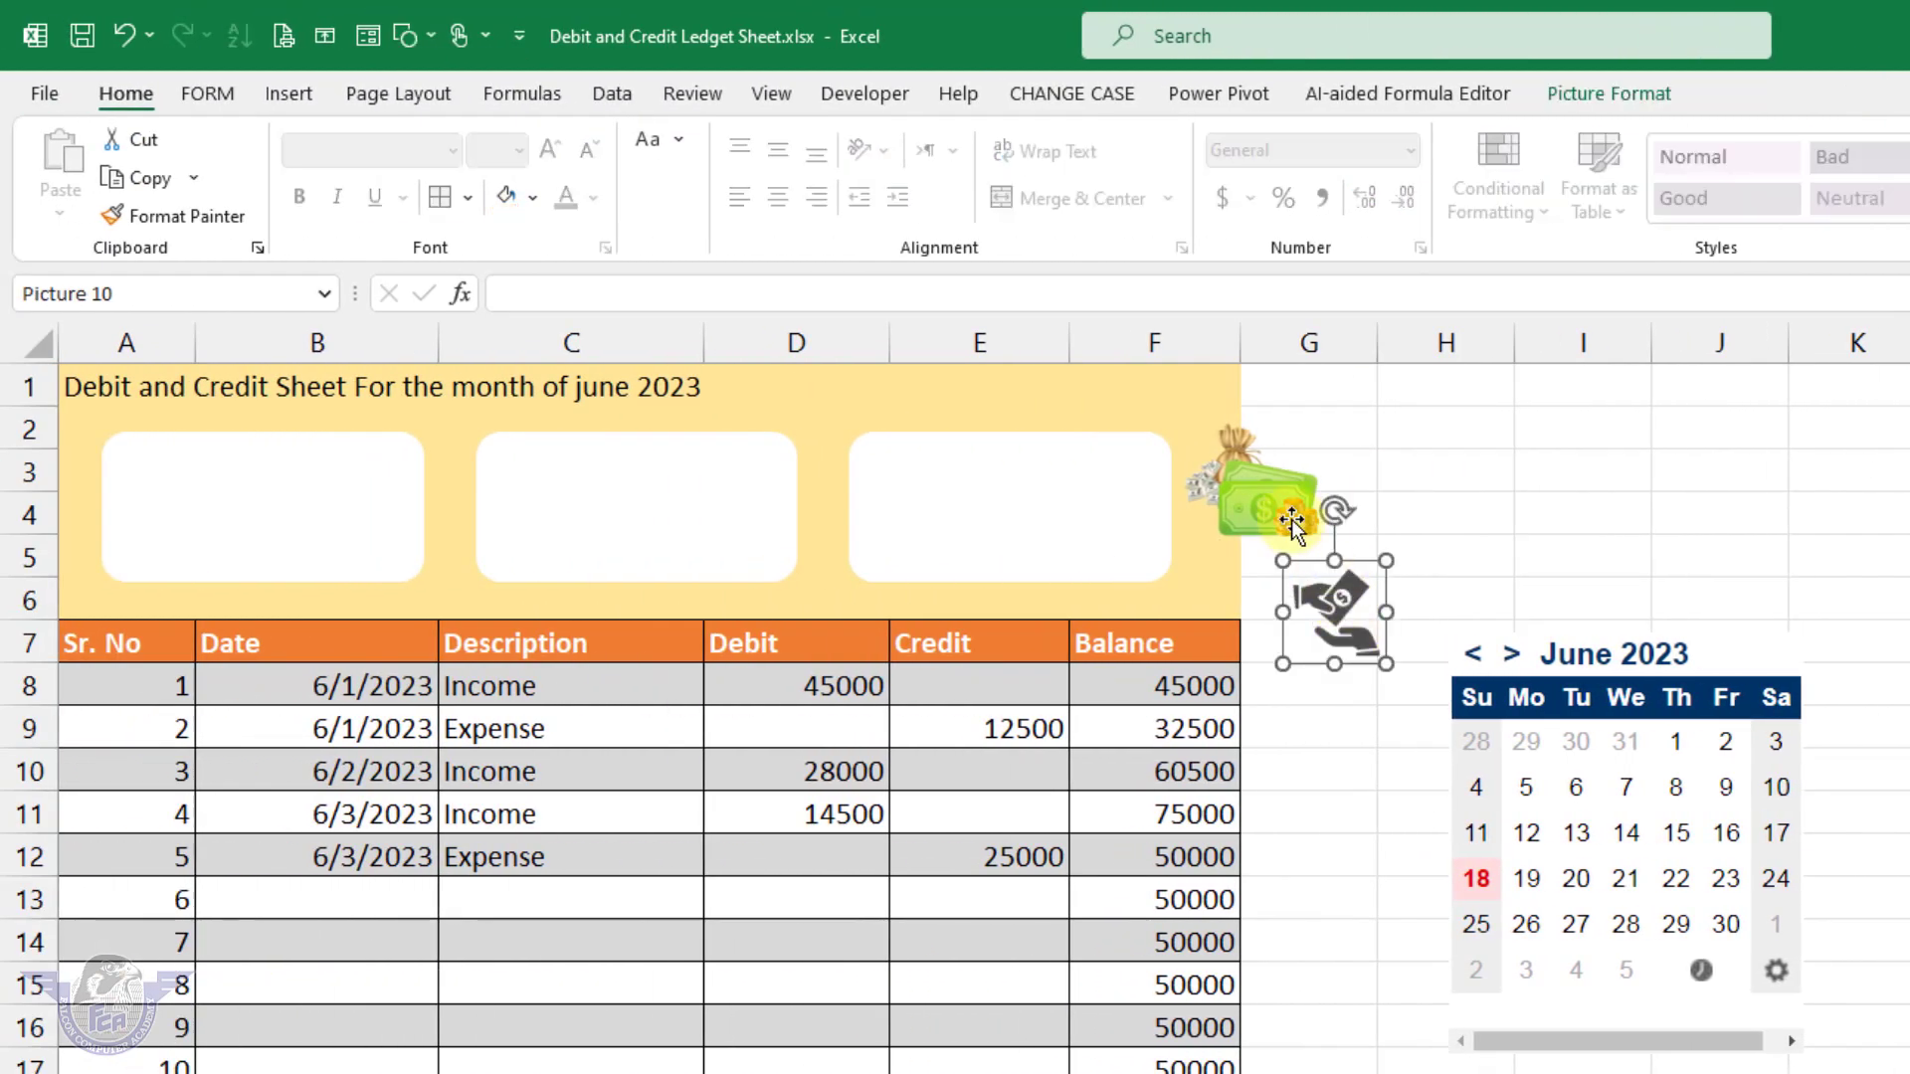
# Step: Place the cash, hand-with-cash and money-bag pictures in the first, second and third cards
pyautogui.click(1281, 529)
pyautogui.moveTo(1281, 529); pyautogui.dragTo(177, 533)
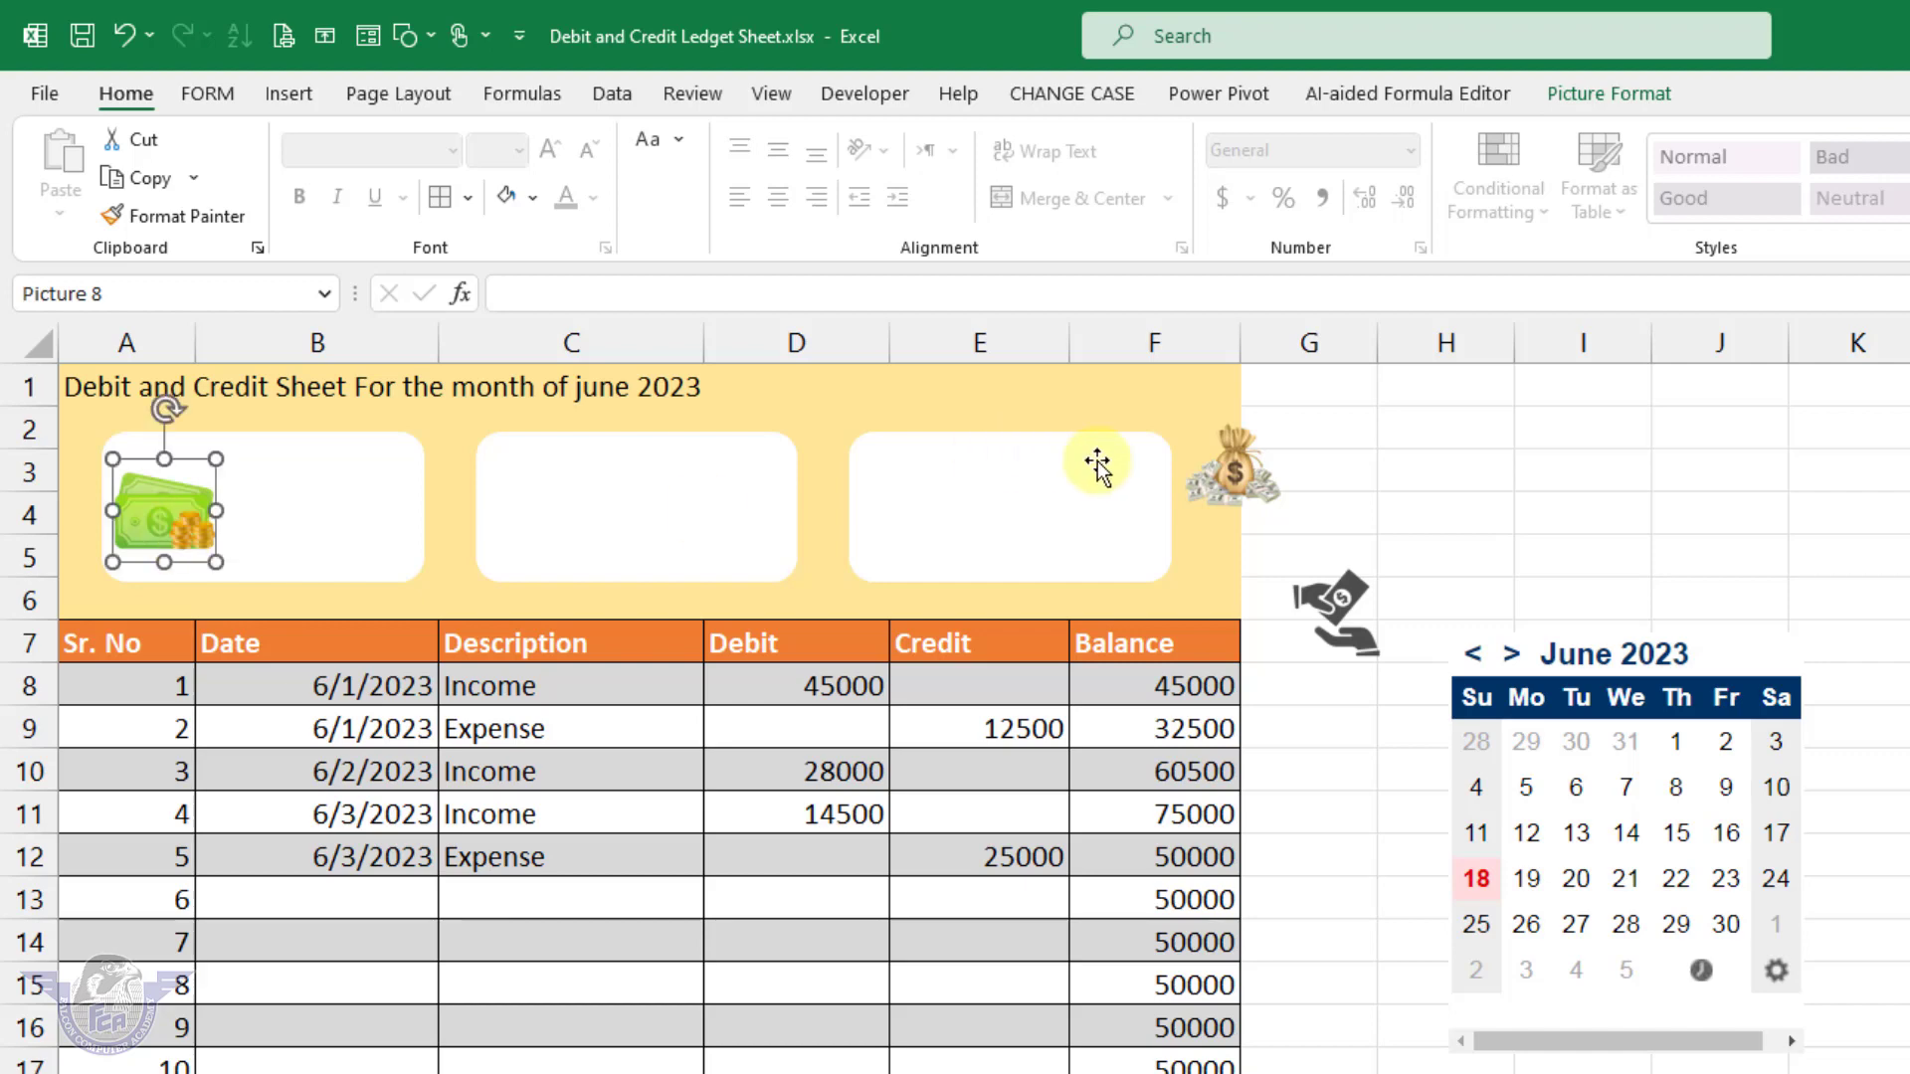
pyautogui.moveTo(1318, 591); pyautogui.dragTo(544, 504)
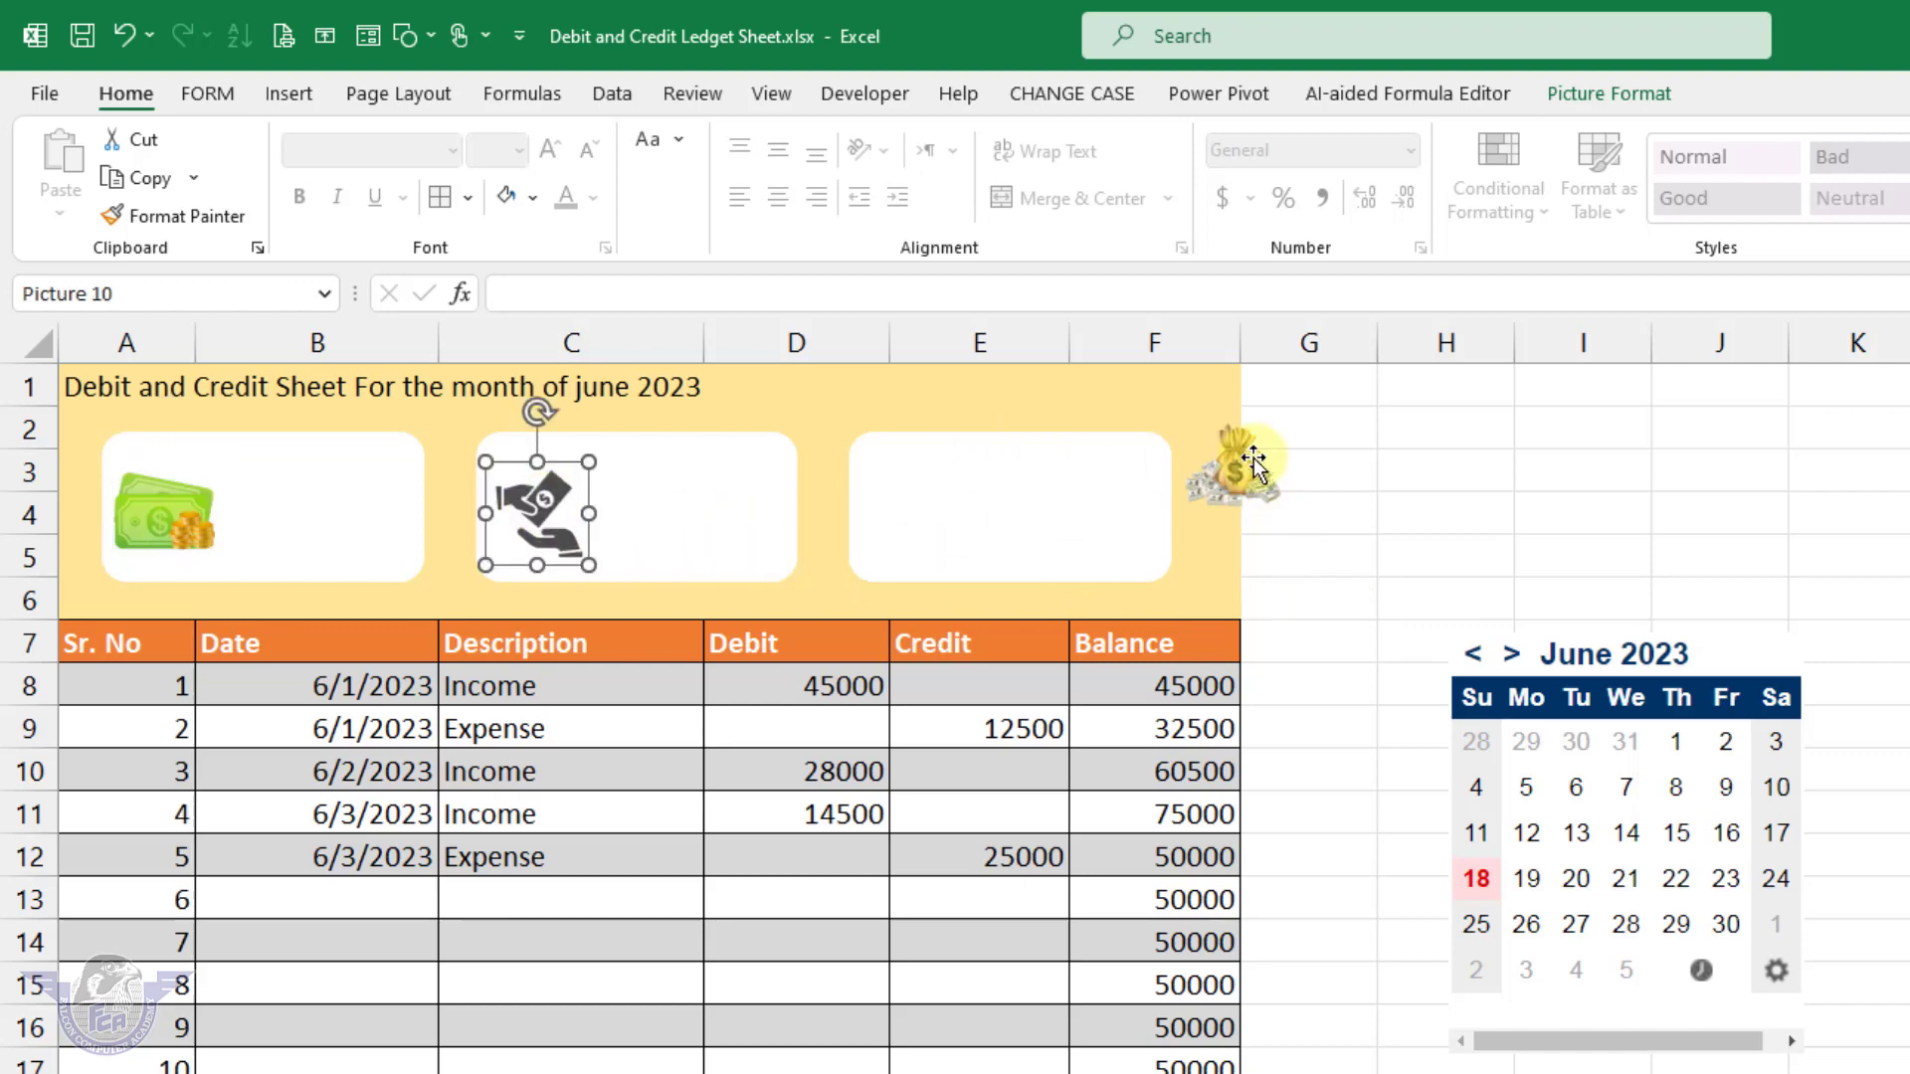
pyautogui.moveTo(1235, 474); pyautogui.dragTo(924, 515)
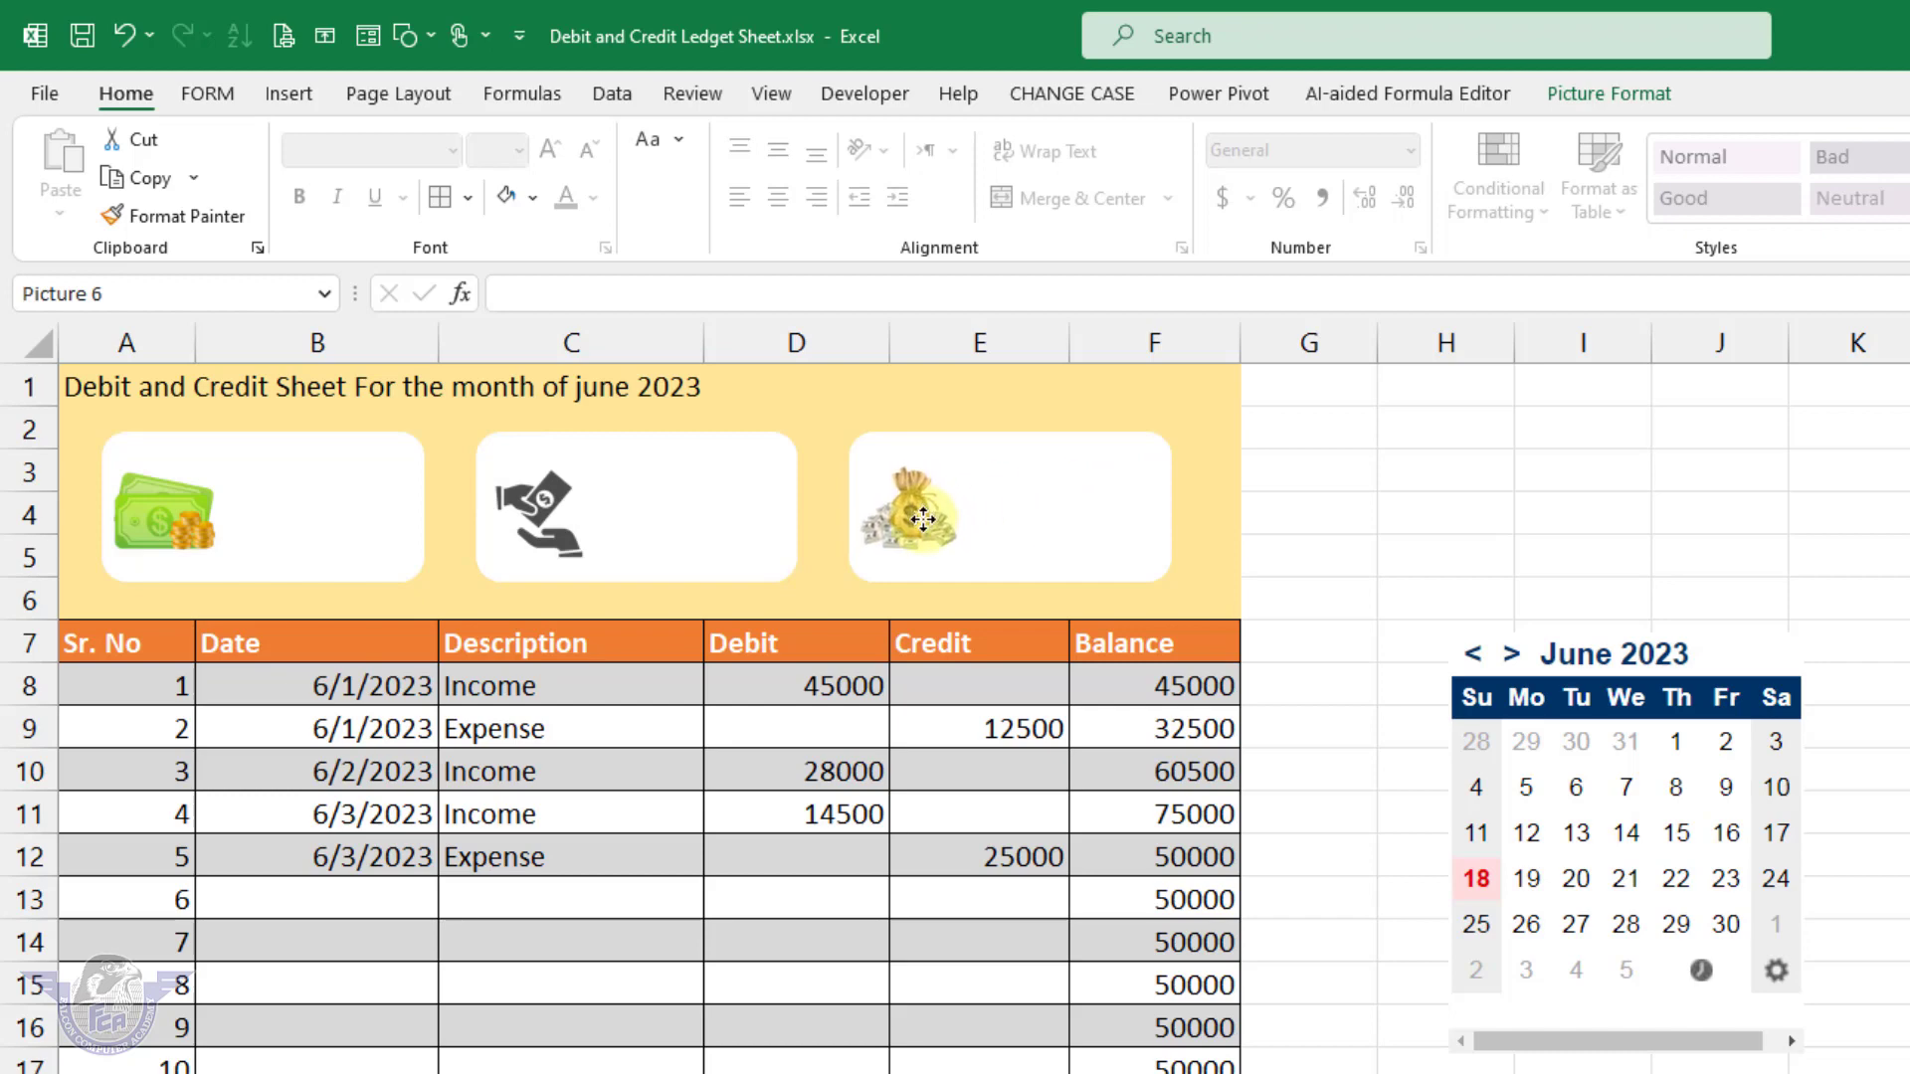
pyautogui.click(278, 98)
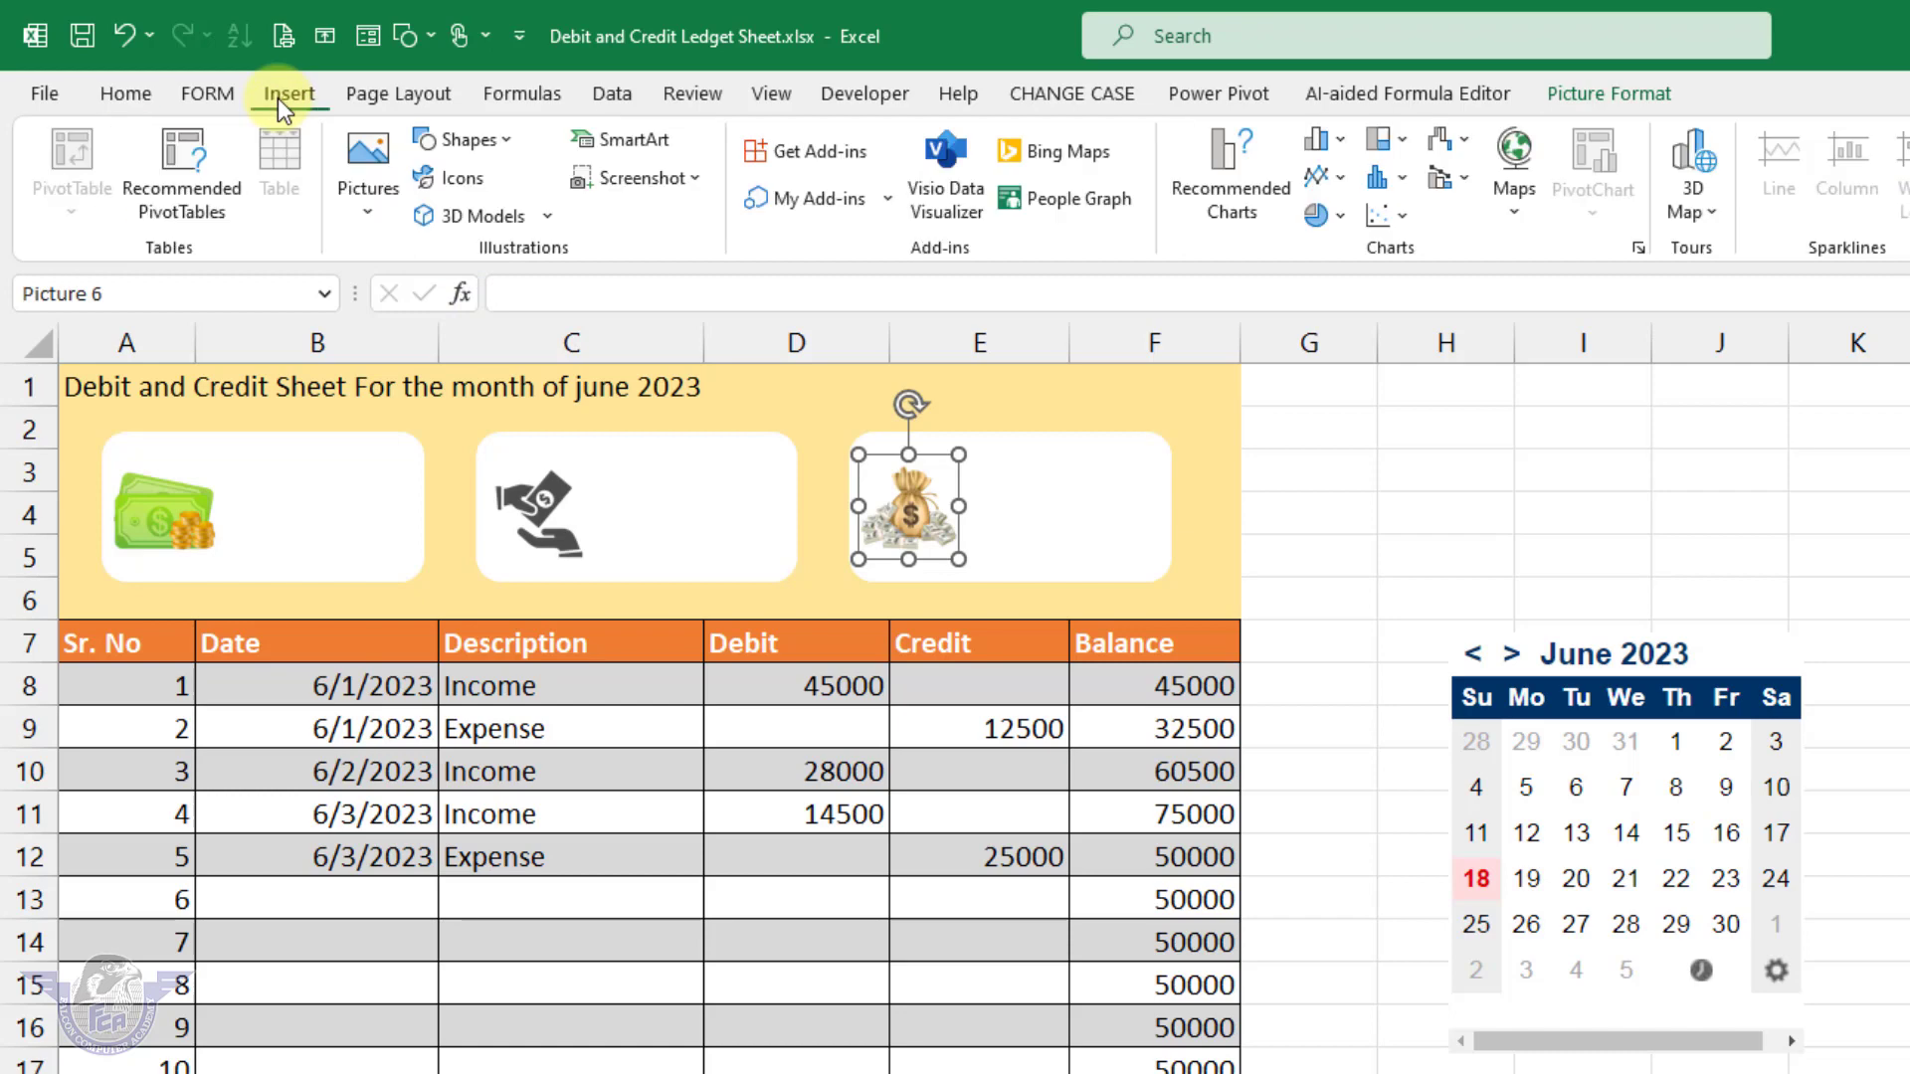
# Step: Draw a rectangle beside the cash picture in the first card and nudge it into place
pyautogui.click(499, 146)
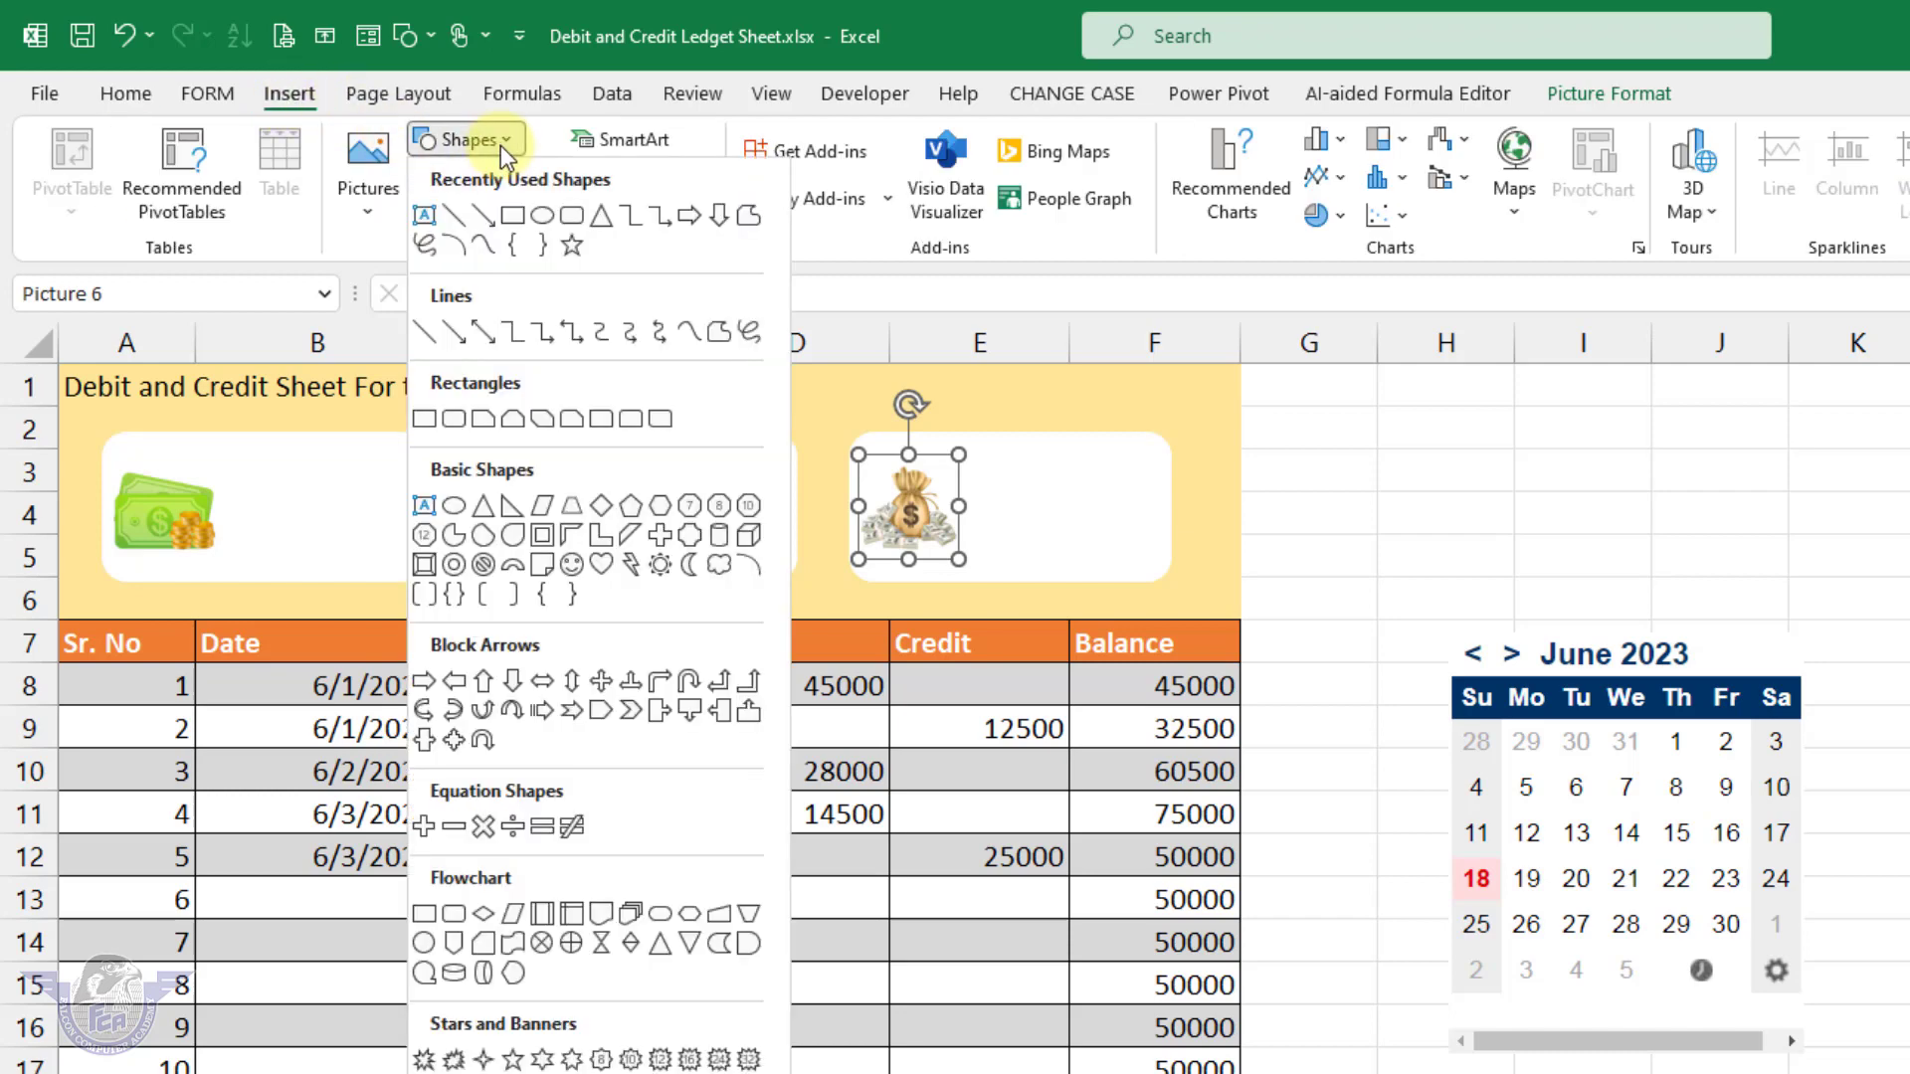
pyautogui.click(512, 216)
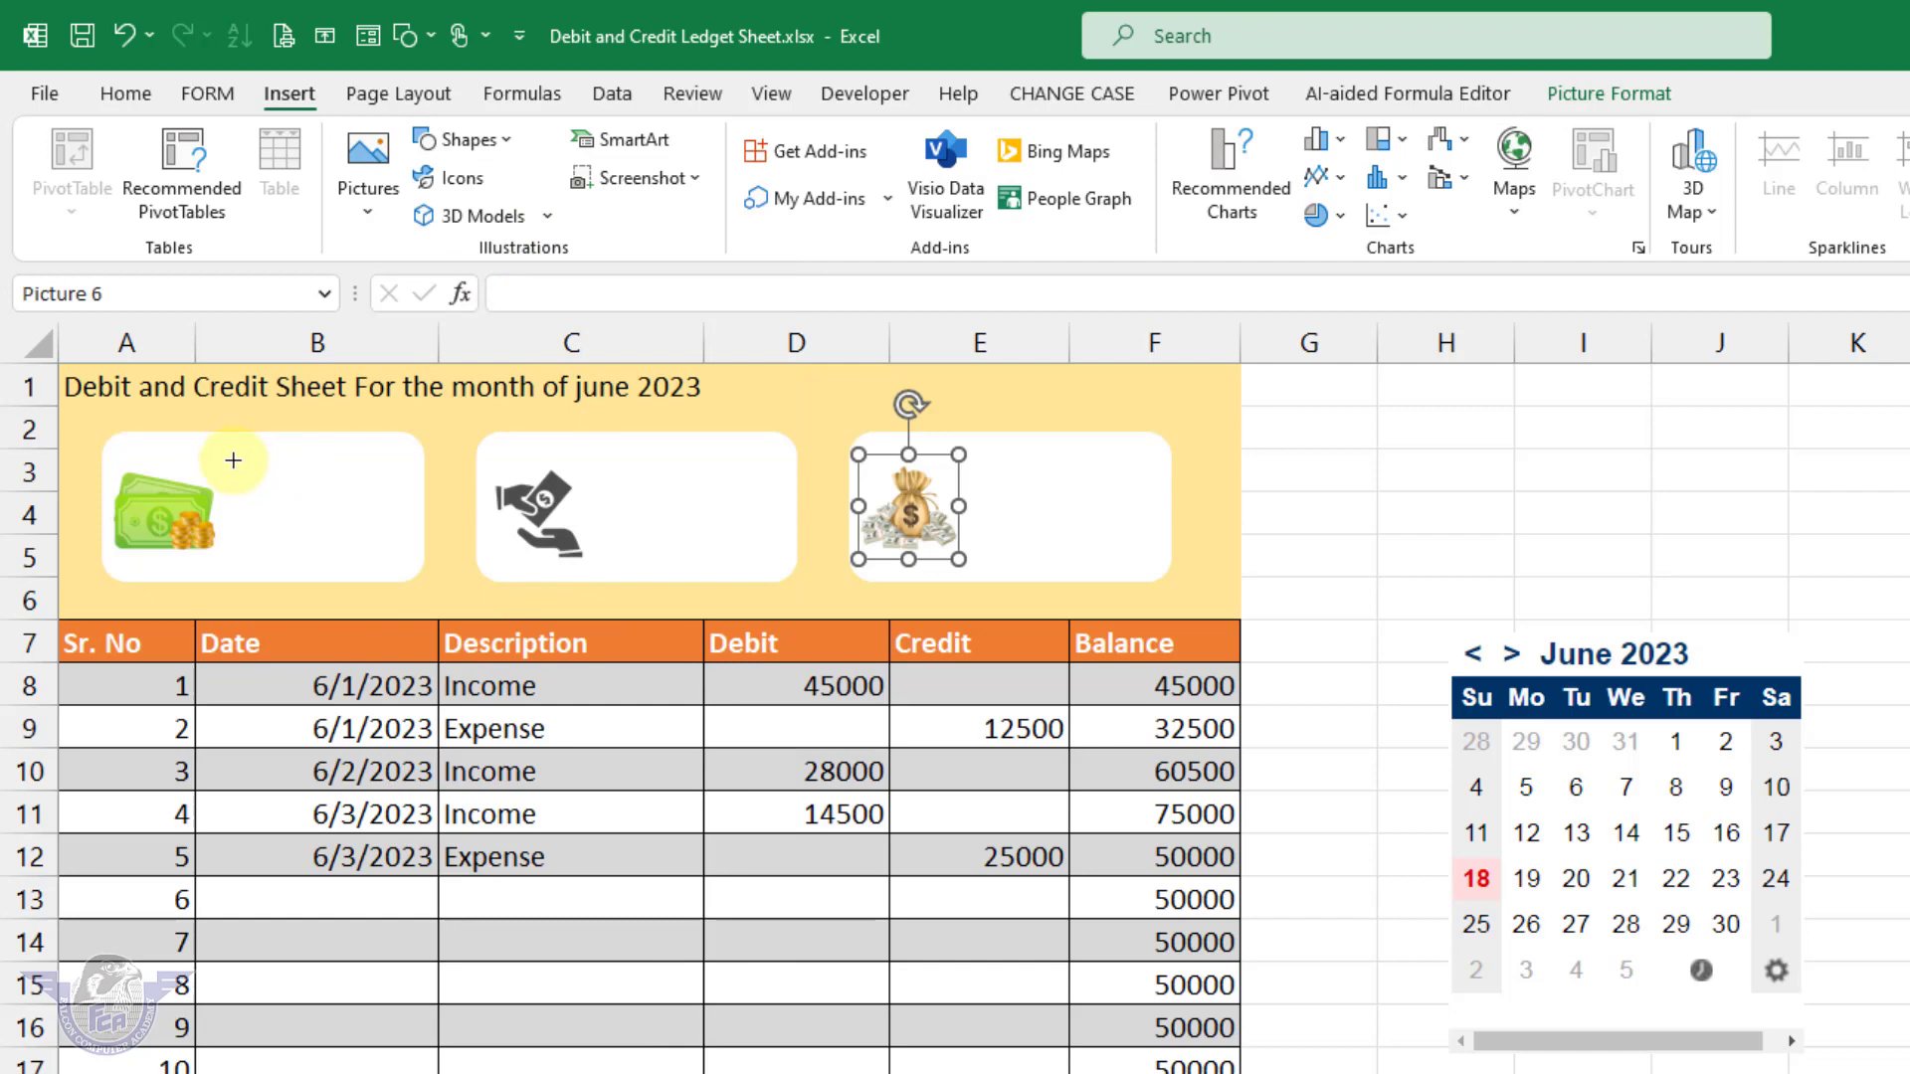
pyautogui.moveTo(232, 460)
pyautogui.mouseDown()
pyautogui.moveTo(311, 516)
pyautogui.moveTo(415, 516)
pyautogui.mouseUp()
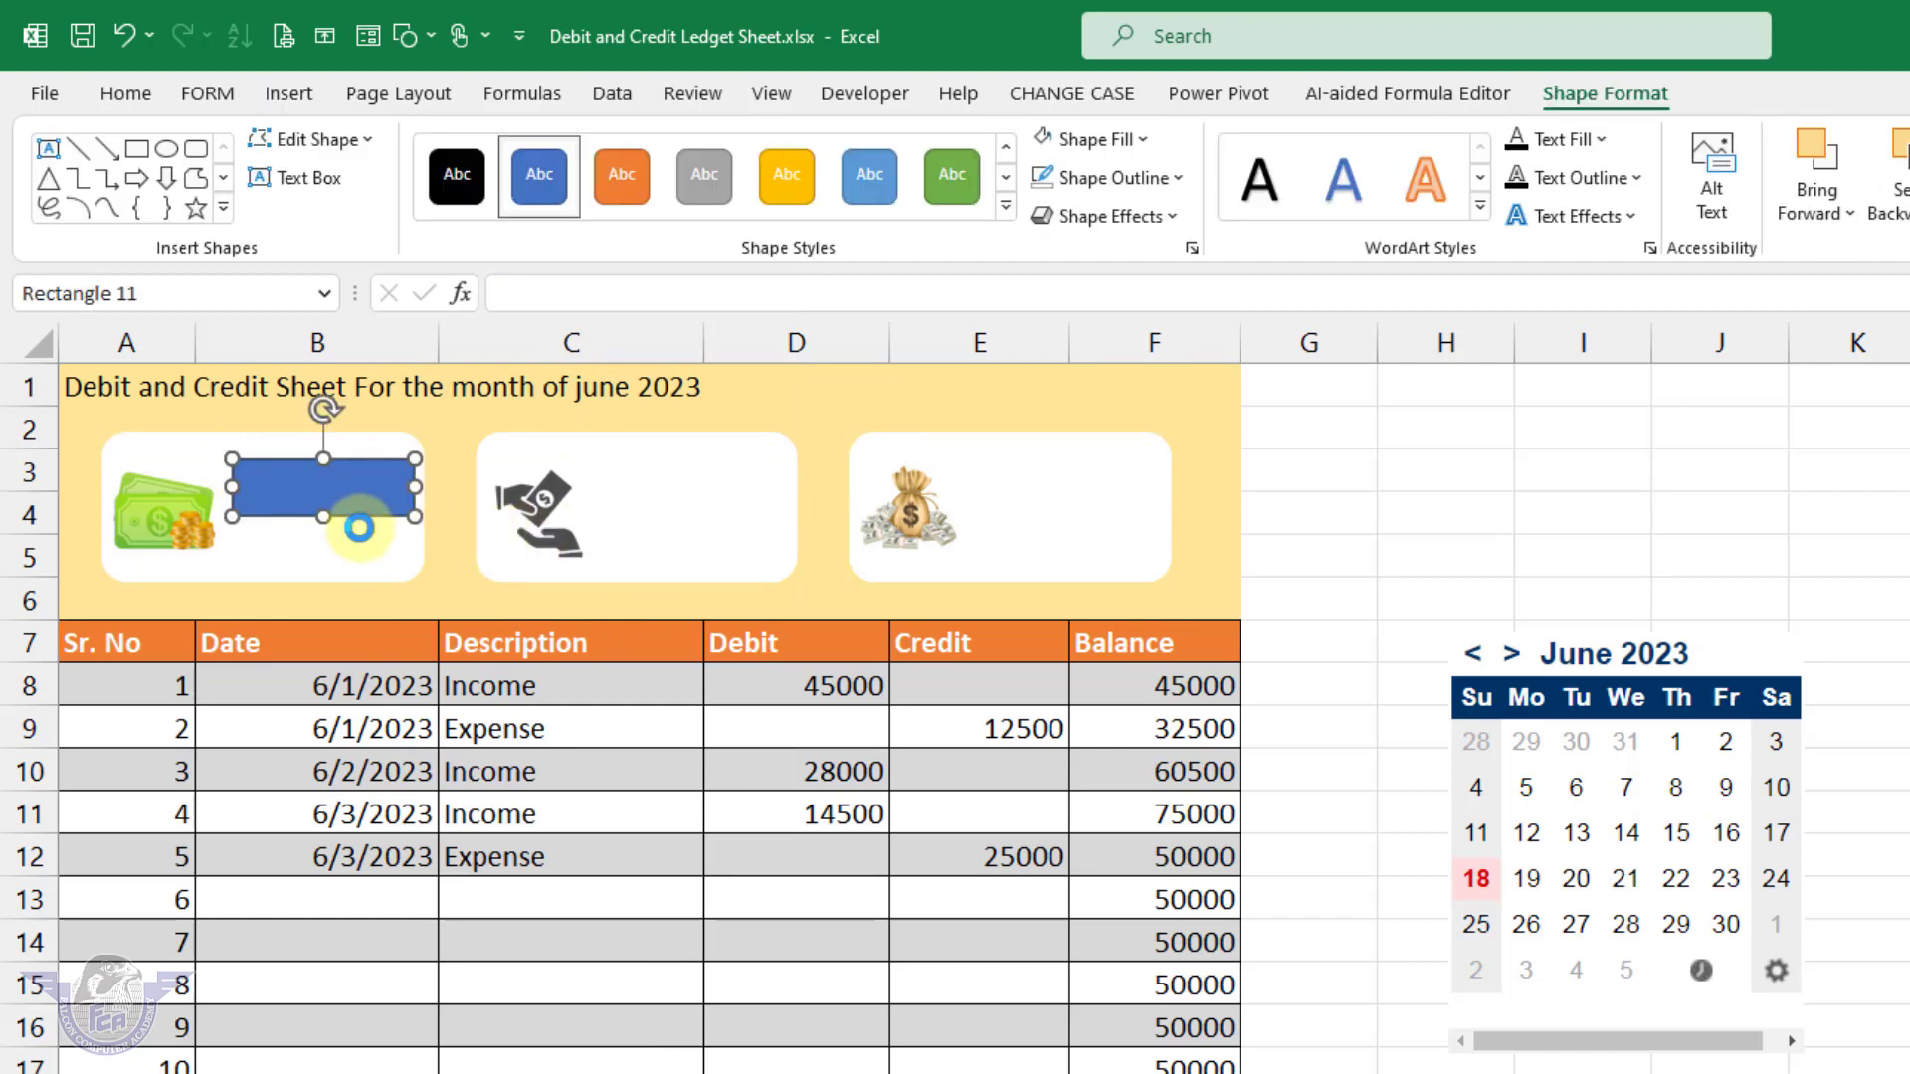
pyautogui.scroll(2, 359, 527)
pyautogui.scroll(2, 359, 527)
pyautogui.scroll(1, 660, 499)
pyautogui.scroll(1, 654, 574)
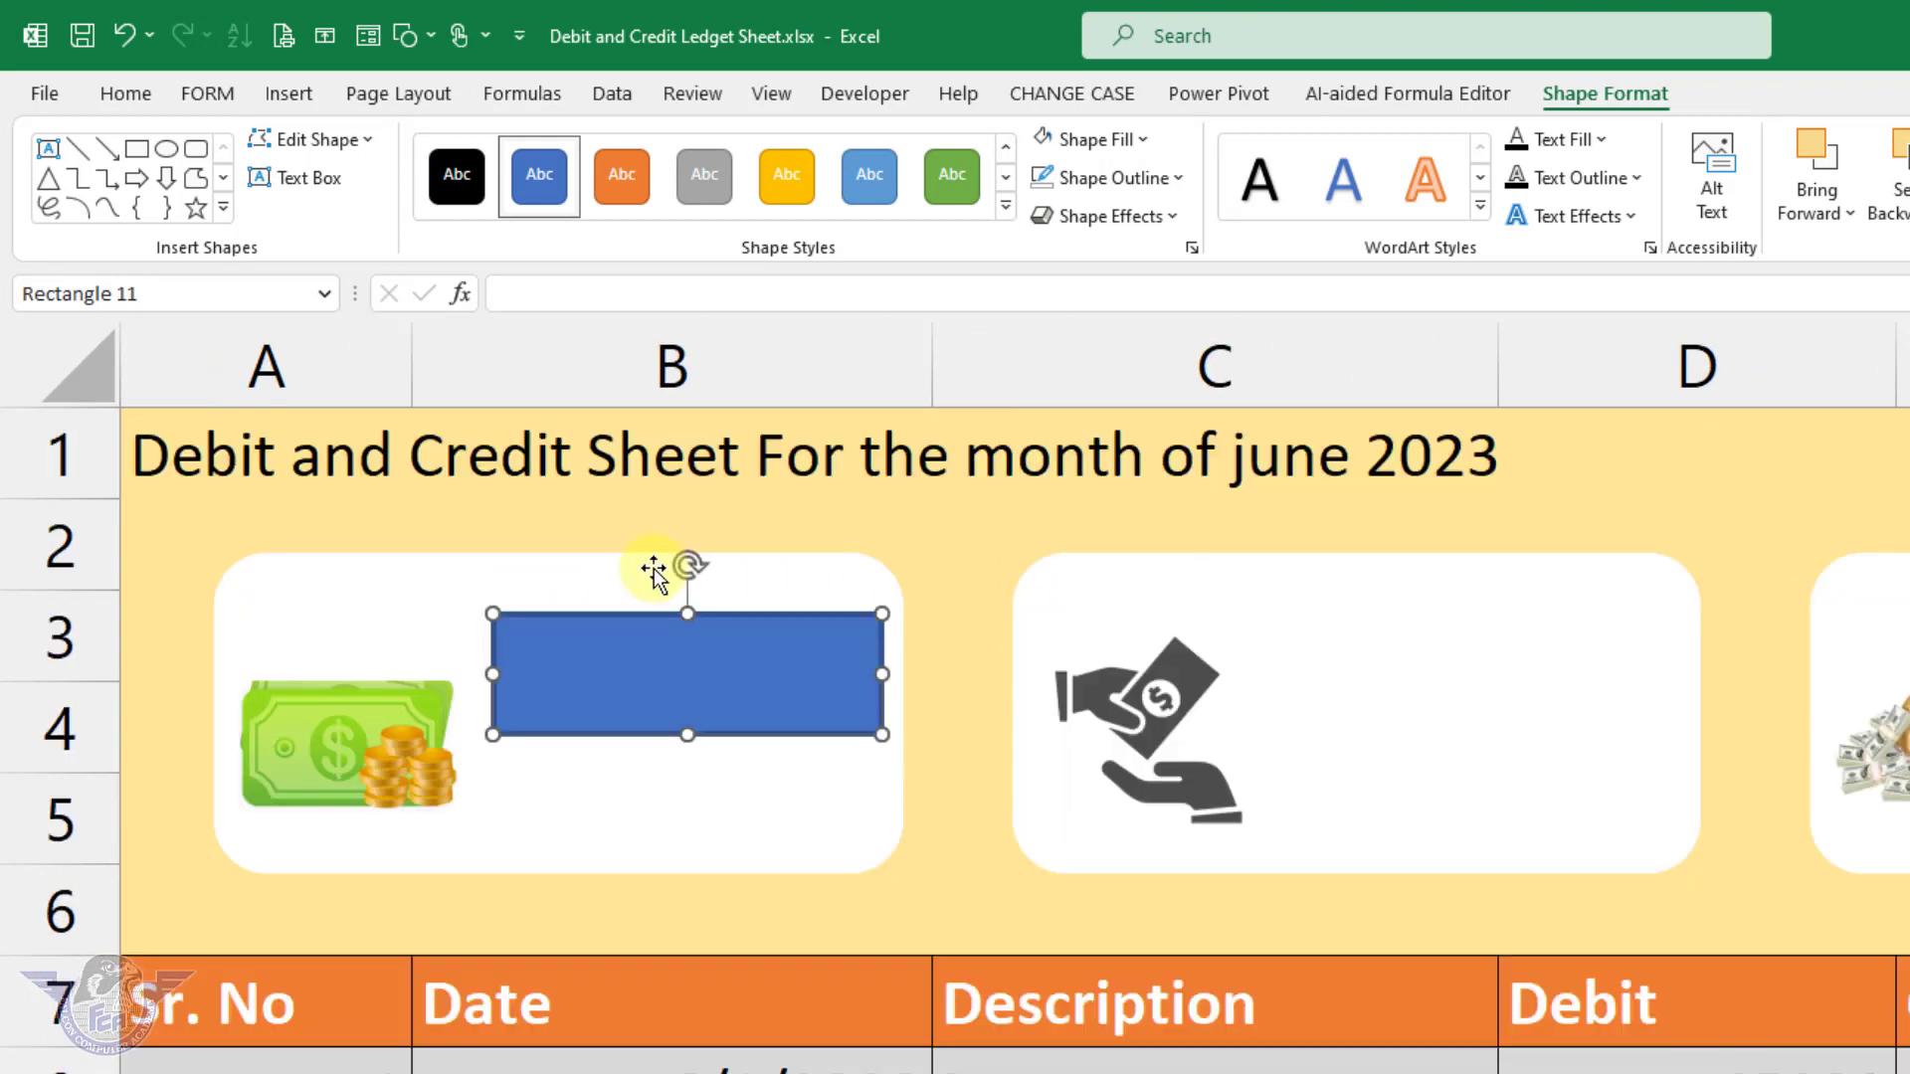
pyautogui.moveTo(670, 652); pyautogui.dragTo(652, 626)
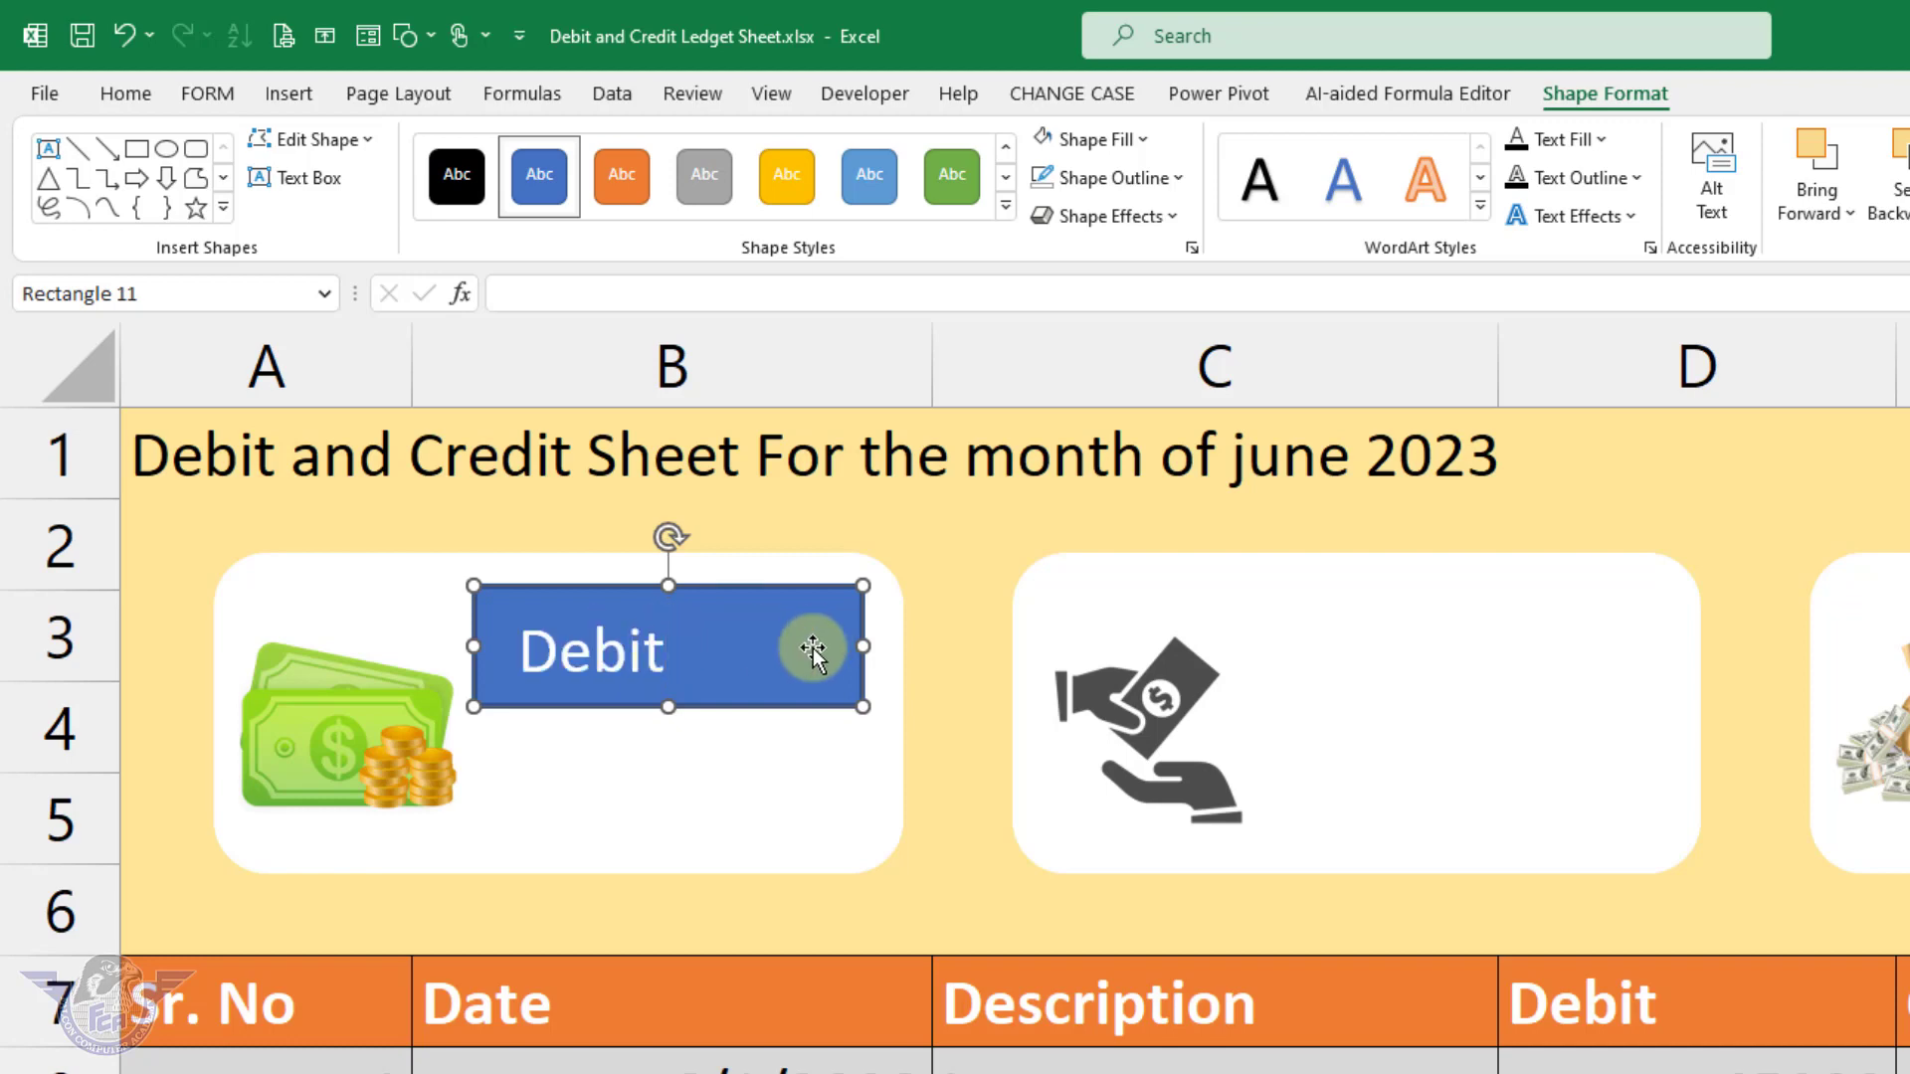
# Step: Make the Debit text centred, bold, size 14 and blue
pyautogui.click(125, 96)
pyautogui.click(780, 199)
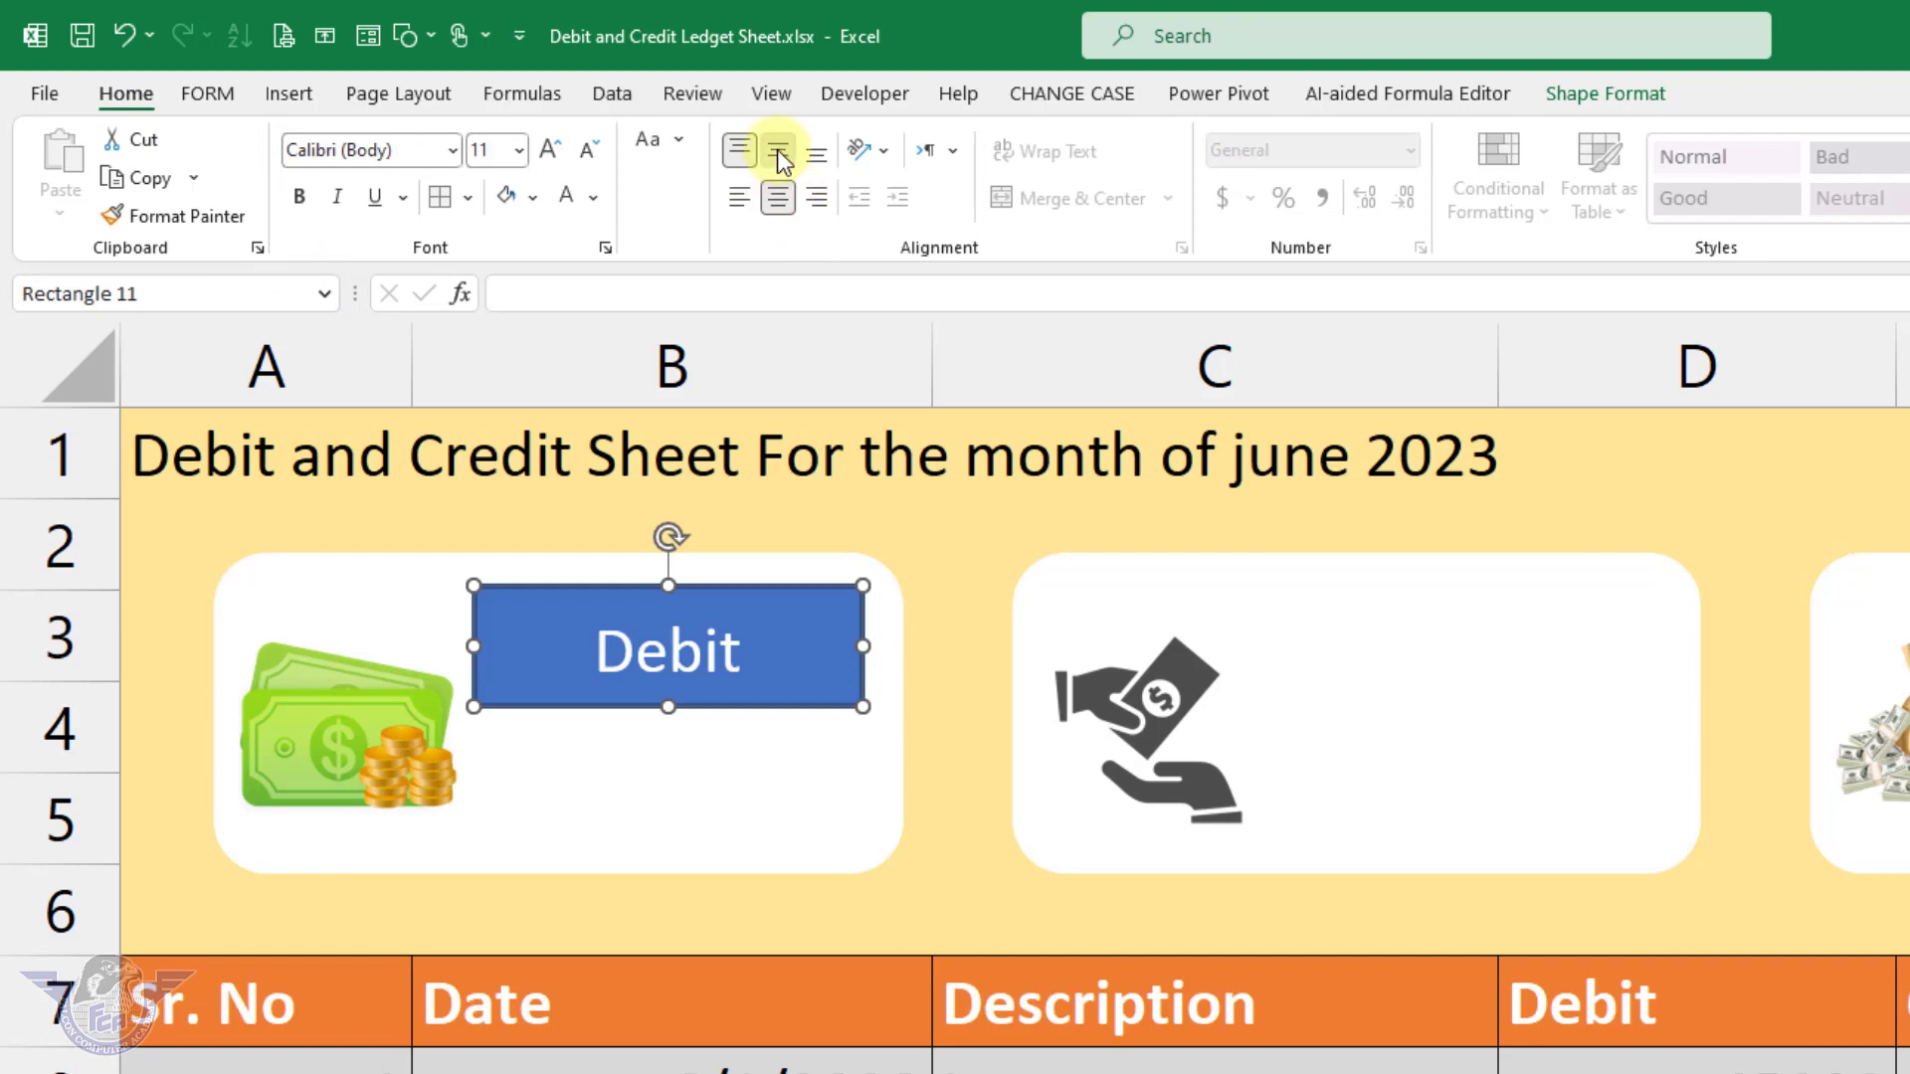
pyautogui.click(778, 149)
pyautogui.click(549, 146)
pyautogui.click(549, 145)
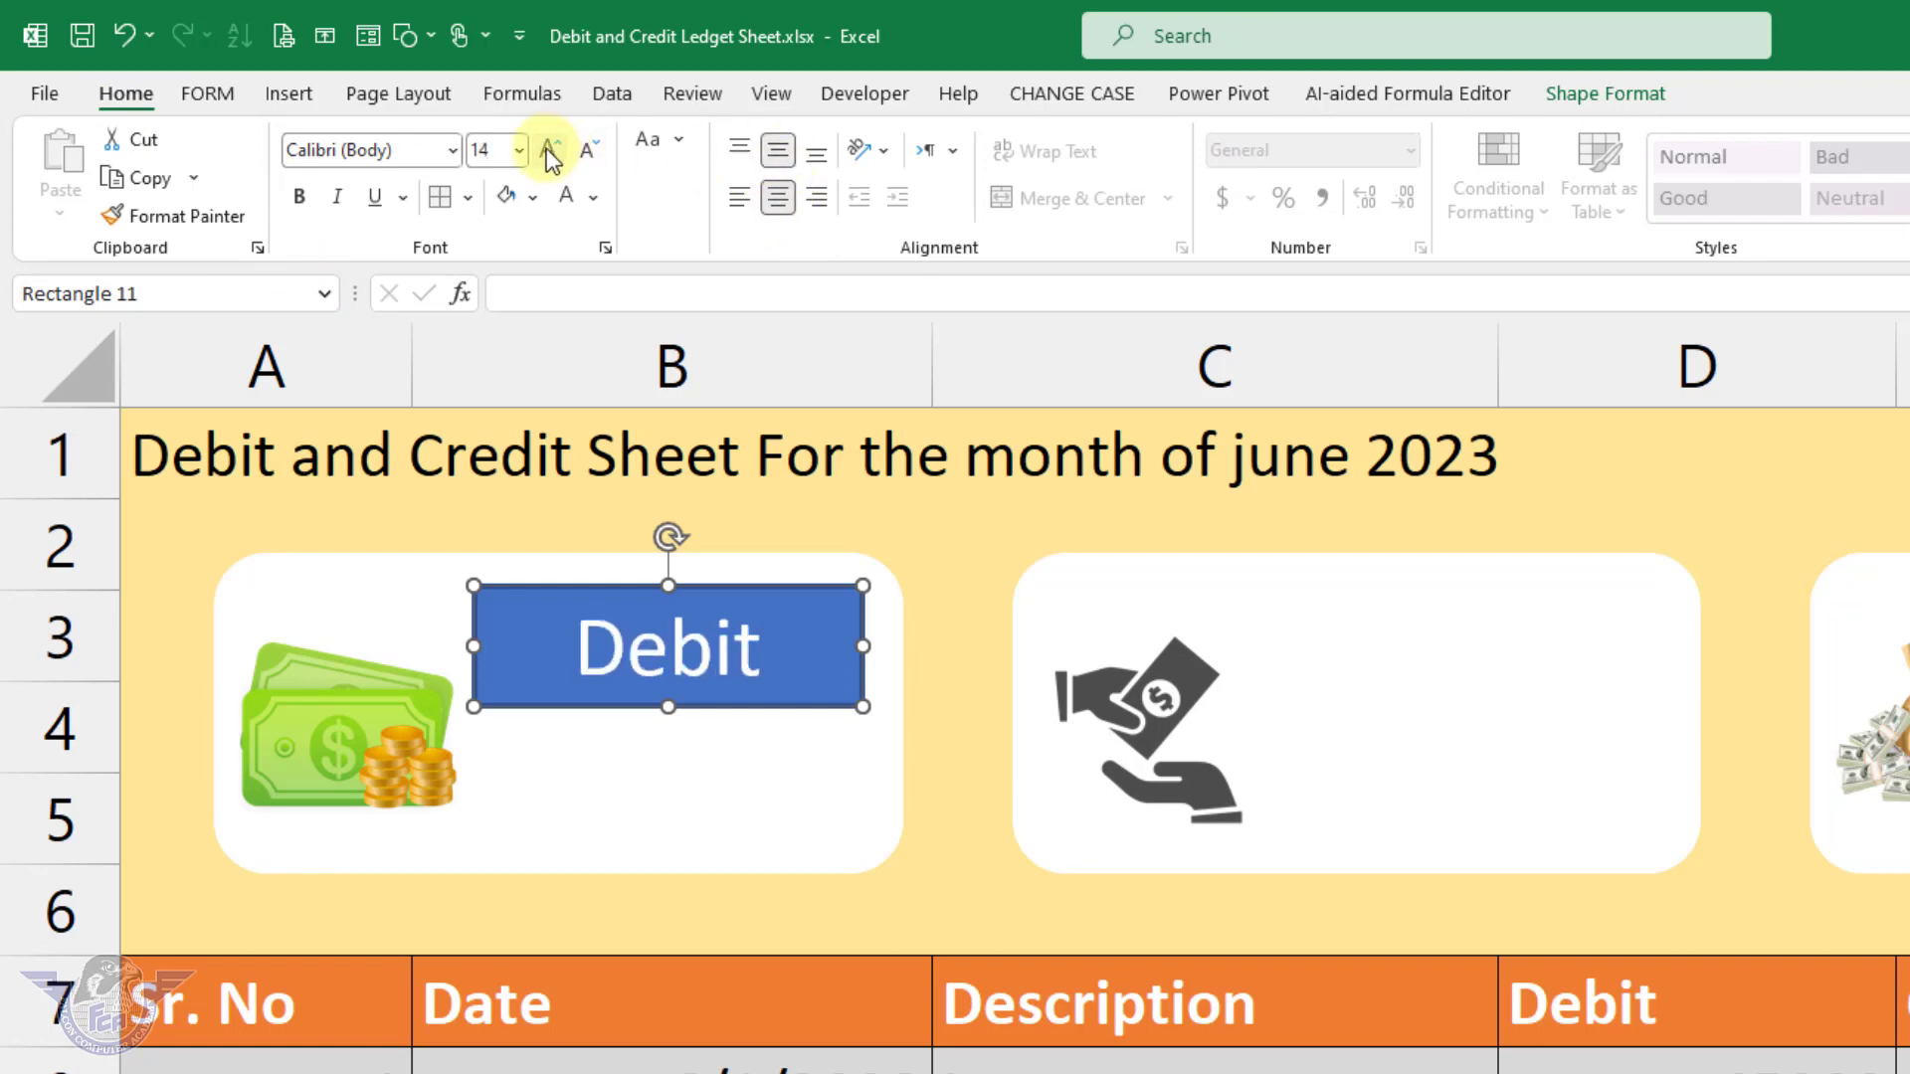
pyautogui.click(298, 197)
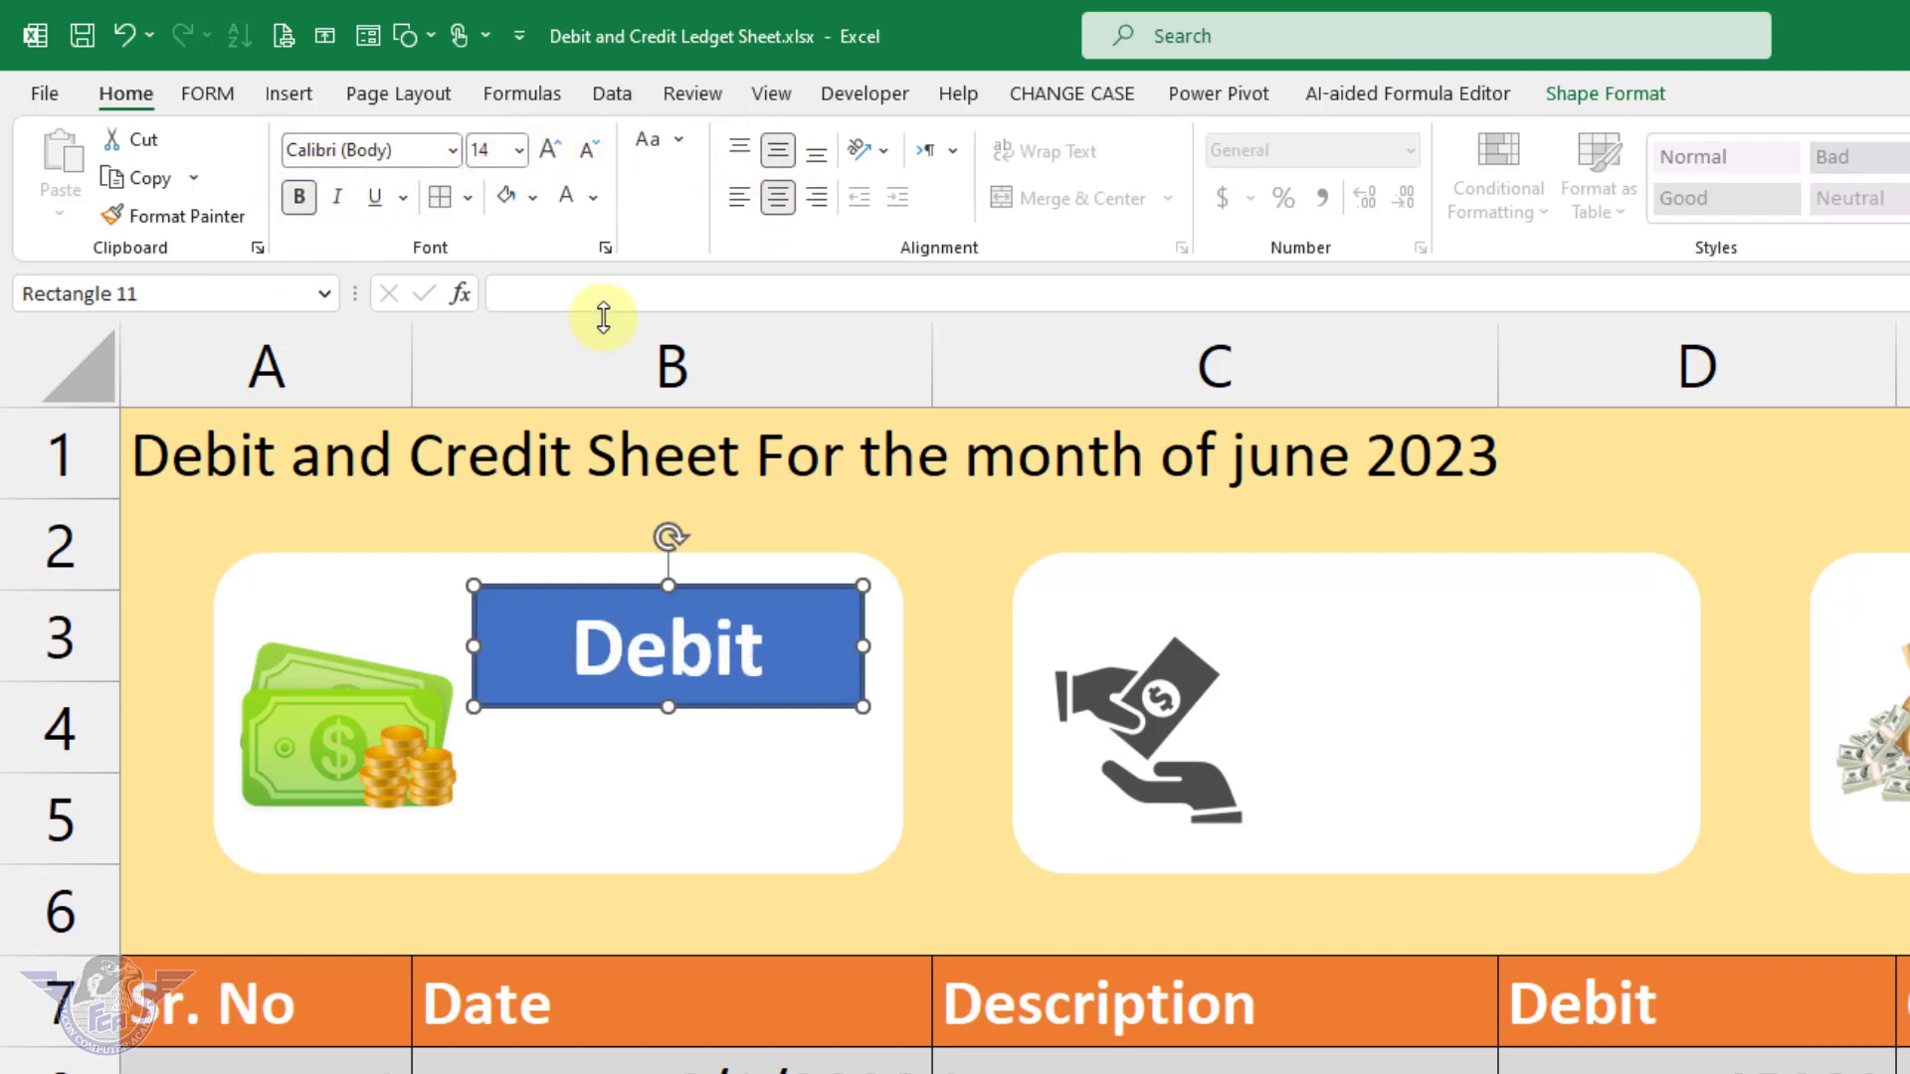
pyautogui.click(593, 199)
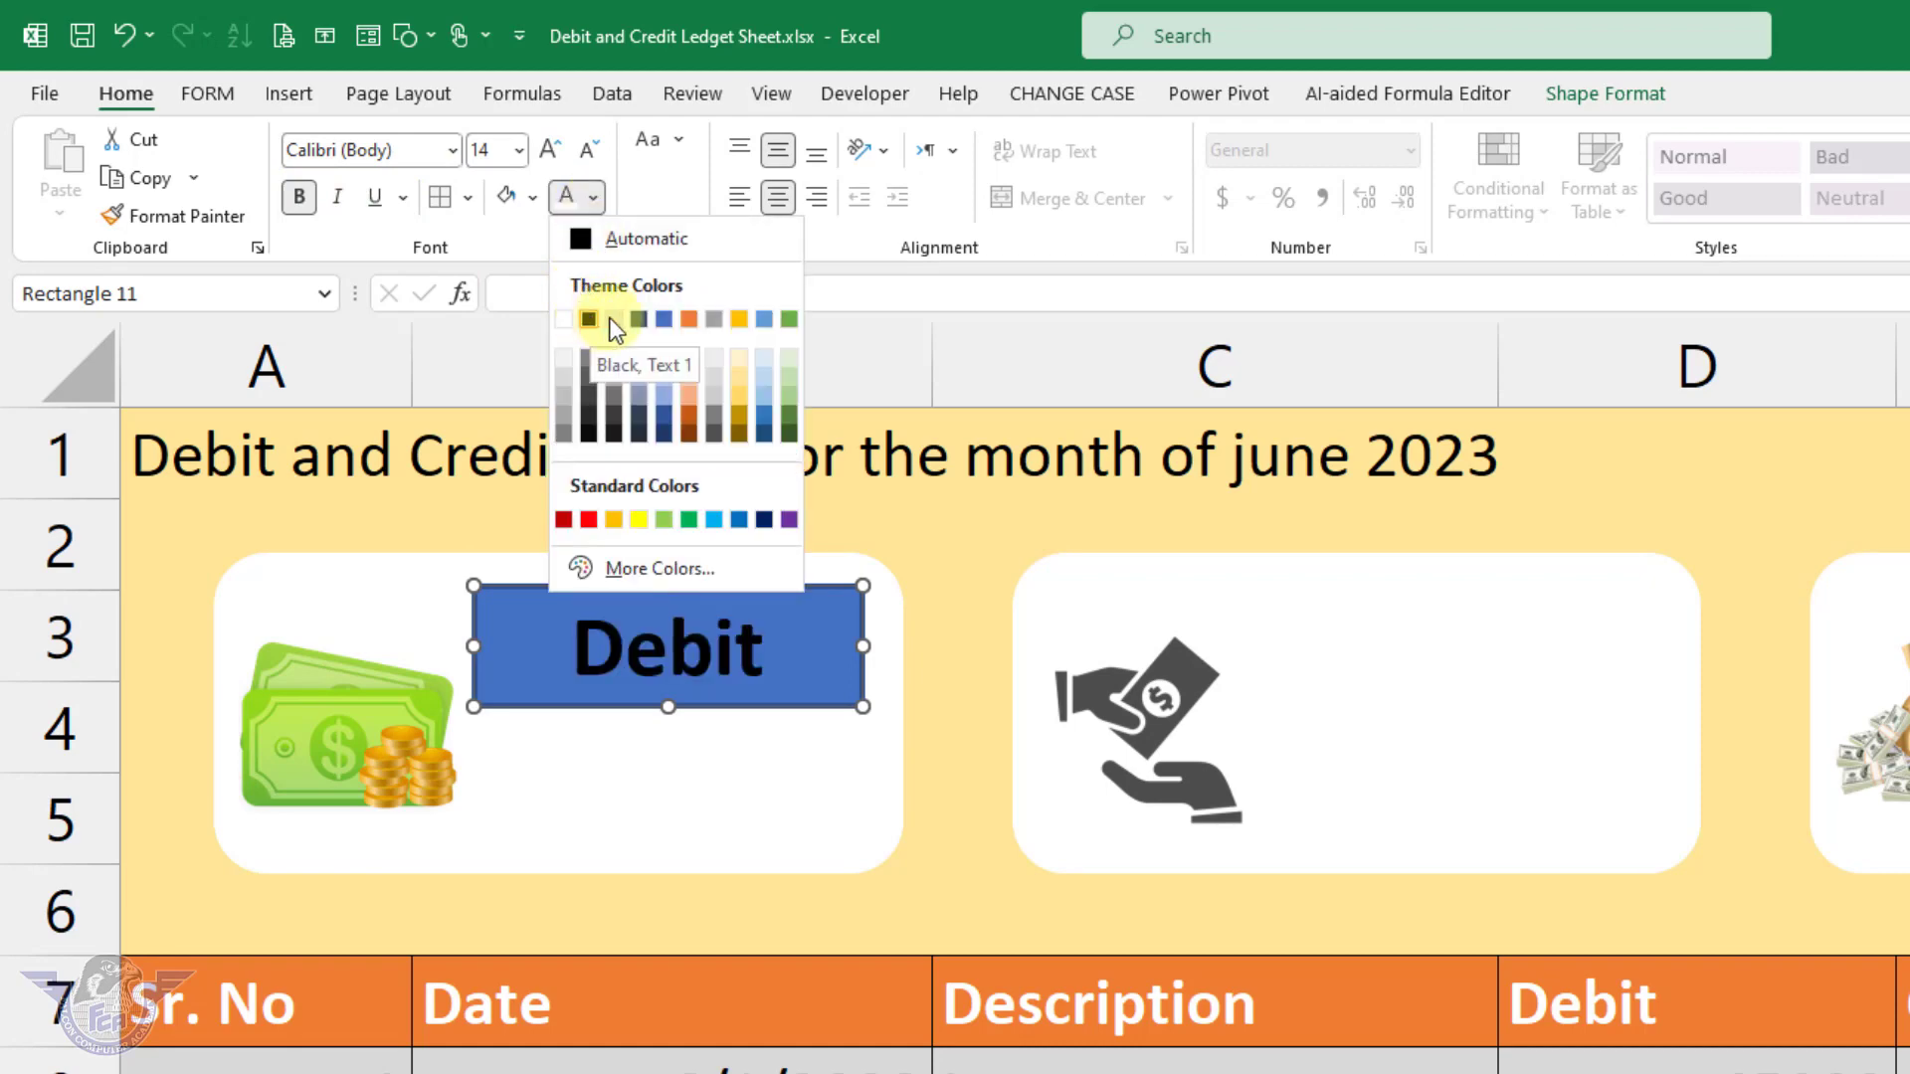
pyautogui.click(665, 318)
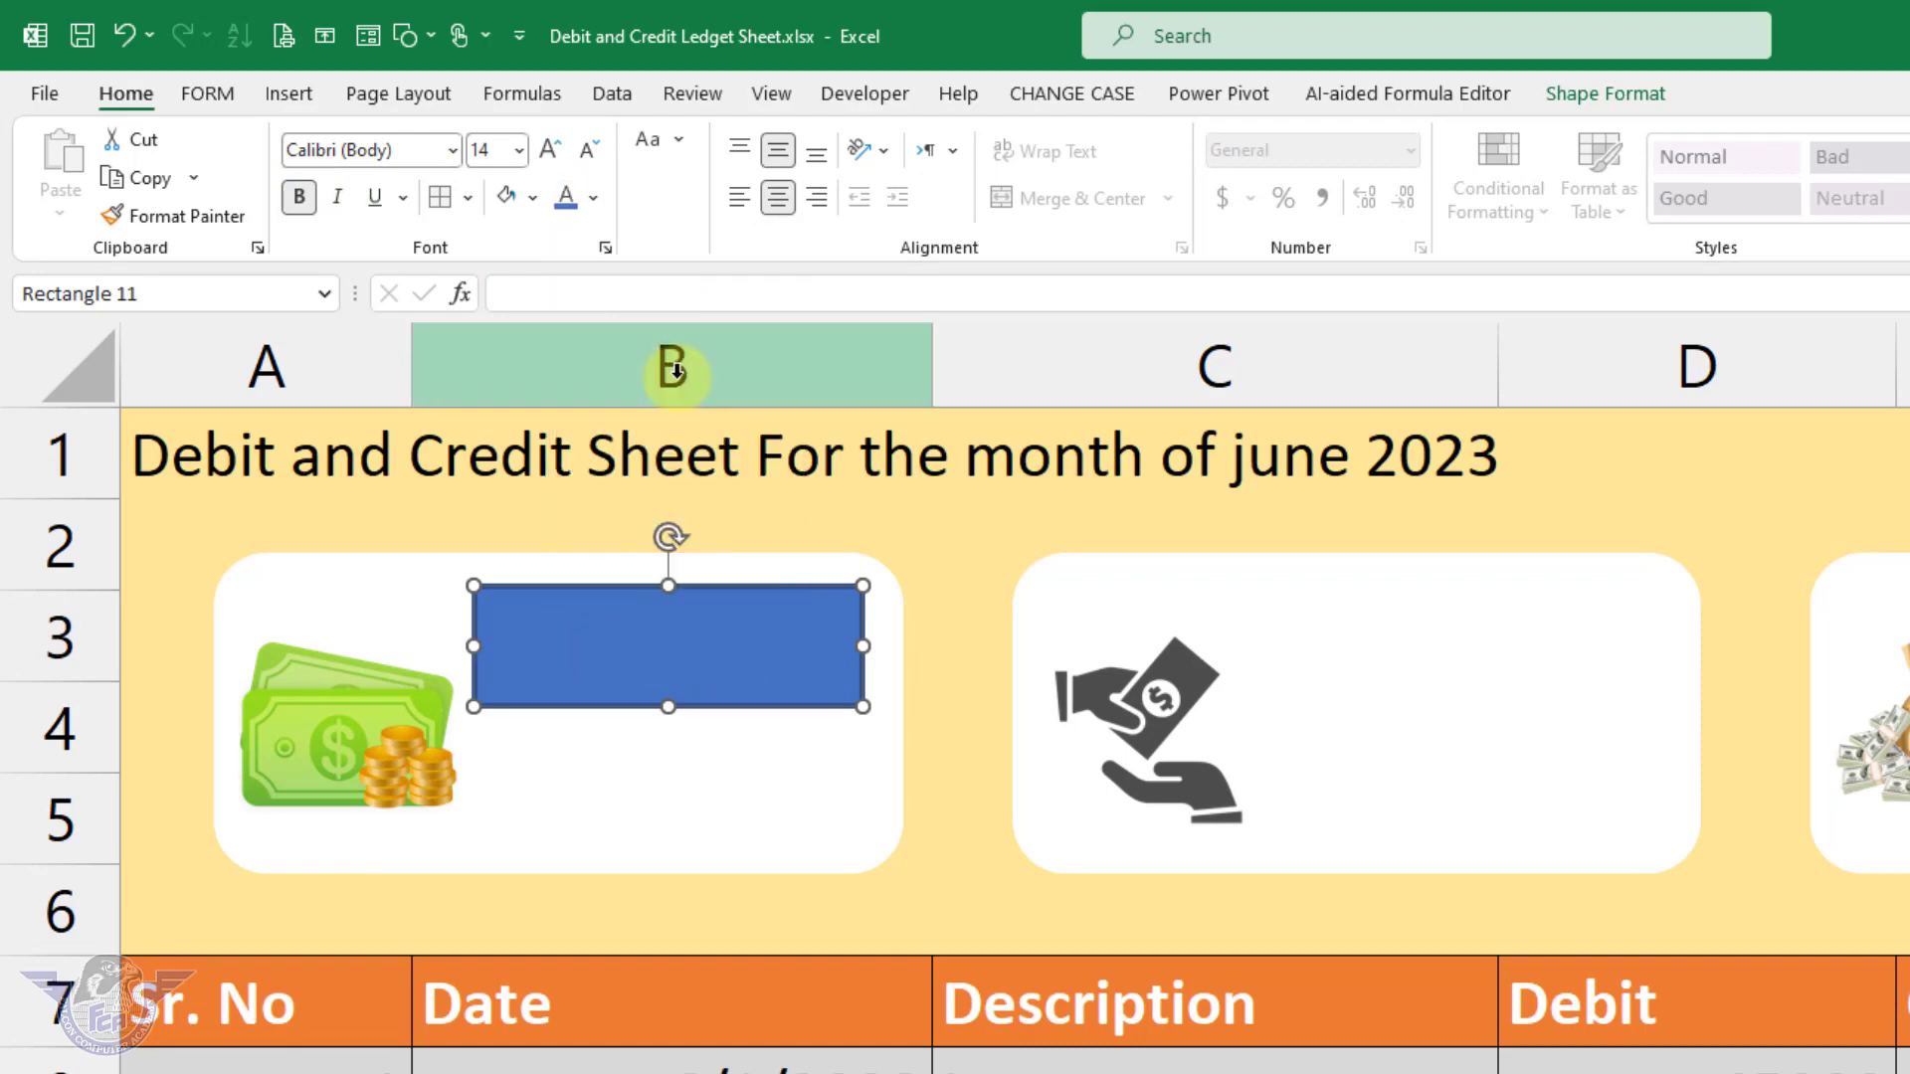
# Step: Set the Debit box's shape fill to No Fill
pyautogui.click(1595, 100)
pyautogui.click(1137, 144)
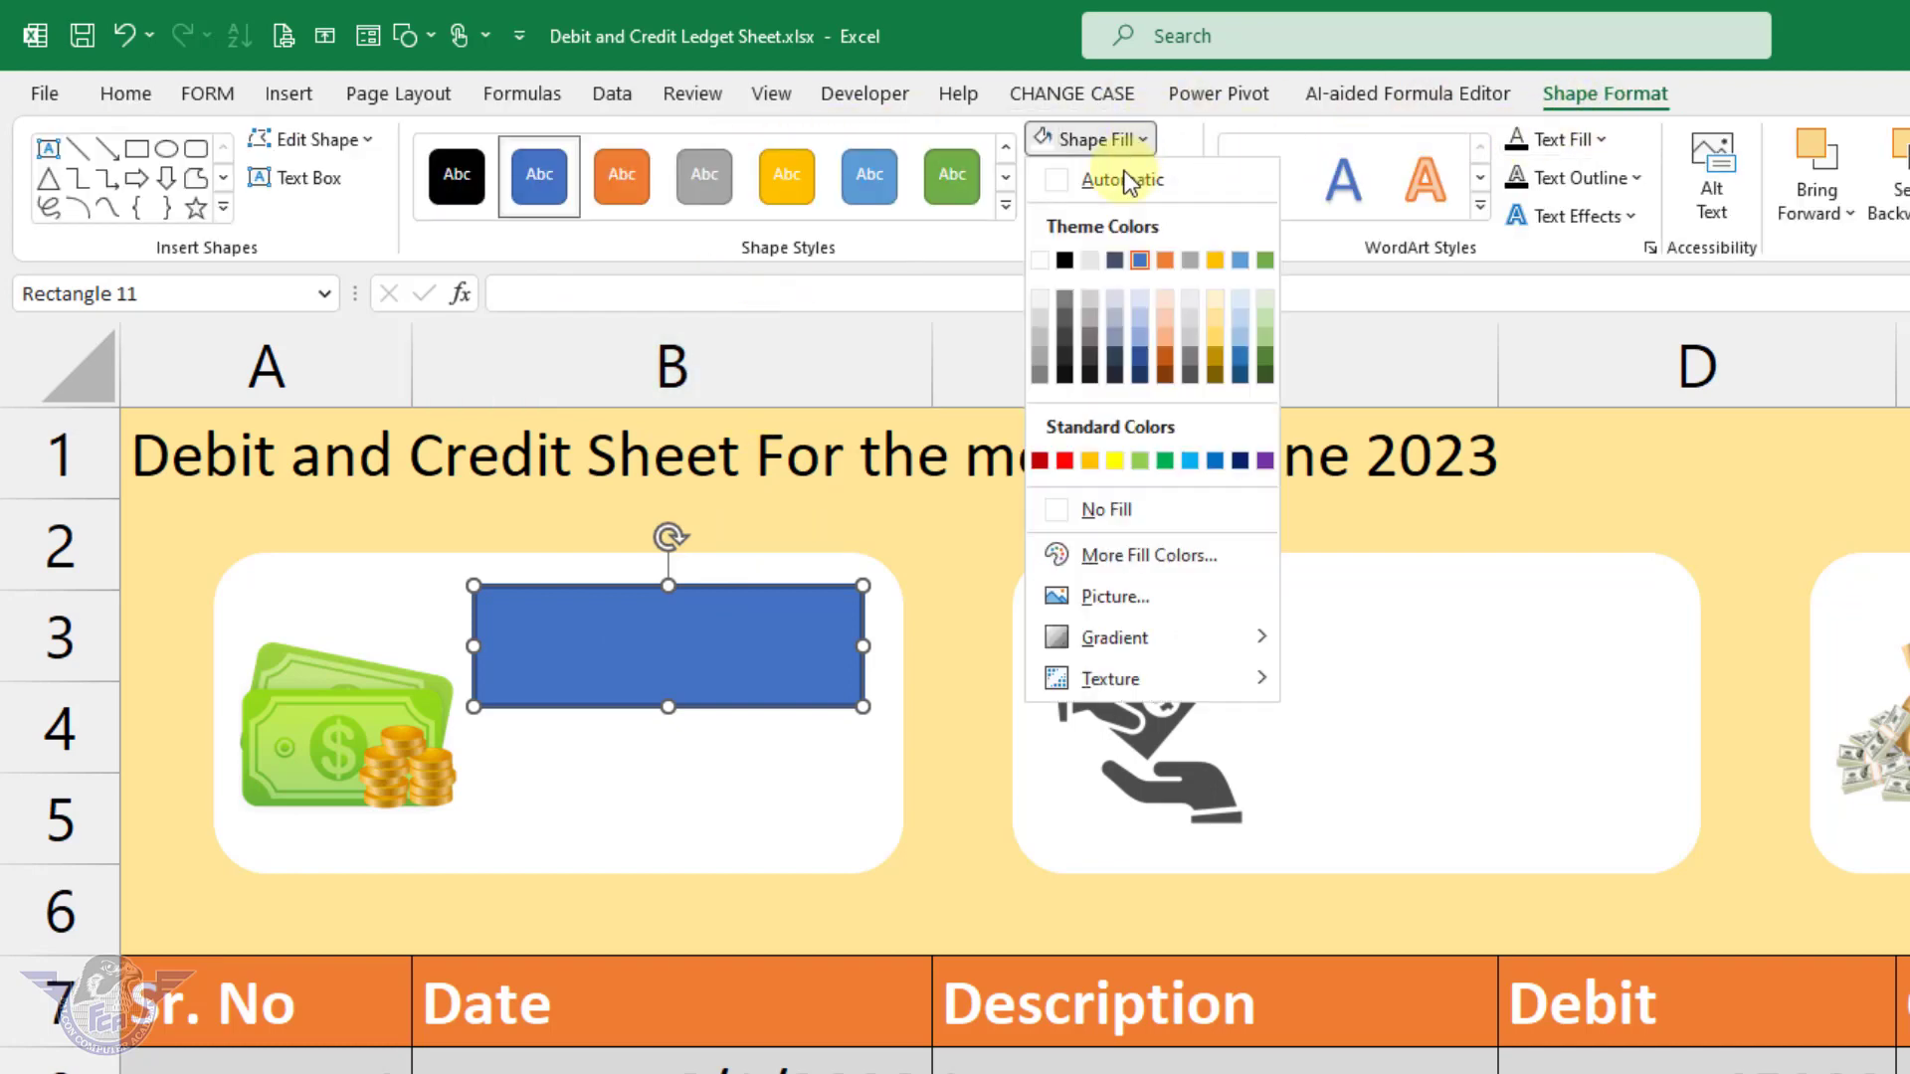
pyautogui.click(1119, 510)
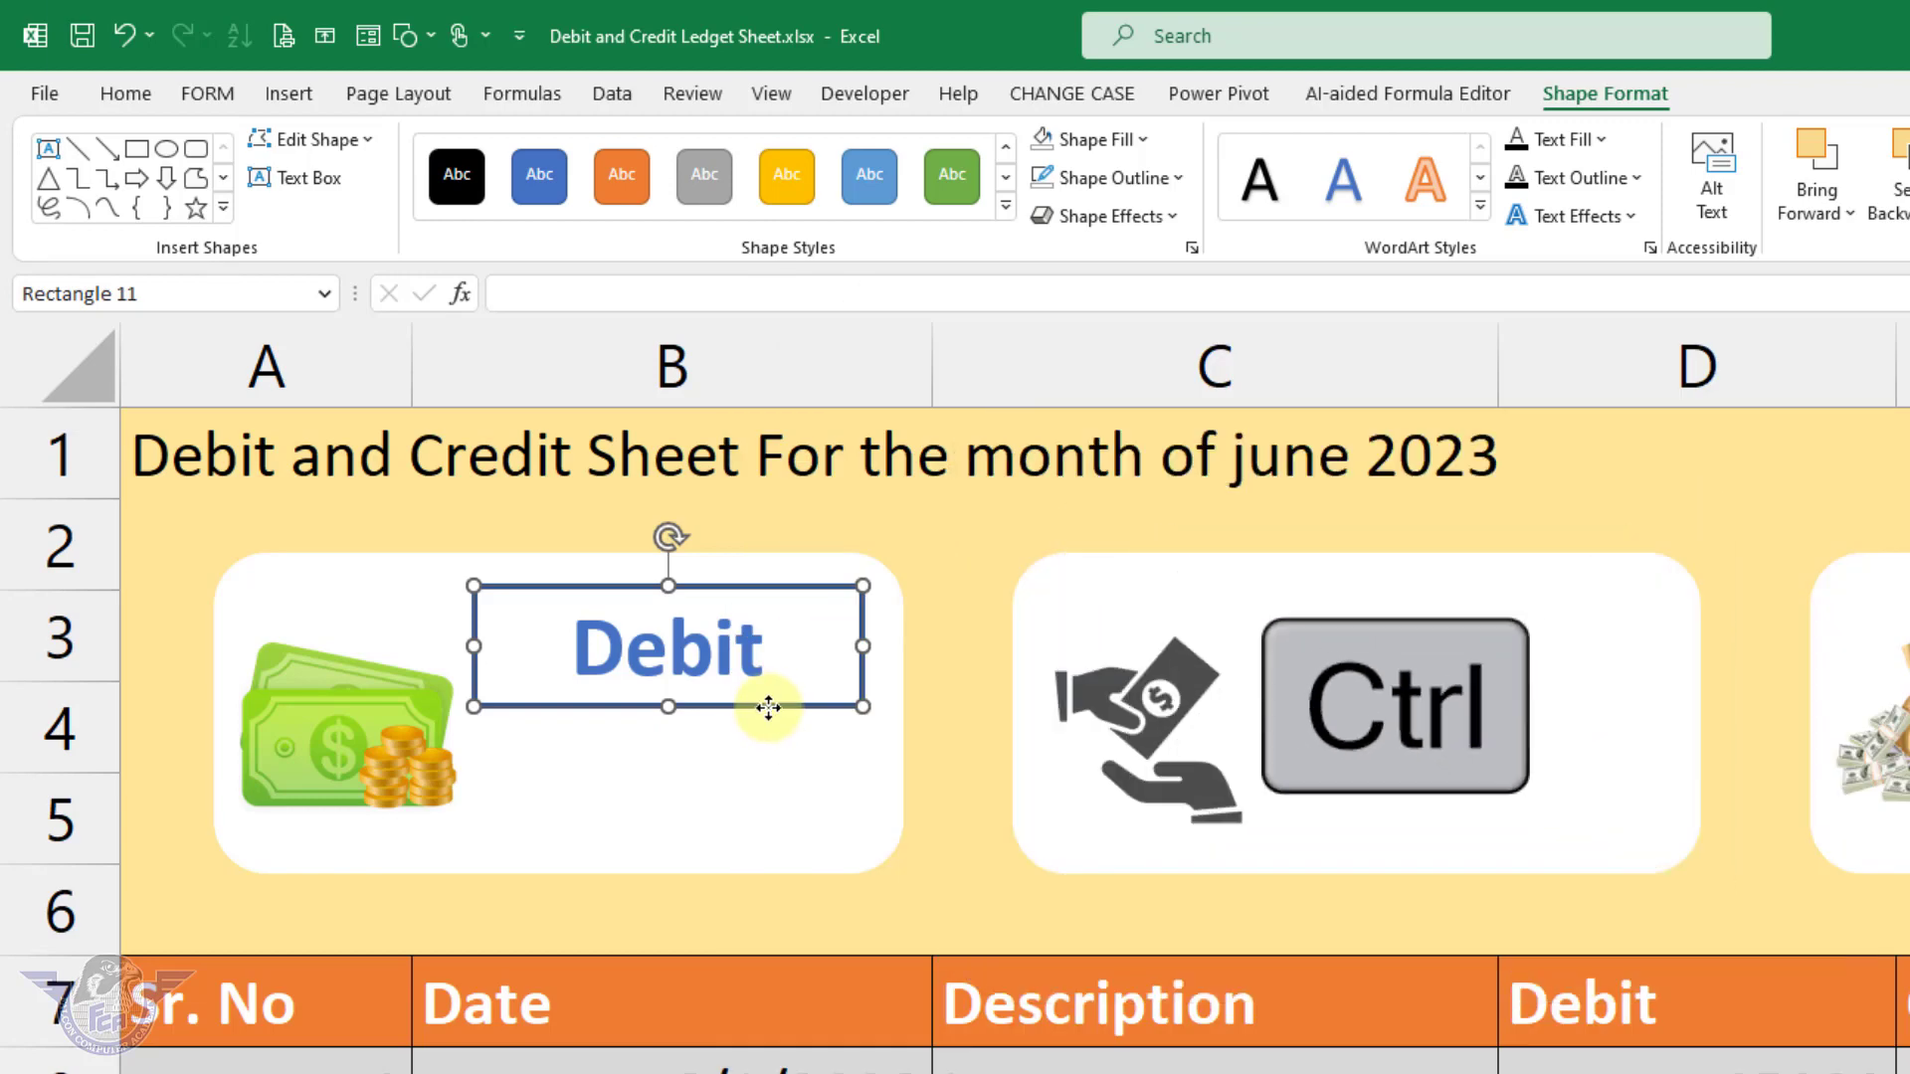
# Step: Copy the Debit box below itself, then copy the pair into the second card
pyautogui.moveTo(767, 708); pyautogui.dragTo(767, 852)
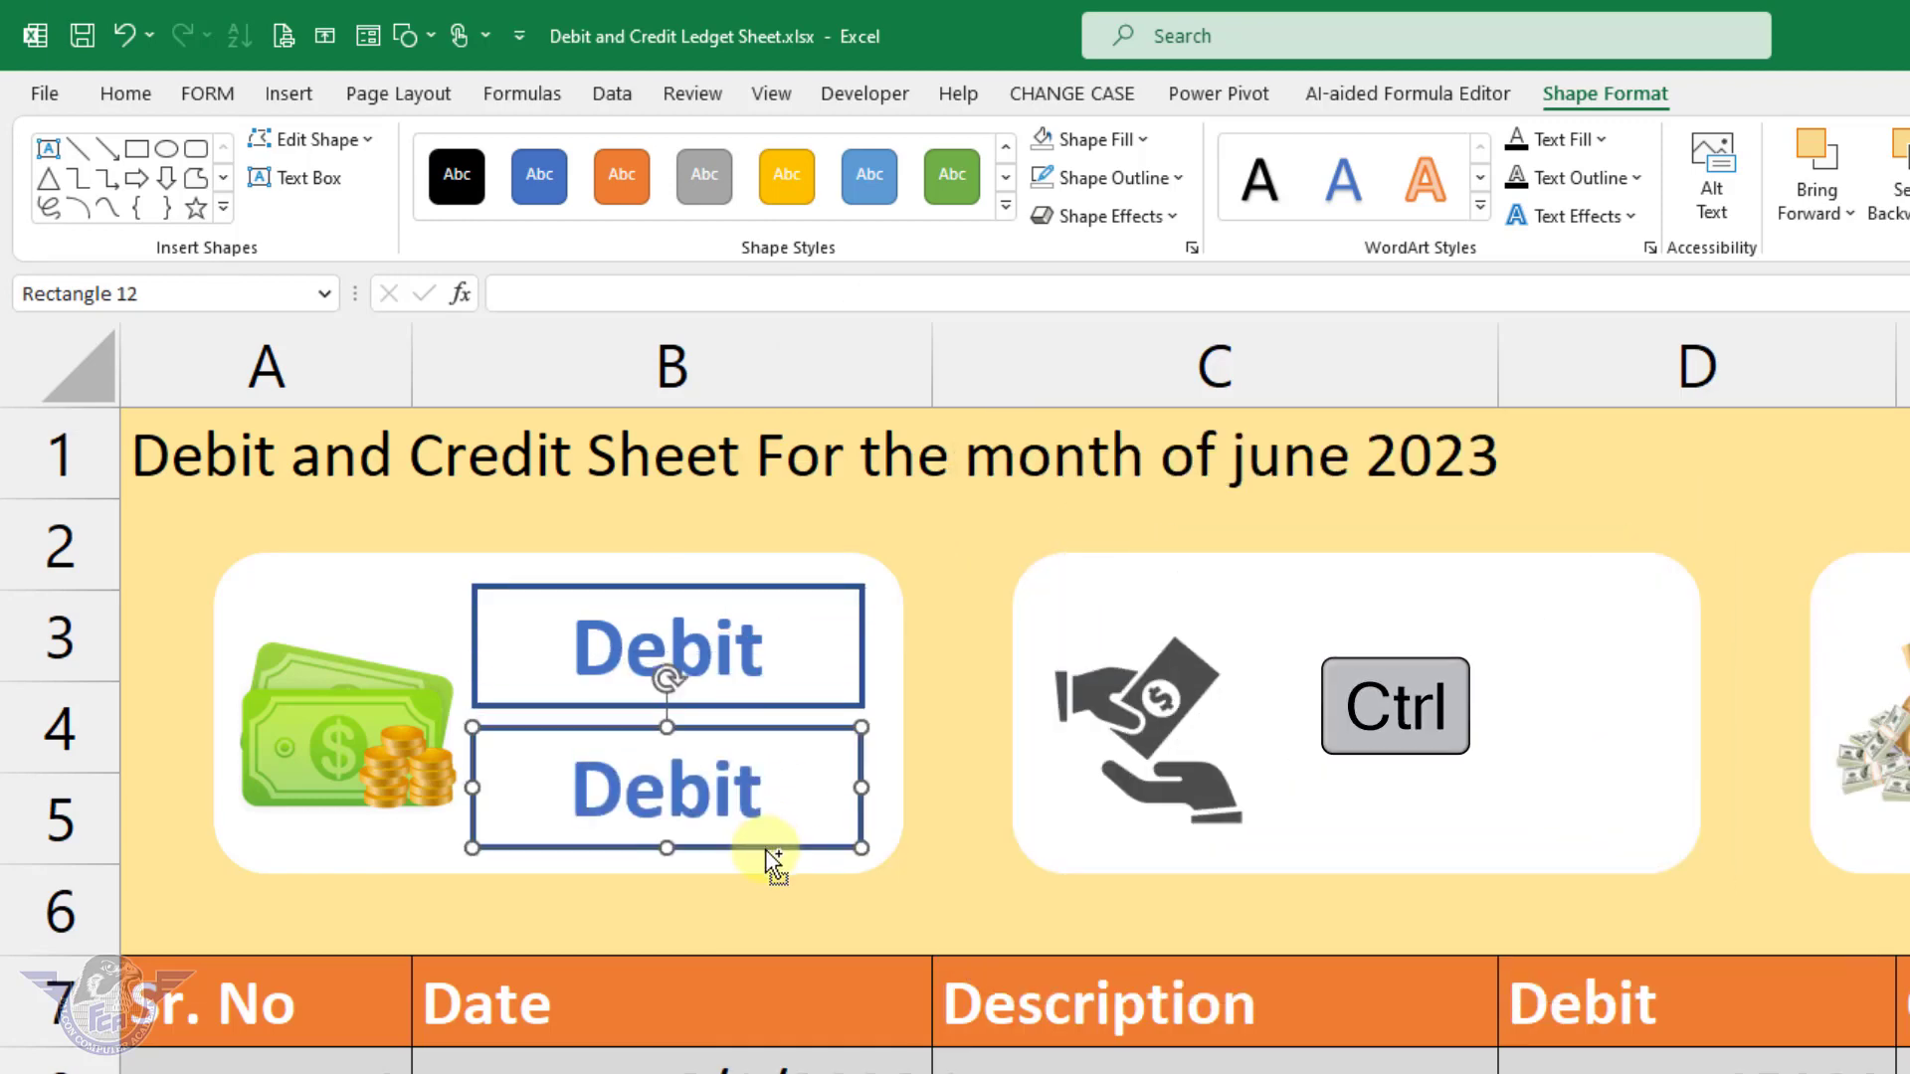
pyautogui.press('shift')
pyautogui.keyDown('shift'); pyautogui.click(826, 706); pyautogui.keyUp('shift')
pyautogui.moveTo(814, 709); pyautogui.dragTo(1621, 716)
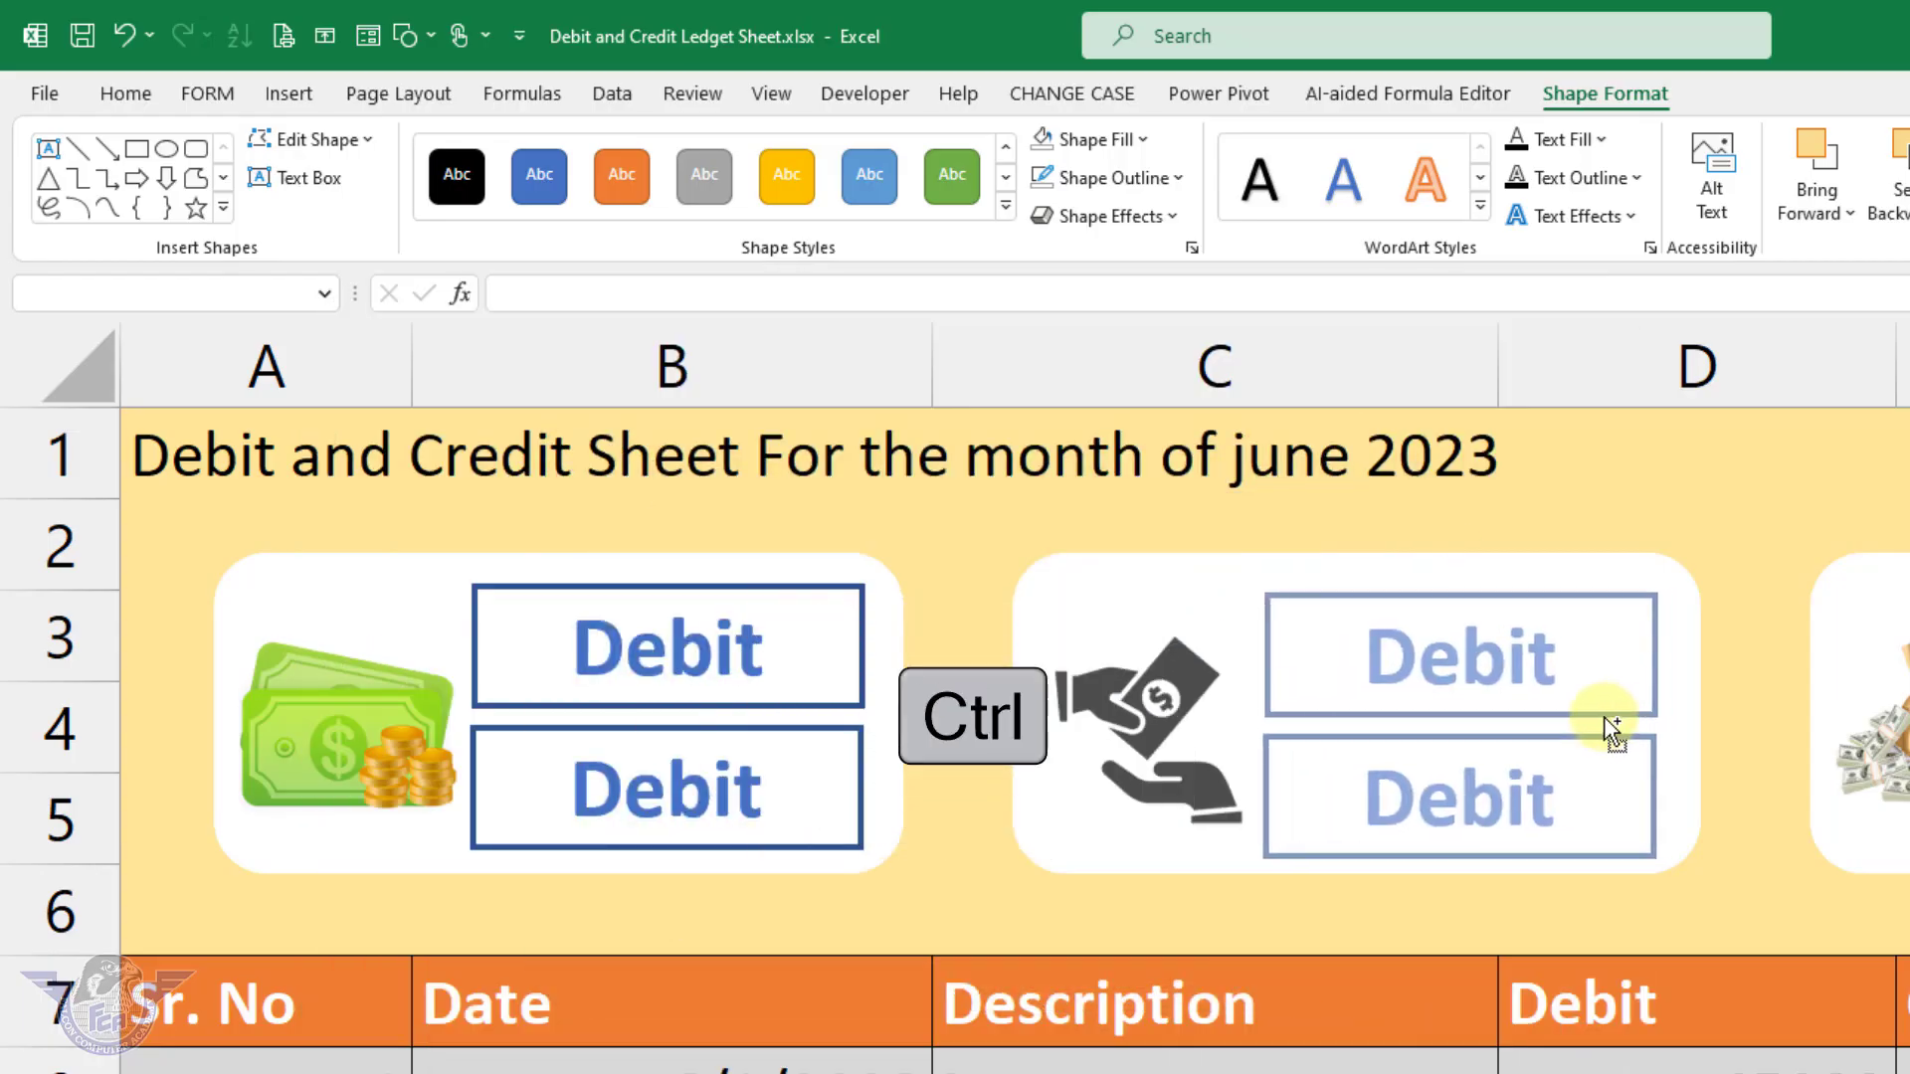
pyautogui.moveTo(1621, 716)
pyautogui.mouseDown()
pyautogui.moveTo(1589, 717)
pyautogui.moveTo(1812, 587)
pyautogui.mouseUp()
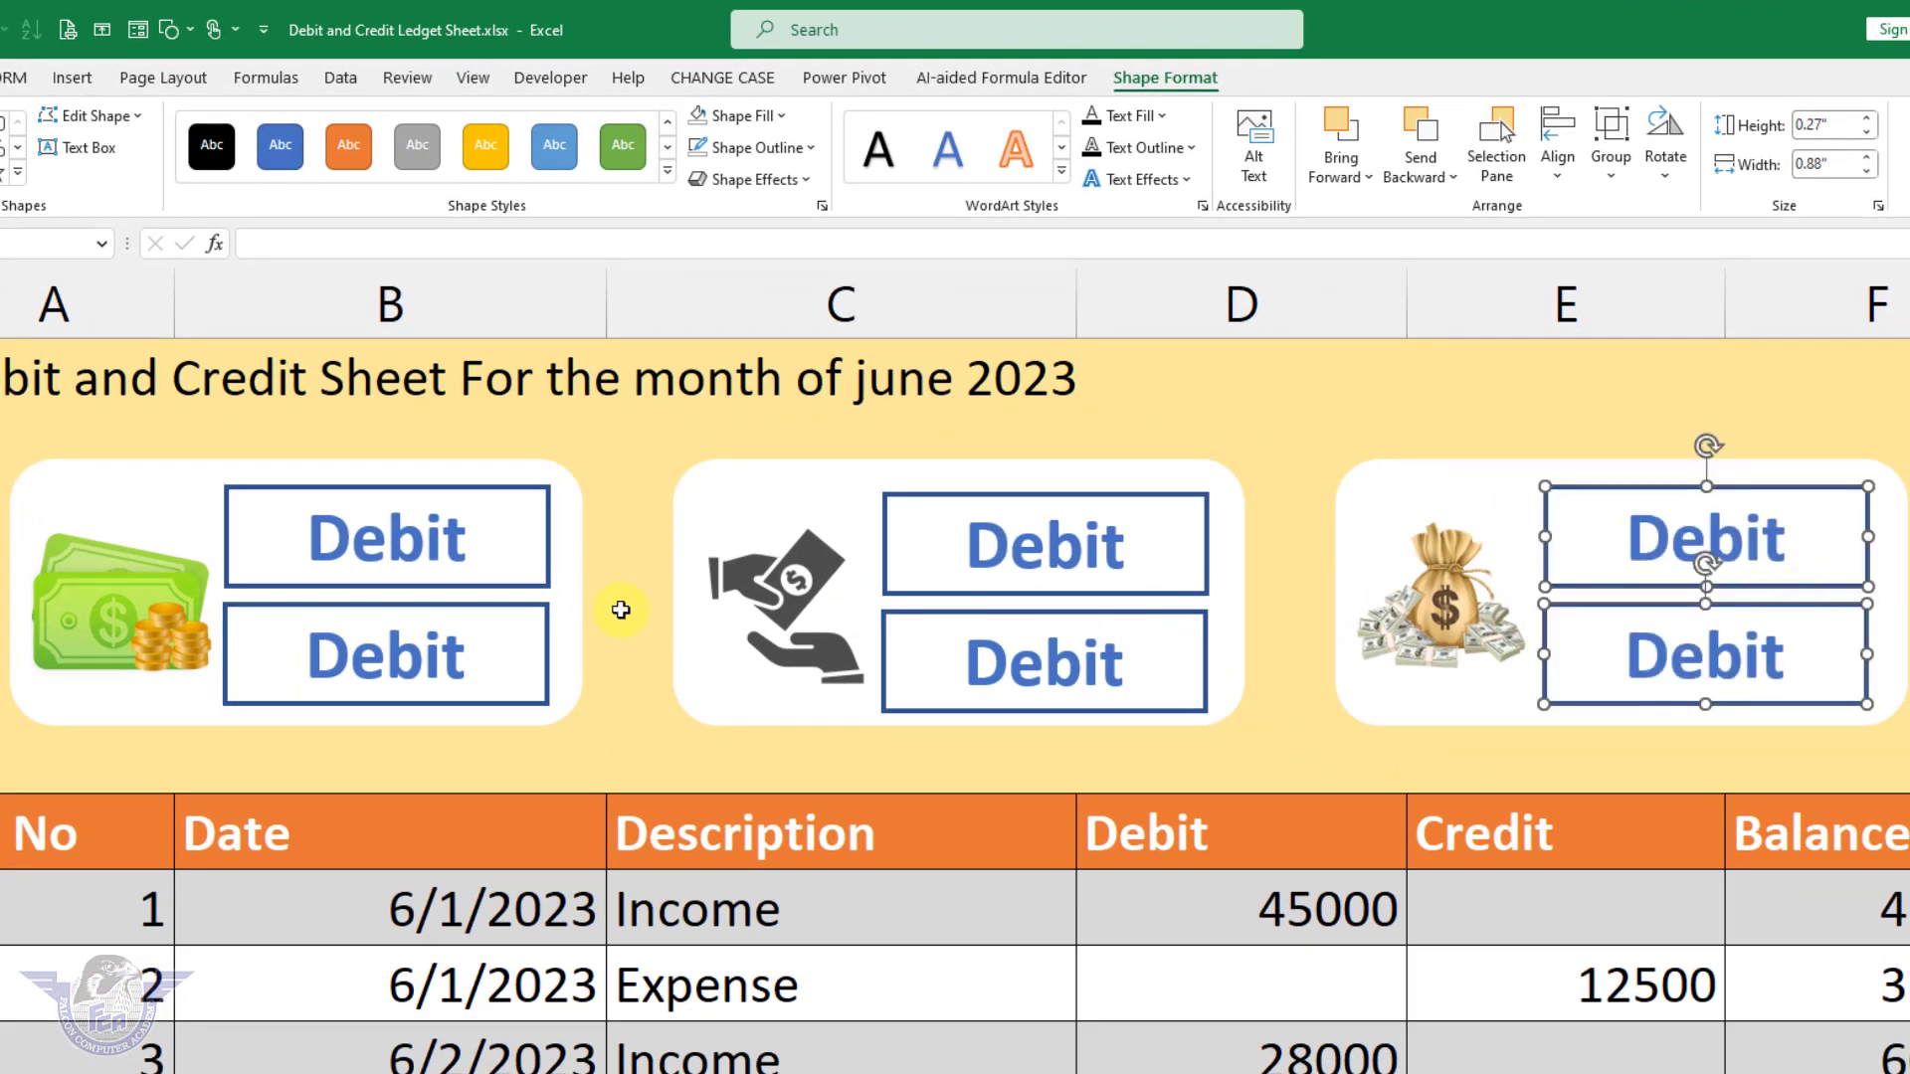
# Step: Delete the Debit text from the first card's lower box
pyautogui.click(409, 662)
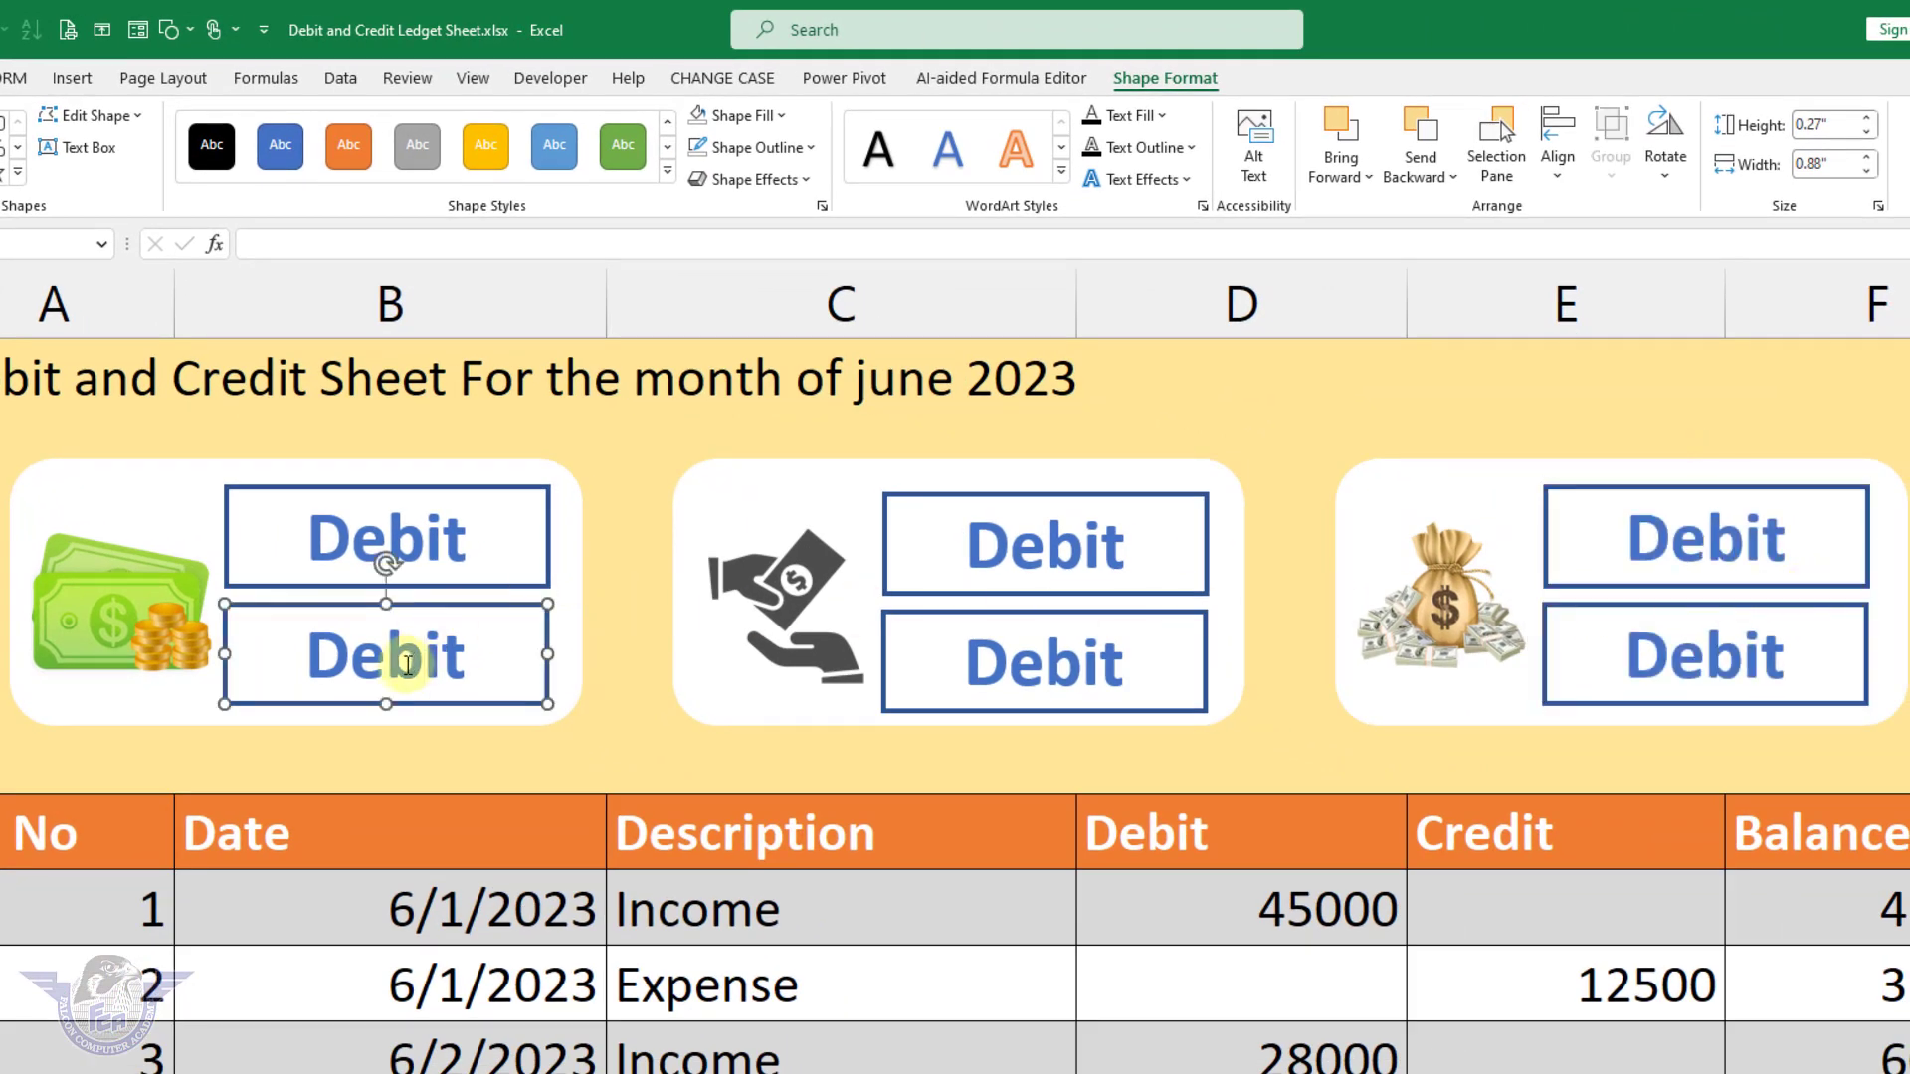
pyautogui.doubleClick(408, 665)
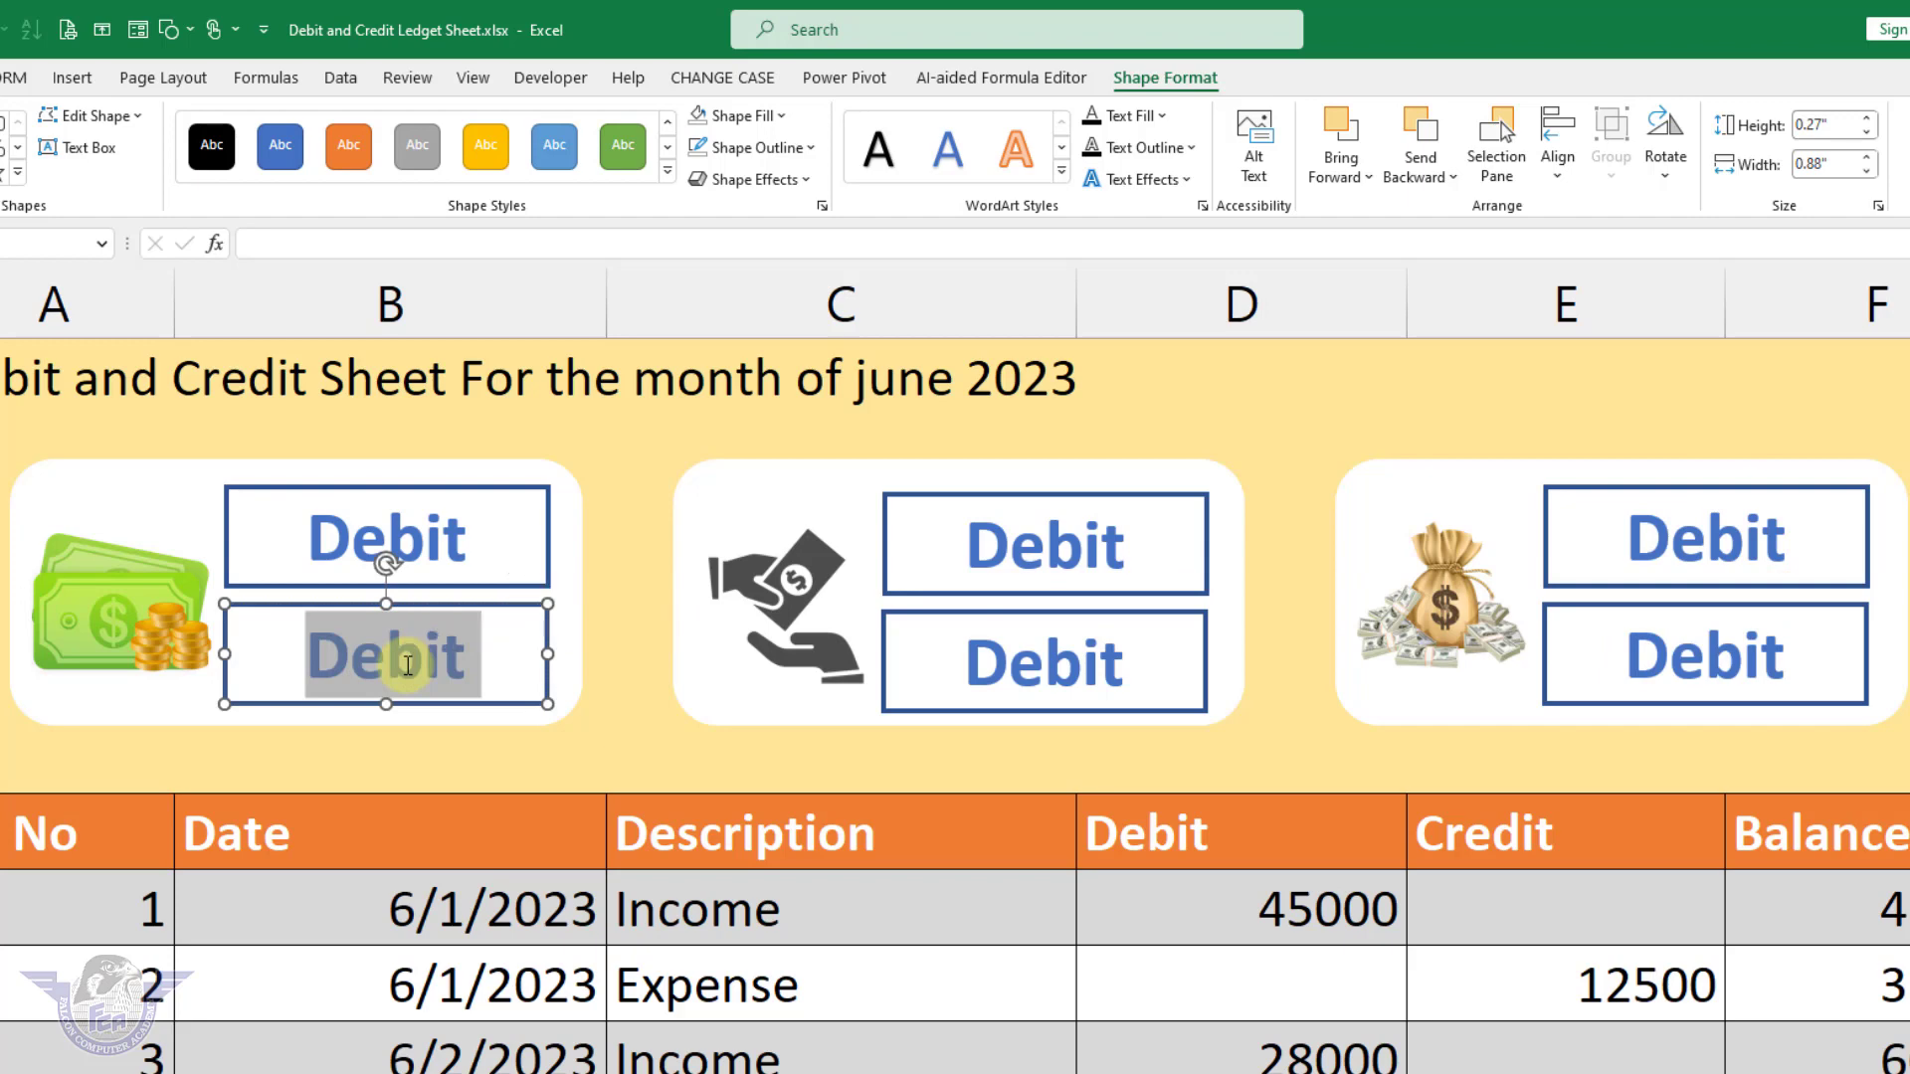
pyautogui.press('BackSpace')
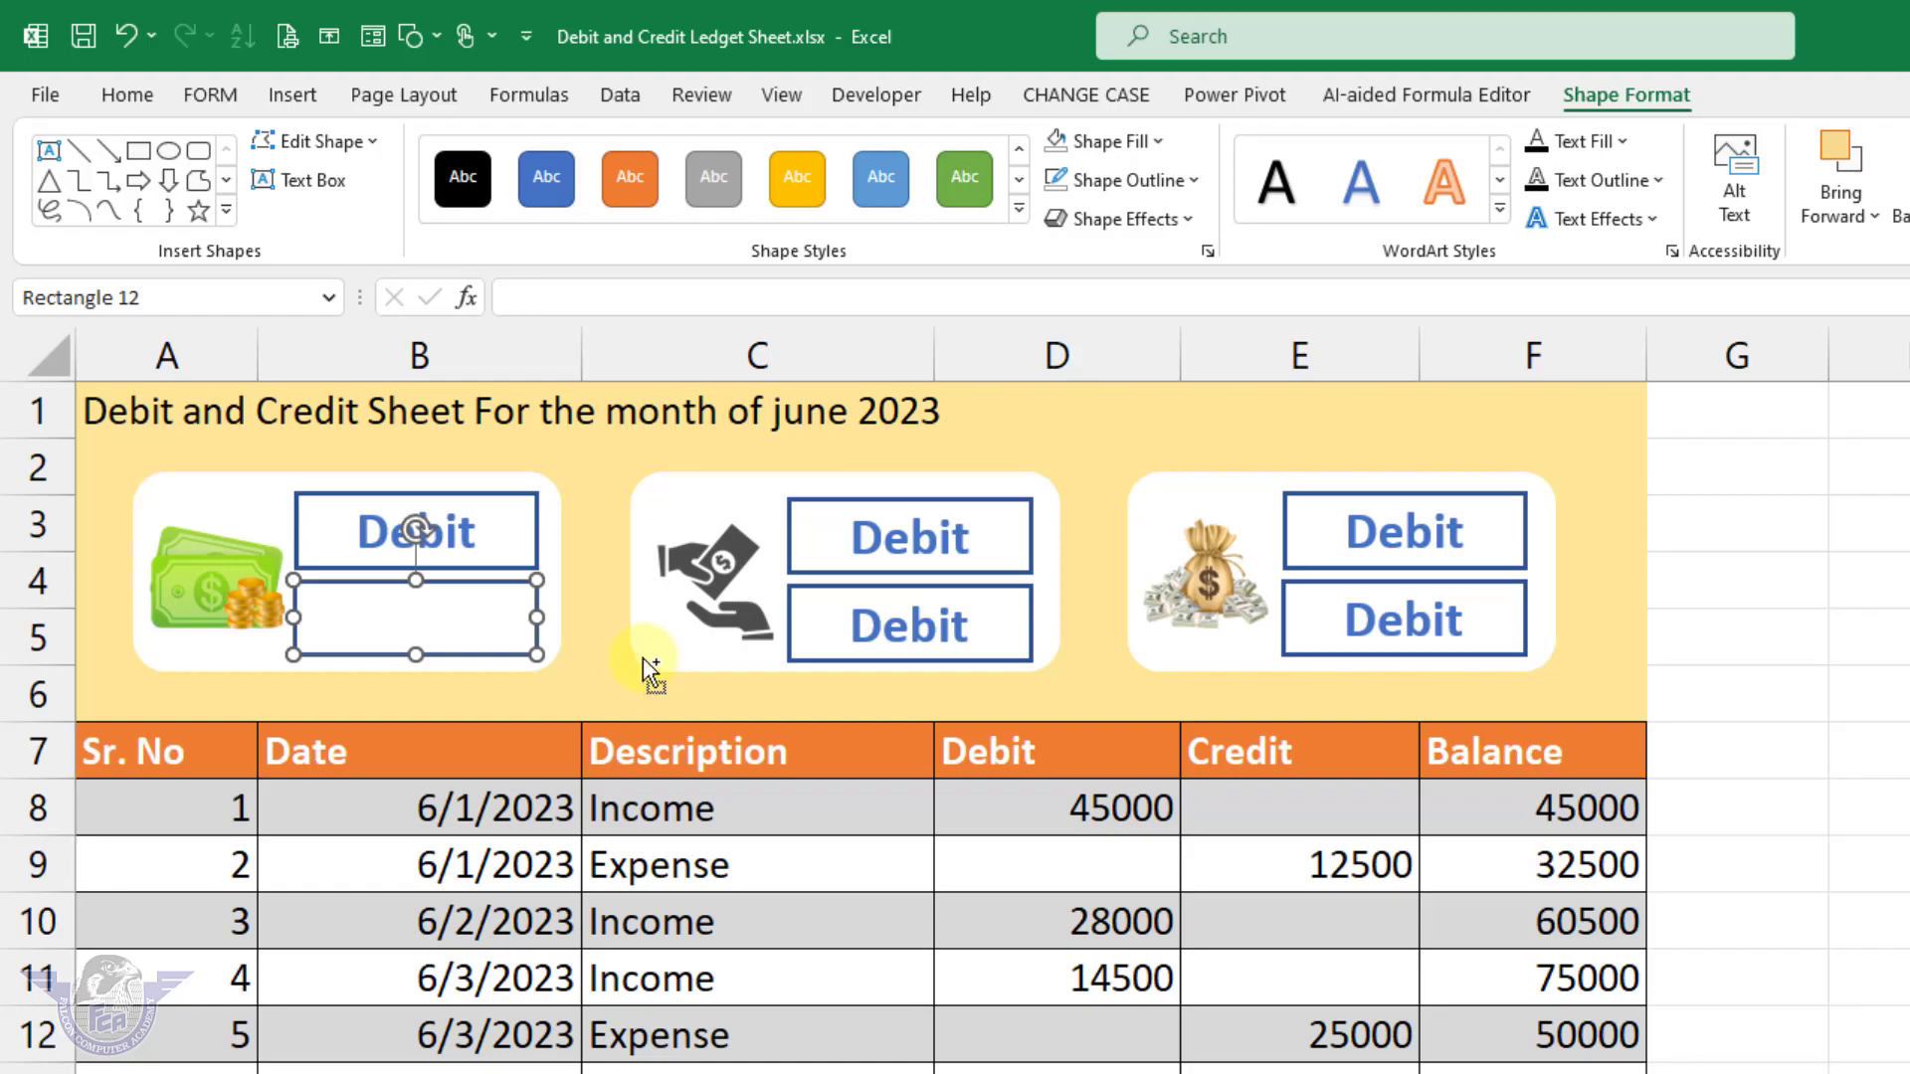
# Step: Link the first card's empty lower box to the debit total in D28
pyautogui.press('ctrl')
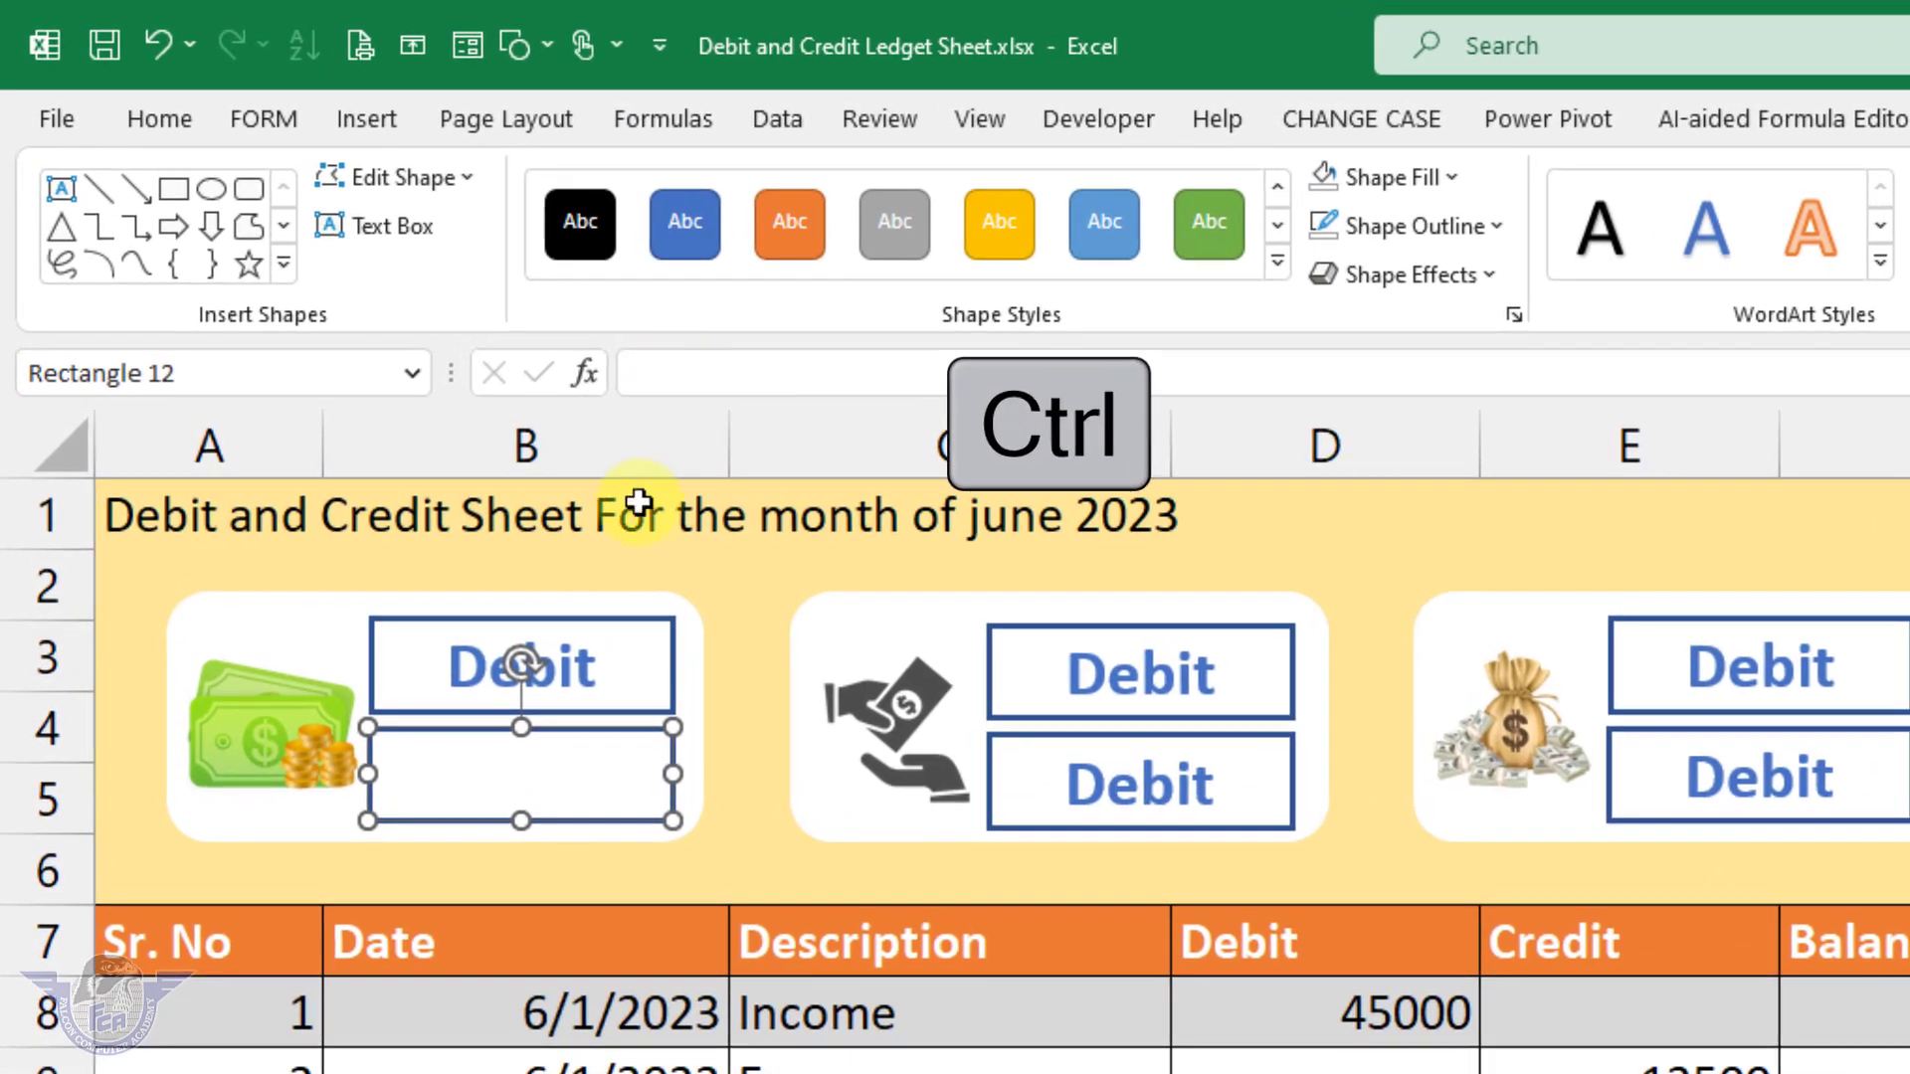
pyautogui.click(542, 300)
pyautogui.write('=')
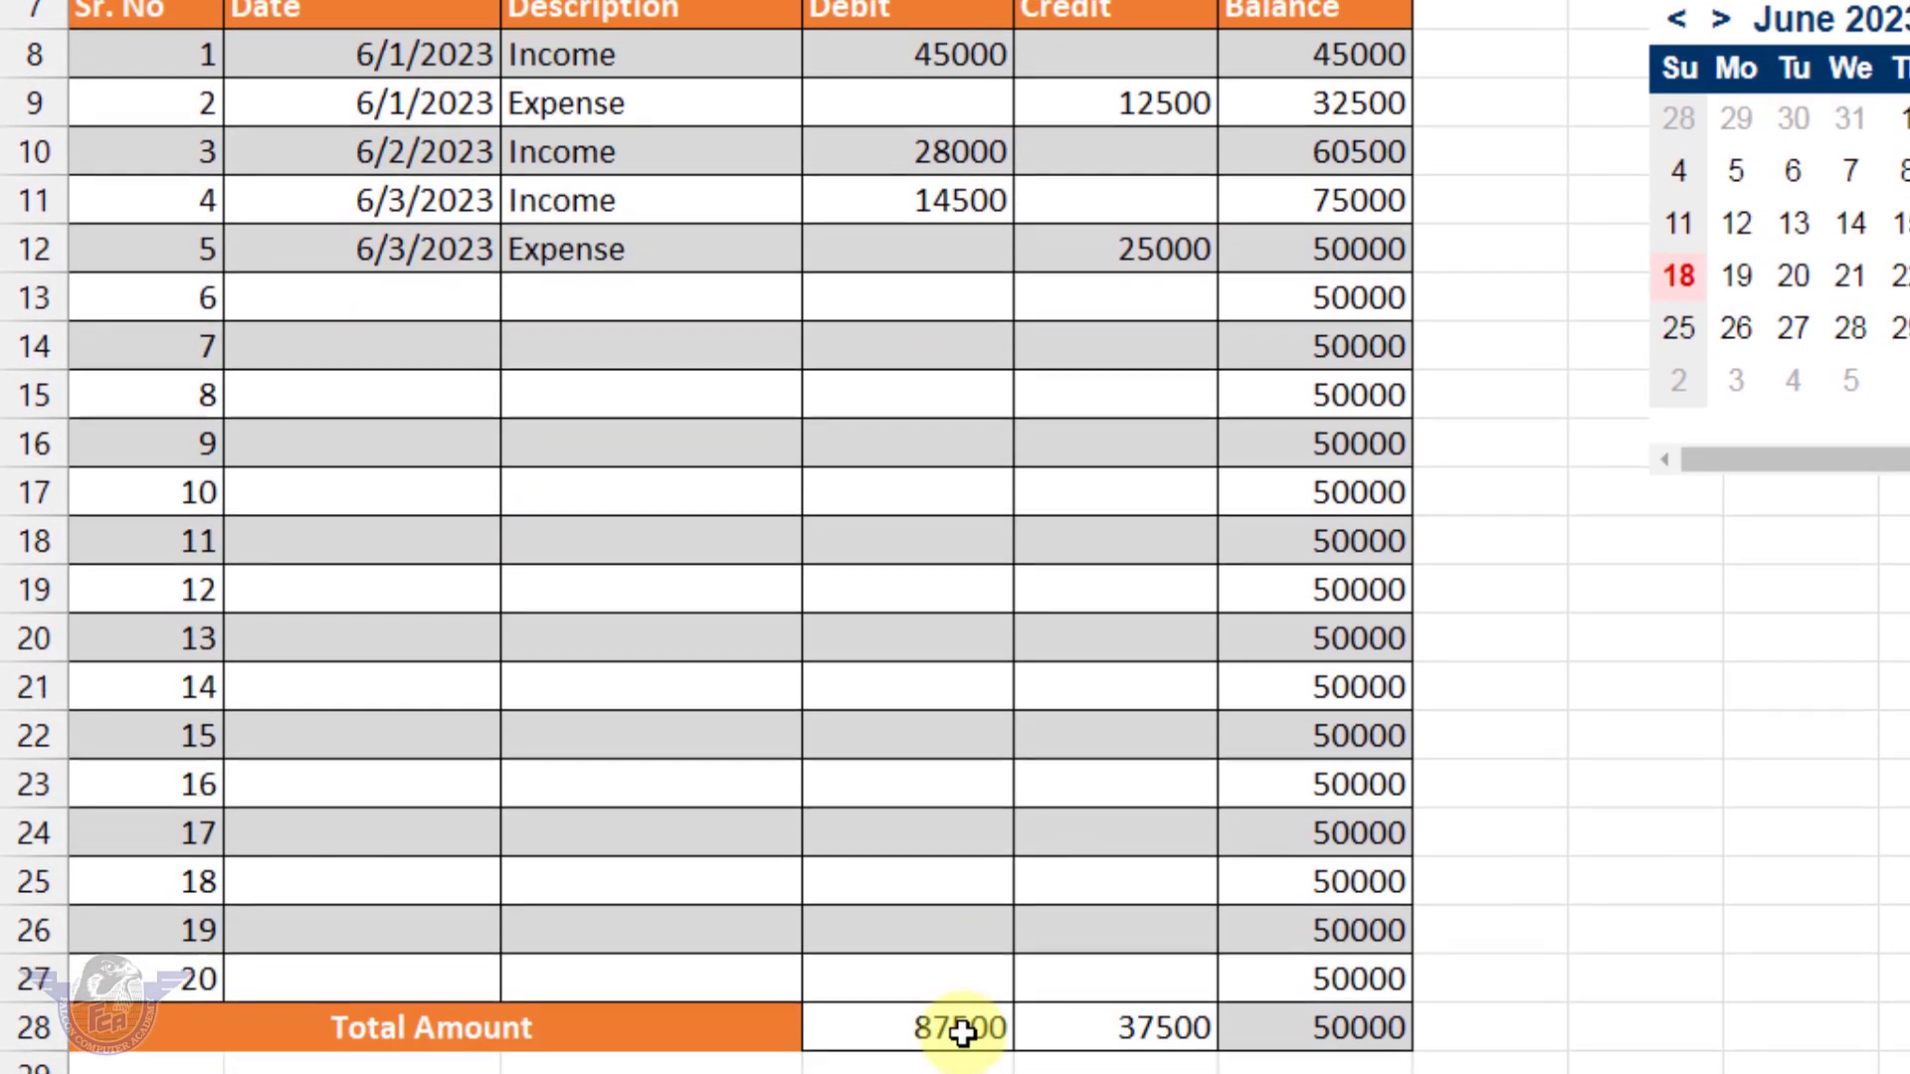
pyautogui.click(960, 1049)
pyautogui.press('Return')
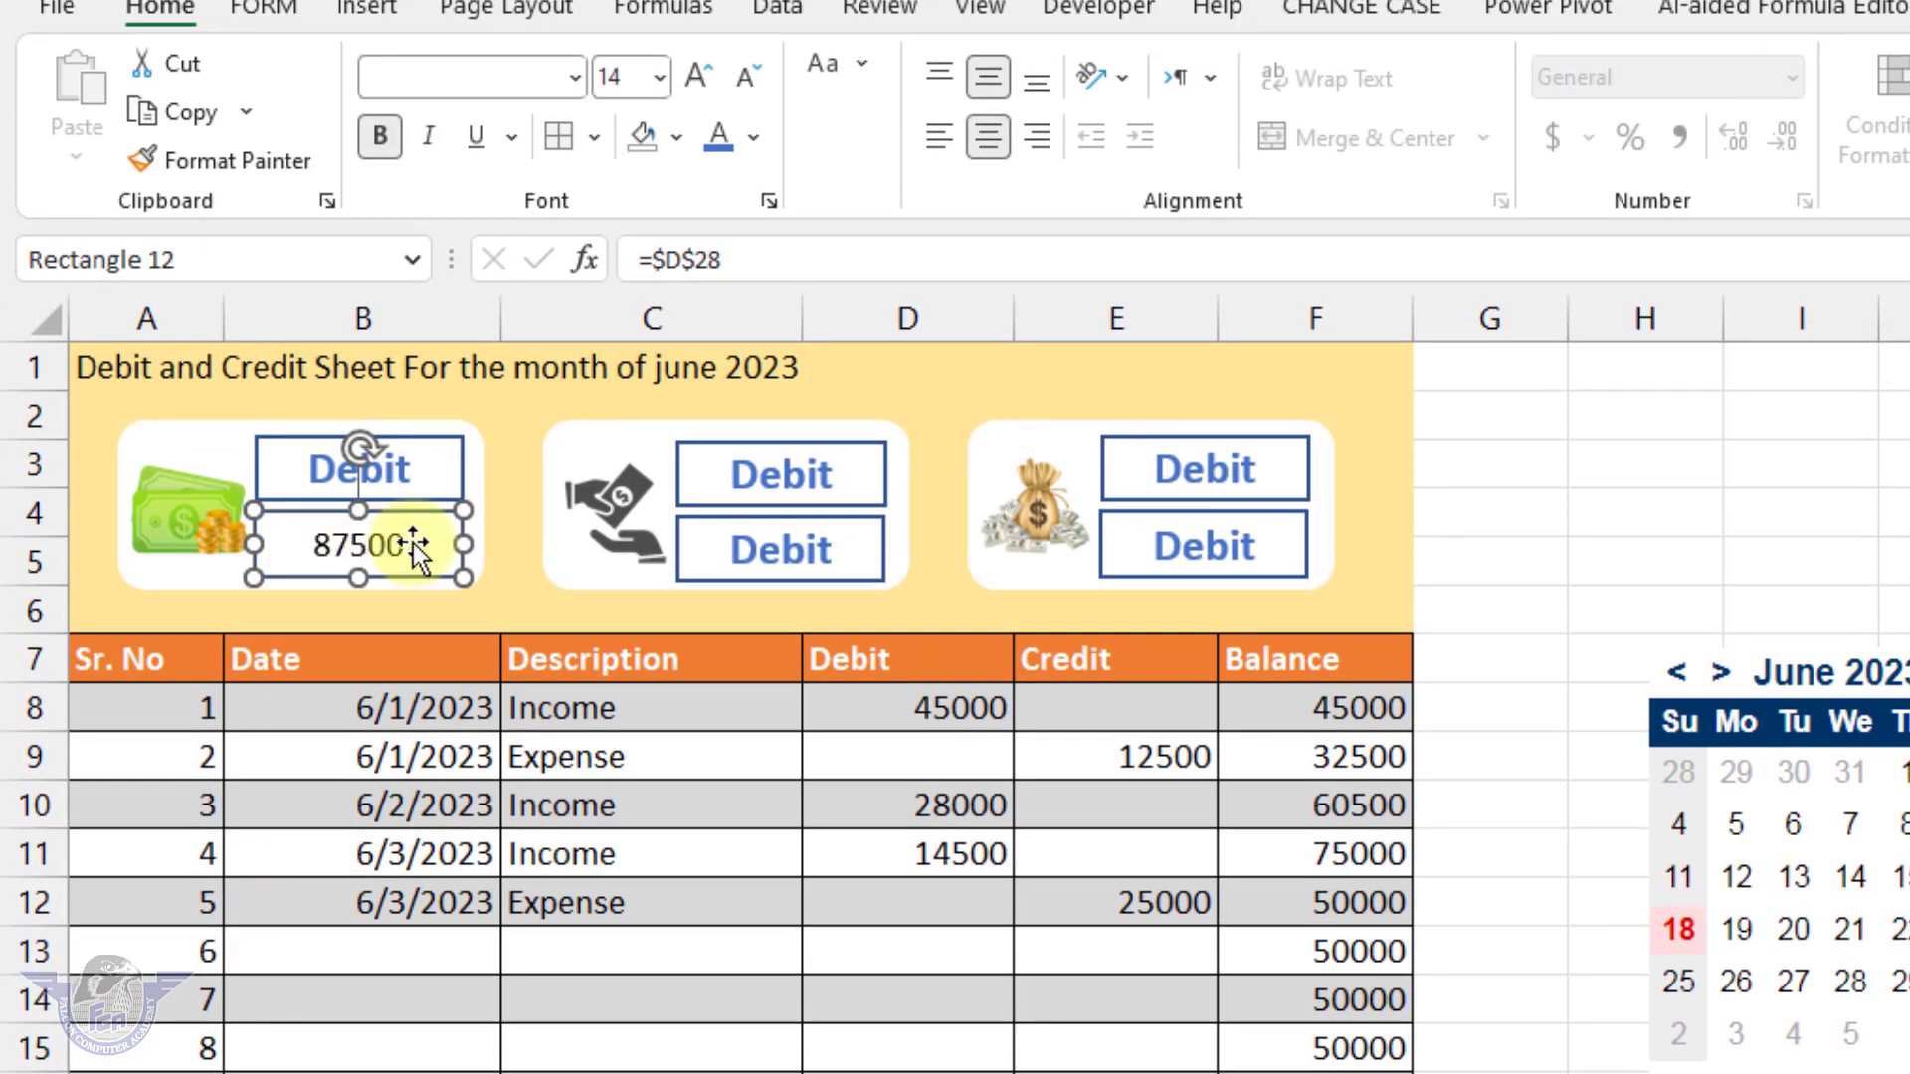
# Step: Clear the second card's lower box and link it to the credit total in E28
pyautogui.click(809, 547)
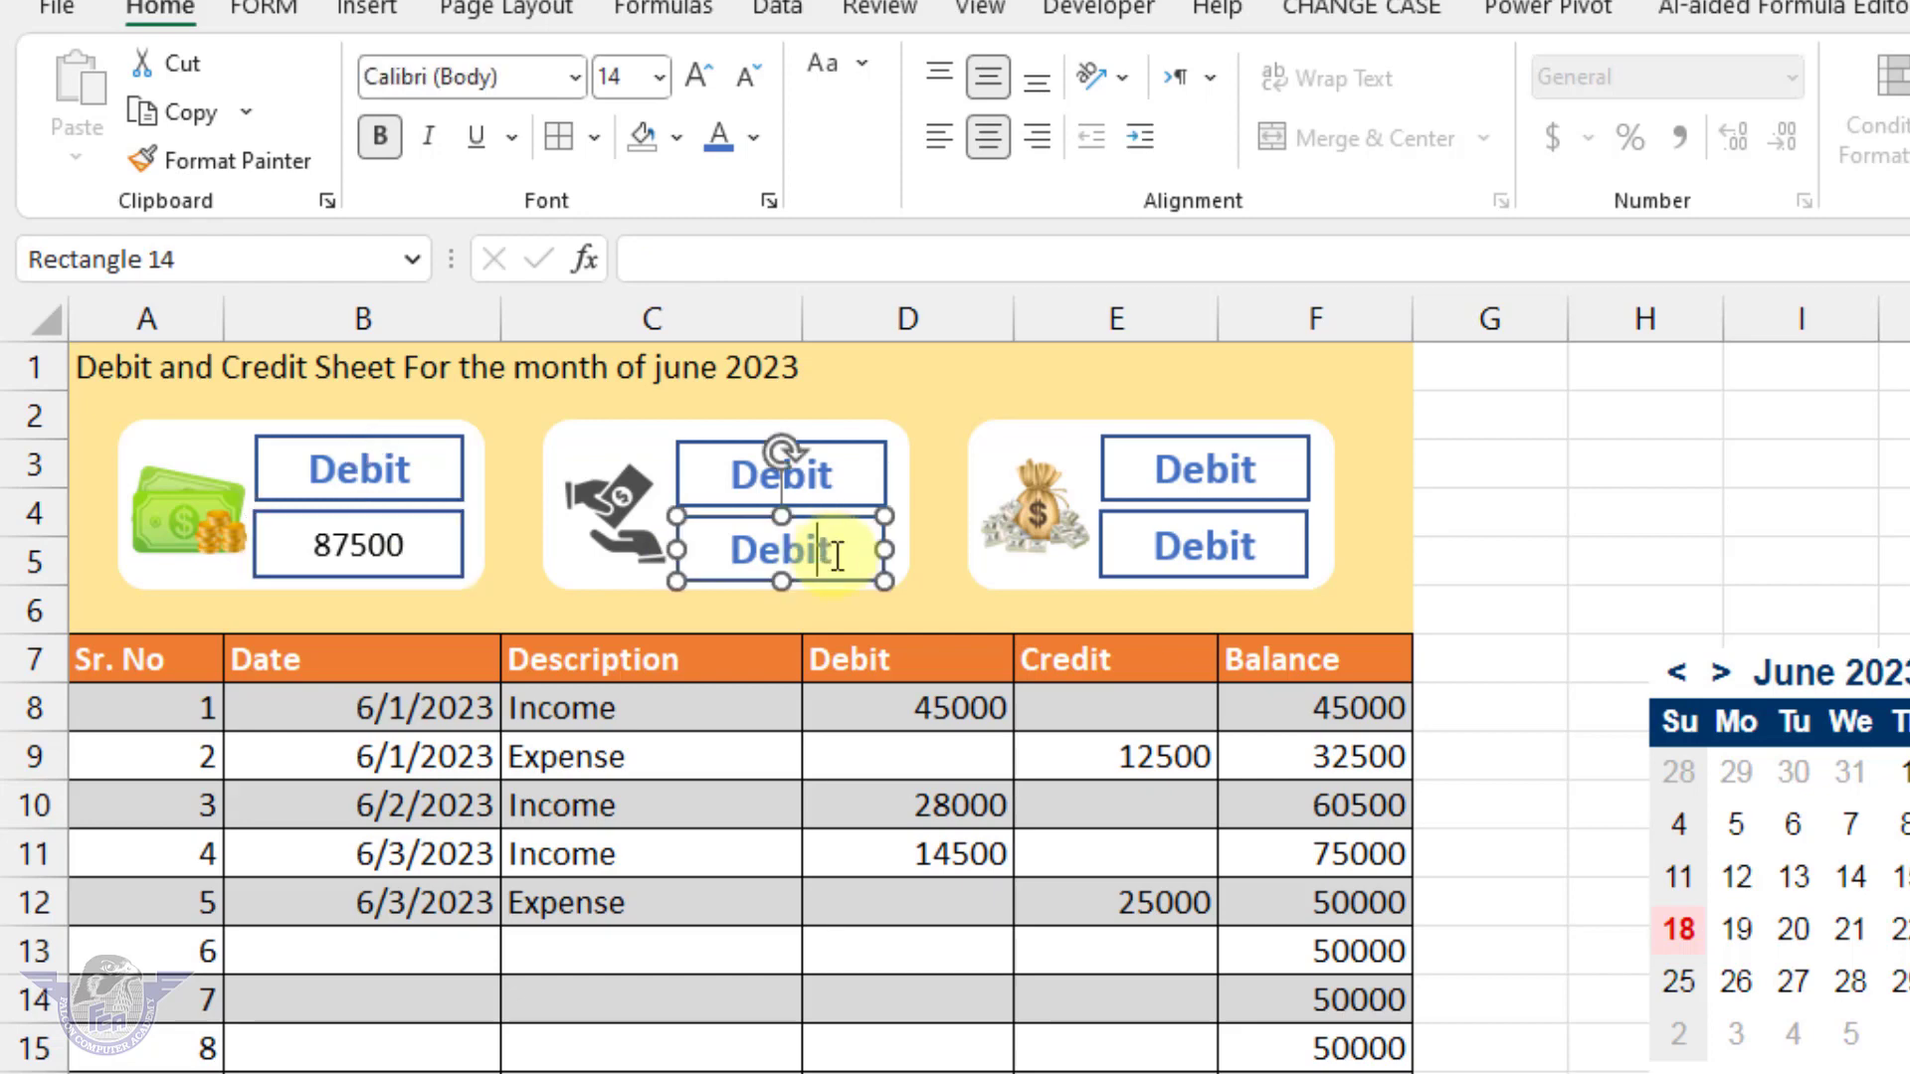
pyautogui.doubleClick(782, 549)
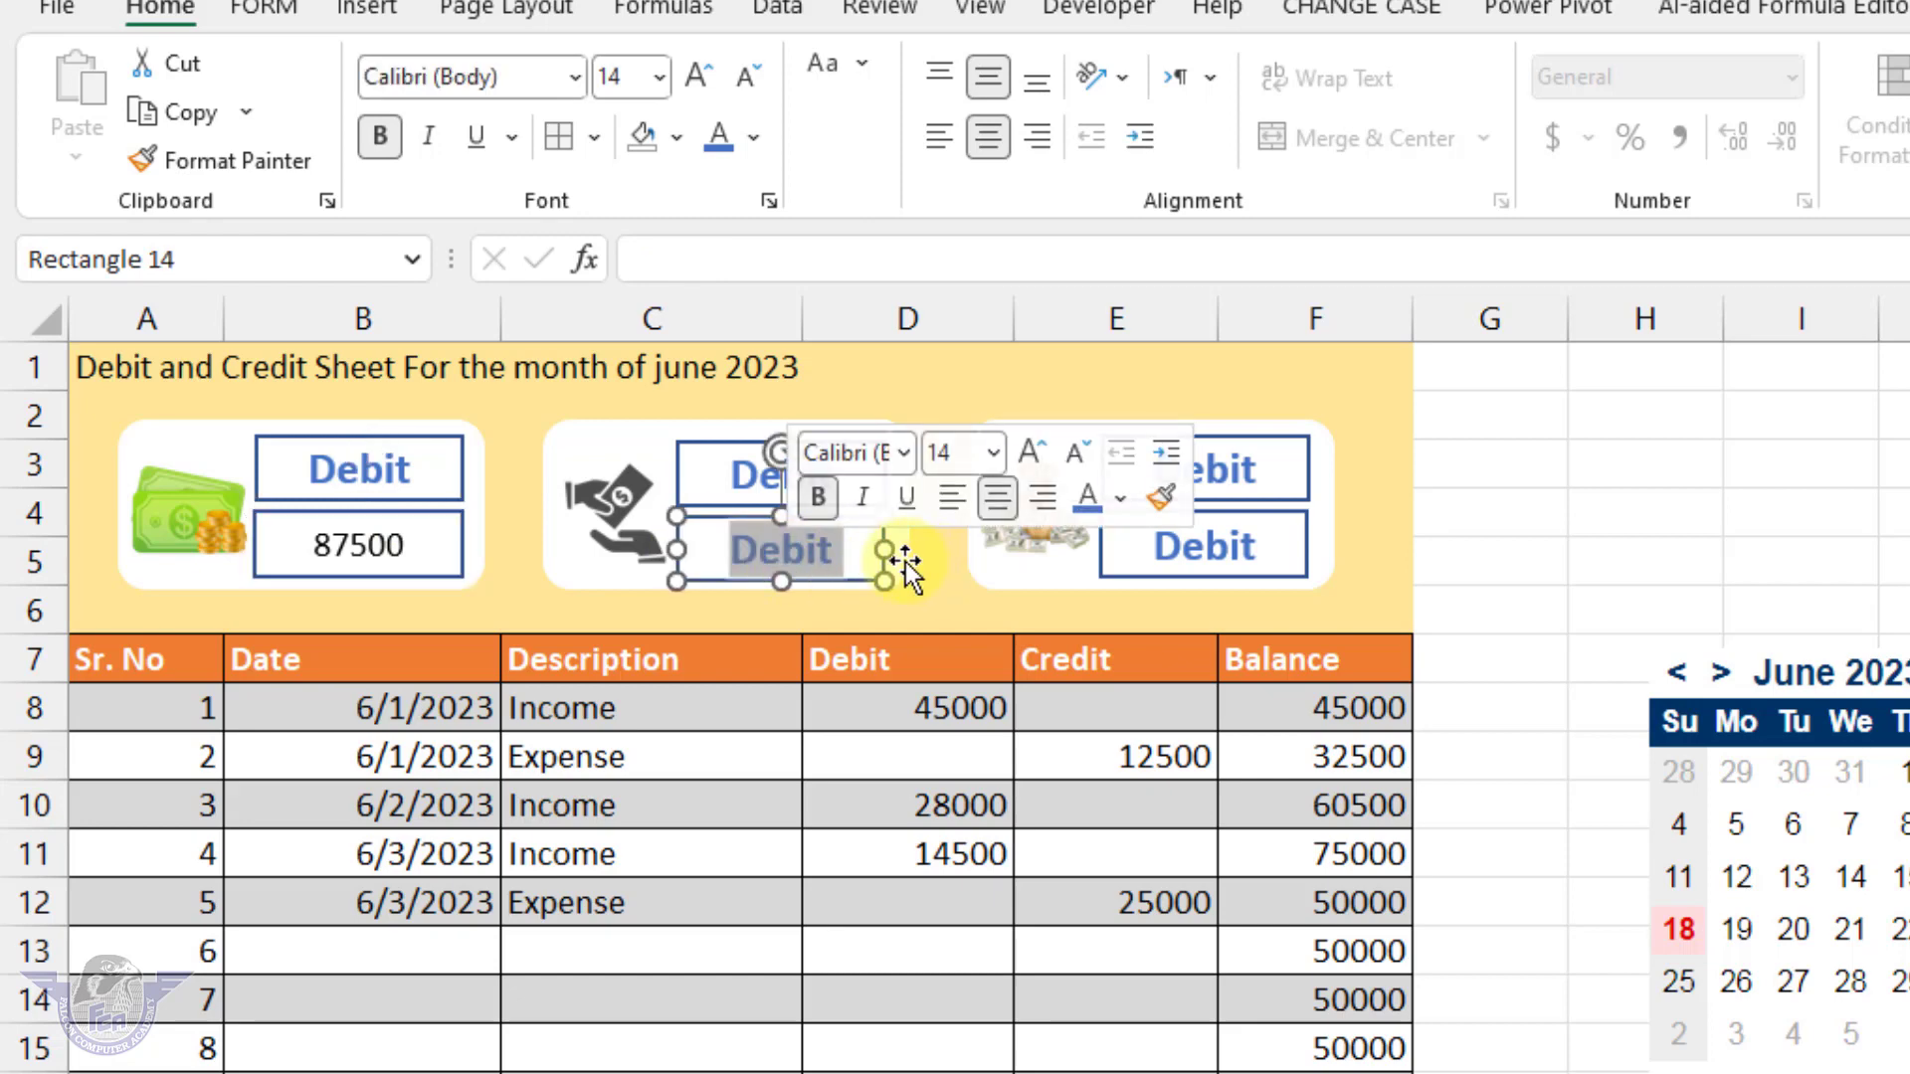
pyautogui.press('BackSpace')
pyautogui.click(851, 575)
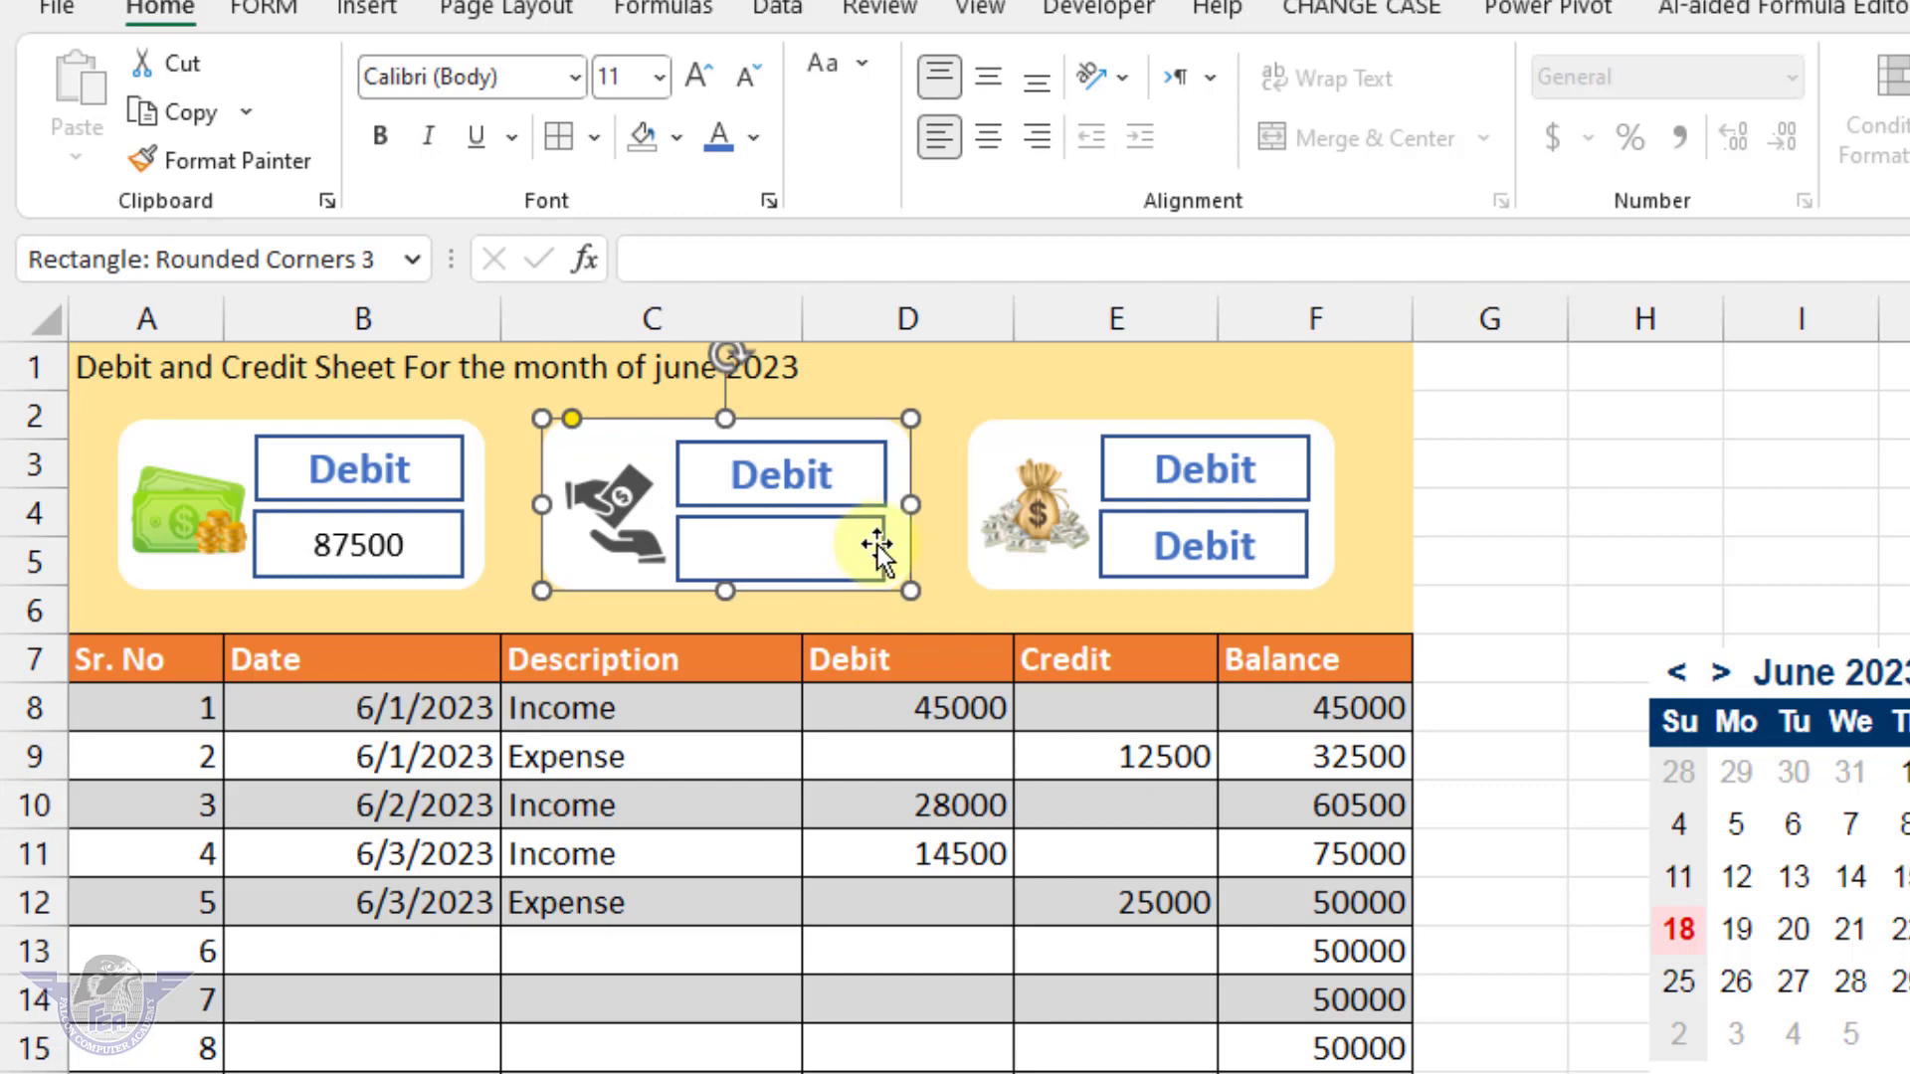
pyautogui.click(867, 542)
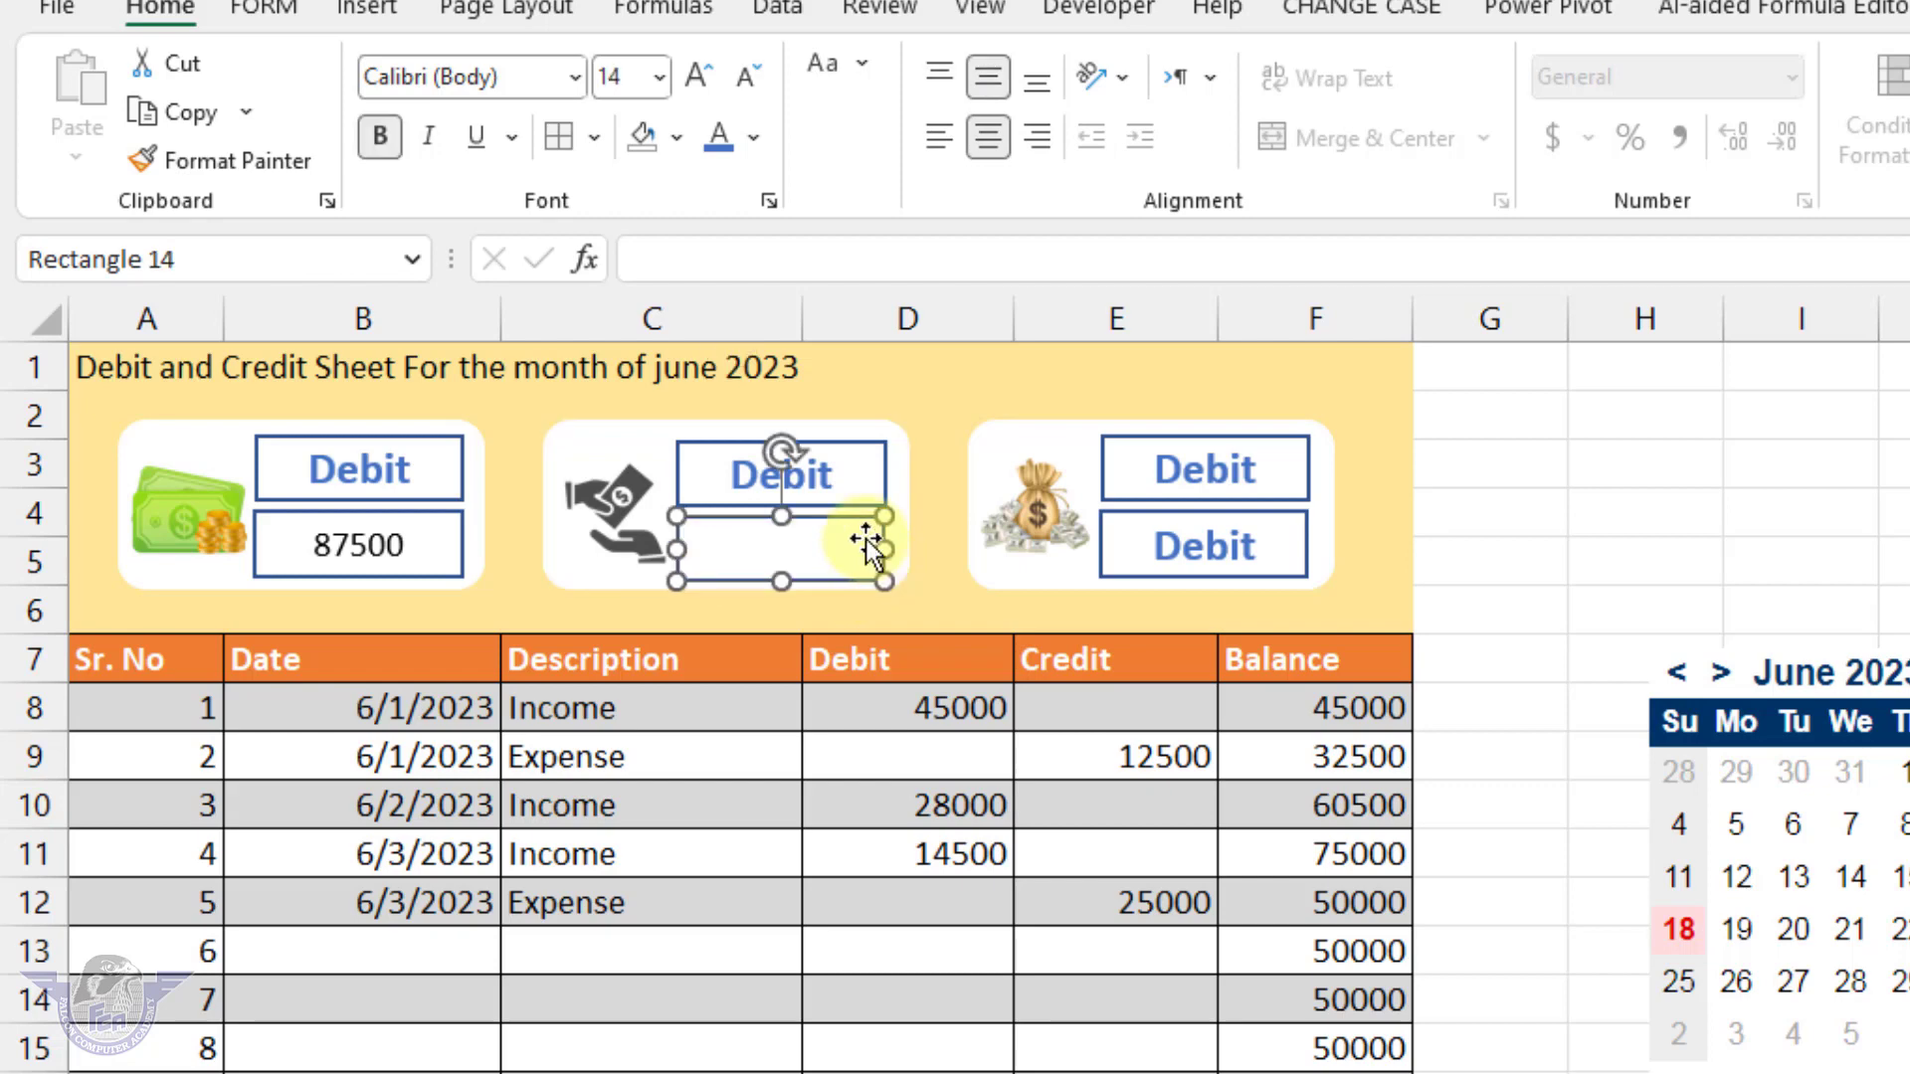
pyautogui.click(727, 256)
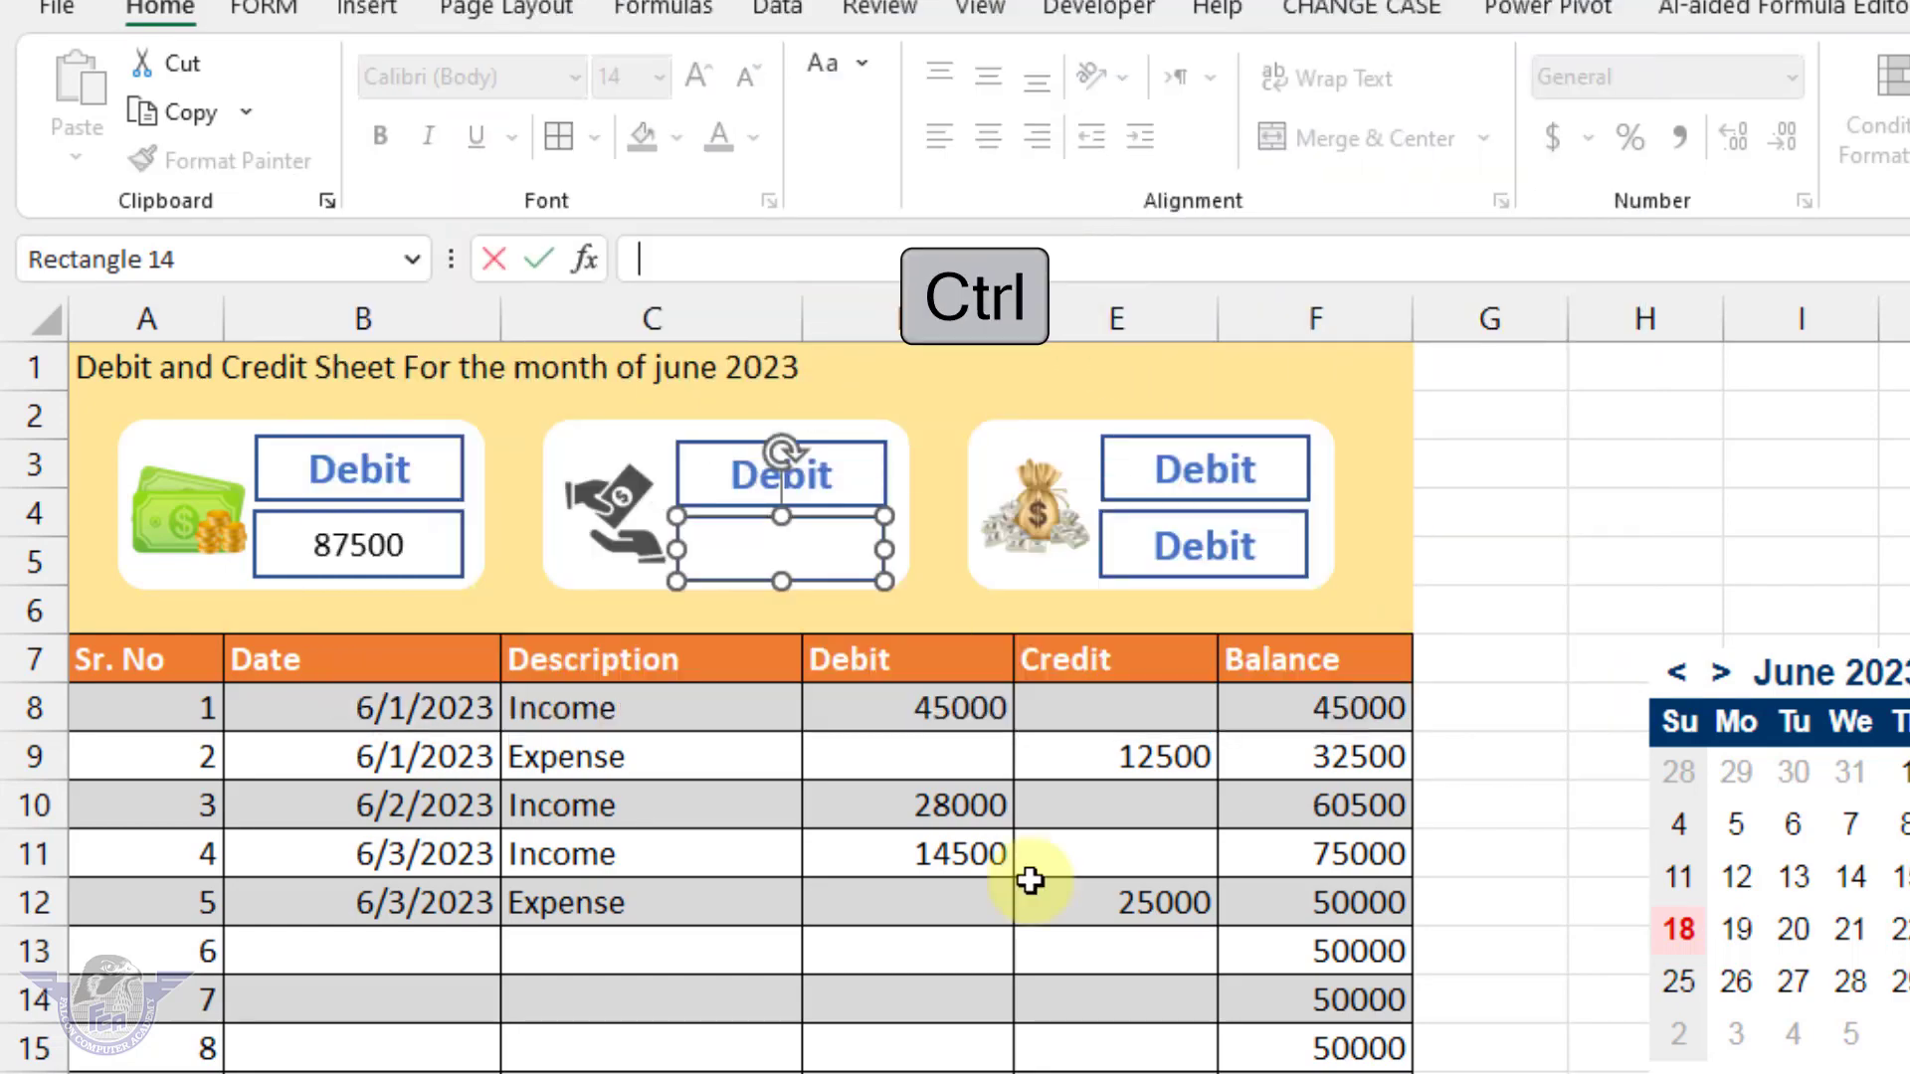
pyautogui.write('=')
pyautogui.scroll(-1, 696, 256)
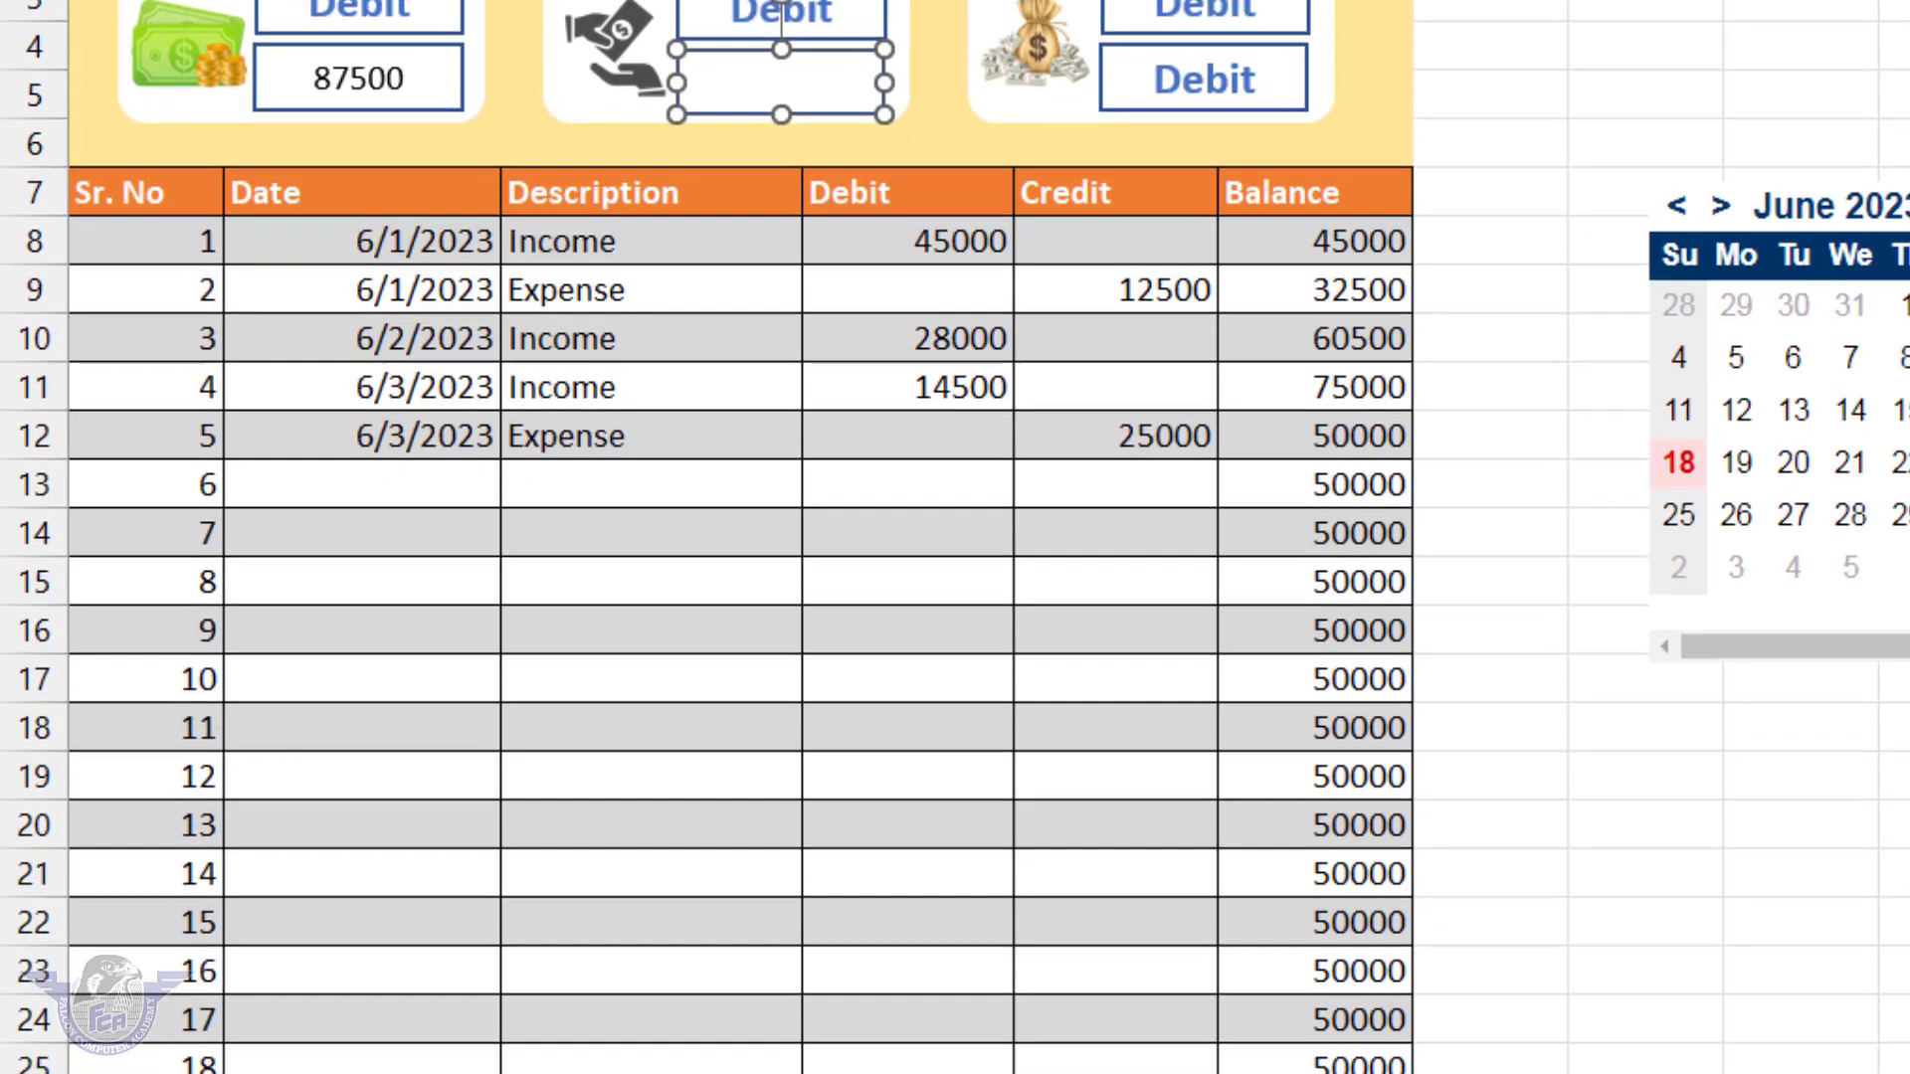
pyautogui.scroll(-2, 1160, 697)
pyautogui.click(1160, 972)
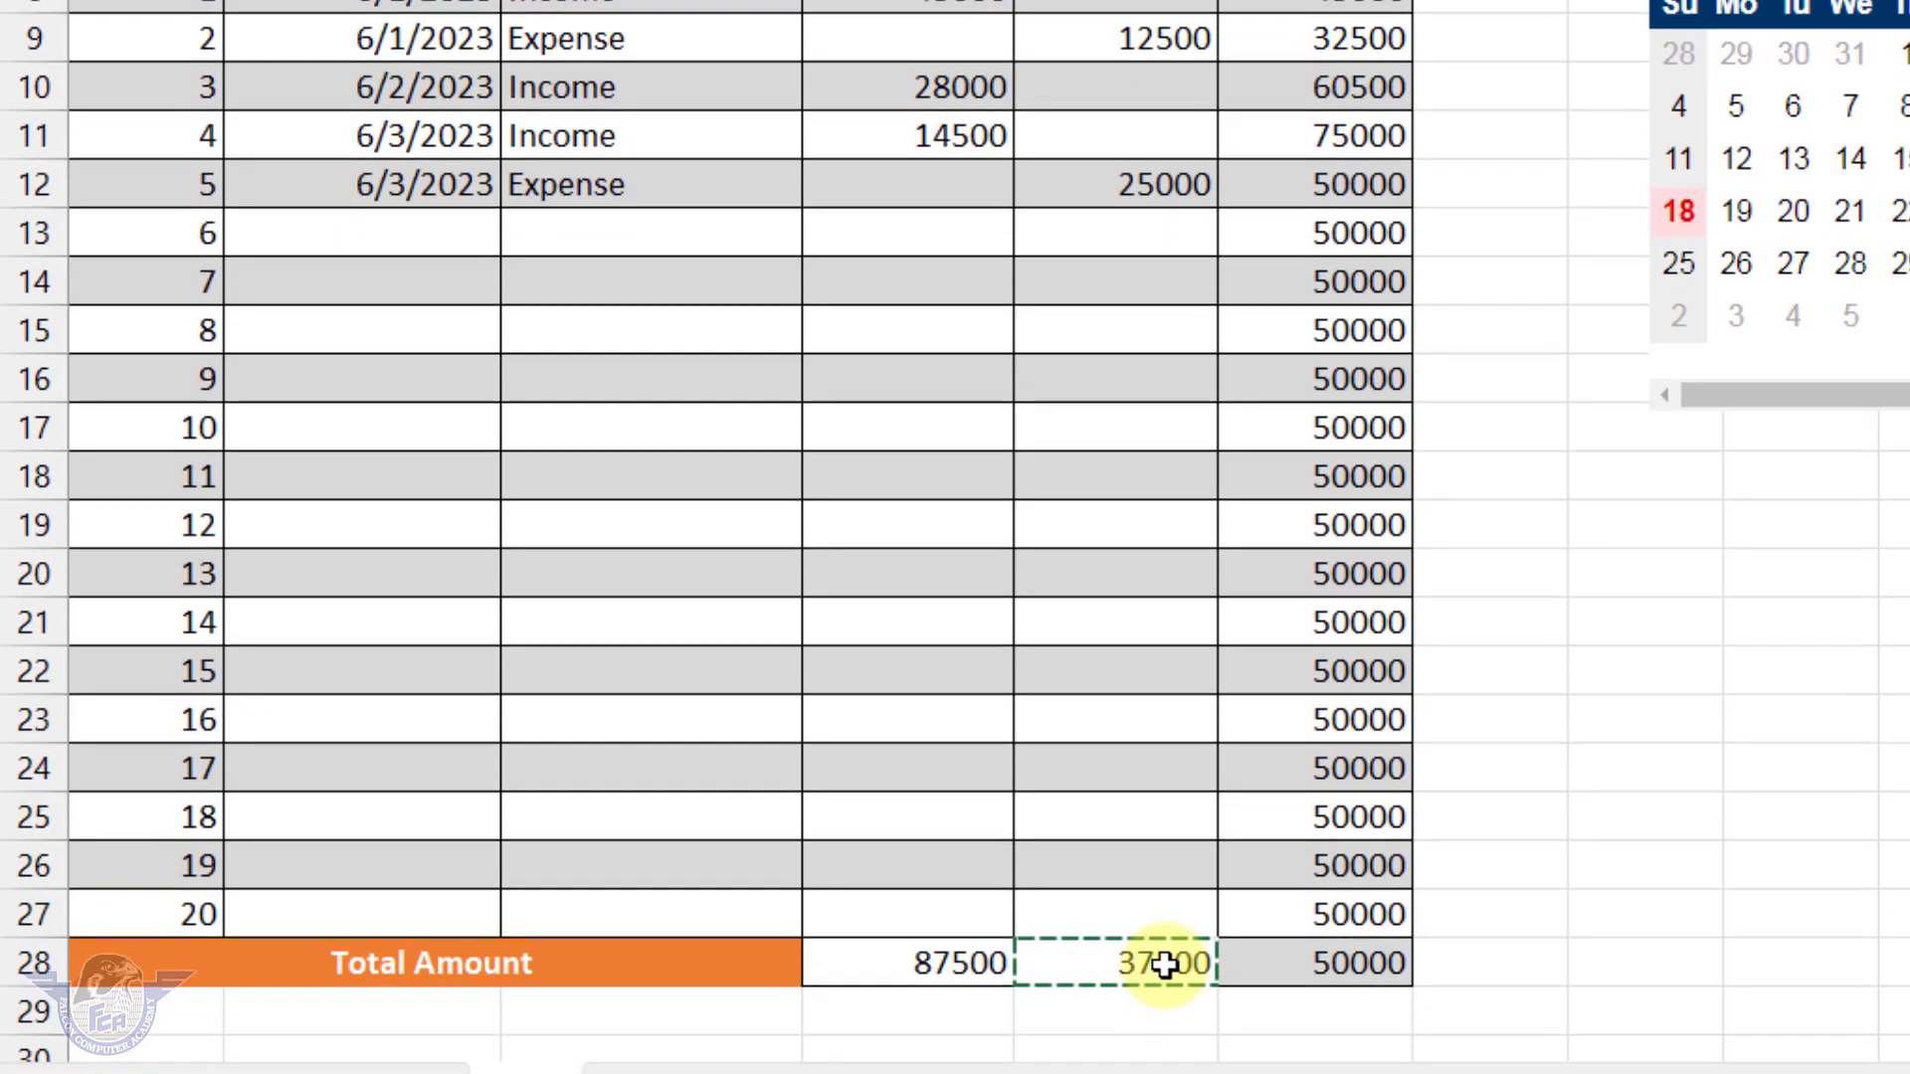
pyautogui.press('Return')
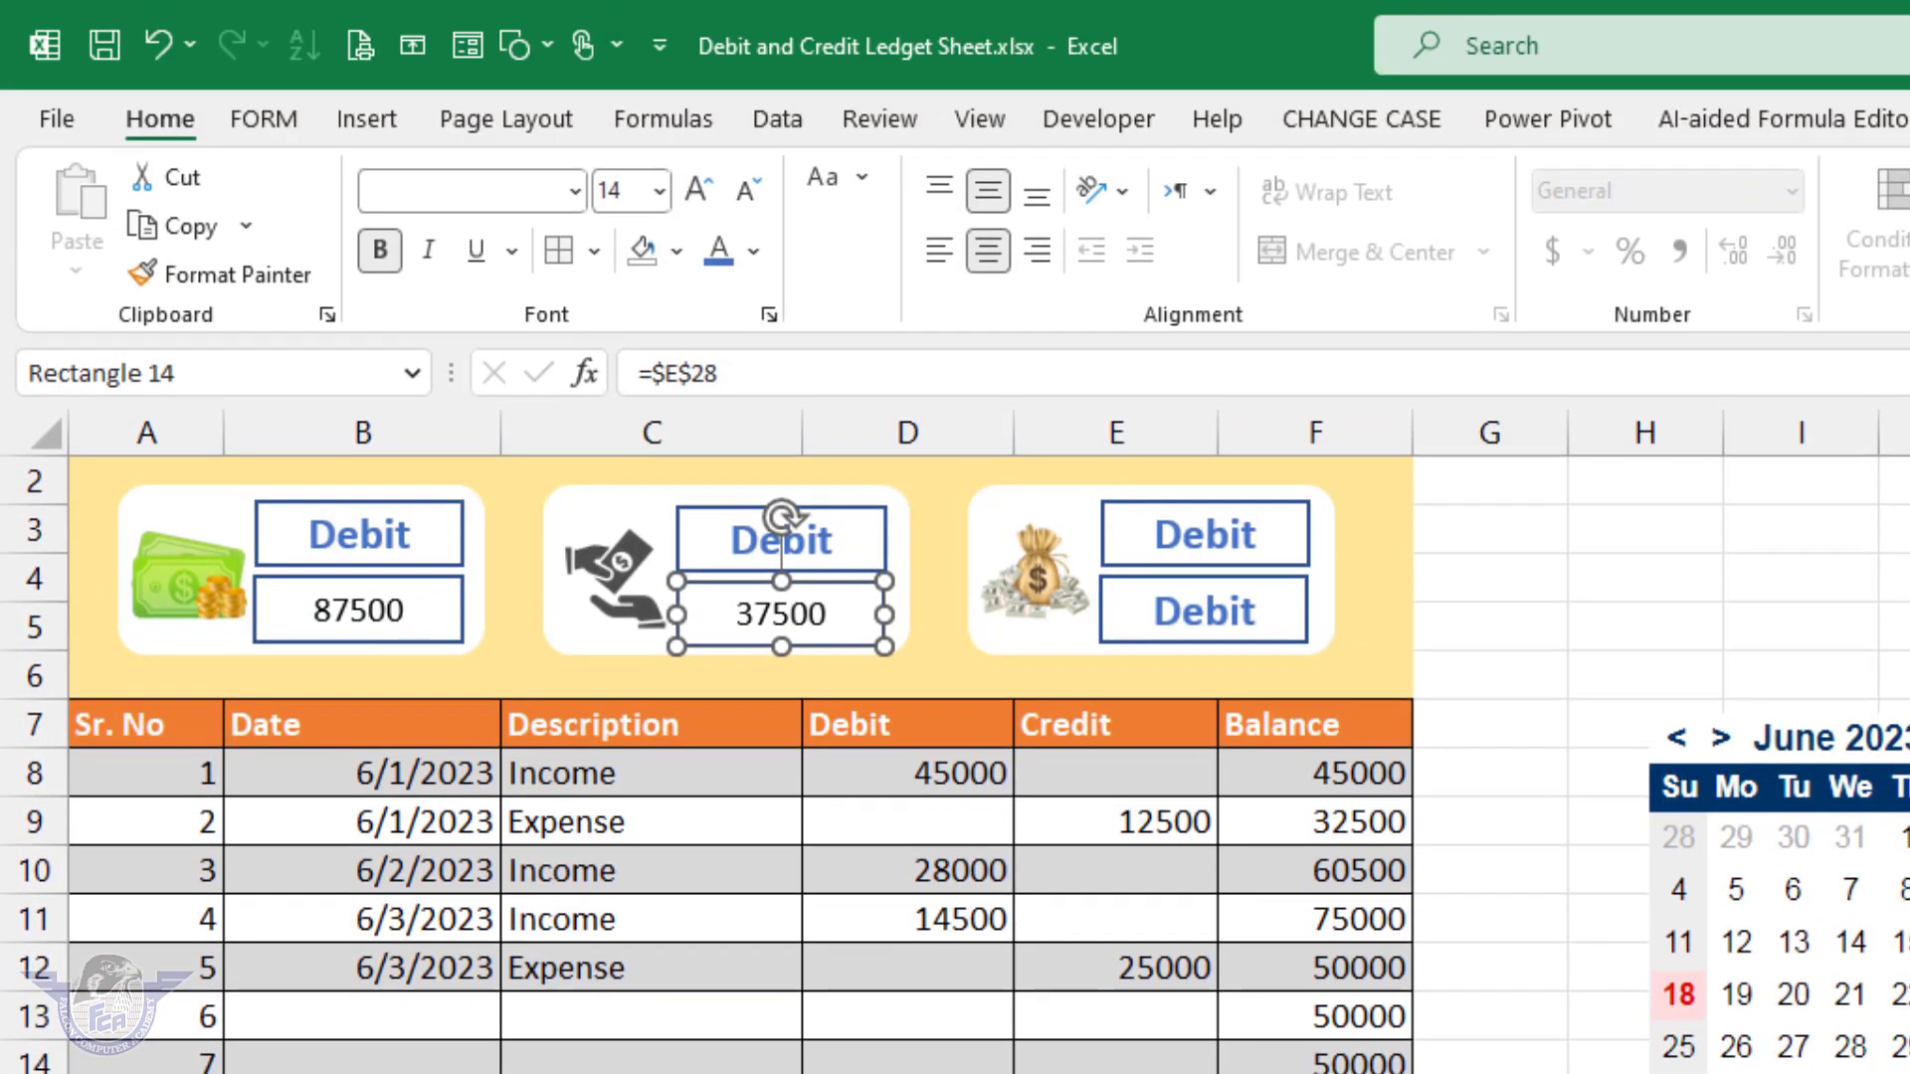
# Step: Relabel the second and third cards' top boxes Credit and Balance
pyautogui.doubleClick(801, 537)
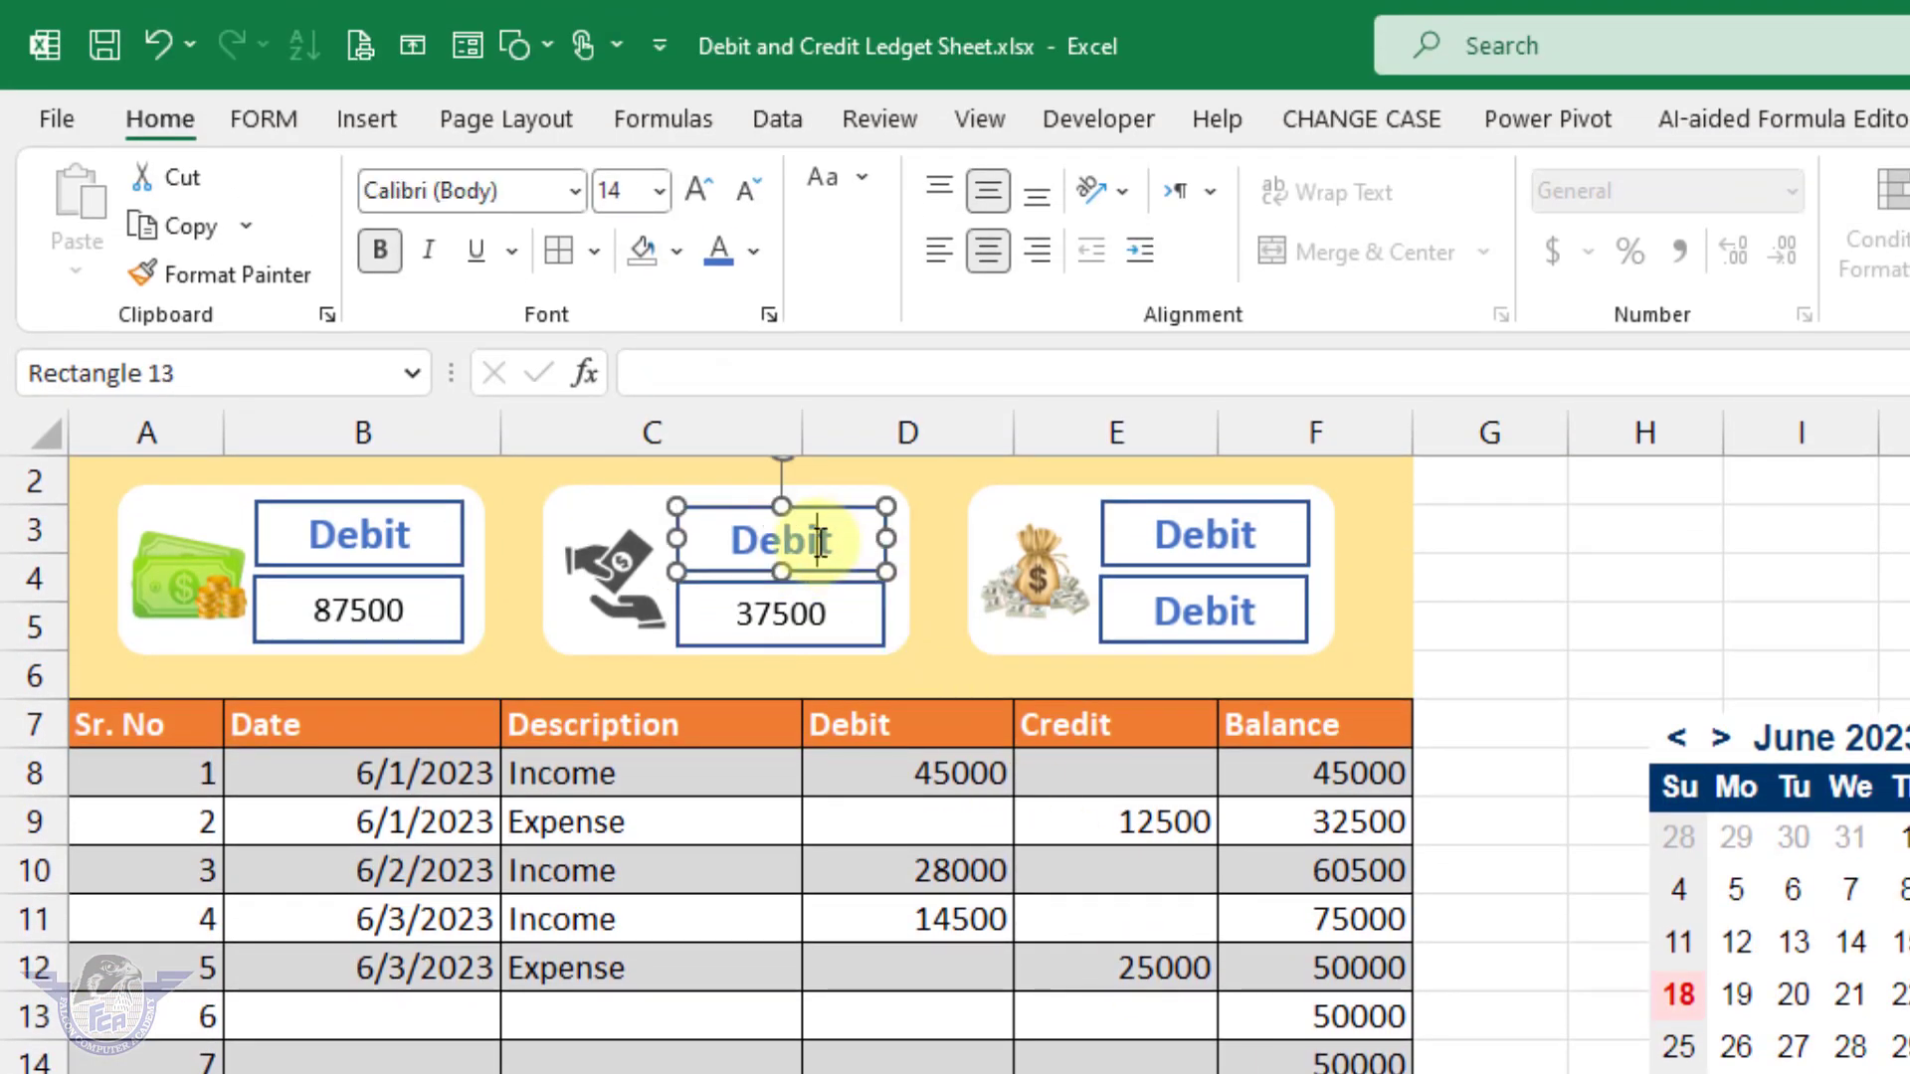
pyautogui.write('C')
pyautogui.write('redit')
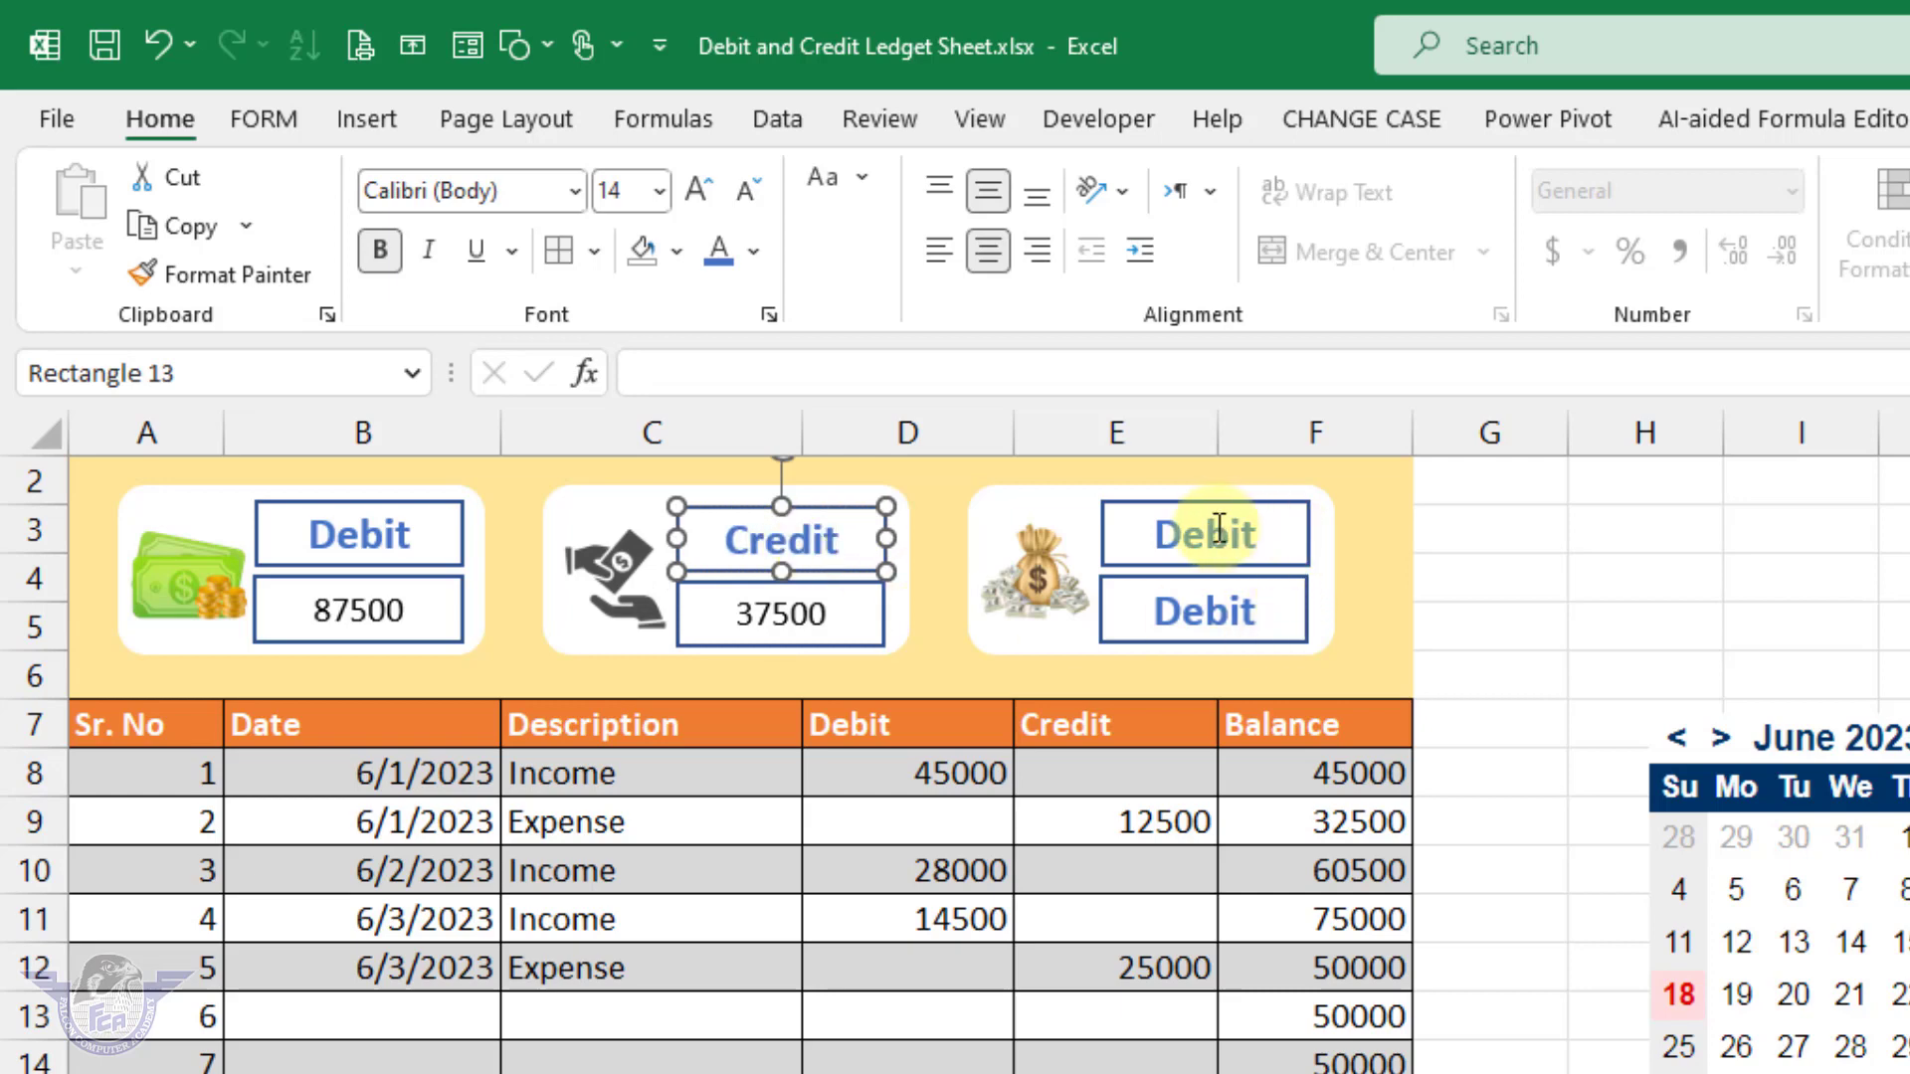
pyautogui.doubleClick(1215, 531)
pyautogui.write('Ba')
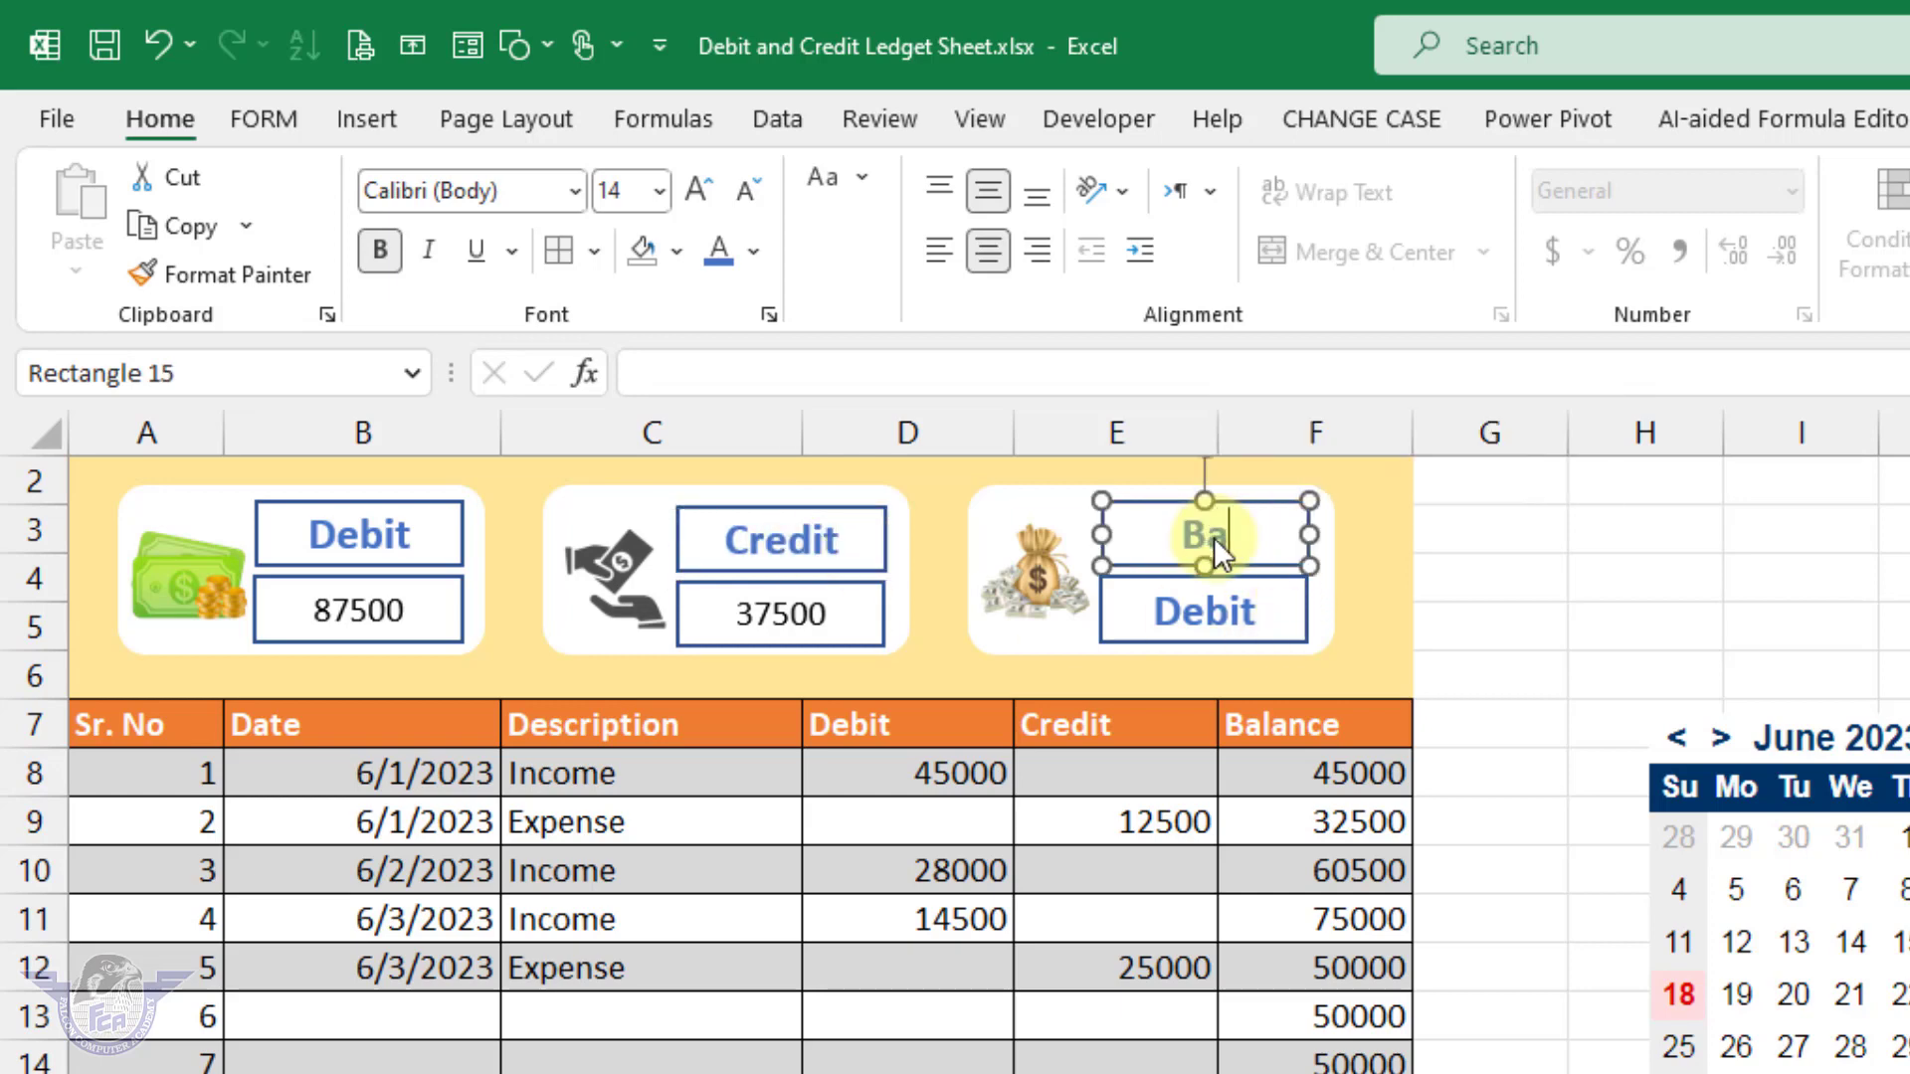
pyautogui.write('lance')
# Step: Clear the Balance card's lower box and link it to F28, showing 50000
pyautogui.click(1258, 616)
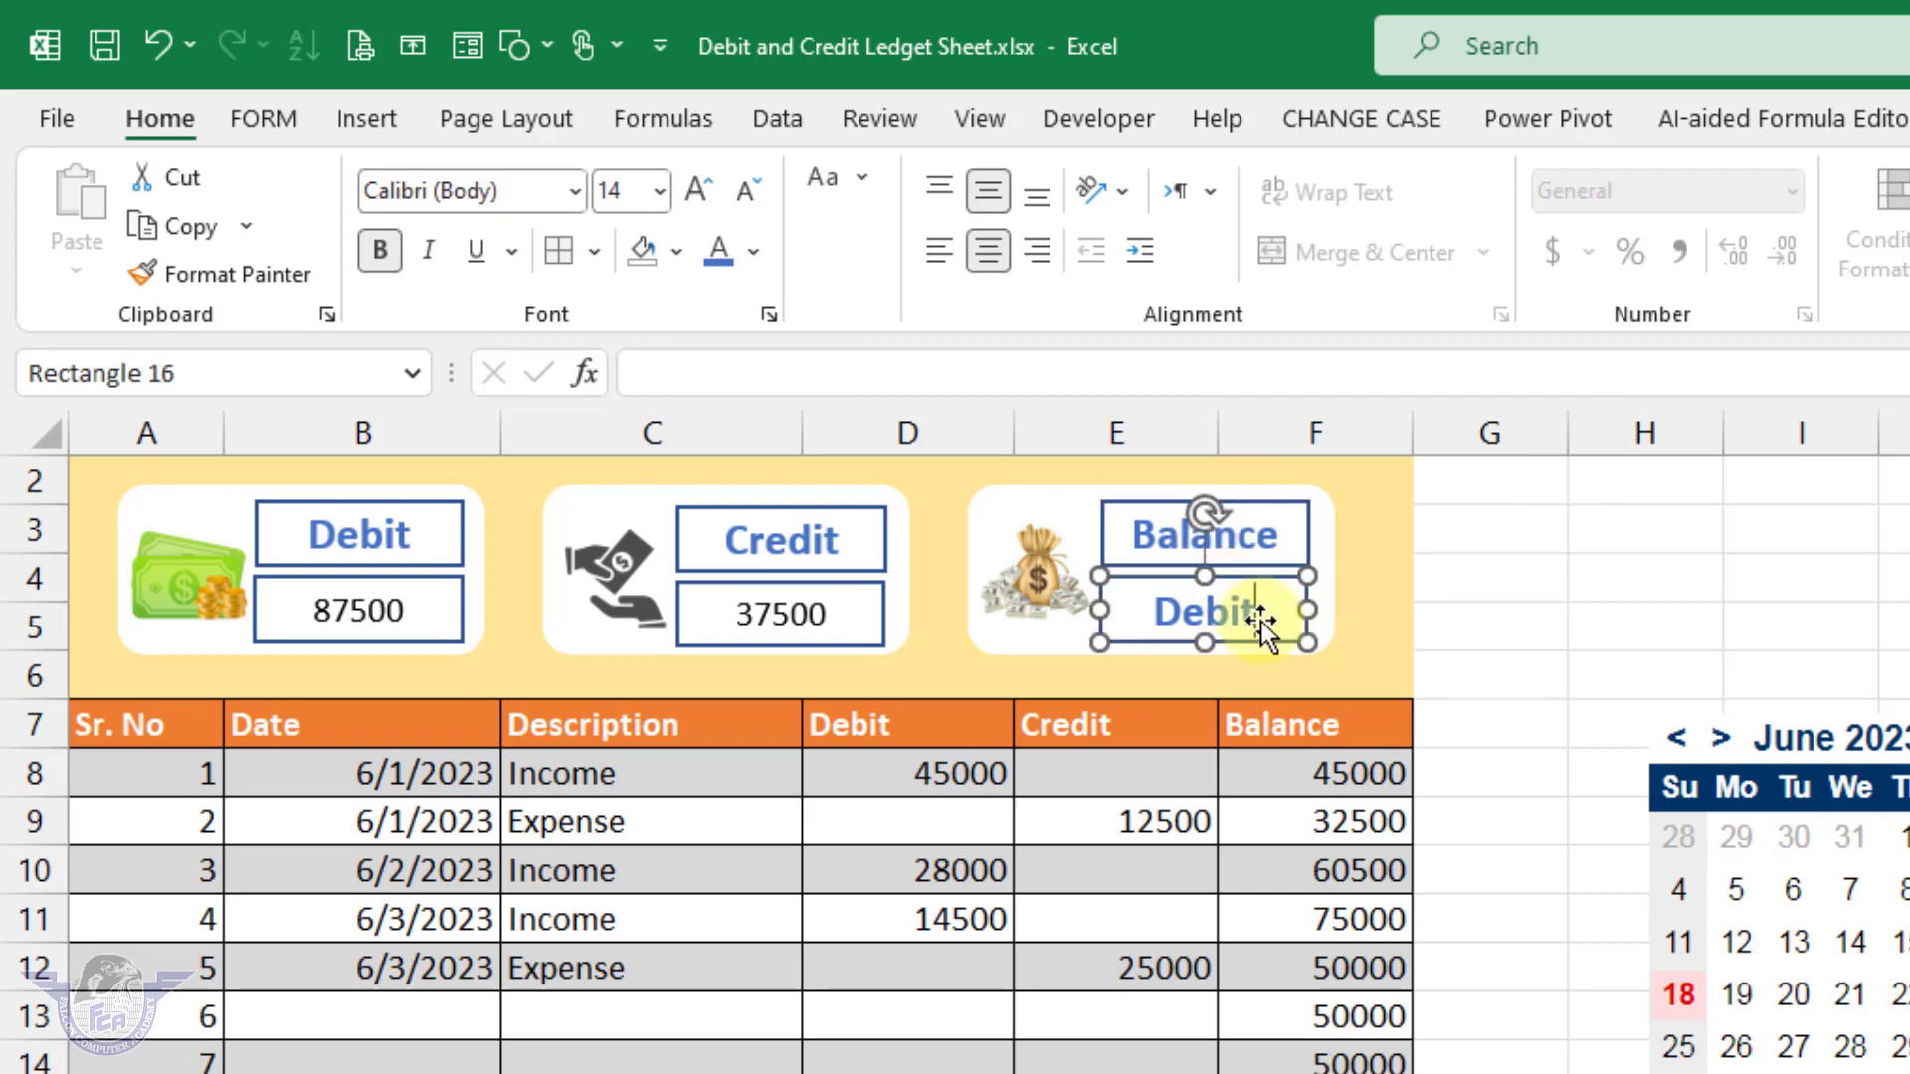
pyautogui.doubleClick(1230, 614)
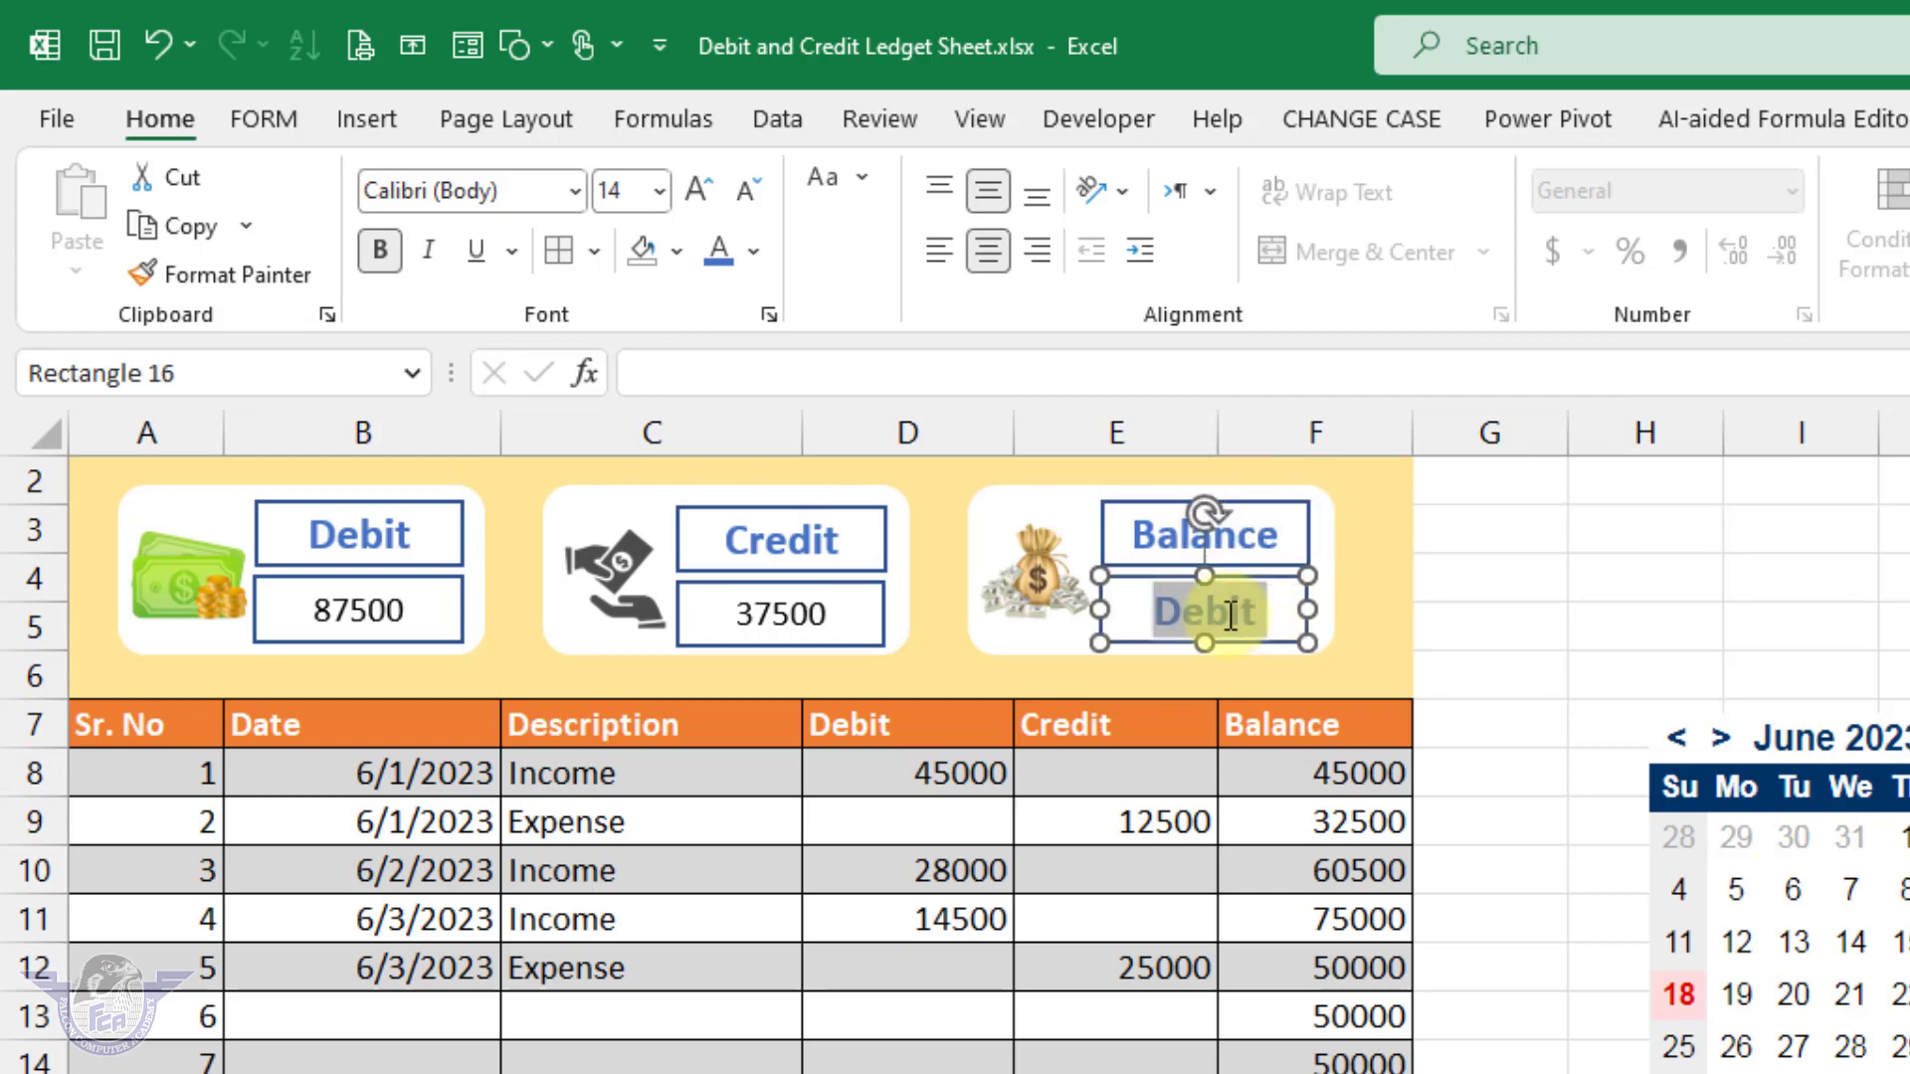
pyautogui.press('Delete')
pyautogui.click(1252, 640)
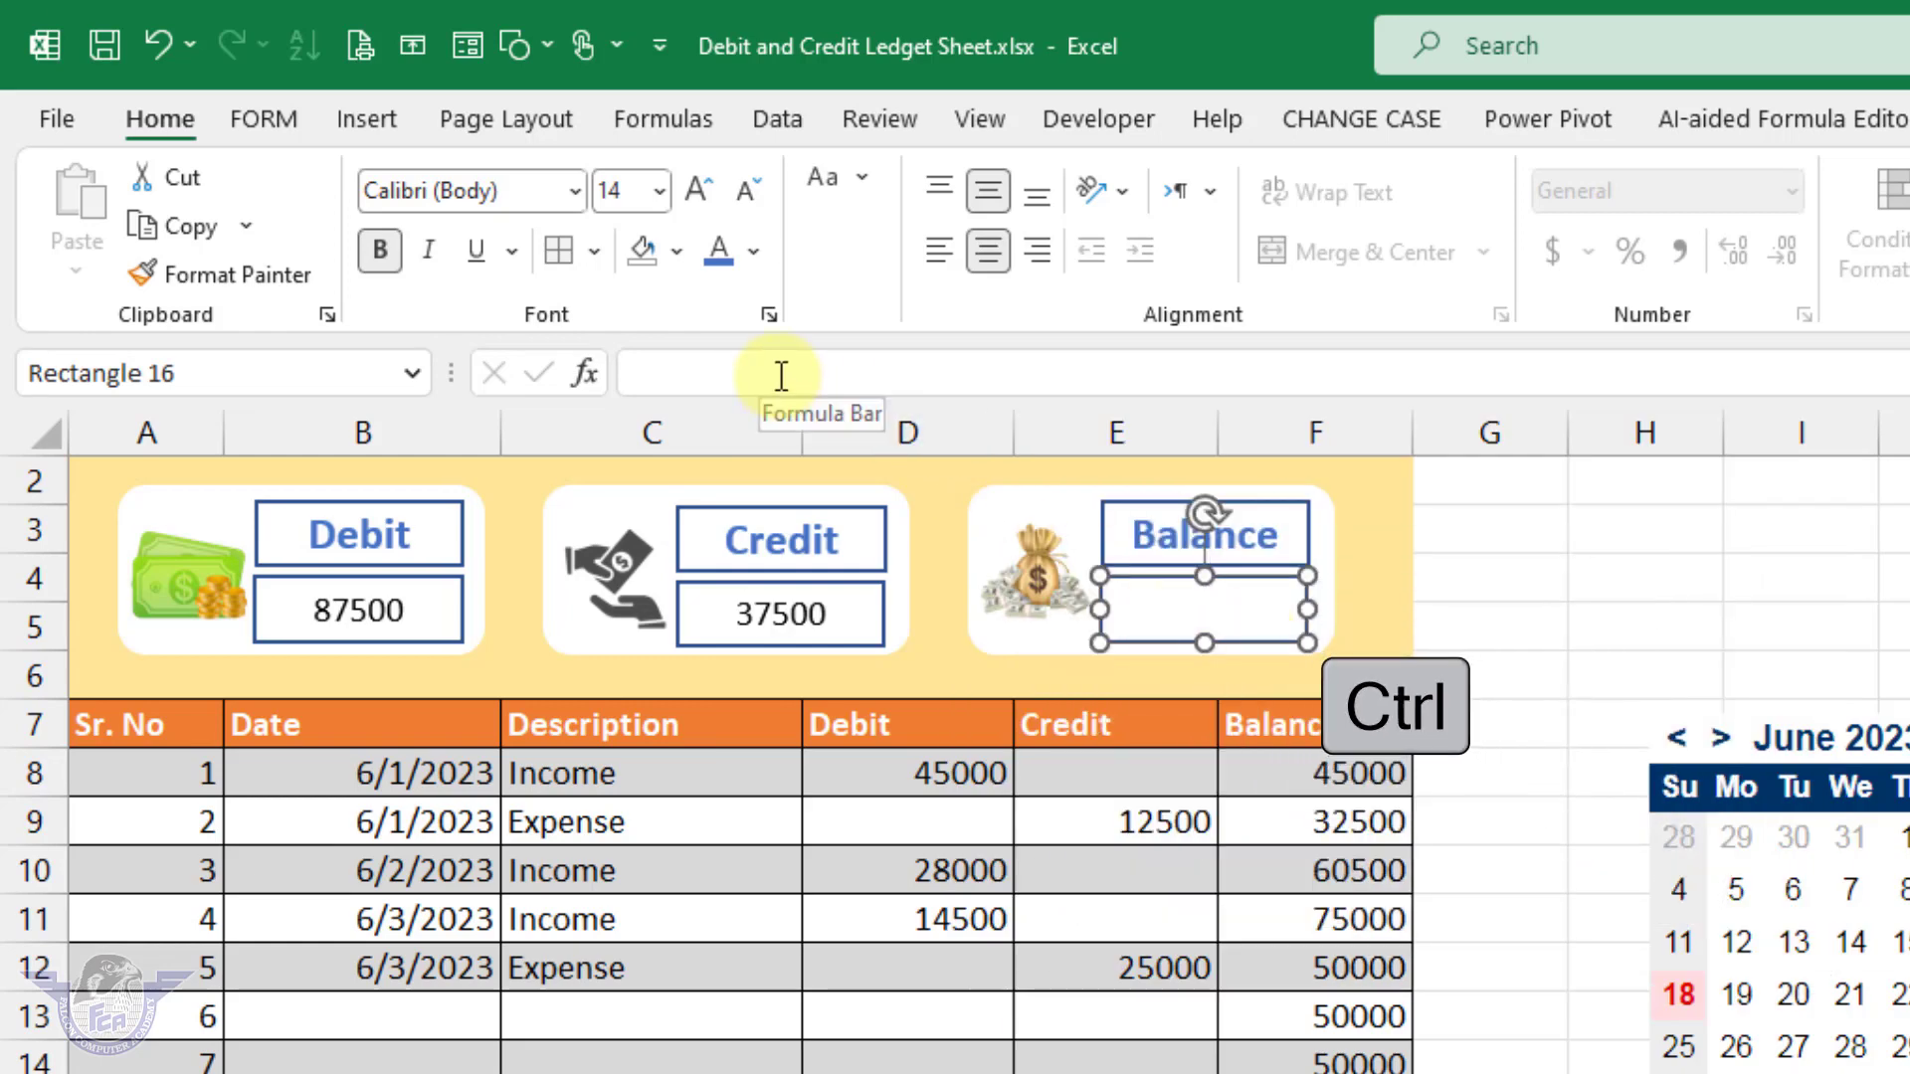
pyautogui.click(782, 375)
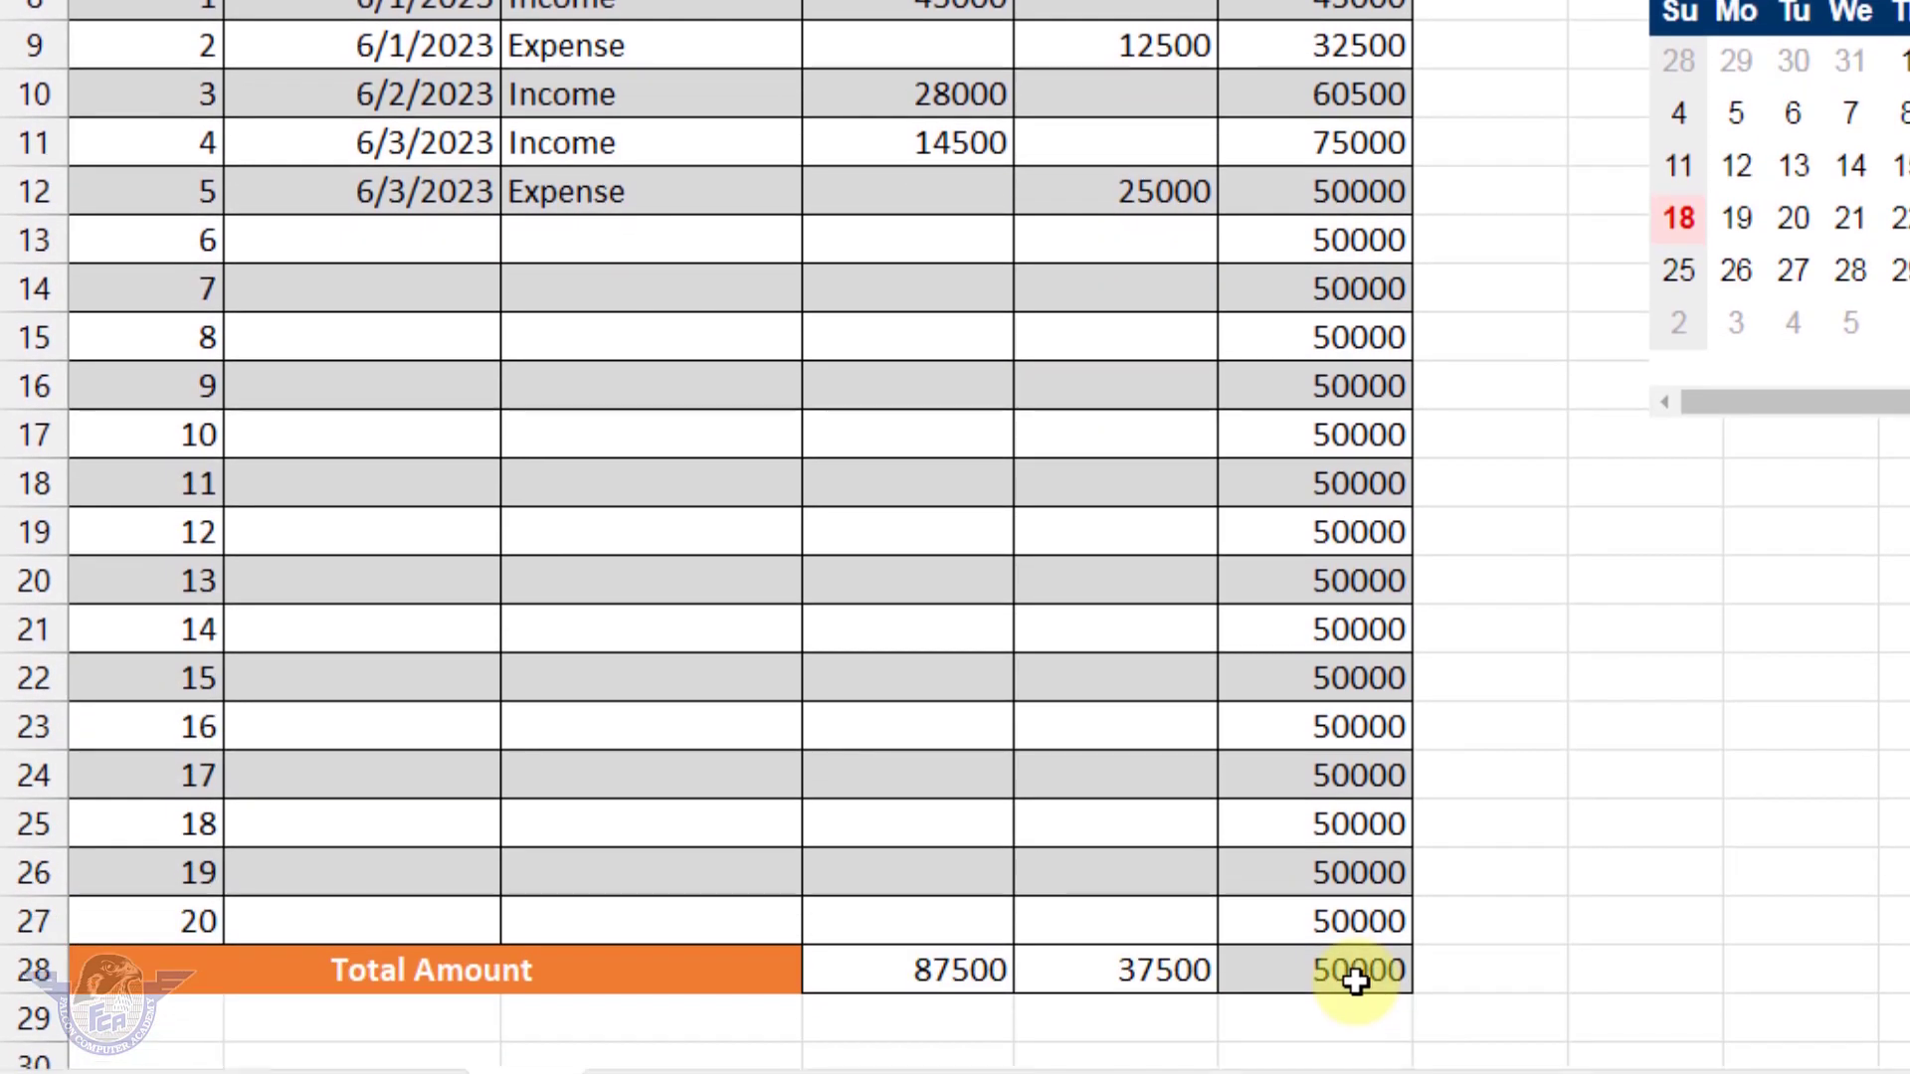
pyautogui.hotkey('ctrl', 'c')
pyautogui.press('Return')
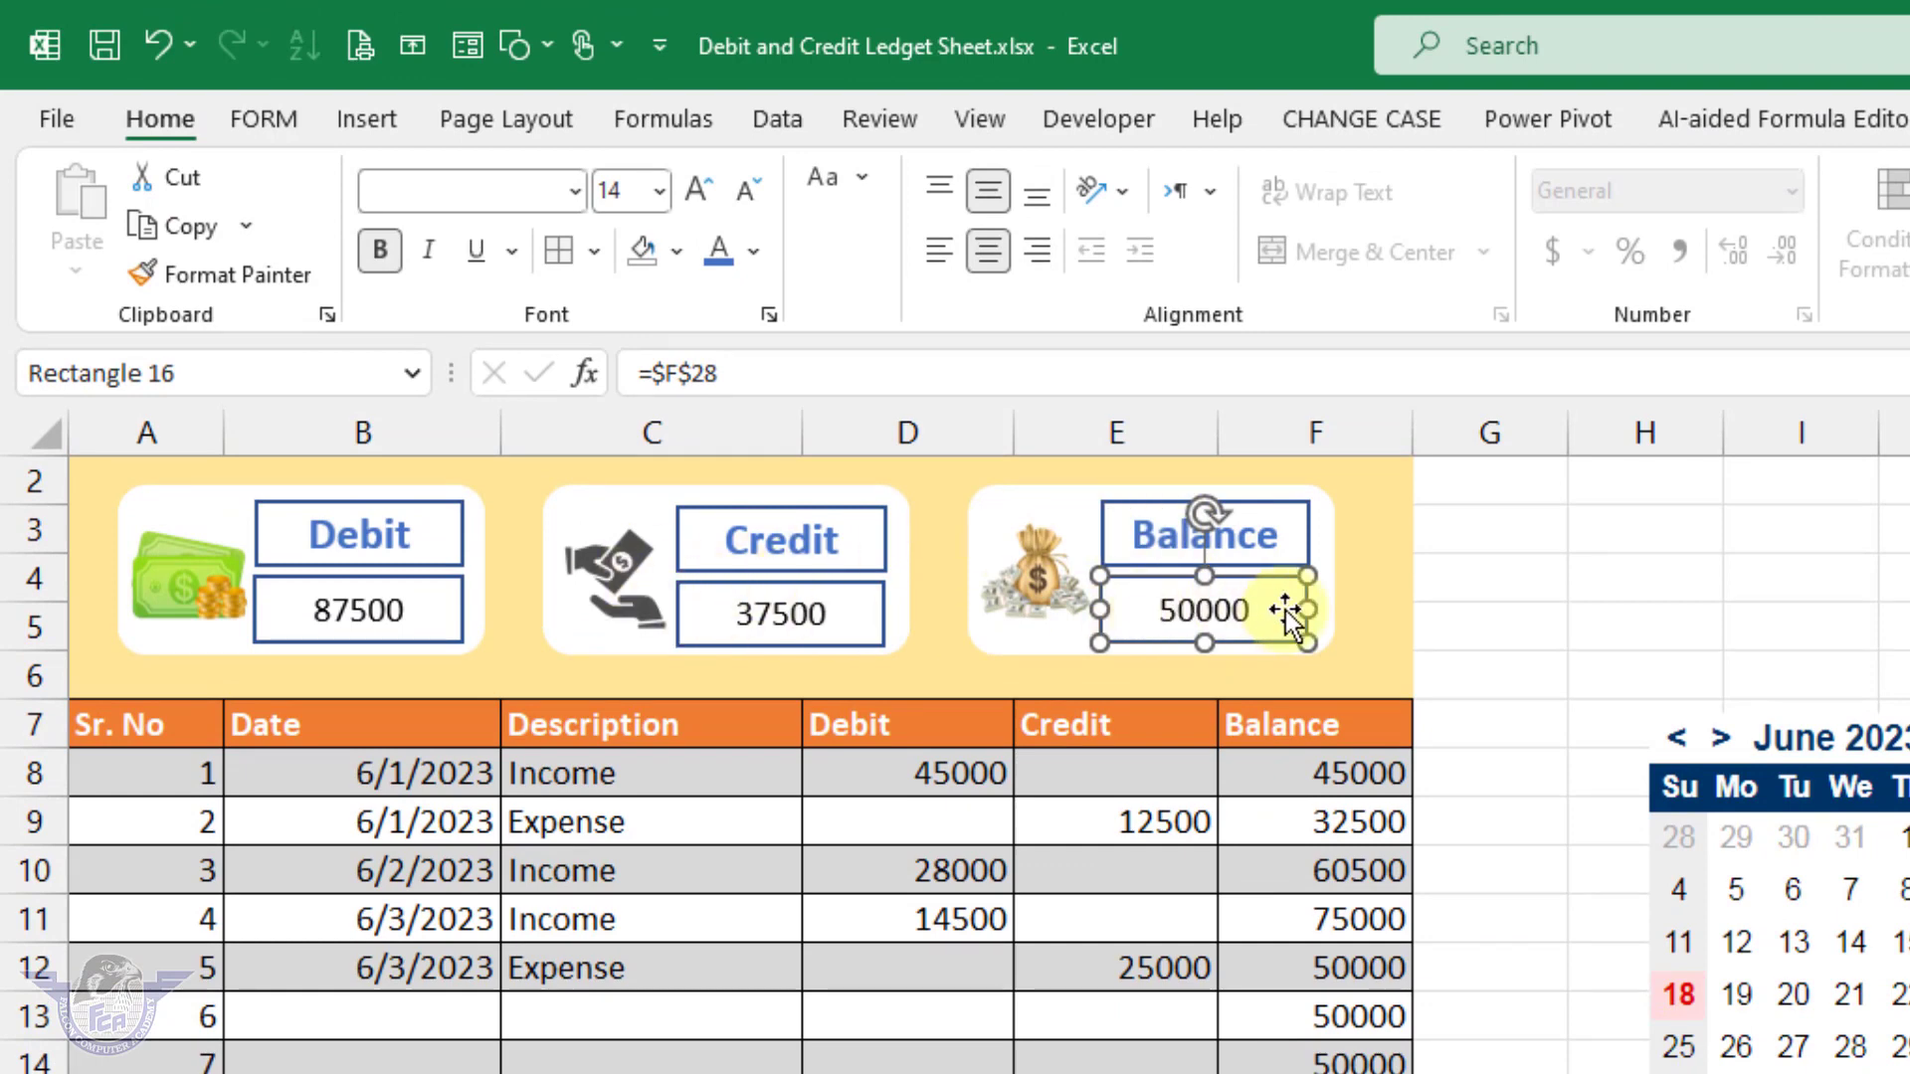
pyautogui.click(1556, 545)
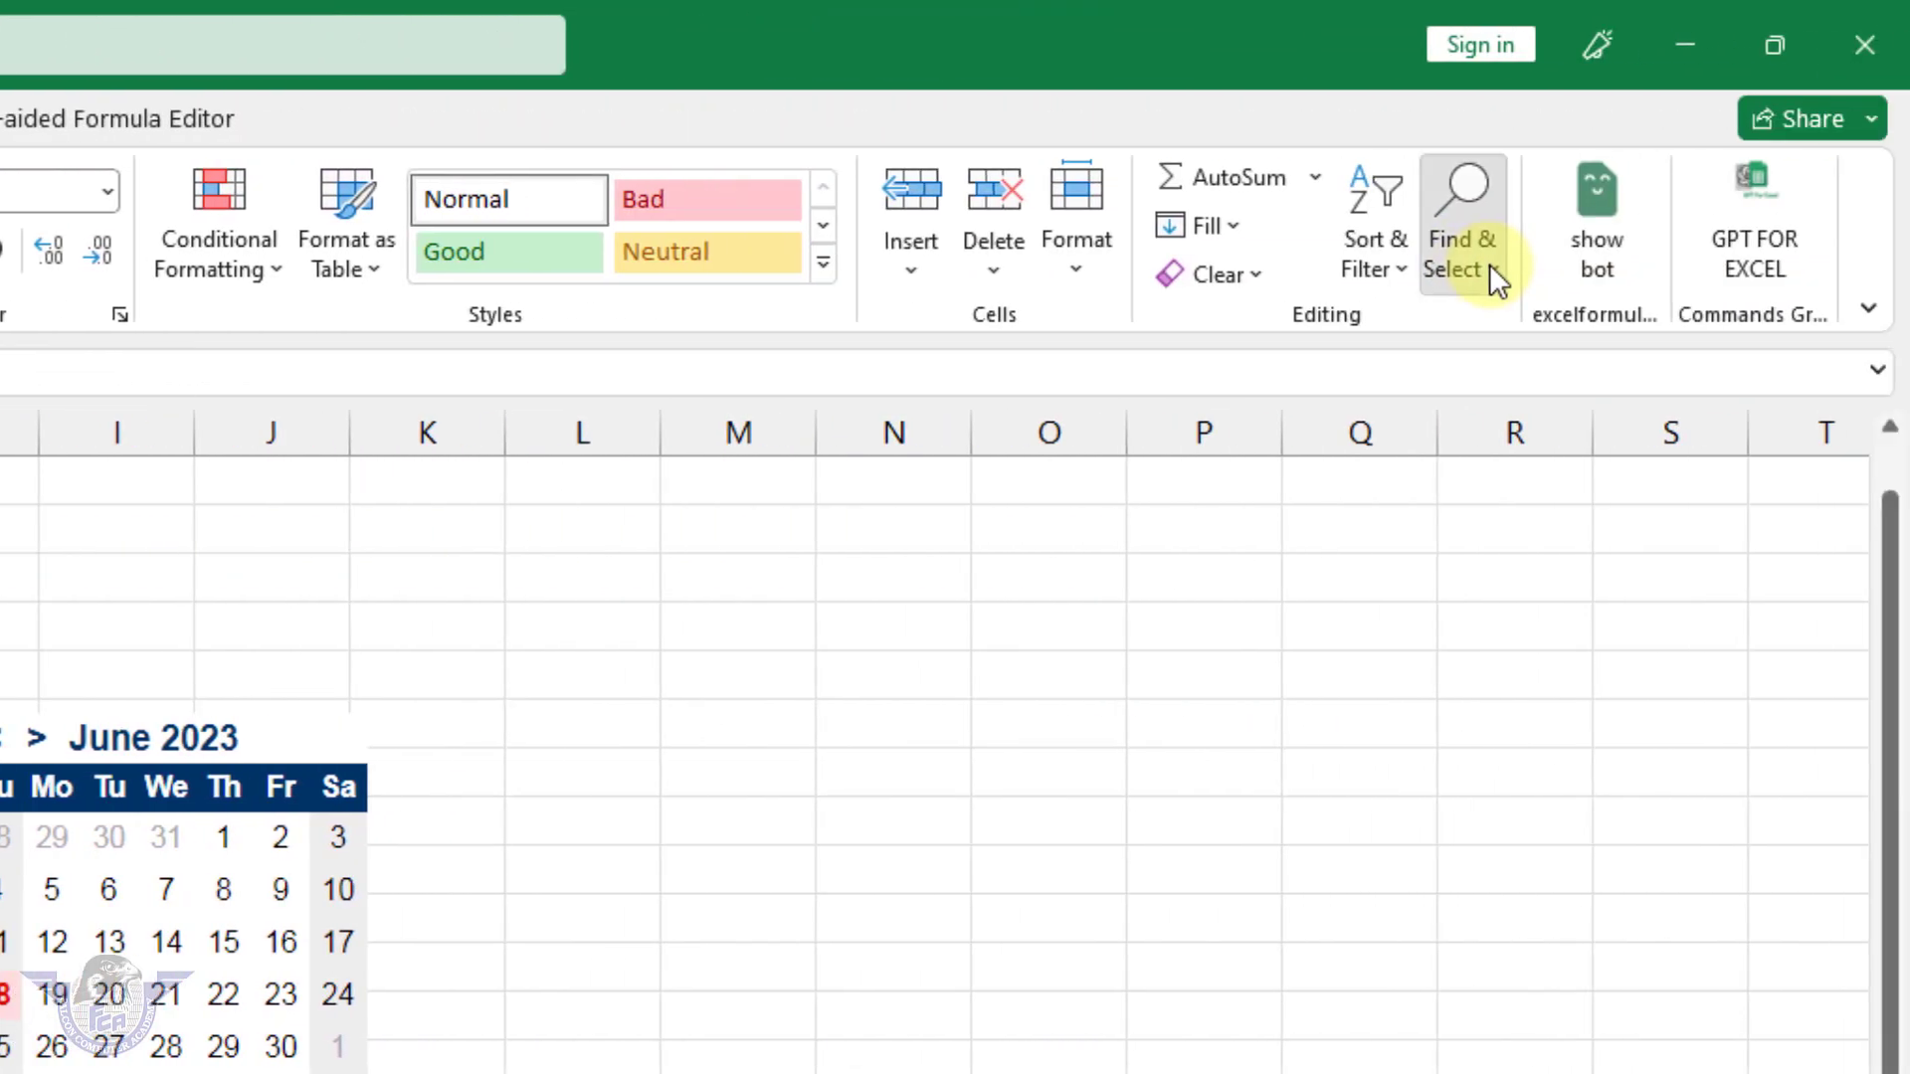
# Step: Set the Debit, Credit and Balance card boxes to No Outline so only clean text remains
pyautogui.click(1549, 265)
pyautogui.click(1579, 803)
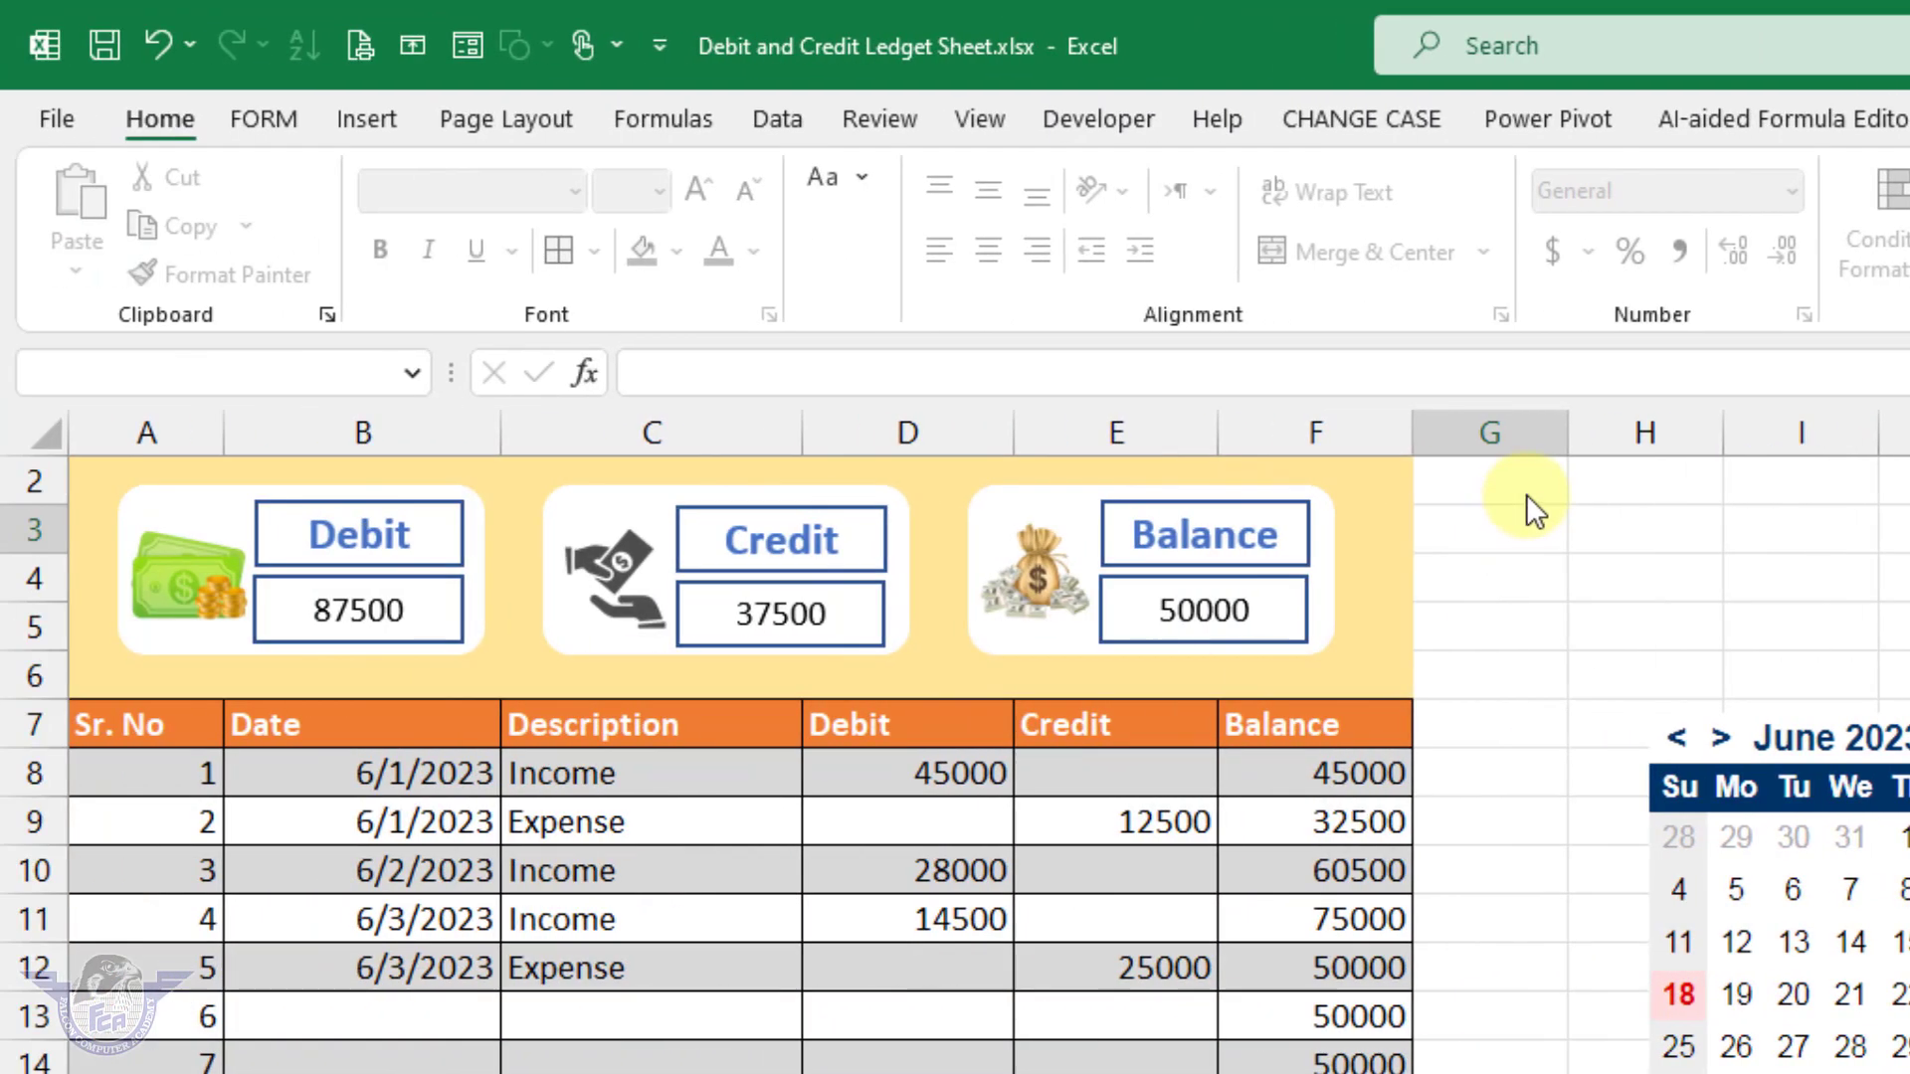
pyautogui.moveTo(1526, 493)
pyautogui.mouseDown()
pyautogui.moveTo(1047, 616)
pyautogui.moveTo(217, 657)
pyautogui.mouseUp()
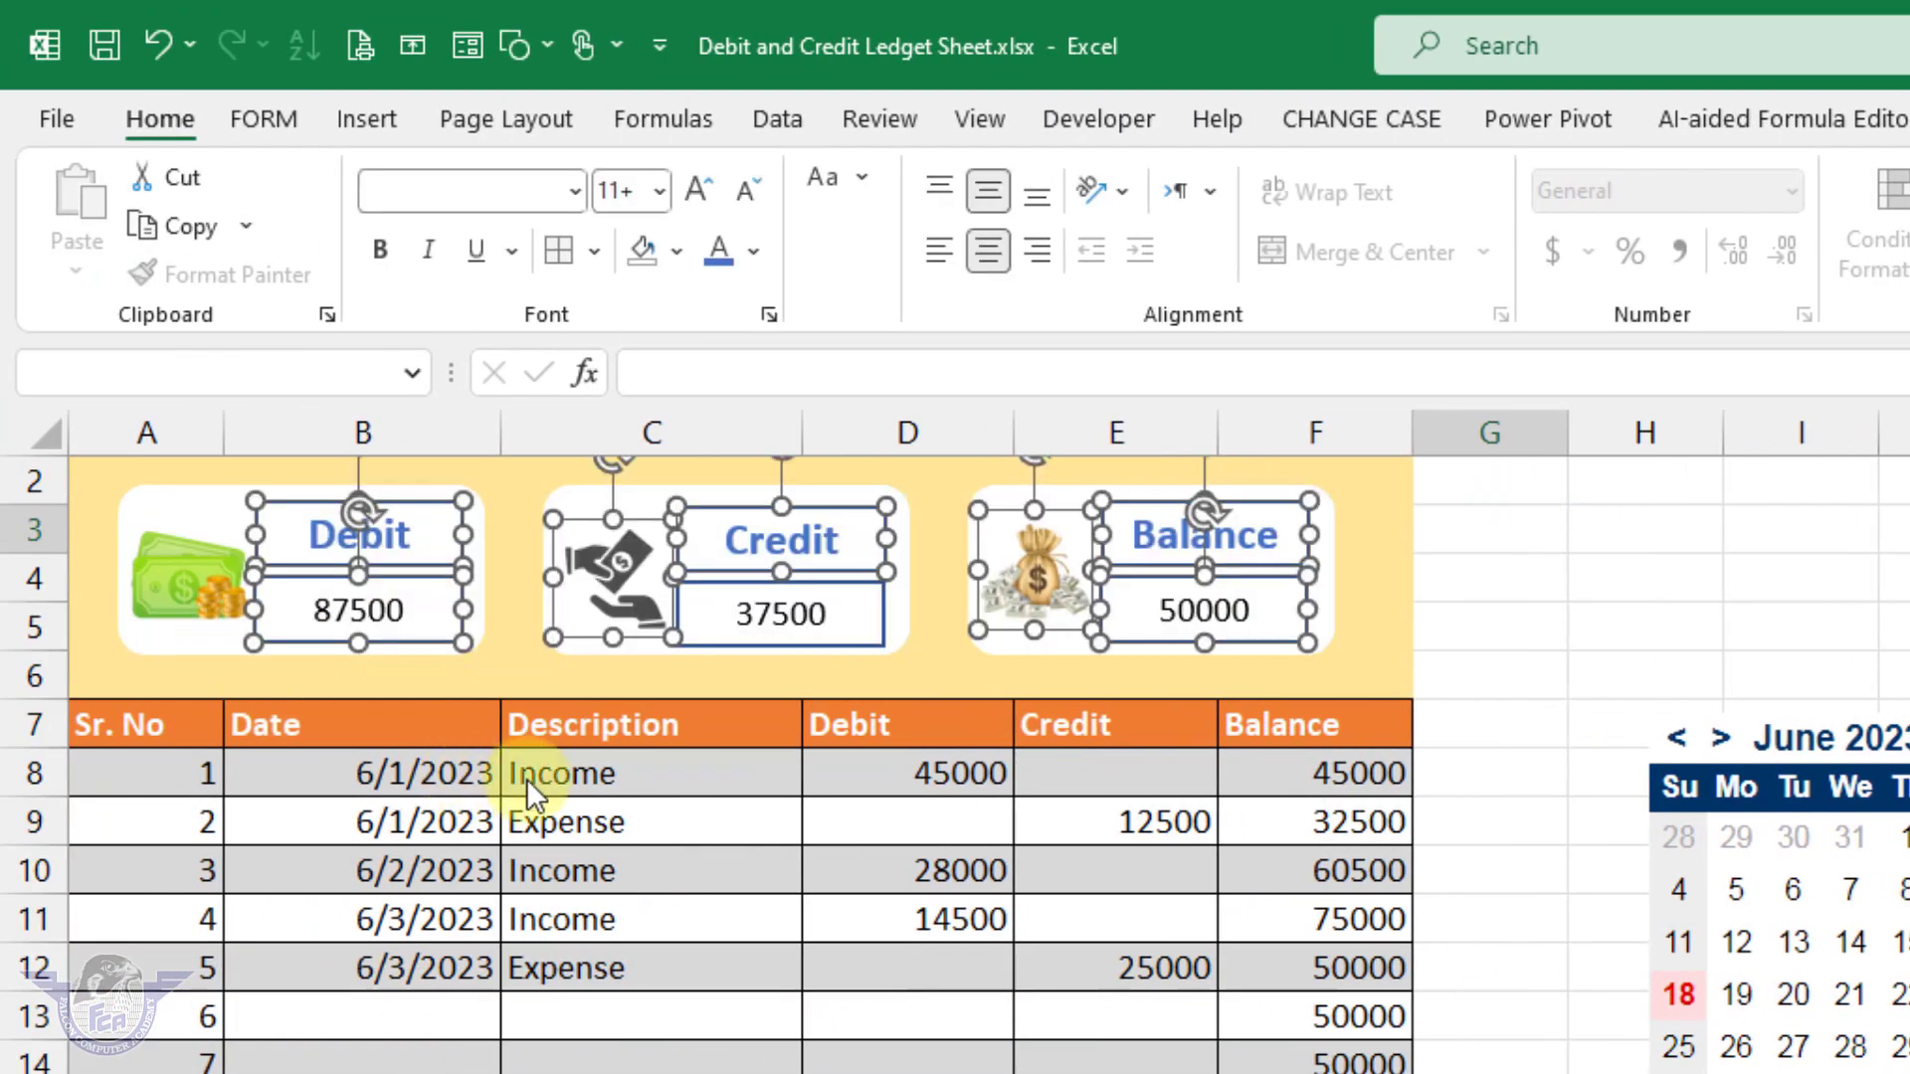
pyautogui.click(869, 639)
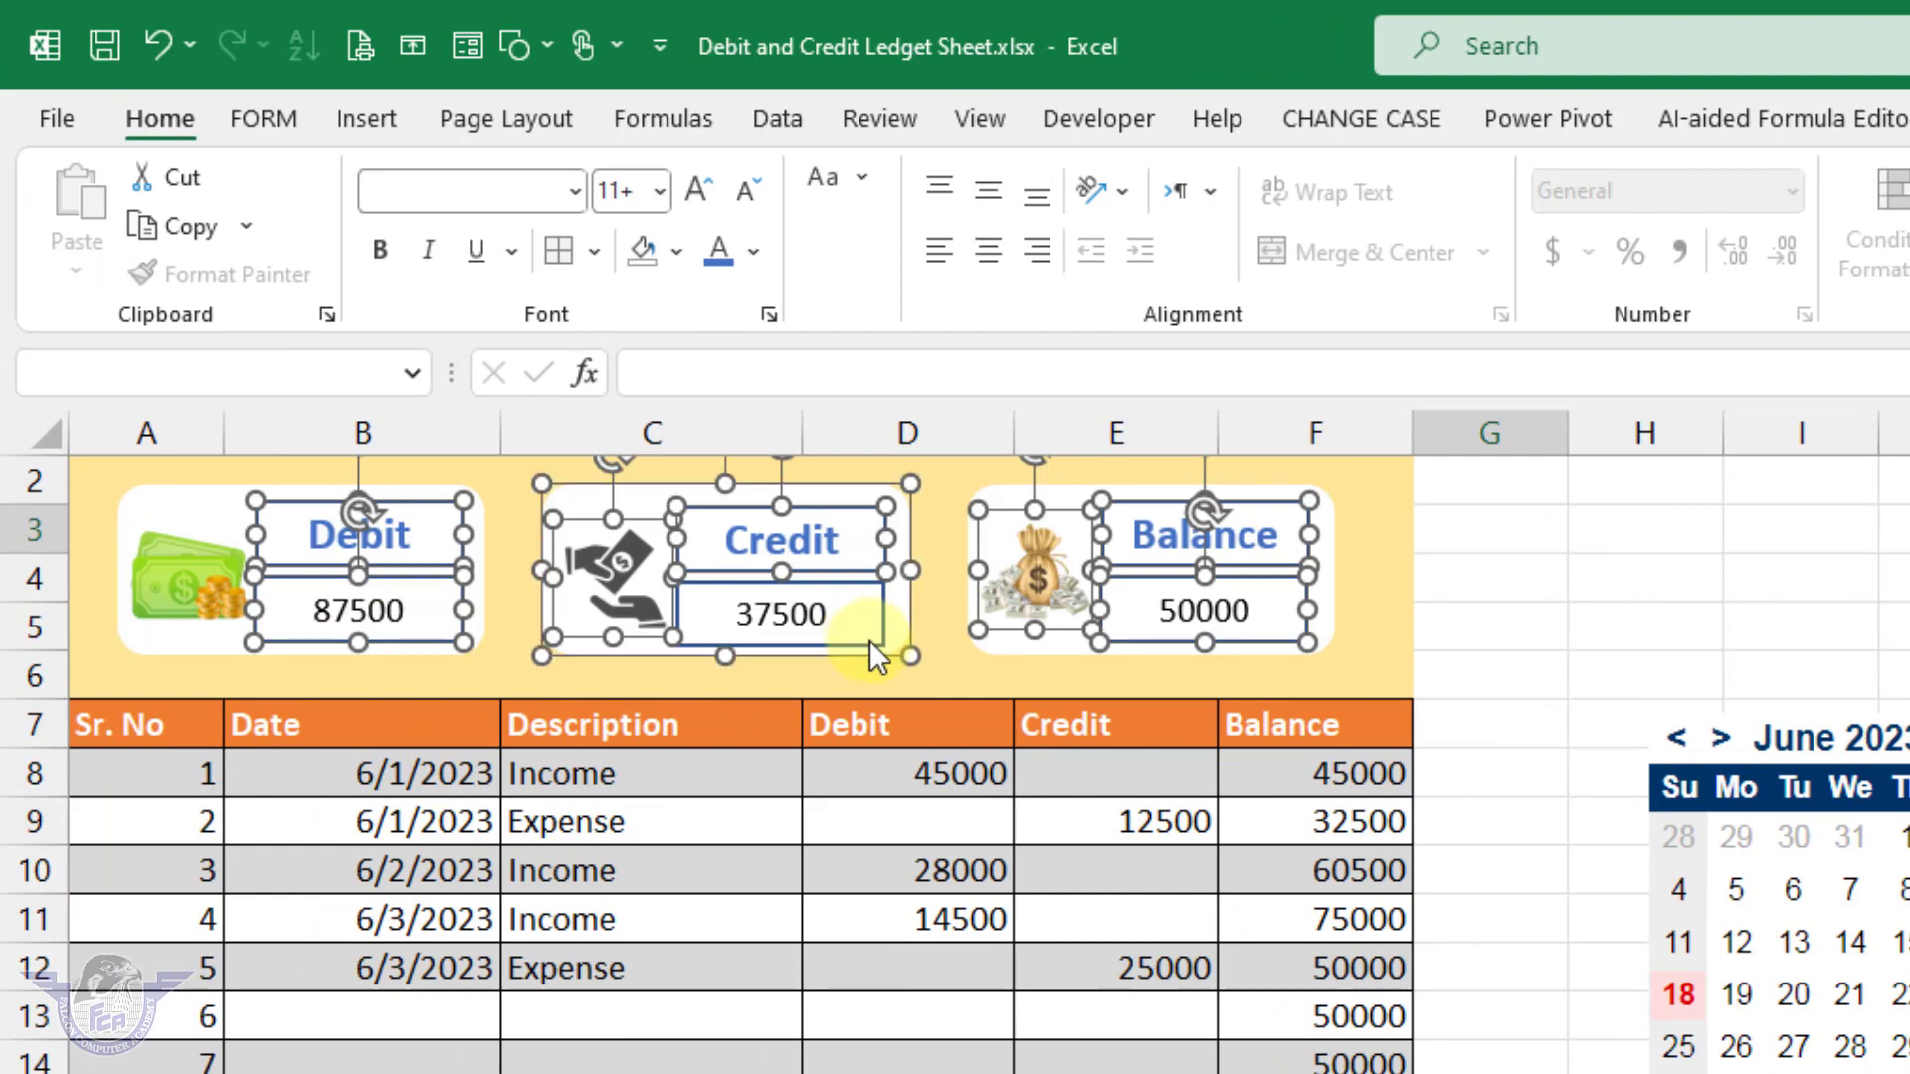
pyautogui.click(872, 640)
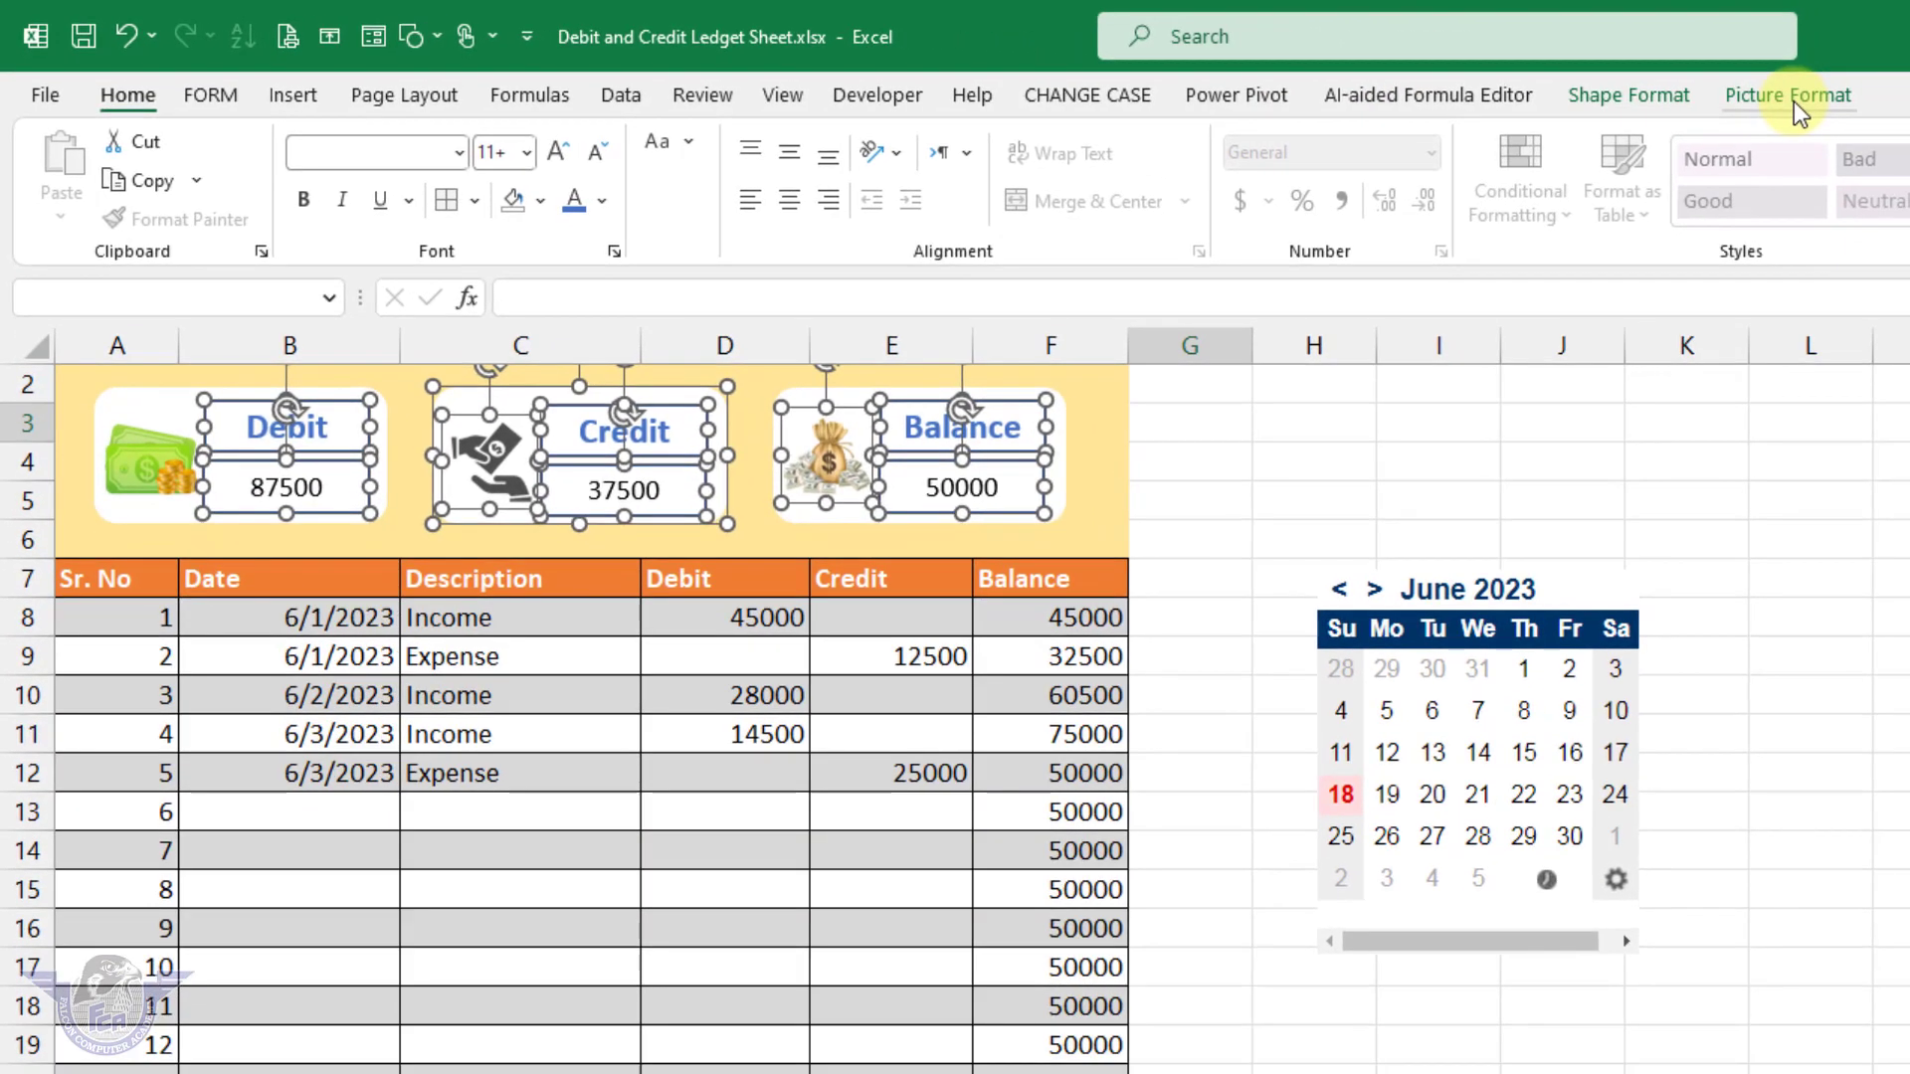
pyautogui.click(1794, 99)
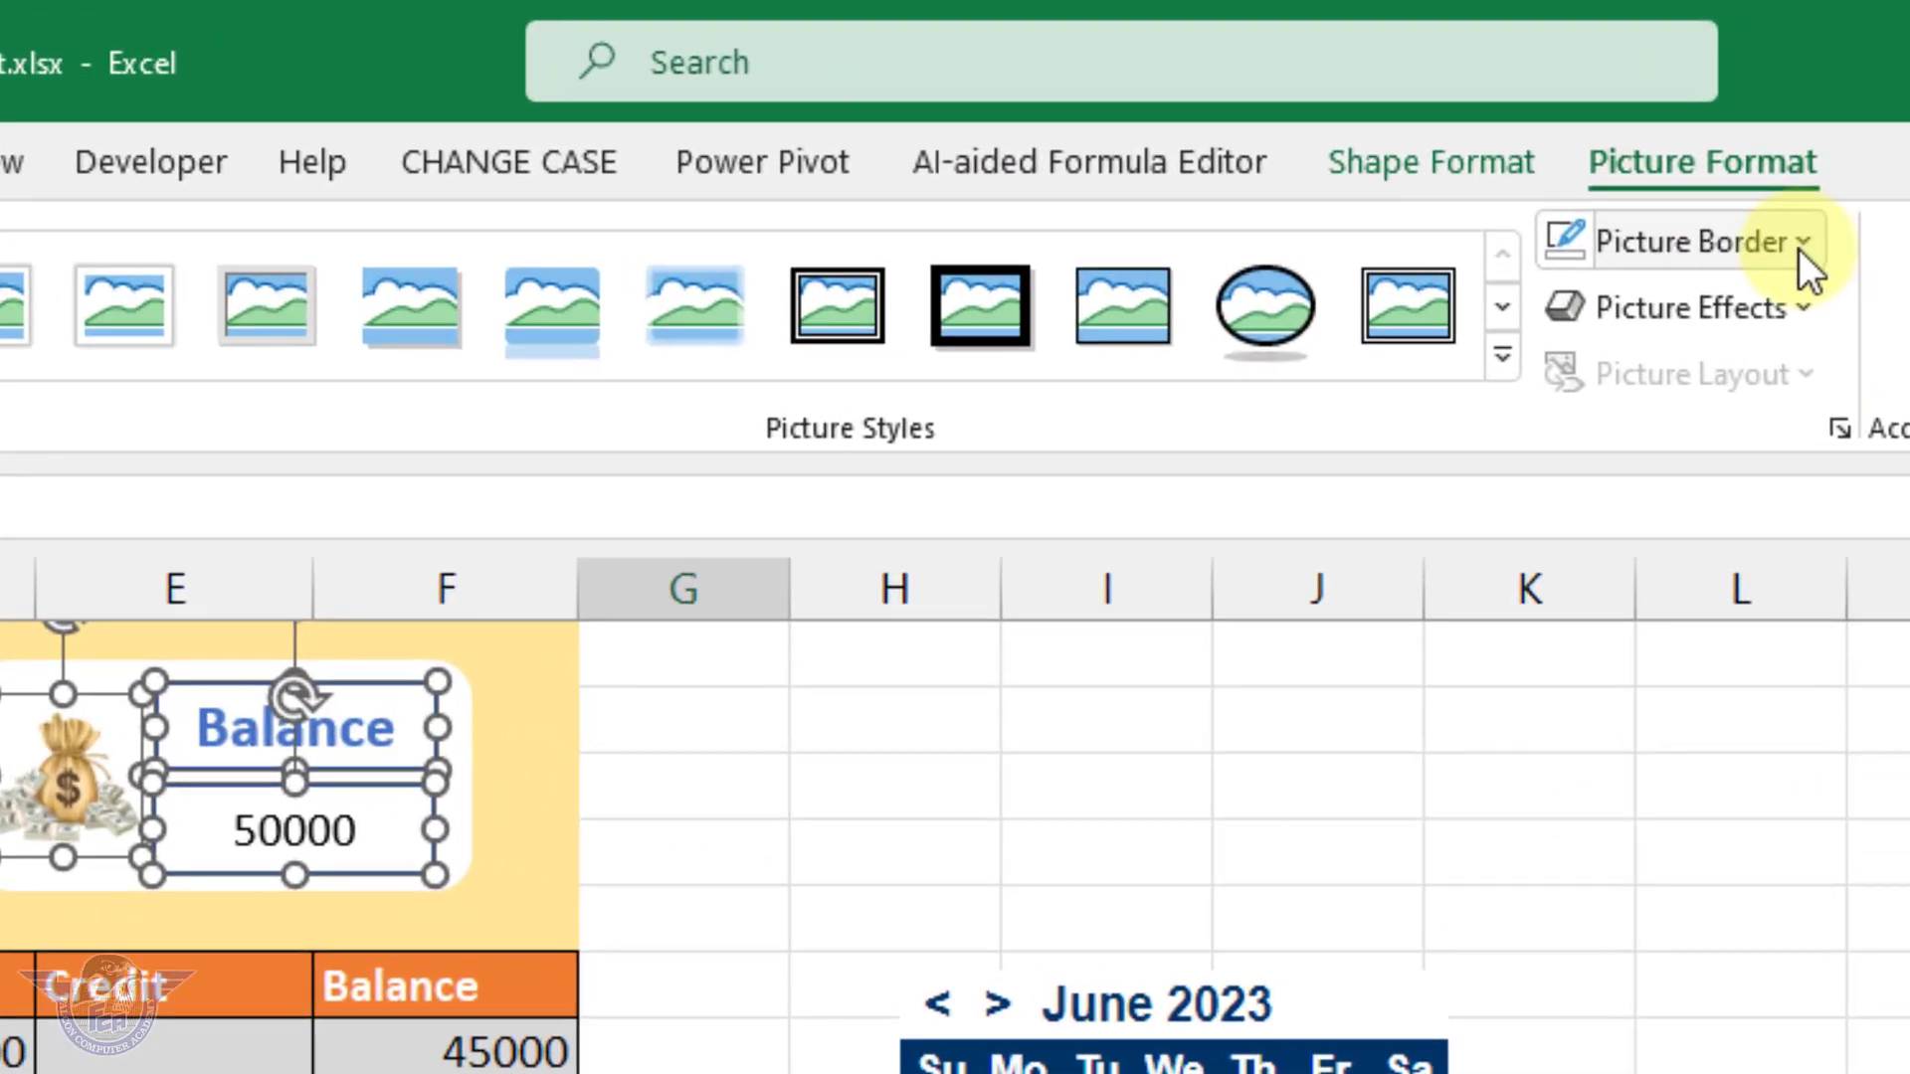
pyautogui.click(1843, 144)
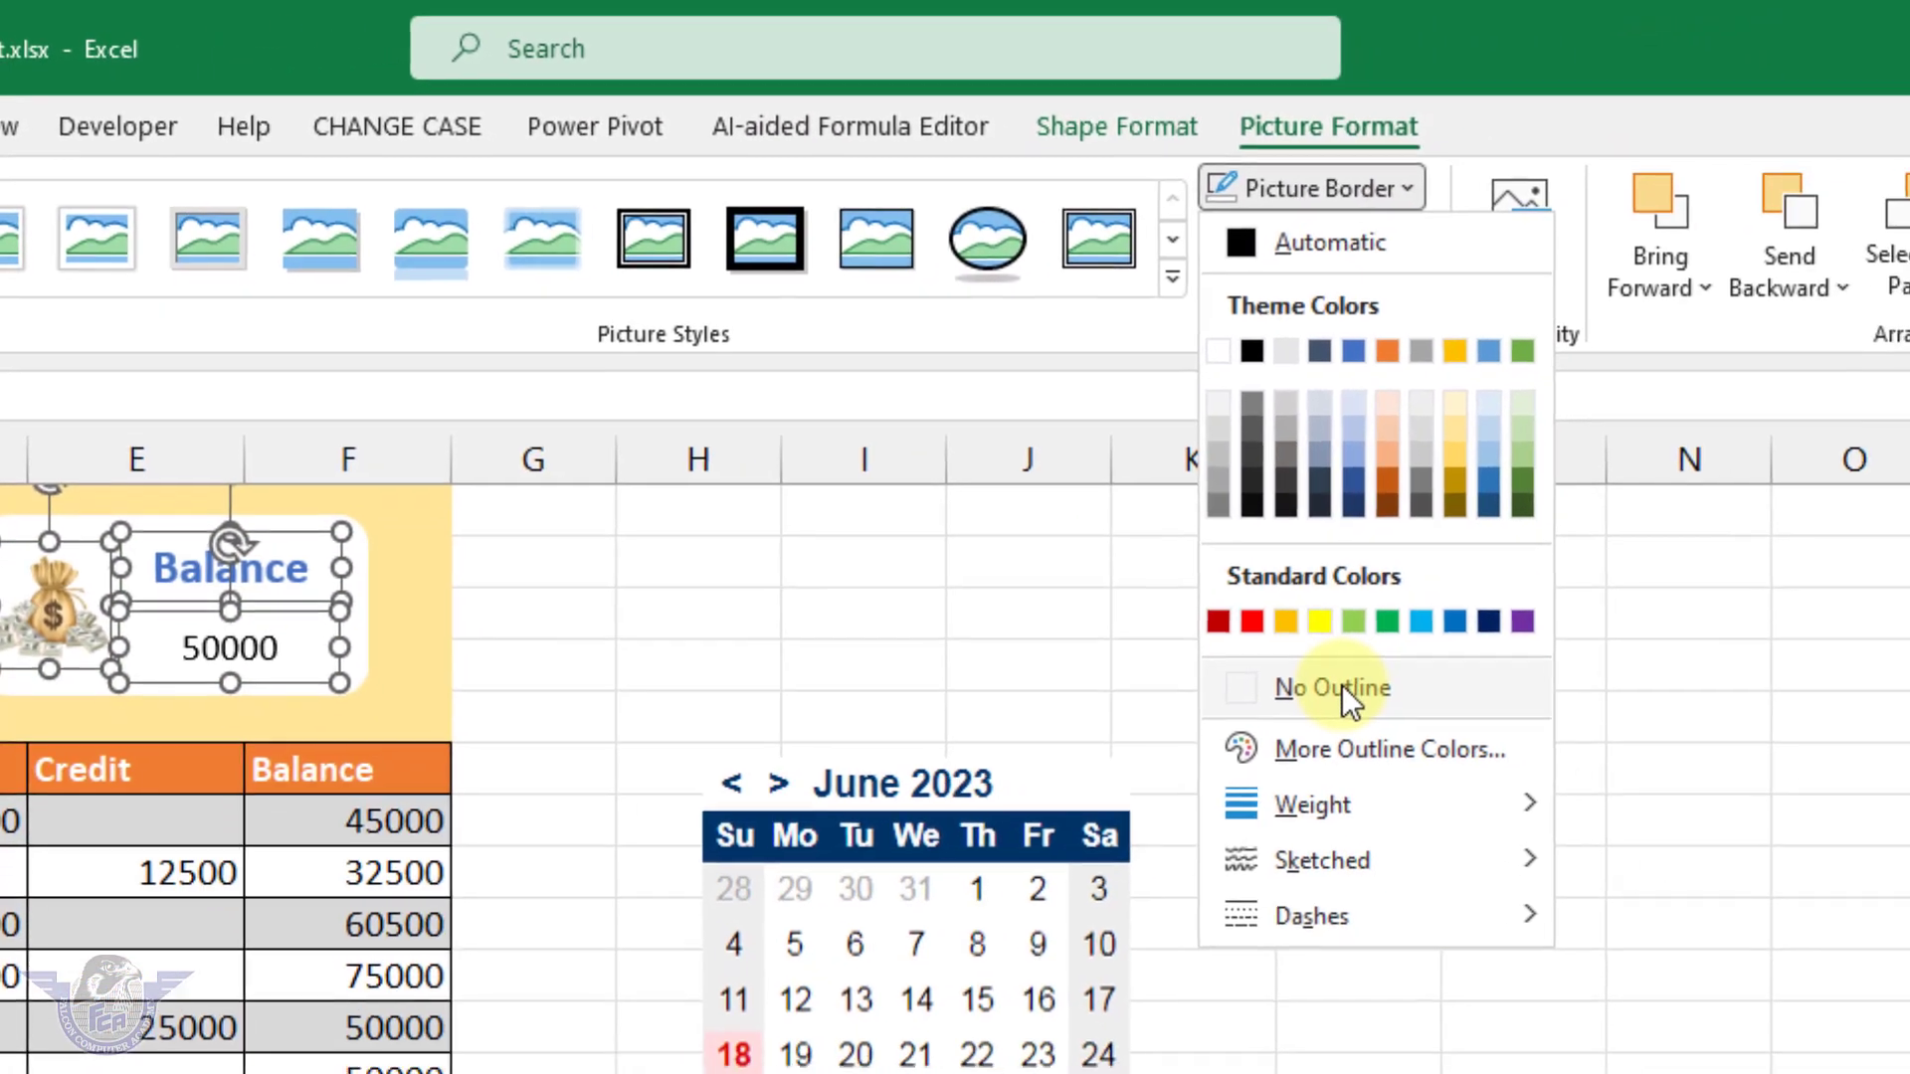
pyautogui.click(1691, 881)
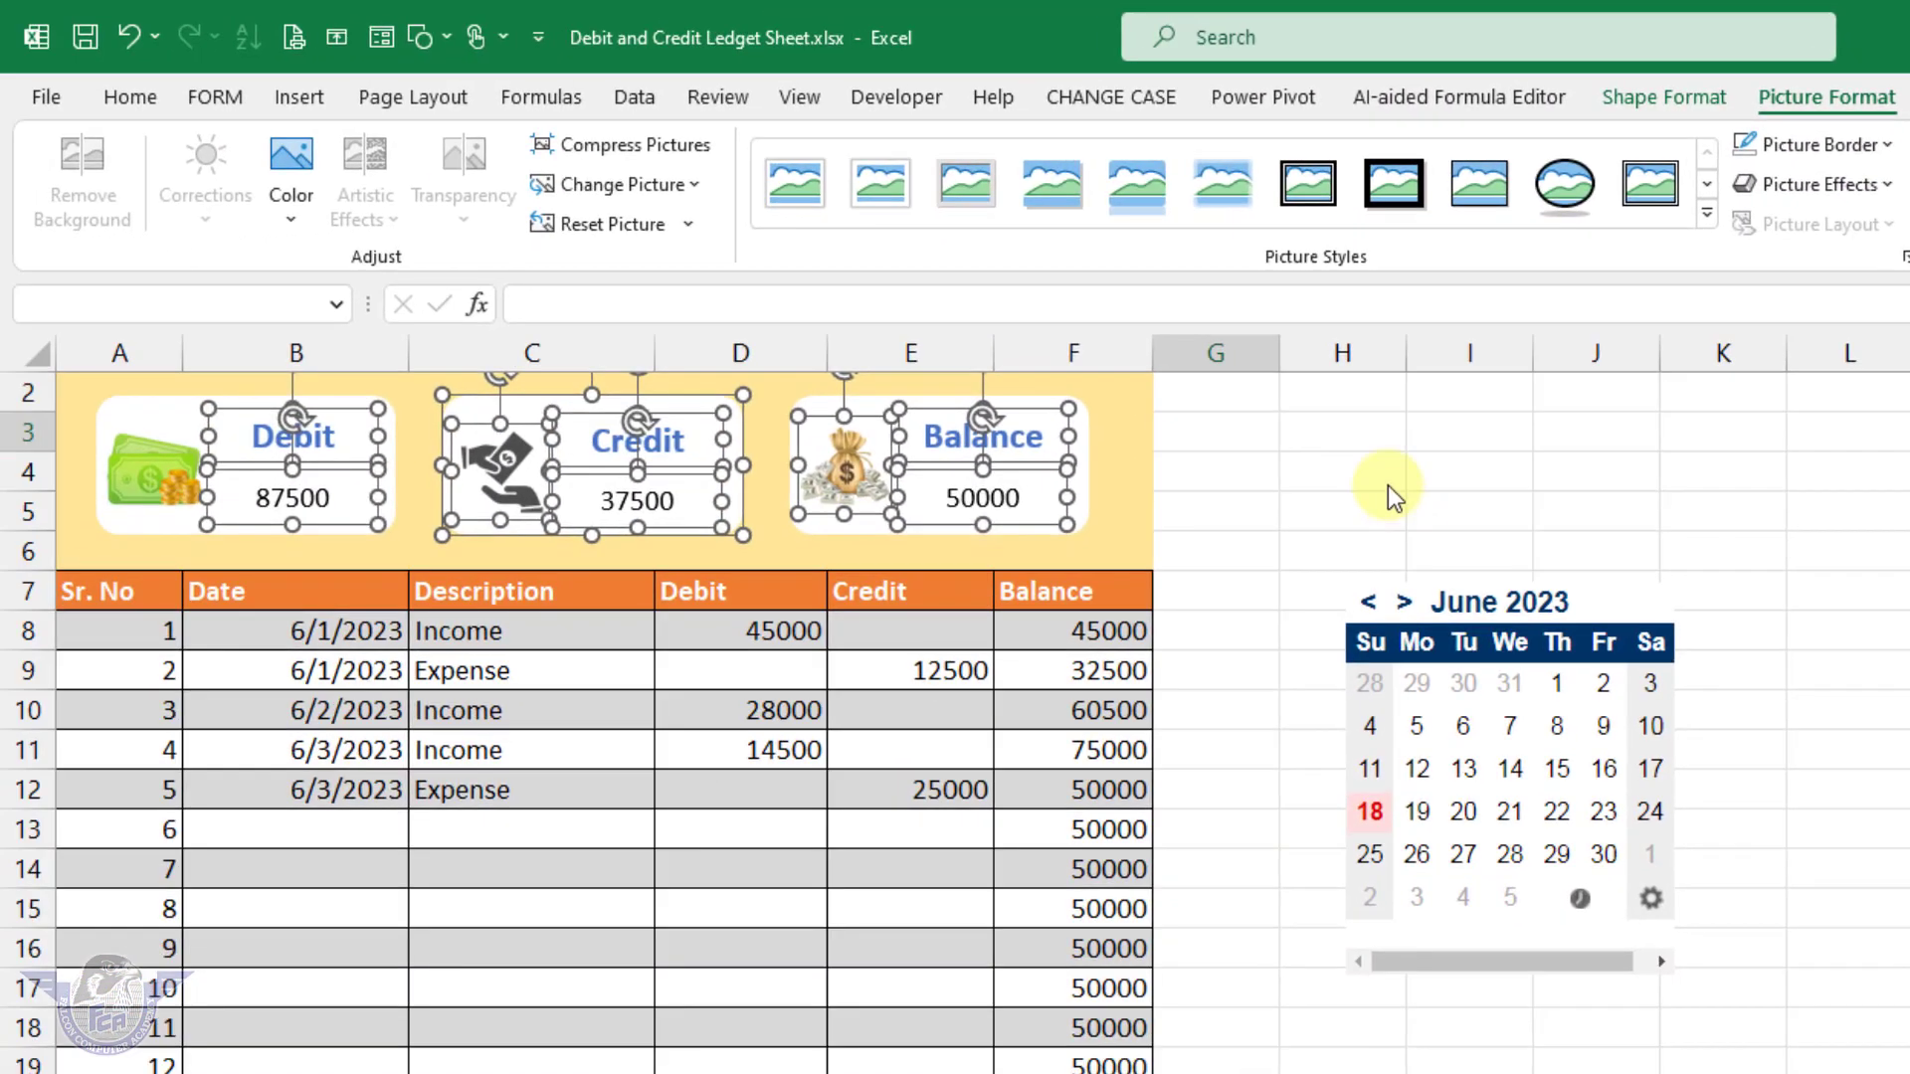
pyautogui.click(1387, 485)
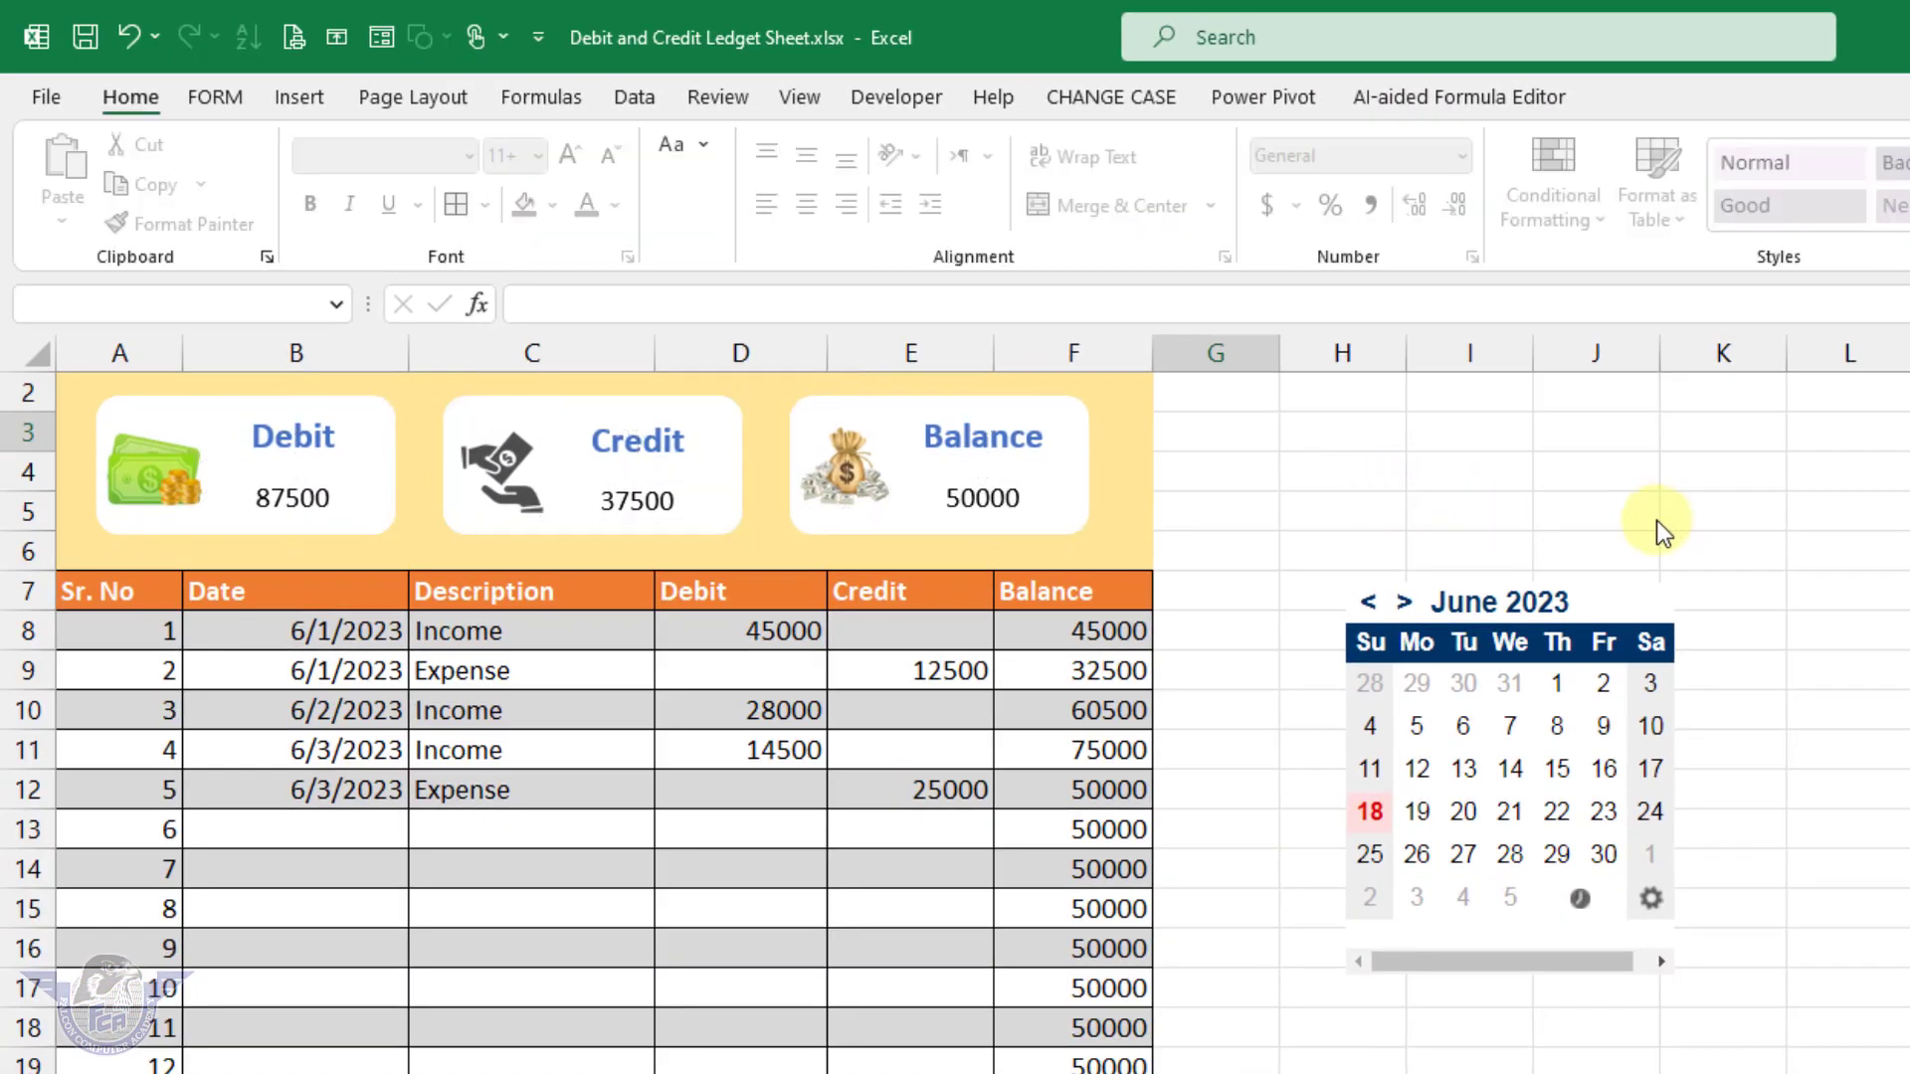
# Step: Make the Balance total 50000 and Credit total 37500 bold at size 14
pyautogui.click(998, 497)
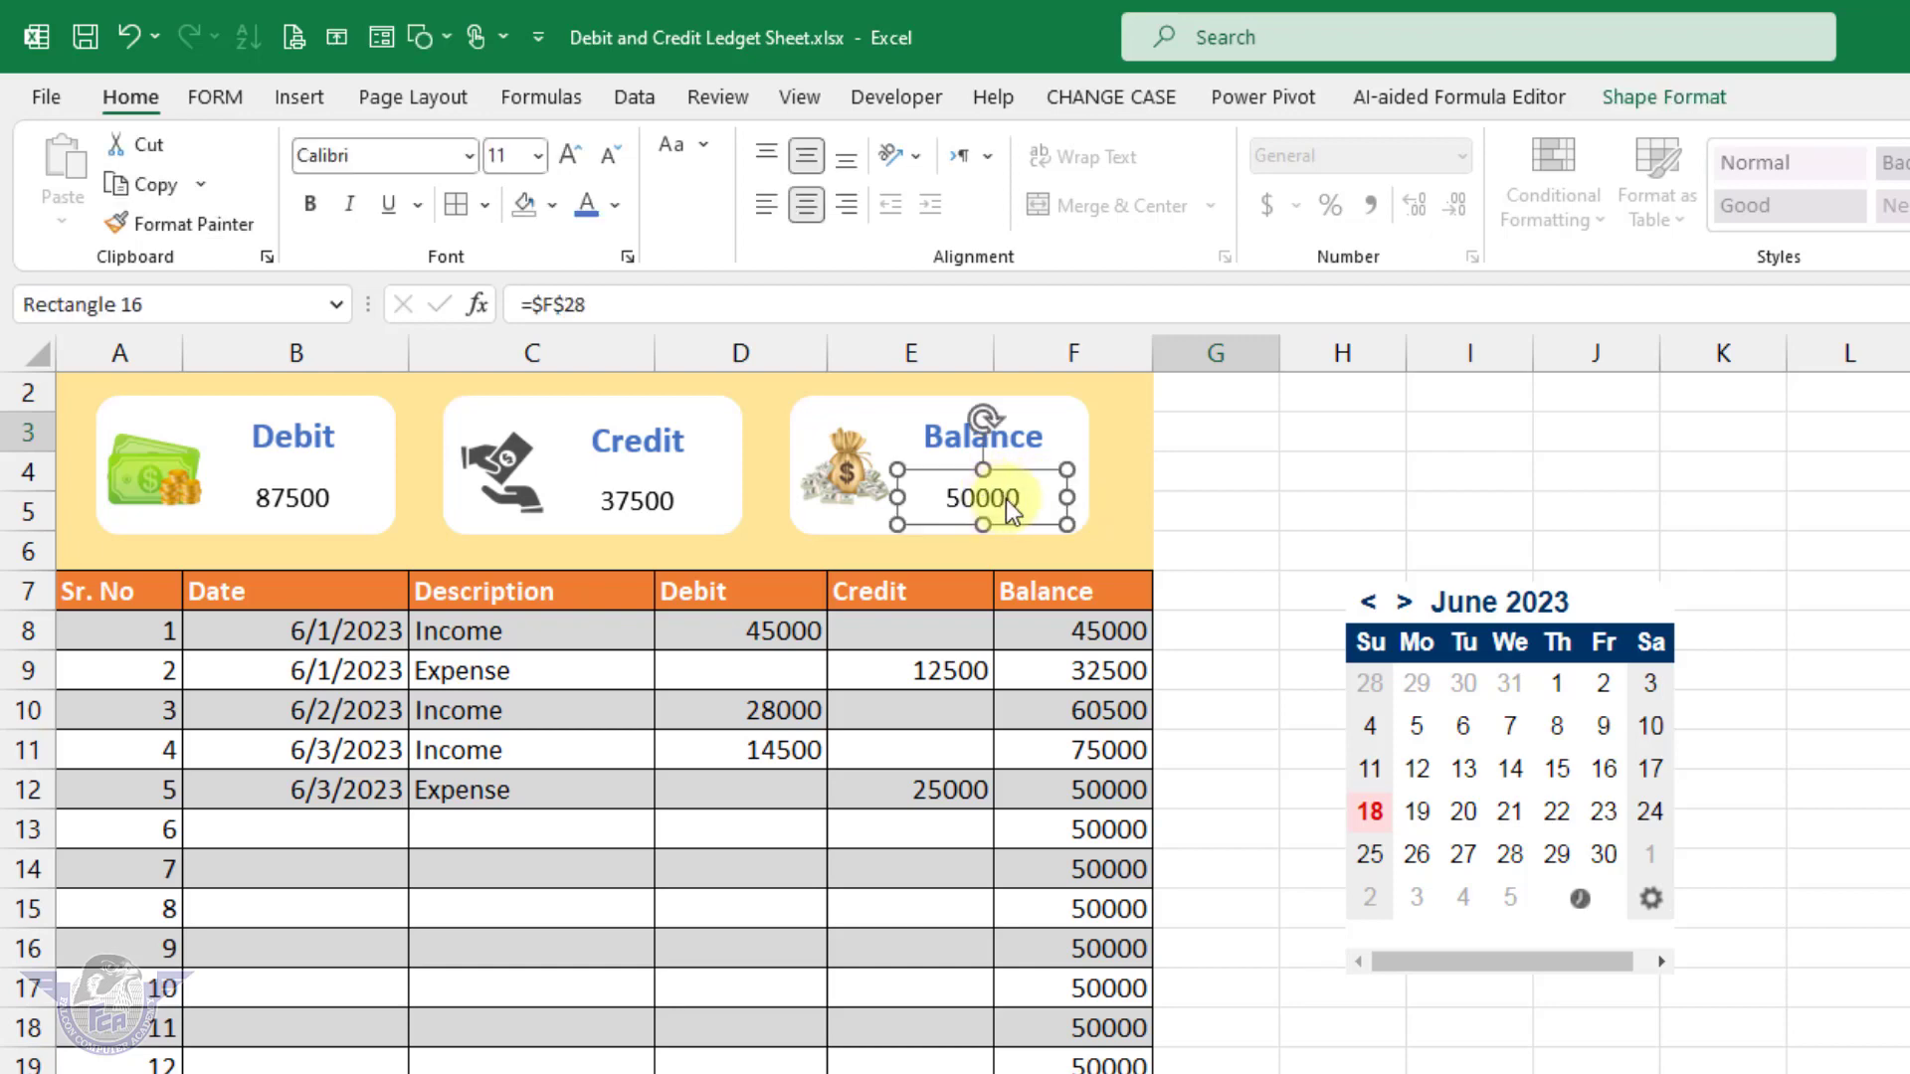
pyautogui.click(312, 205)
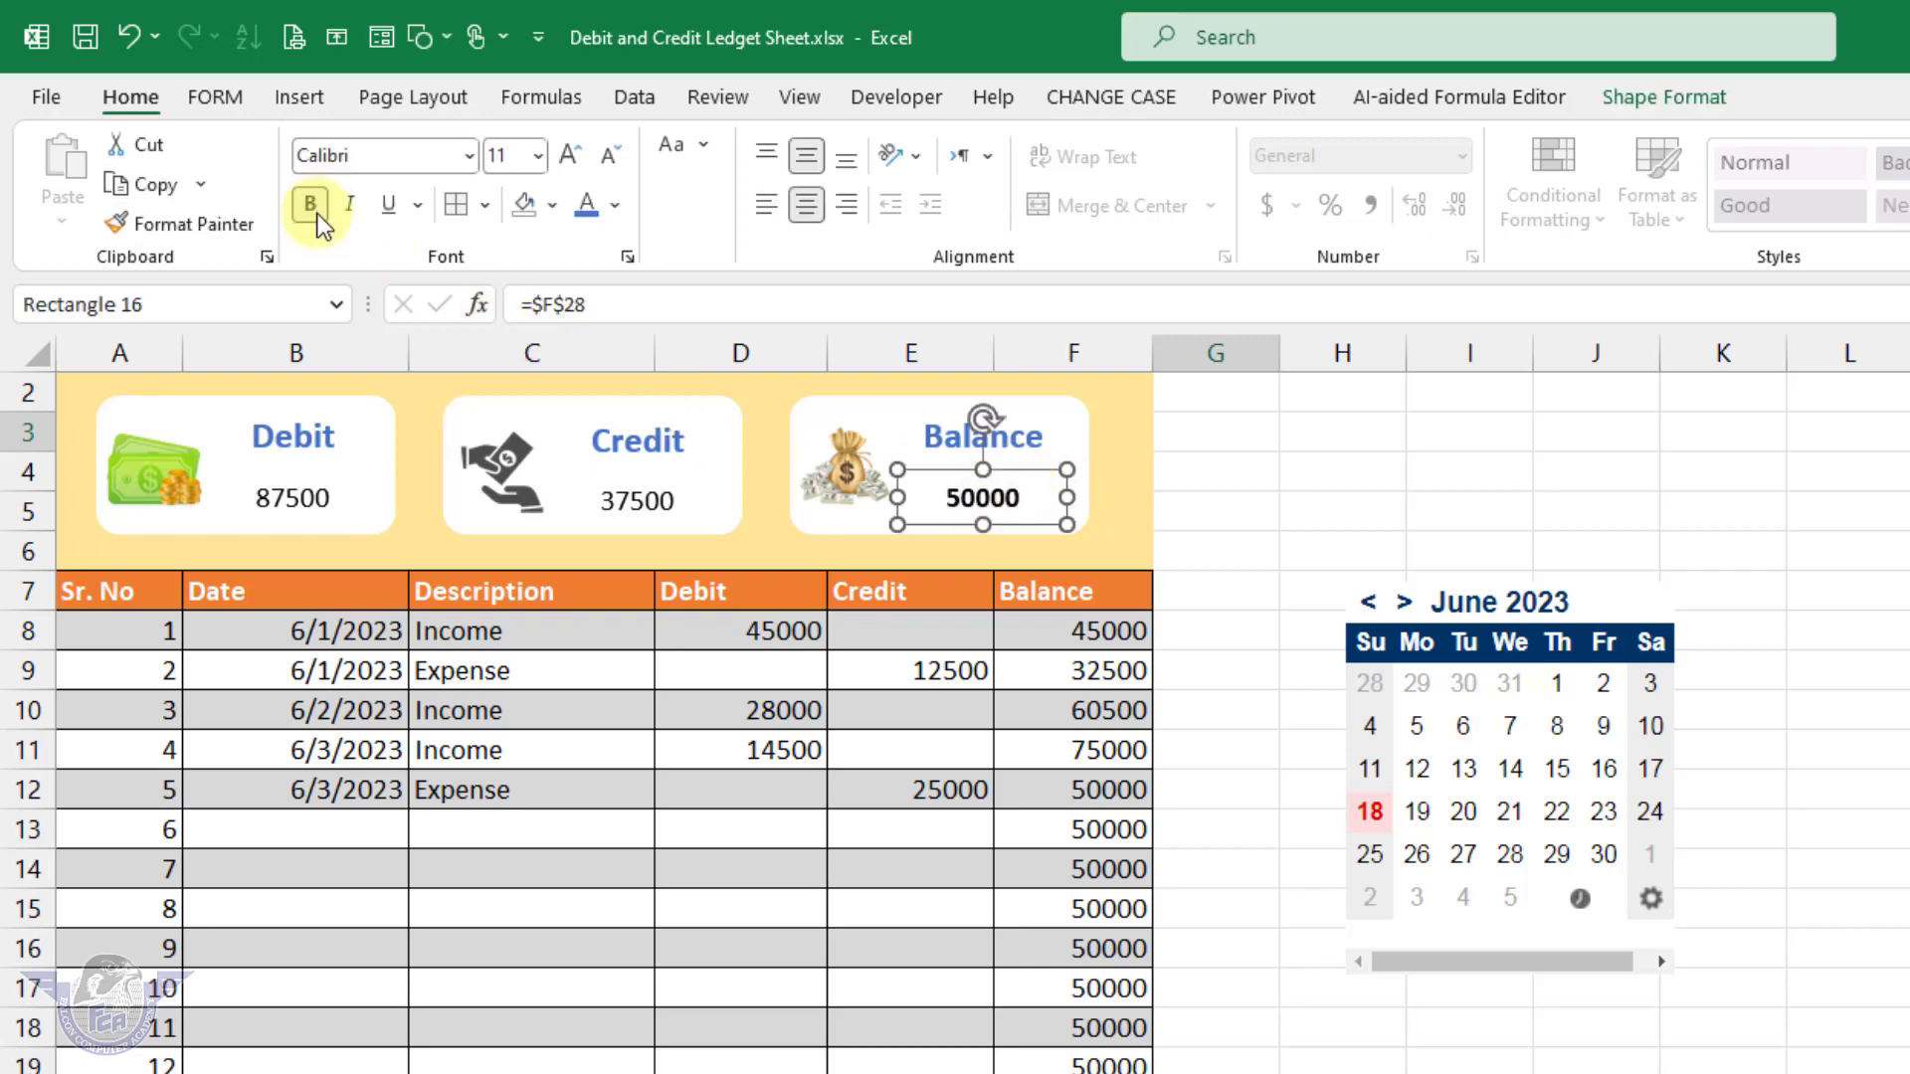
pyautogui.click(565, 159)
pyautogui.click(565, 160)
pyautogui.click(652, 508)
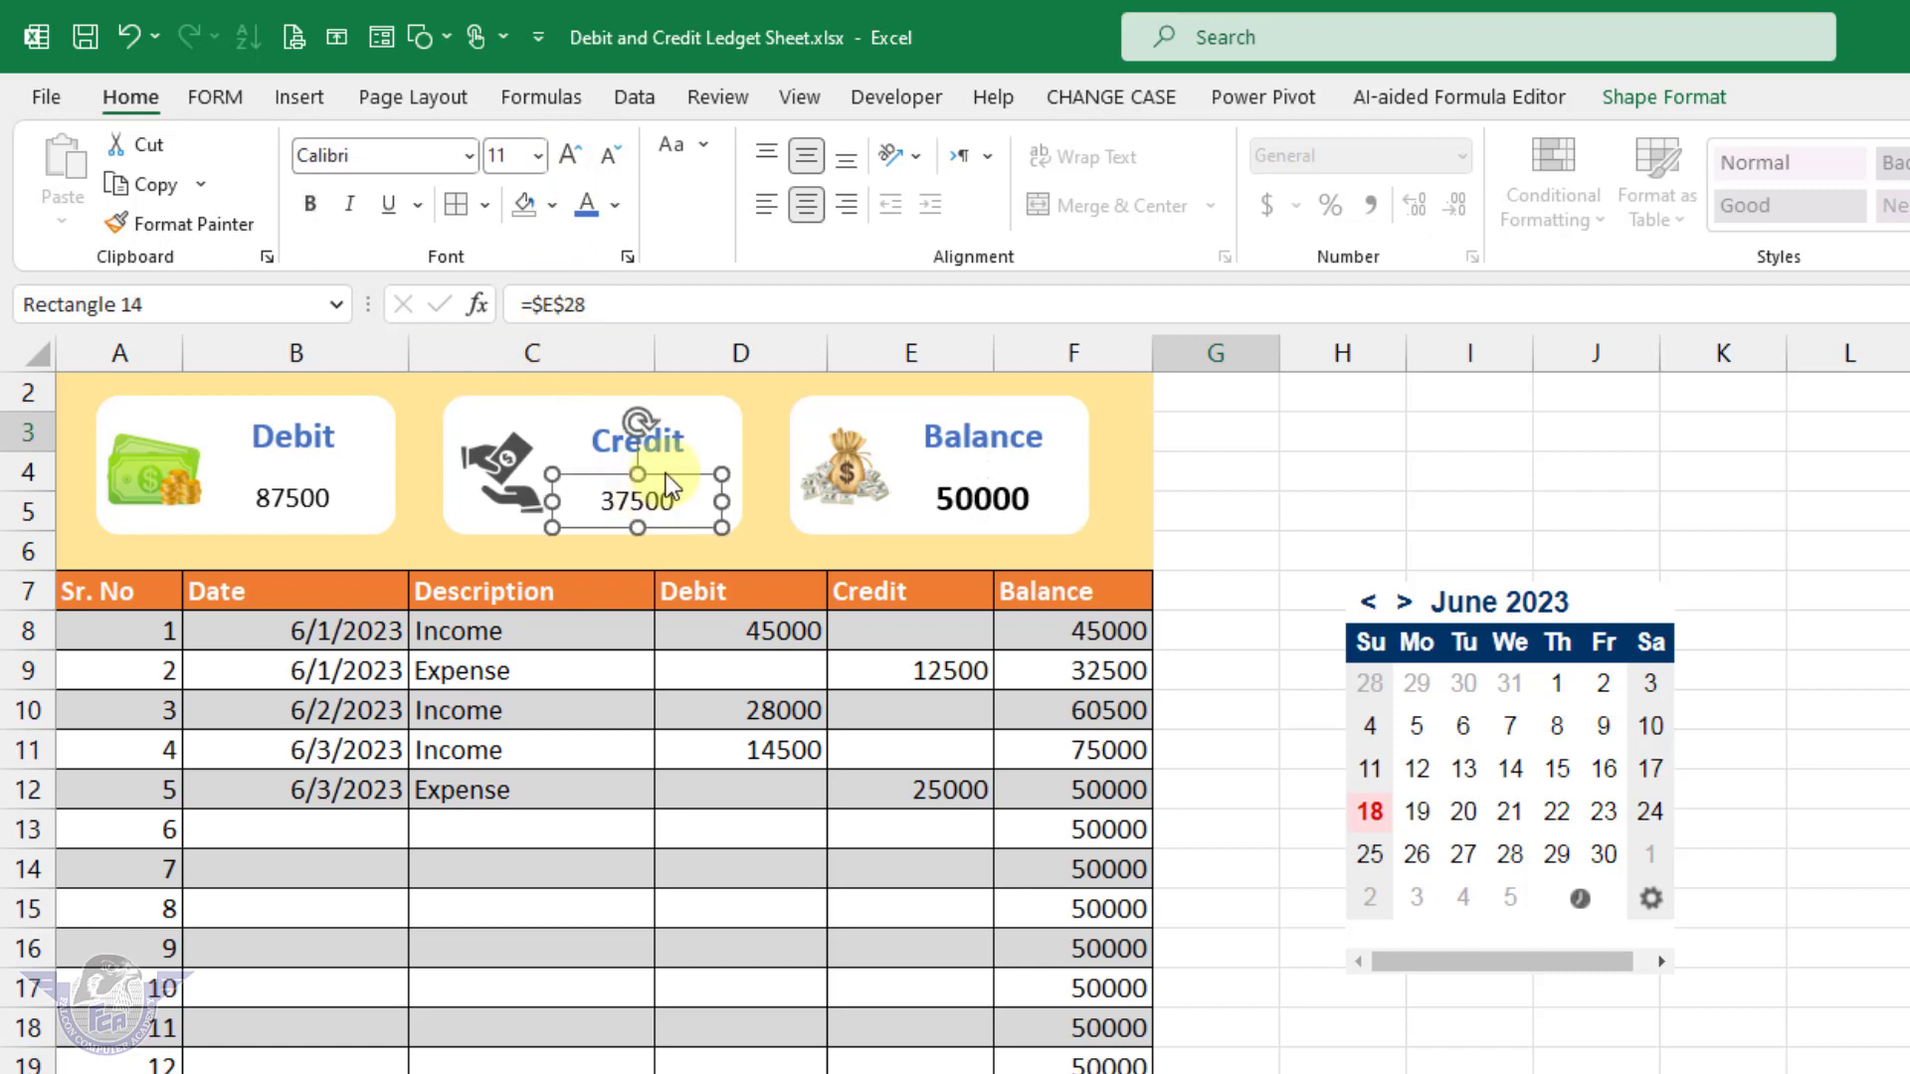
pyautogui.click(569, 157)
pyautogui.click(568, 157)
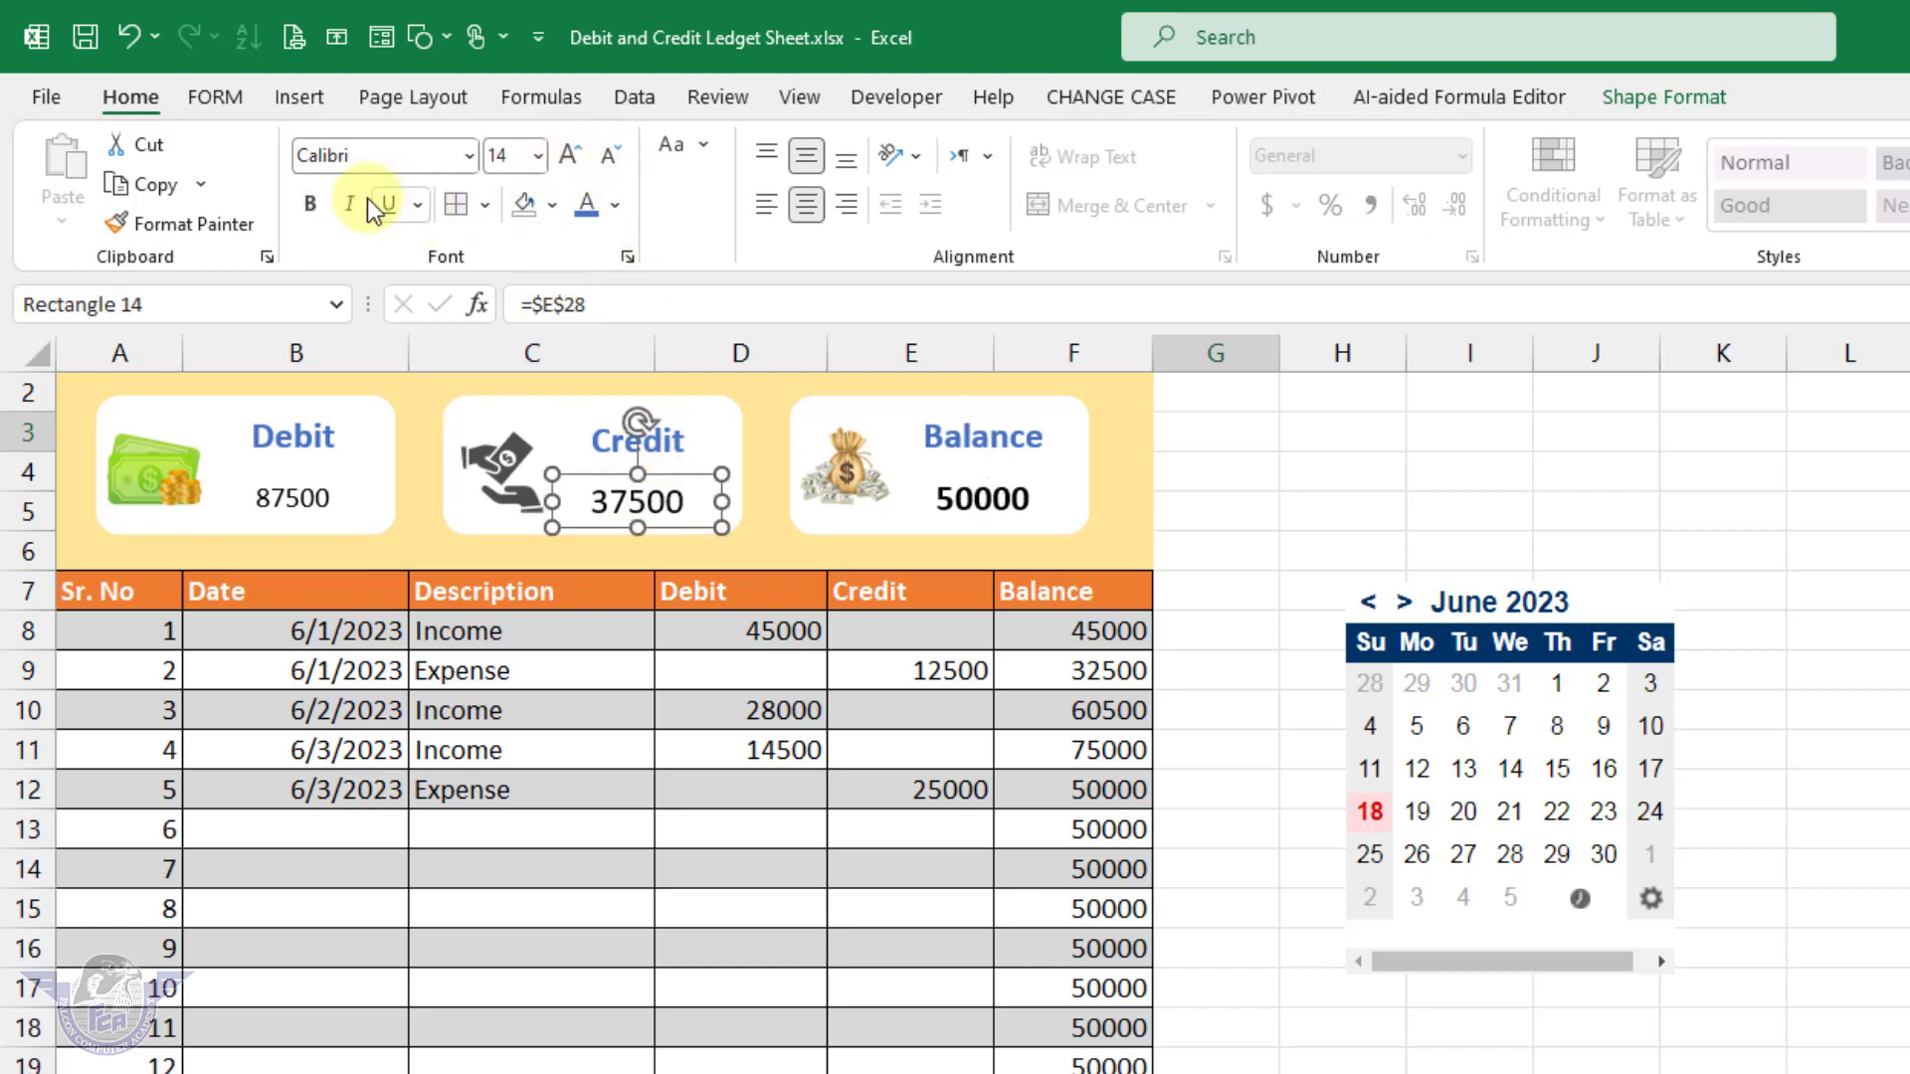
pyautogui.click(311, 205)
# Step: Make the Debit total 87500 bold at size 14
pyautogui.click(303, 509)
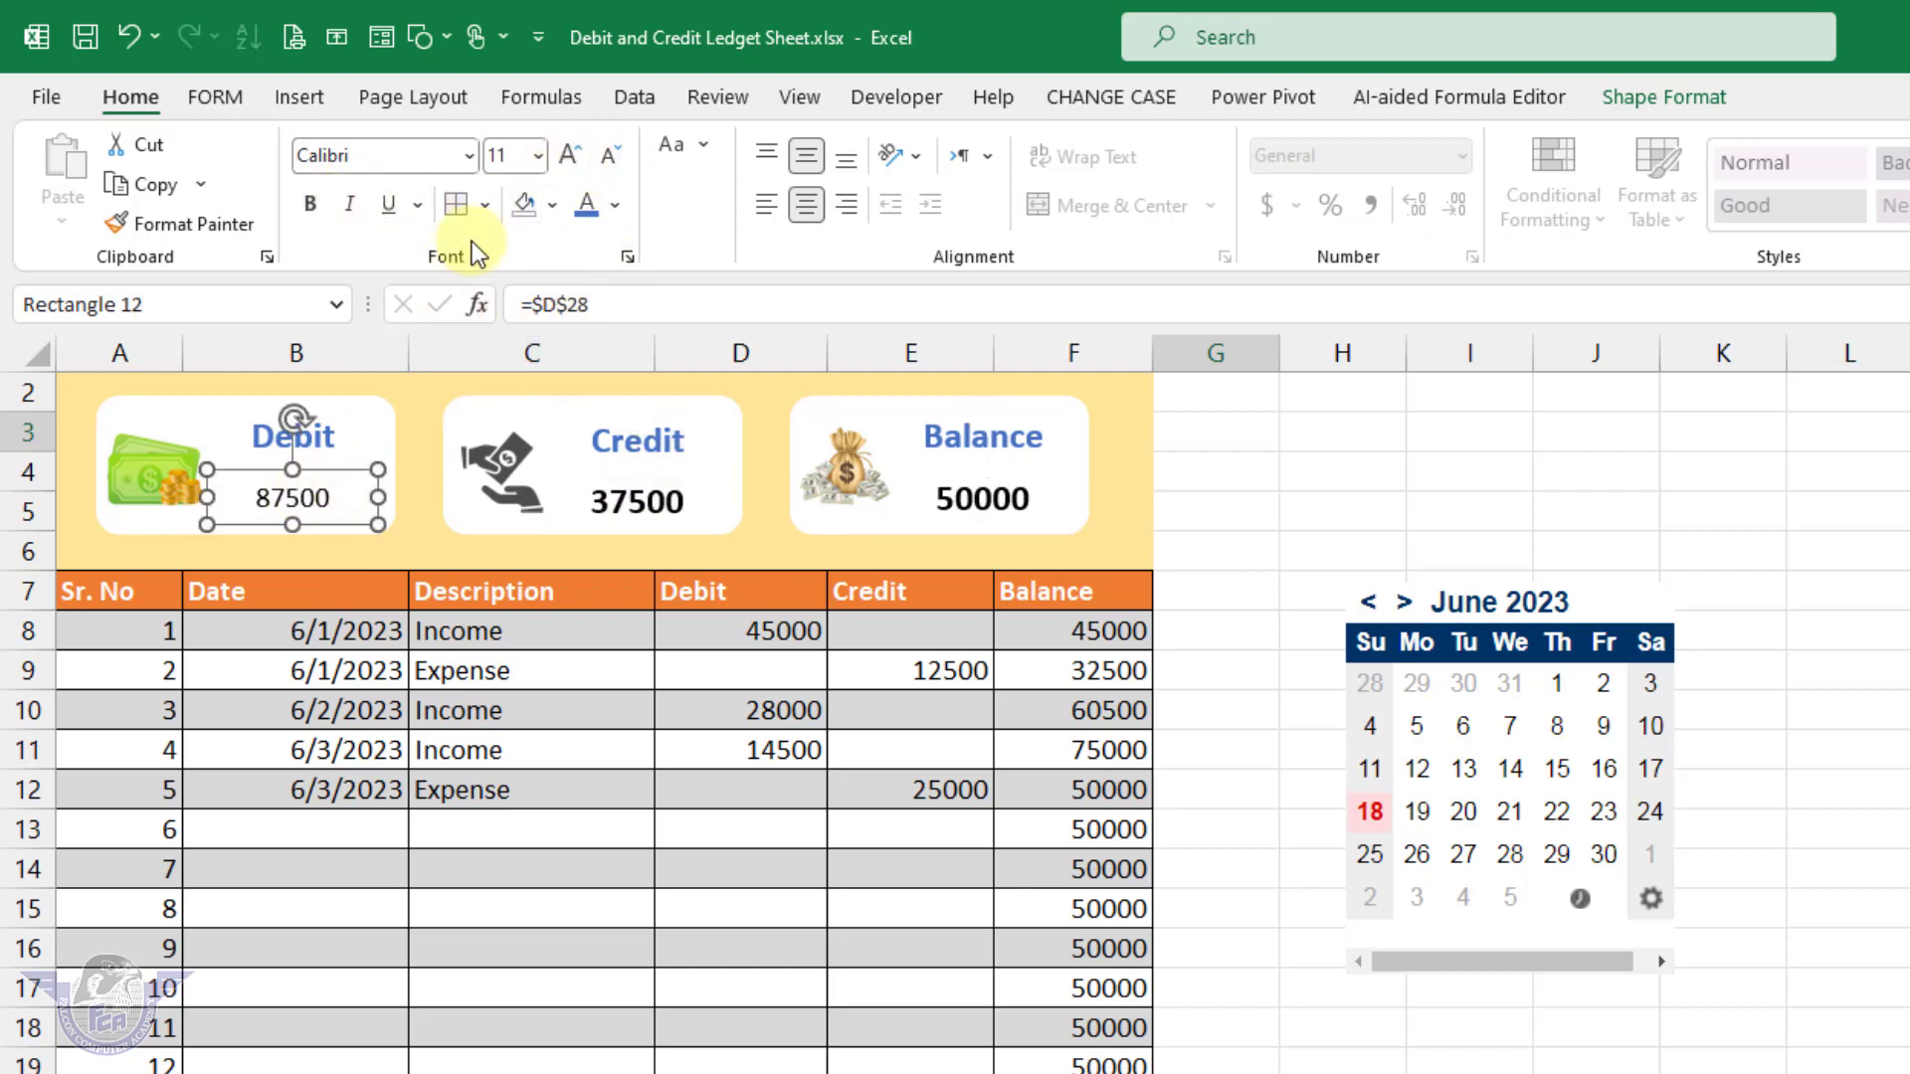
pyautogui.click(569, 158)
pyautogui.click(569, 157)
pyautogui.click(311, 205)
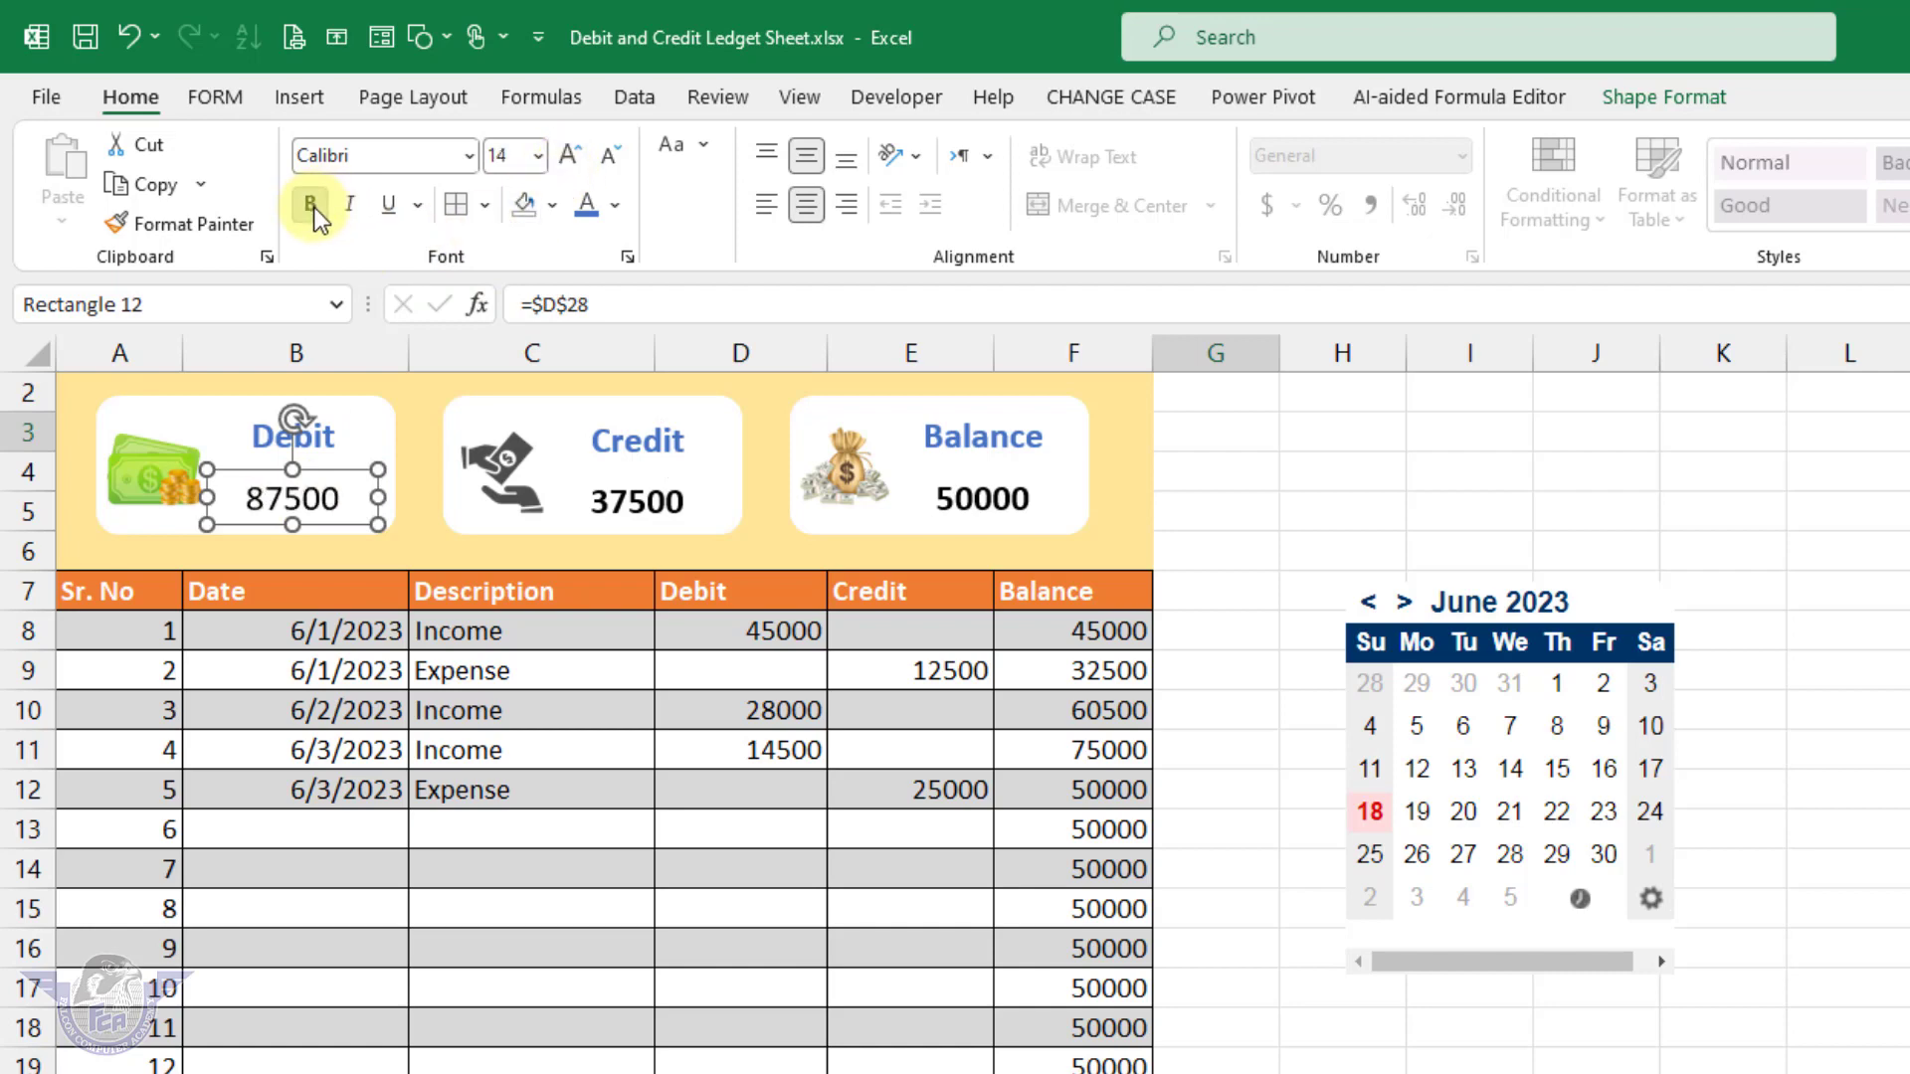
pyautogui.click(1229, 533)
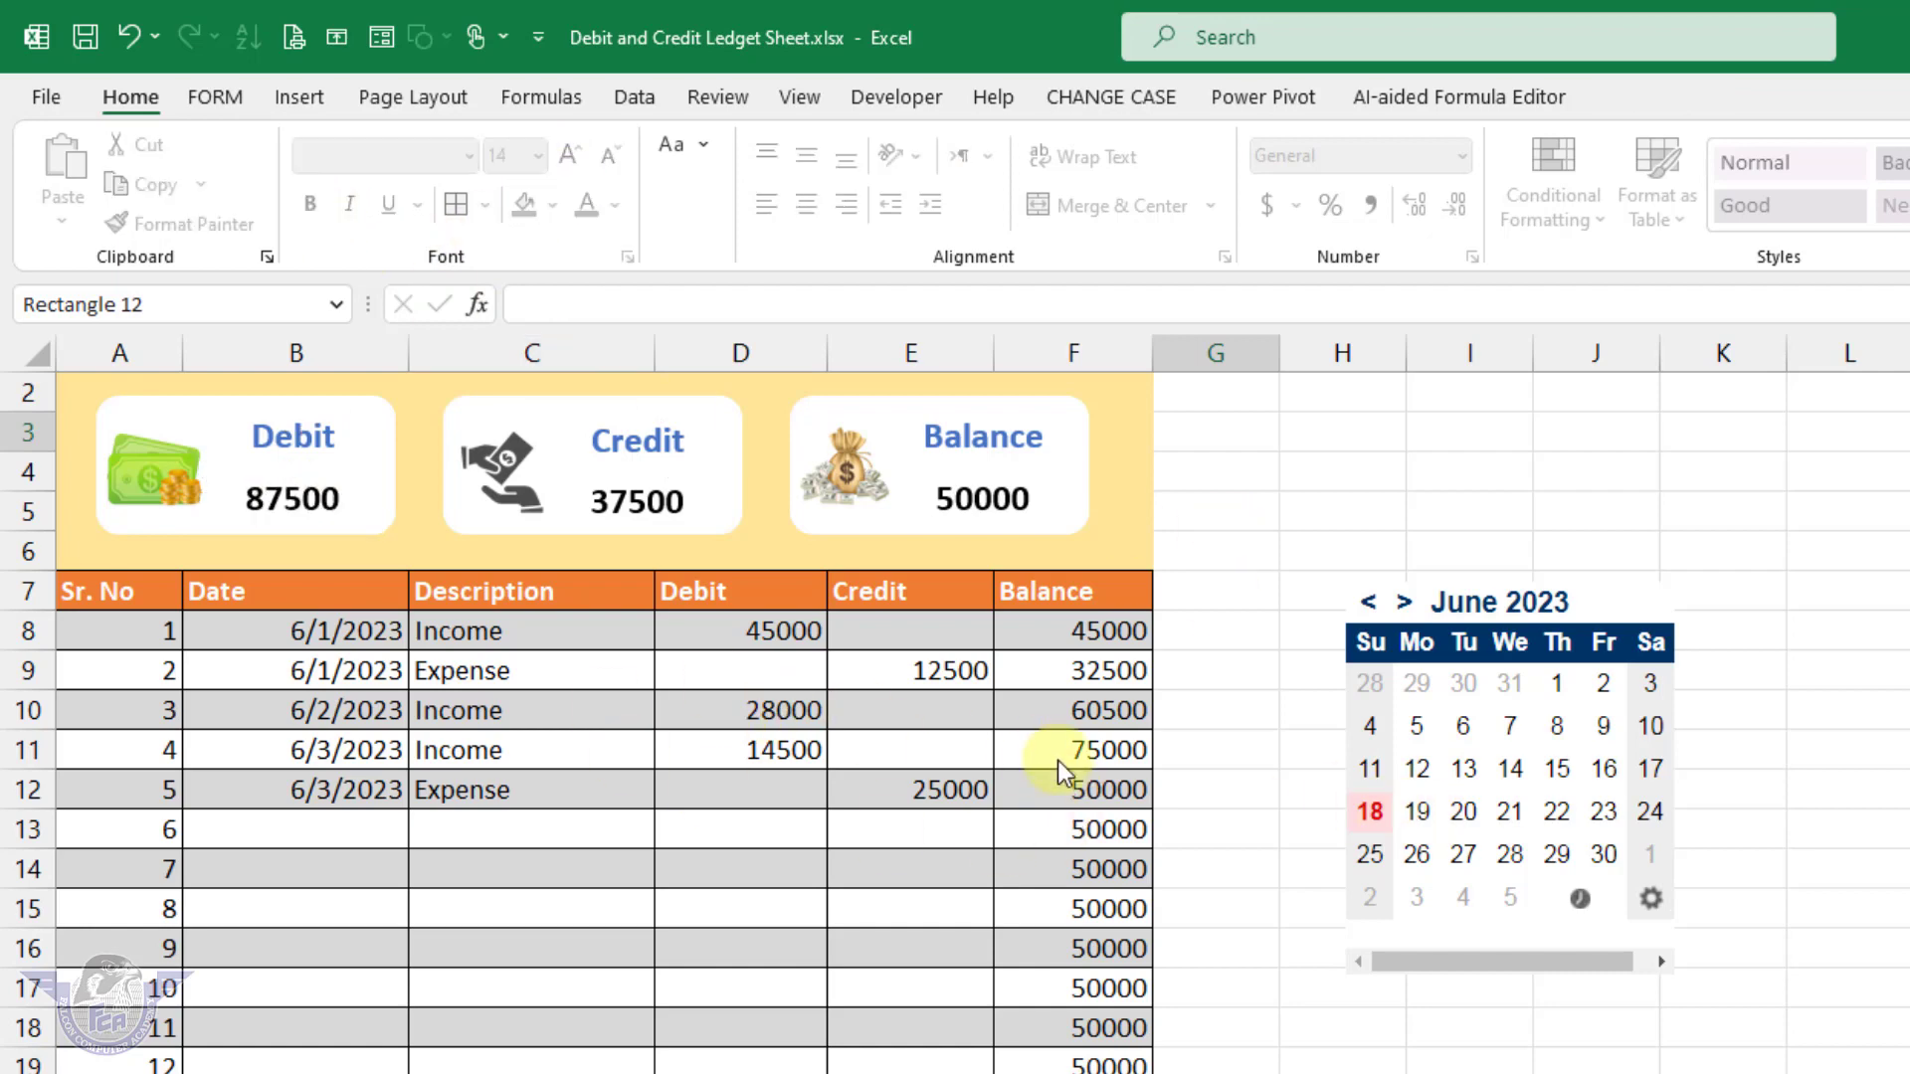
pyautogui.scroll(1, 1233, 830)
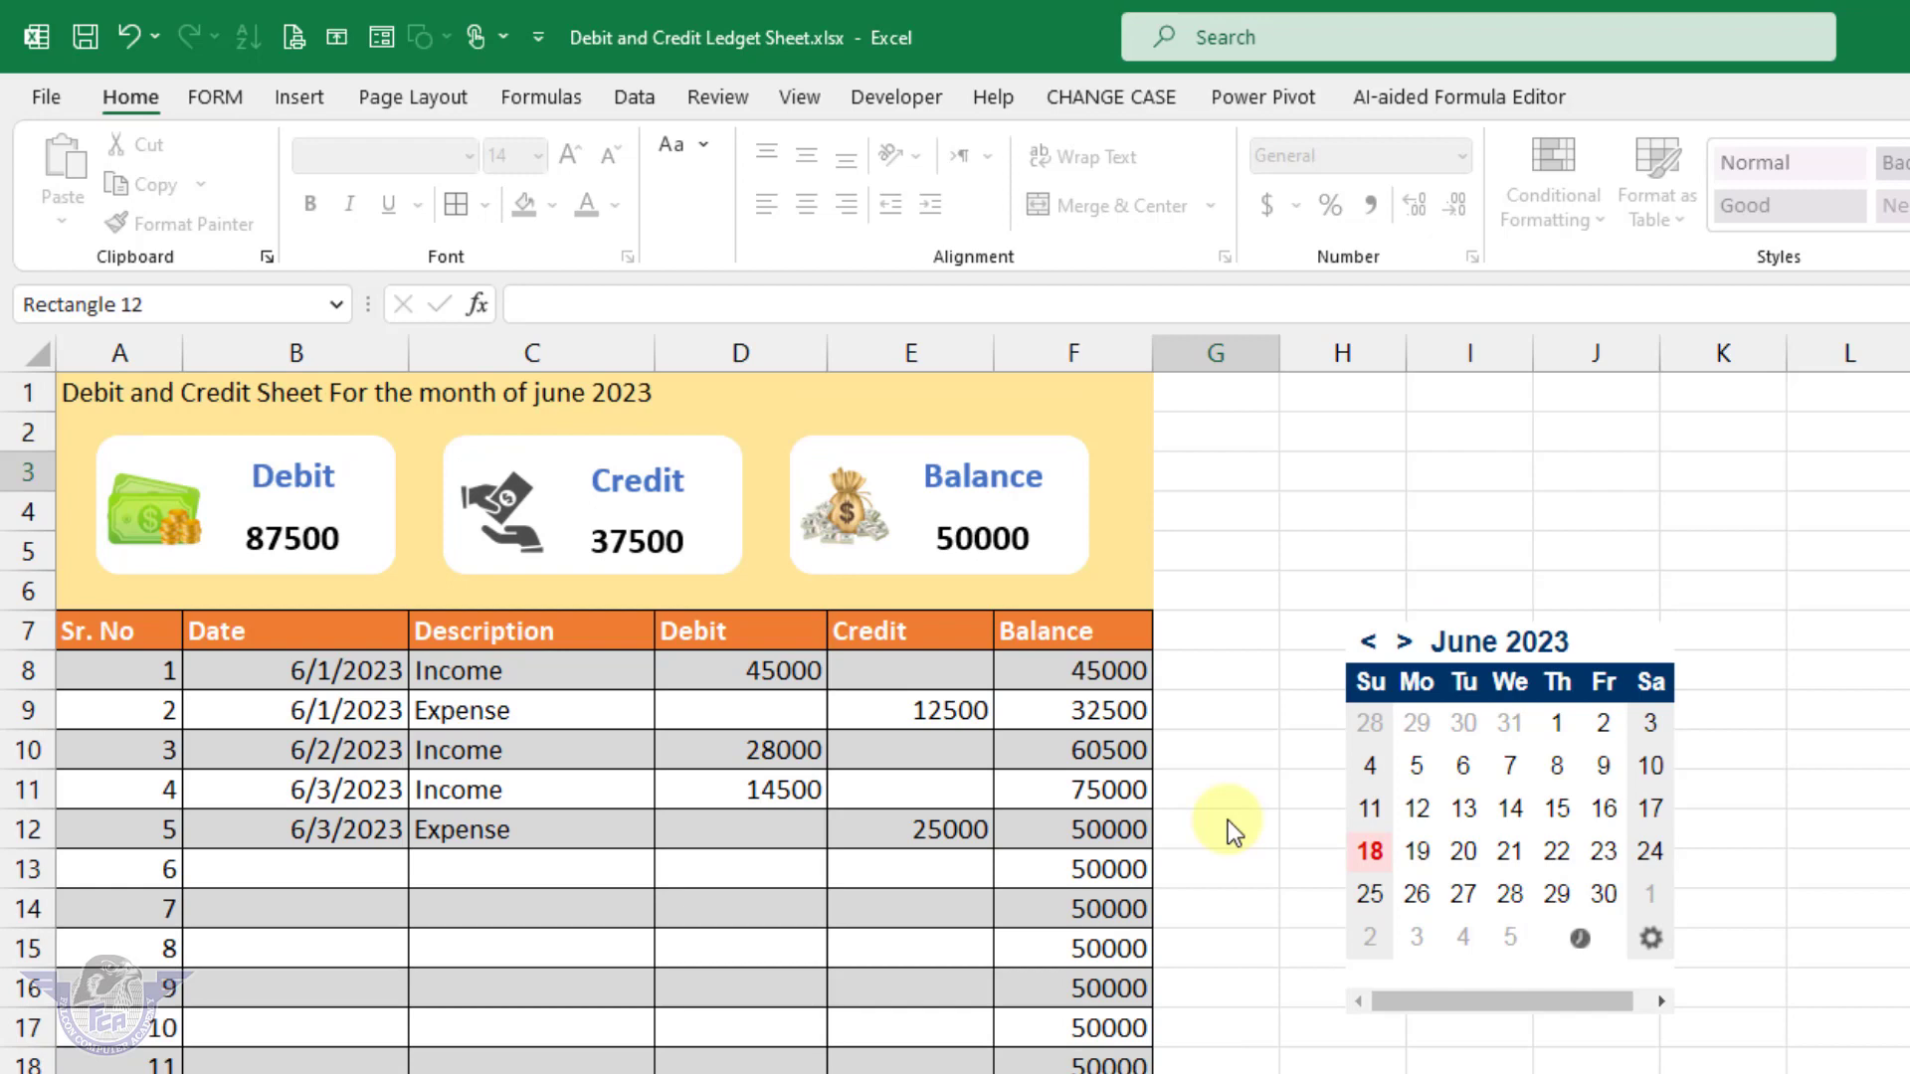
# Step: Add a 6/4/2023 Income entry with a 36000 debit in row 13
pyautogui.click(322, 867)
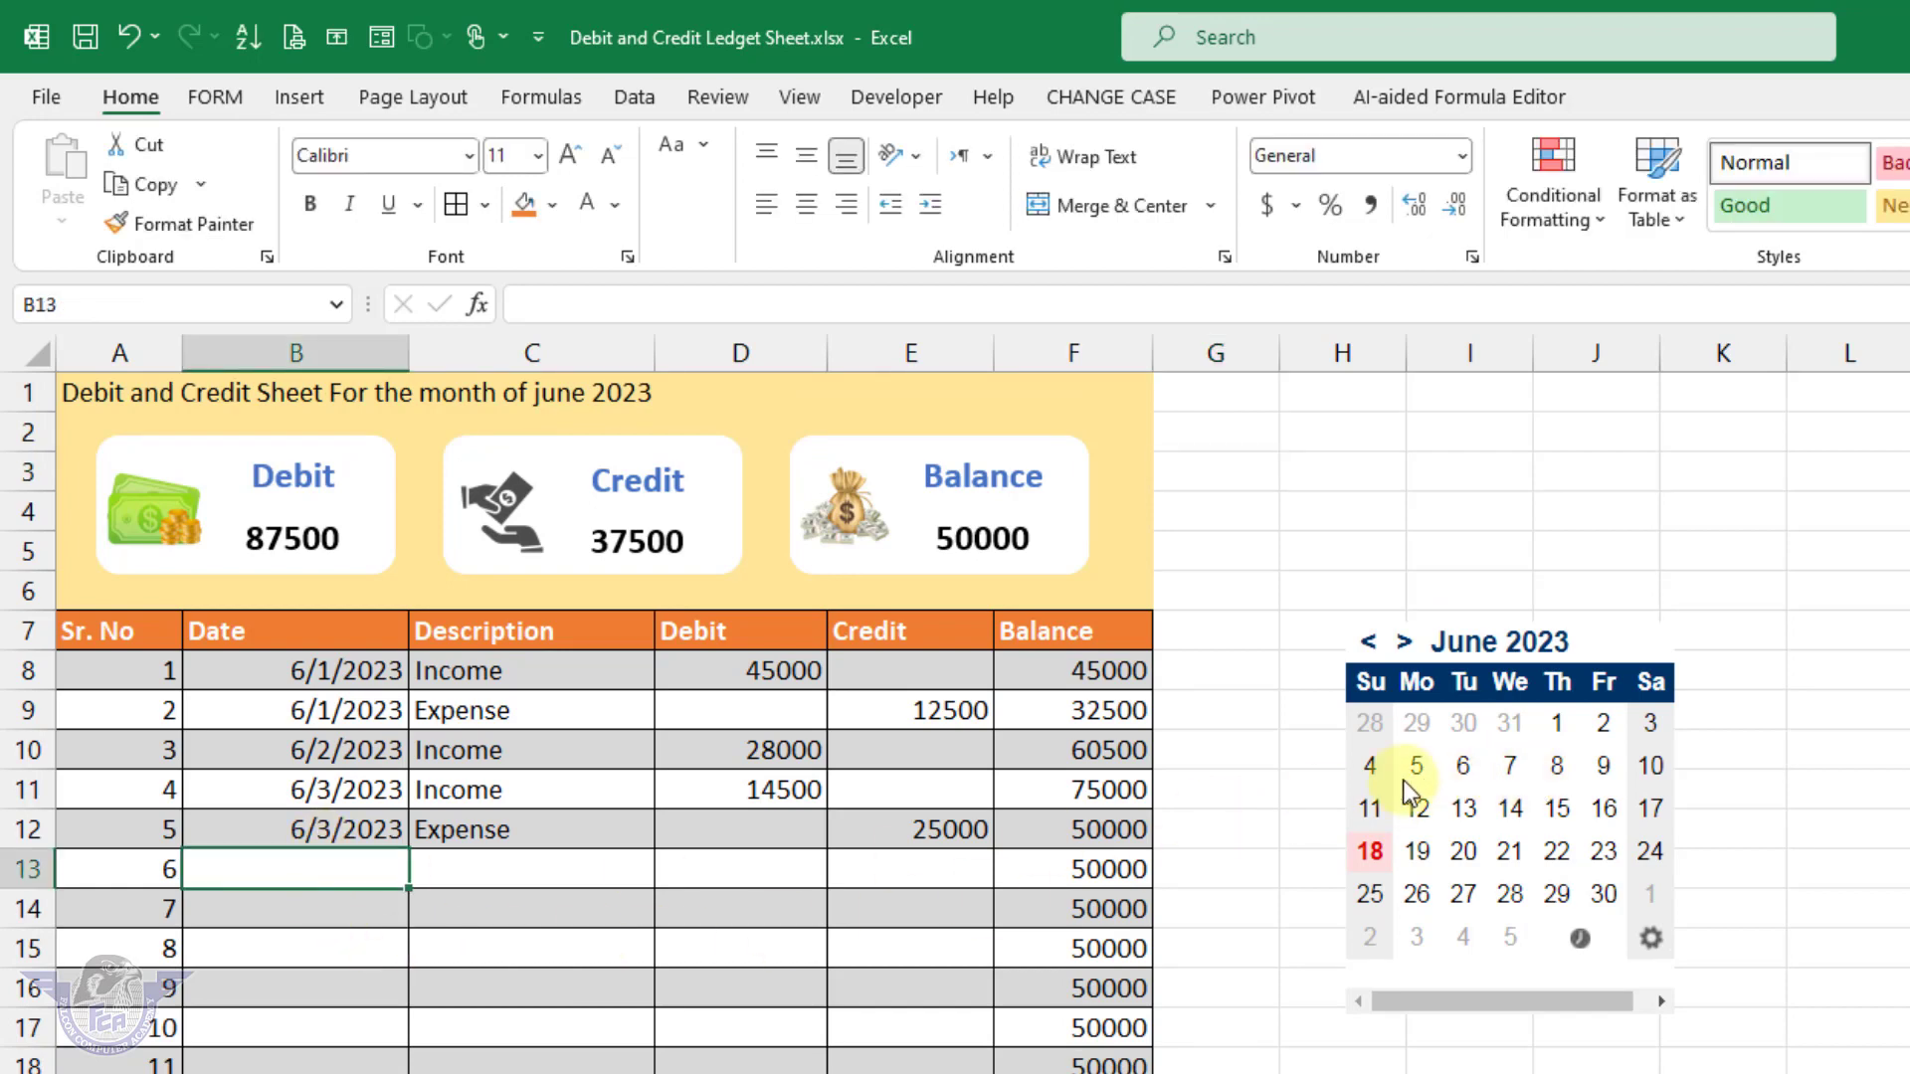
pyautogui.click(1373, 771)
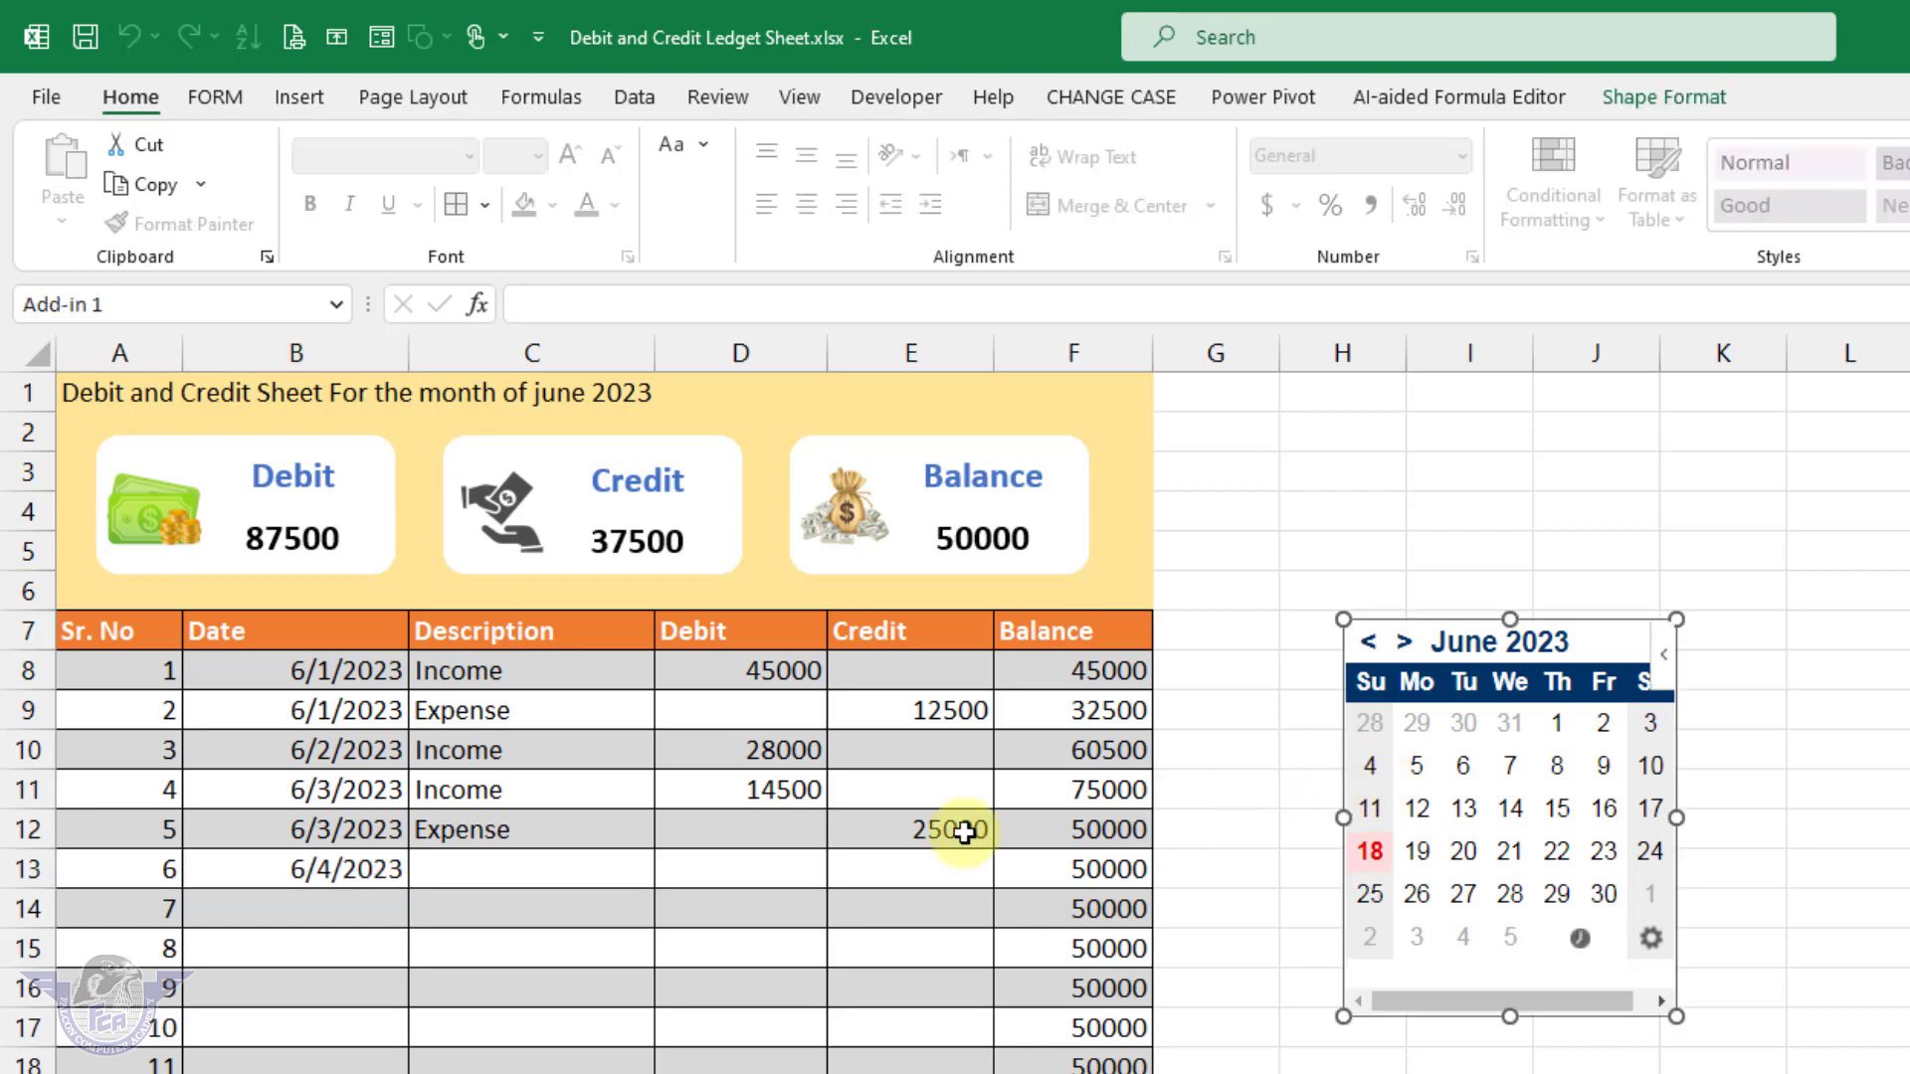
pyautogui.click(501, 875)
pyautogui.write('income')
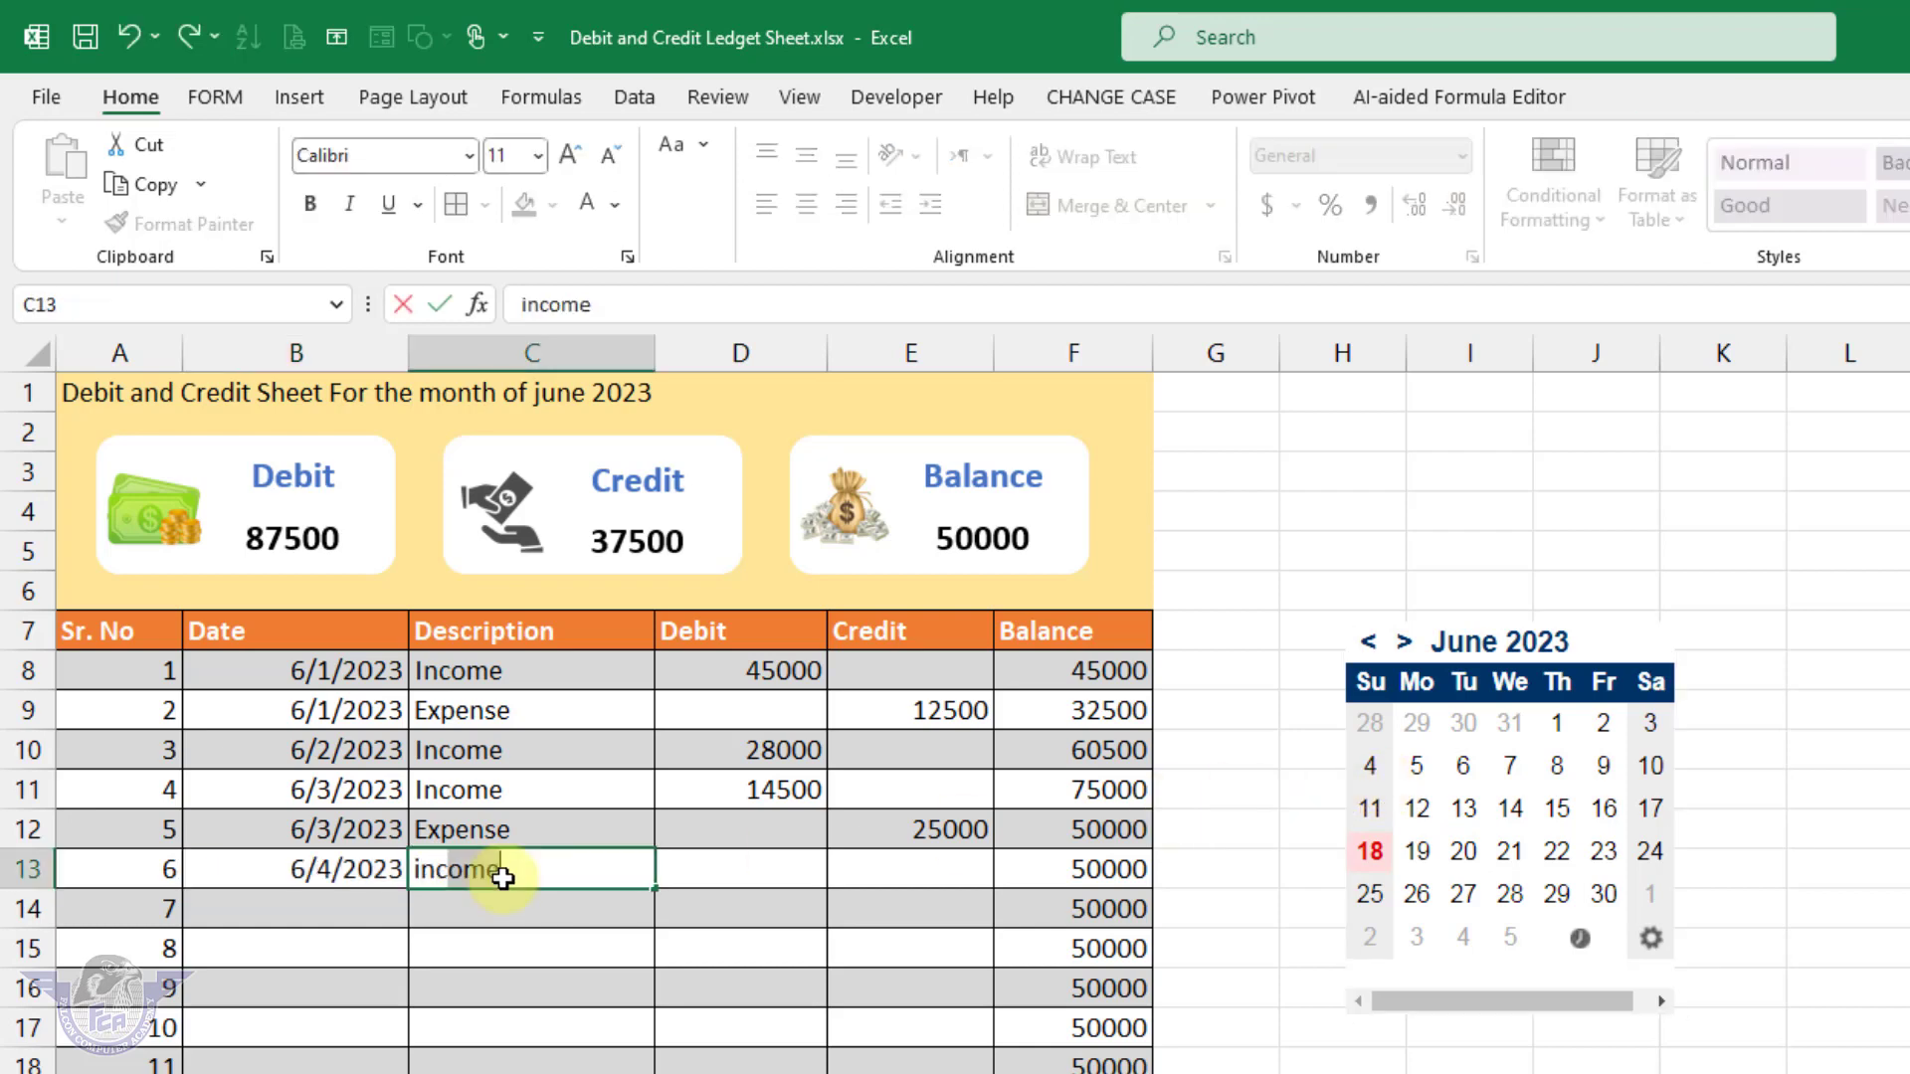
pyautogui.press('Tab')
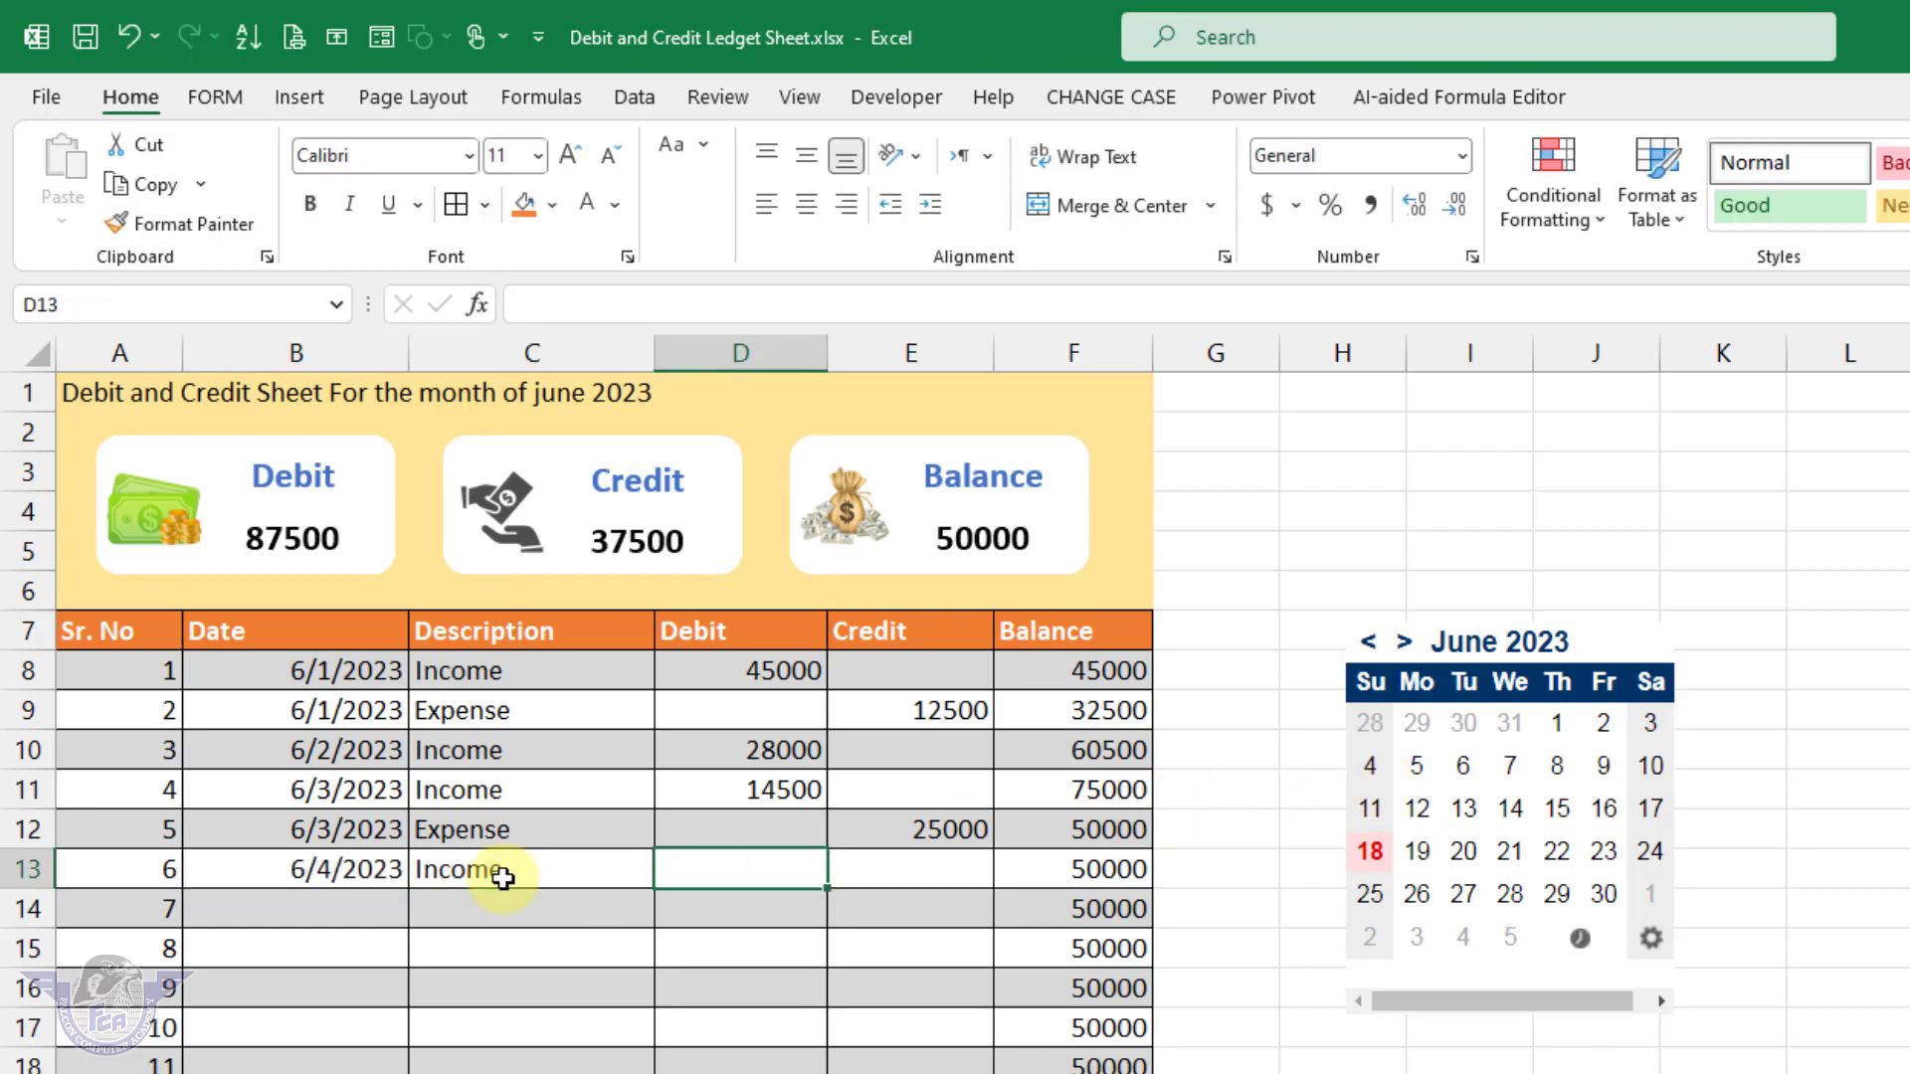
pyautogui.write('36')
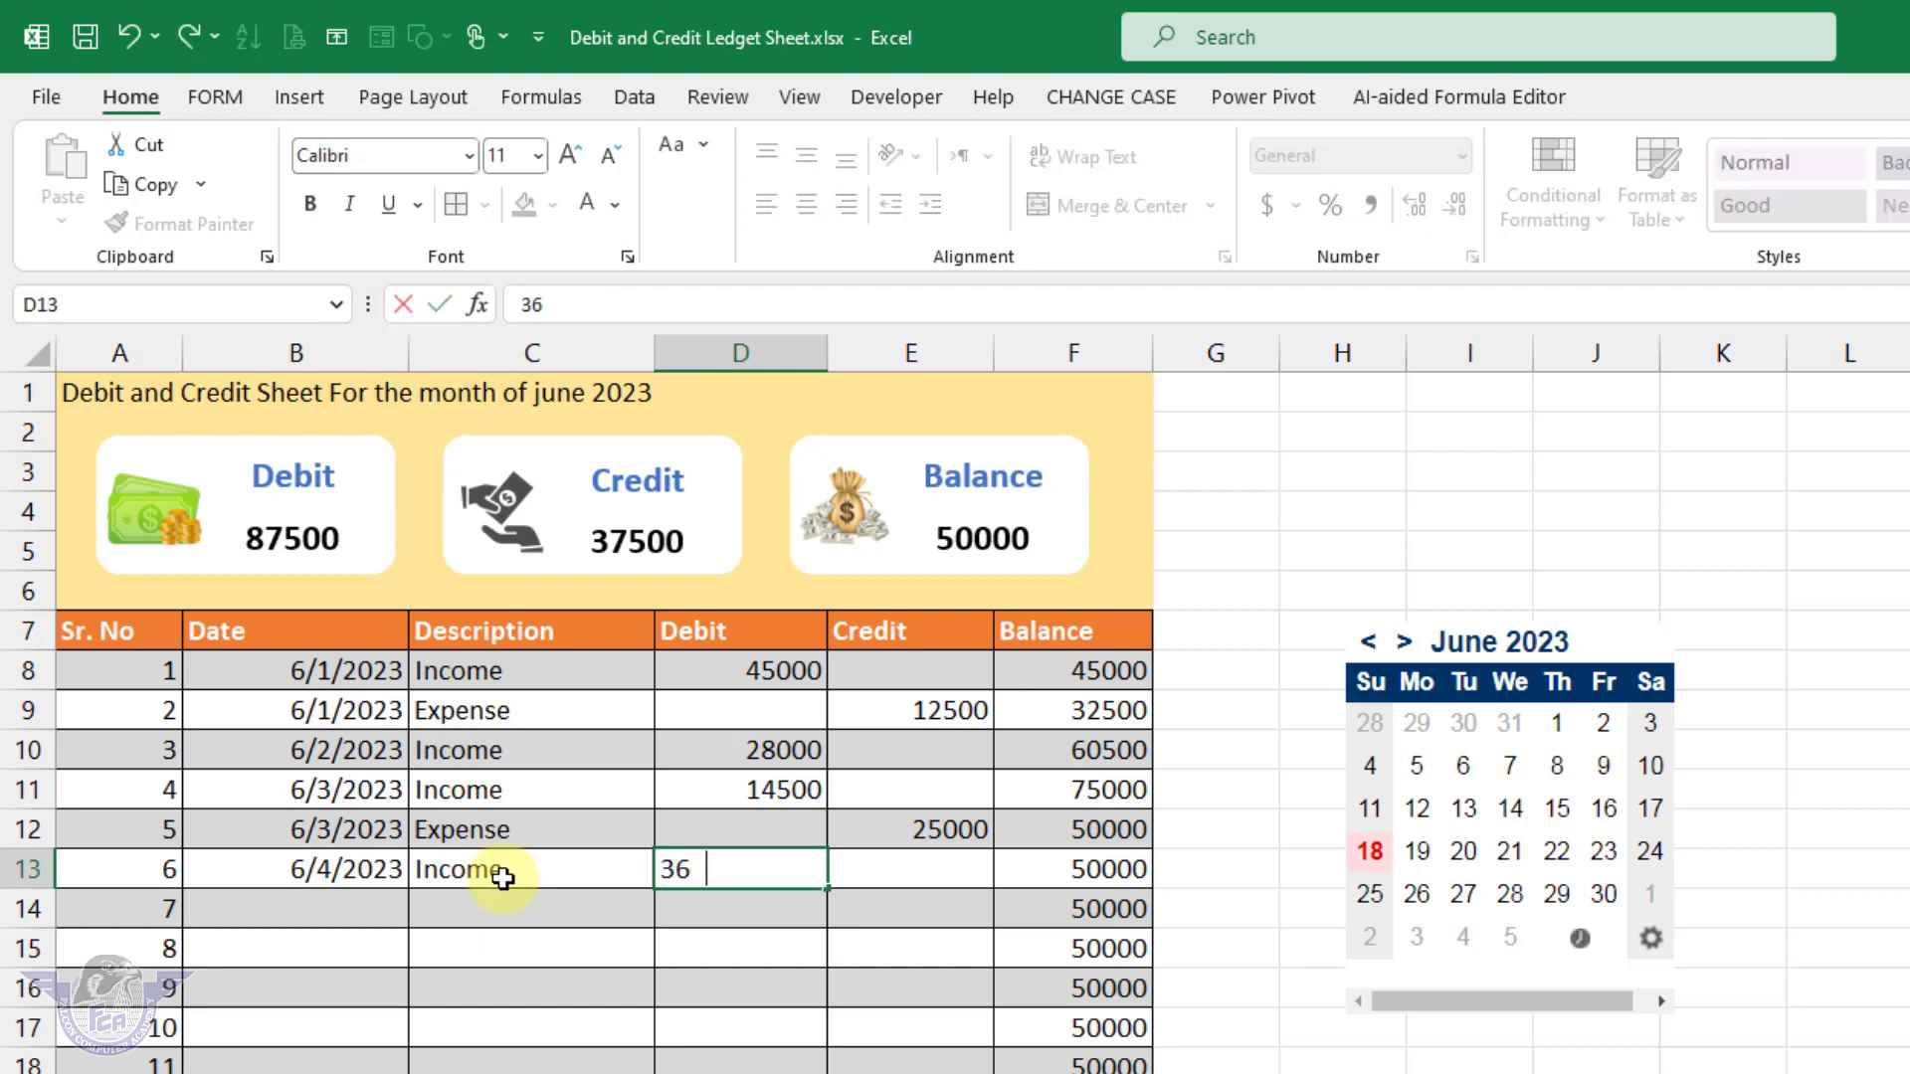
pyautogui.write('000')
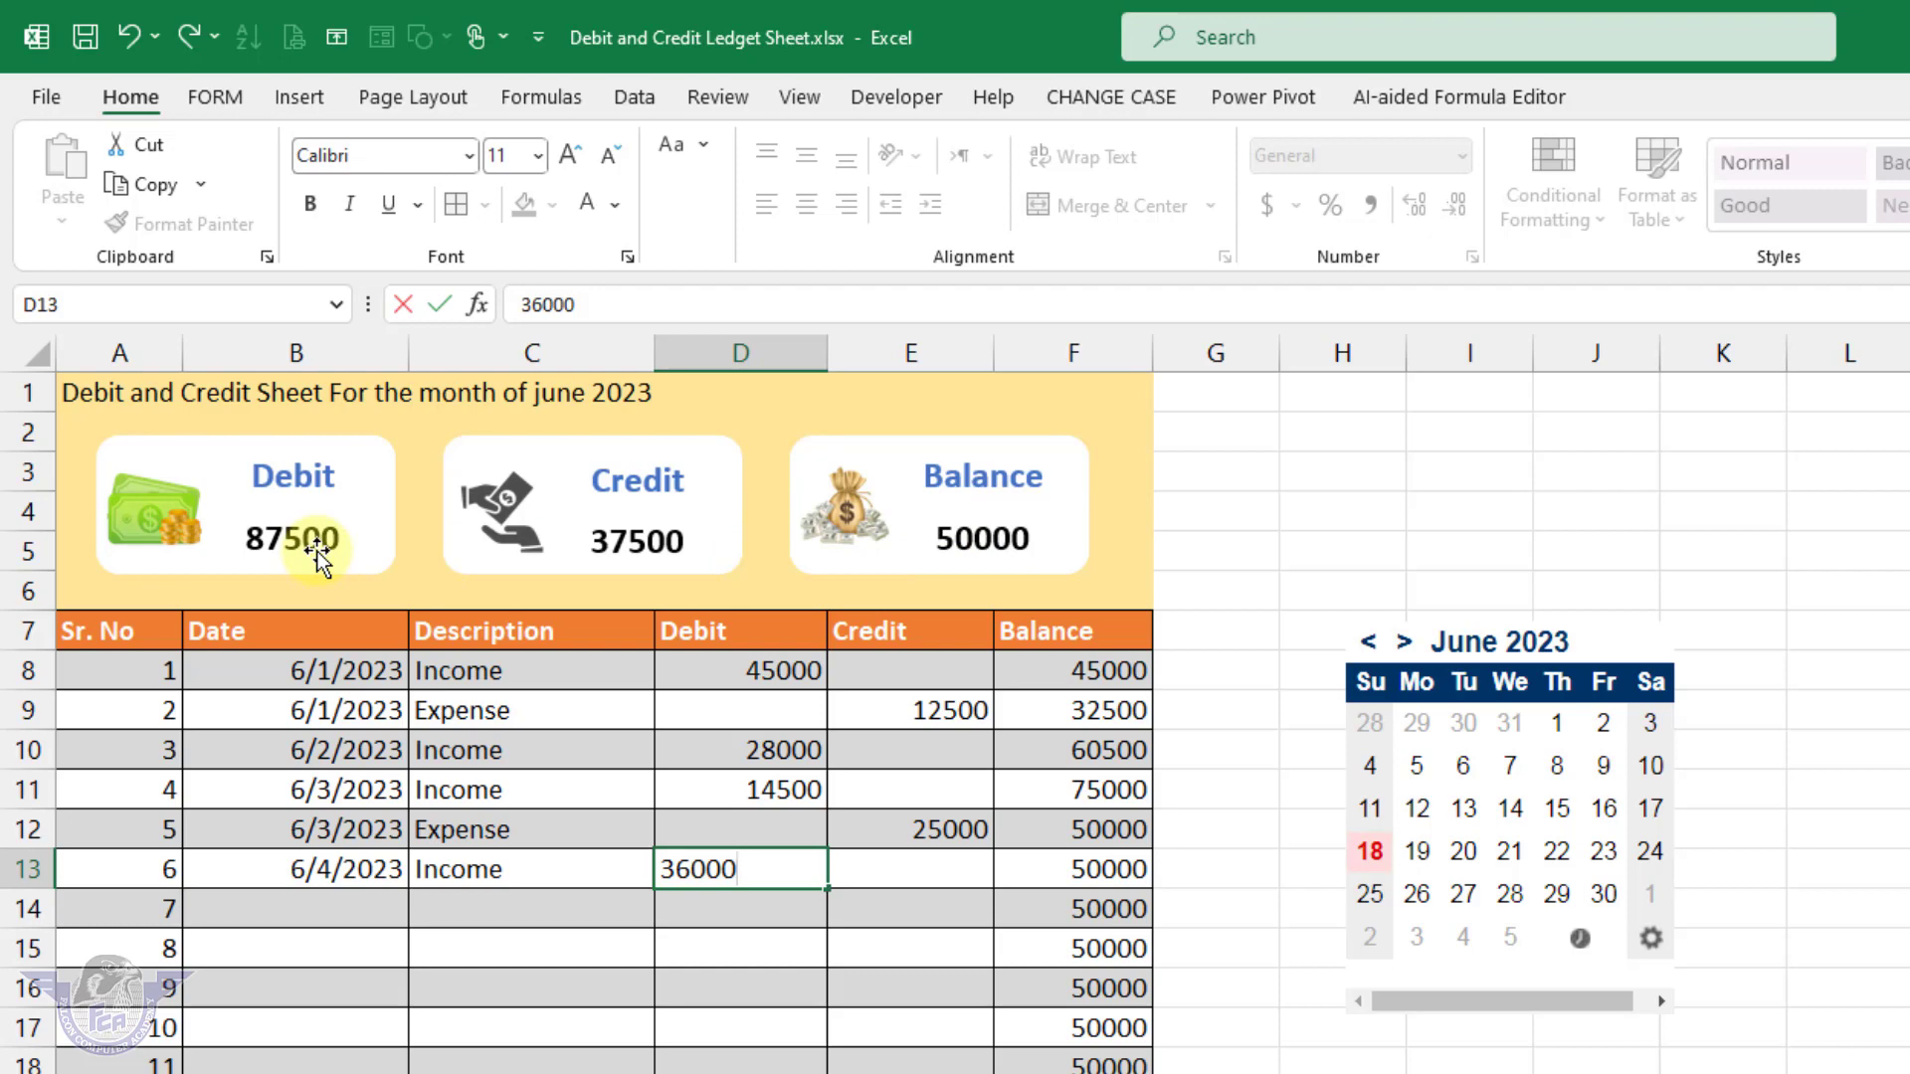
pyautogui.press('Return')
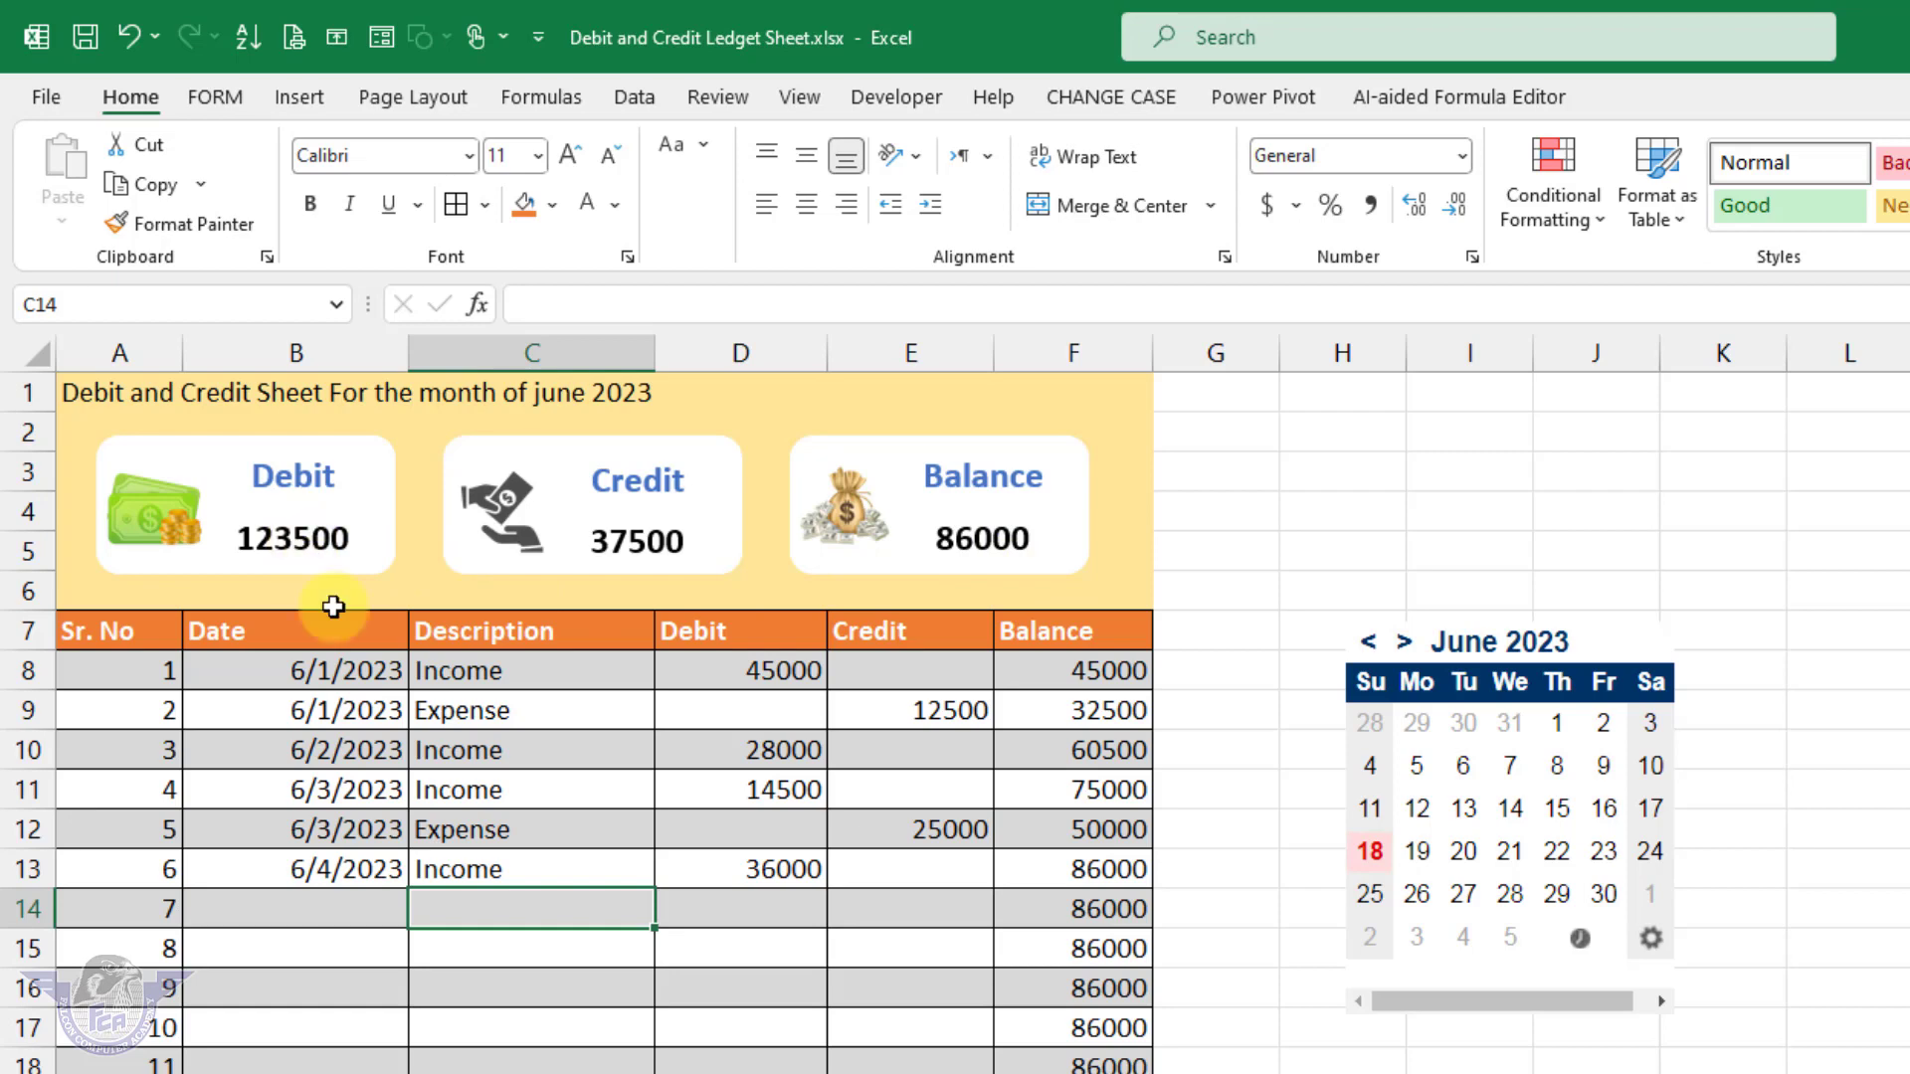
# Step: Add a 6/5/2023 Expense entry with a 13600 credit in row 14
pyautogui.click(330, 905)
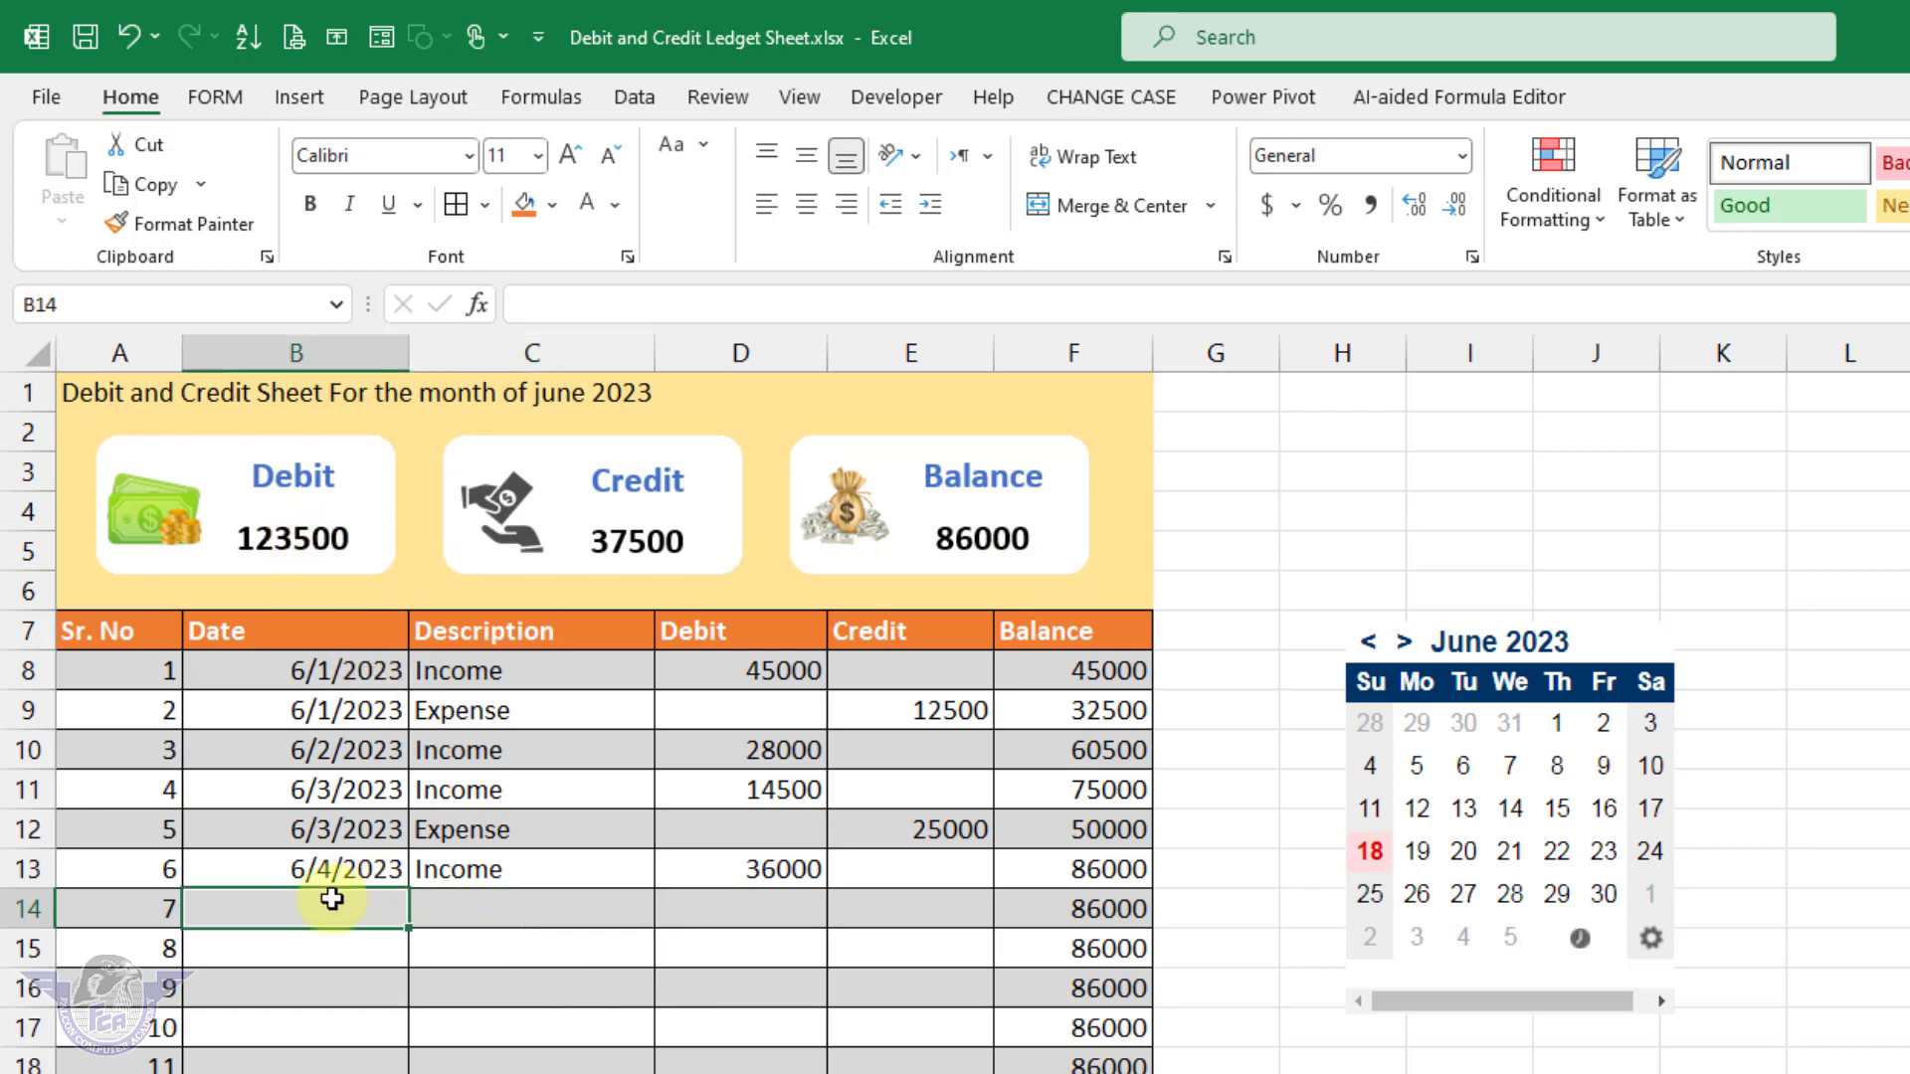
pyautogui.click(1416, 765)
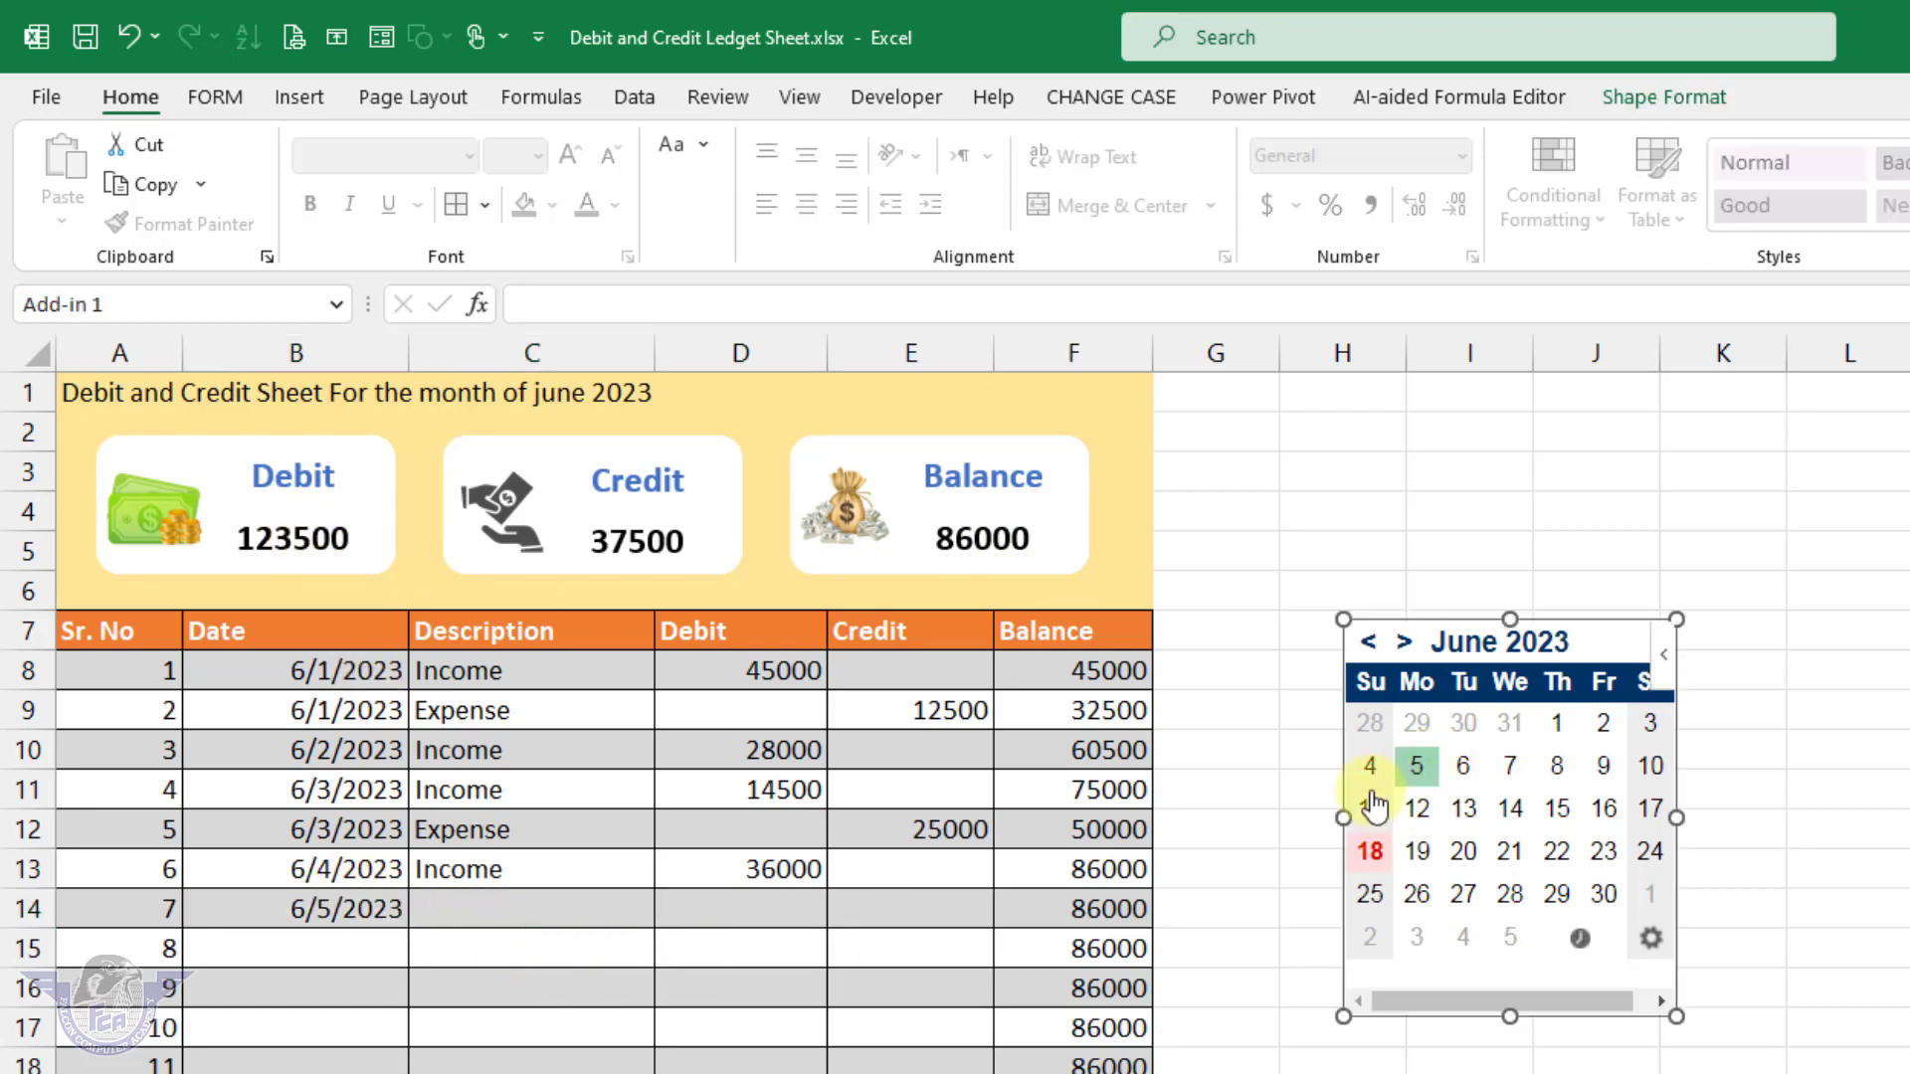
pyautogui.click(497, 922)
pyautogui.write('Expense')
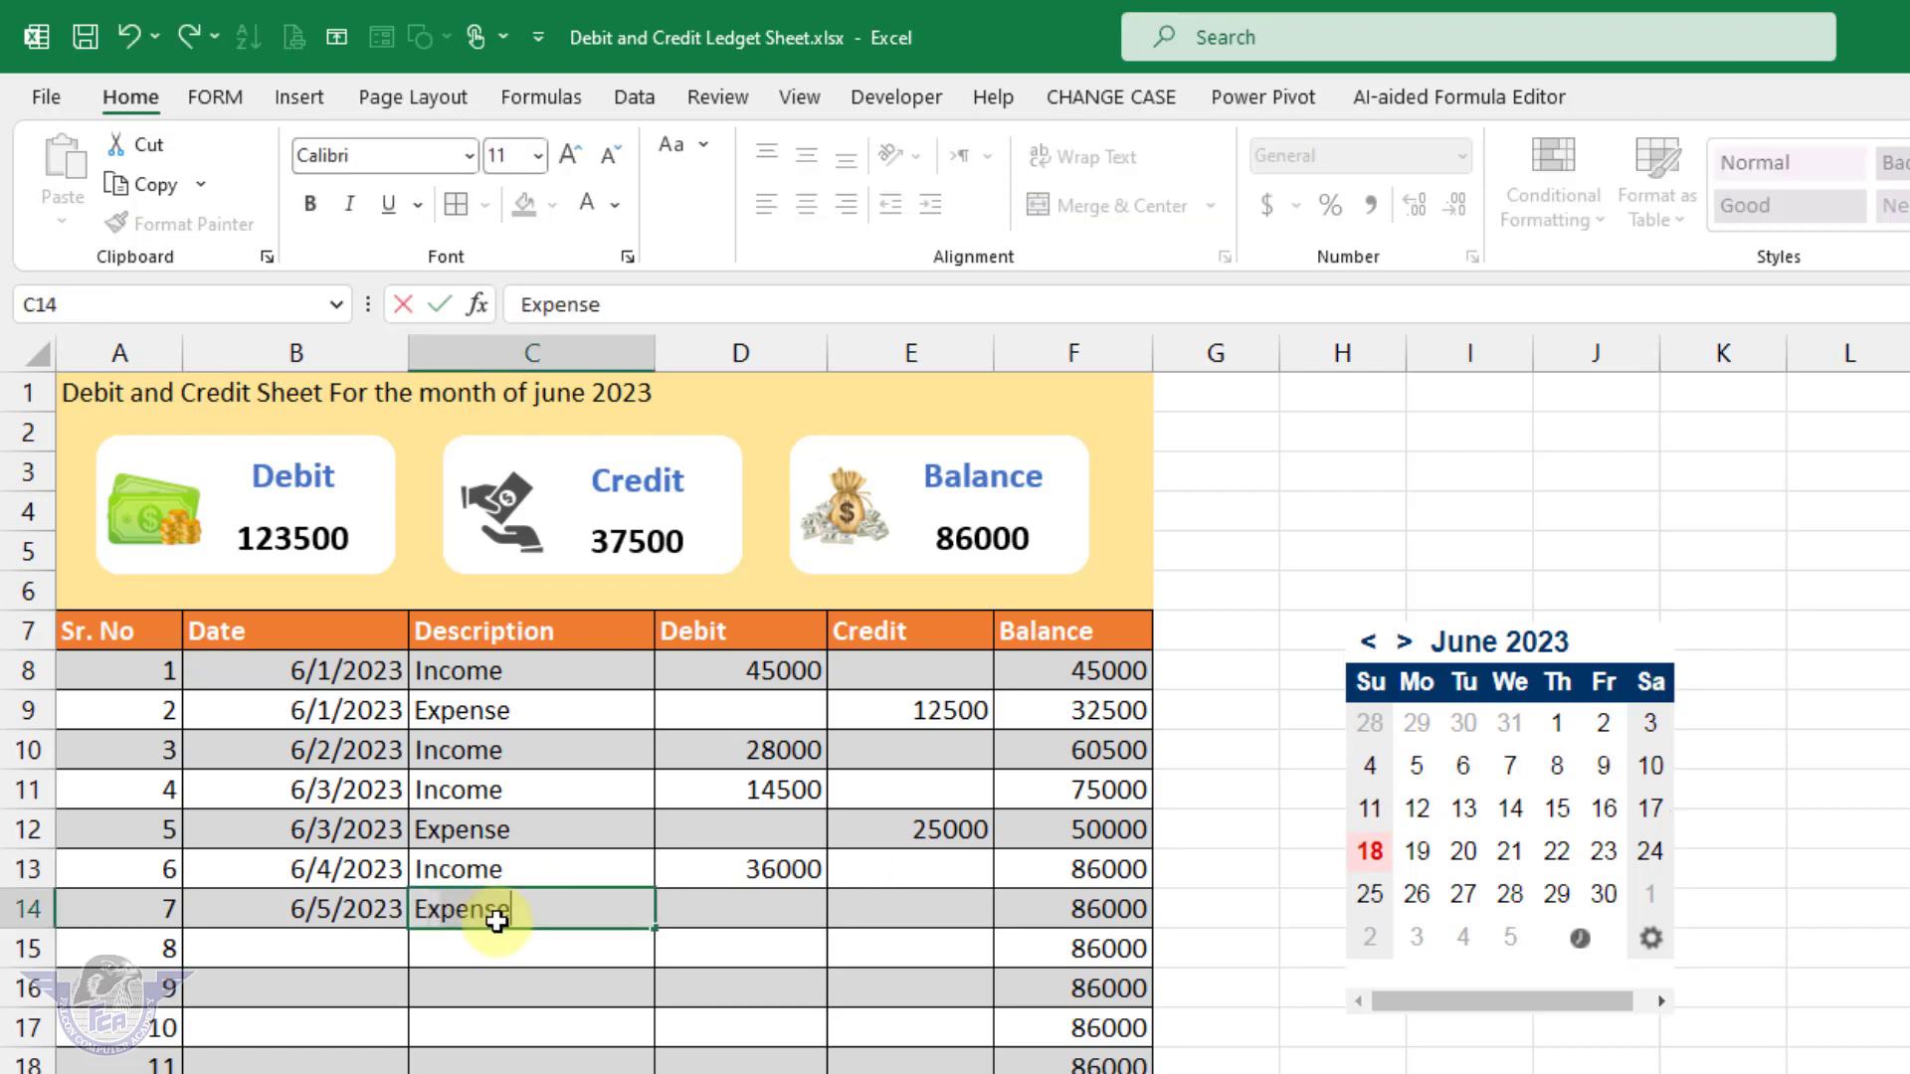
pyautogui.press('Tab')
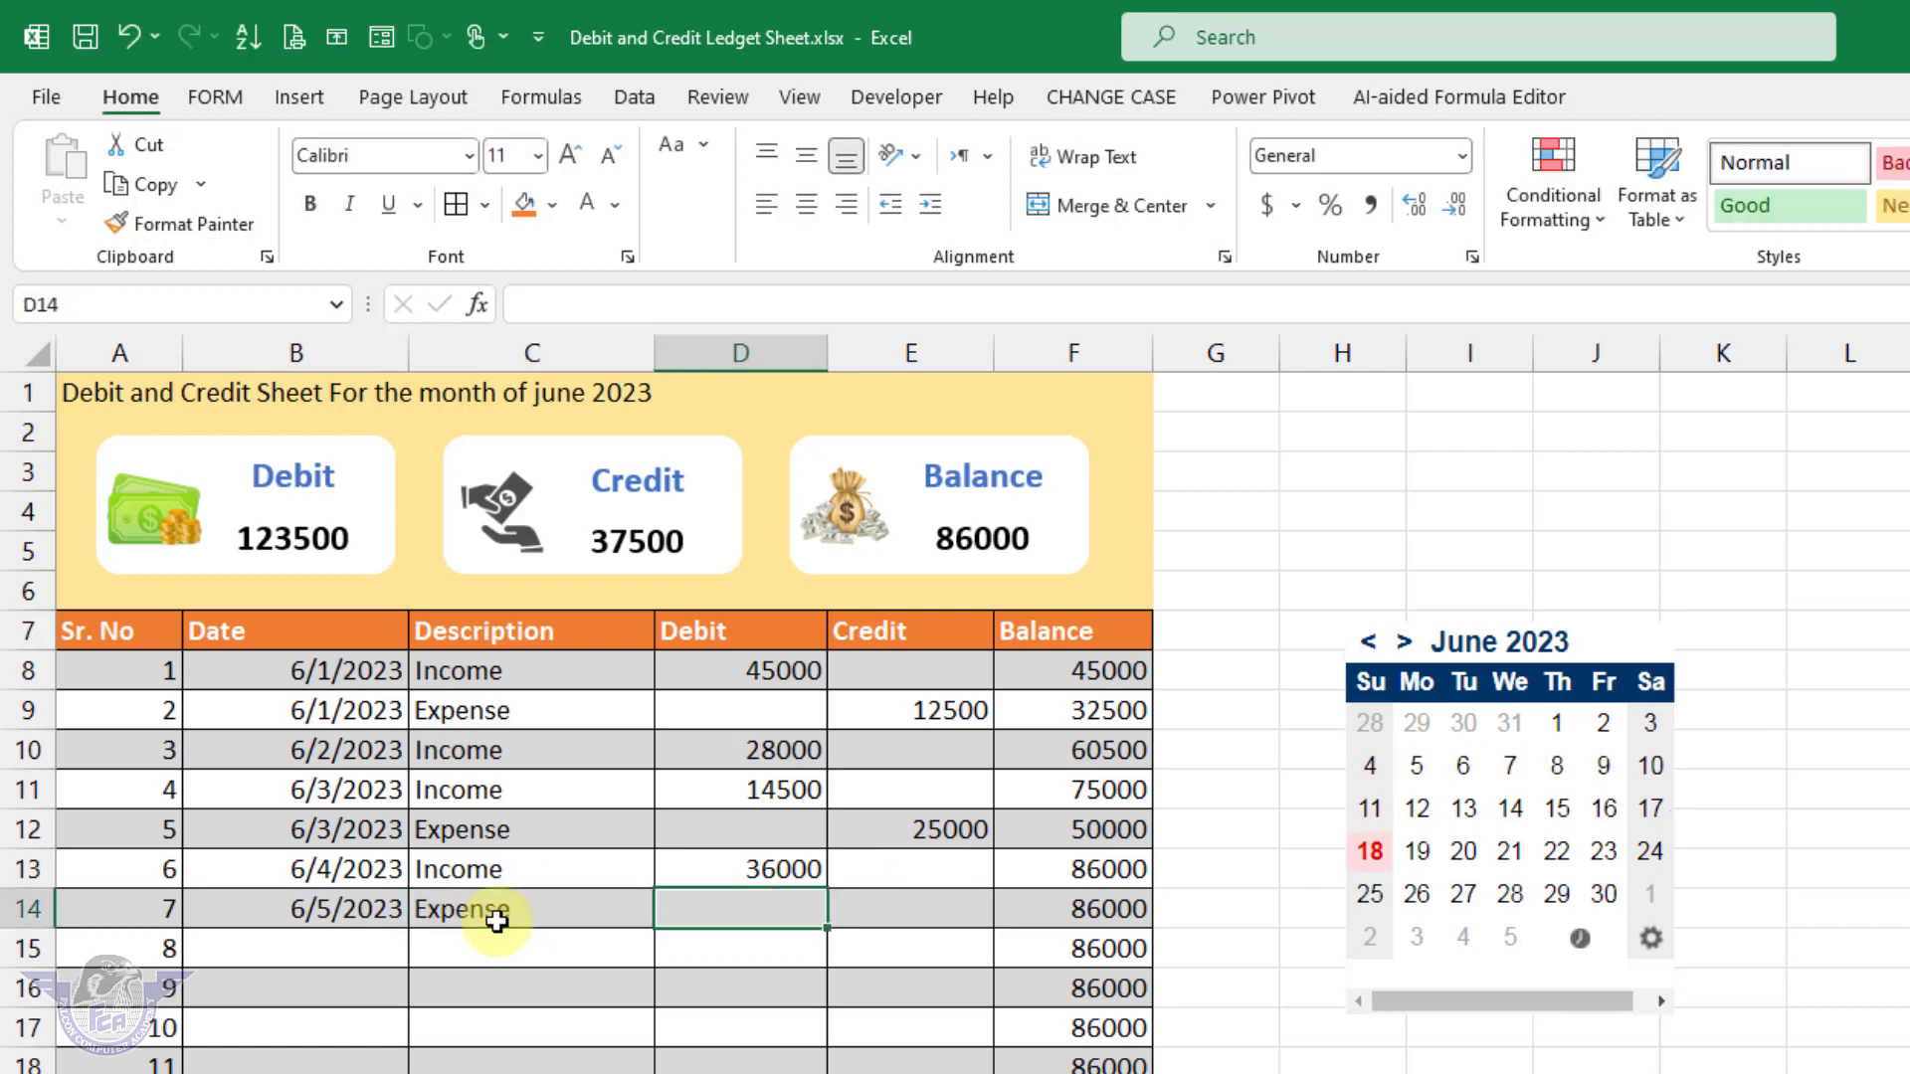
pyautogui.press('Tab')
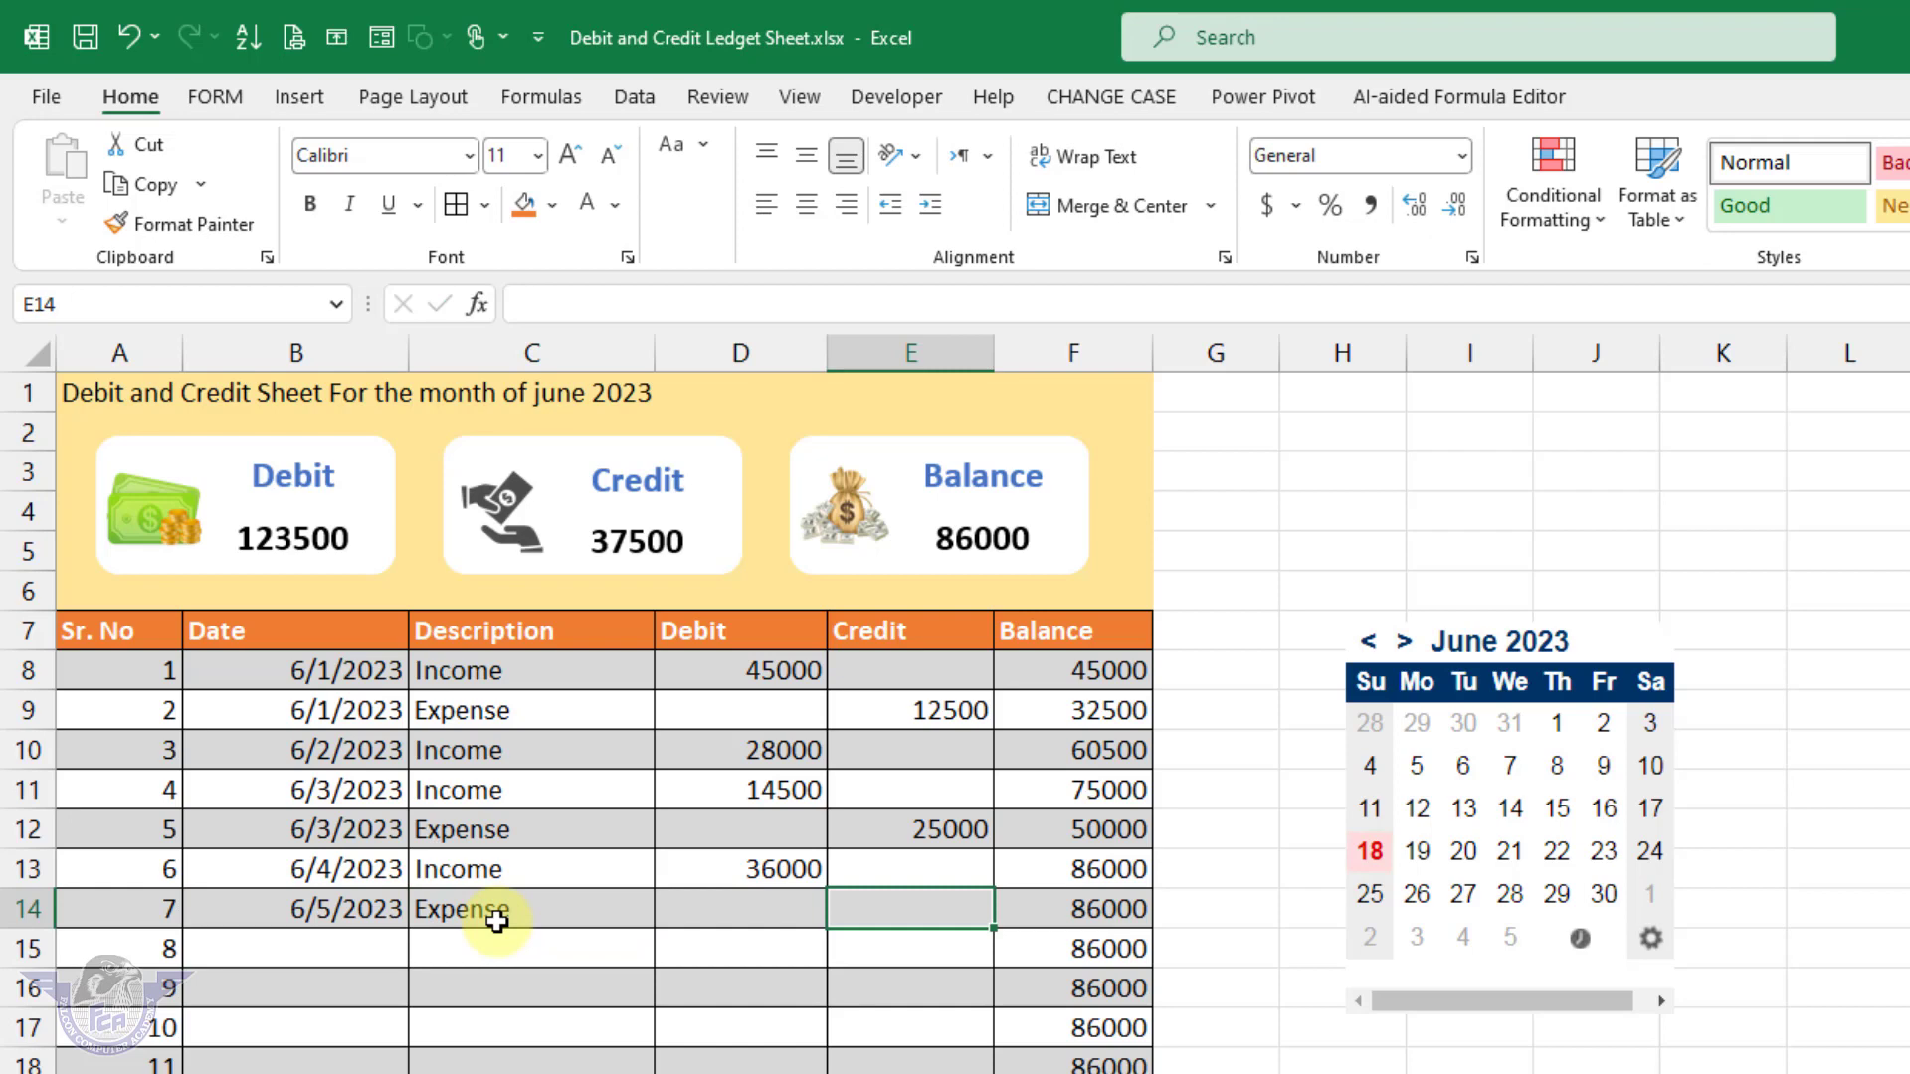
pyautogui.write('13600')
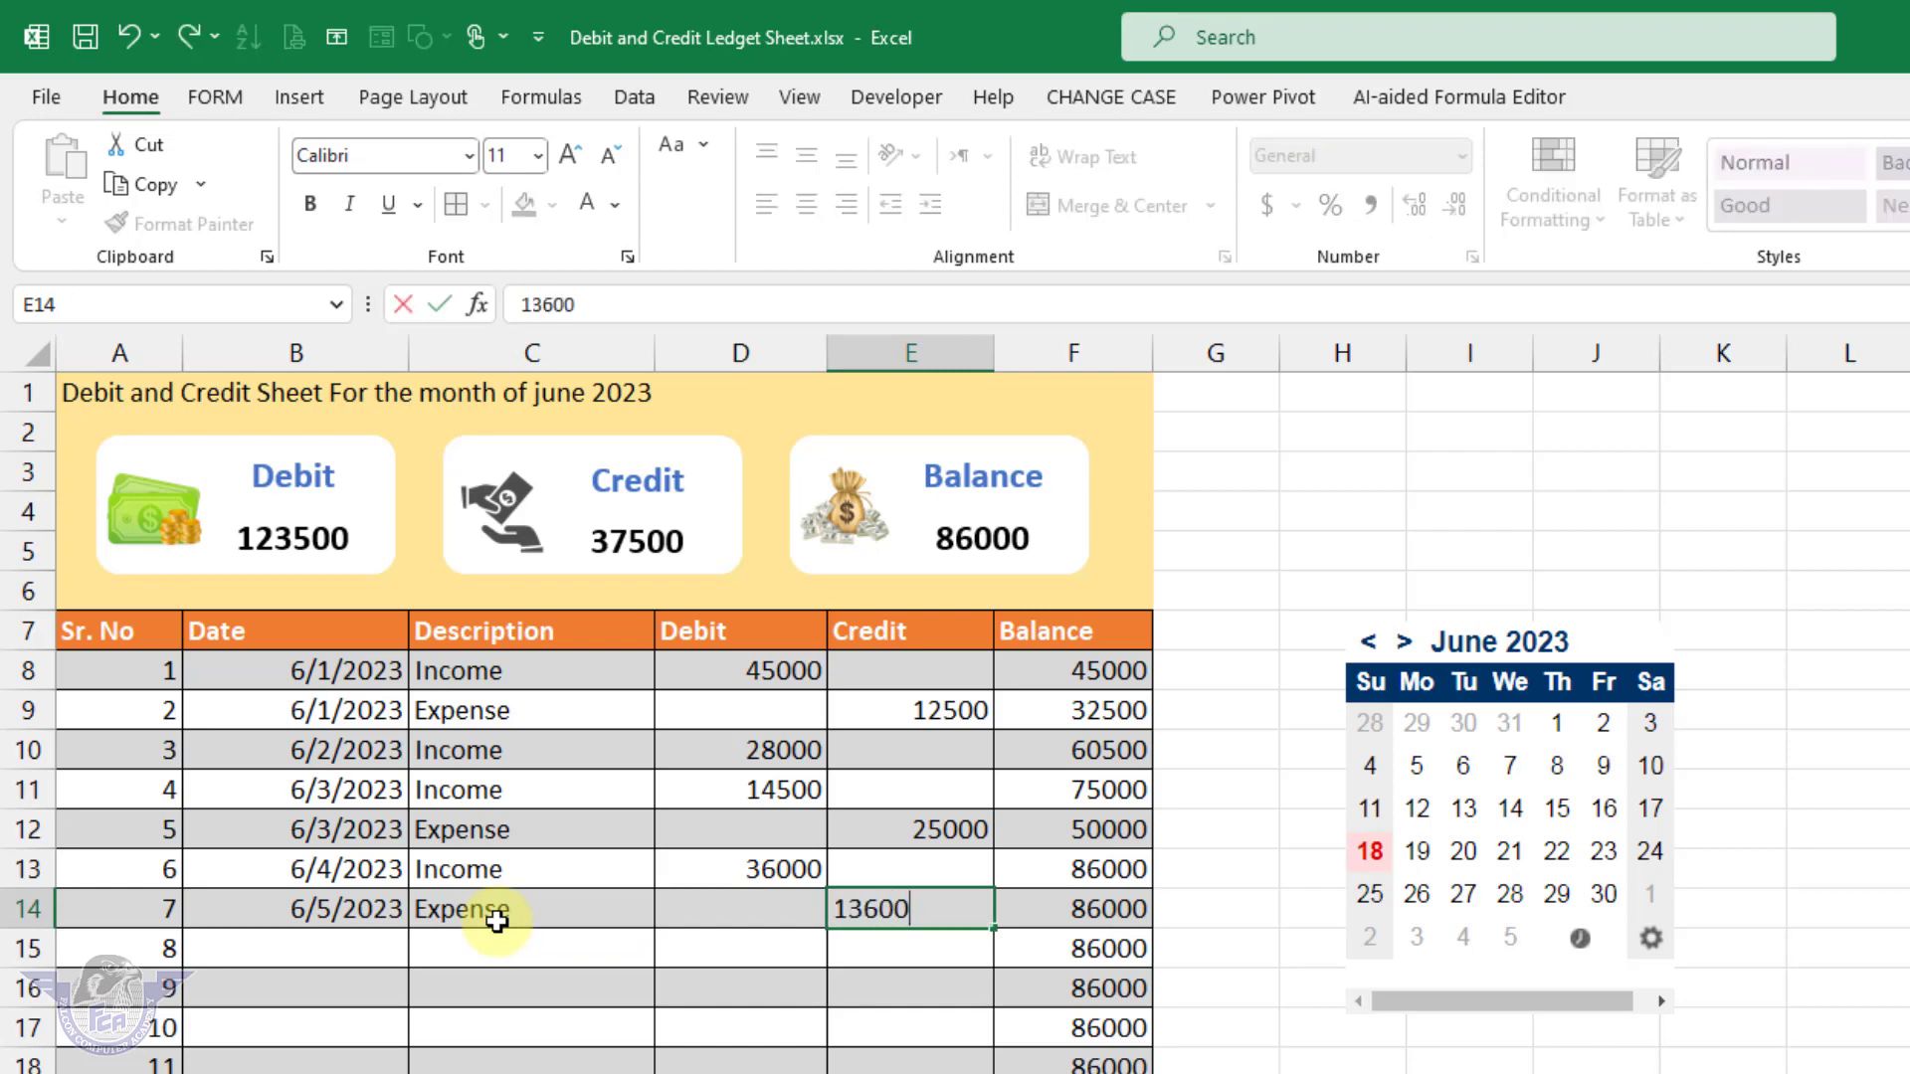
pyautogui.click(497, 940)
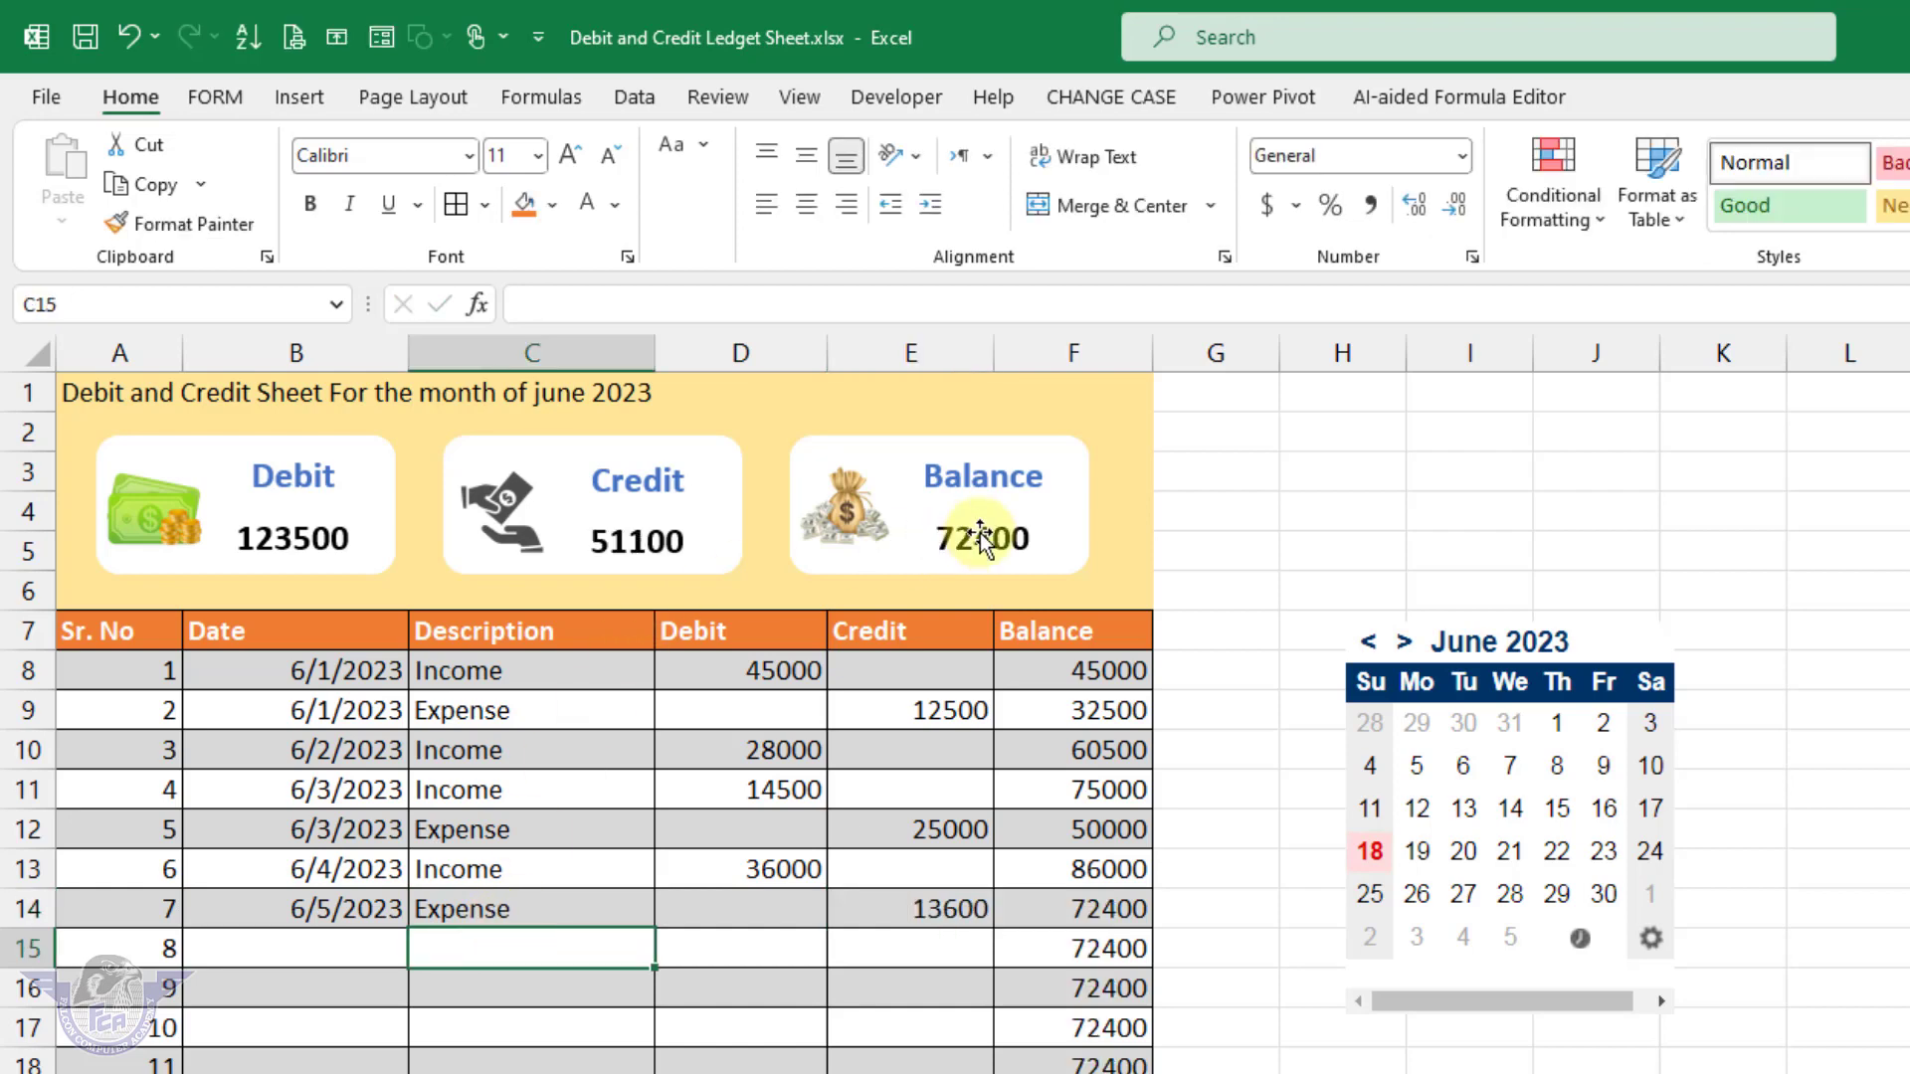